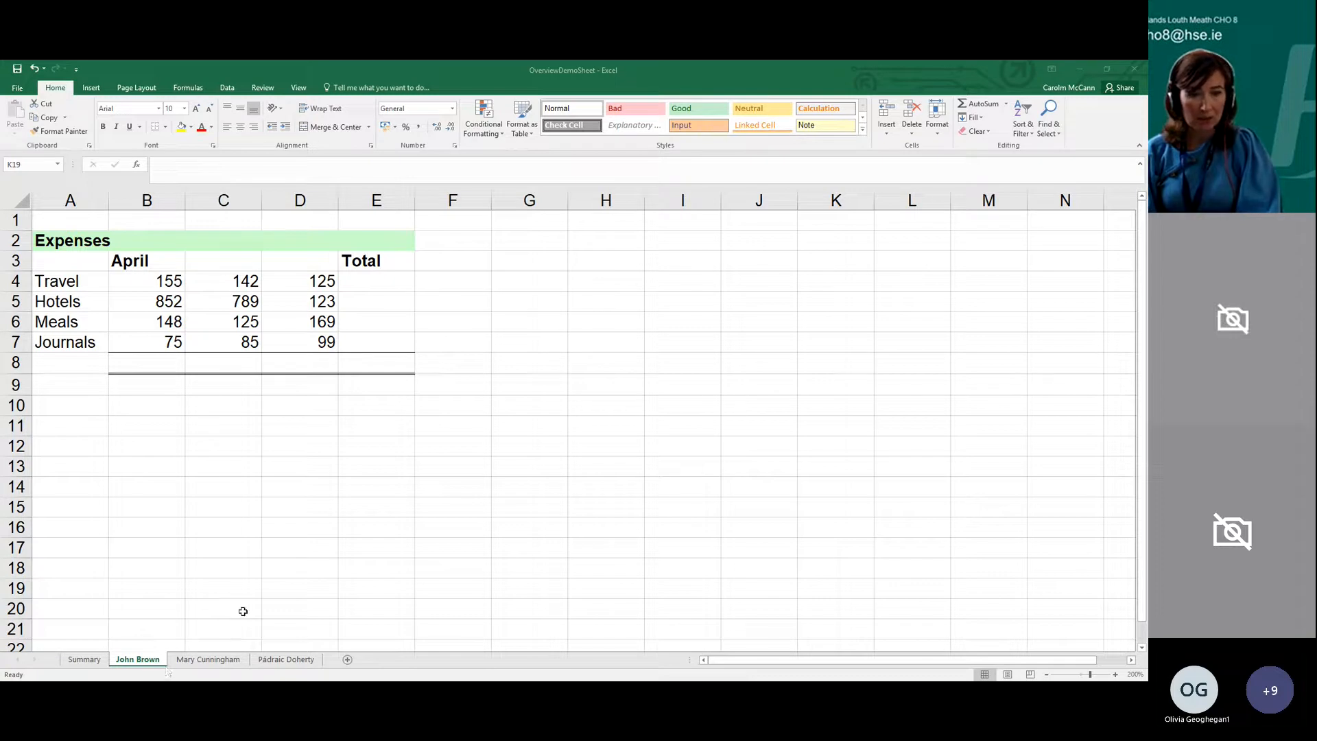
click(330, 523)
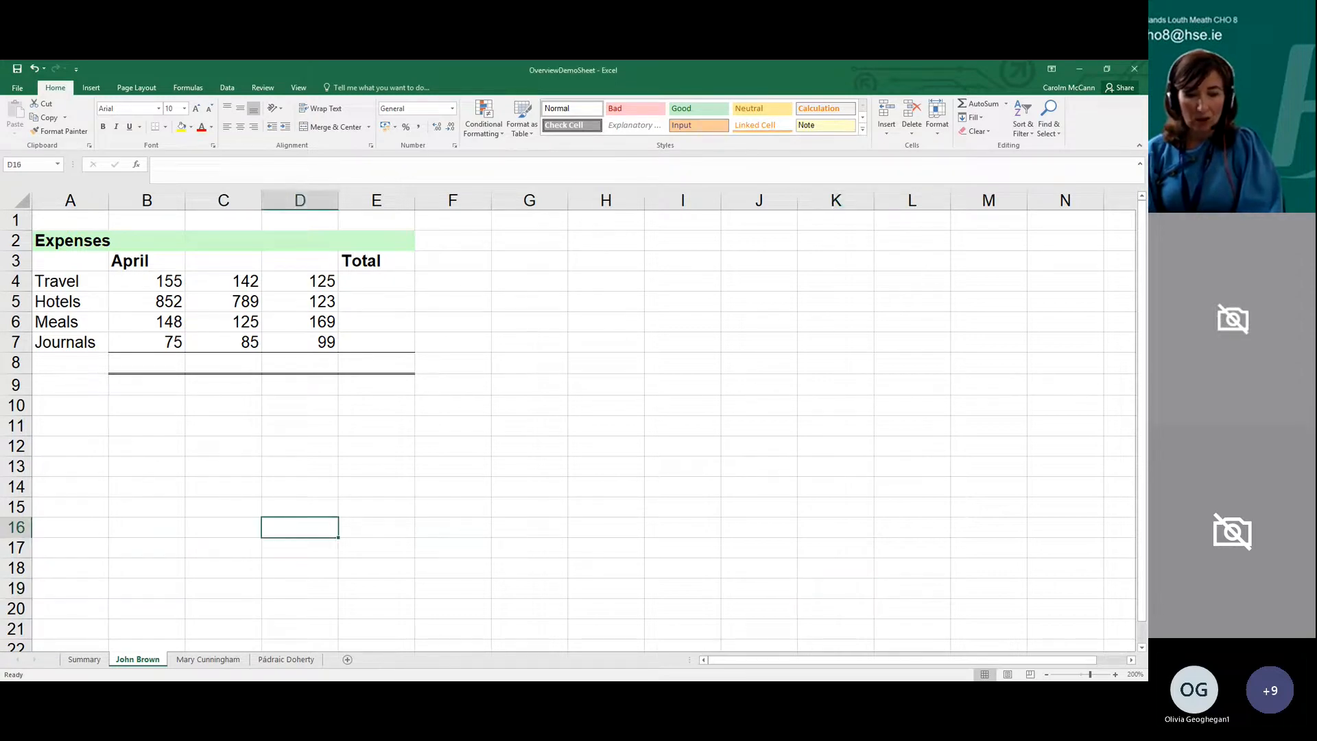
click(476, 686)
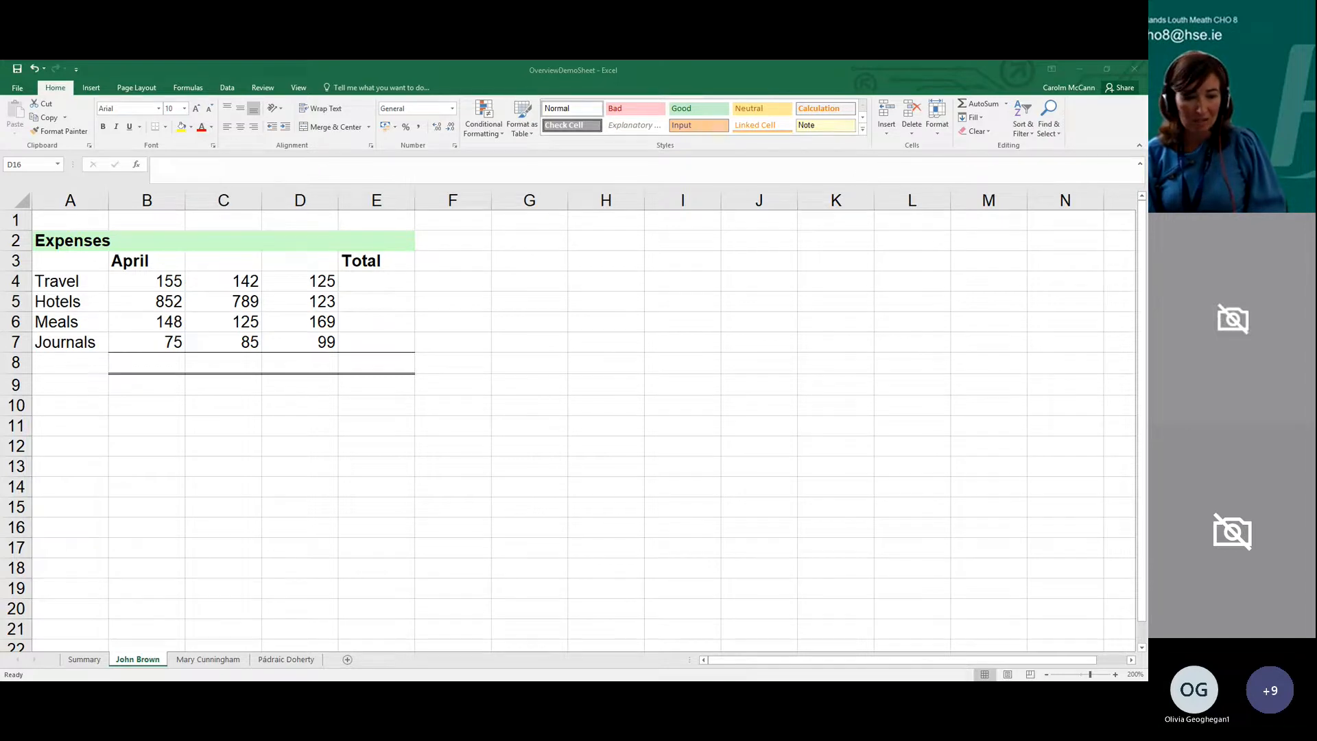
click(376, 526)
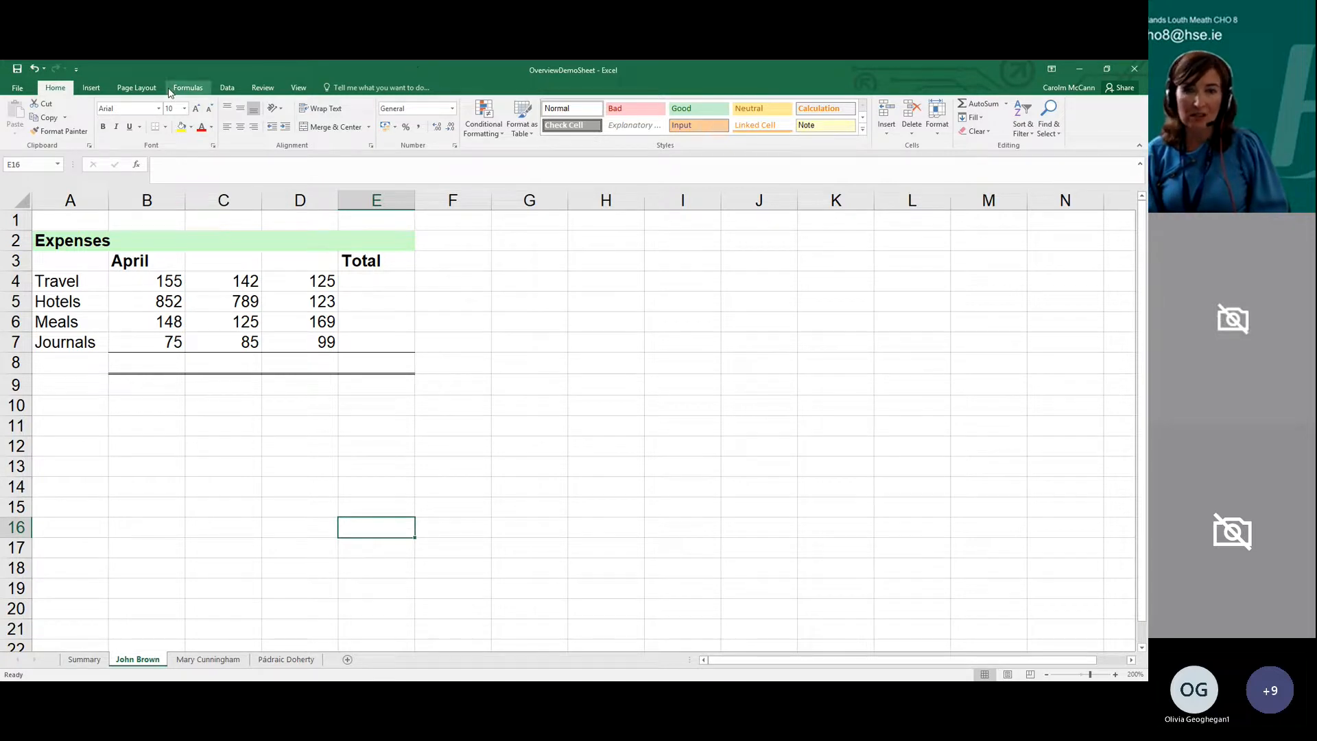
click(575, 379)
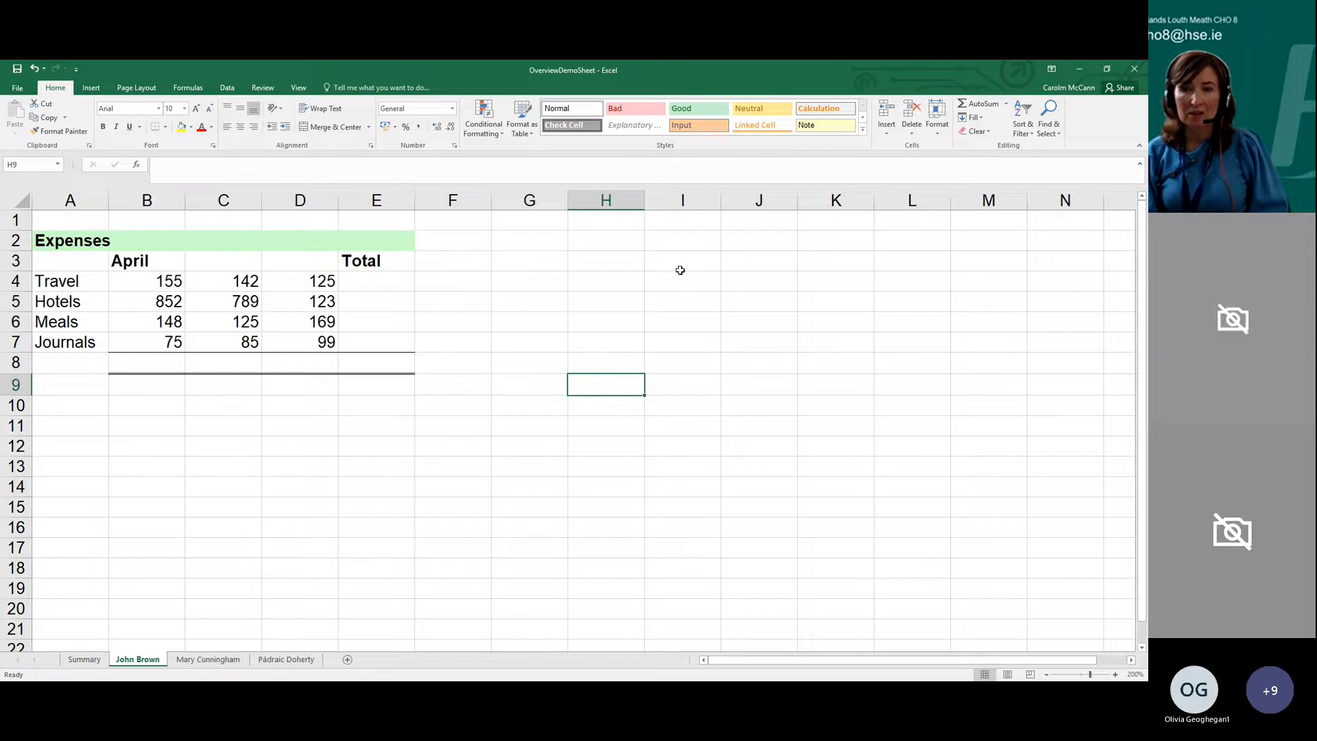
click(369, 71)
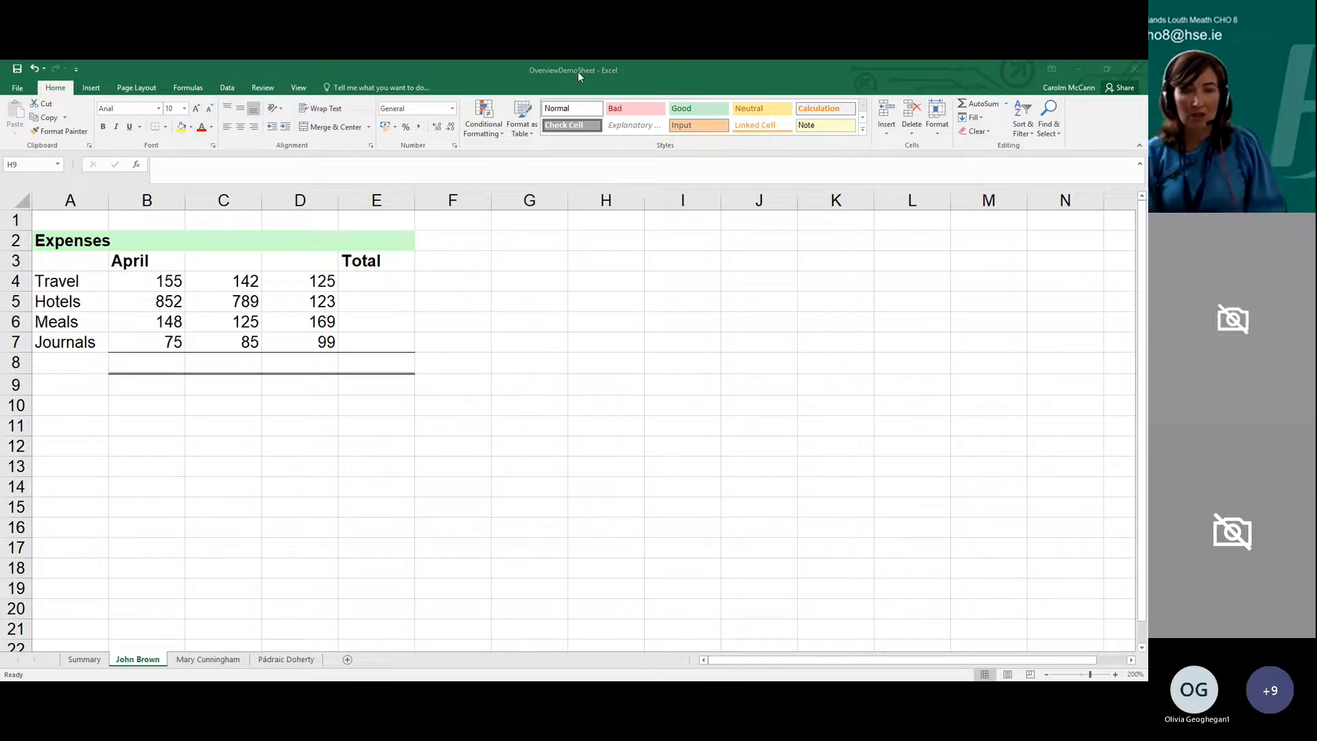
Examine the workbook's file information and the available insert, page layout, formula, data, review and view commands
click(22, 88)
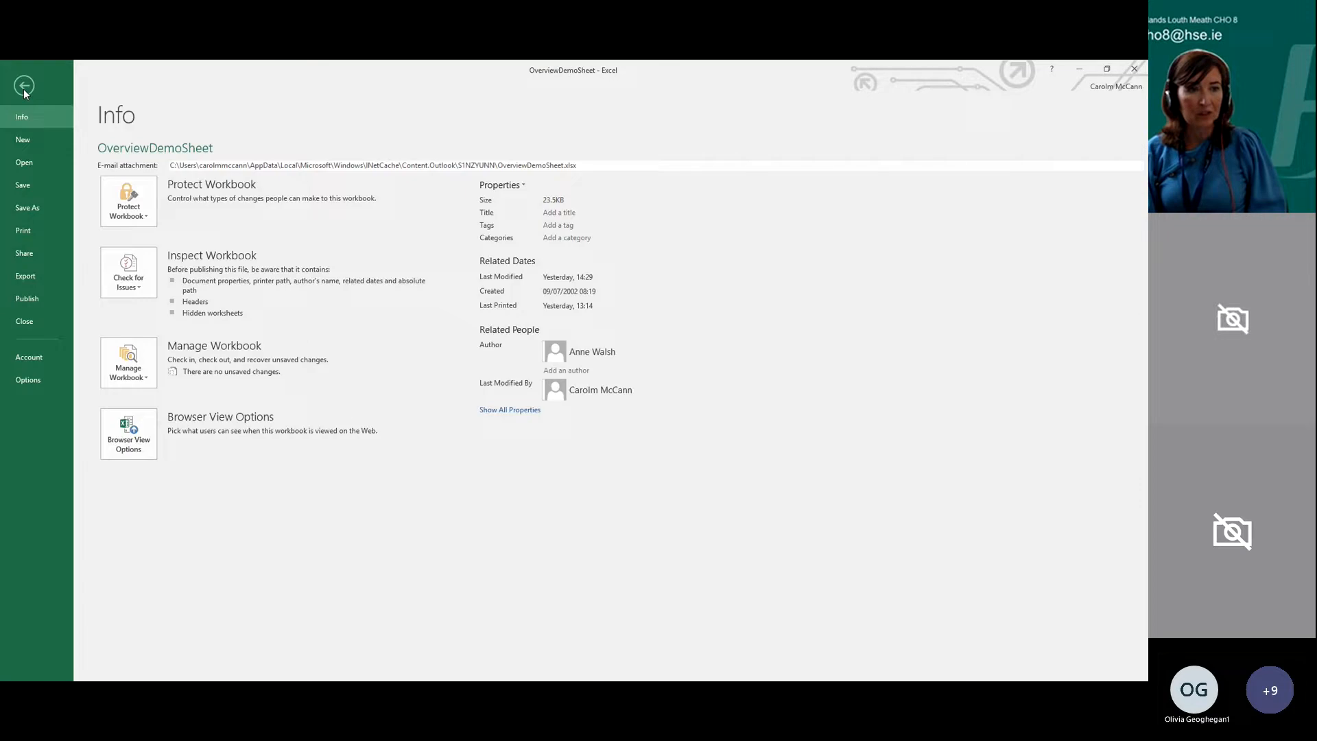
click(23, 89)
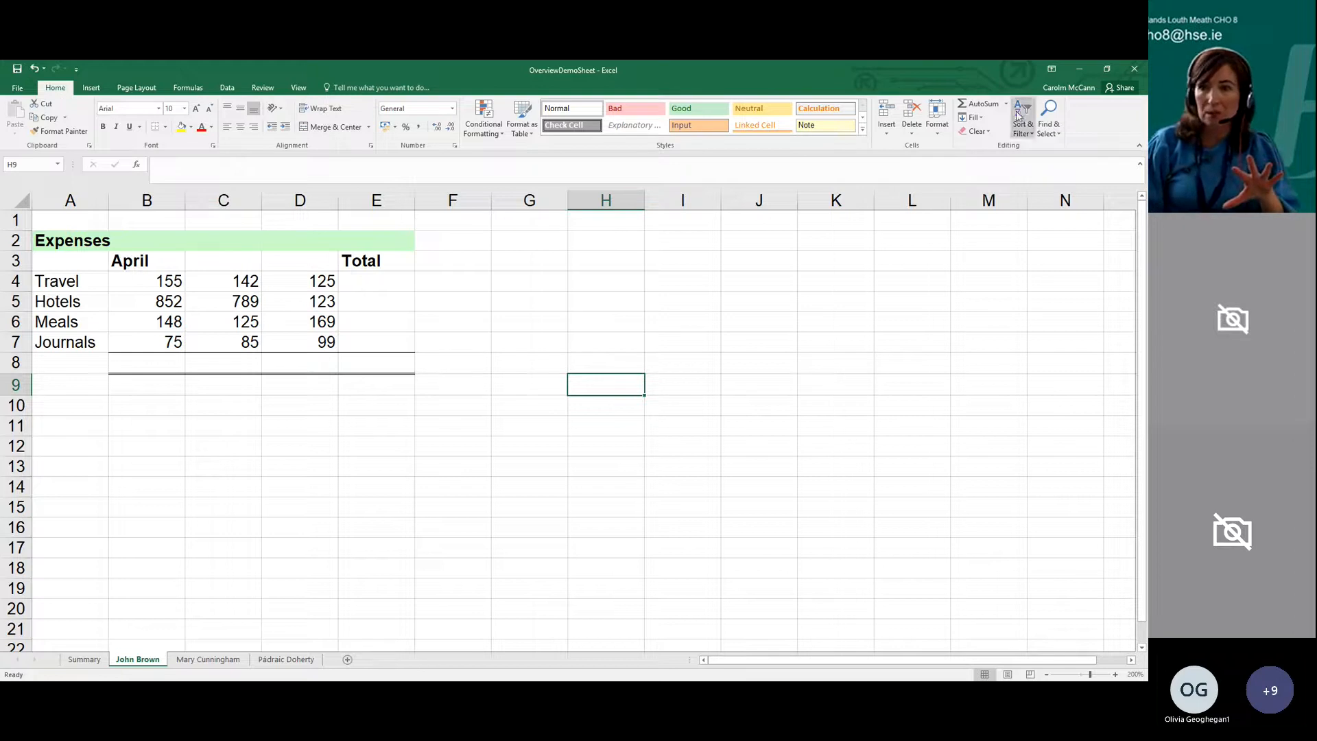
click(92, 92)
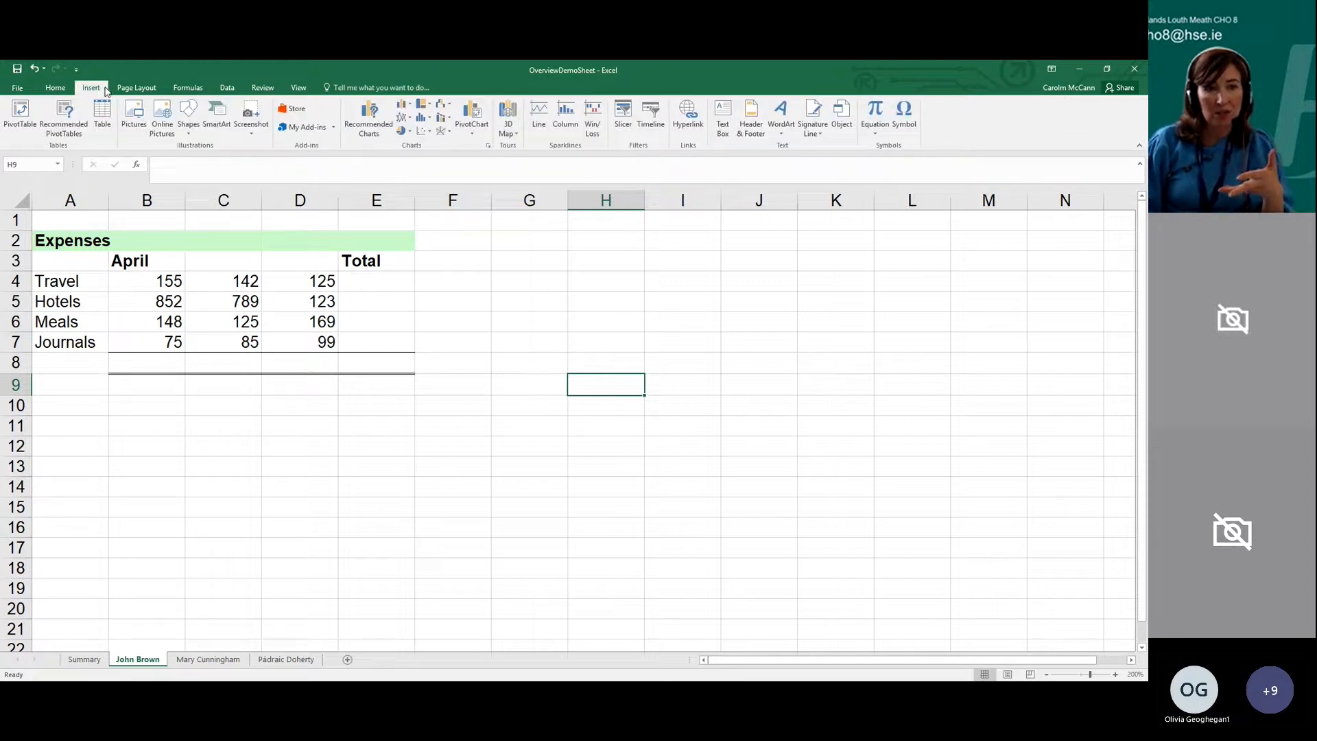
click(135, 90)
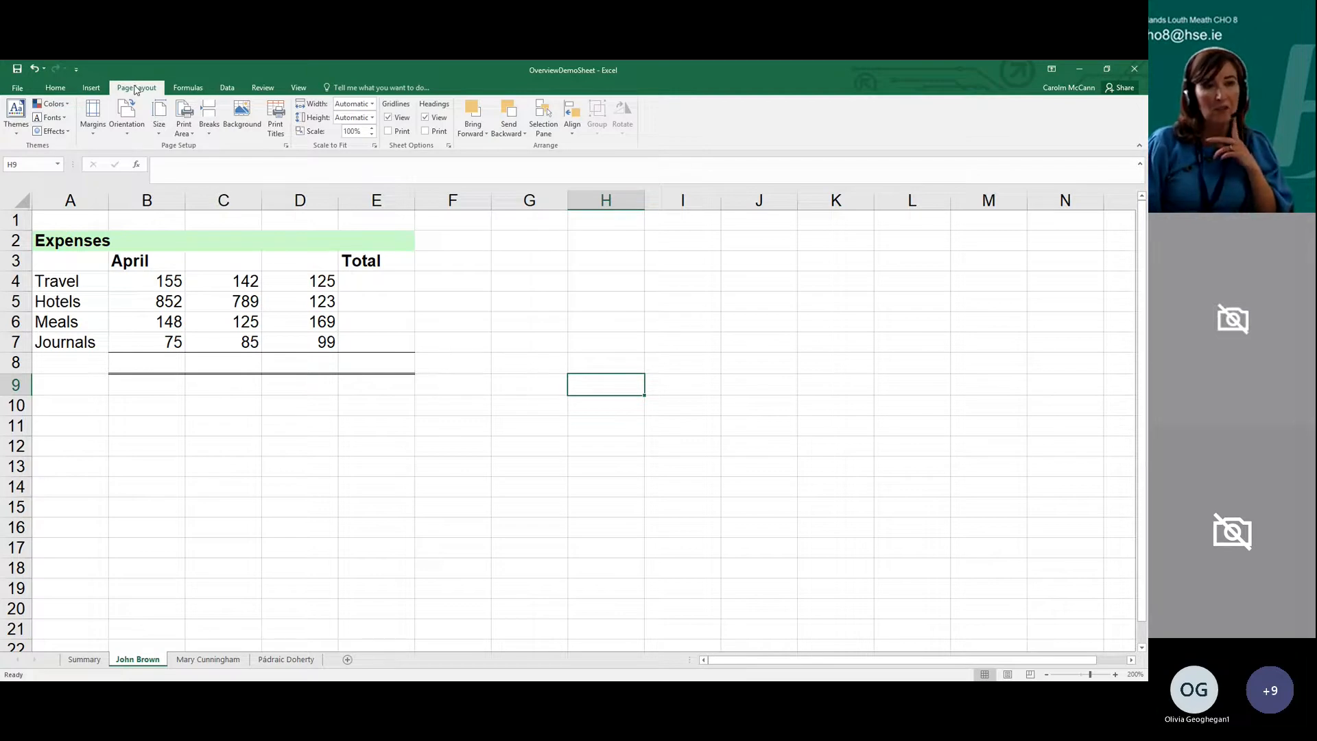
click(189, 92)
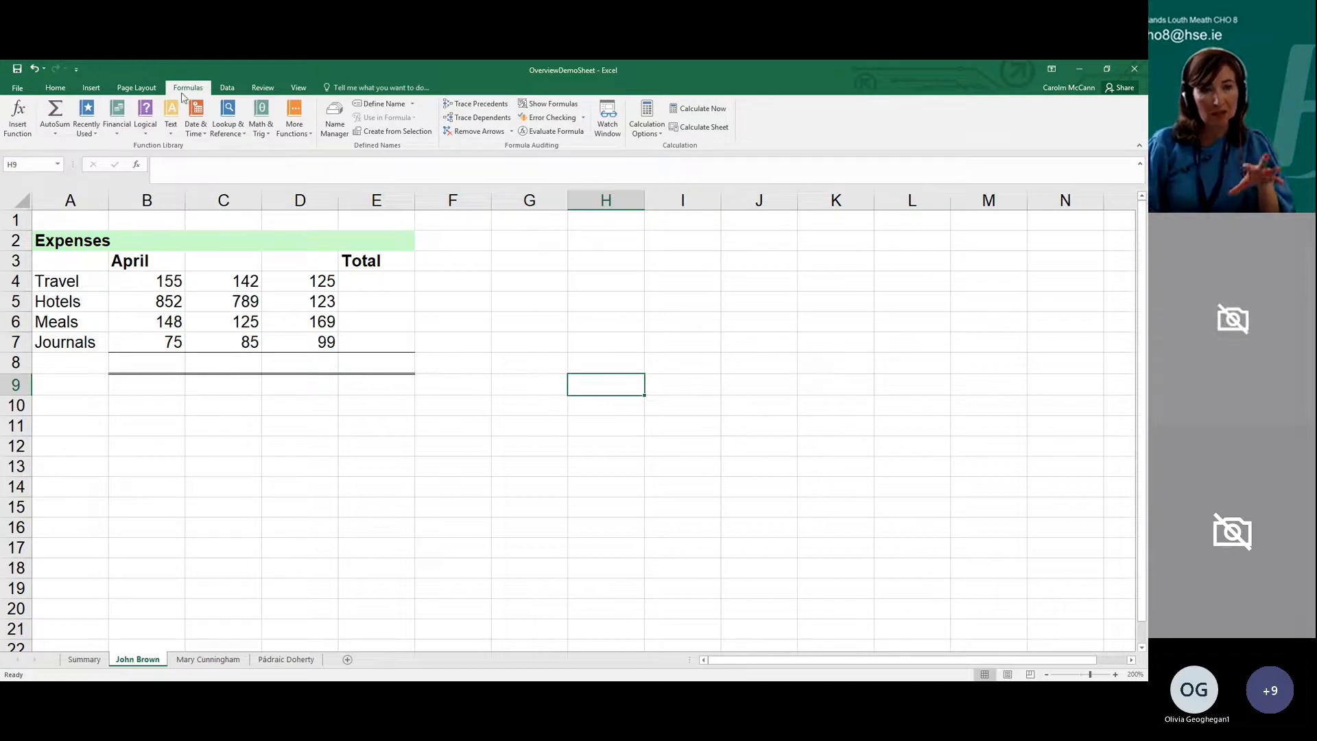
click(227, 88)
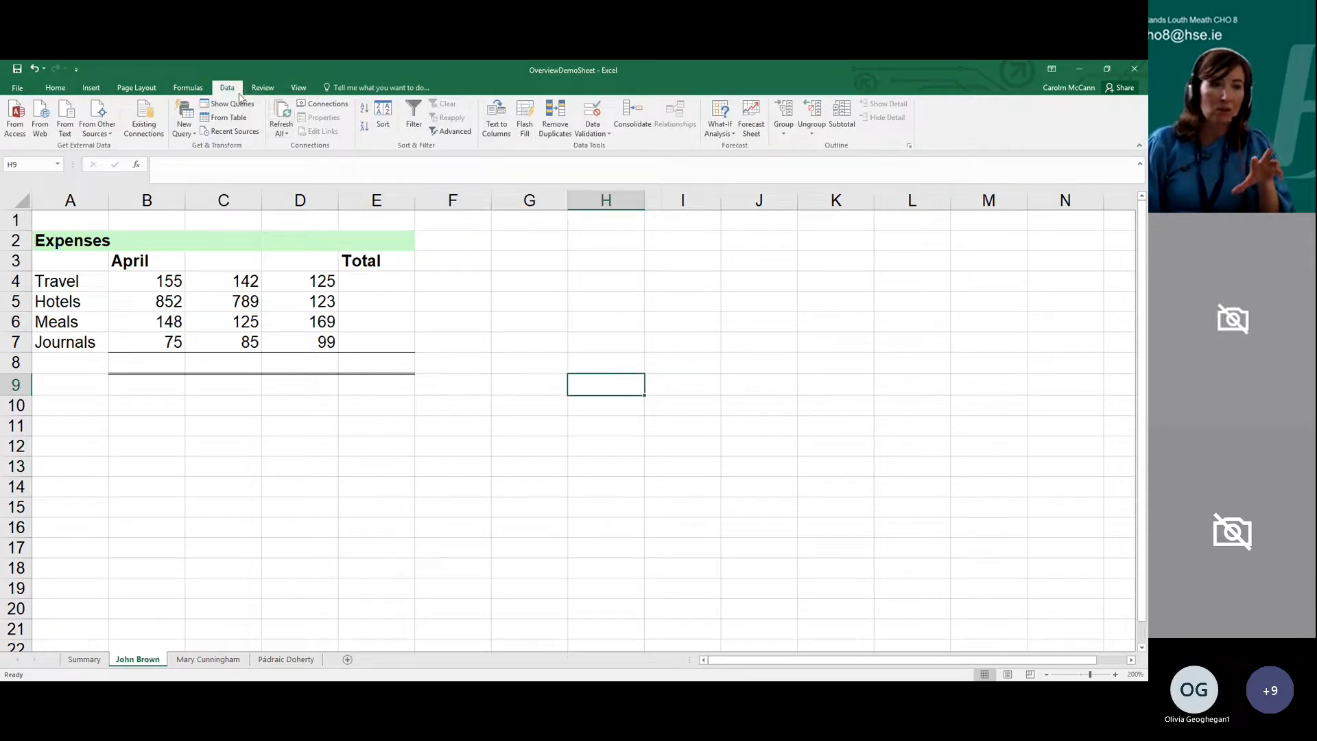
click(261, 86)
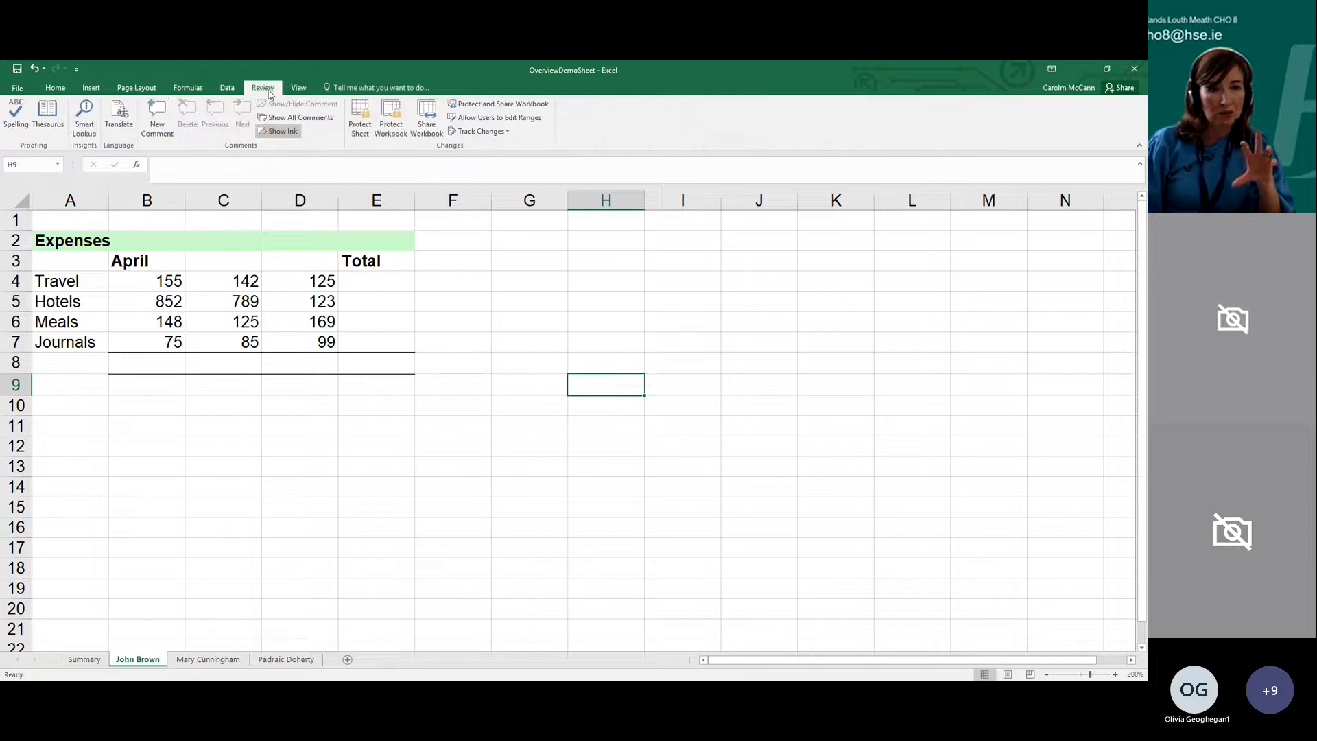
click(297, 87)
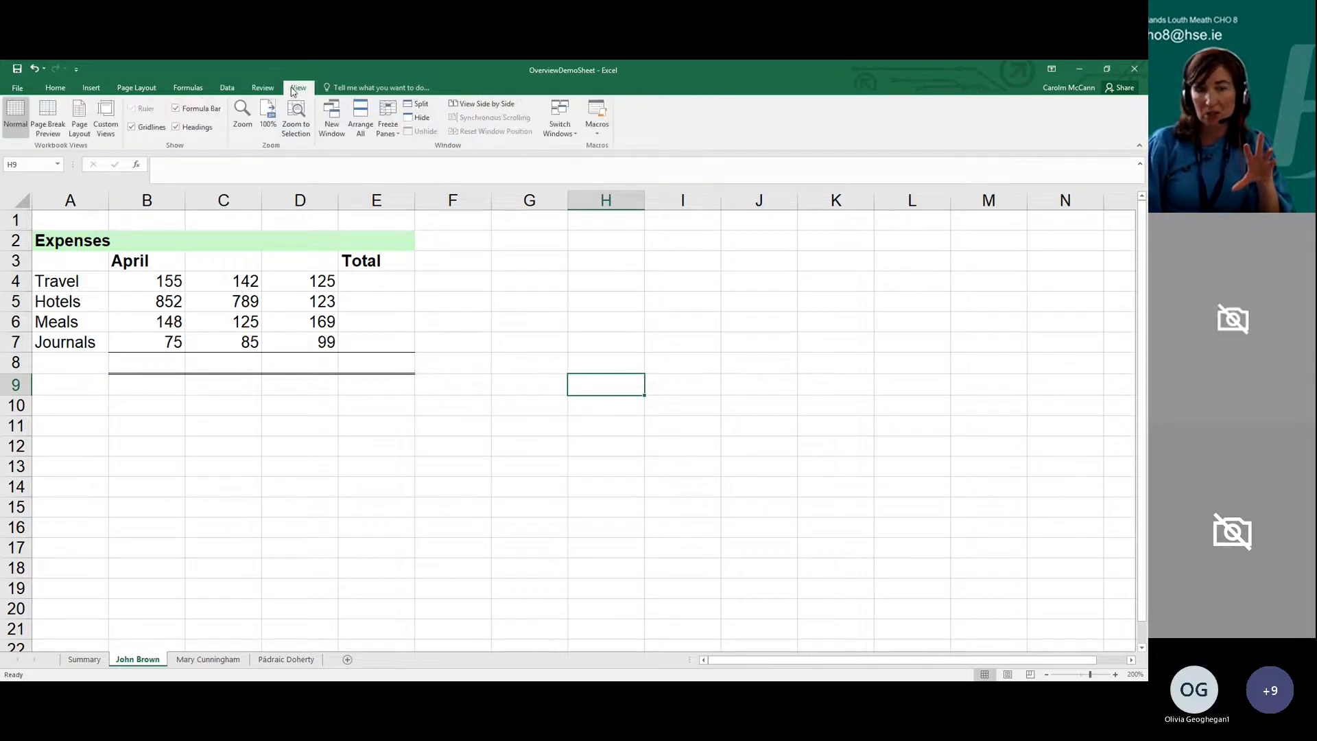
click(263, 88)
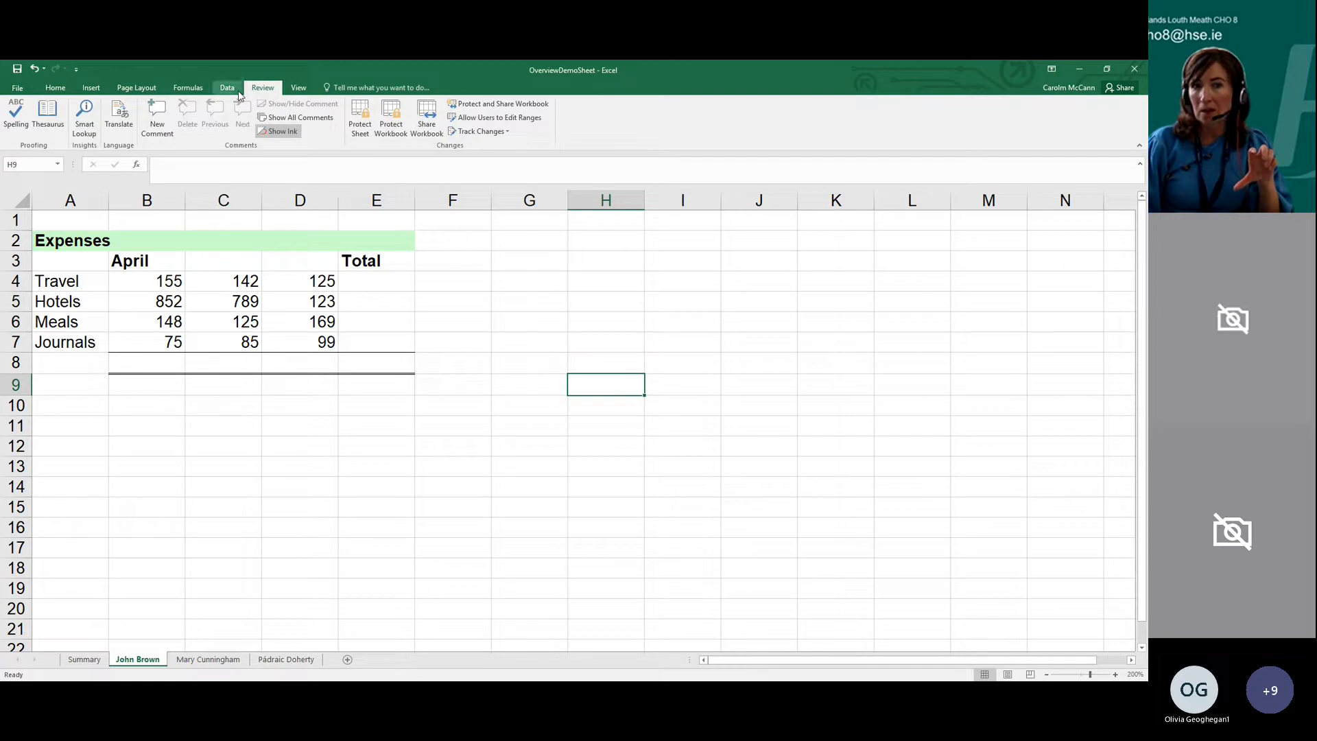
click(188, 88)
click(91, 88)
click(55, 88)
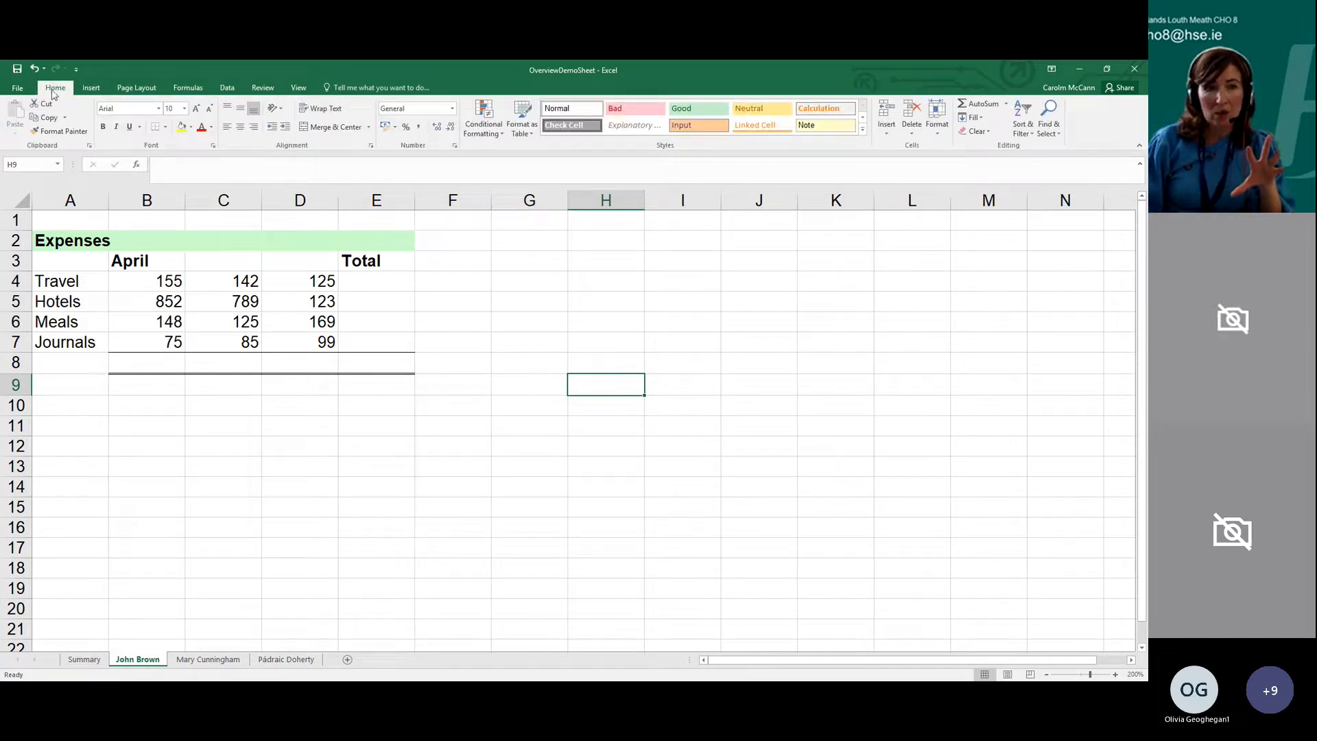
Examine the worksheet's numbered rows by selecting entire rows in and below the expenses table, including row 9
click(117, 420)
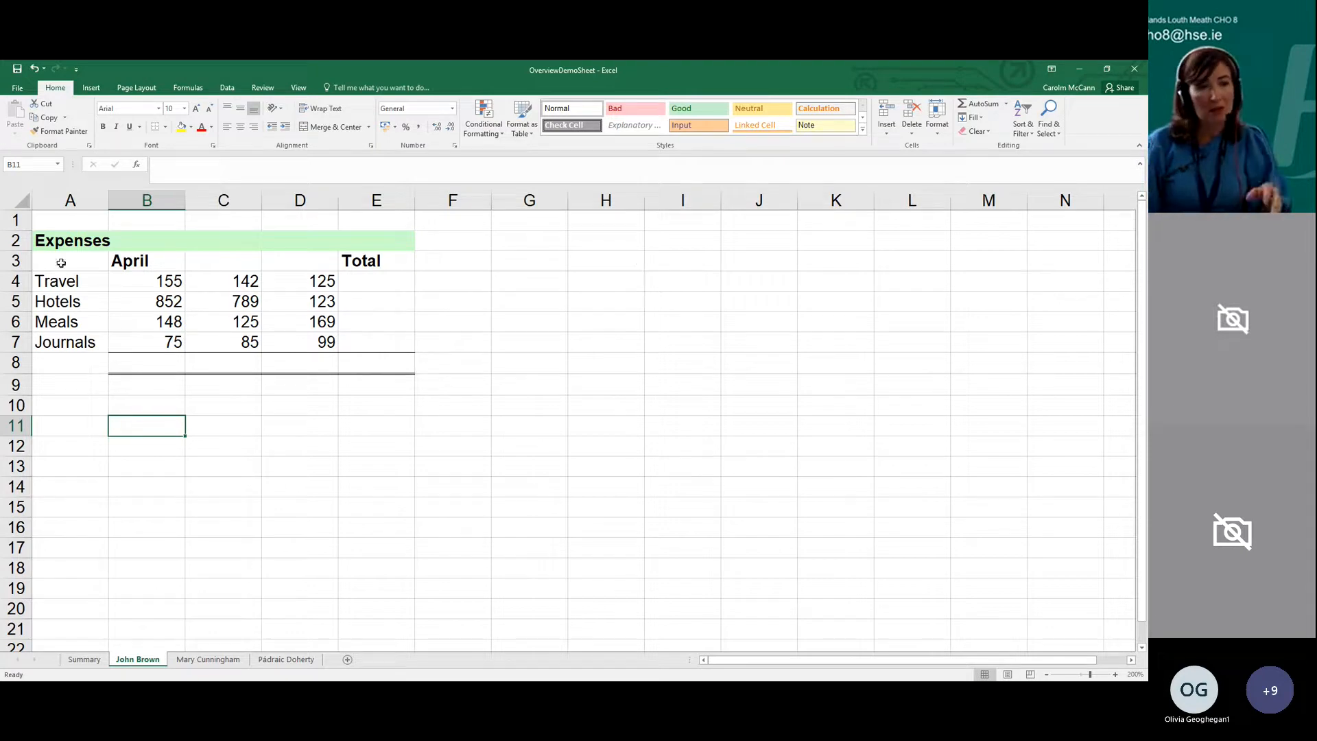
click(17, 264)
click(17, 342)
click(17, 384)
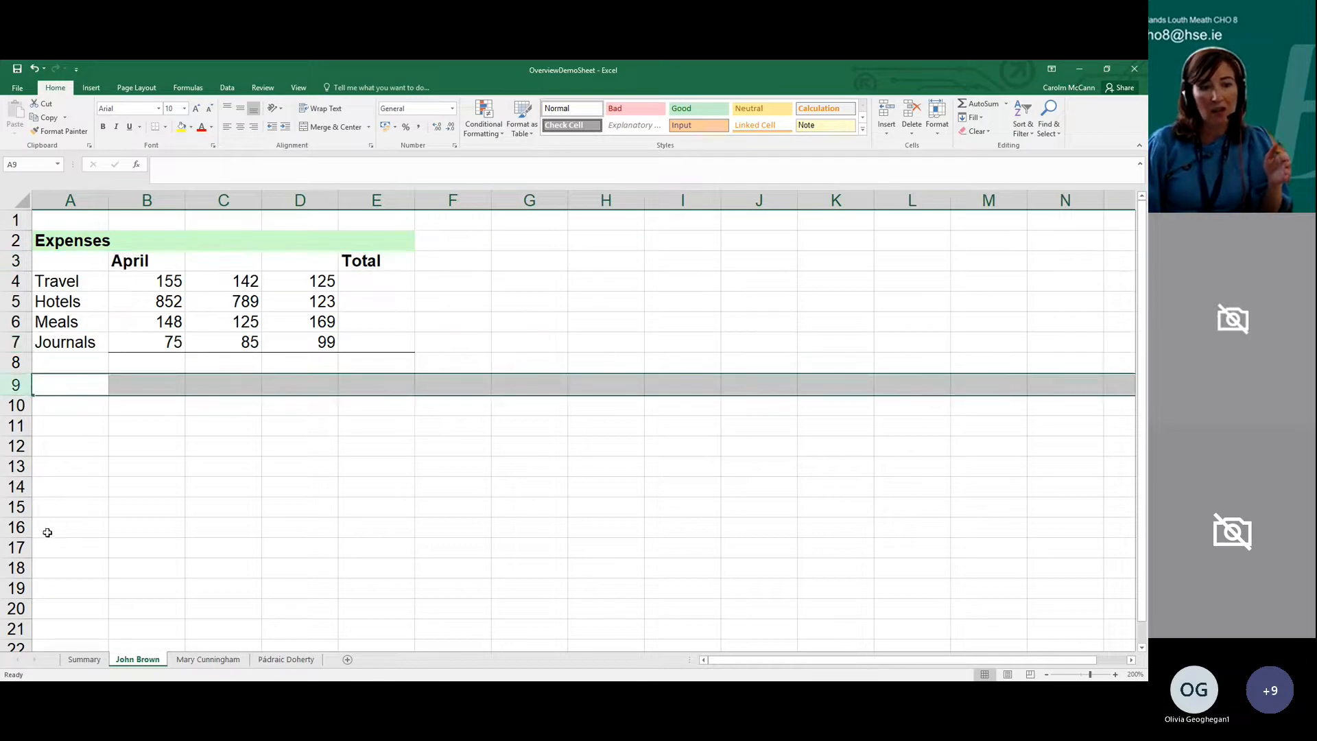
scroll(48, 533, down, 3)
scroll(50, 534, up, 3)
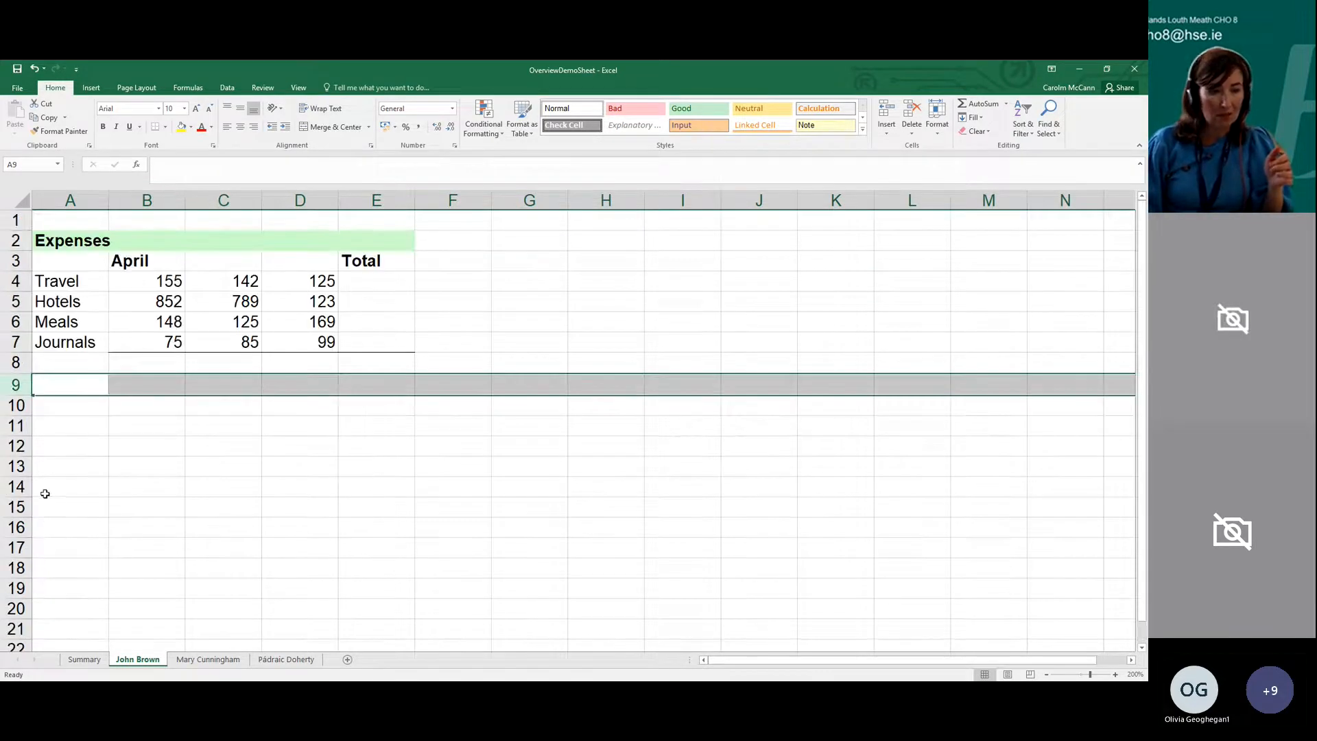
click(14, 426)
click(9, 405)
click(12, 384)
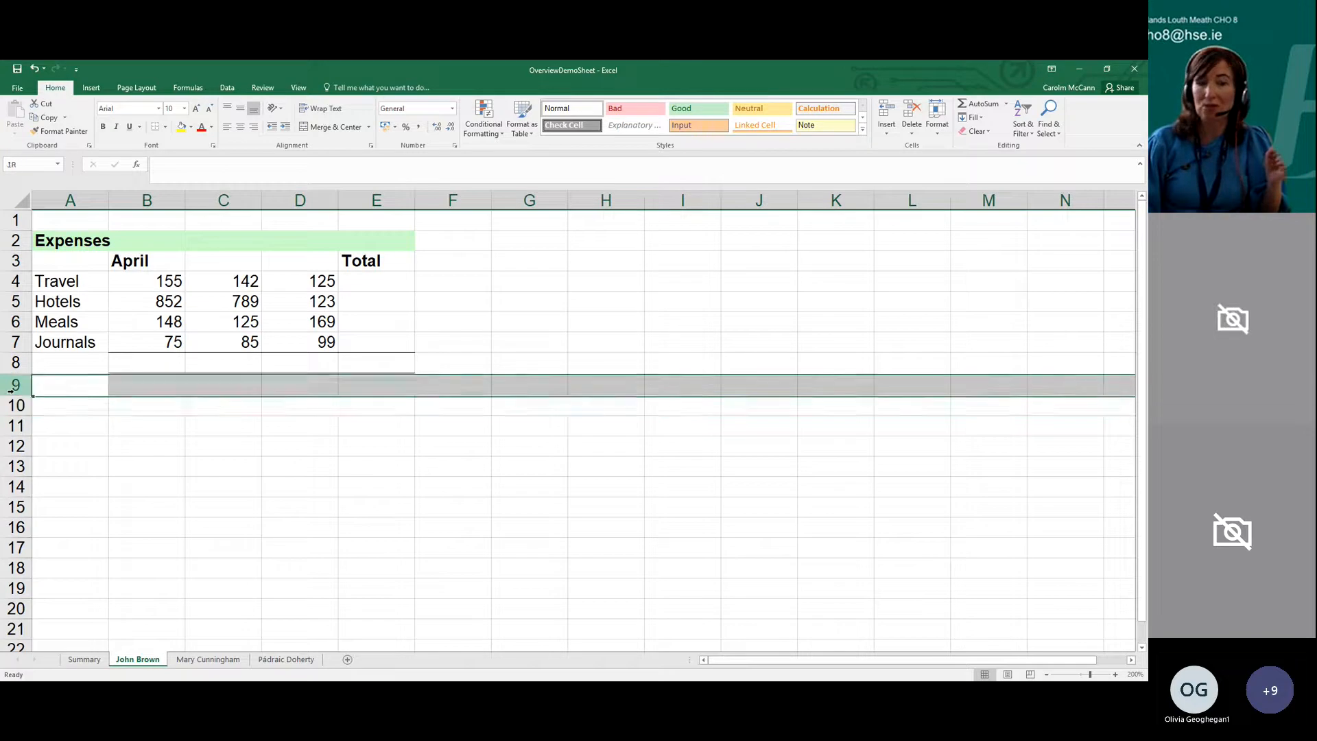
click(104, 462)
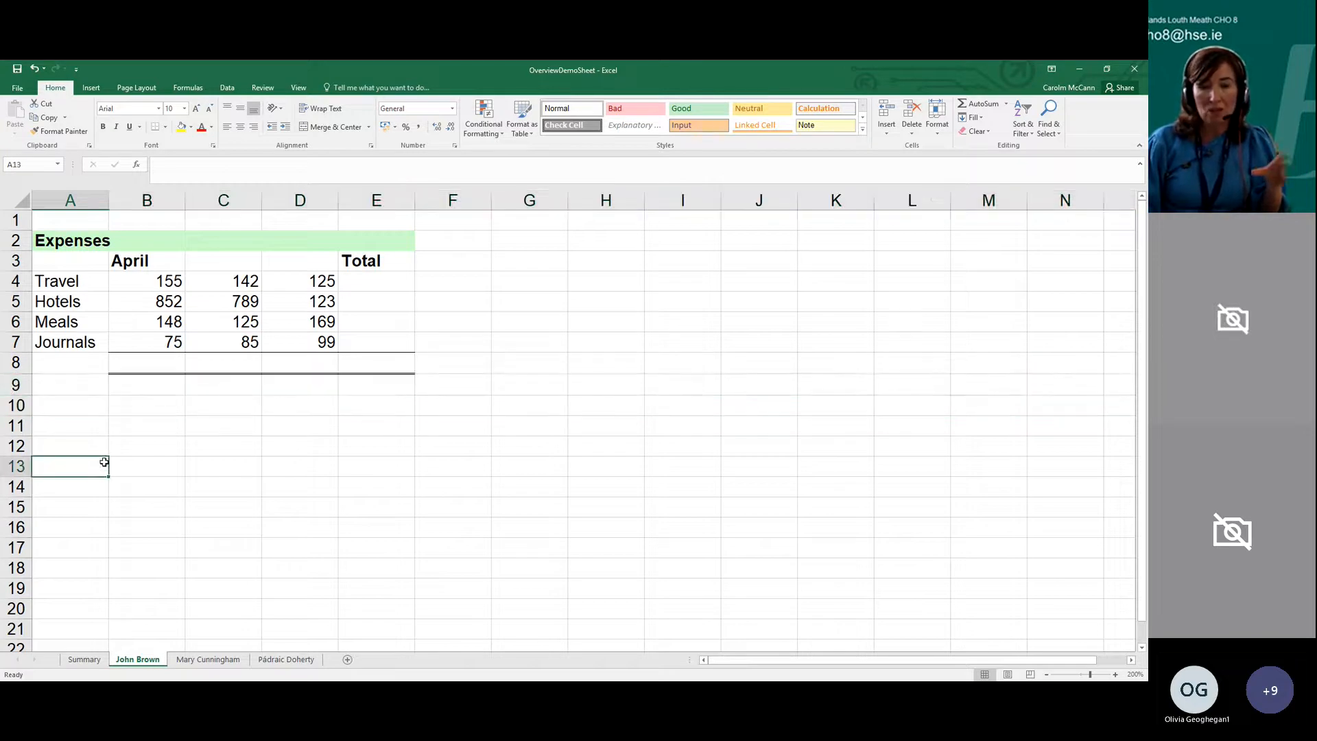
Examine the worksheet grid by selecting a large block of cells and then individual empty cells around the expenses table
drag(64, 220, 1063, 632)
click(795, 551)
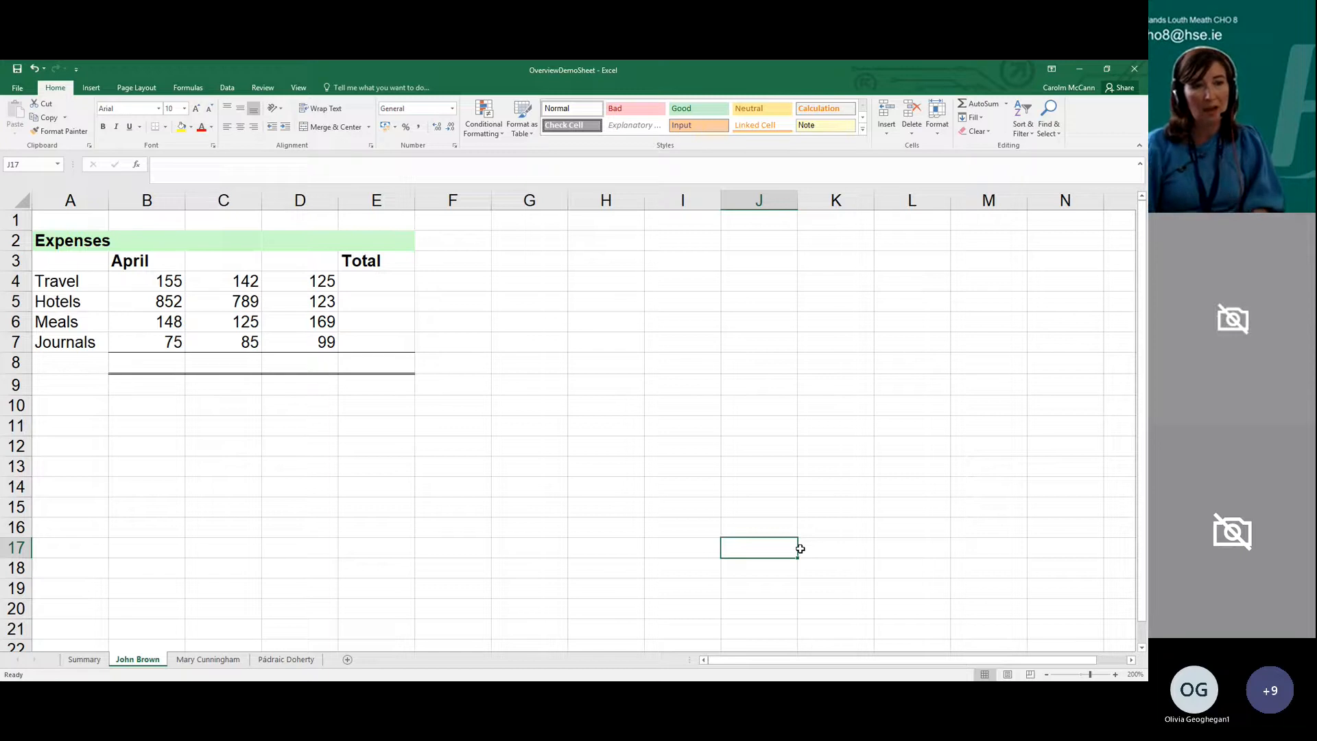
click(663, 400)
click(624, 437)
click(590, 412)
click(585, 386)
click(542, 389)
click(538, 402)
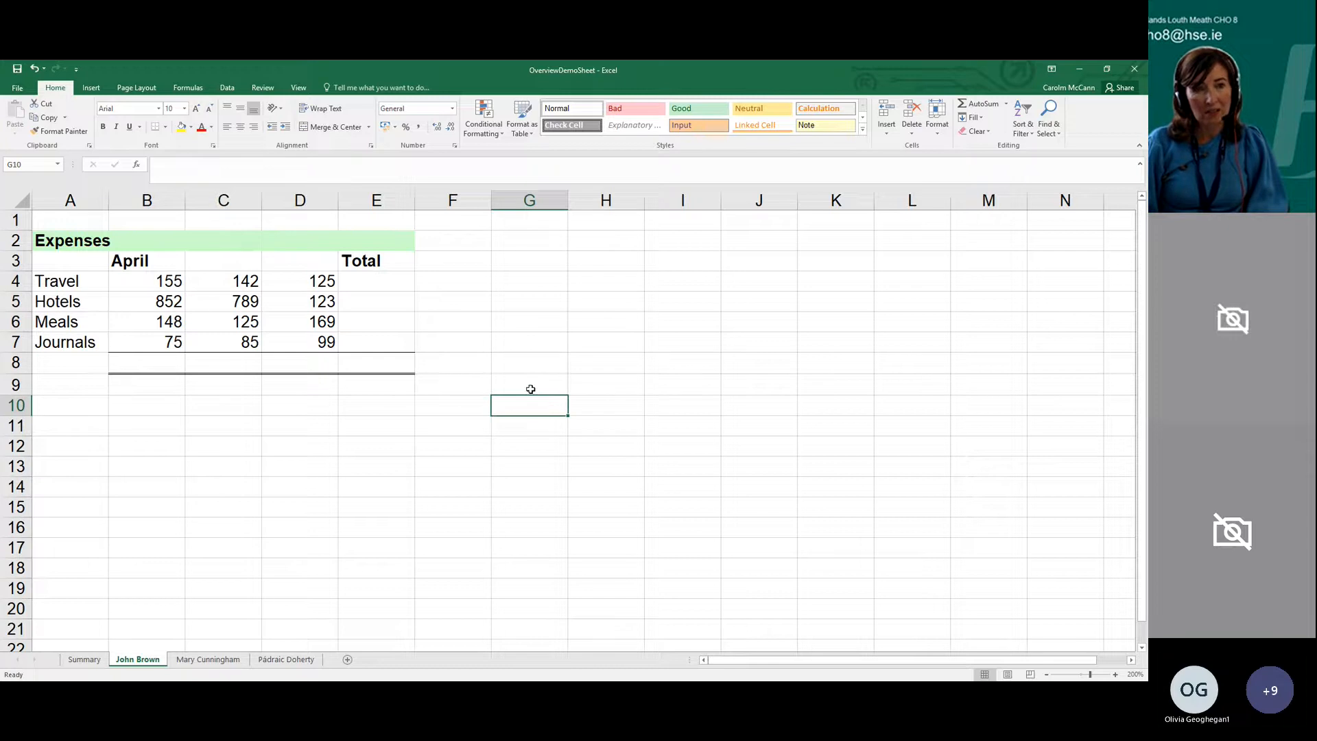
click(530, 384)
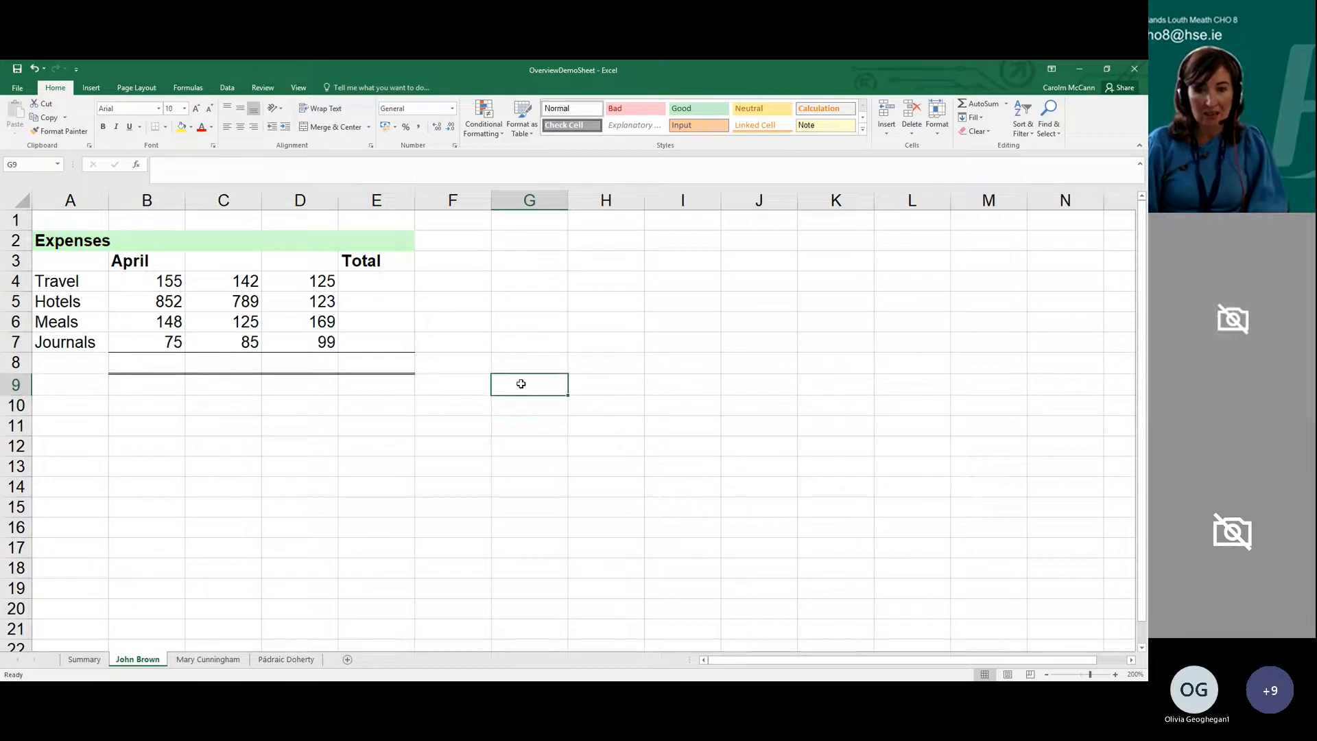
click(638, 364)
click(770, 371)
click(808, 409)
click(705, 471)
click(573, 471)
click(500, 466)
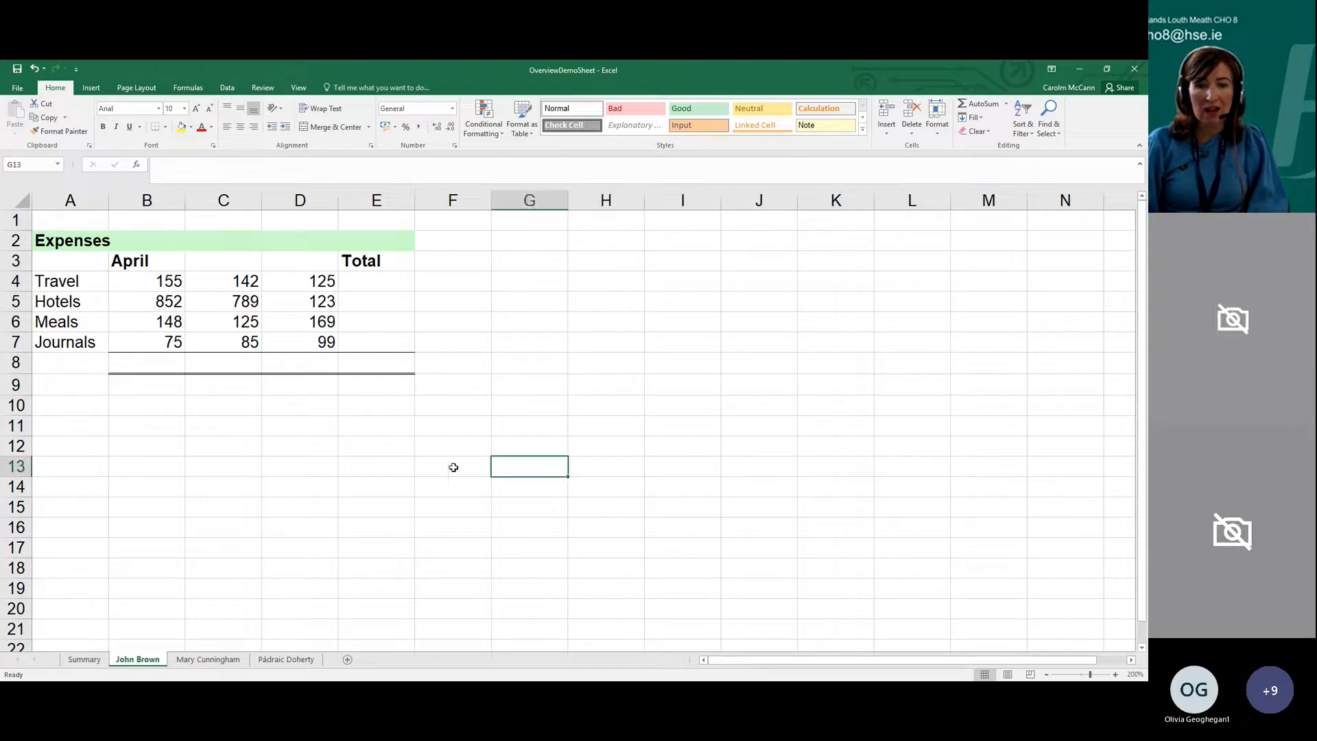
click(453, 465)
click(469, 444)
click(466, 406)
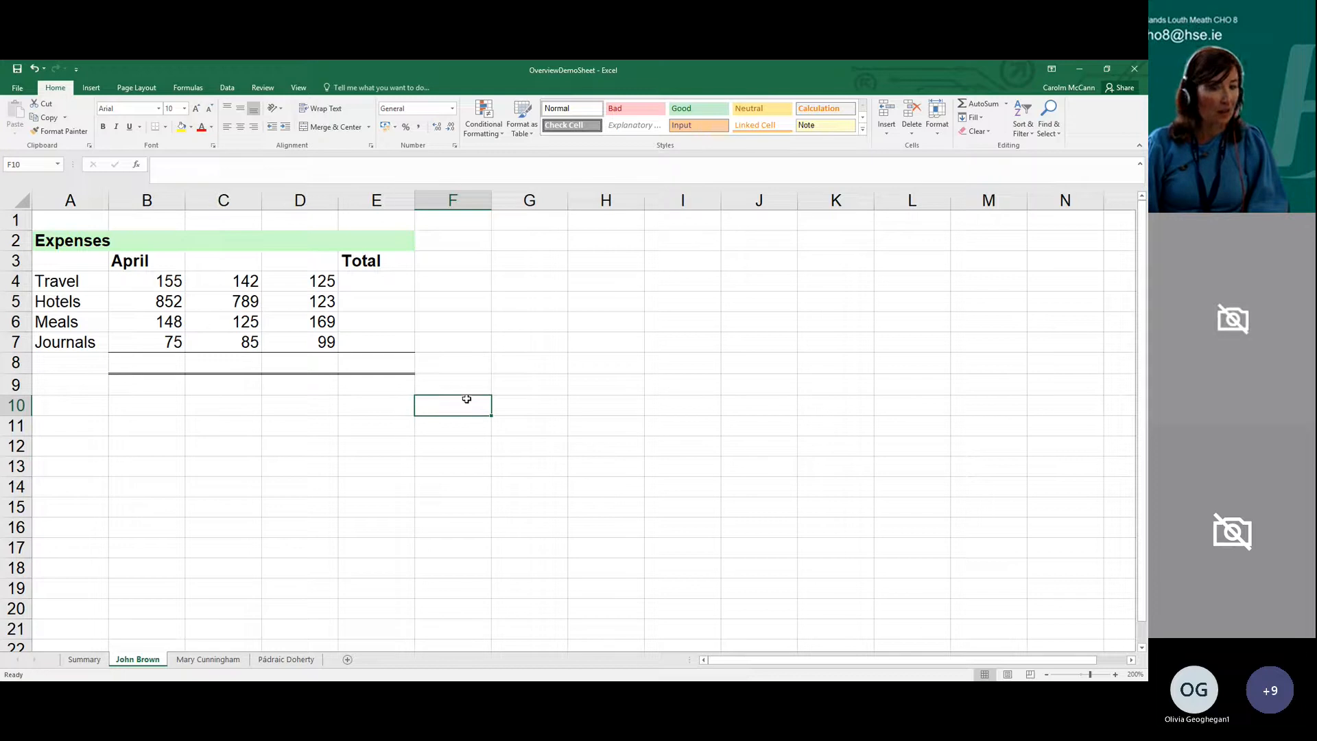
click(520, 398)
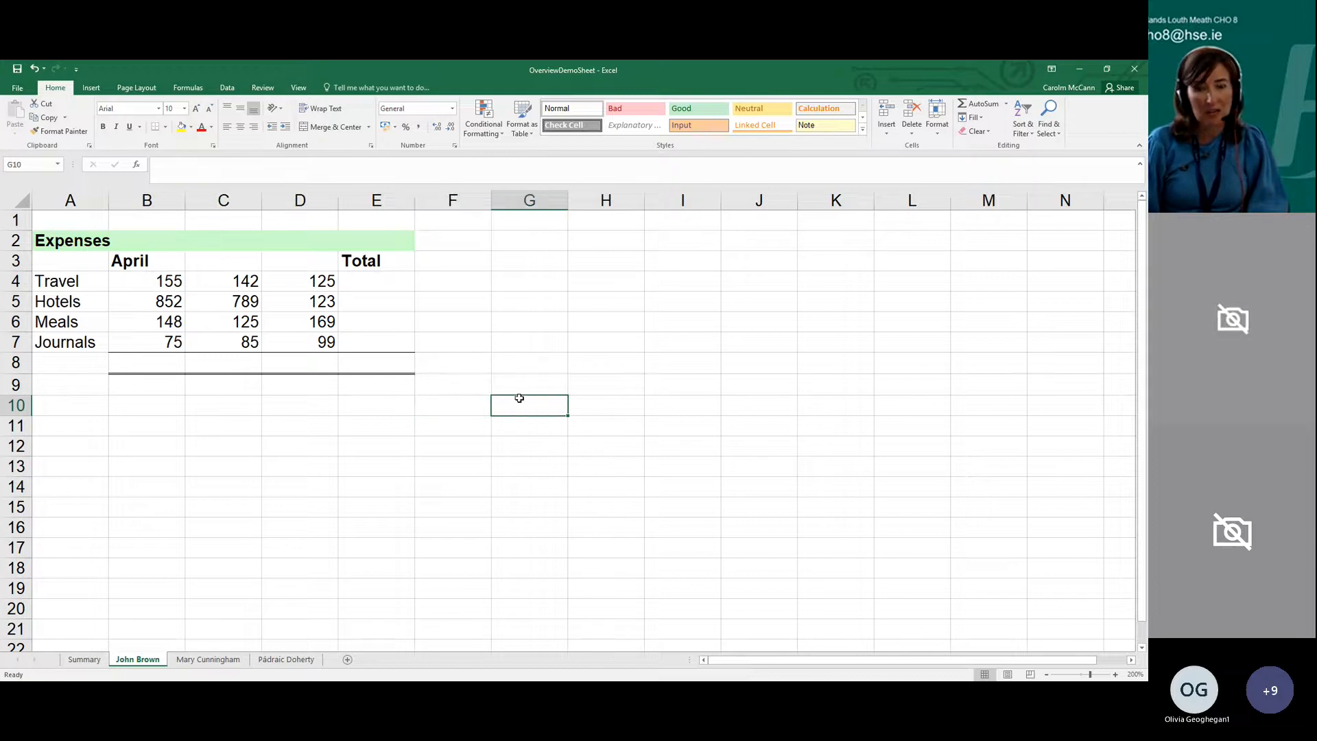
click(528, 305)
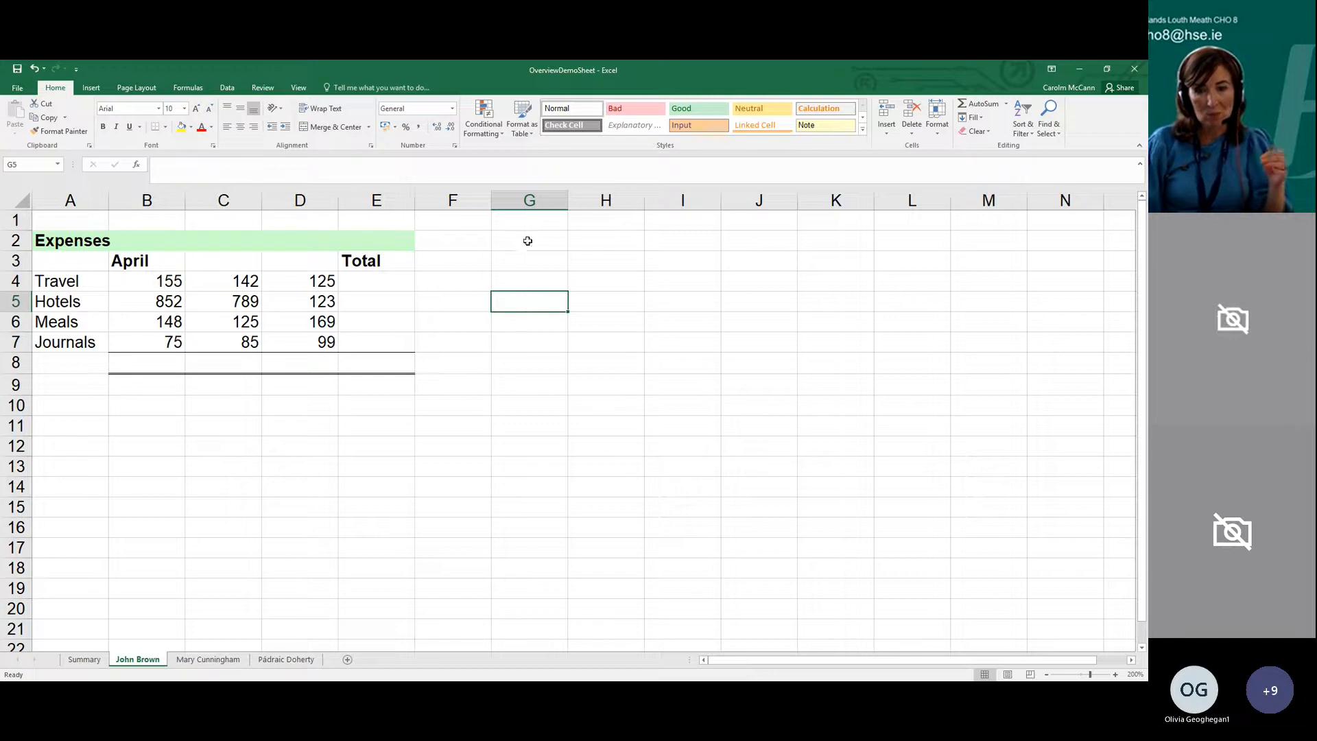
click(547, 276)
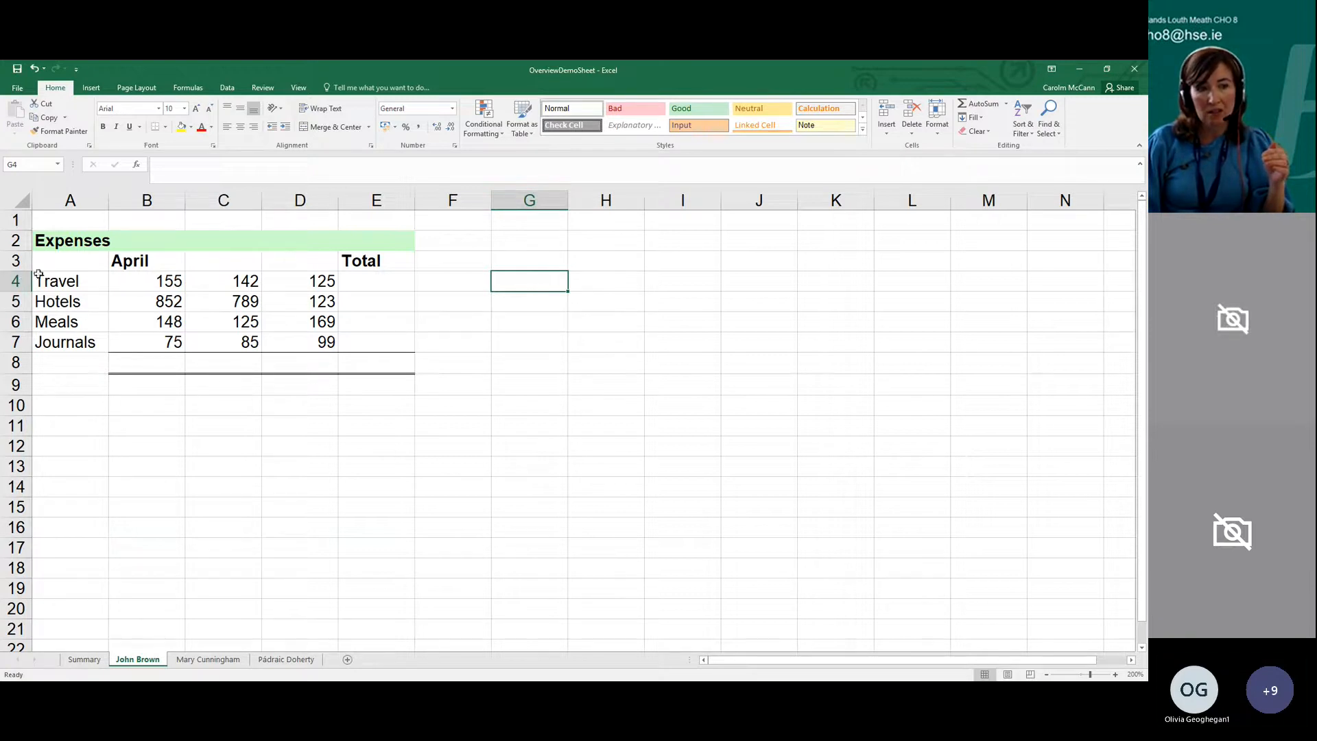
Check the active cell's reference in the Name Box while selecting different empty cells across the sheet
click(29, 166)
click(861, 366)
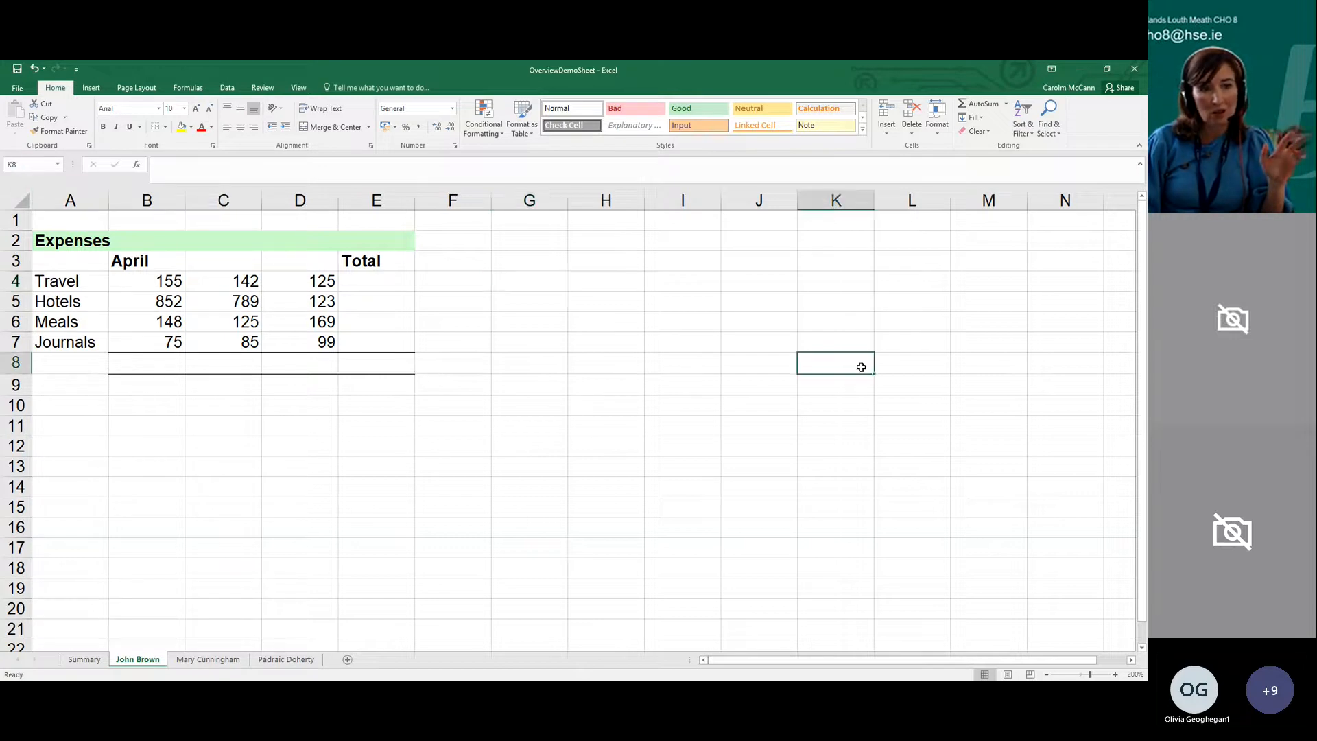
click(478, 445)
click(255, 484)
click(458, 538)
click(789, 534)
click(888, 380)
click(735, 335)
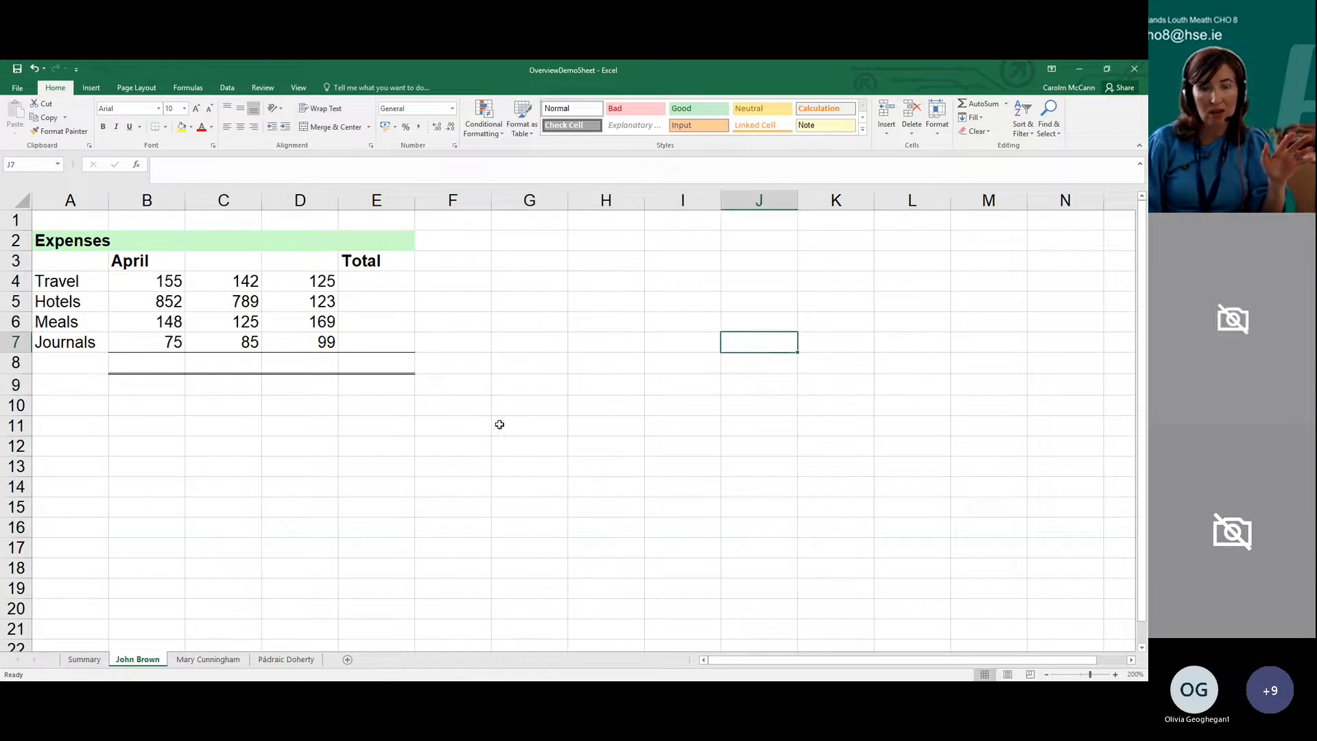
Examine the sheet's extent from cell A1 down past row 40, then return and select cells B6, B9 and C1
click(46, 220)
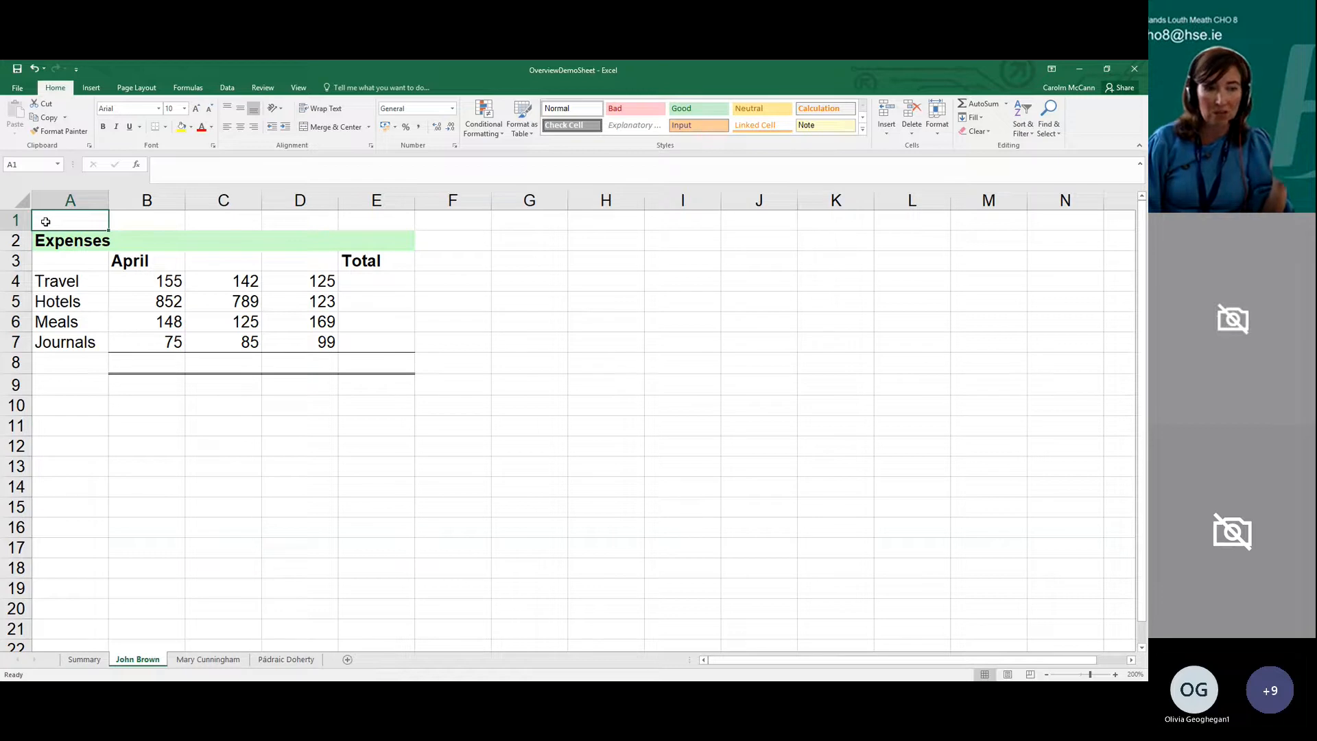
scroll(62, 217, down, 20)
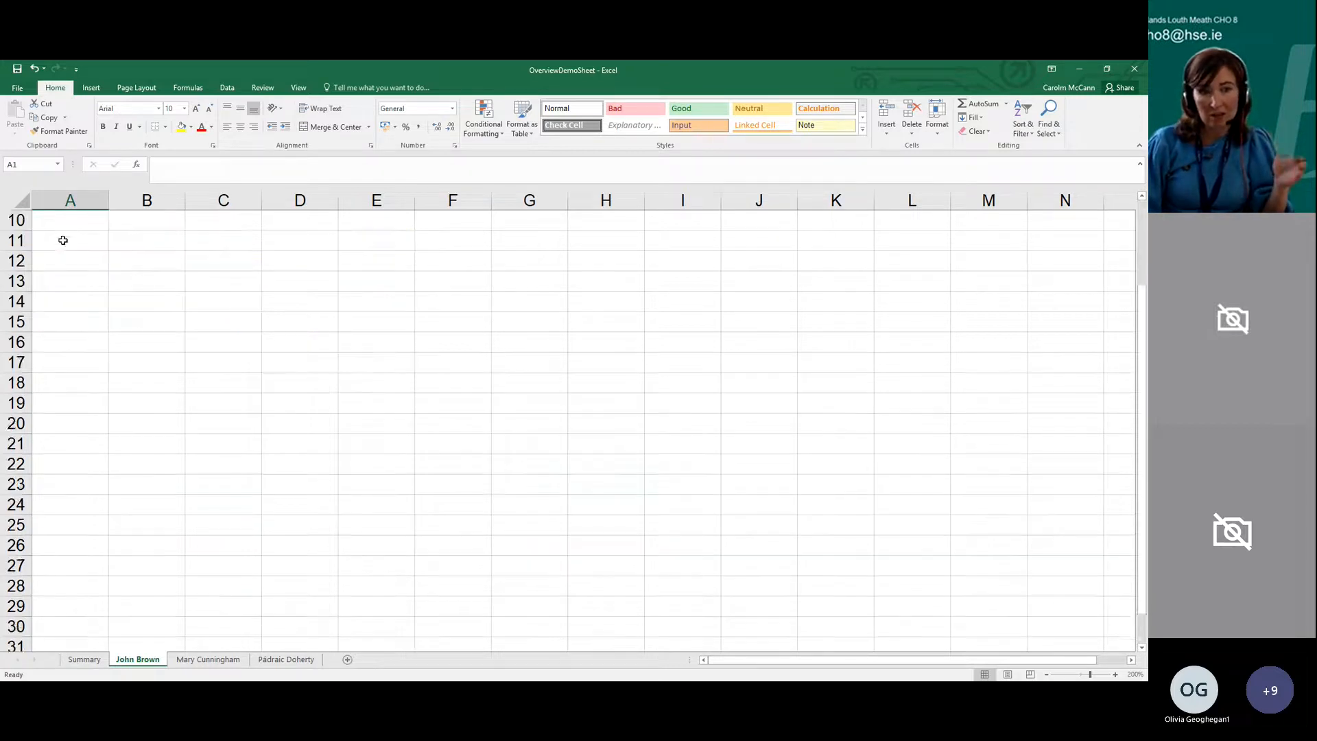
scroll(79, 353, up, 20)
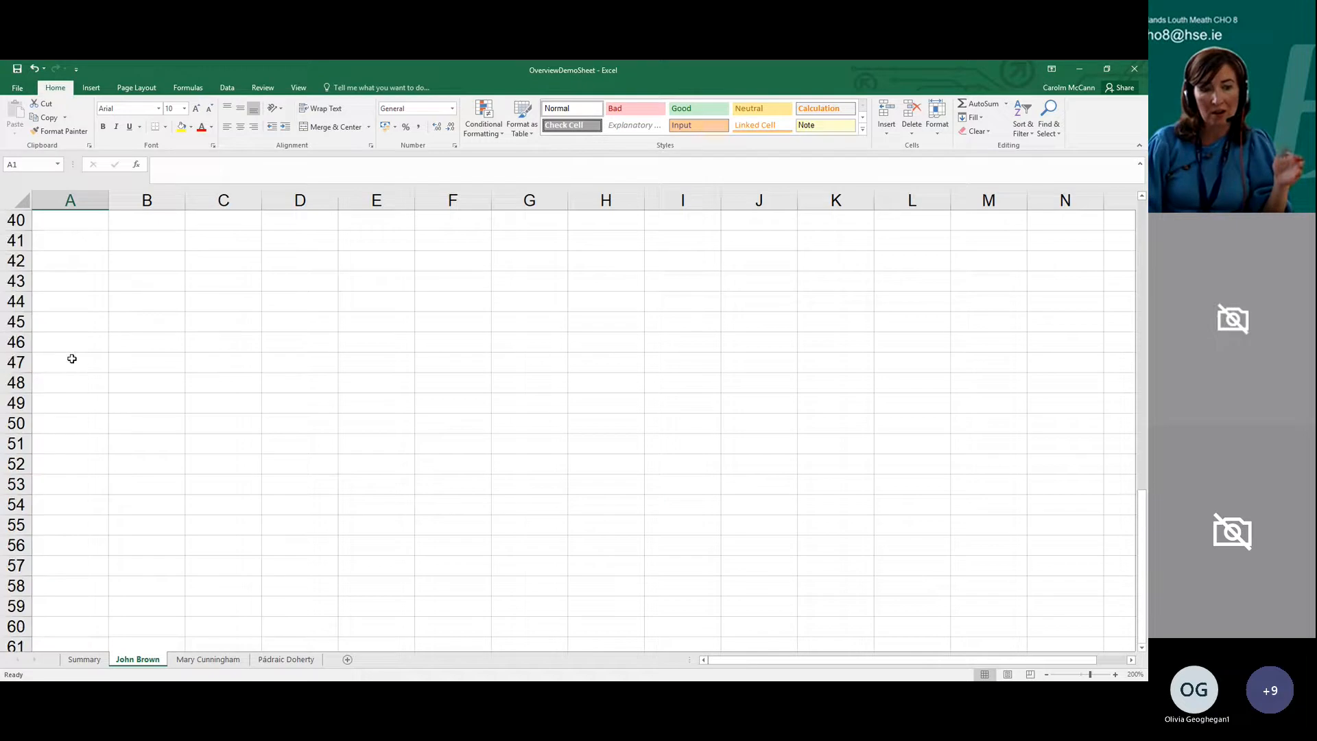
click(164, 327)
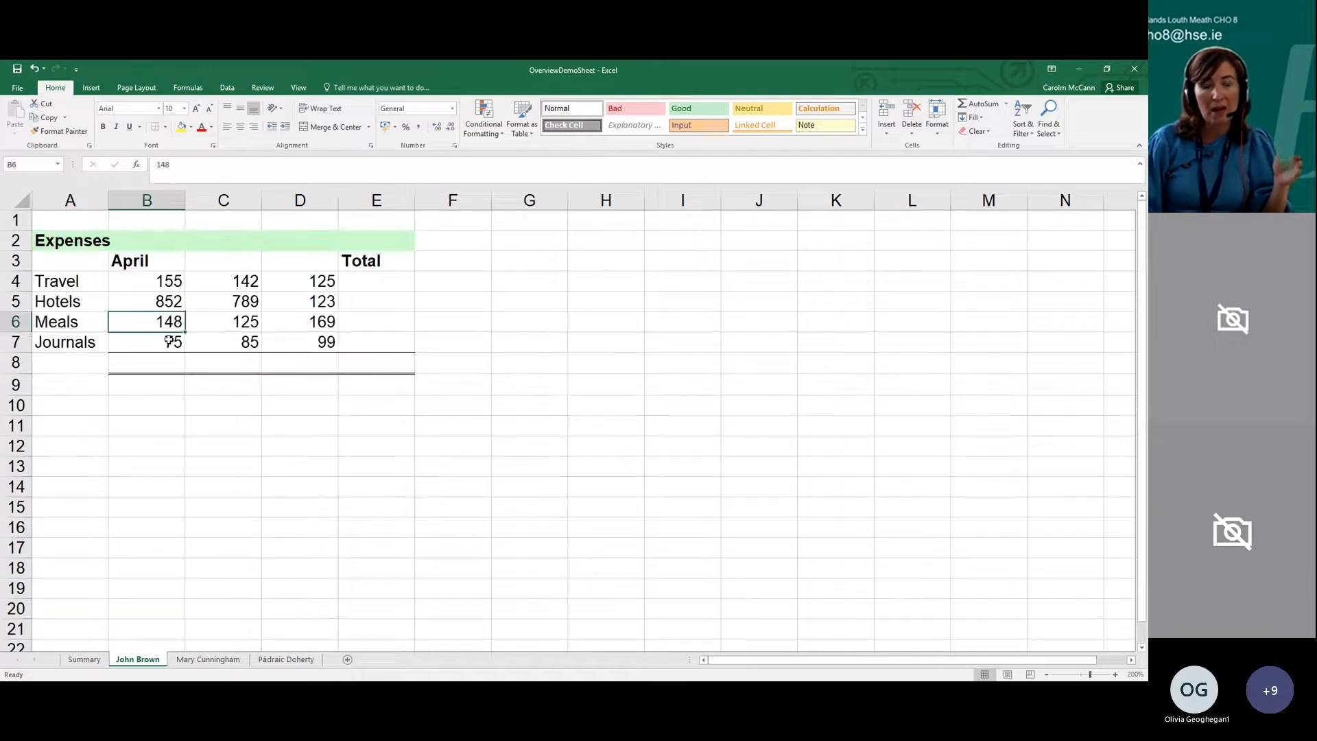
click(175, 388)
click(205, 216)
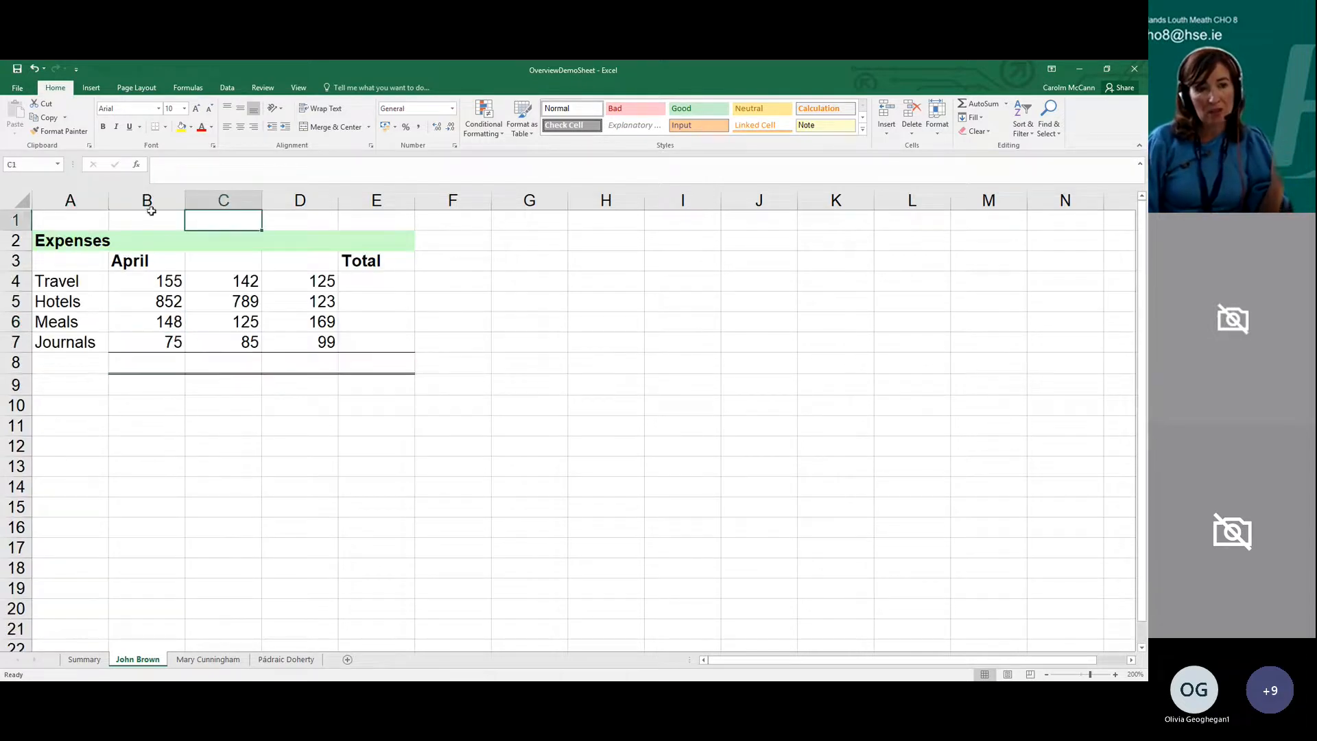
Examine individual cells by selecting empty cells beside the expenses table, such as G3 and I7, and amounts in the Hotels and Travel rows
click(518, 261)
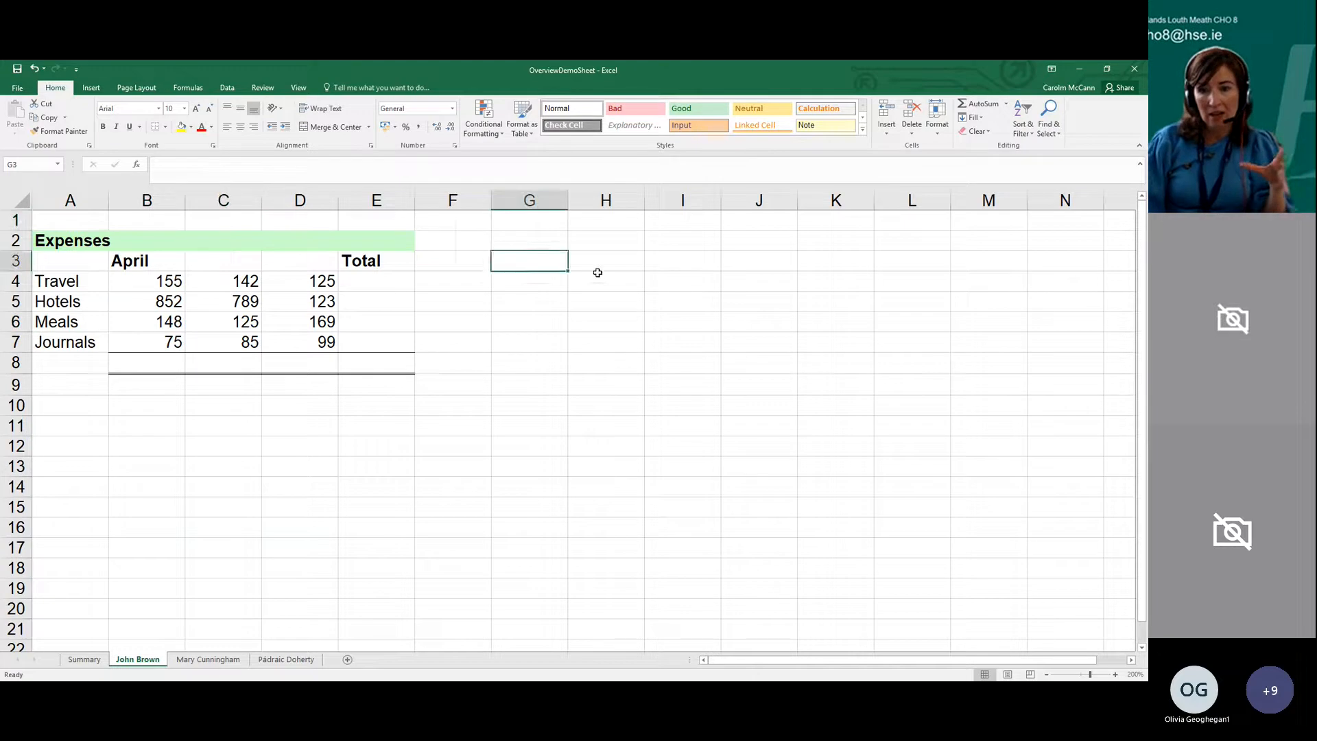
click(652, 276)
click(654, 323)
click(651, 343)
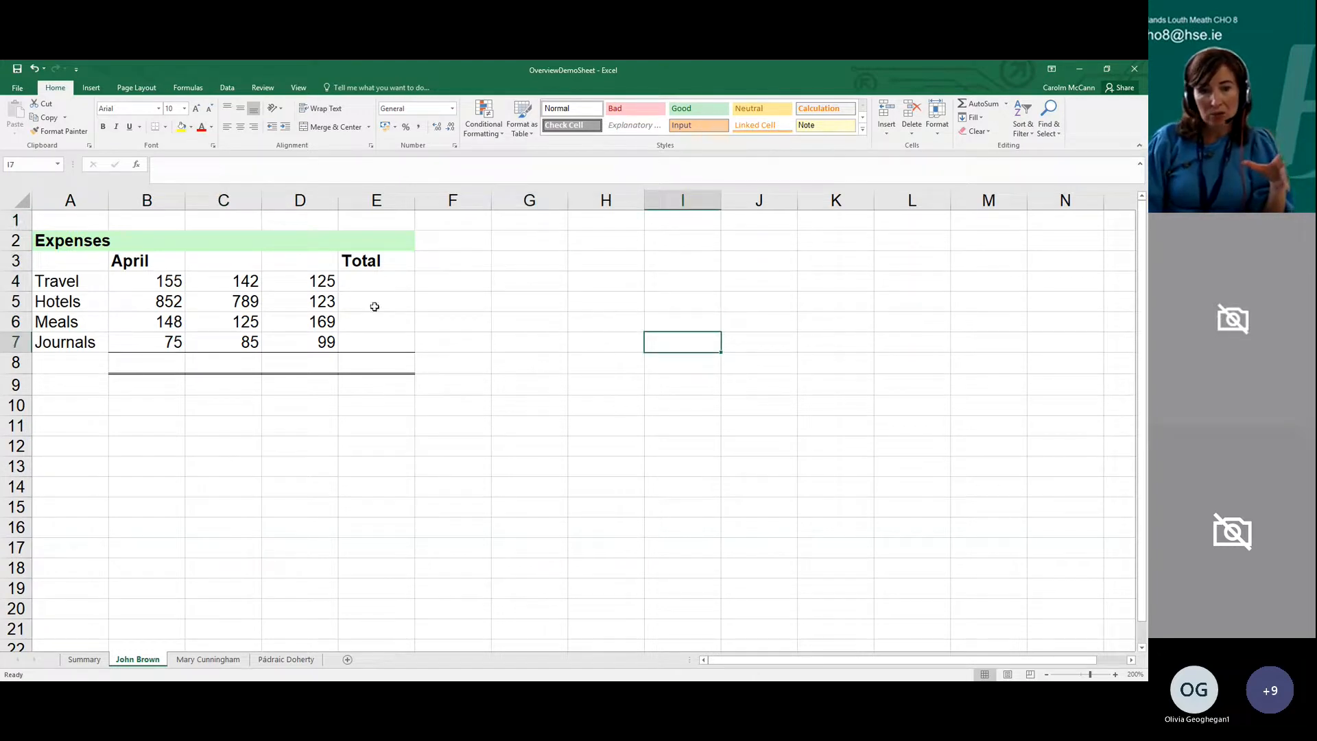
click(310, 296)
click(227, 299)
click(225, 280)
click(290, 278)
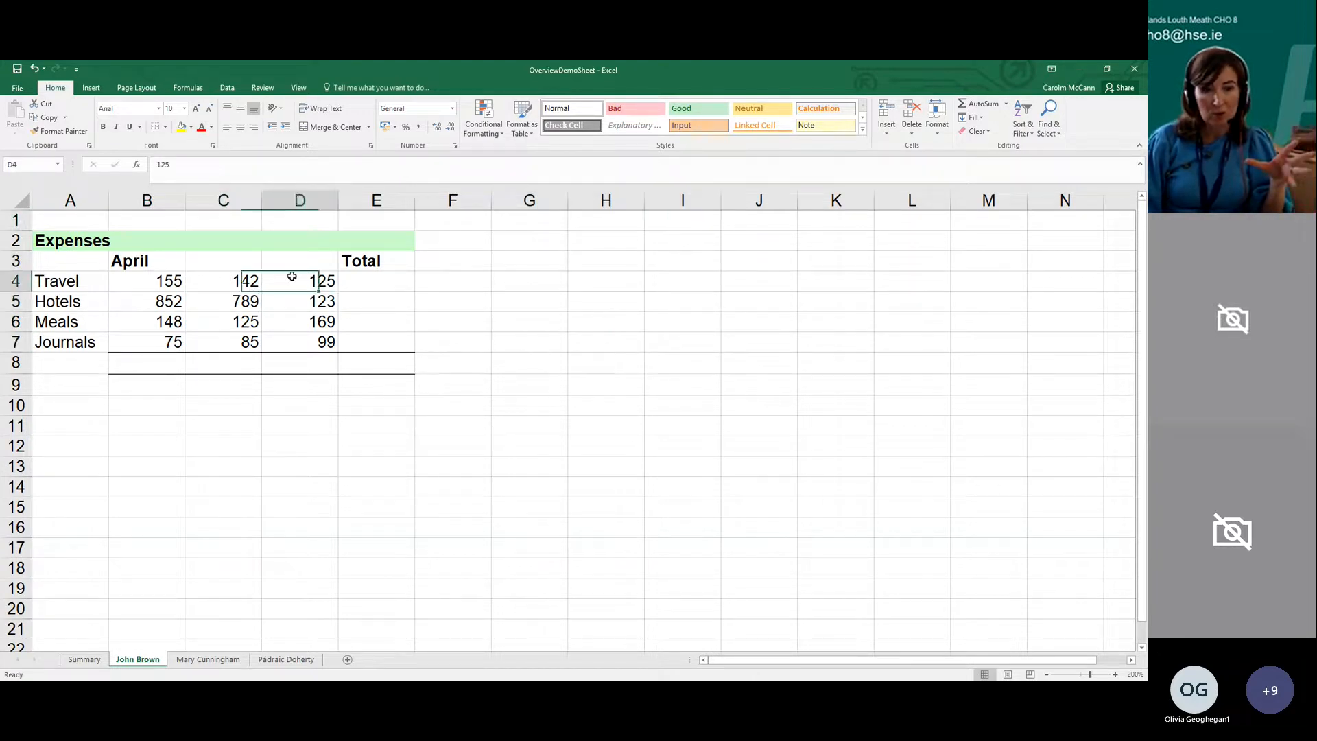
Enter the heading "Clients who attend day services" in cell G3
click(547, 262)
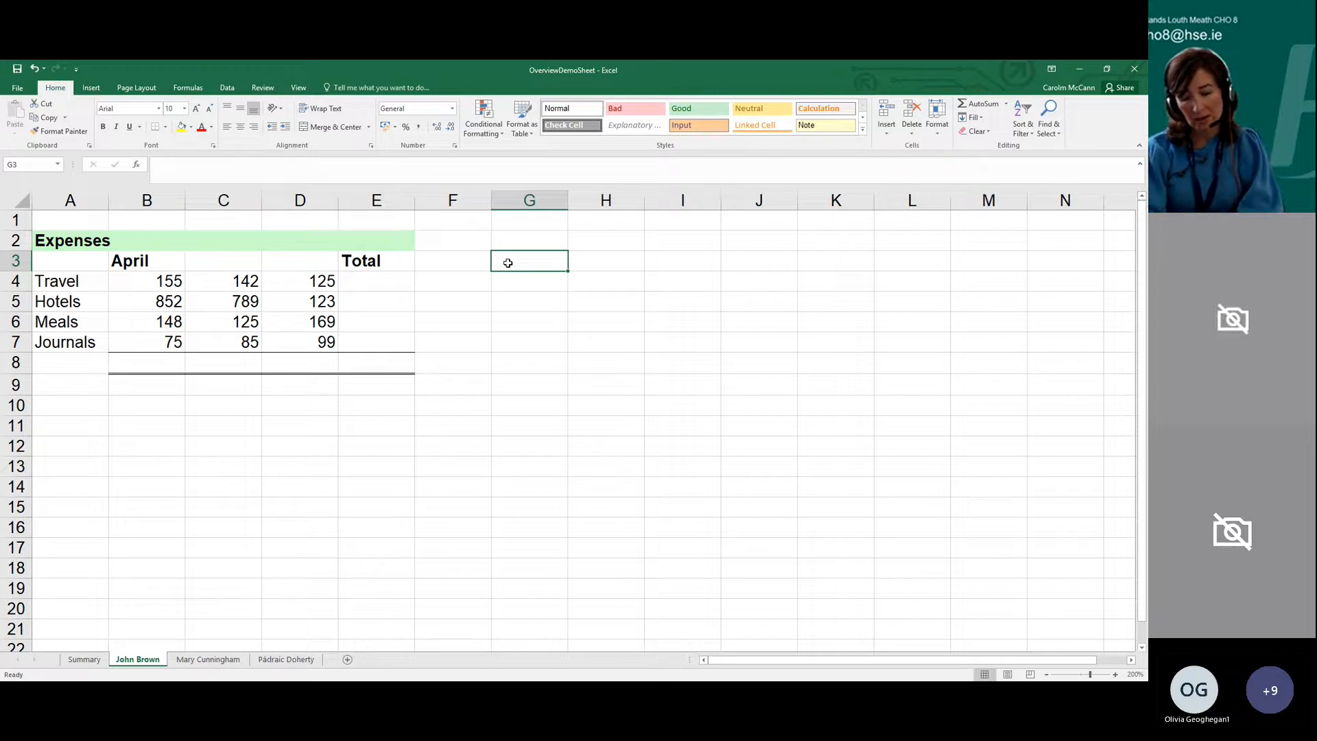
text(L)
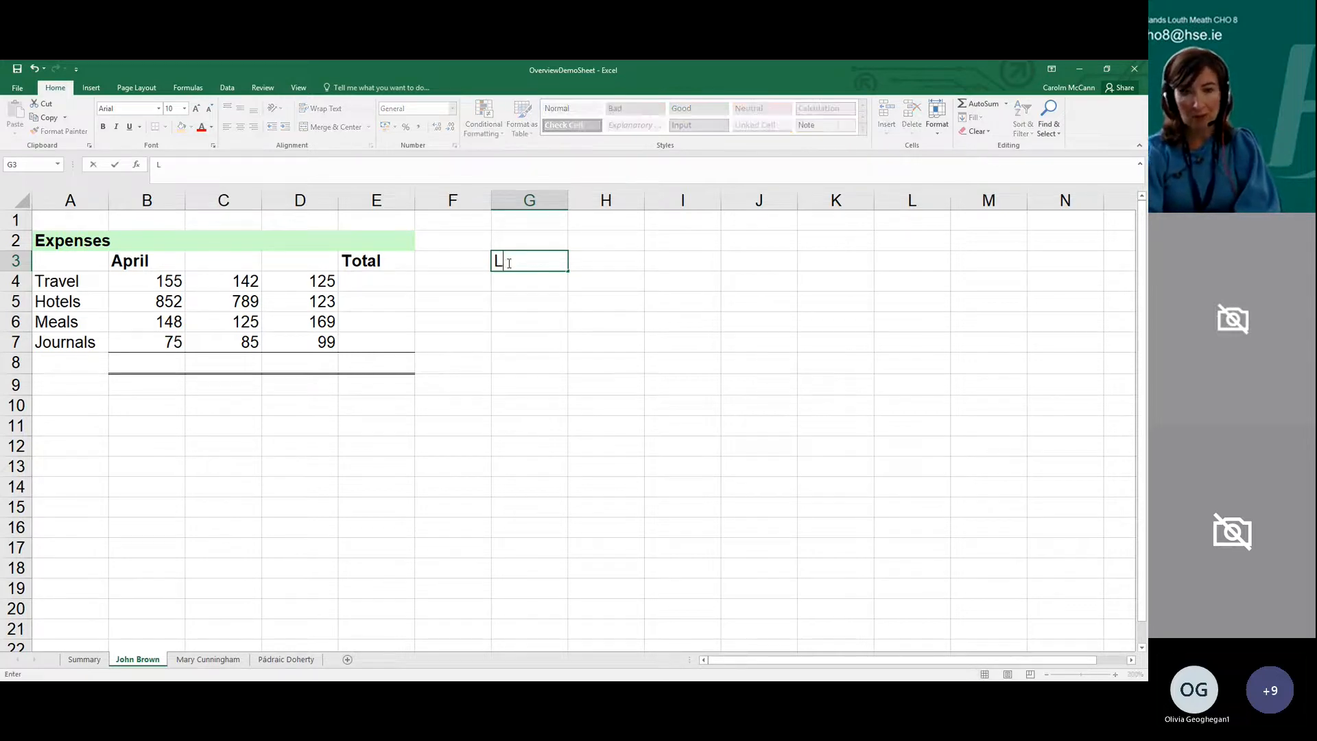
text(Clients who attend day services)
key(Return)
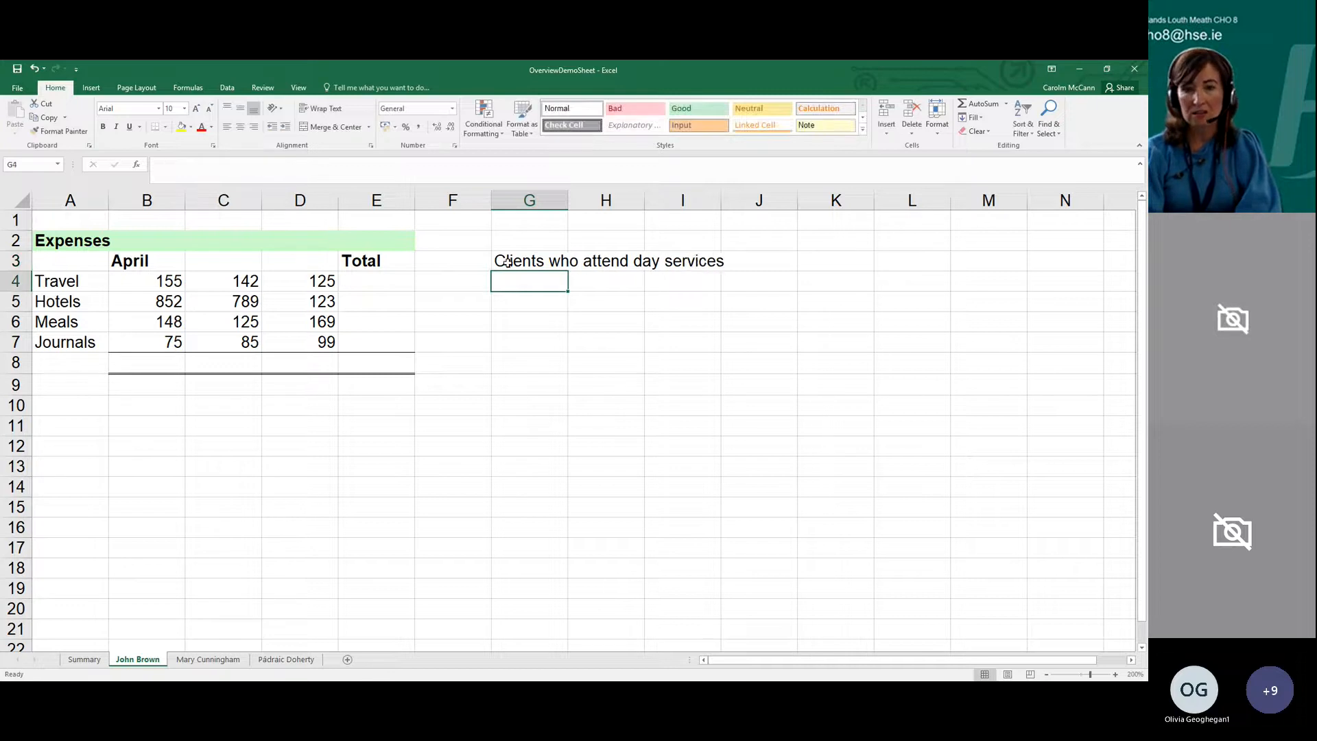
Overwrite the long heading in cell G3 with "DS Clients"
click(507, 262)
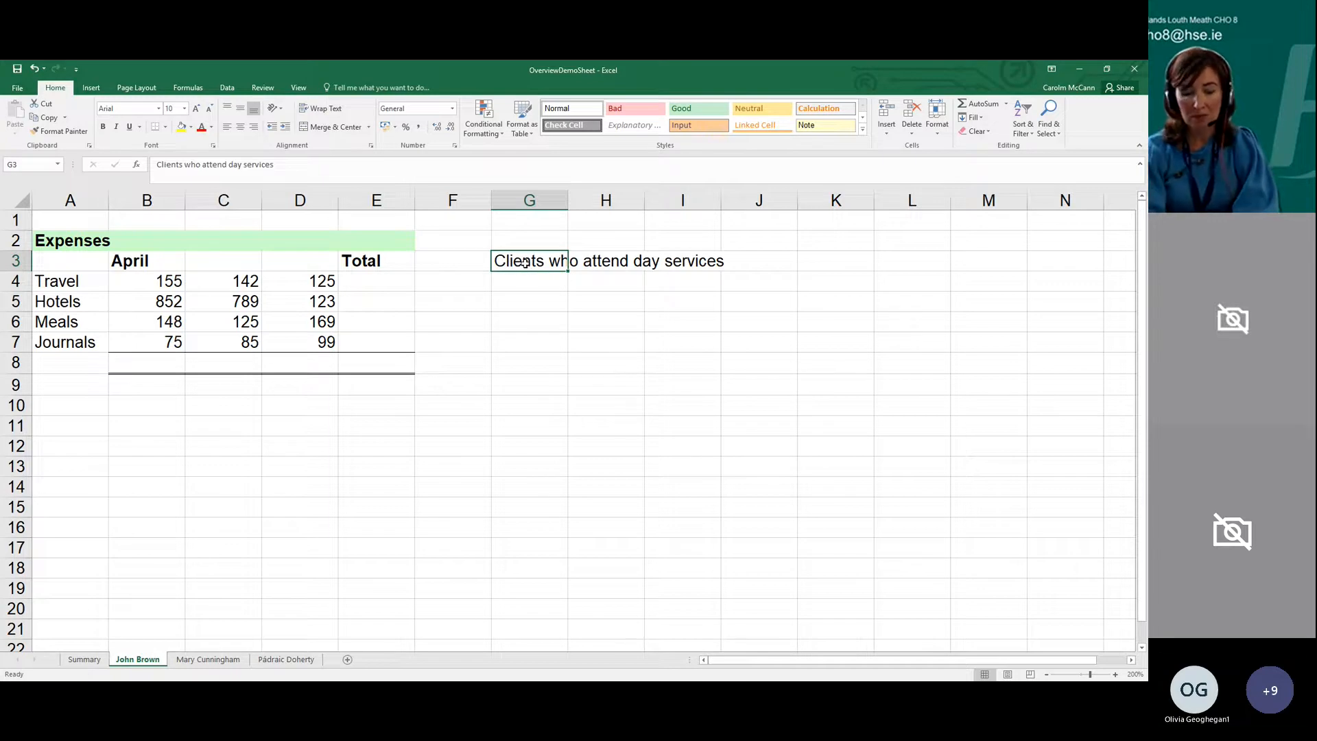
text(DS)
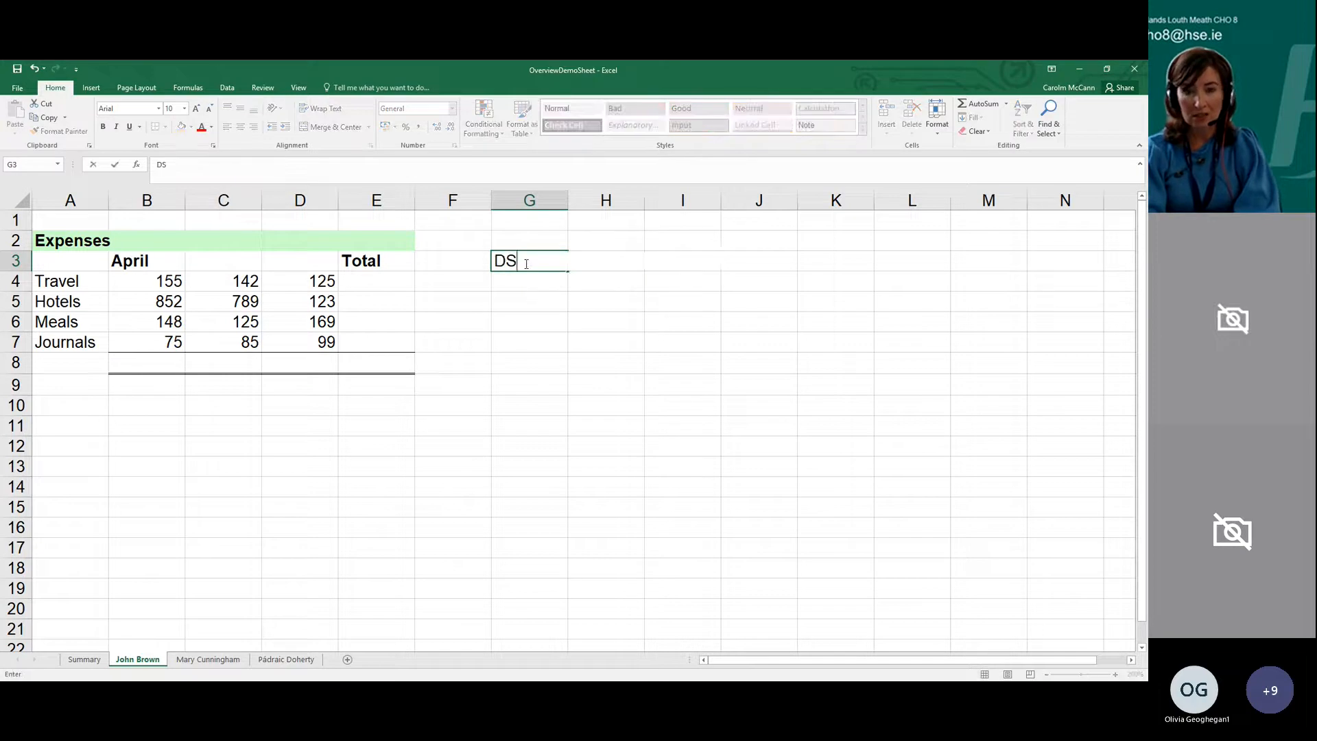
text( Client)
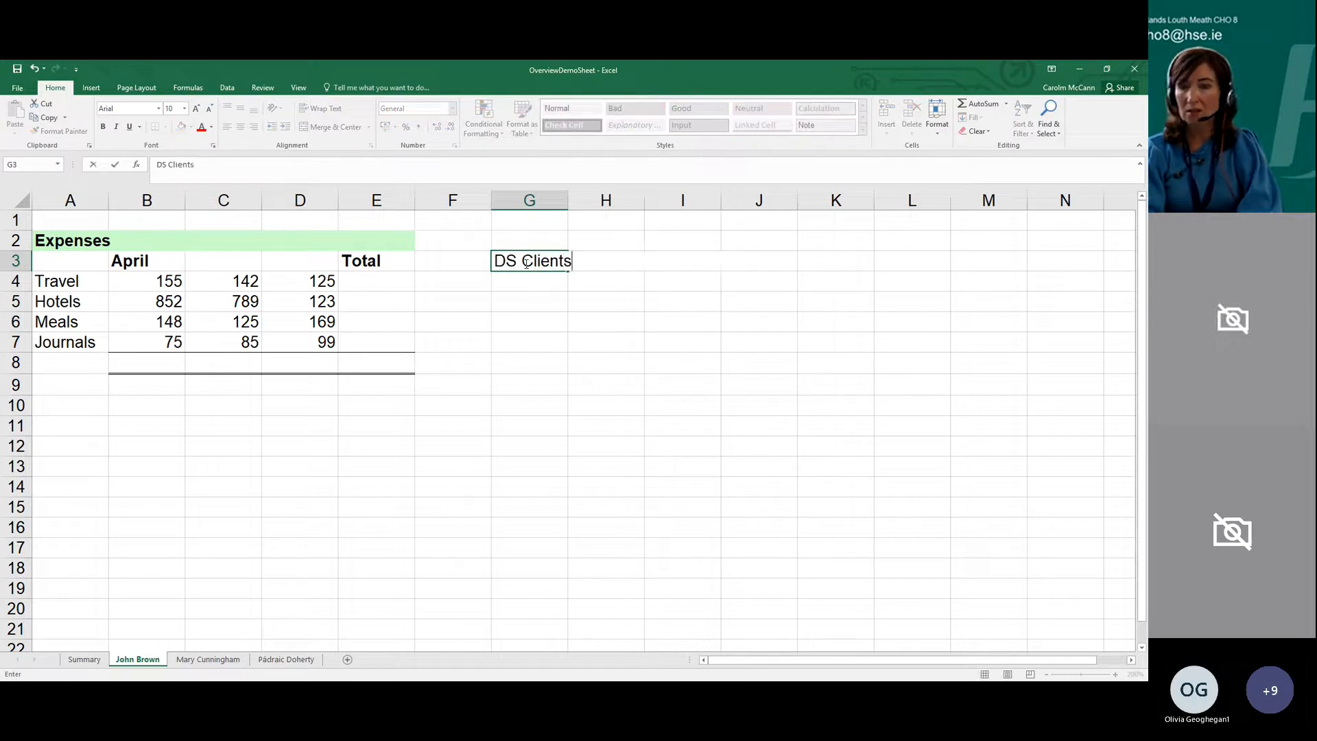
text(s)
key(Return)
Clear the contents of cell G3 and enter "DS Clients" again
click(526, 262)
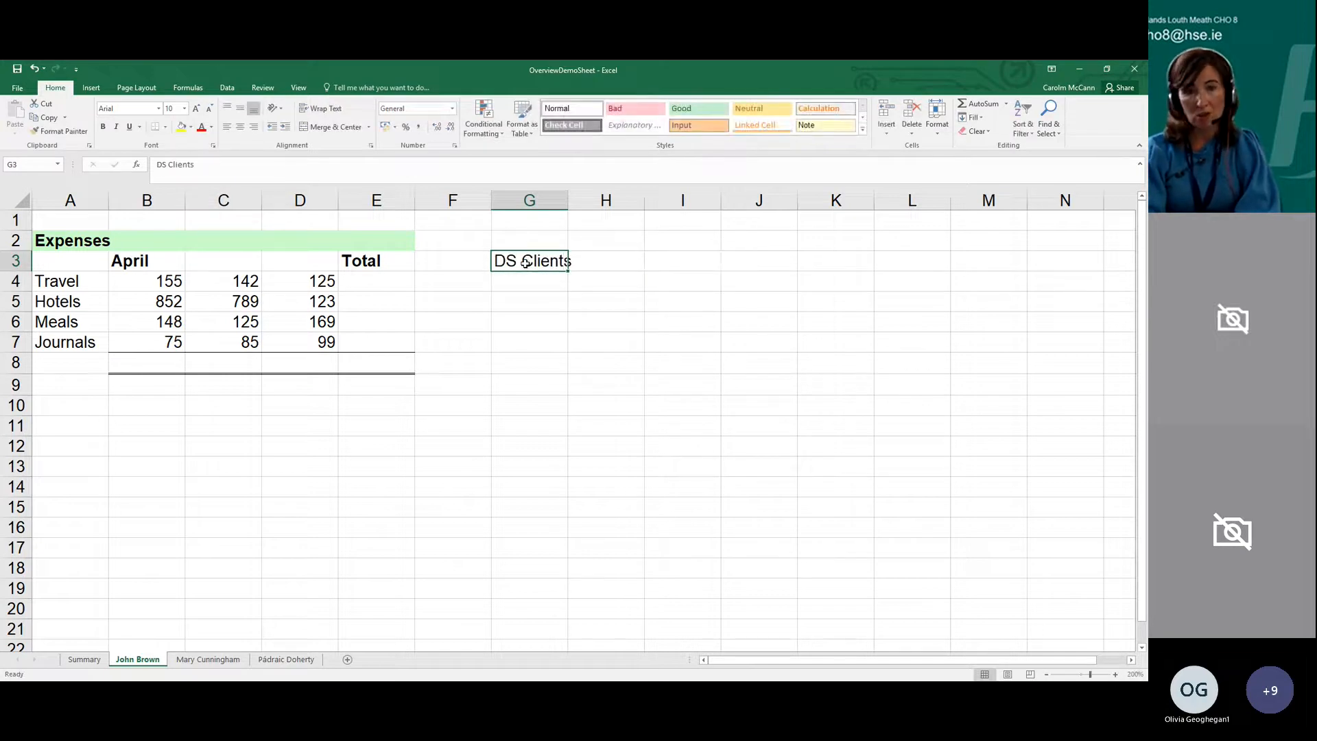
key(Delete)
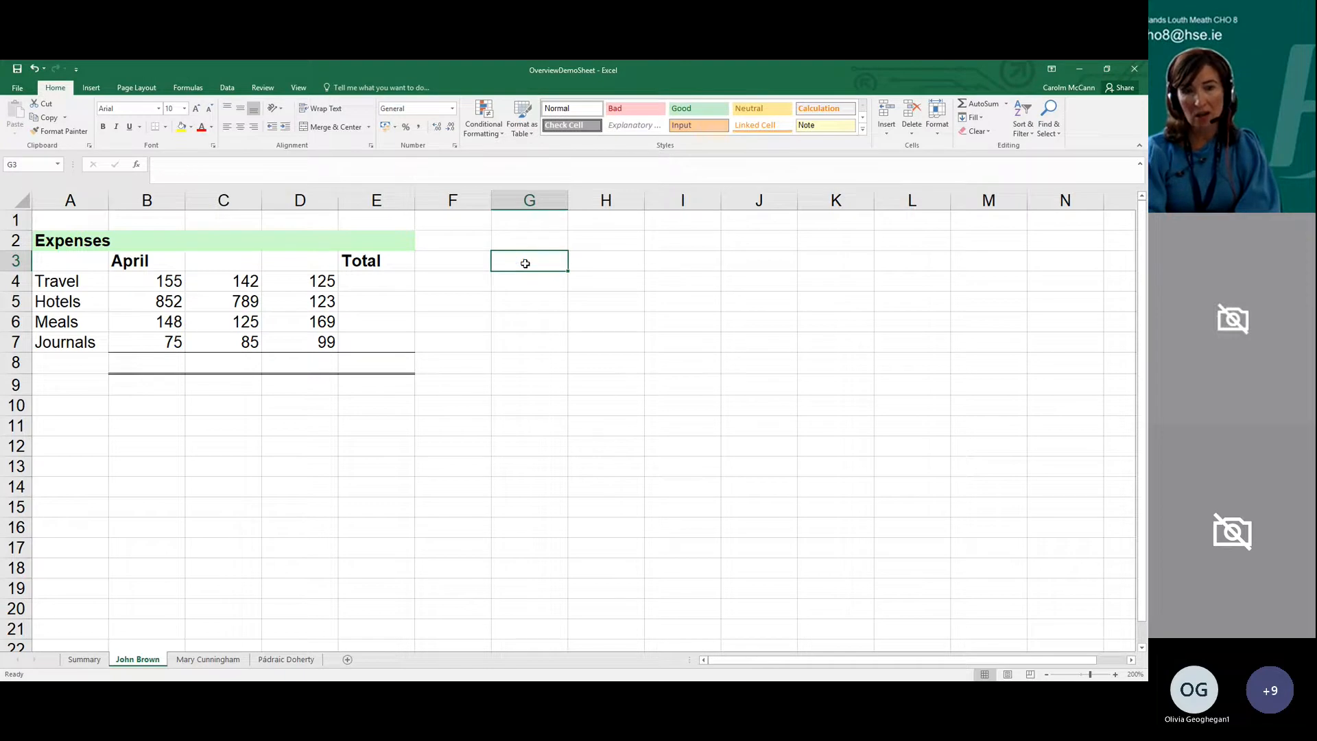
text(DS)
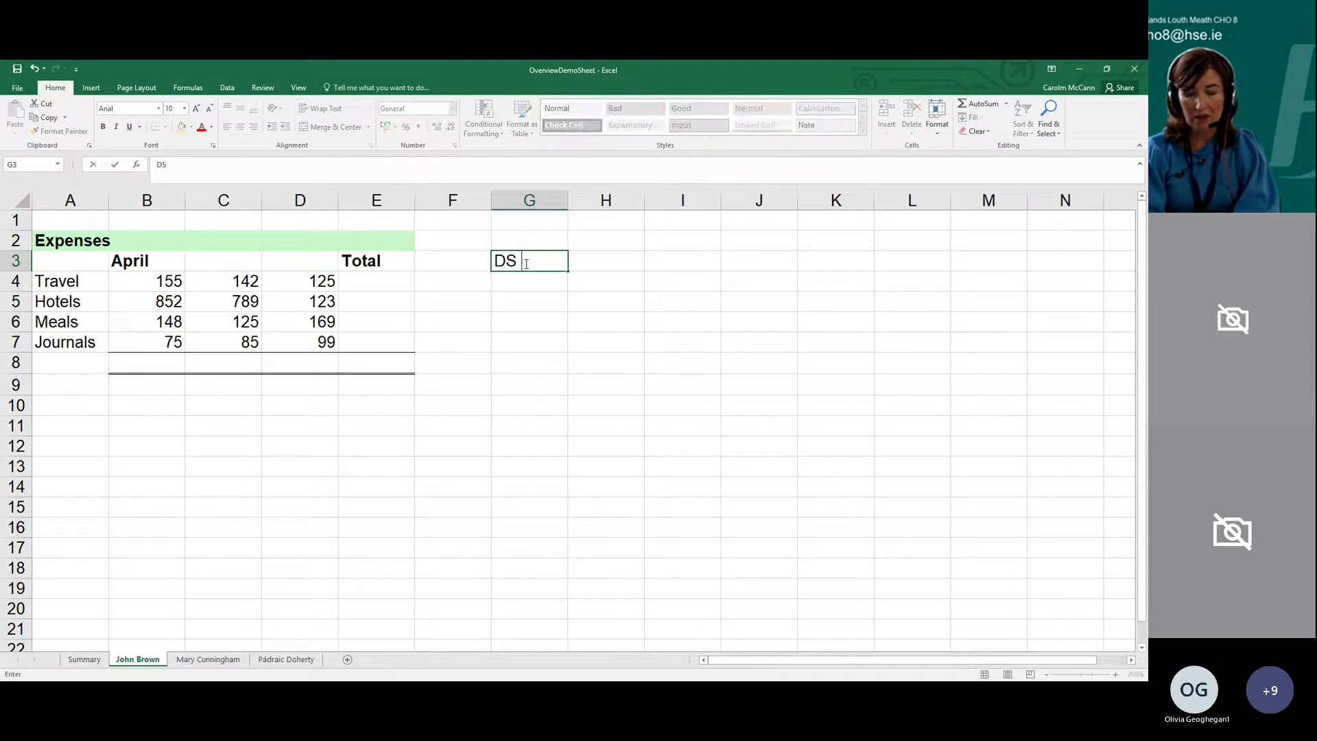
text( Clients)
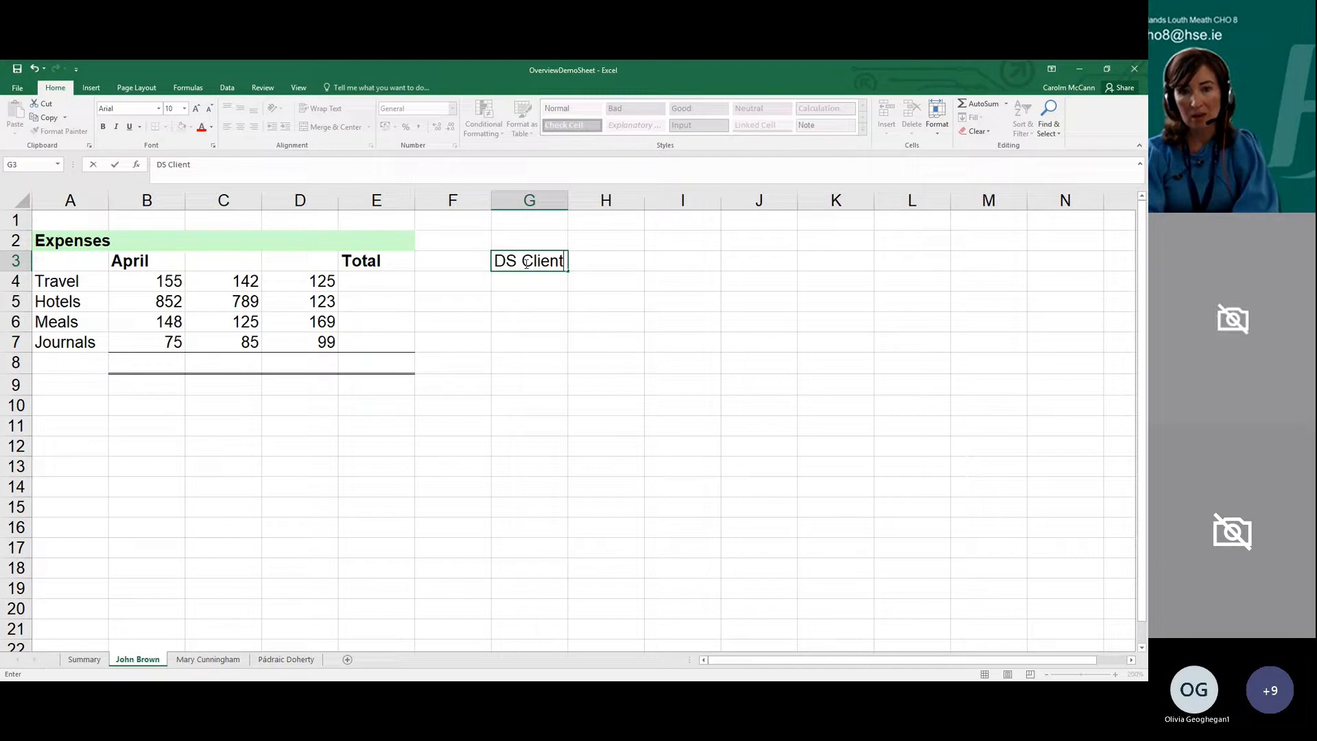
key(Return)
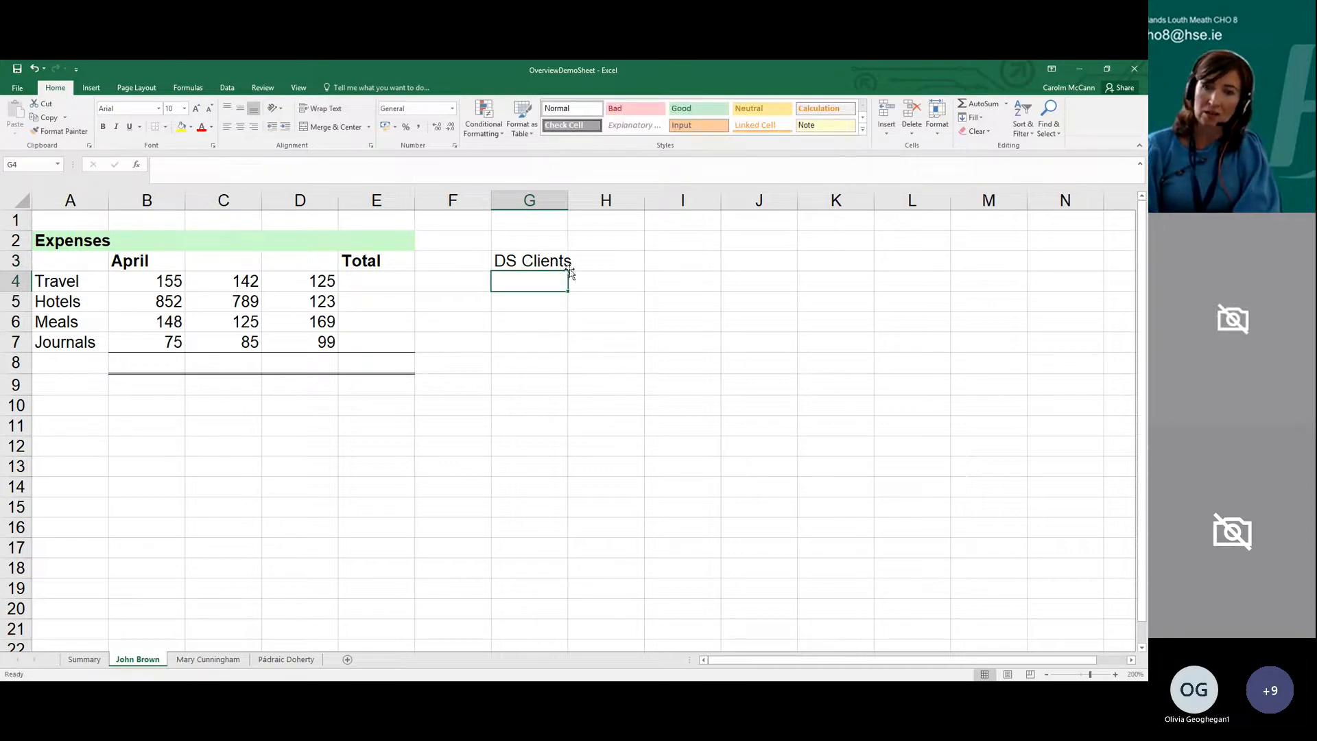
AutoFit column G to the width of the heading in G3
click(553, 257)
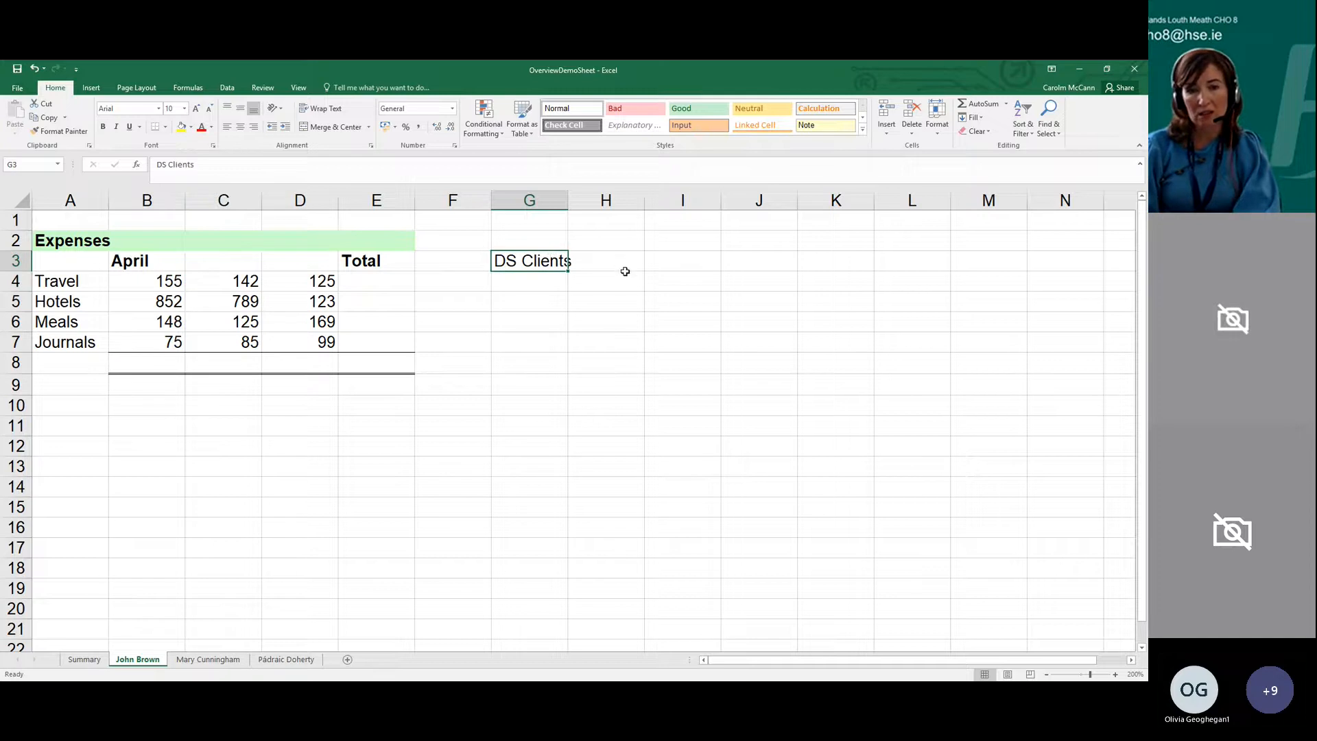
double_click(568, 201)
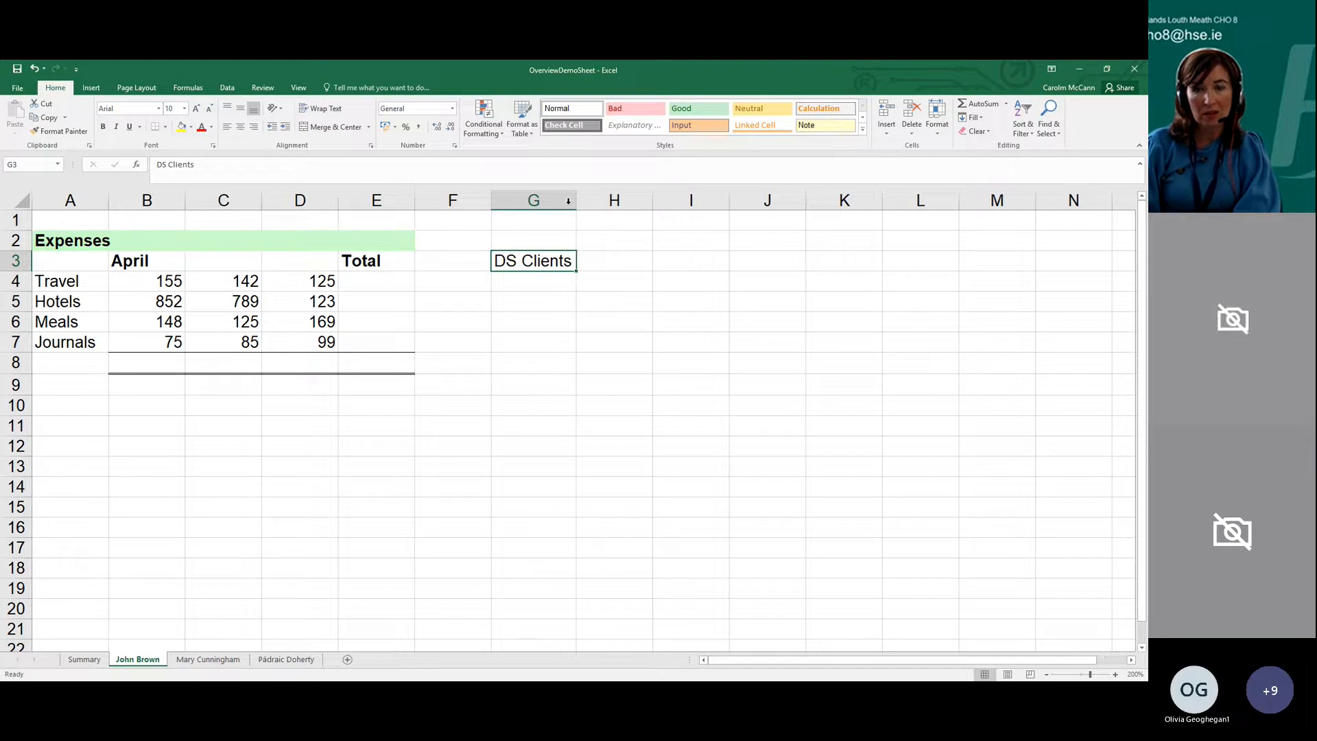
Enter the sample text "jdshfdhfdhfidhfihfiah" in cell I3 and AutoFit column I to it
click(656, 257)
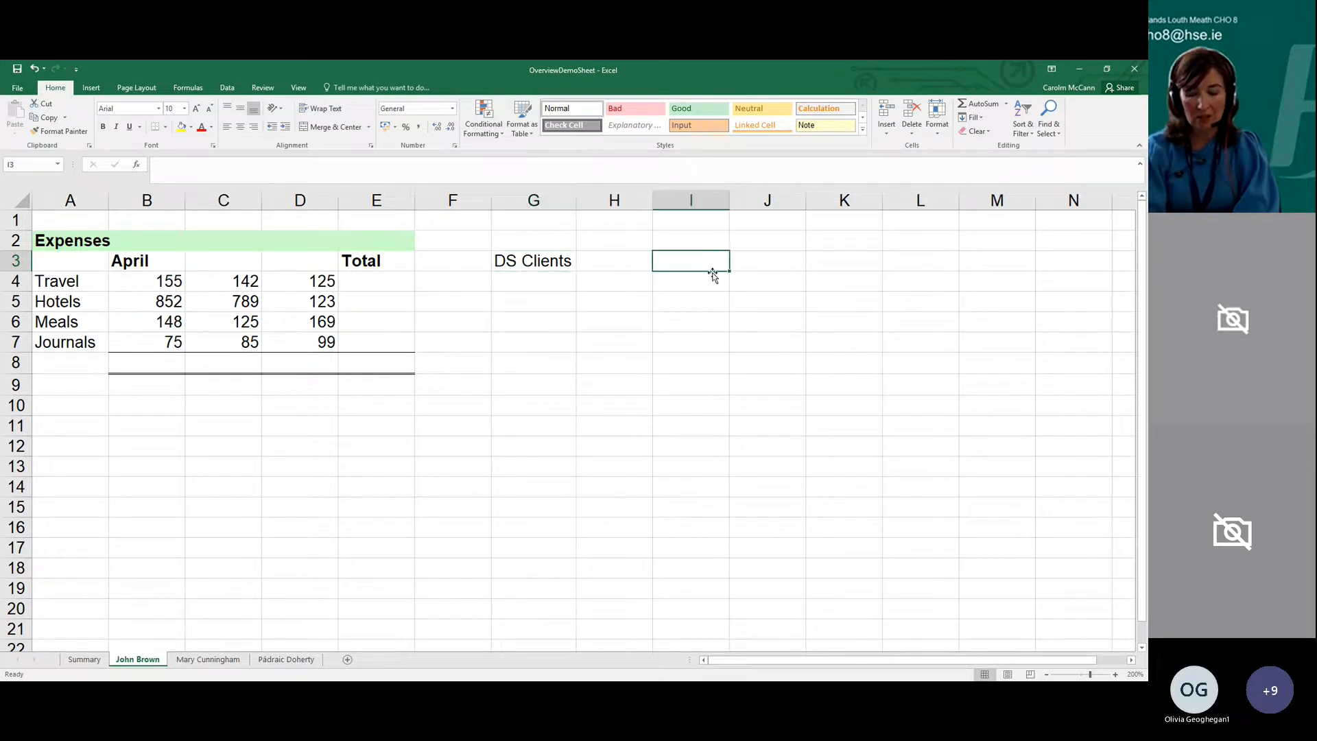
text(jdshfdhfdhfidhfihfiah)
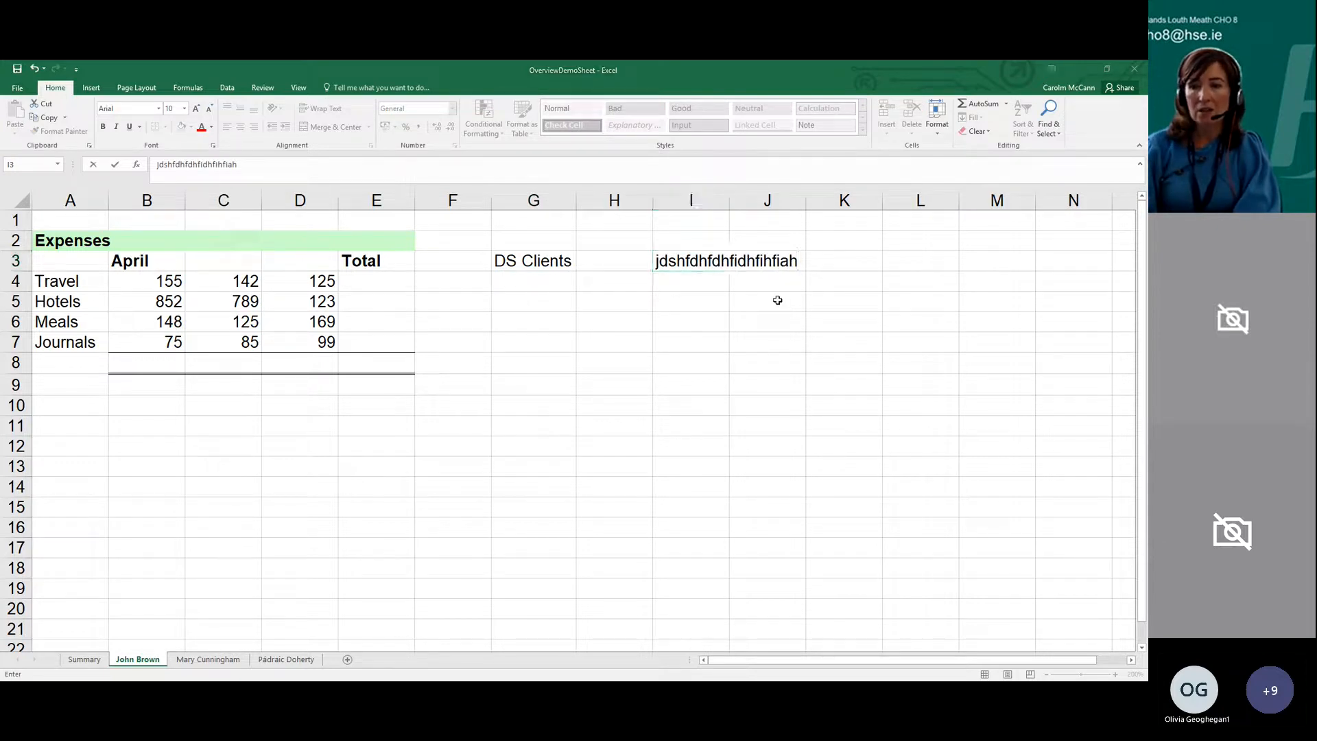
click(735, 221)
double_click(729, 200)
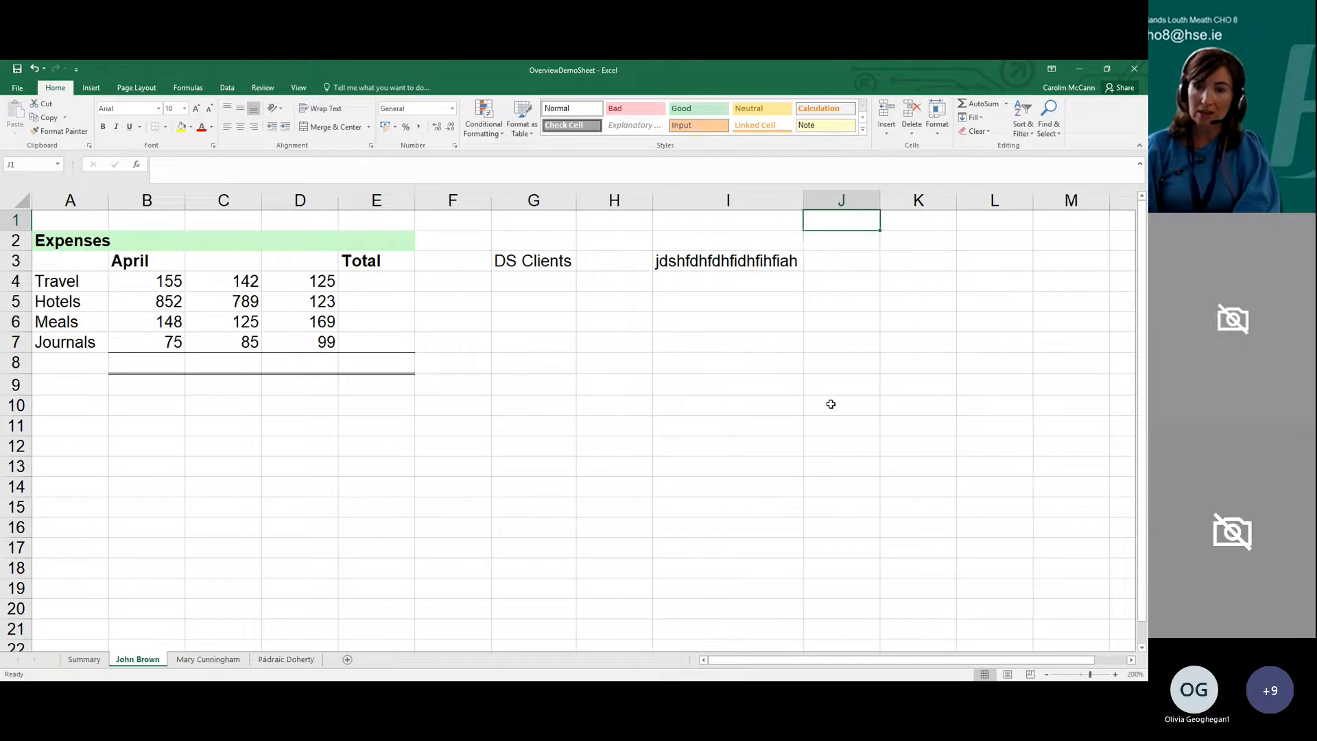
Narrow column I by hand and AutoFit it again to the sample text
drag(804, 200, 720, 200)
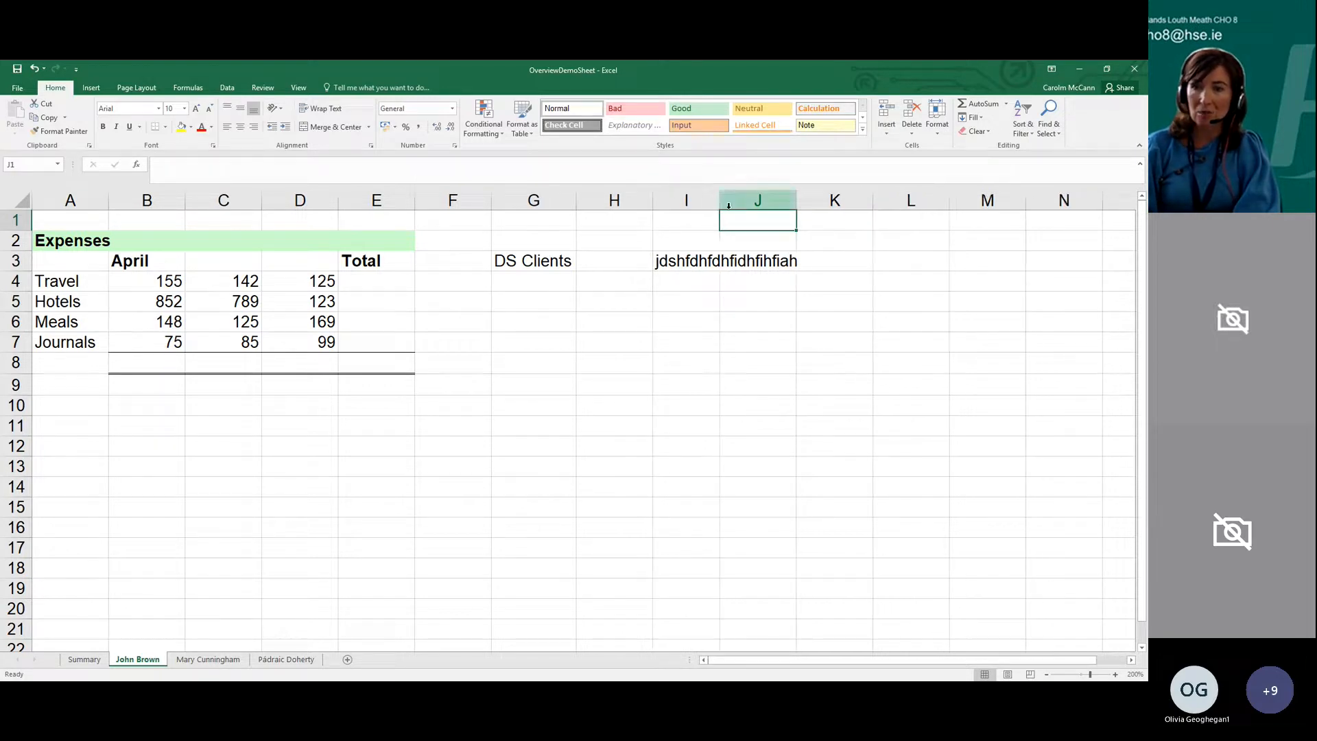
click(726, 245)
double_click(720, 199)
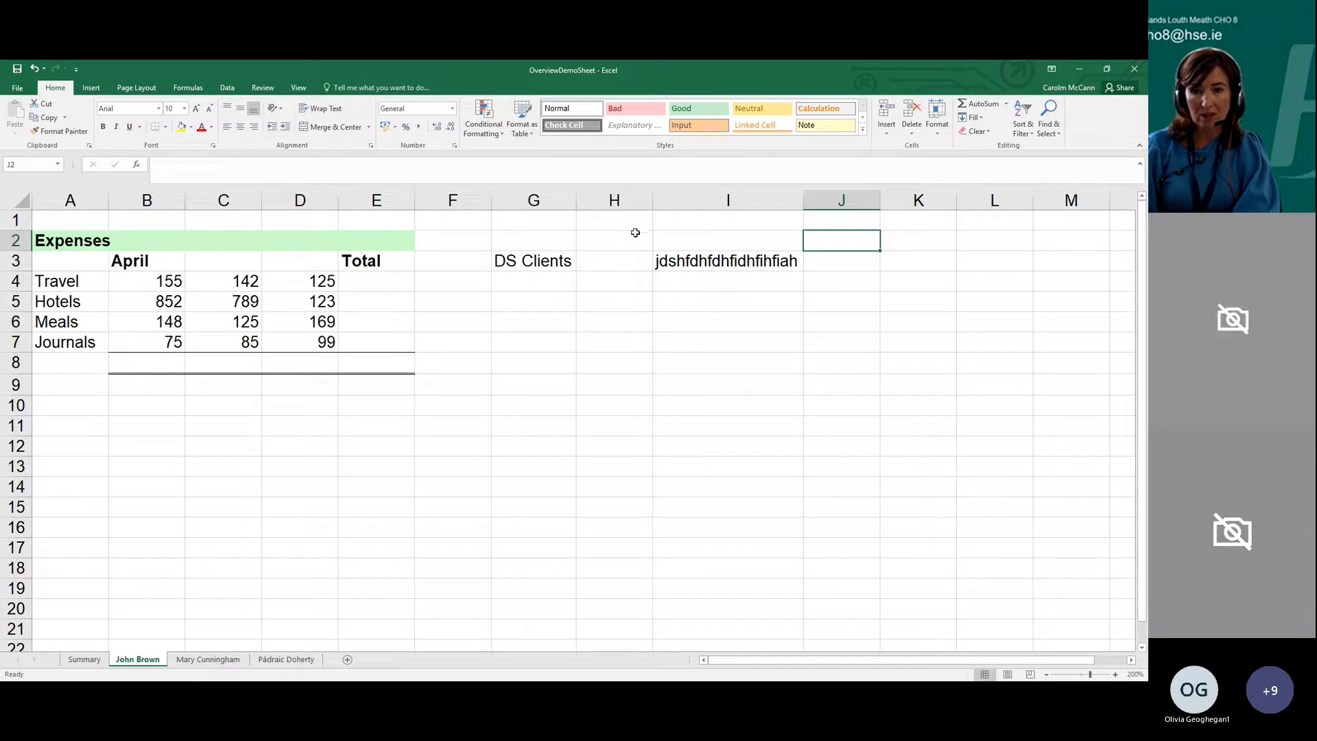
Widen column I slightly by hand and select the whole column
click(771, 260)
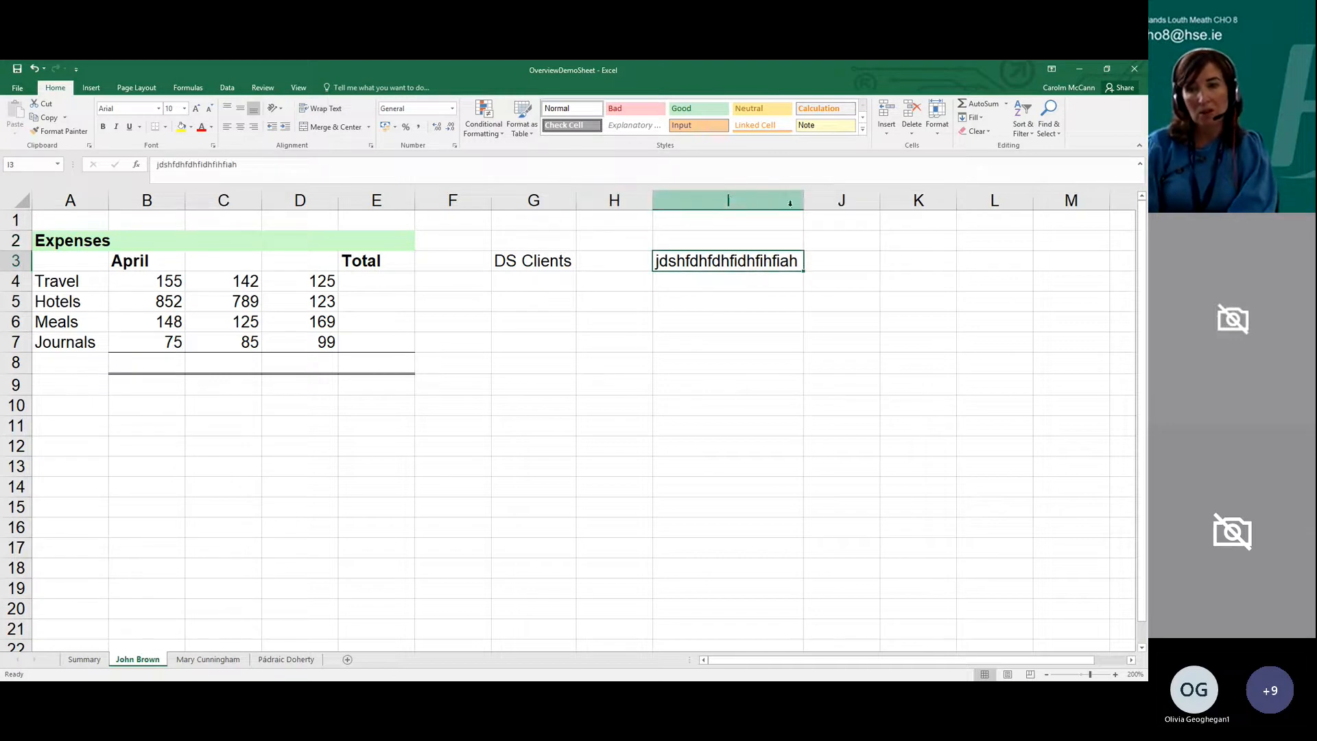
mouse_move(804, 201)
mouse_down()
mouse_move(732, 204)
mouse_move(909, 211)
mouse_move(803, 212)
mouse_up()
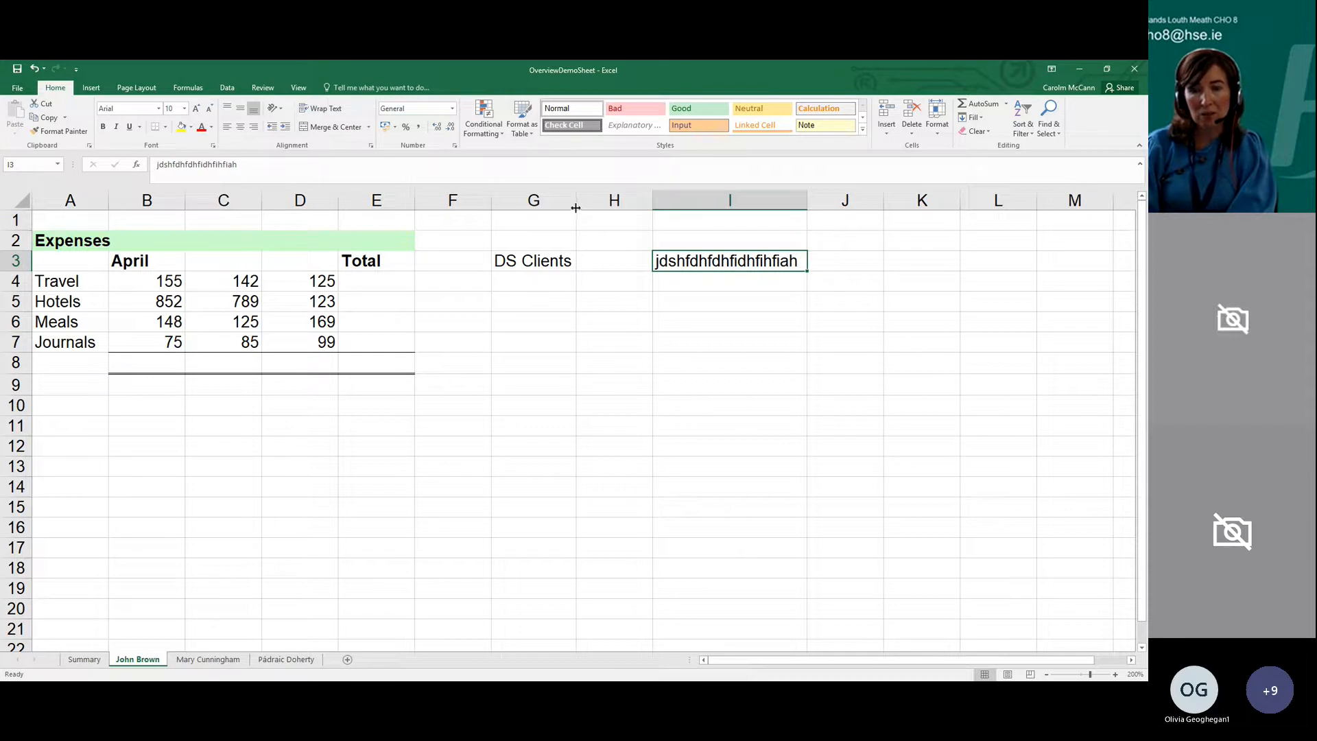
click(692, 315)
click(744, 200)
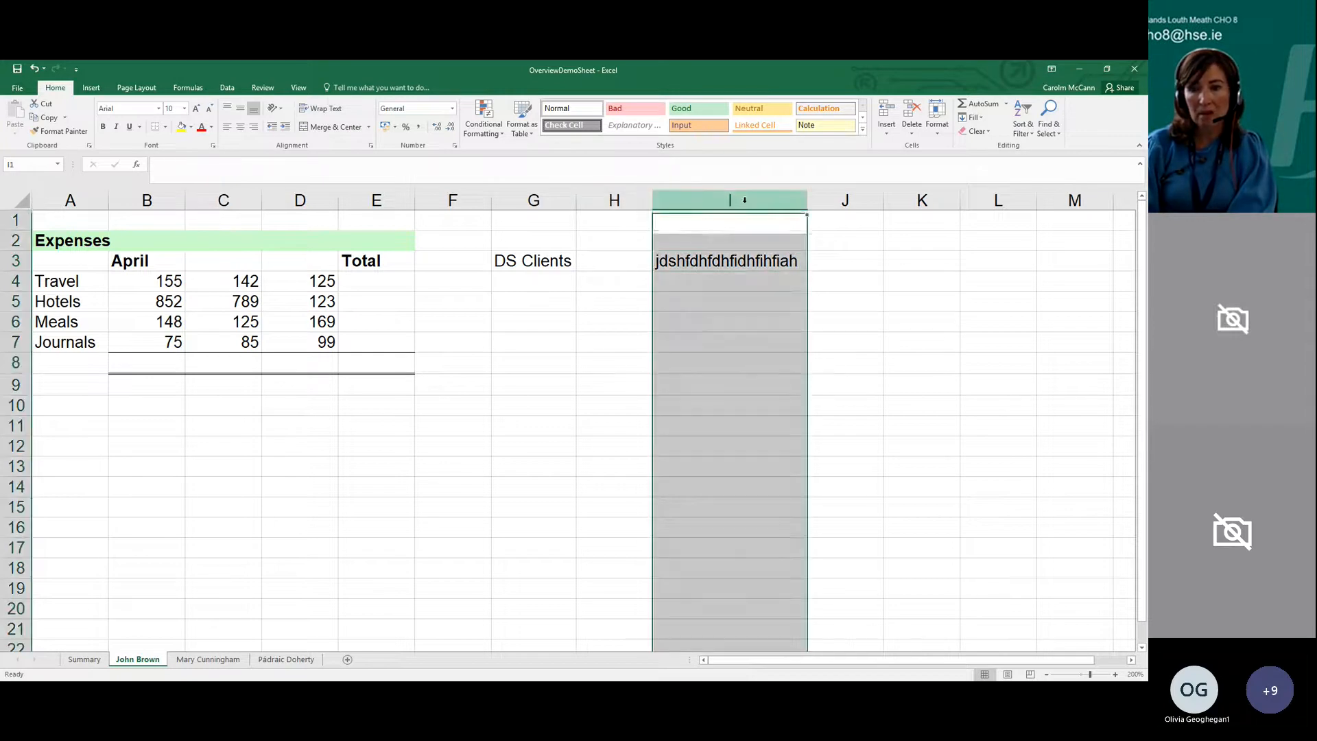
click(752, 280)
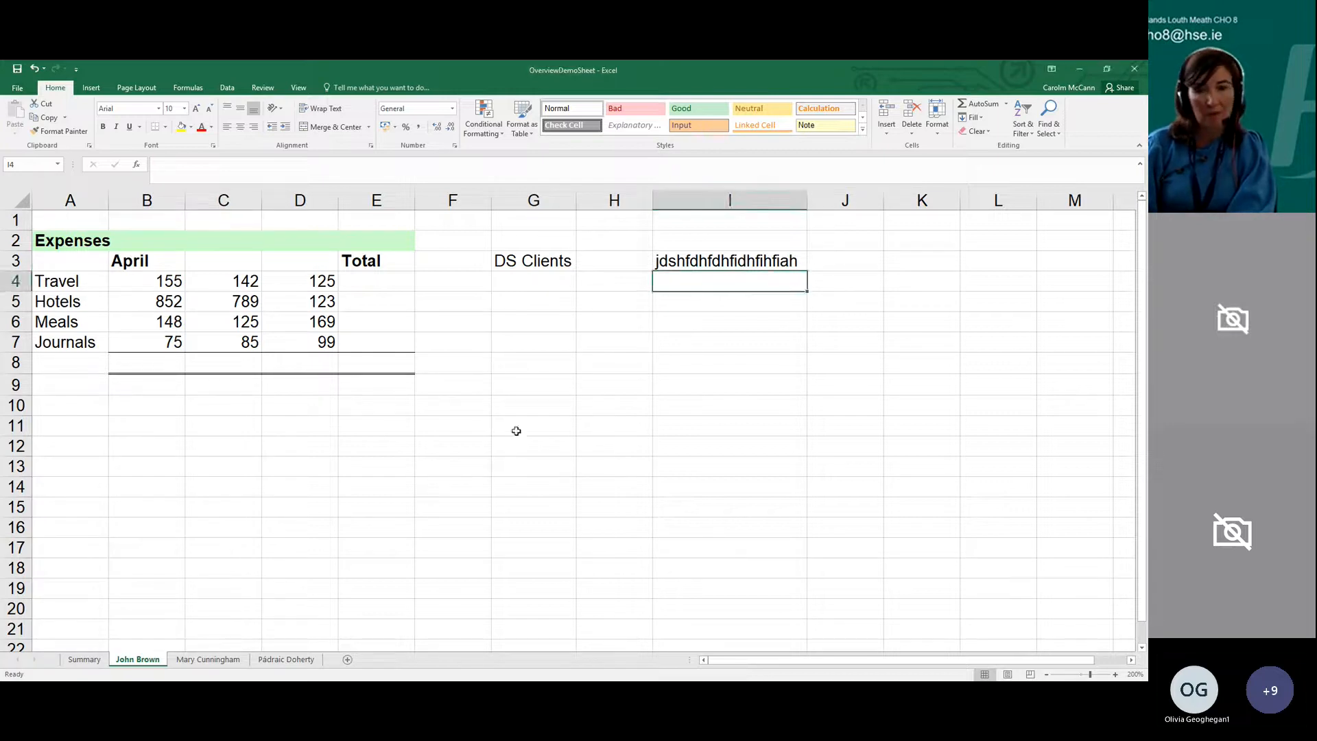
Enter the sample texts "fjdfhdfh" in cell H9 and "dfhsdhfdlhsf" in cell H10, and check both entries
click(592, 387)
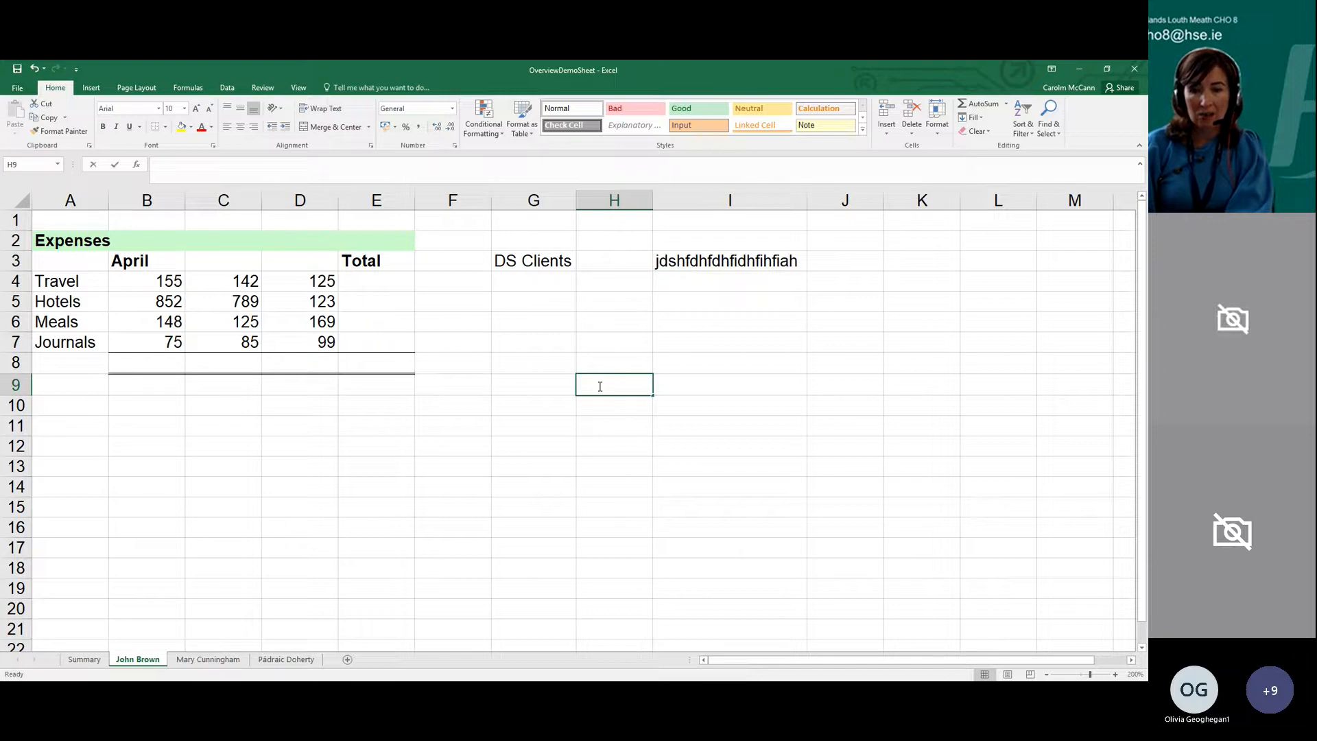
double_click(601, 386)
text(fjdfhdfh)
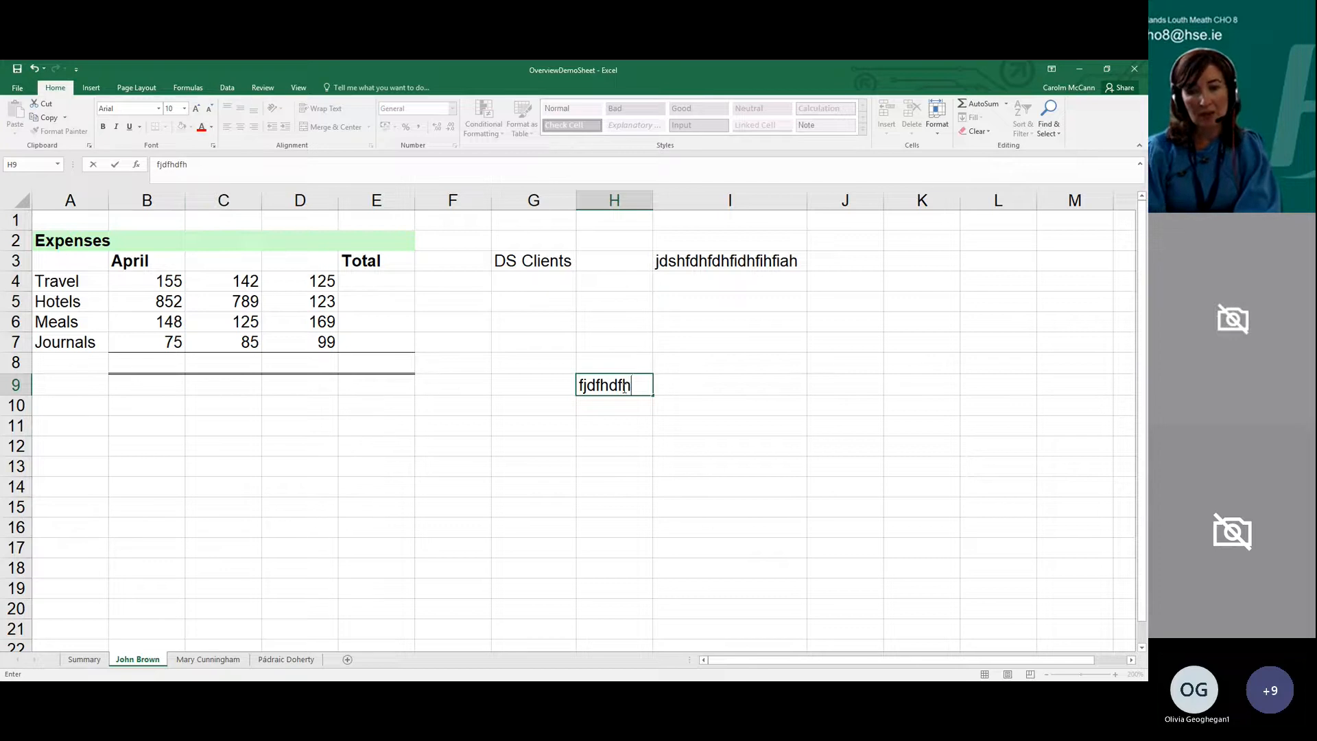
key(Return)
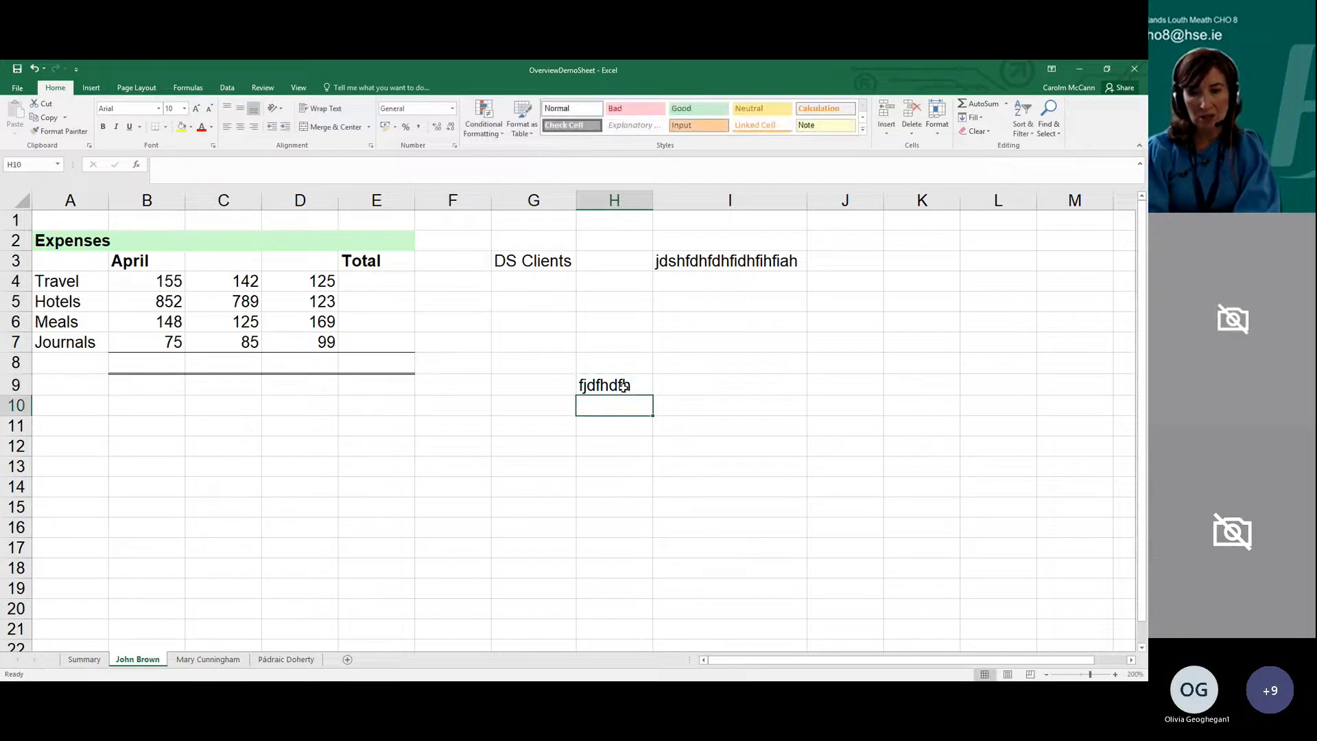
text(dfh)
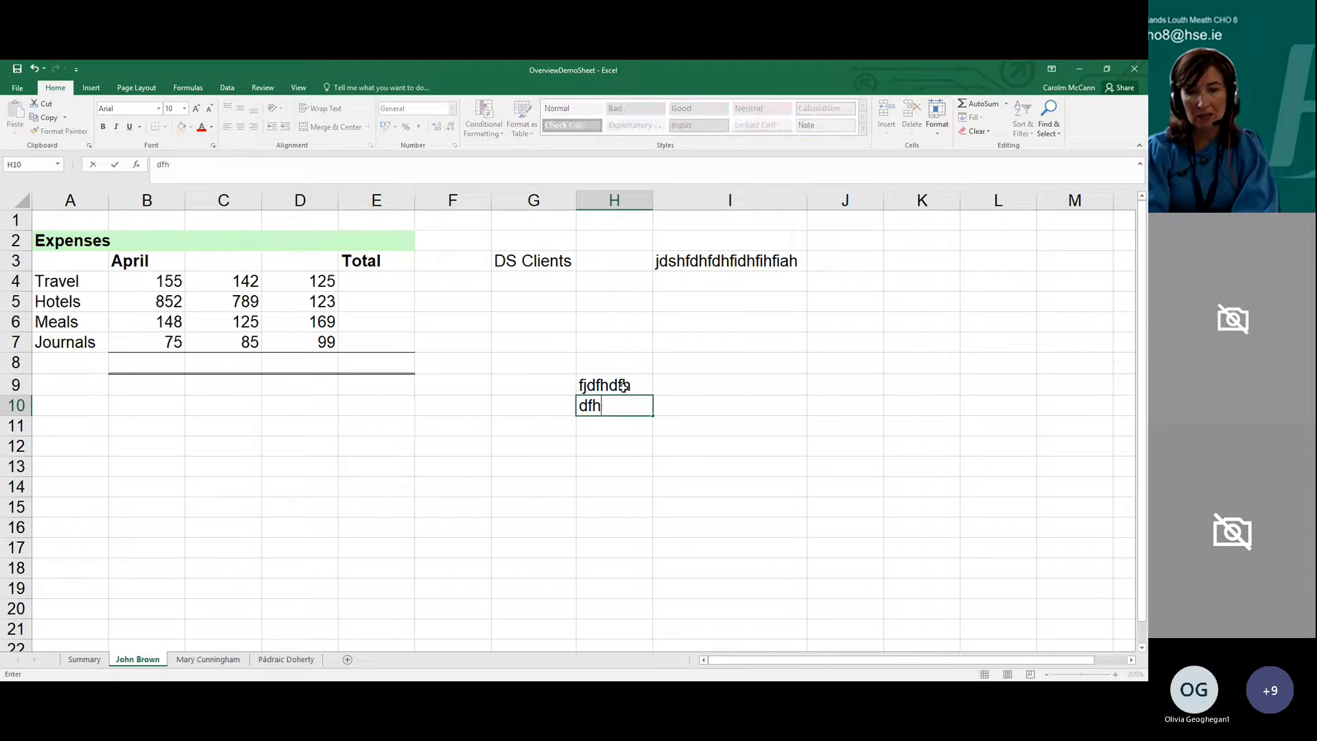
text(sdhfdlhsf)
key(Return)
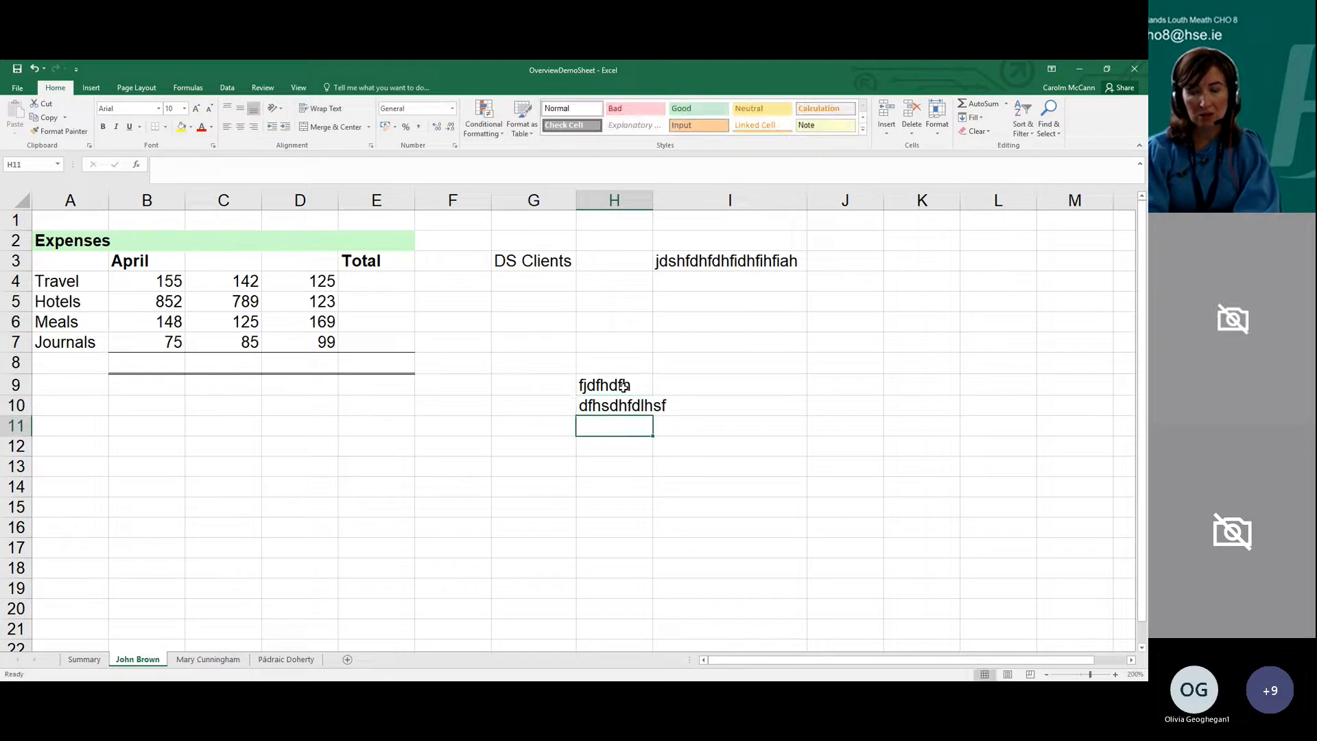
click(624, 386)
click(620, 412)
click(621, 451)
click(731, 444)
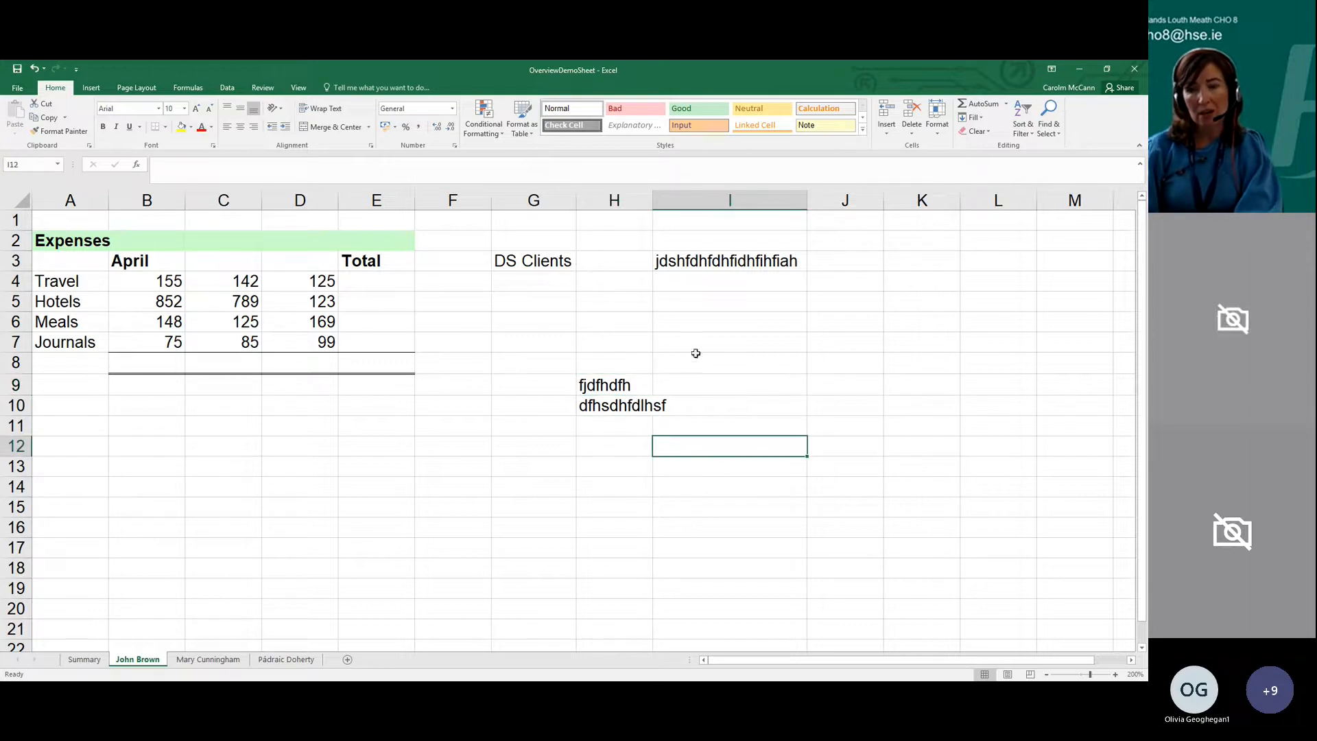
Resize column H by hand, first narrower and then wider, and AutoFit it to its longest entry
mouse_move(653, 201)
mouse_down()
mouse_move(698, 201)
mouse_move(638, 205)
mouse_up()
drag(26, 272, 24, 300)
double_click(23, 300)
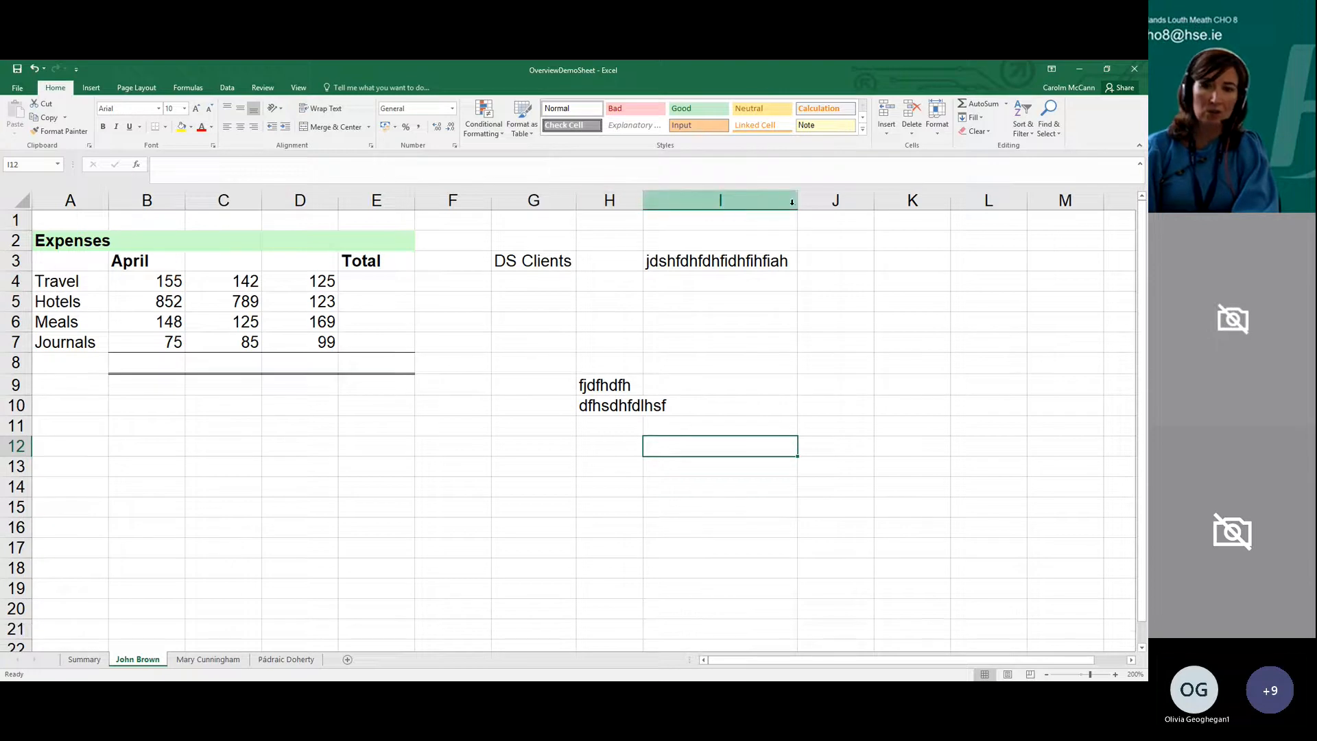
drag(647, 207, 705, 203)
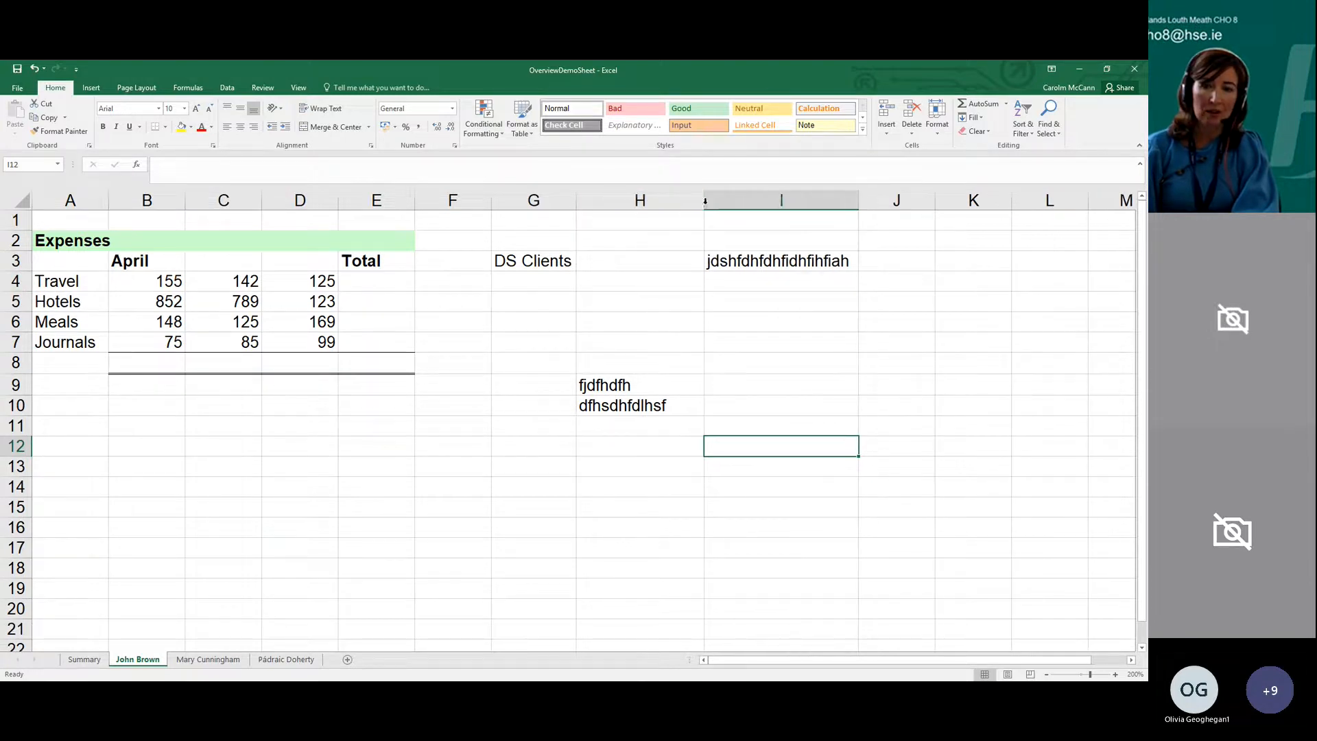
double_click(704, 201)
Narrow column I by hand until it is well short of the sample text in I3
drag(818, 200, 745, 207)
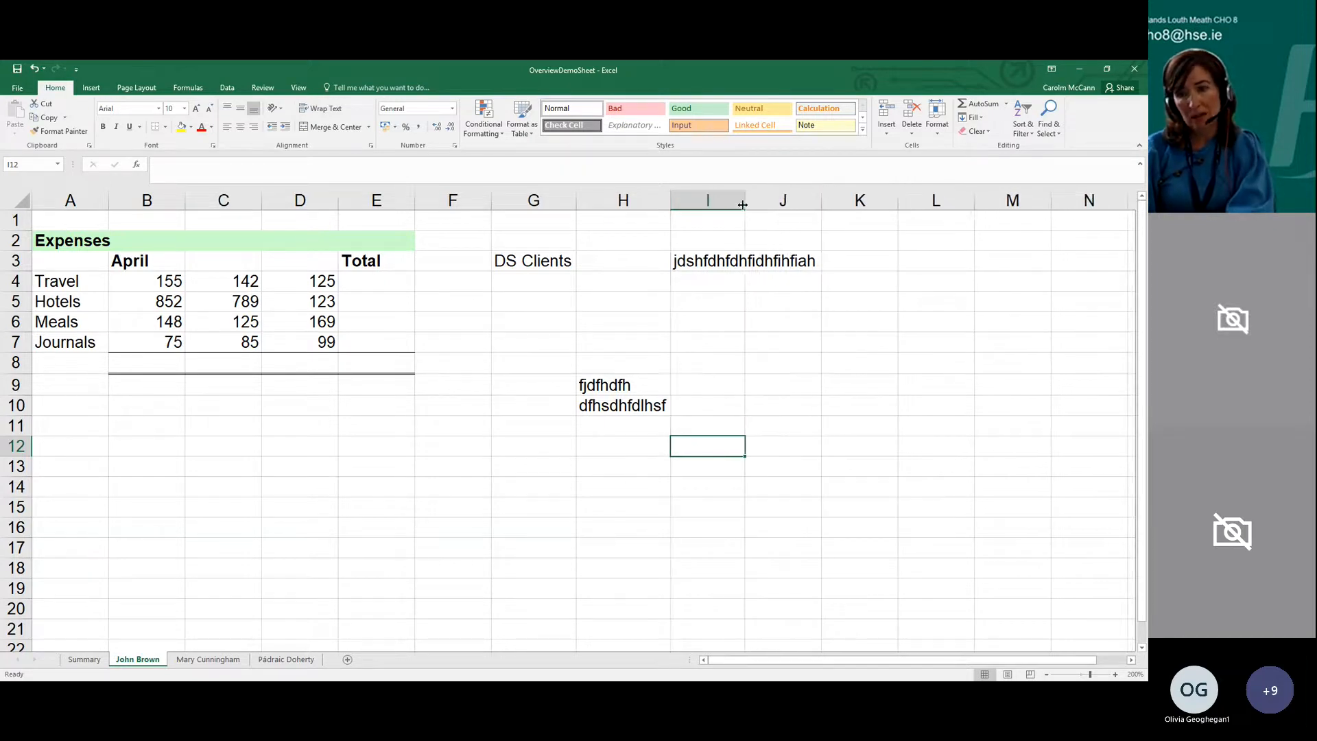
drag(742, 204, 729, 203)
click(761, 298)
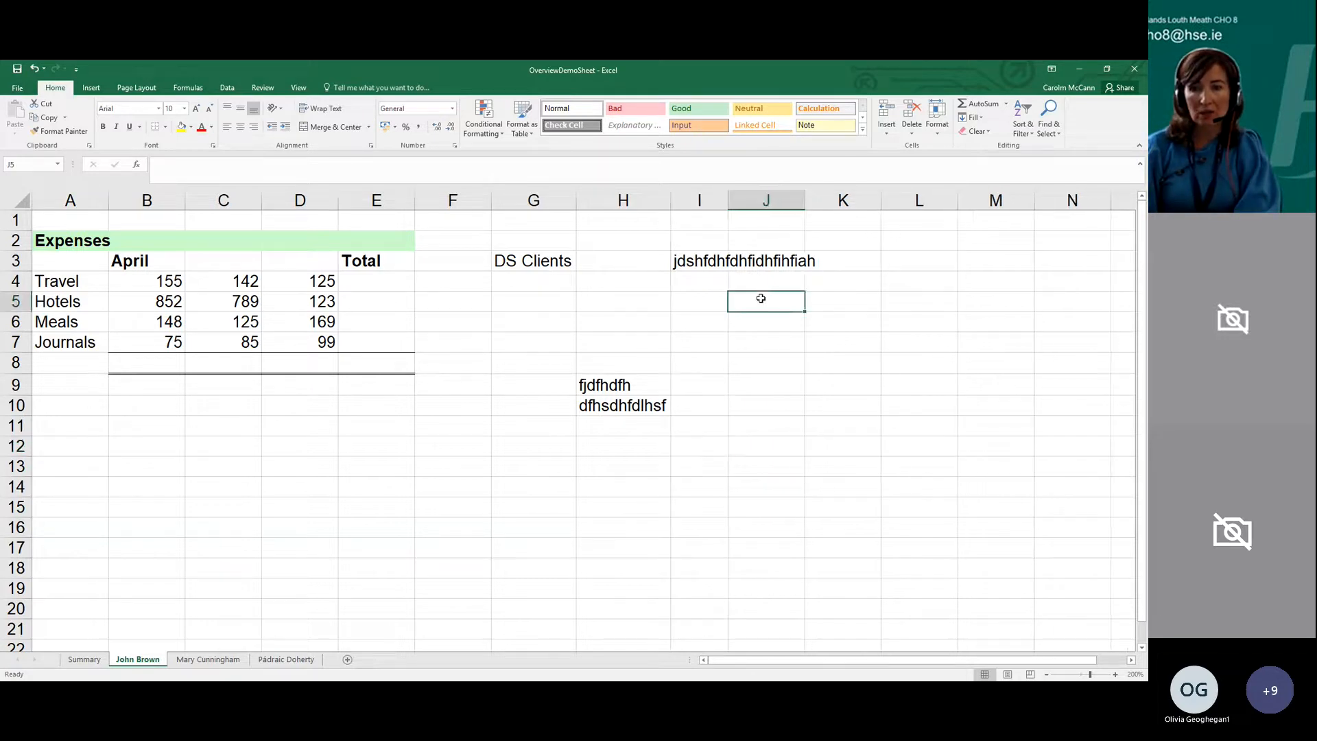
Enter the sample text "cdgsdg" in cell G13 and reselect that cell
click(755, 345)
click(694, 472)
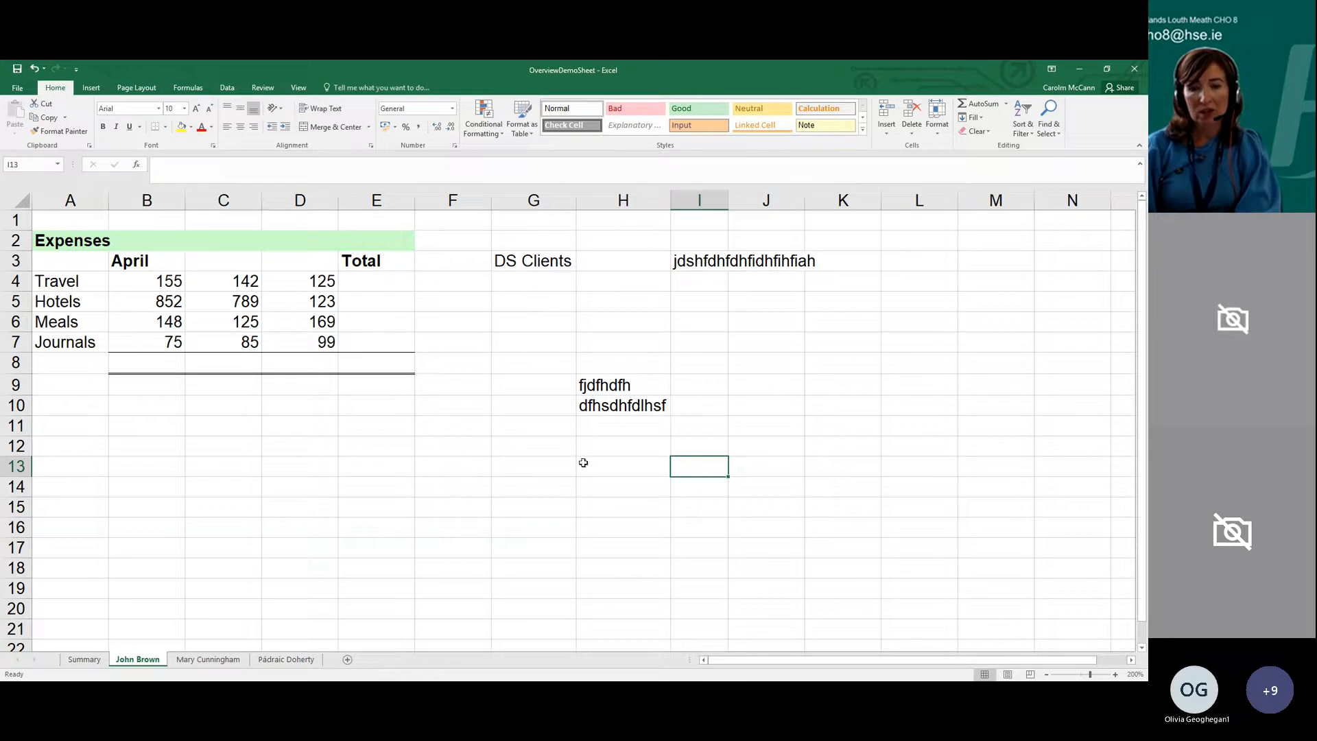
click(542, 466)
text(cdgsdg)
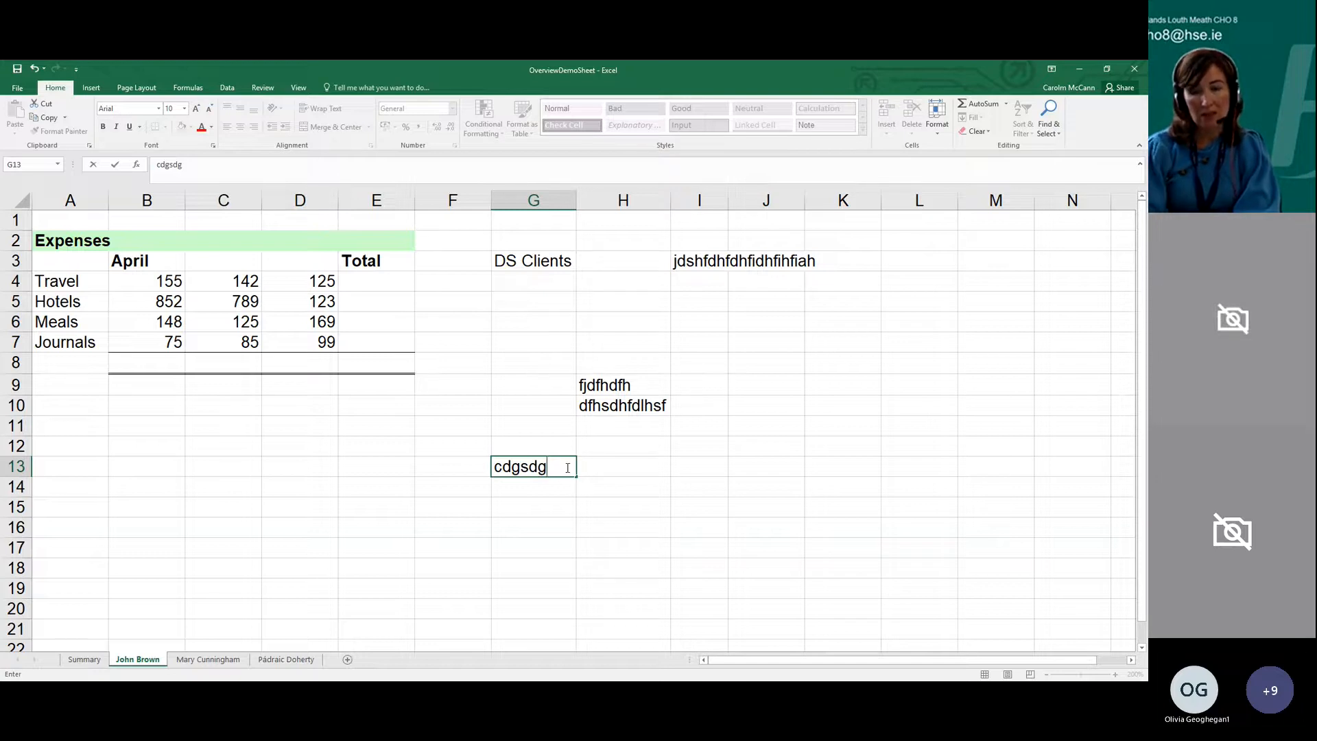
key(Return)
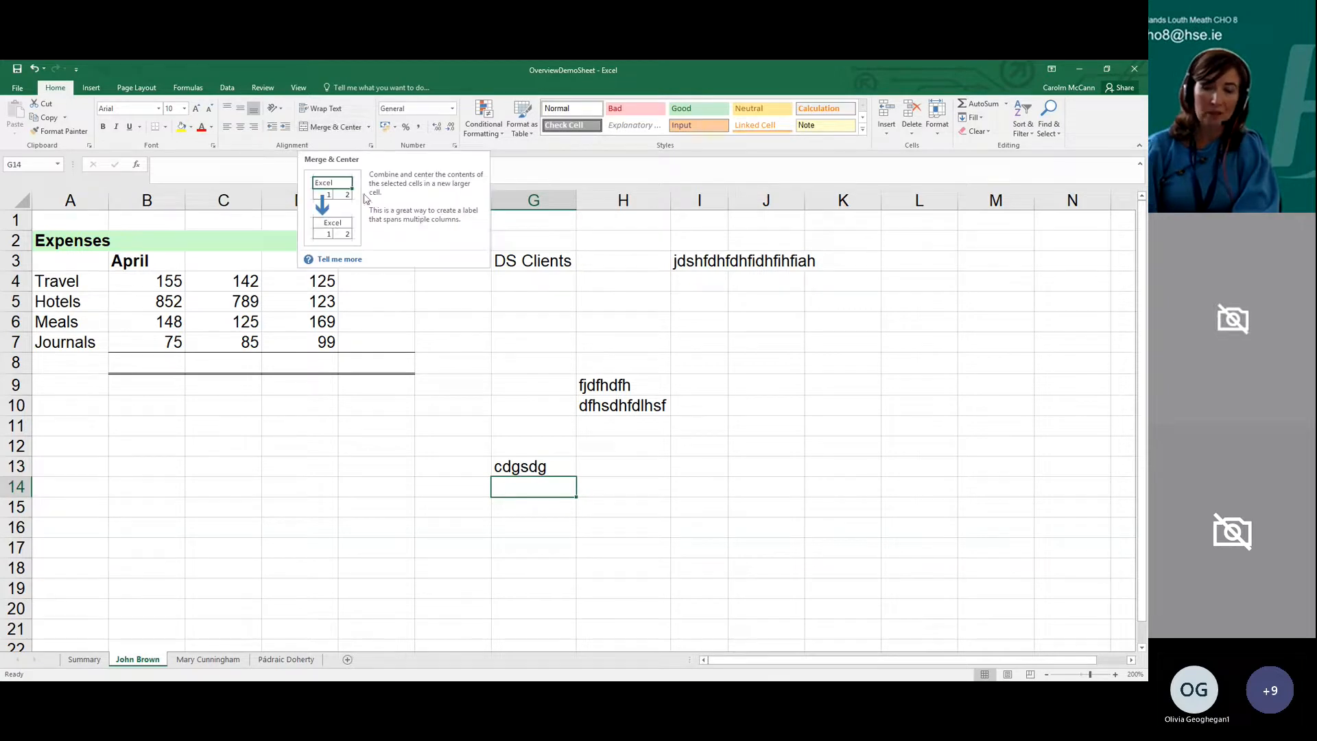
click(515, 467)
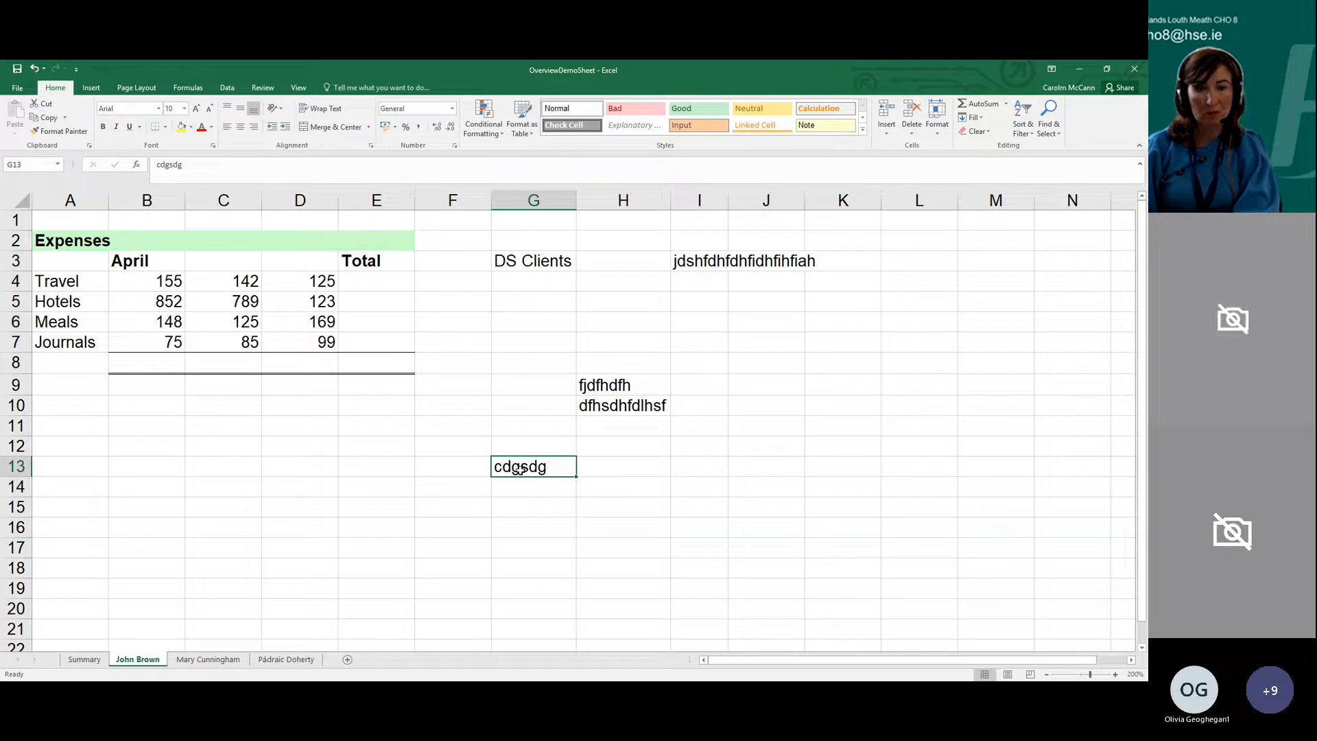
Format "DS Clients" in G3 with red font, yellow fill, bold and italic, switching underline on and back off
click(543, 264)
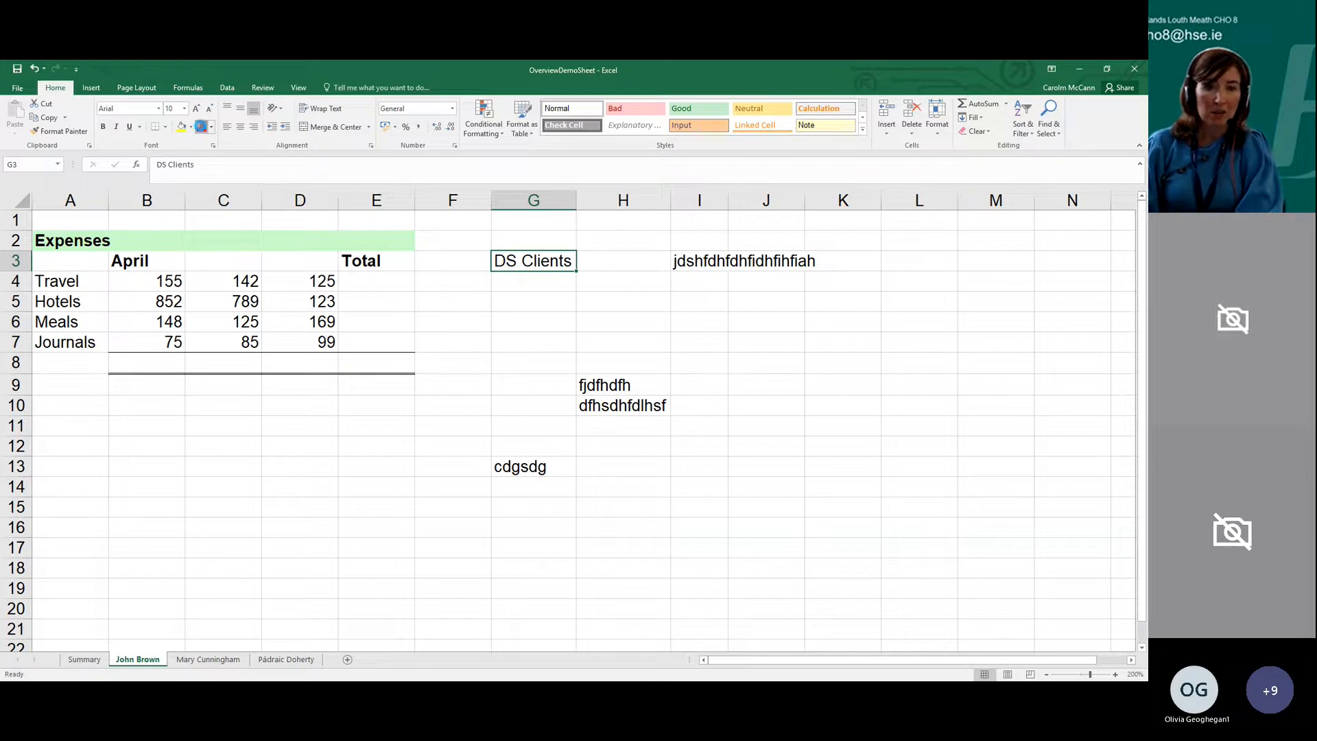
click(201, 126)
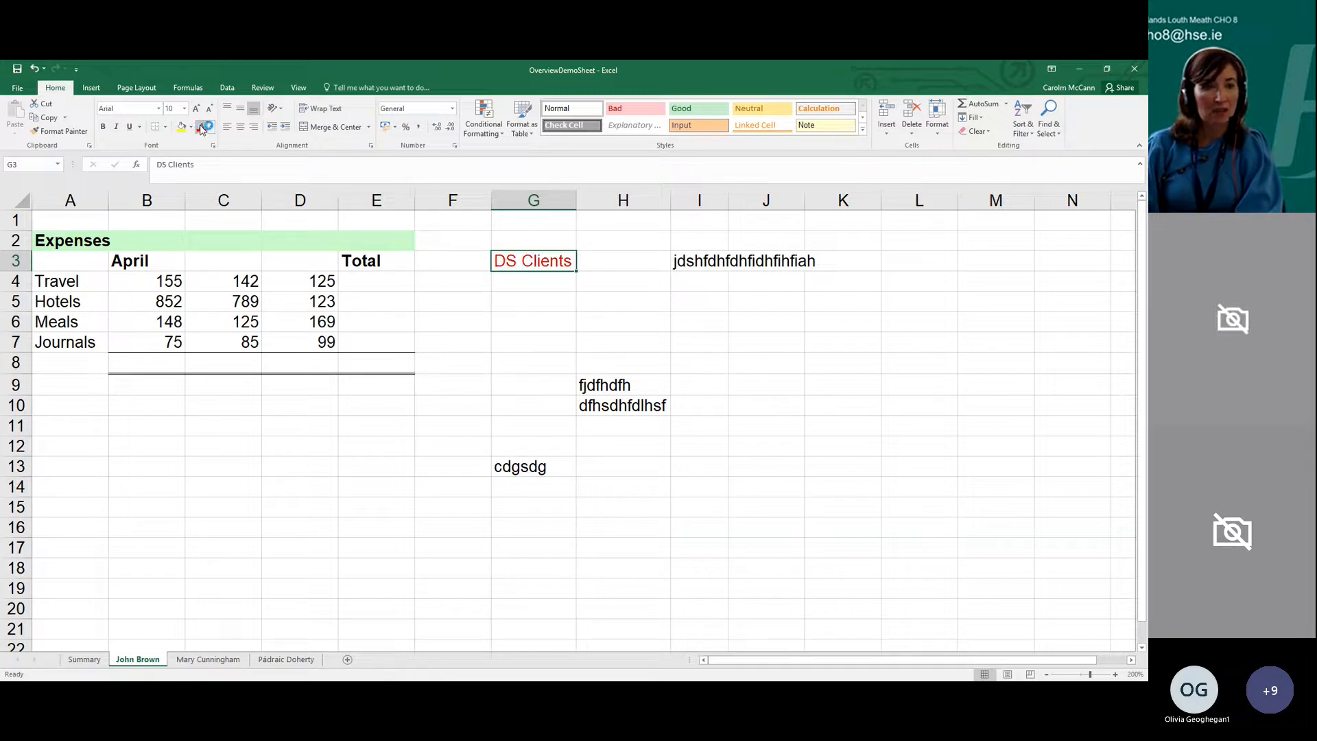
click(184, 127)
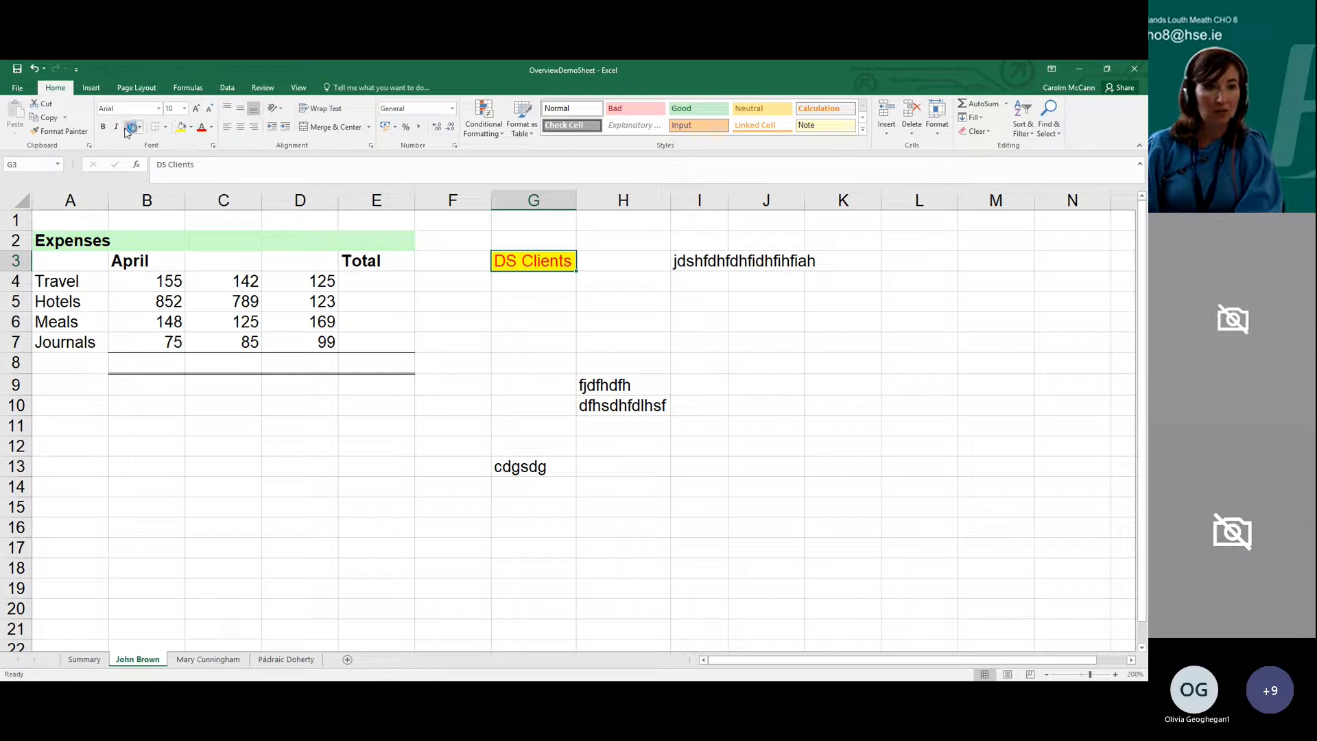
click(103, 126)
click(129, 129)
click(116, 127)
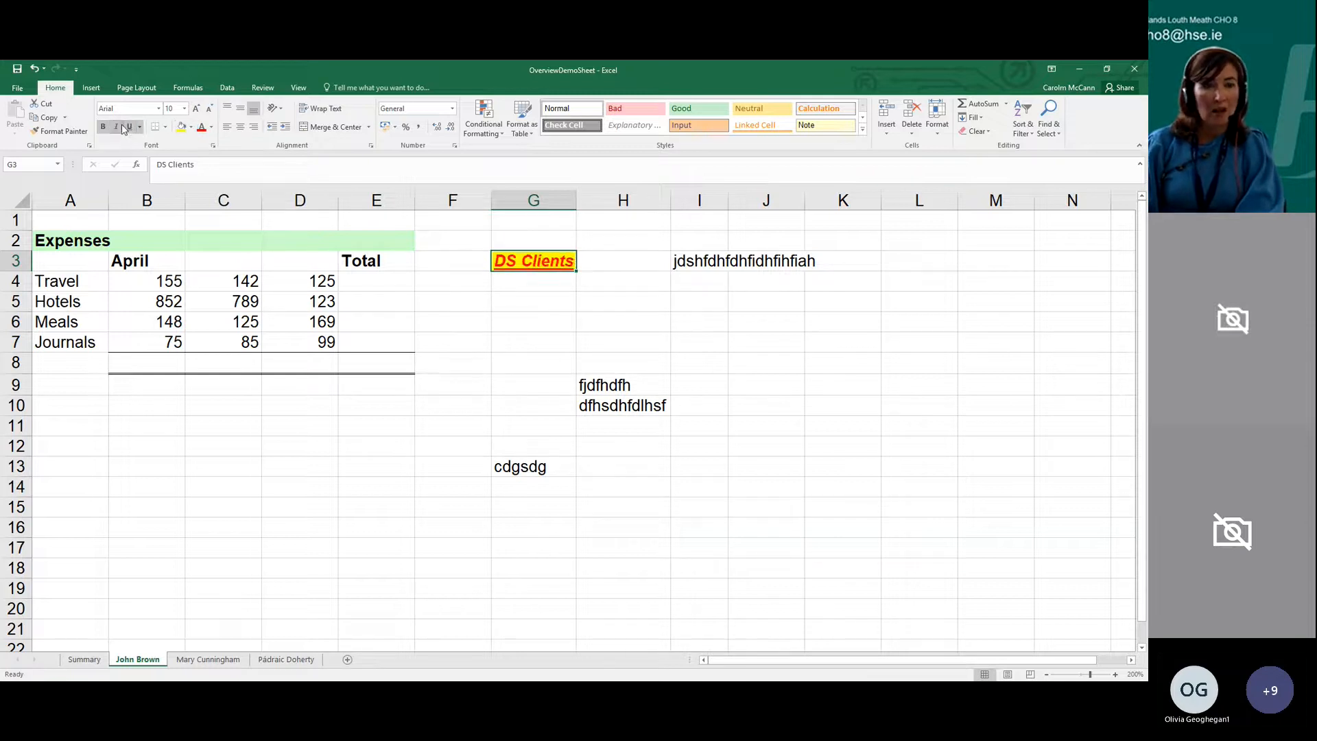
click(129, 128)
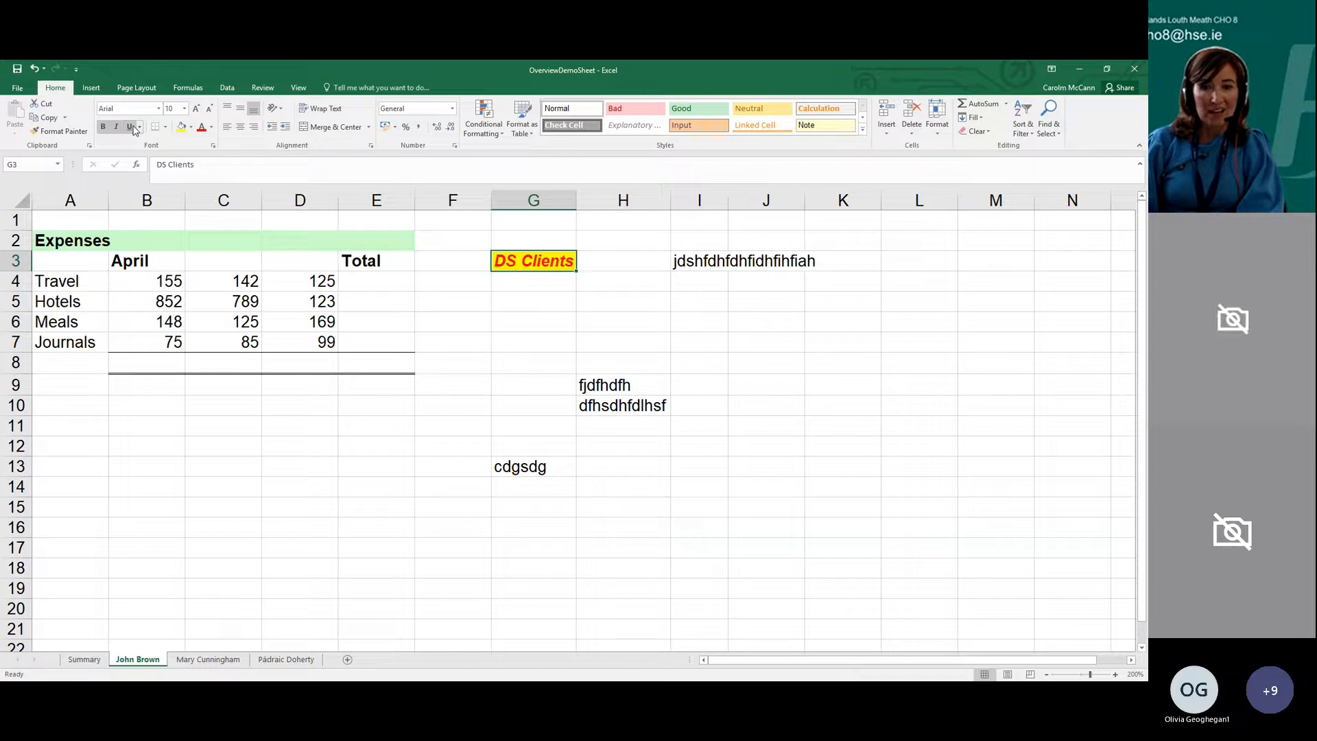
Remove the fill from G3 and set its font colour to black
click(196, 137)
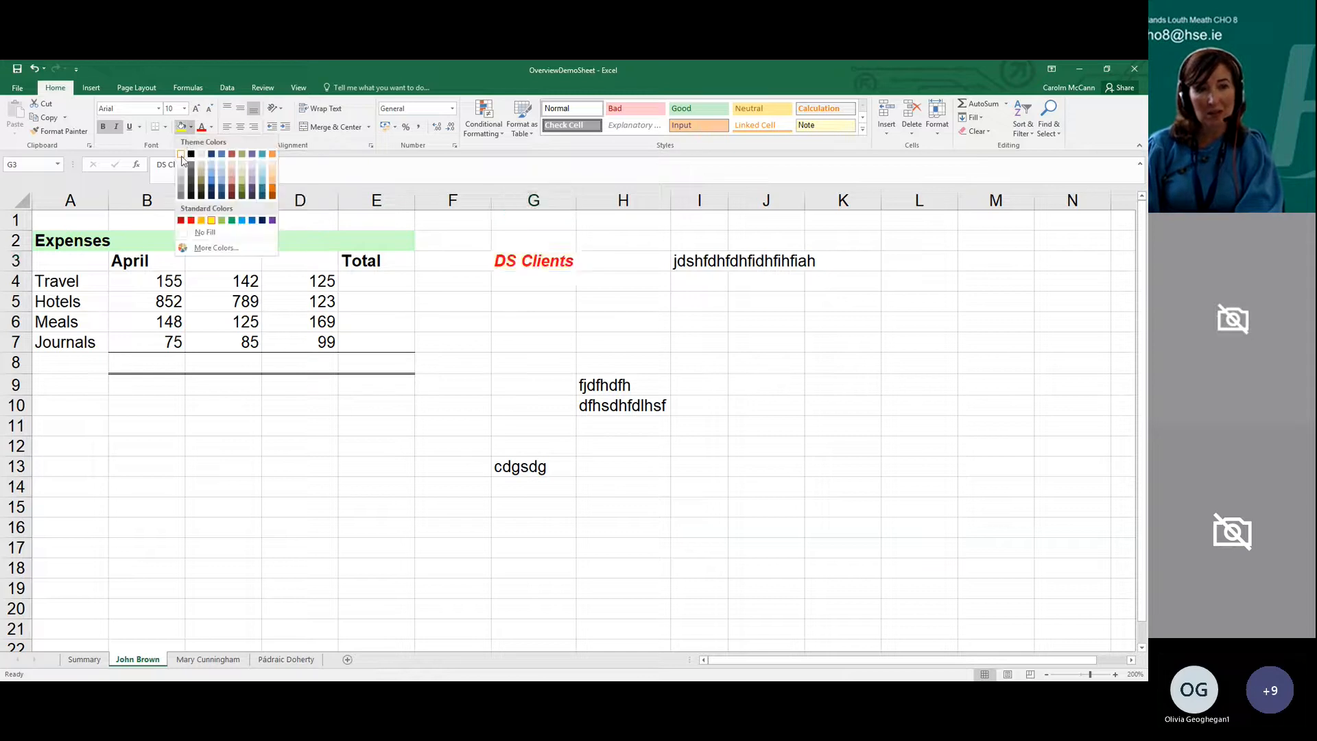
click(206, 246)
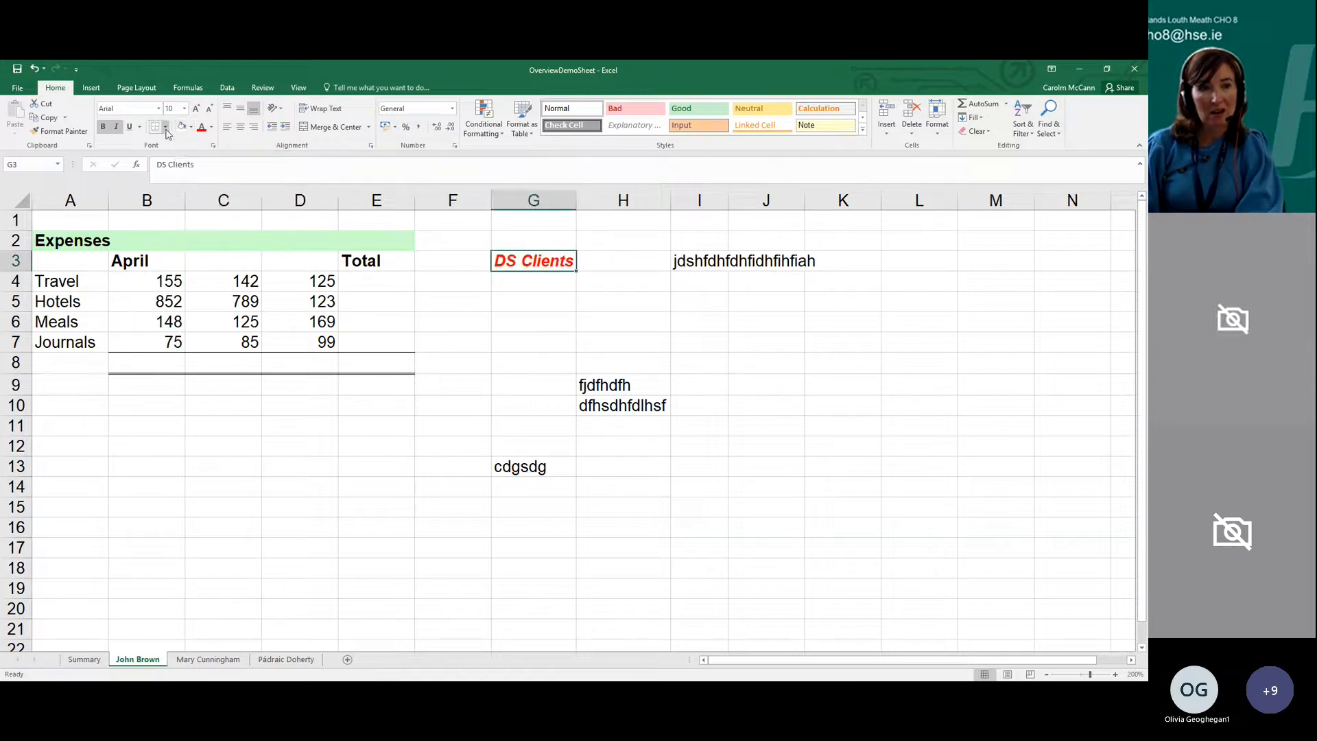
click(191, 129)
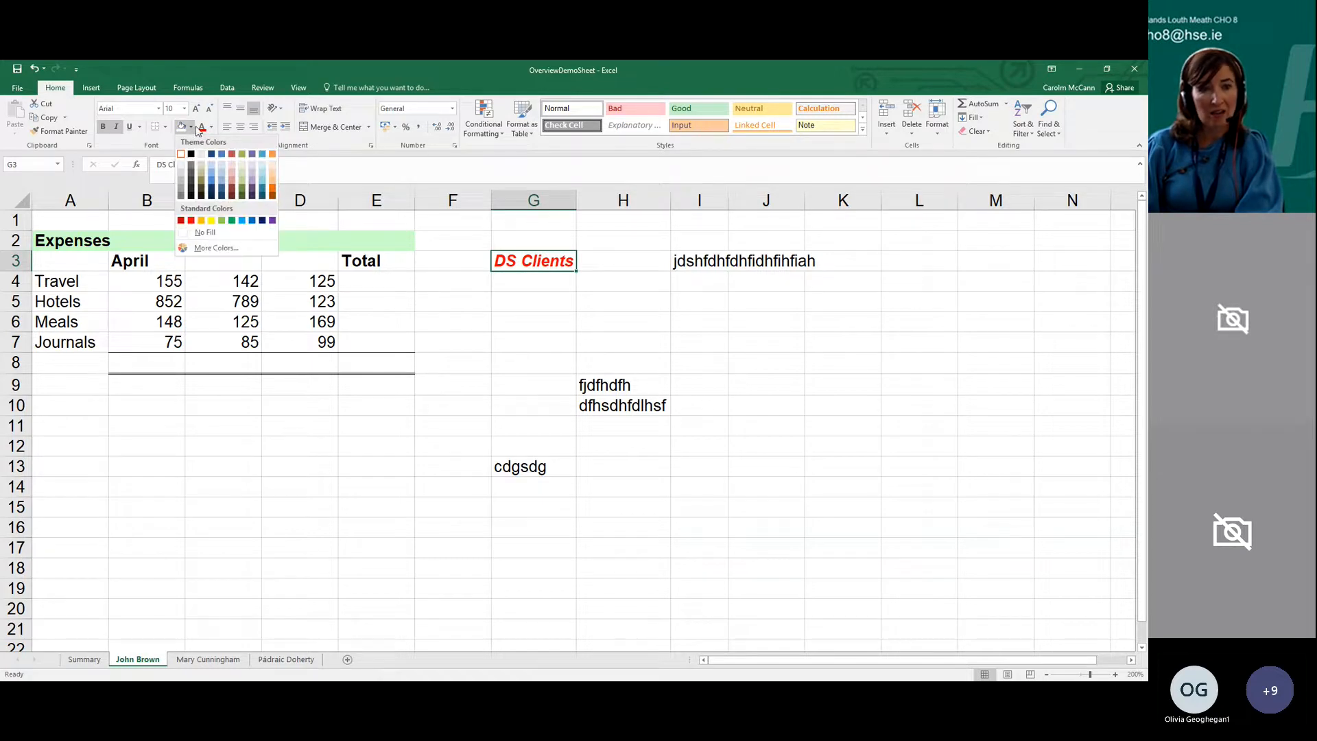
click(211, 129)
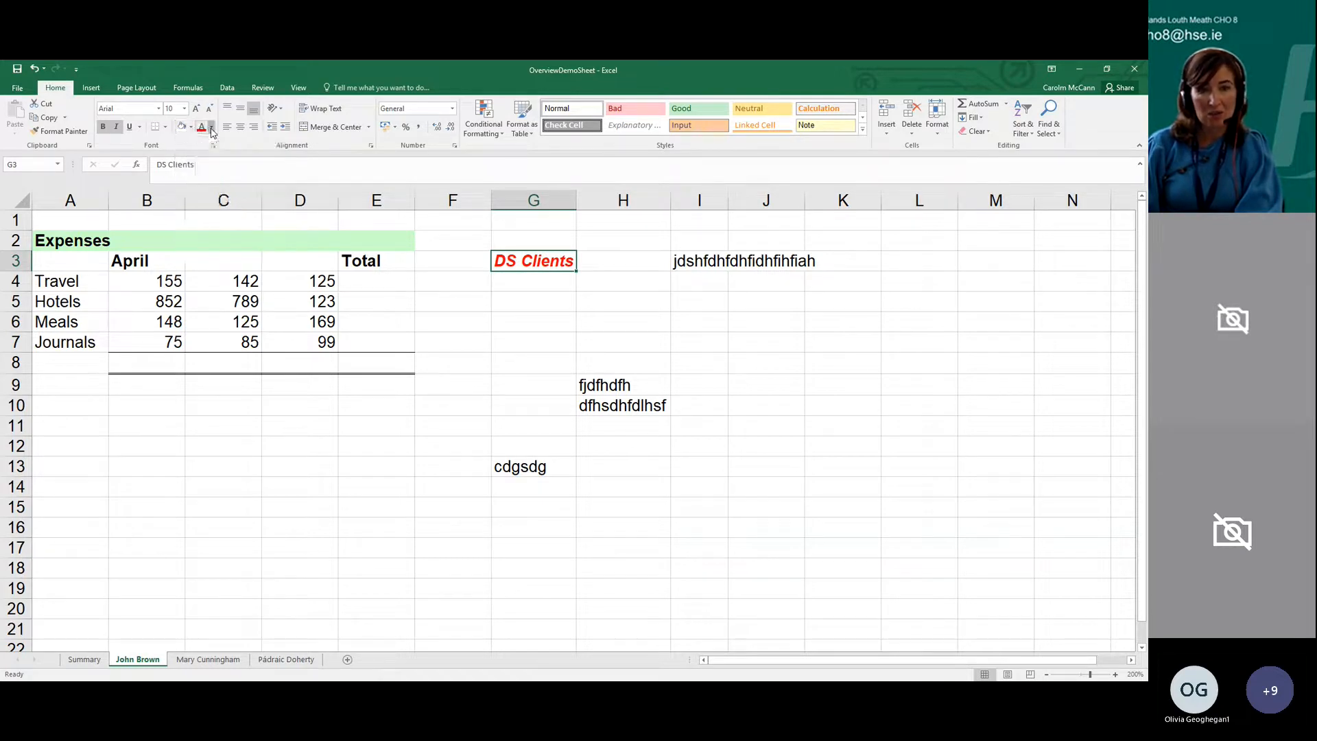
click(212, 128)
click(212, 144)
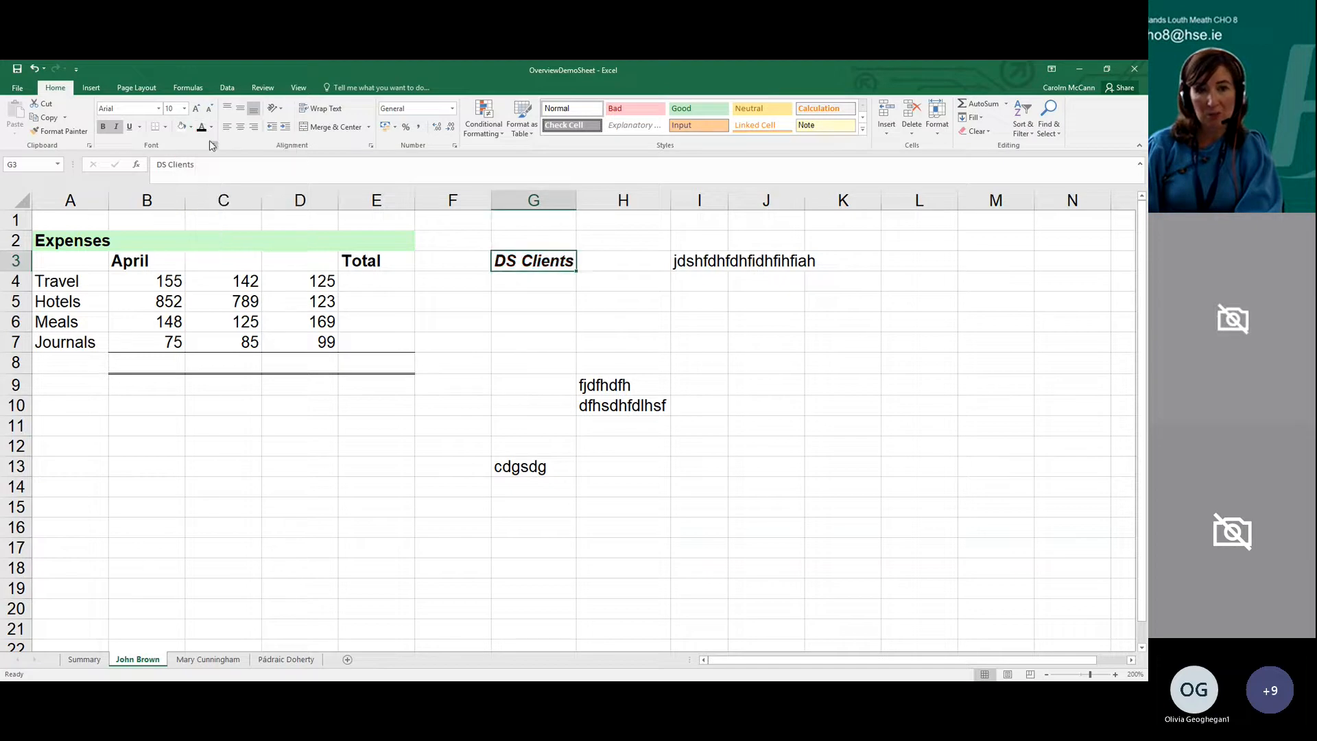
Move the "DS Clients" cell from G3 to H9, replacing the sample text already there
click(559, 321)
click(540, 260)
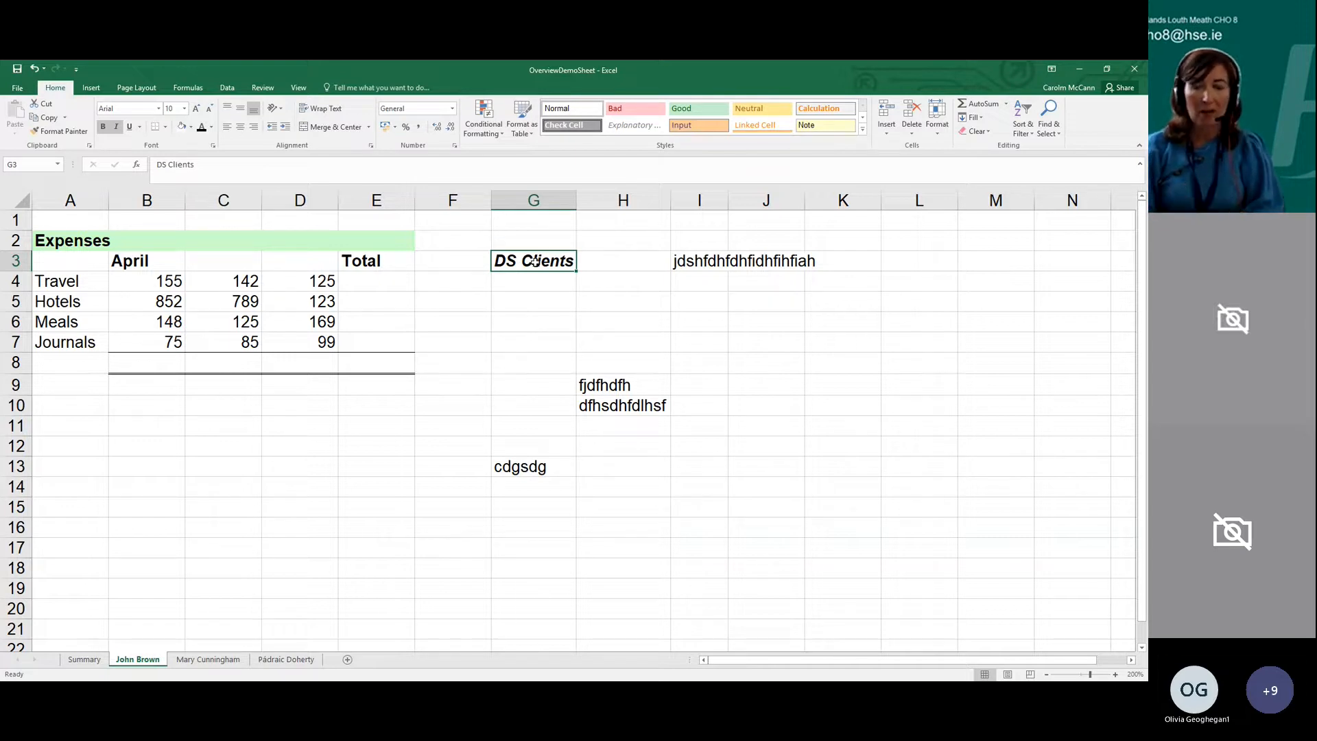
click(529, 283)
click(523, 264)
click(645, 277)
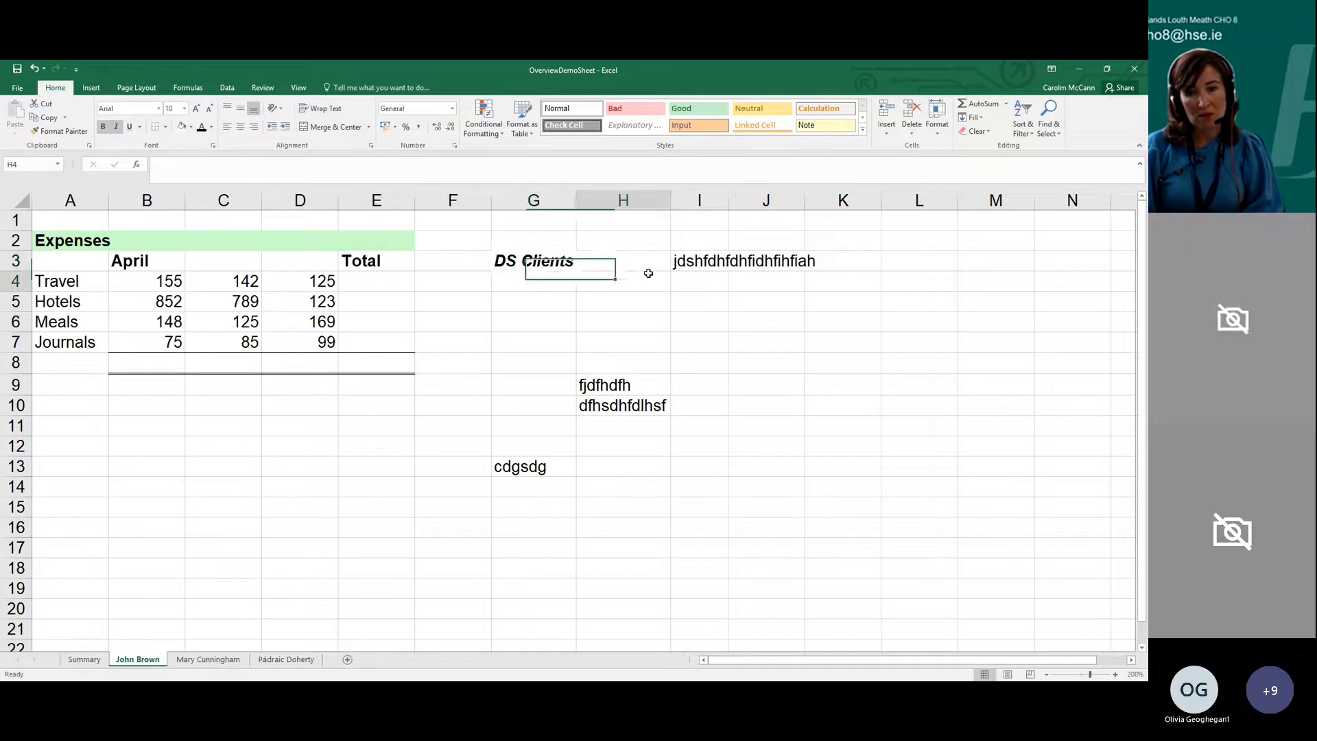
click(558, 259)
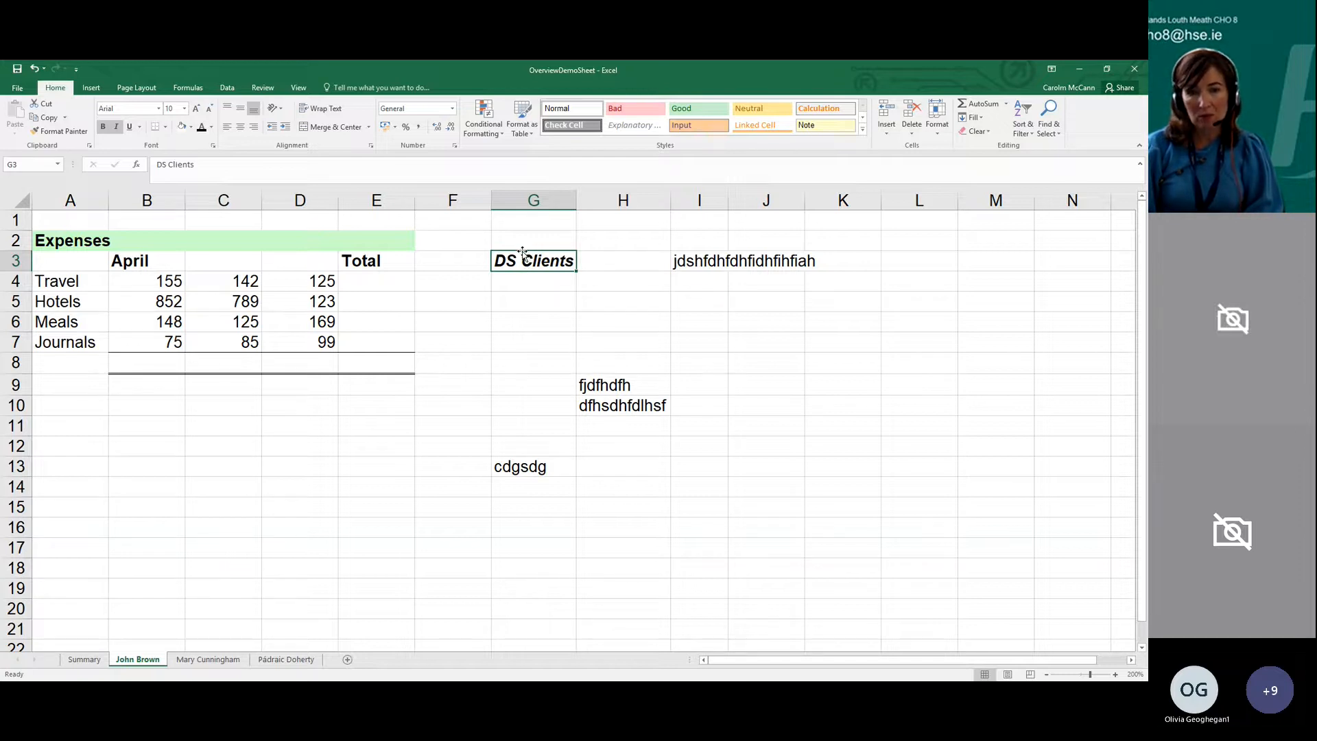
drag(523, 254, 606, 415)
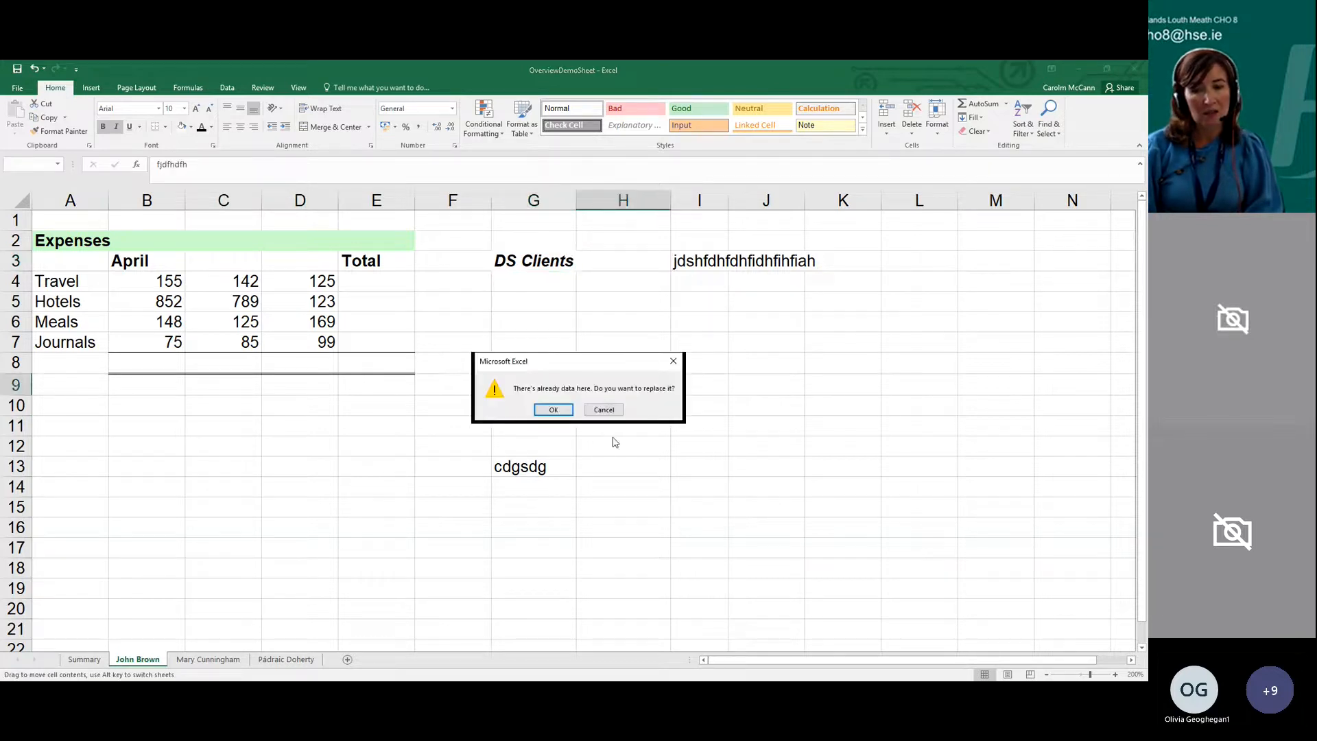
click(553, 409)
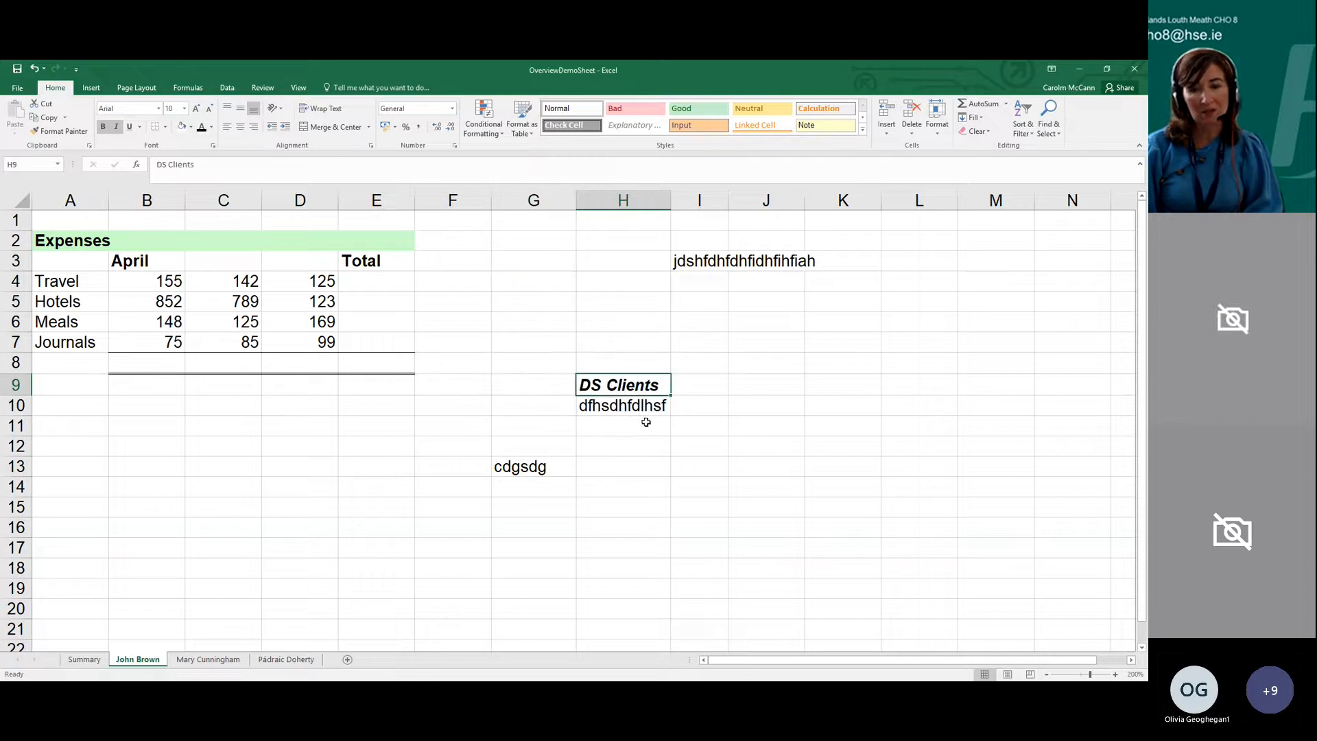
Move the "DS Clients" cell from H9 to G4
click(647, 422)
click(642, 390)
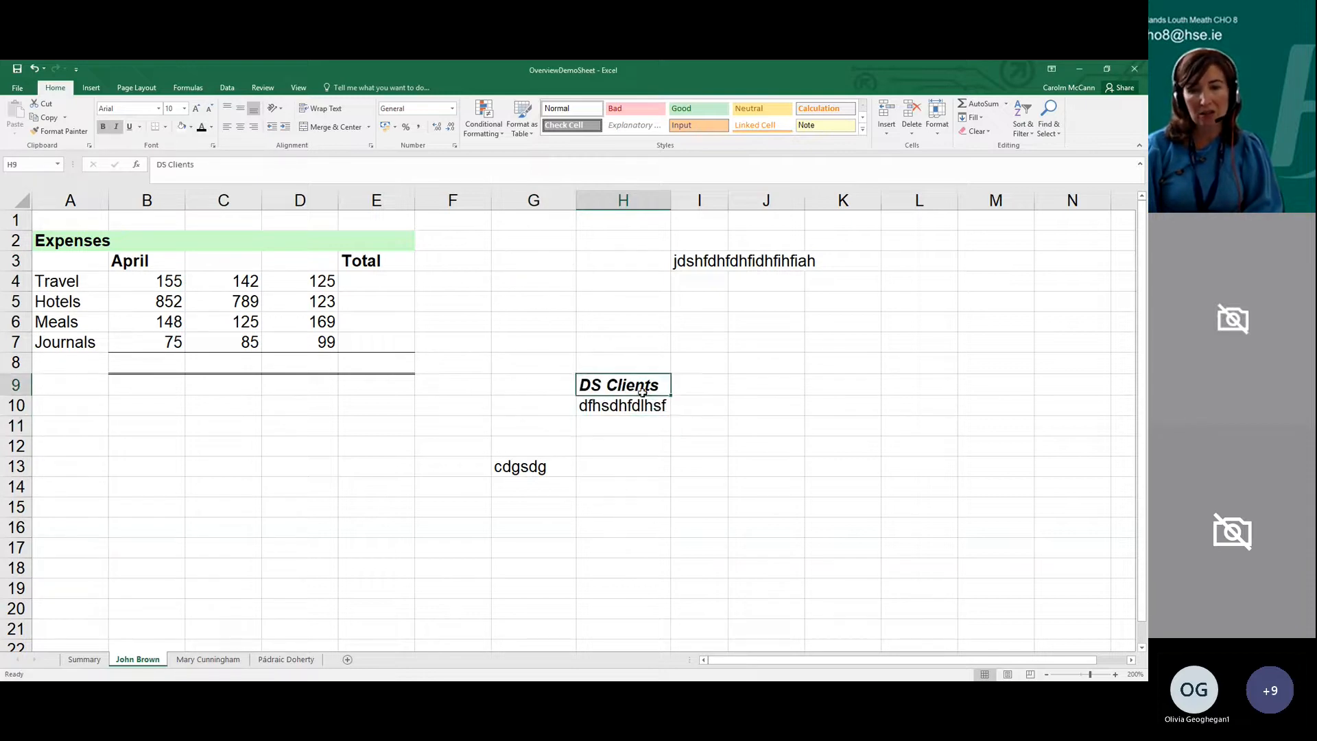
drag(645, 396, 638, 330)
drag(450, 317, 557, 295)
click(601, 322)
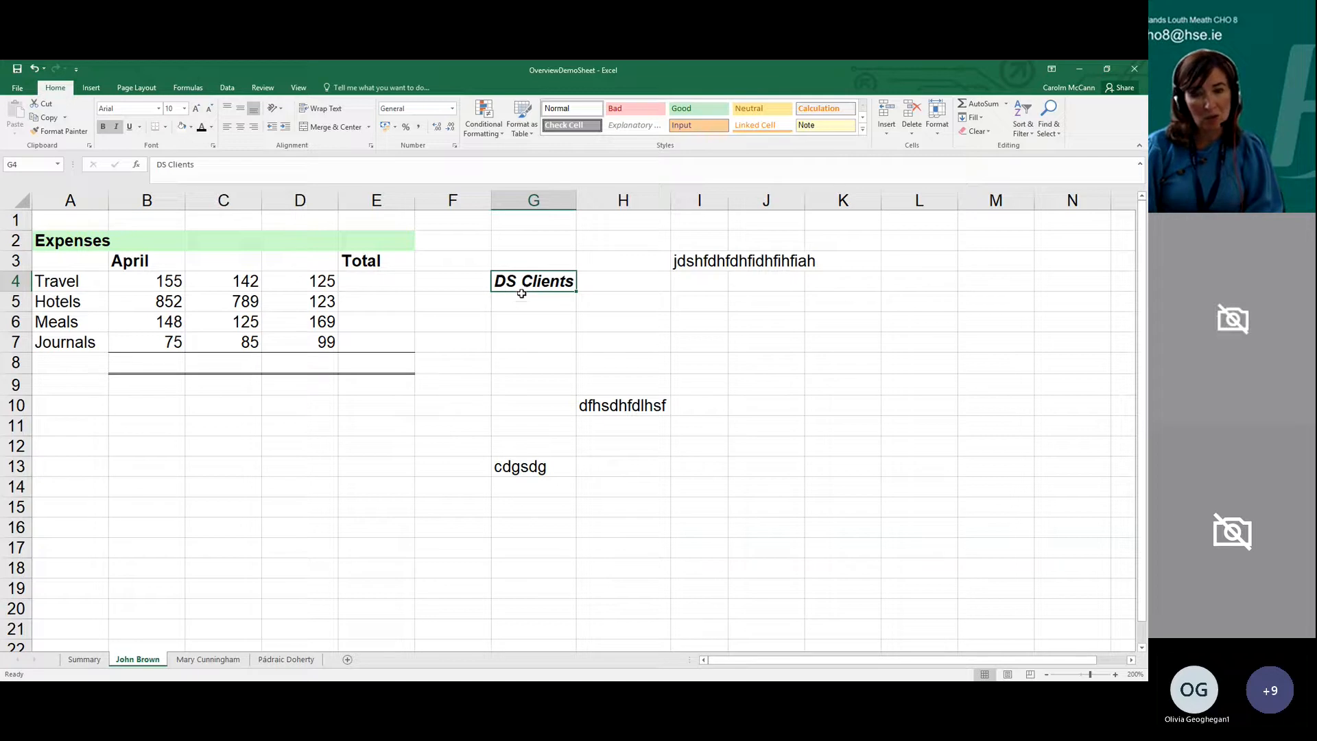
Demonstrate selecting multi-cell ranges that start at G4, such as G4:K11
drag(515, 285, 847, 425)
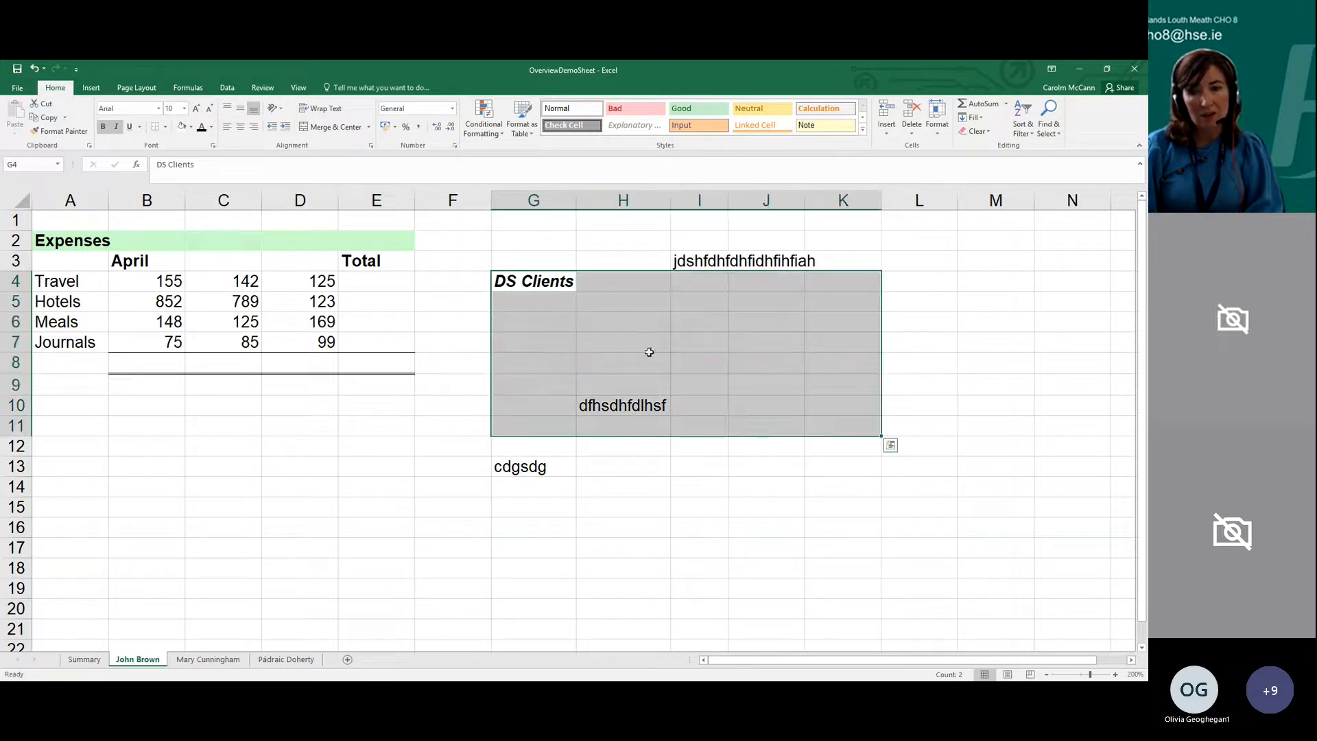
drag(534, 284, 900, 472)
click(836, 474)
click(544, 278)
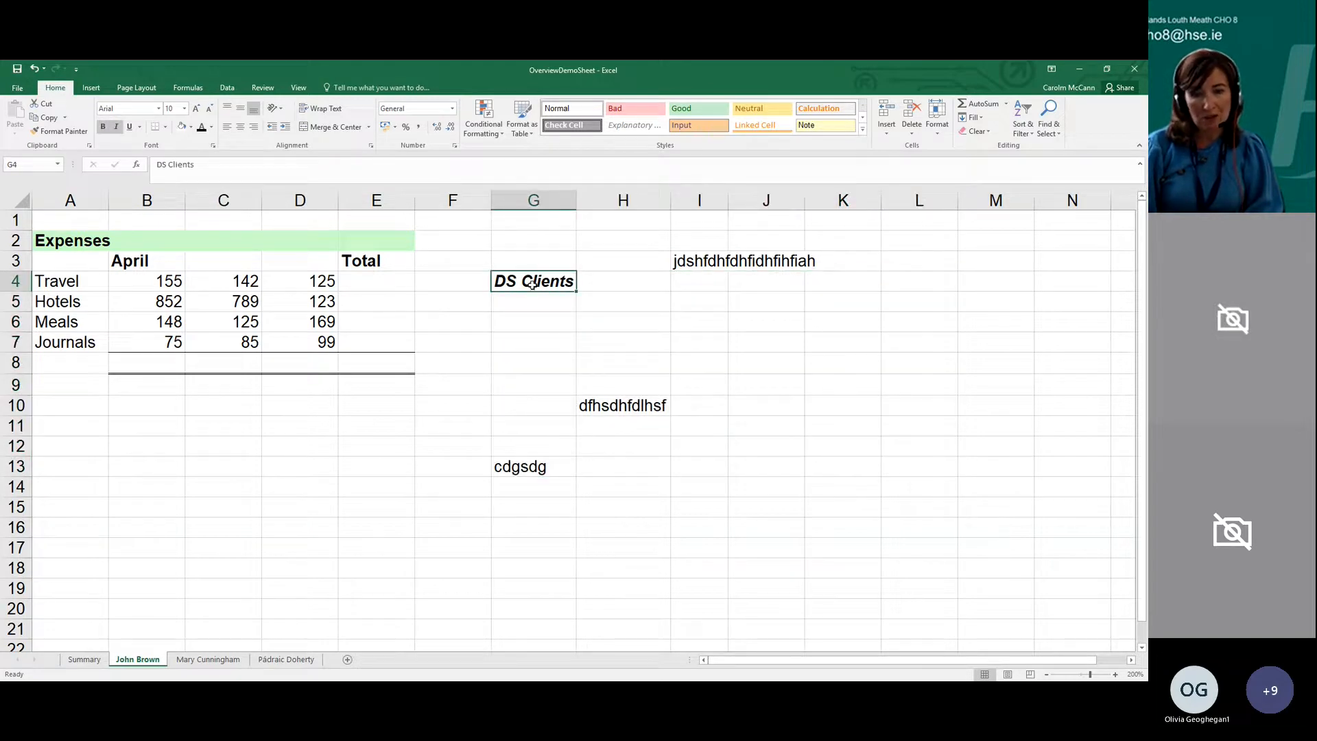
drag(533, 287, 813, 493)
Delete the sample texts in cells I3, H10 and G13
click(677, 256)
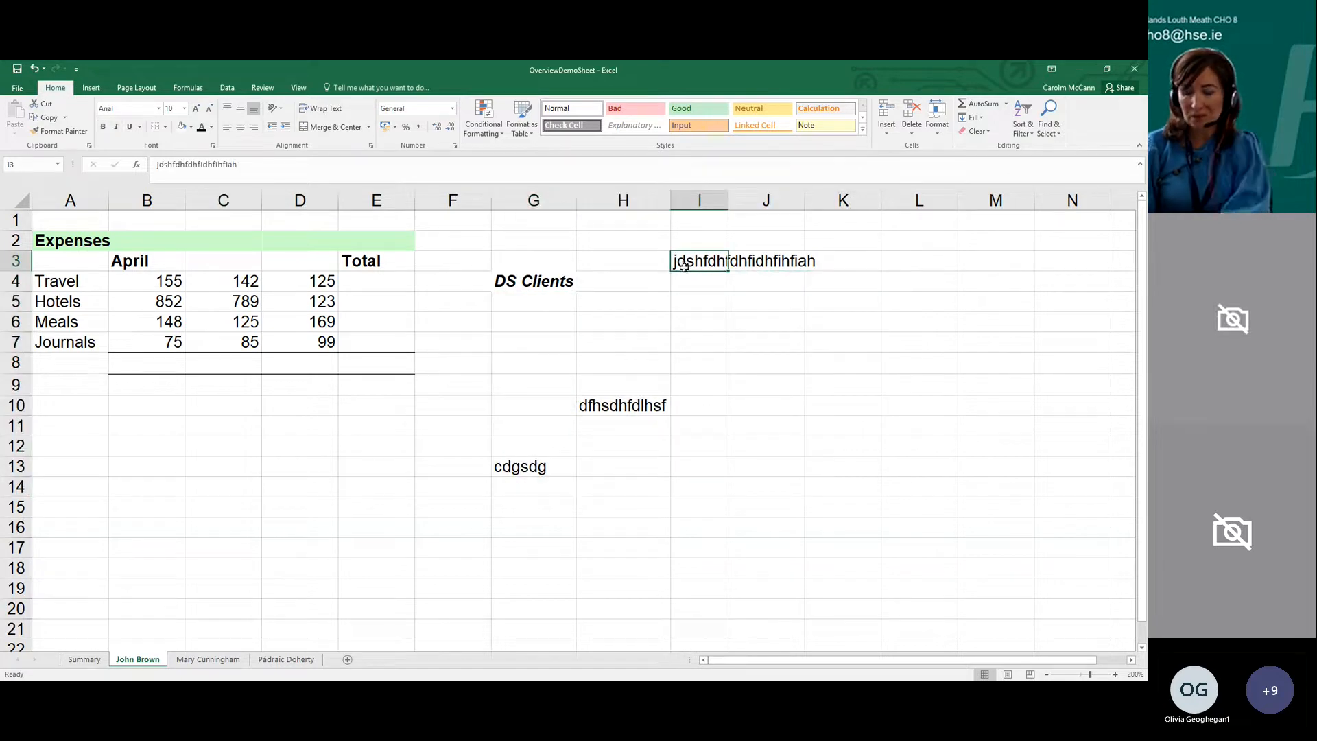
key(Delete)
click(623, 406)
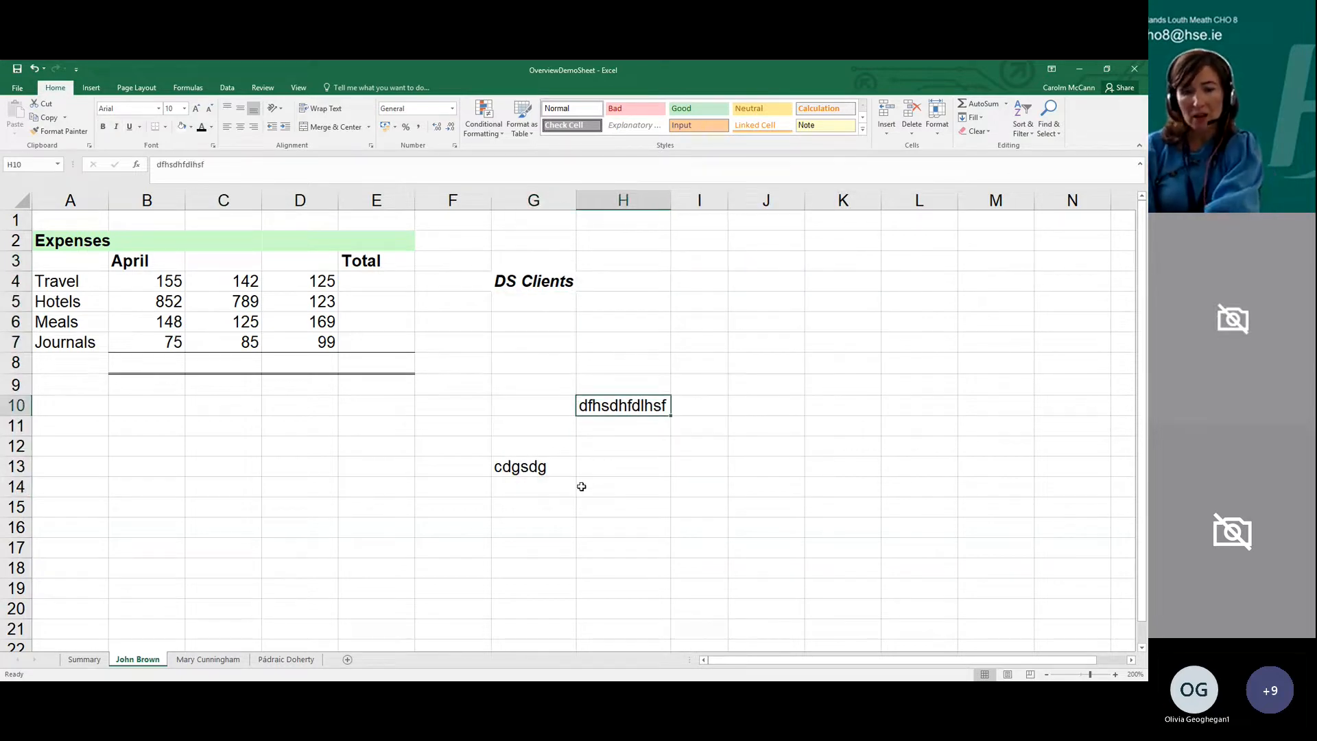
key(Delete)
click(543, 472)
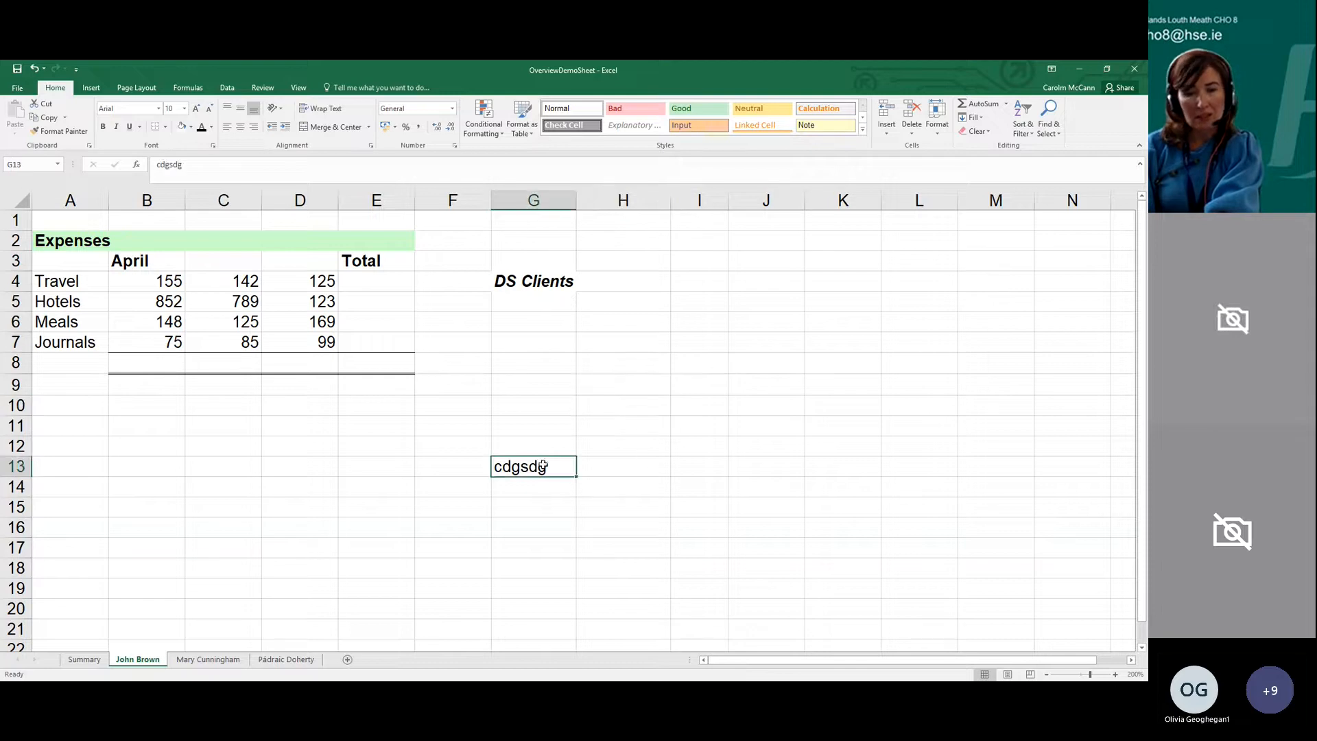
key(Delete)
click(557, 479)
Widen column G slightly by hand and extend the text in G4 to "DS Clients October"
click(553, 291)
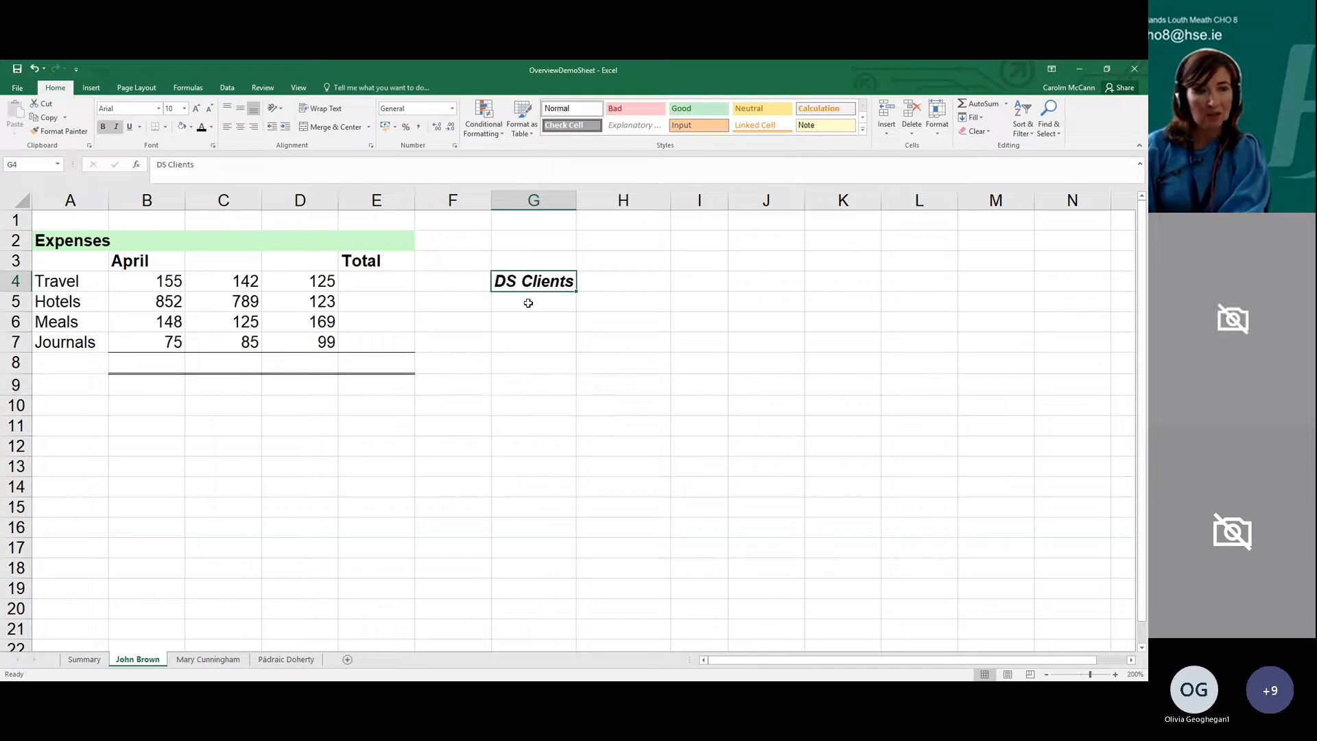
drag(528, 294, 581, 206)
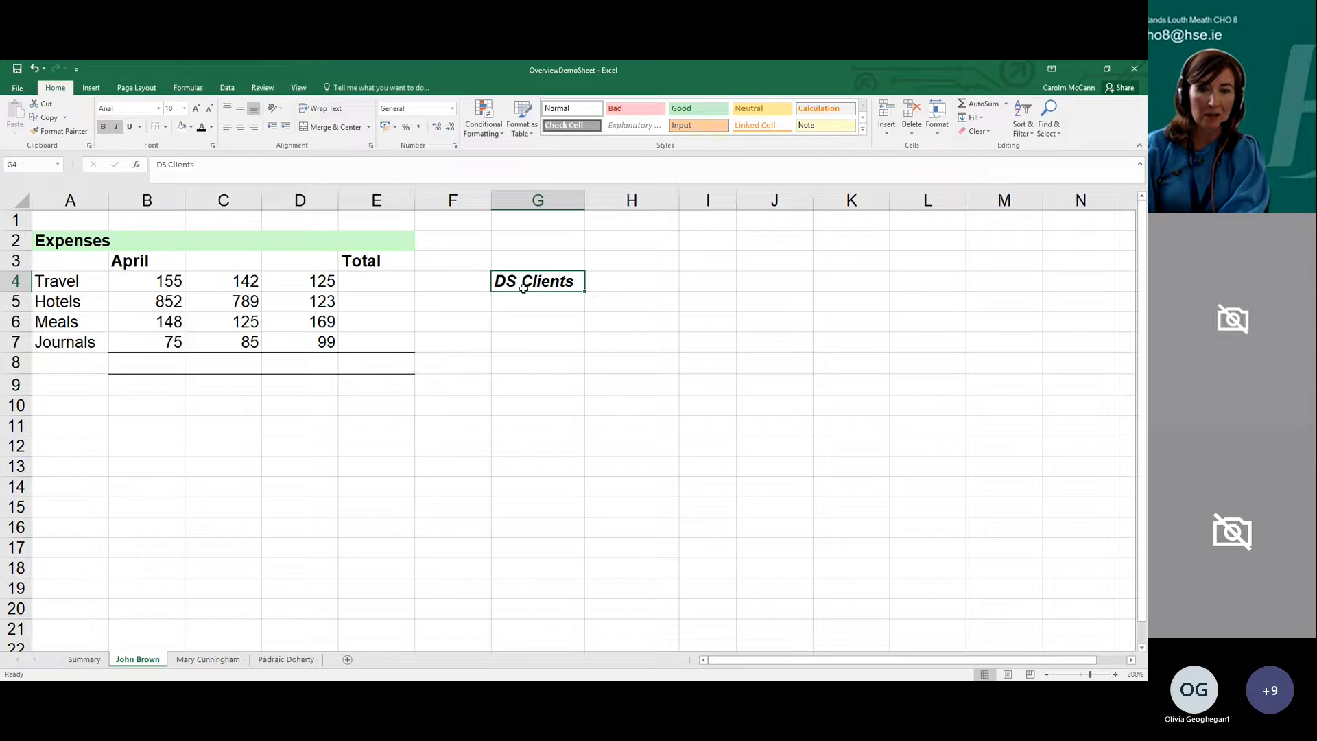
click(222, 170)
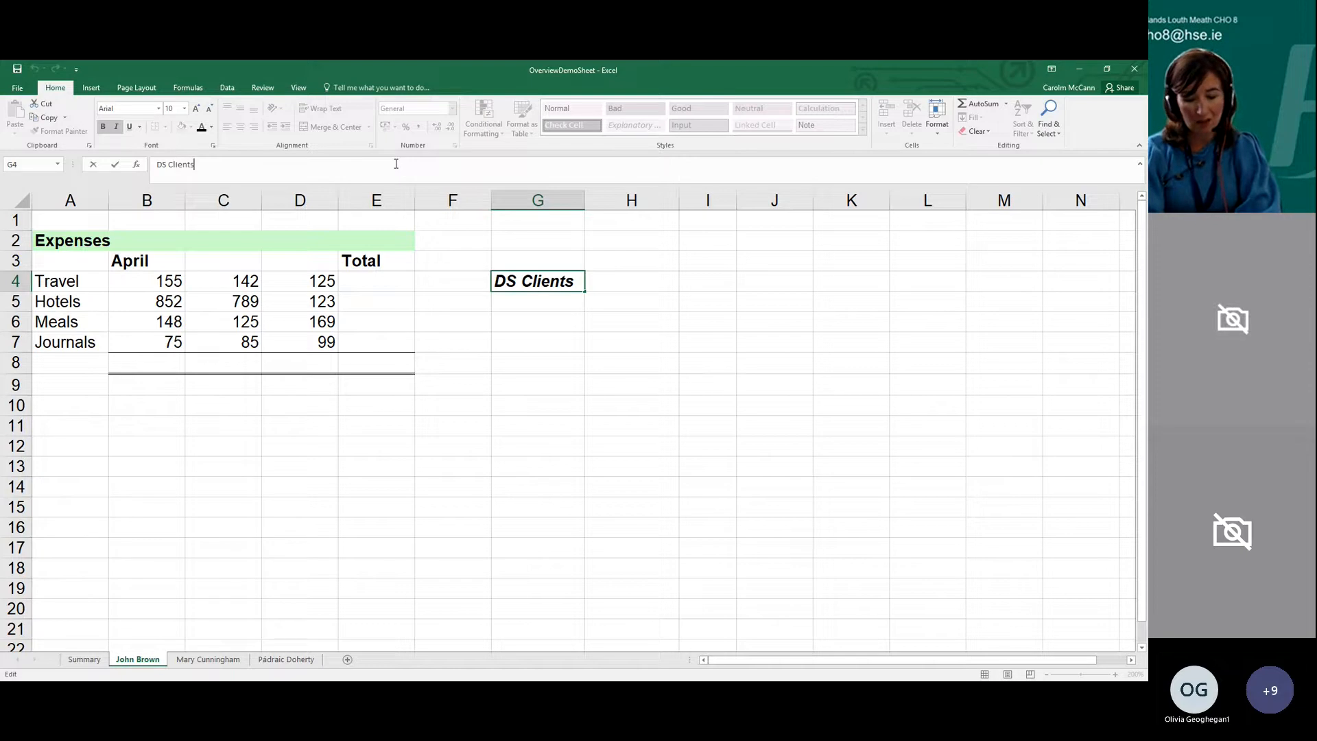
text(Oc)
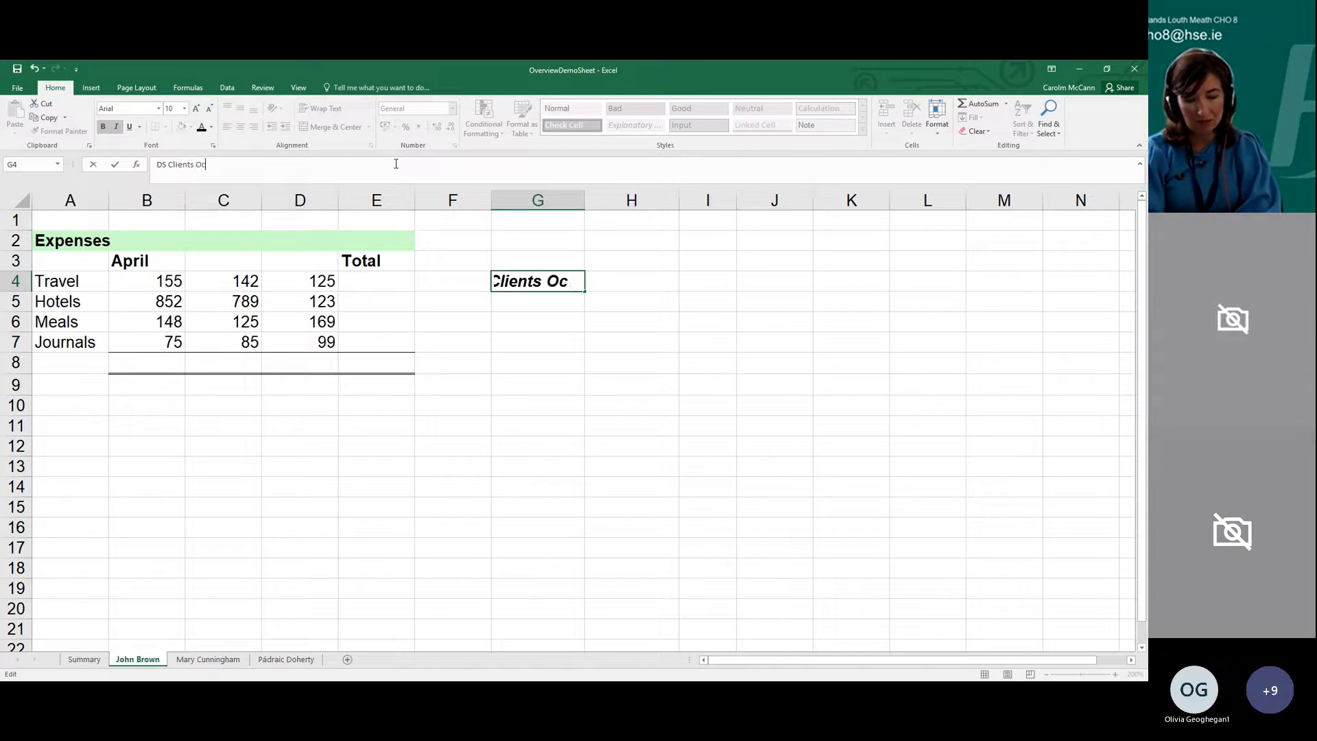
text(tober)
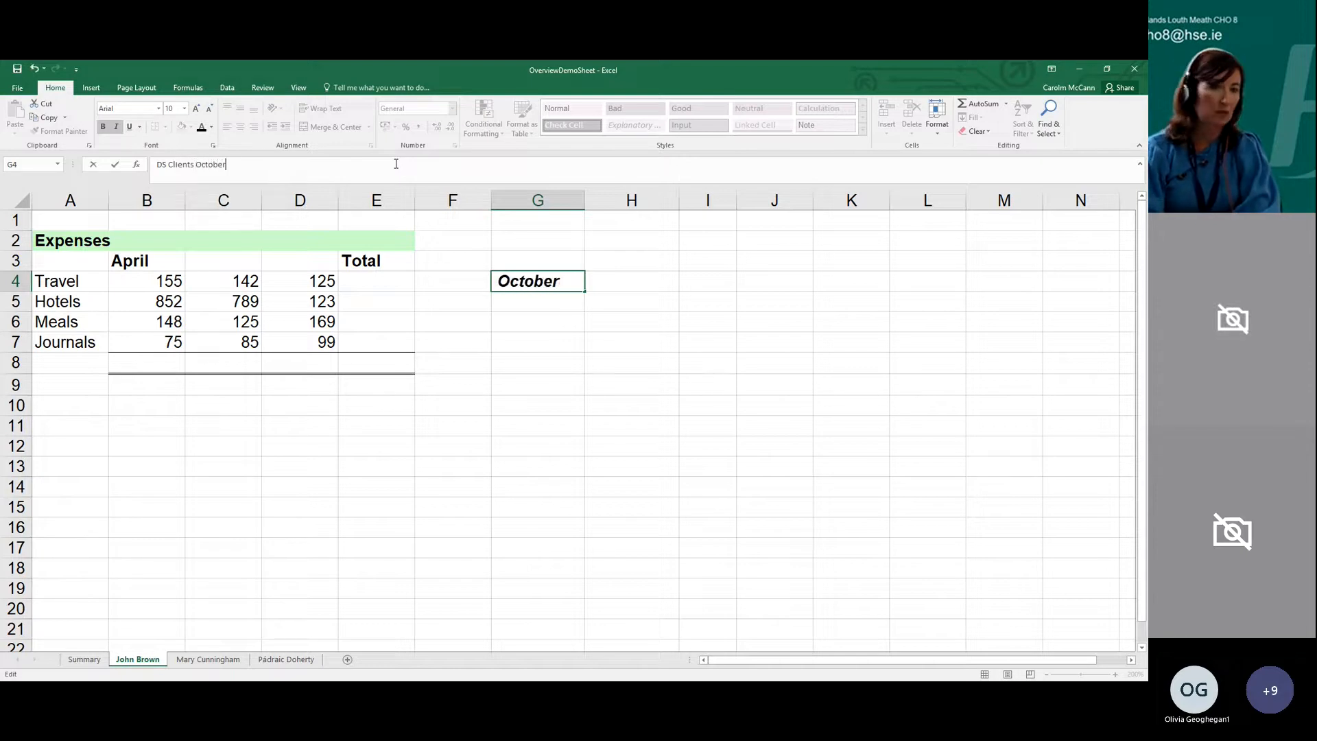
key(Return)
AutoFit column G to the full text in G4
click(523, 388)
click(542, 280)
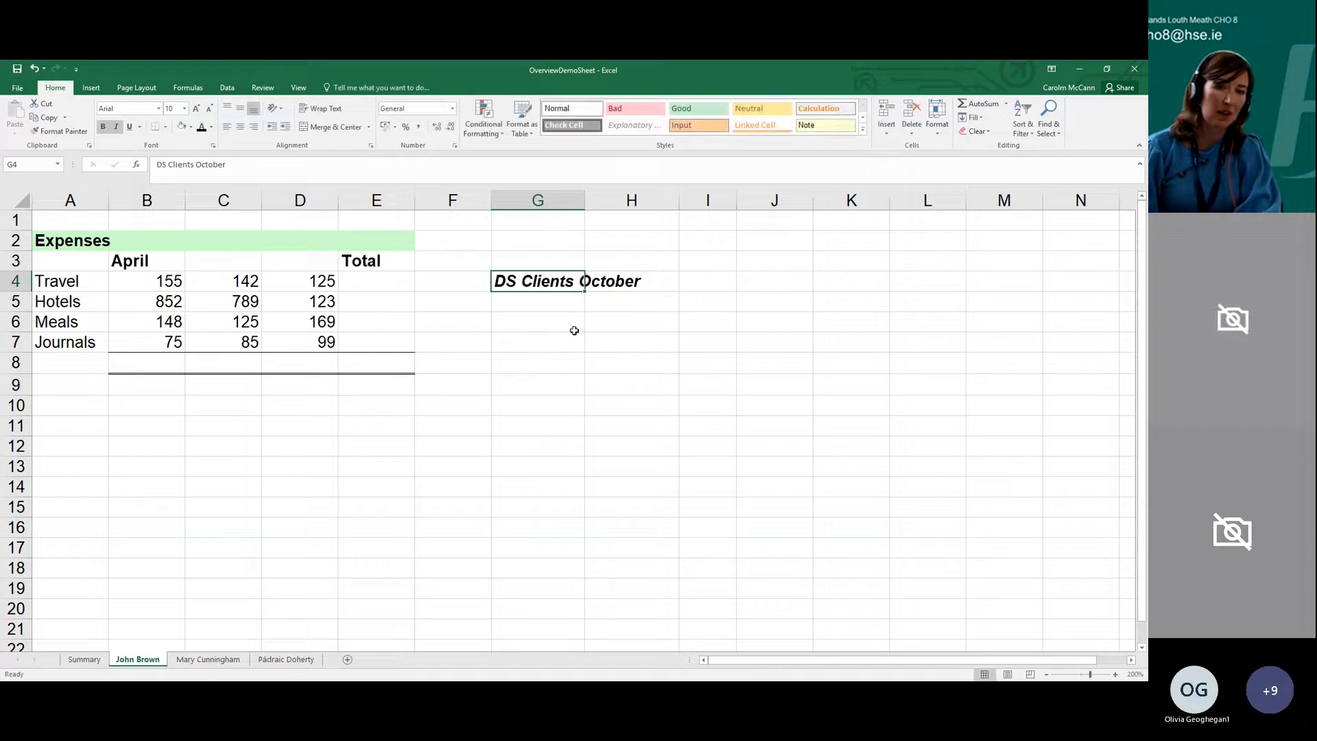
double_click(585, 200)
click(597, 317)
Append the sample text "dgdgds" to the end of "DS Clients October" in G4
click(636, 279)
double_click(643, 282)
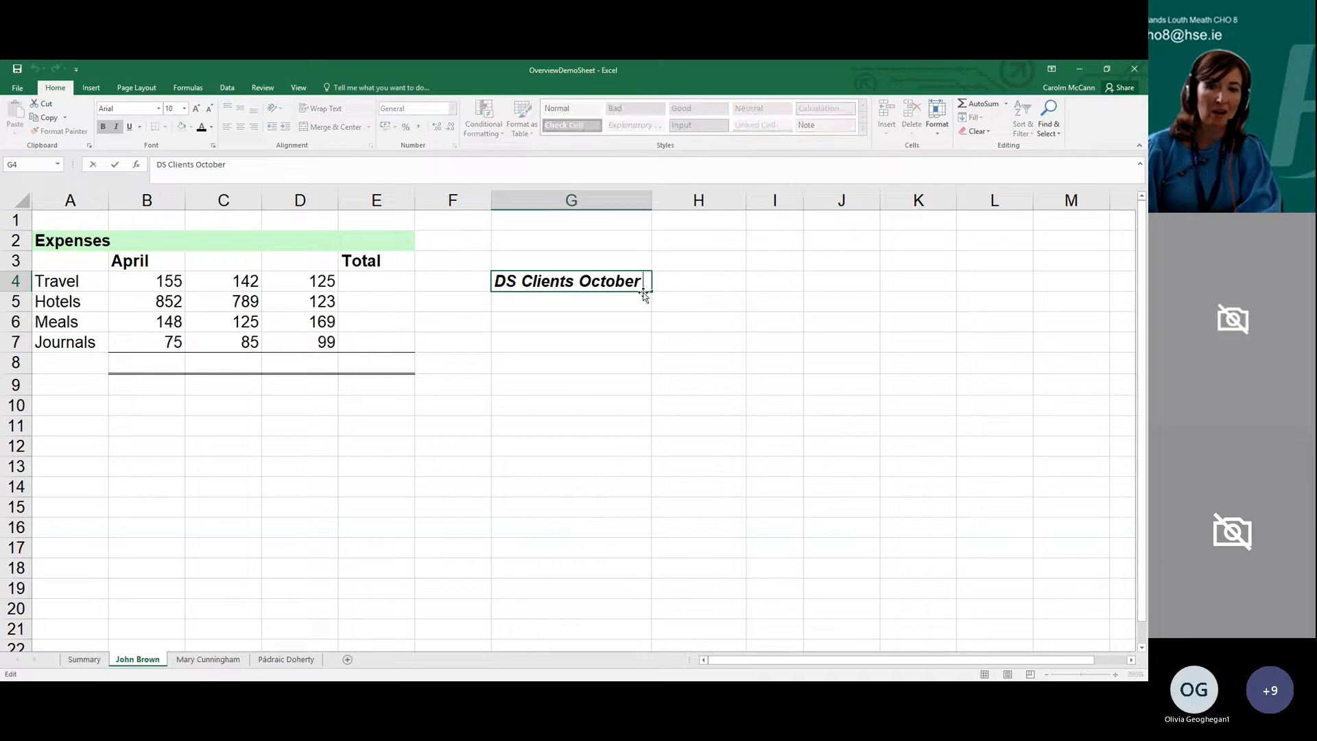
double_click(644, 280)
click(645, 281)
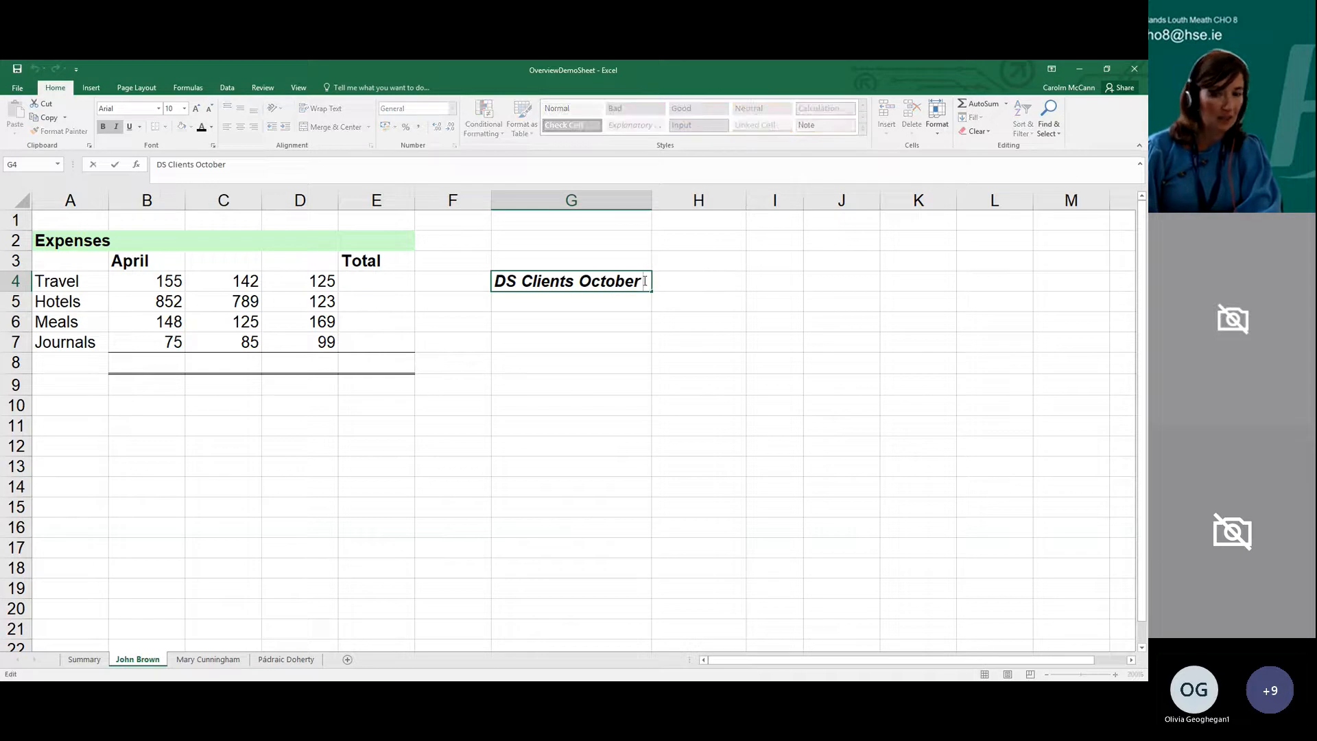
text(dgdgds)
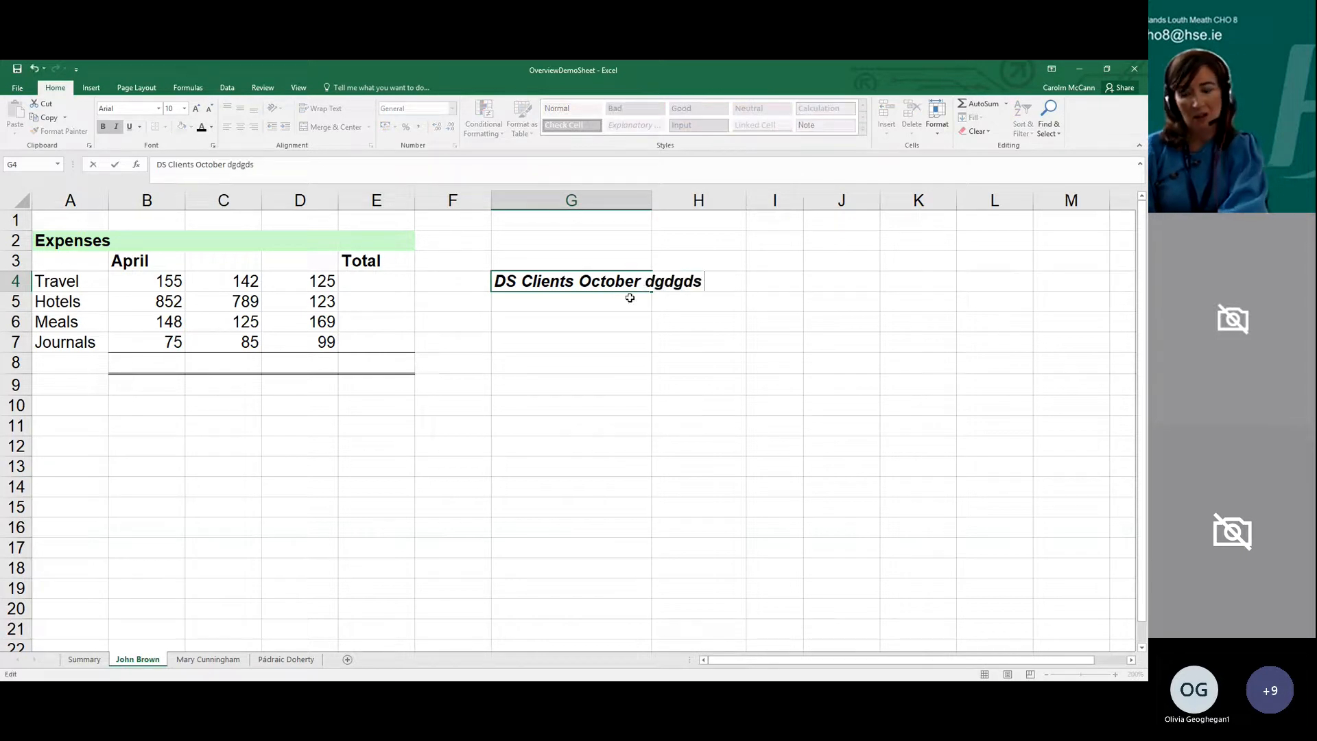
click(630, 298)
Remove the extra "dgdgds" from the end of the text in G4
click(558, 280)
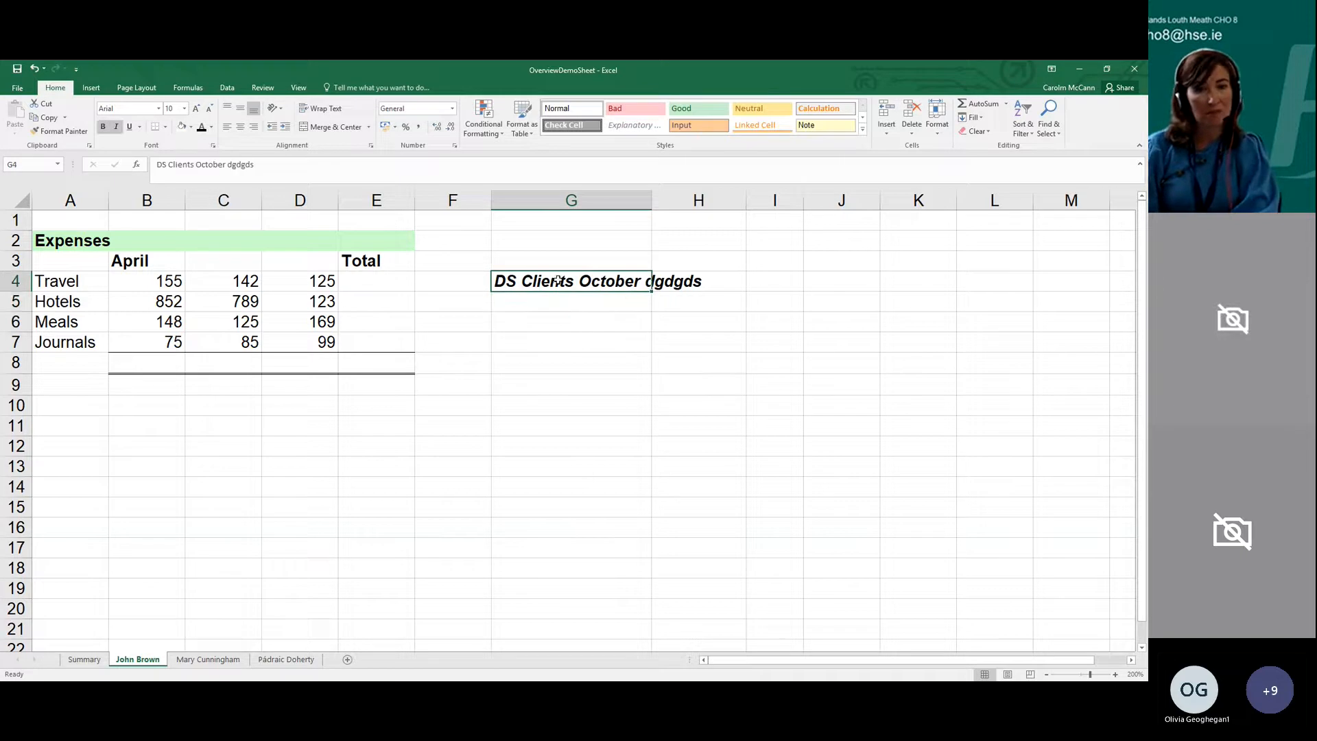
click(413, 177)
key(BackSpace)
key(BackSpace)
key(BackSpace)
key(BackSpace)
key(BackSpace)
key(BackSpace)
key(BackSpace)
click(529, 346)
click(542, 426)
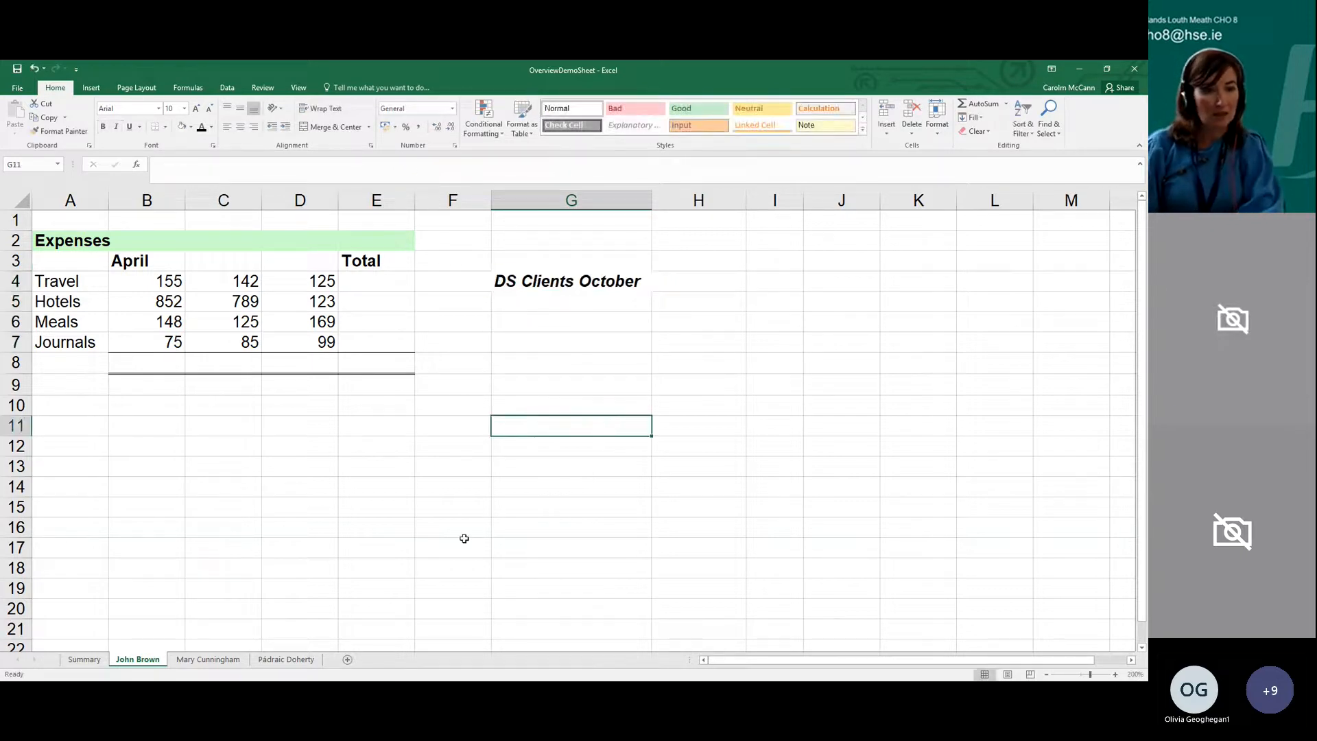
click(418, 482)
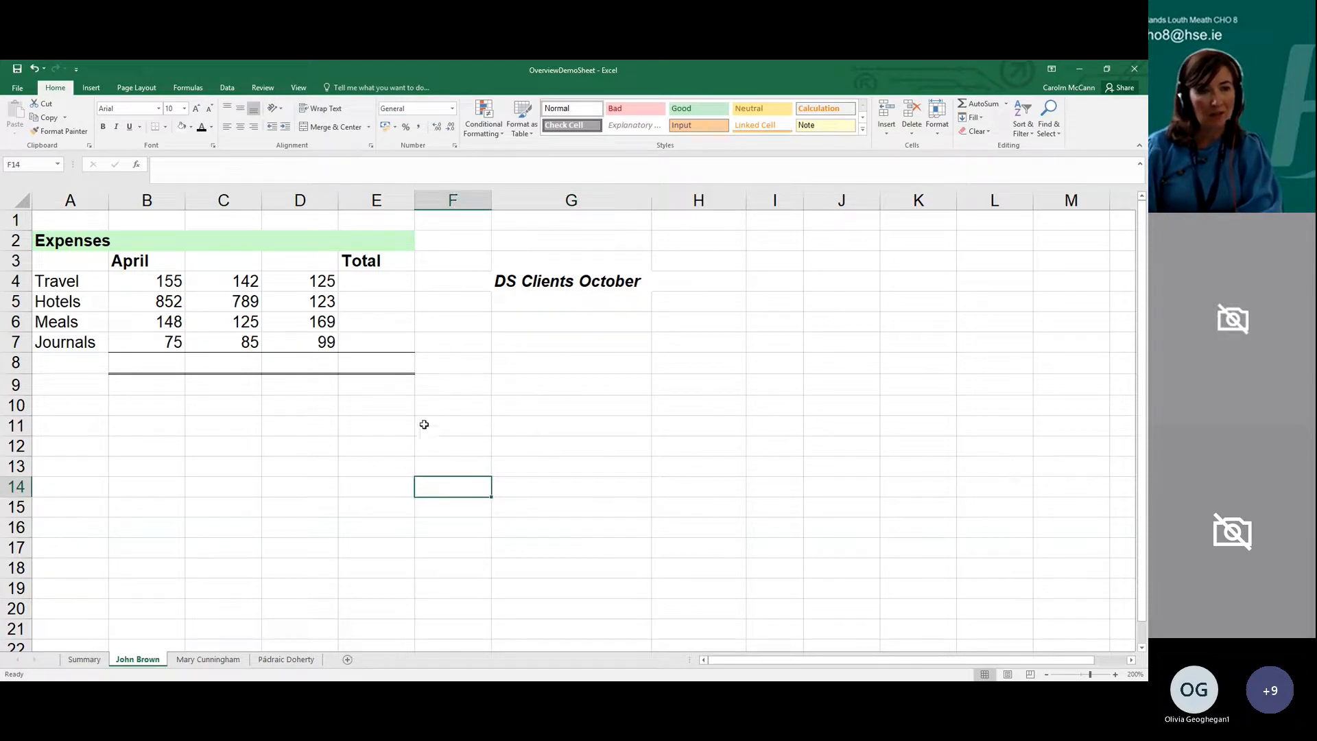
Demonstrate selecting the range A2:G12 and individual whole columns such as A and D
click(49, 240)
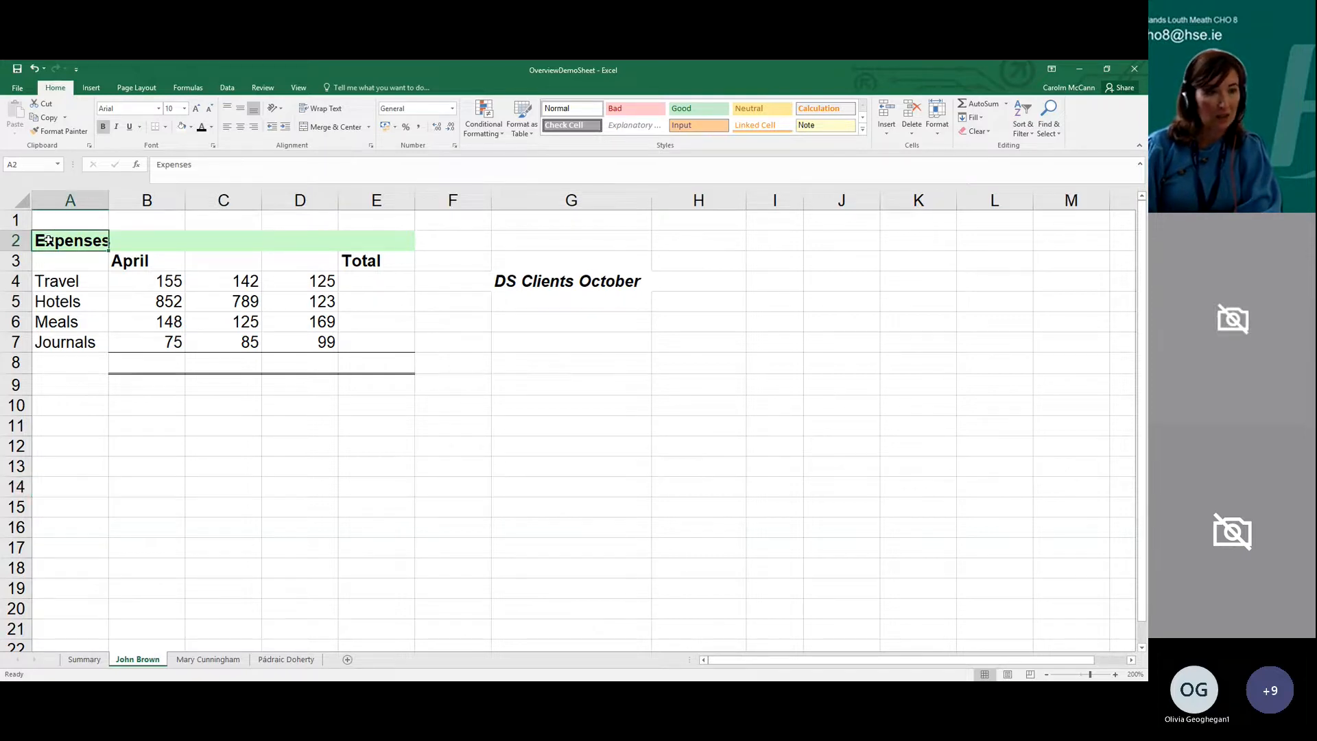
drag(99, 239, 507, 446)
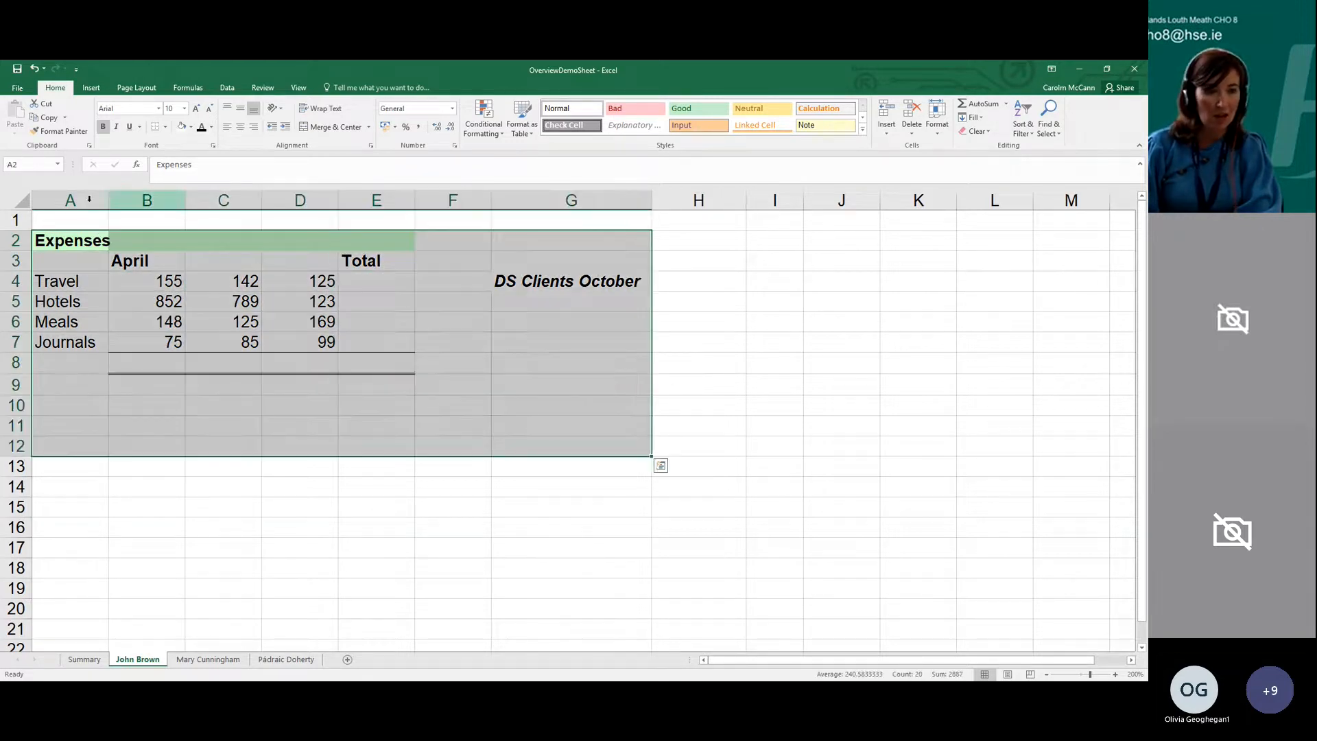
click(154, 199)
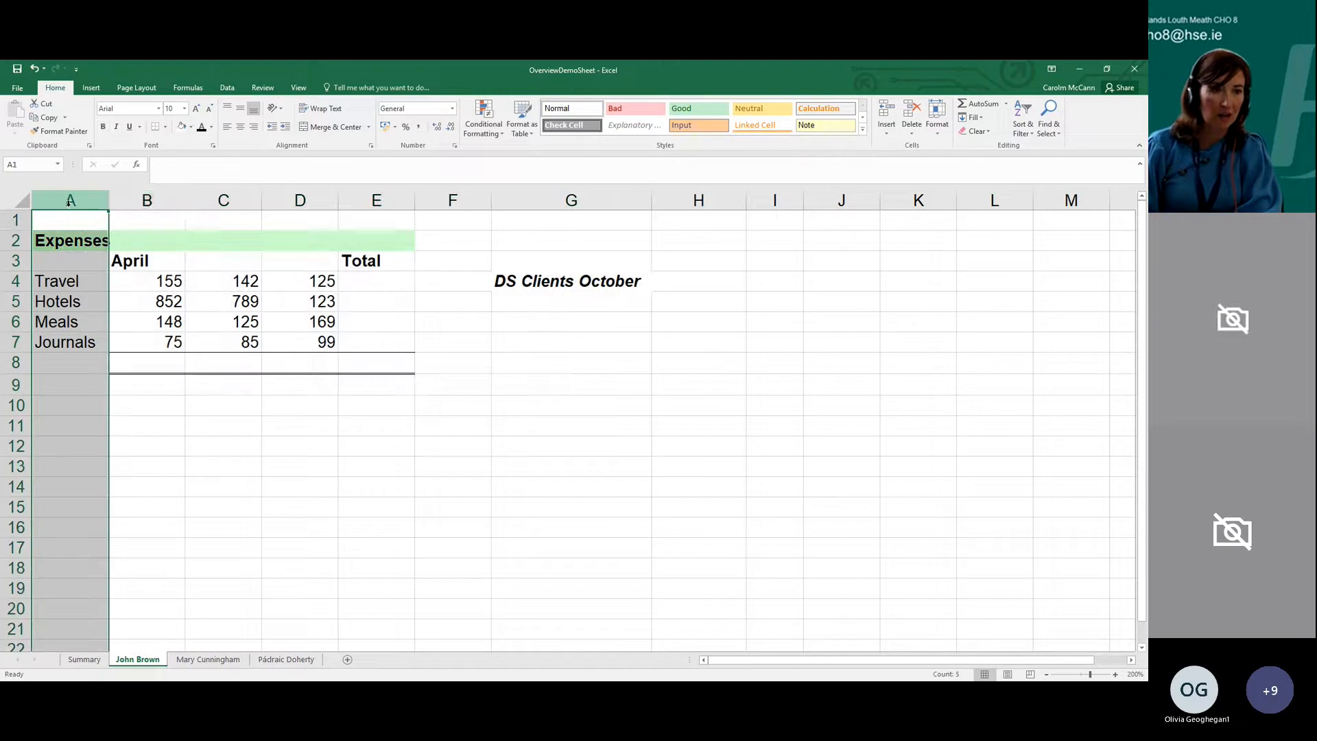
click(221, 199)
click(293, 200)
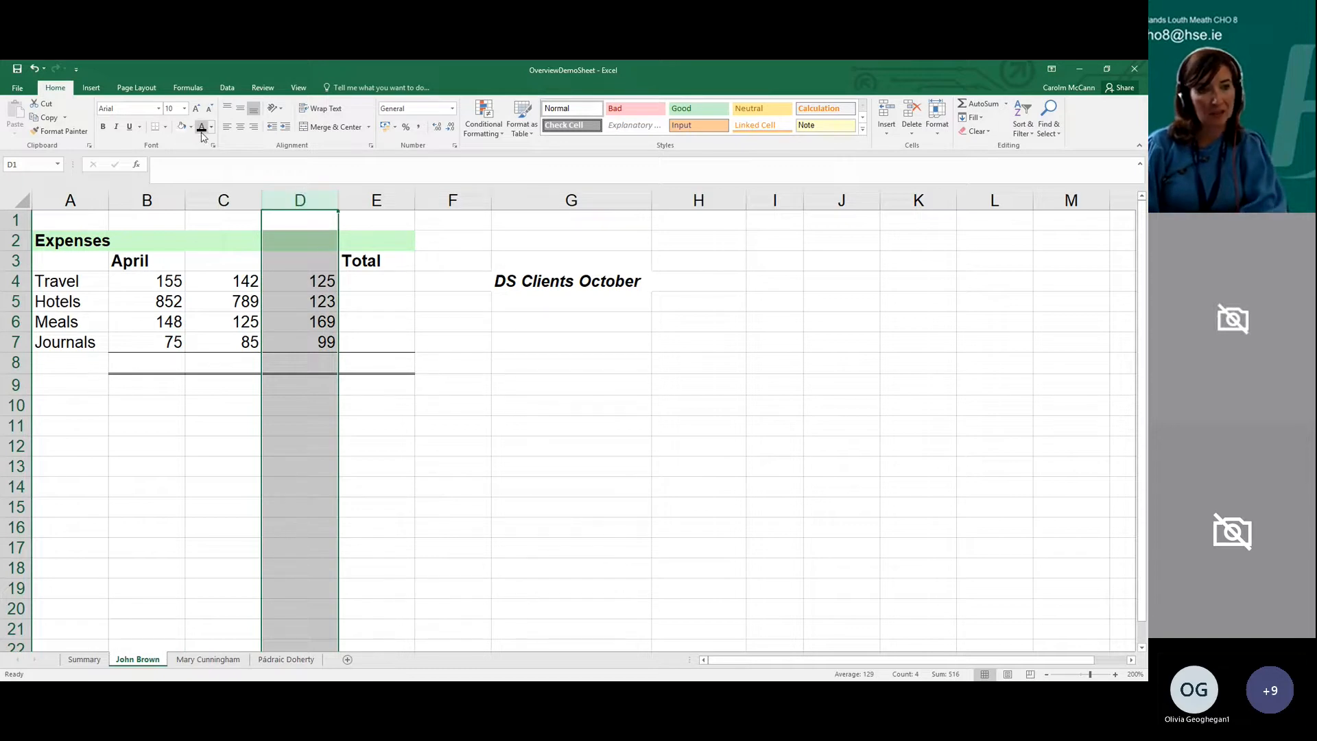
click(303, 401)
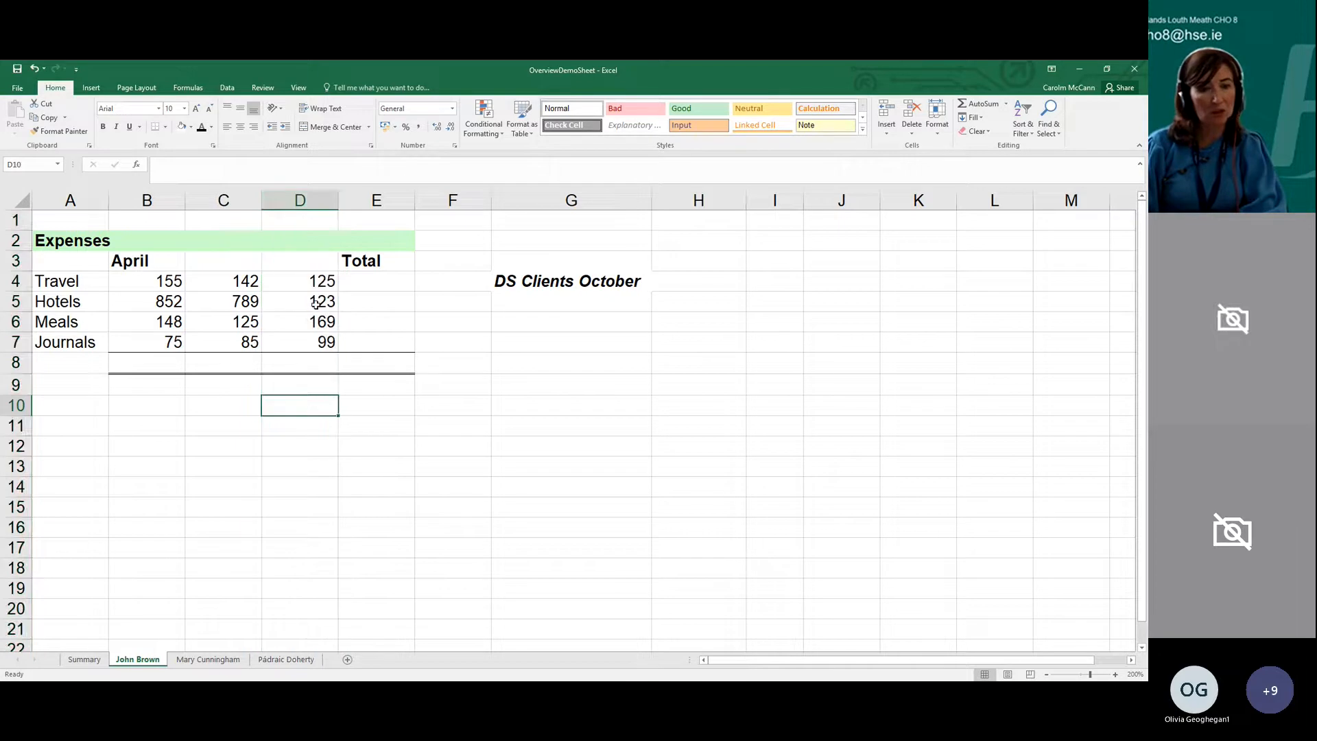
Try All Borders on the whole of column D, and undo the border change
click(300, 200)
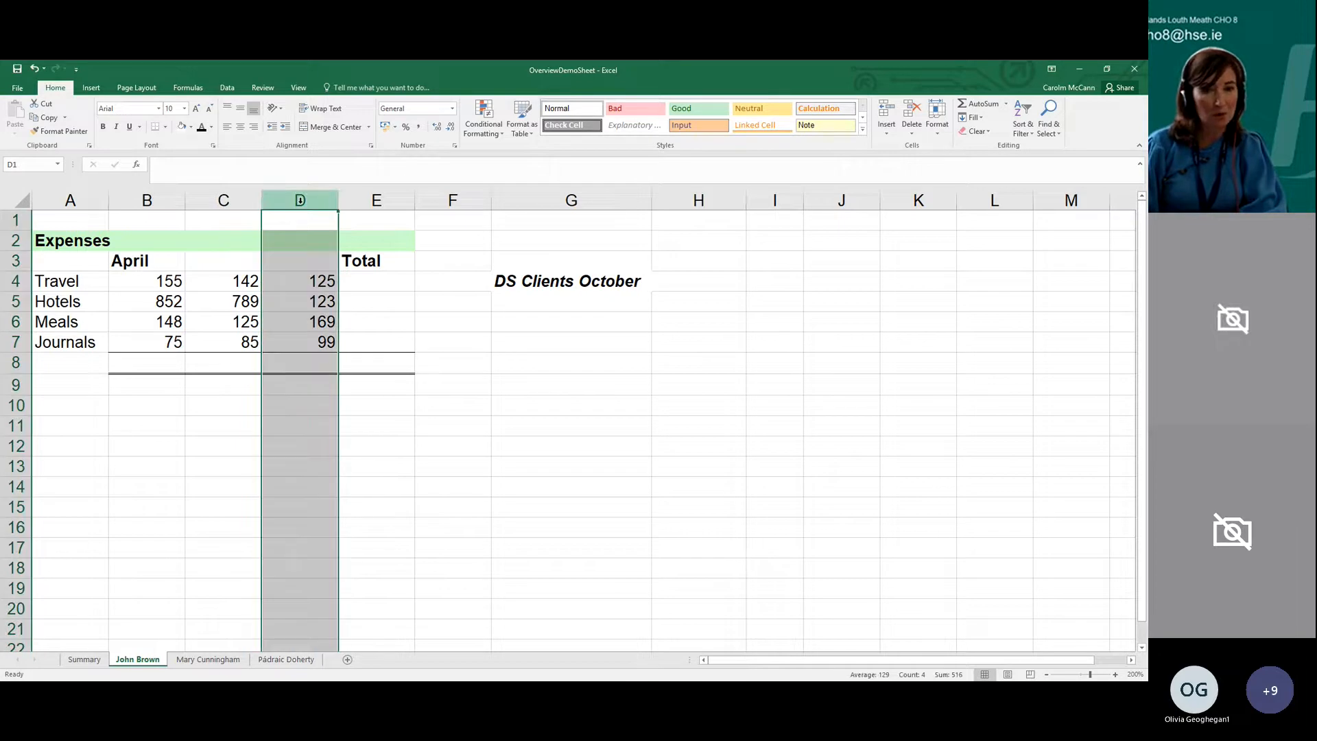
click(164, 126)
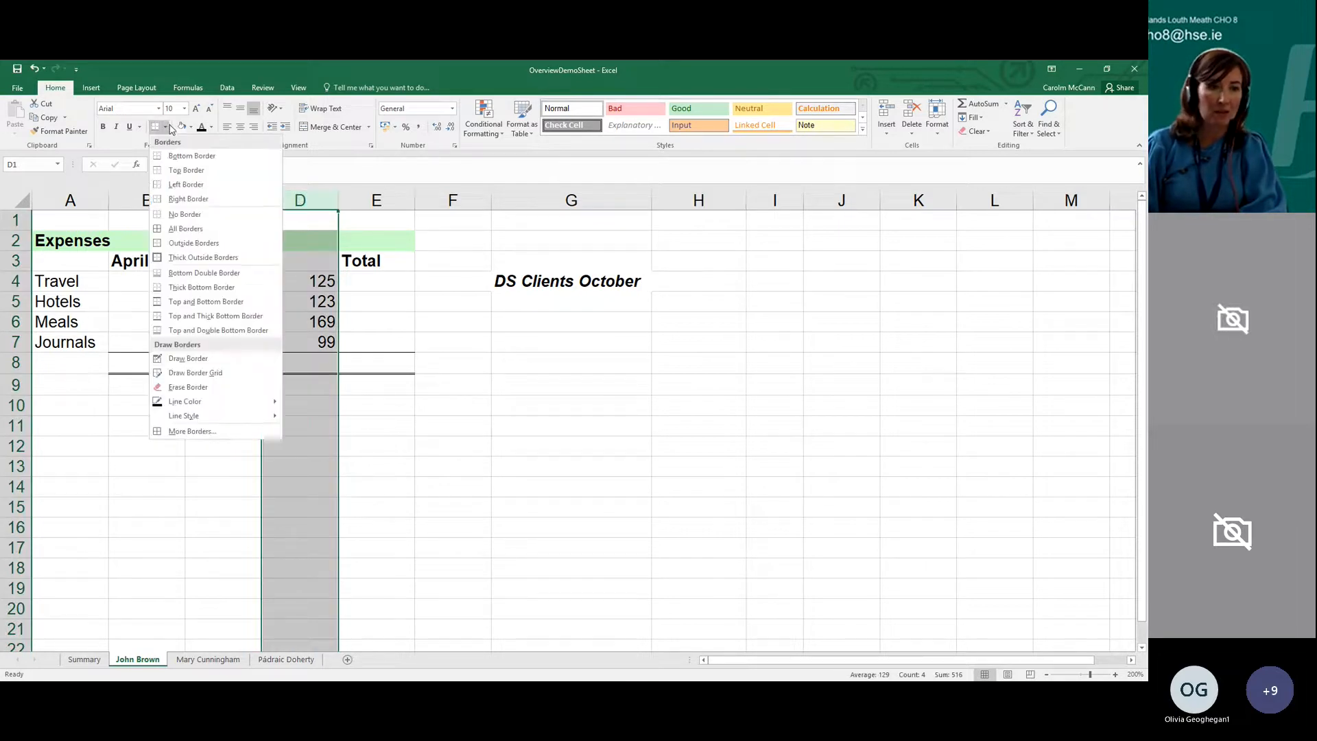
click(185, 232)
click(377, 432)
scroll(377, 432, down, 9)
scroll(376, 432, down, 20)
scroll(374, 459, up, 4)
scroll(375, 459, up, 20)
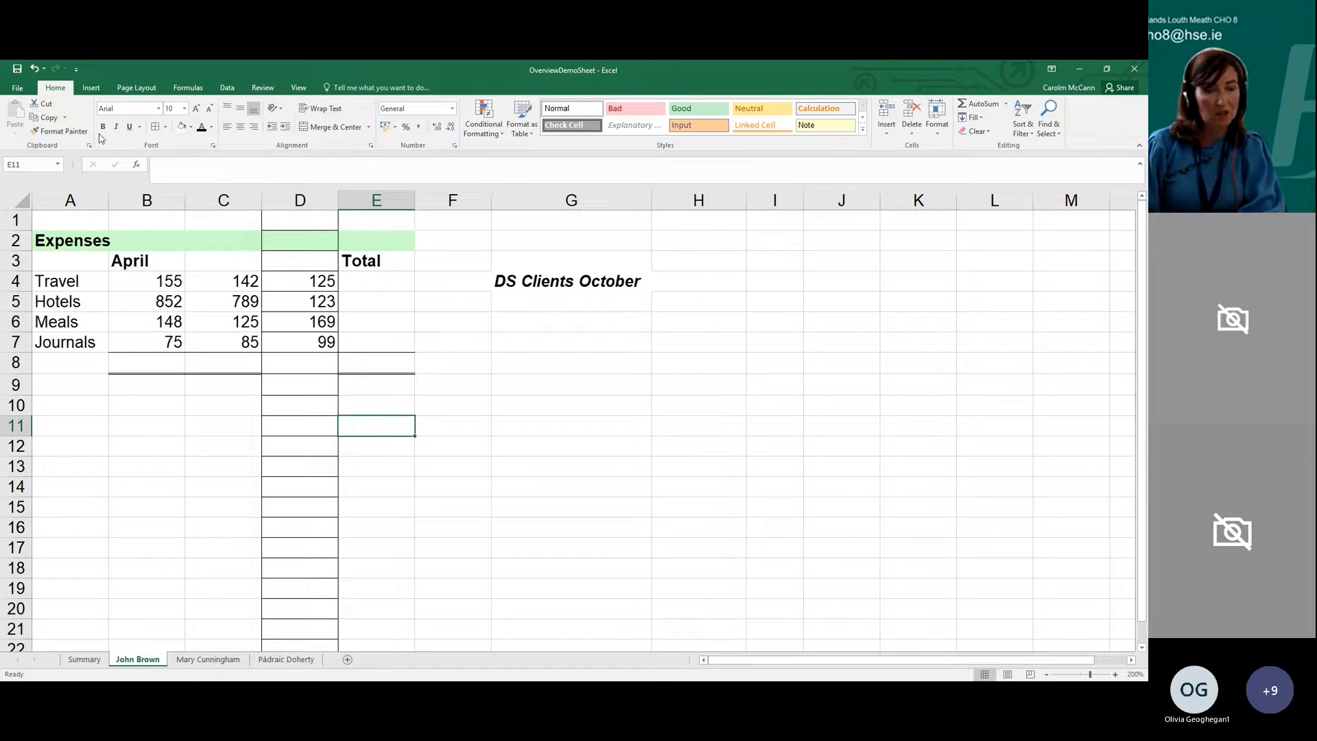
click(35, 69)
click(374, 426)
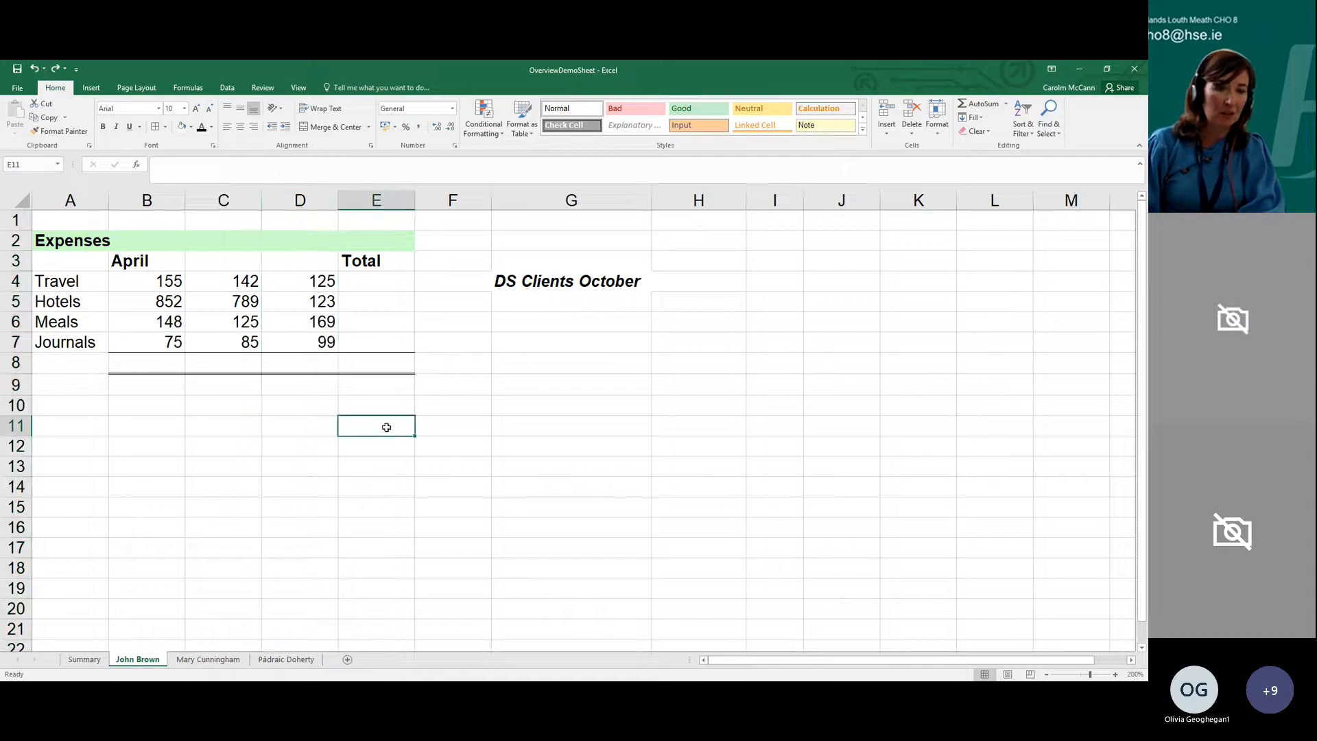
Try All Borders on the entire row 4, and undo the border change
click(20, 284)
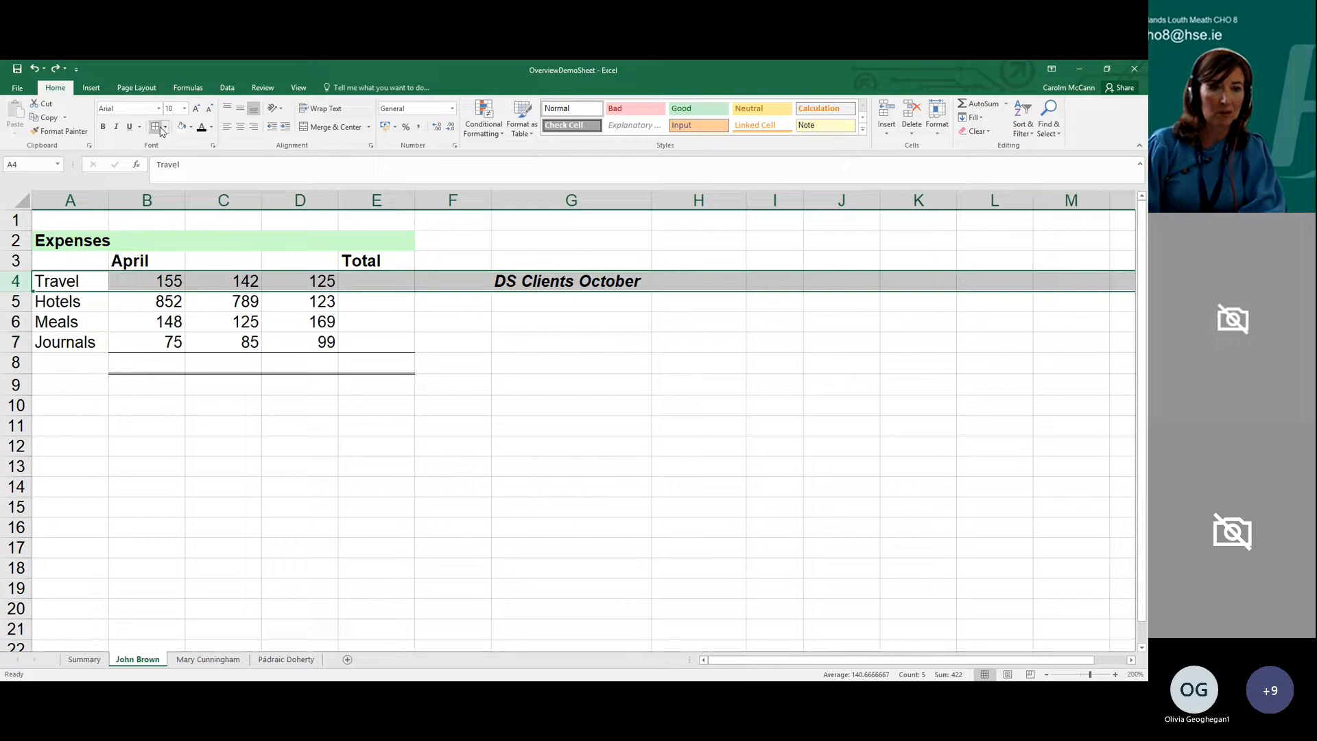
click(465, 364)
drag(833, 670, 793, 673)
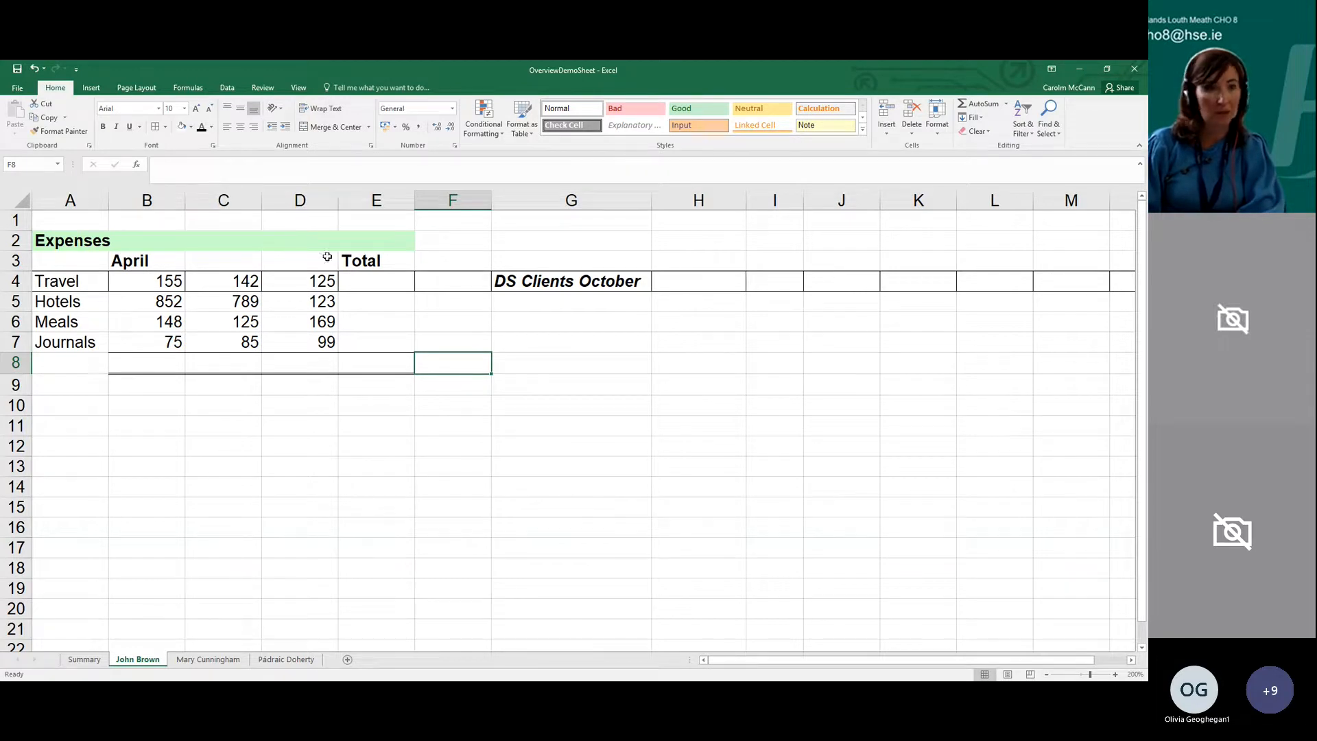
click(35, 69)
click(203, 384)
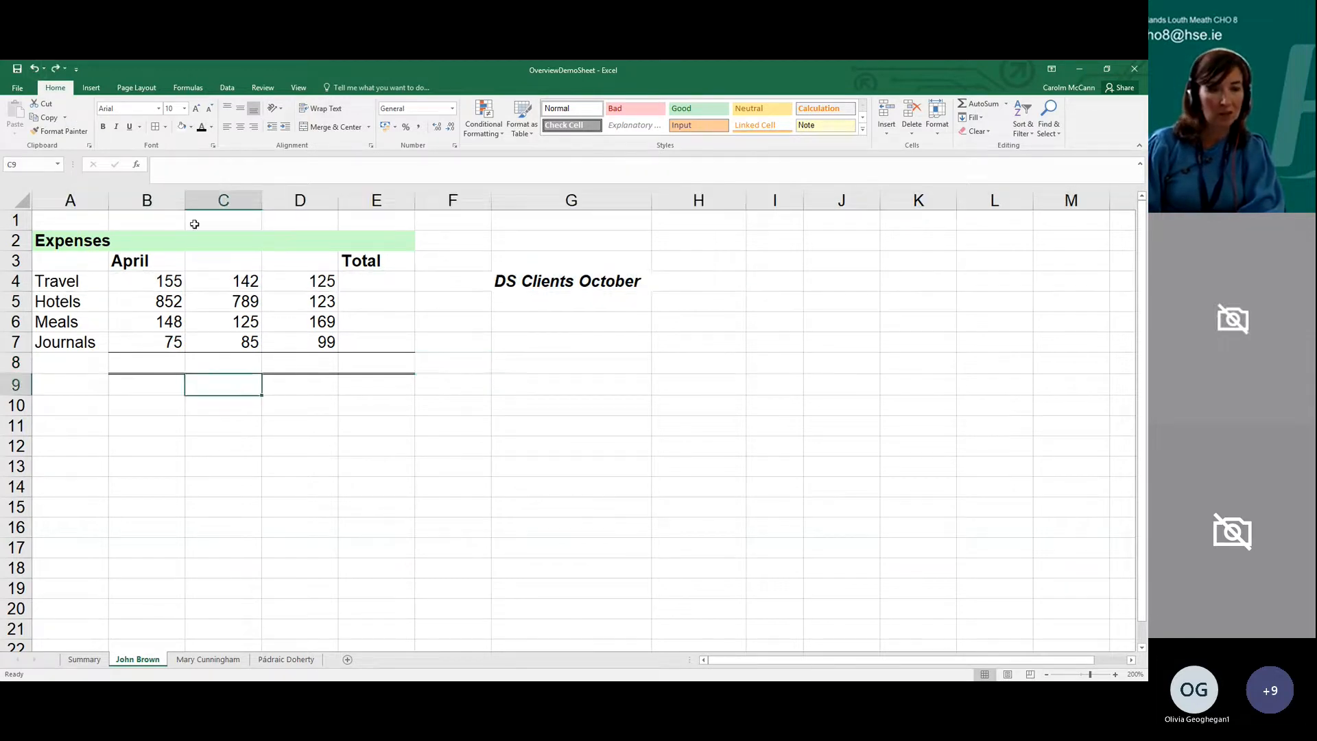
Demonstrate selecting the whole of column C and the cell range A1:G17
click(199, 200)
drag(74, 224, 616, 549)
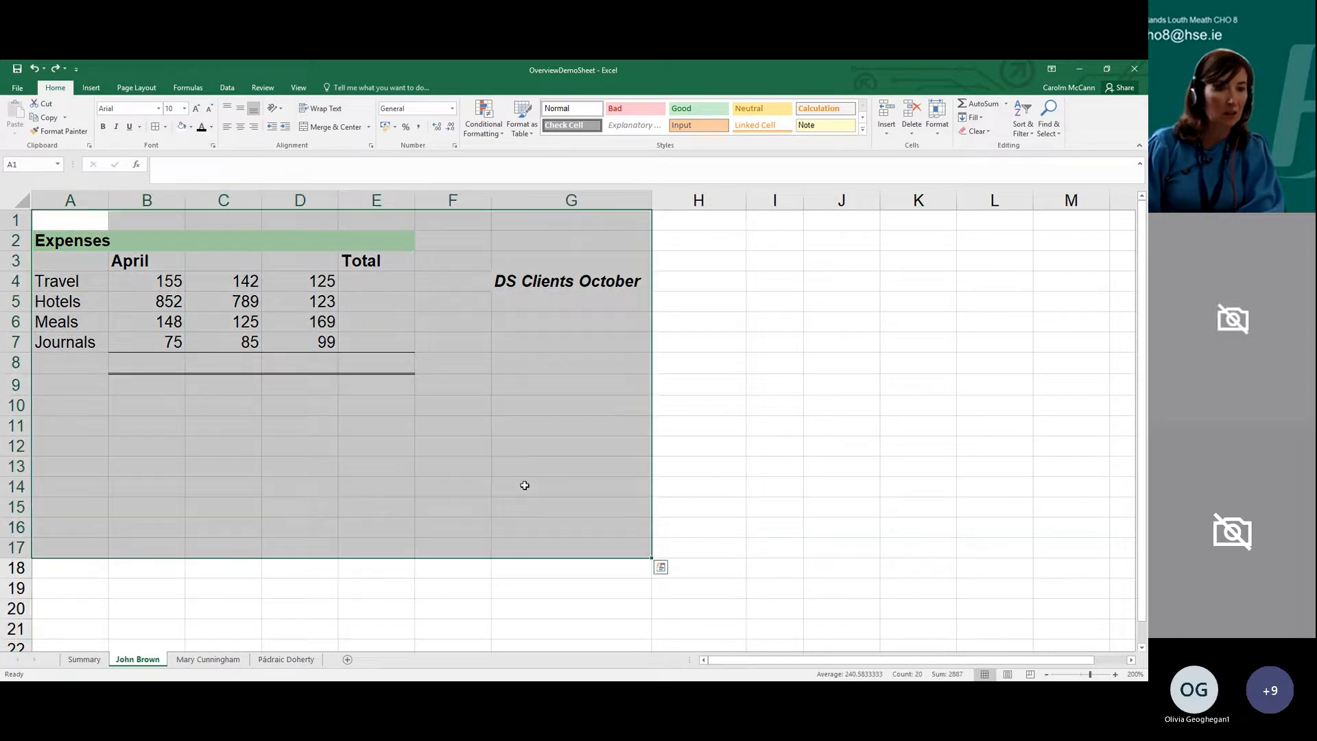
click(289, 429)
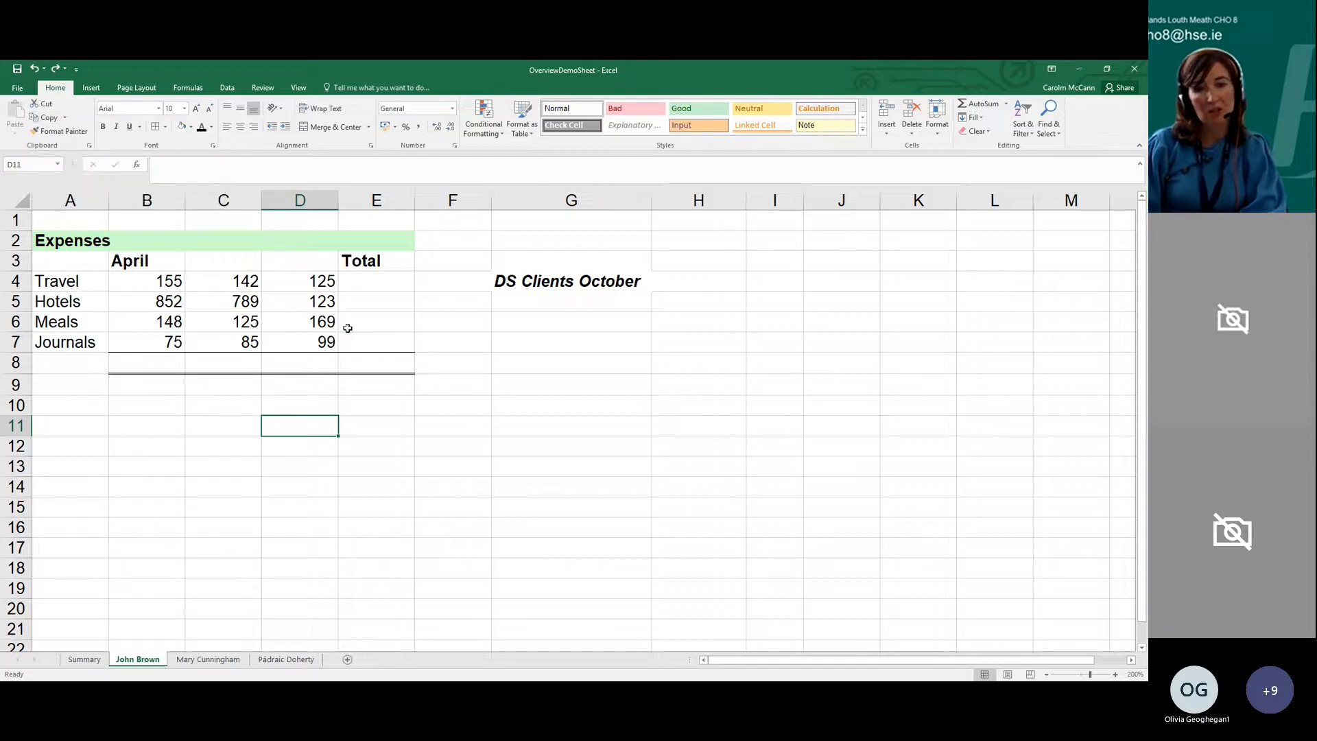
click(583, 399)
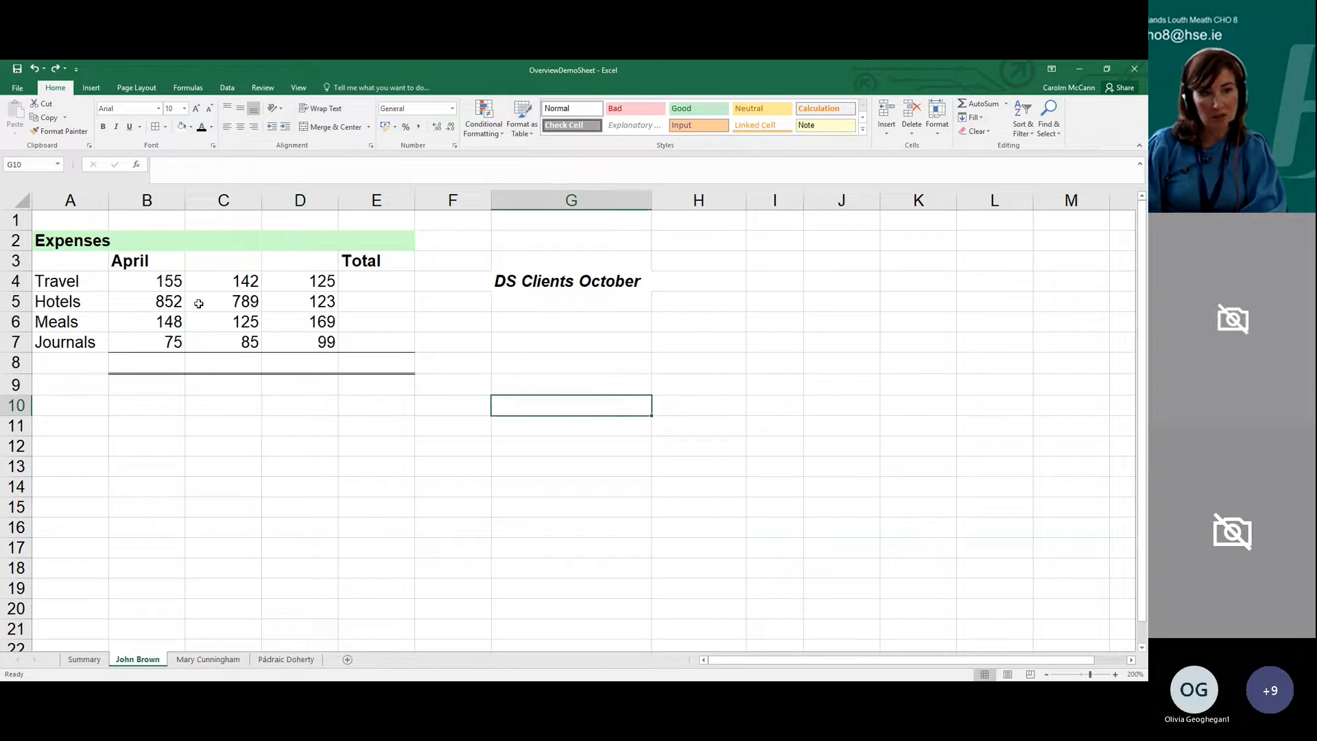
click(63, 131)
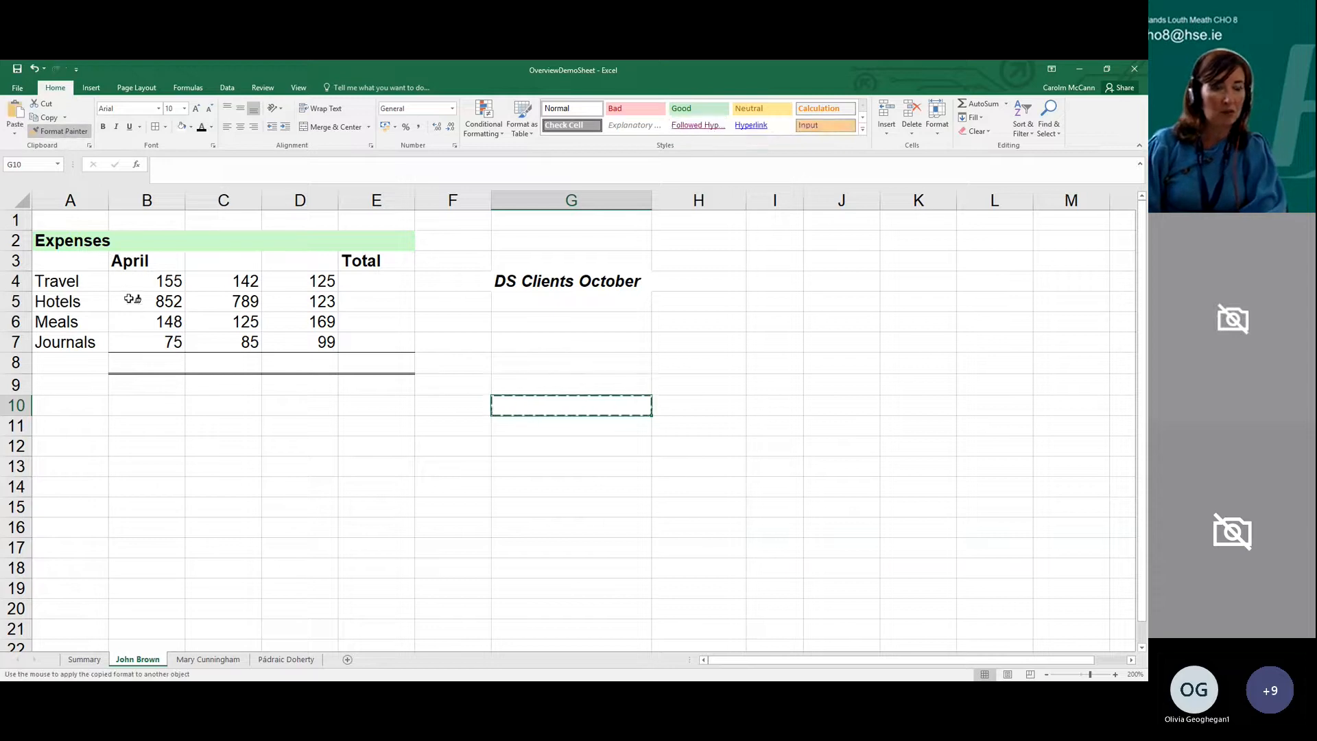
click(68, 136)
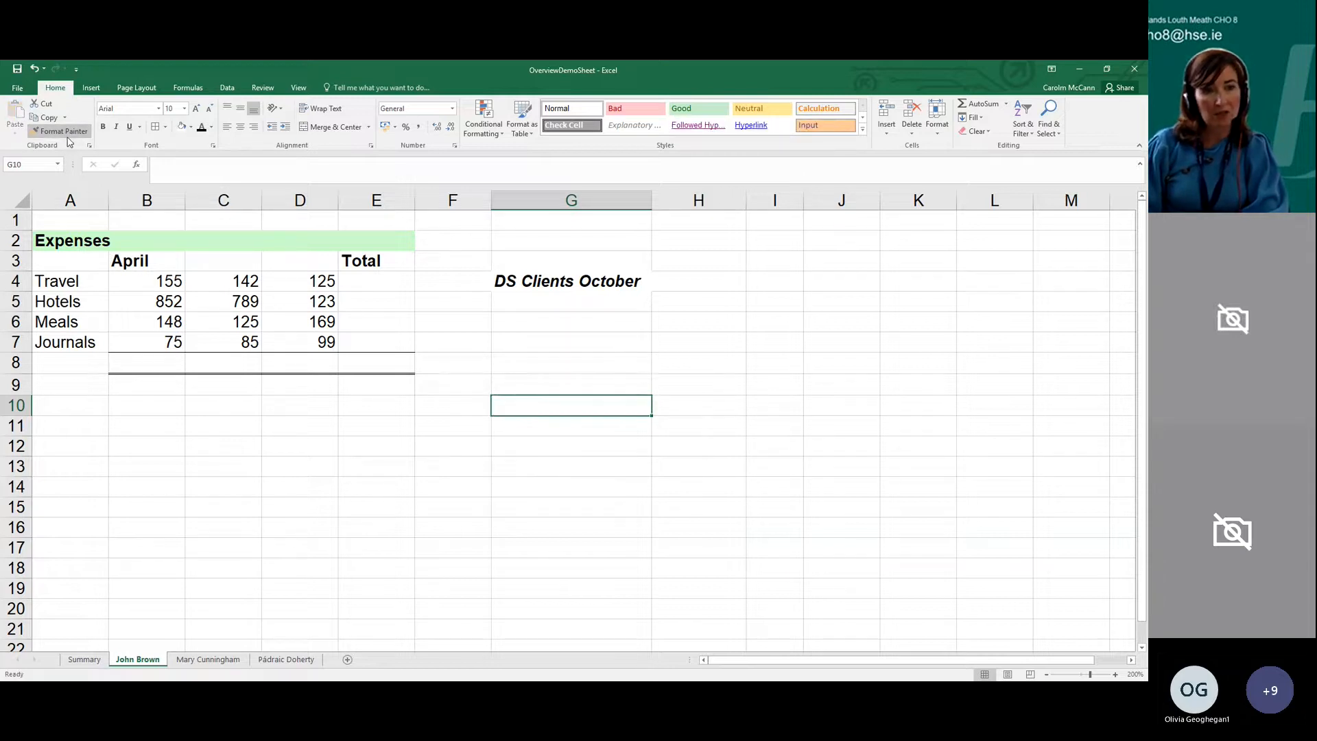
Format the "DS Clients October" text in G4 with a blue font colour and a light orange fill
click(525, 280)
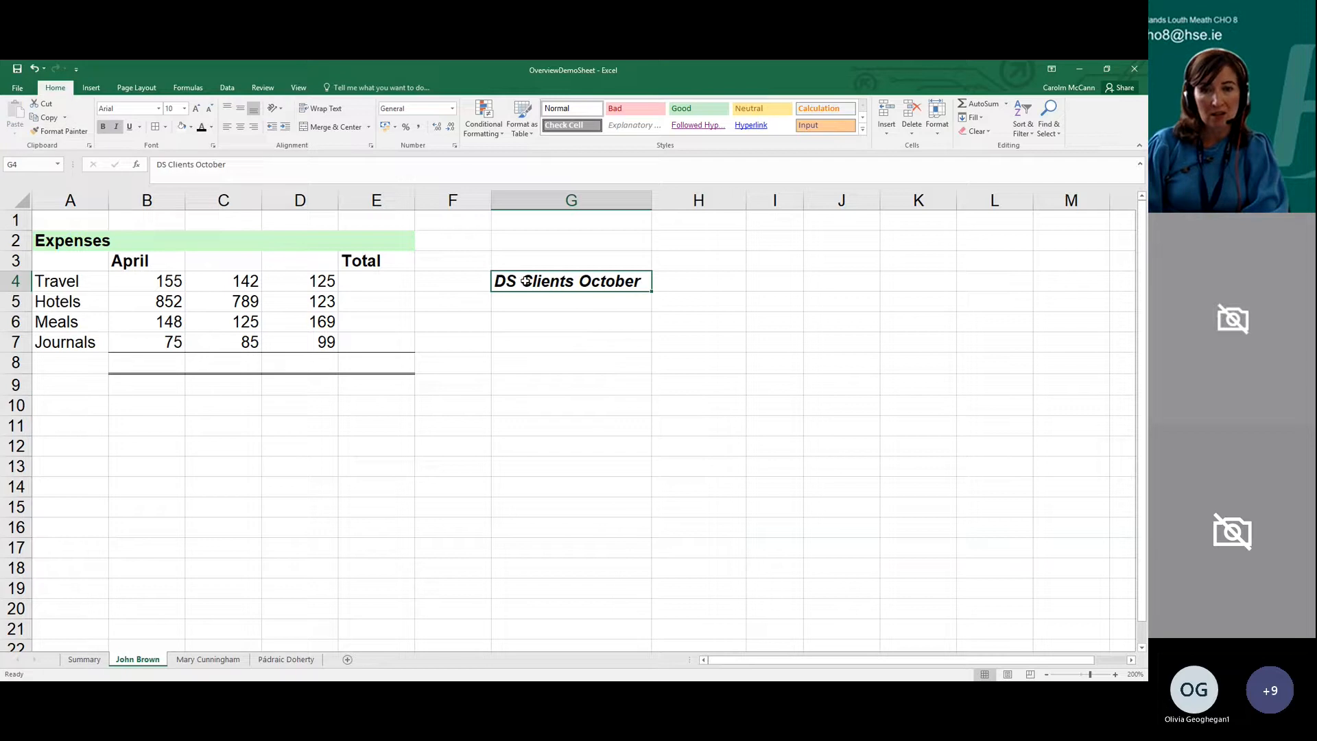
click(213, 127)
click(231, 190)
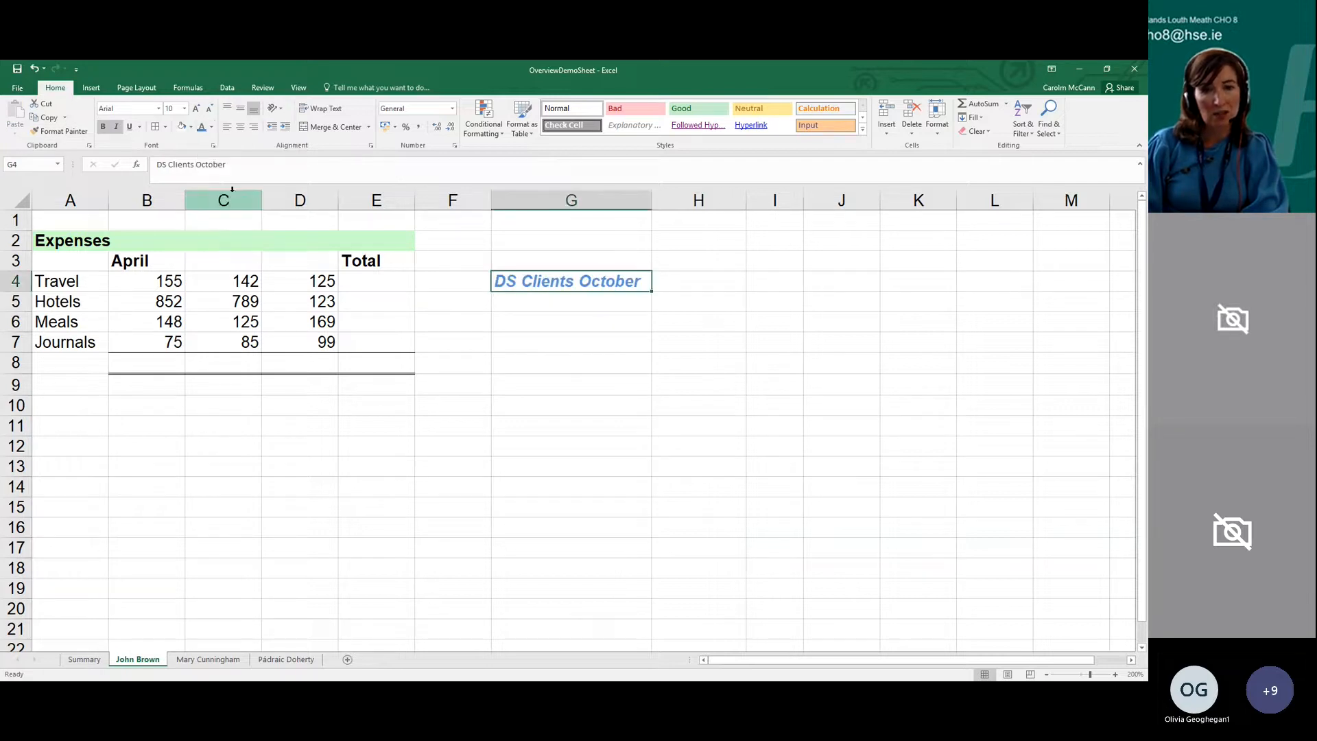
click(191, 127)
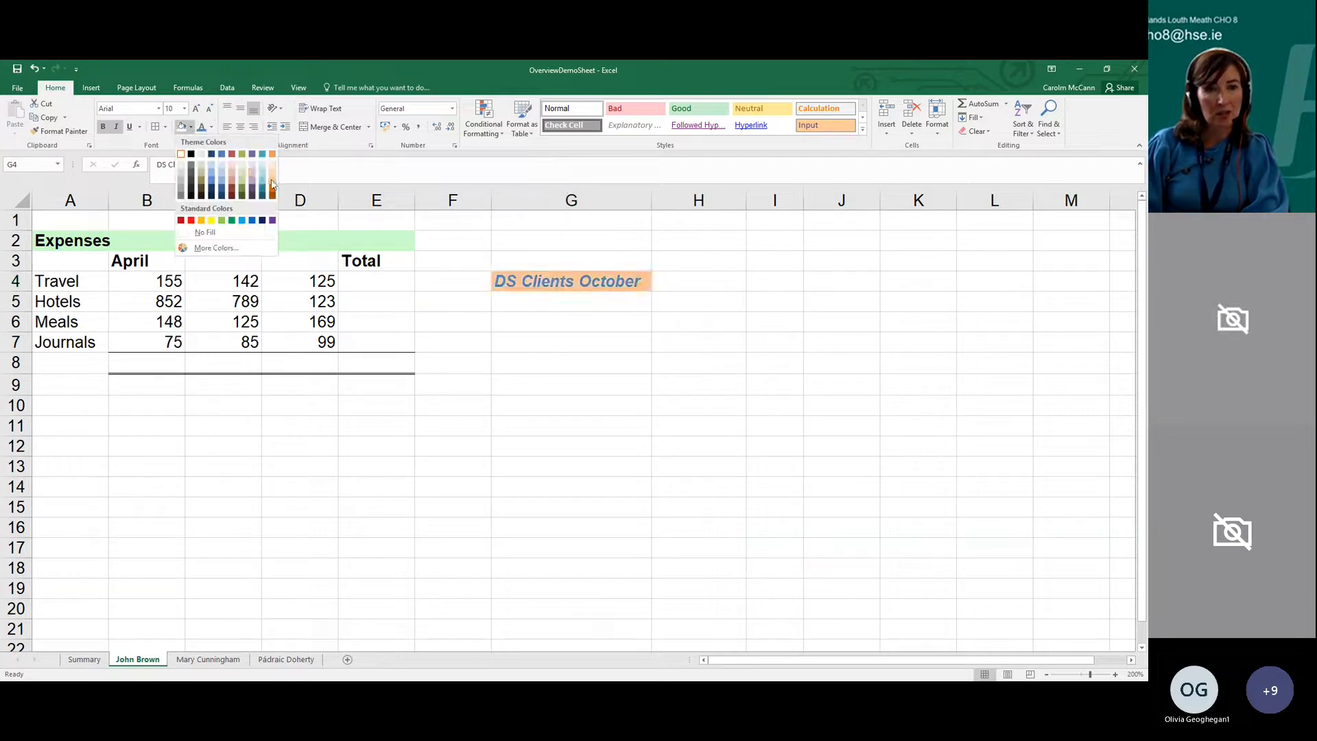
click(237, 180)
click(553, 336)
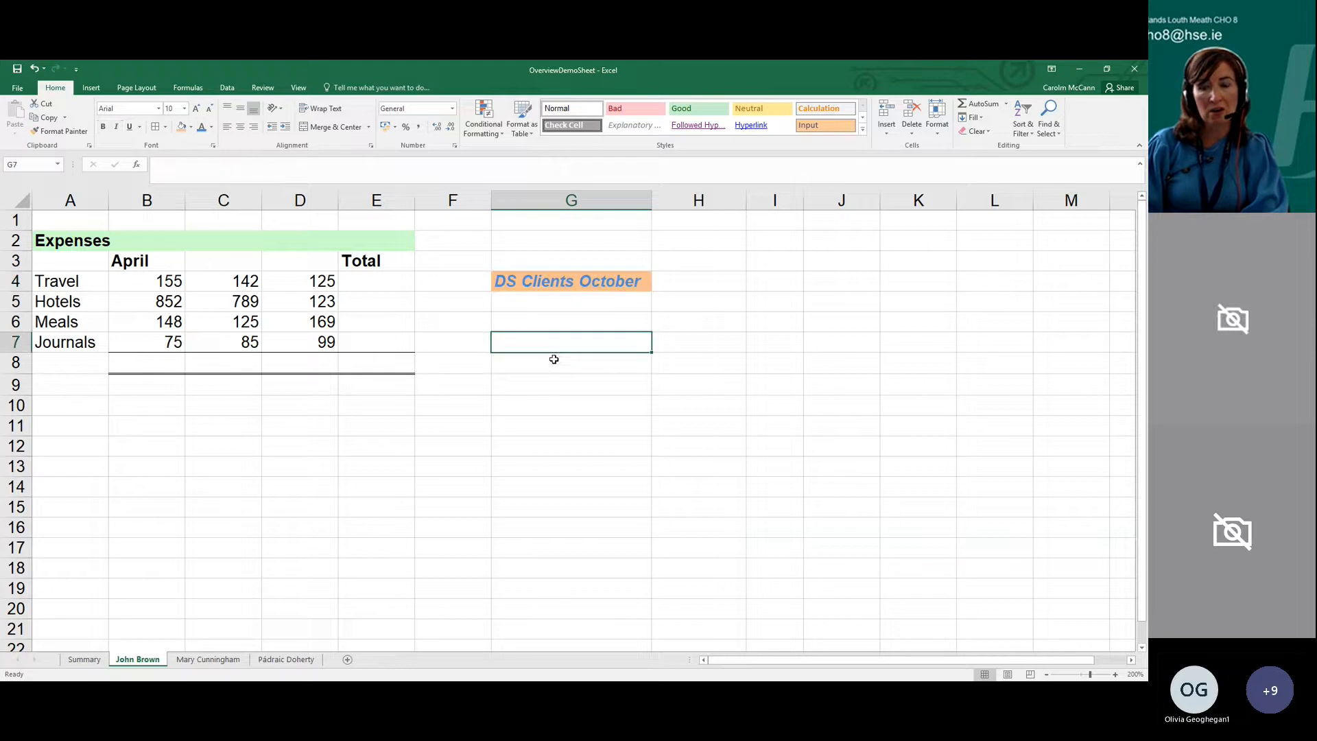
Copy the formatting of G4 onto the "Total" heading in E3 with Format Painter
click(549, 284)
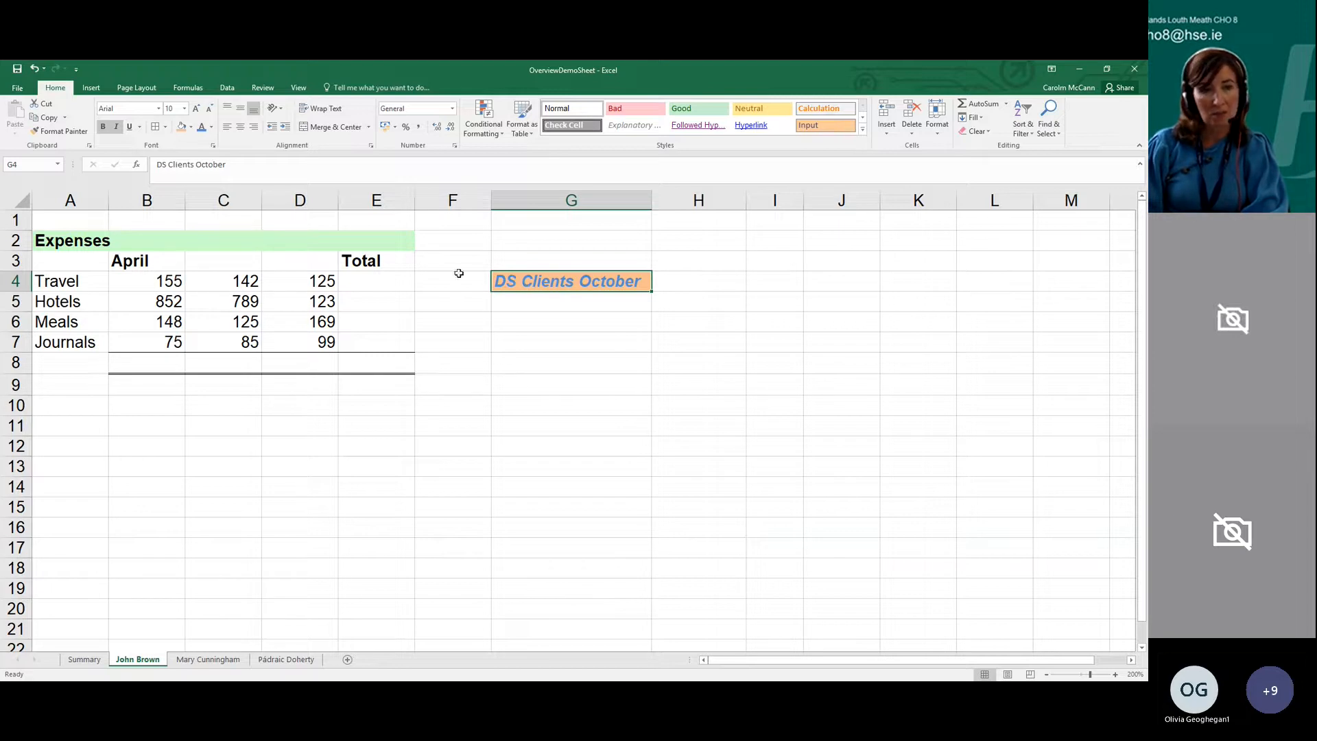
click(58, 132)
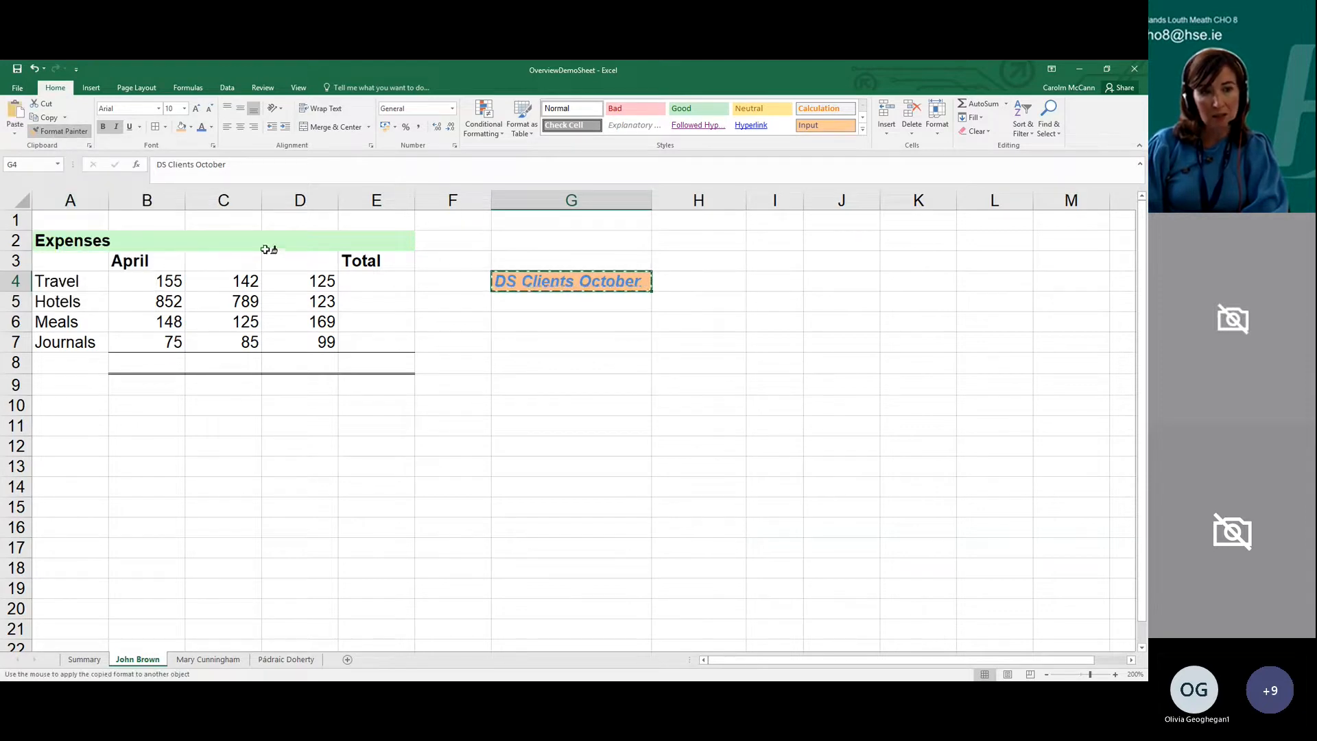
click(377, 261)
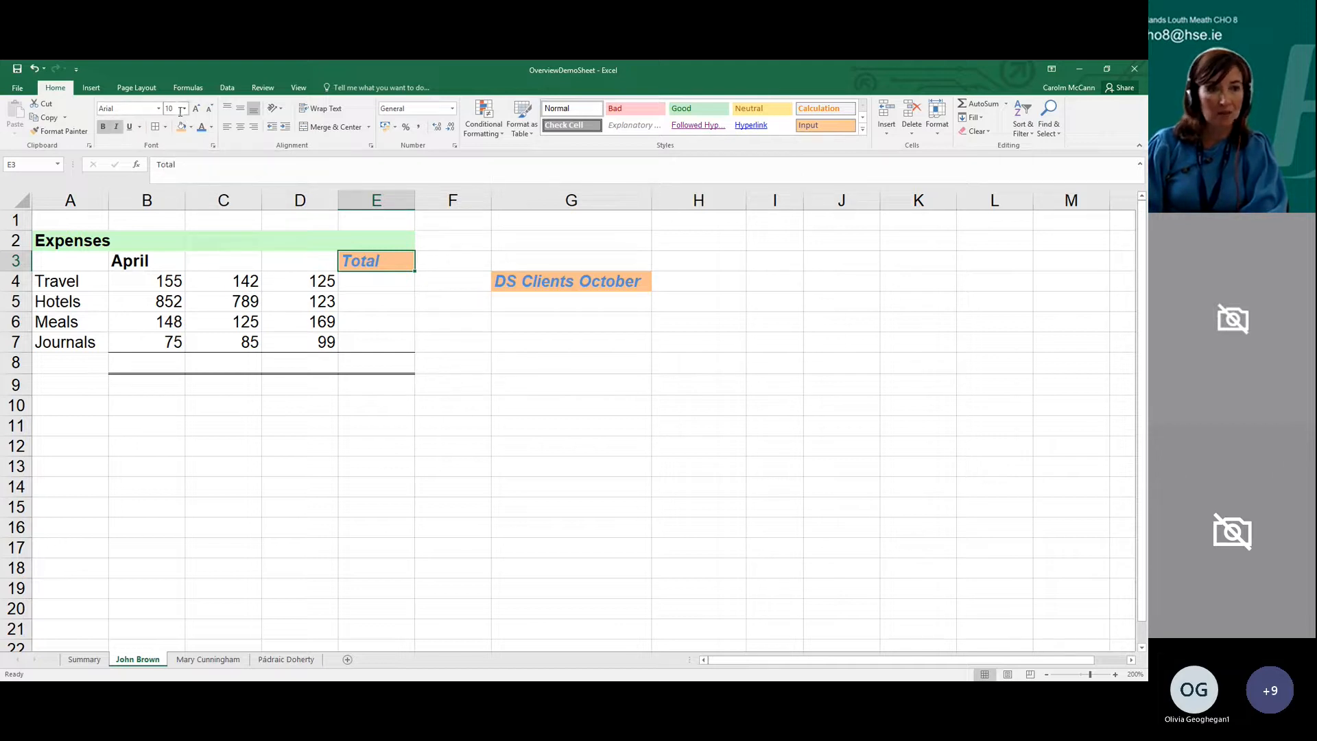
click(217, 240)
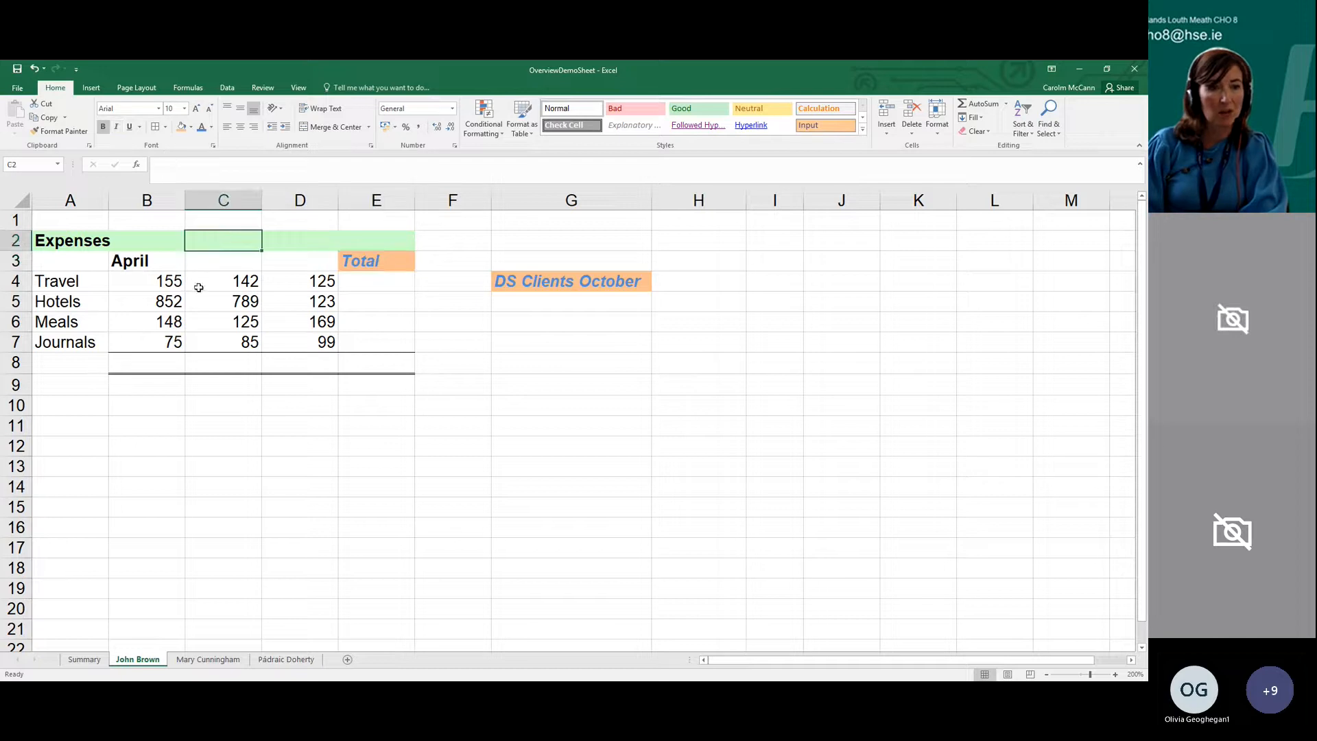
Change the font of the "Expenses" heading in A2 to Arial Narrow
click(100, 250)
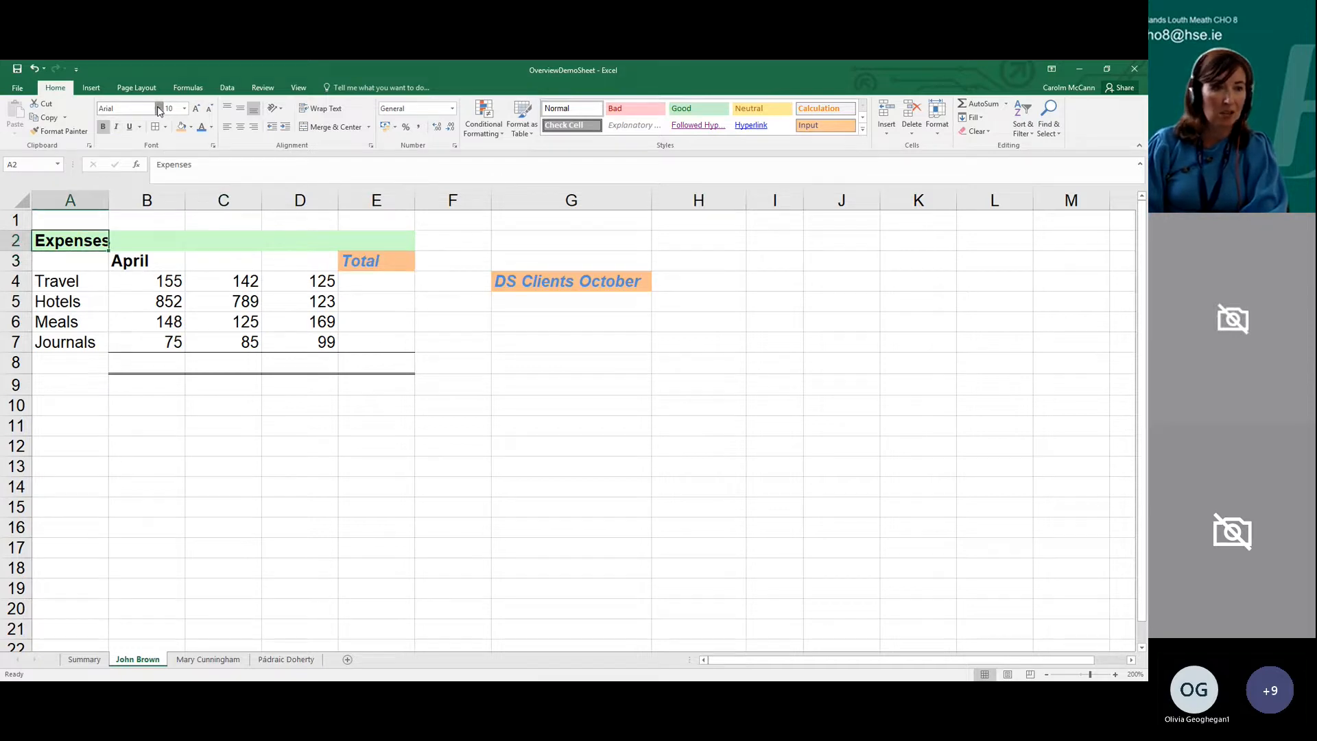
click(158, 108)
click(156, 232)
click(176, 246)
click(87, 243)
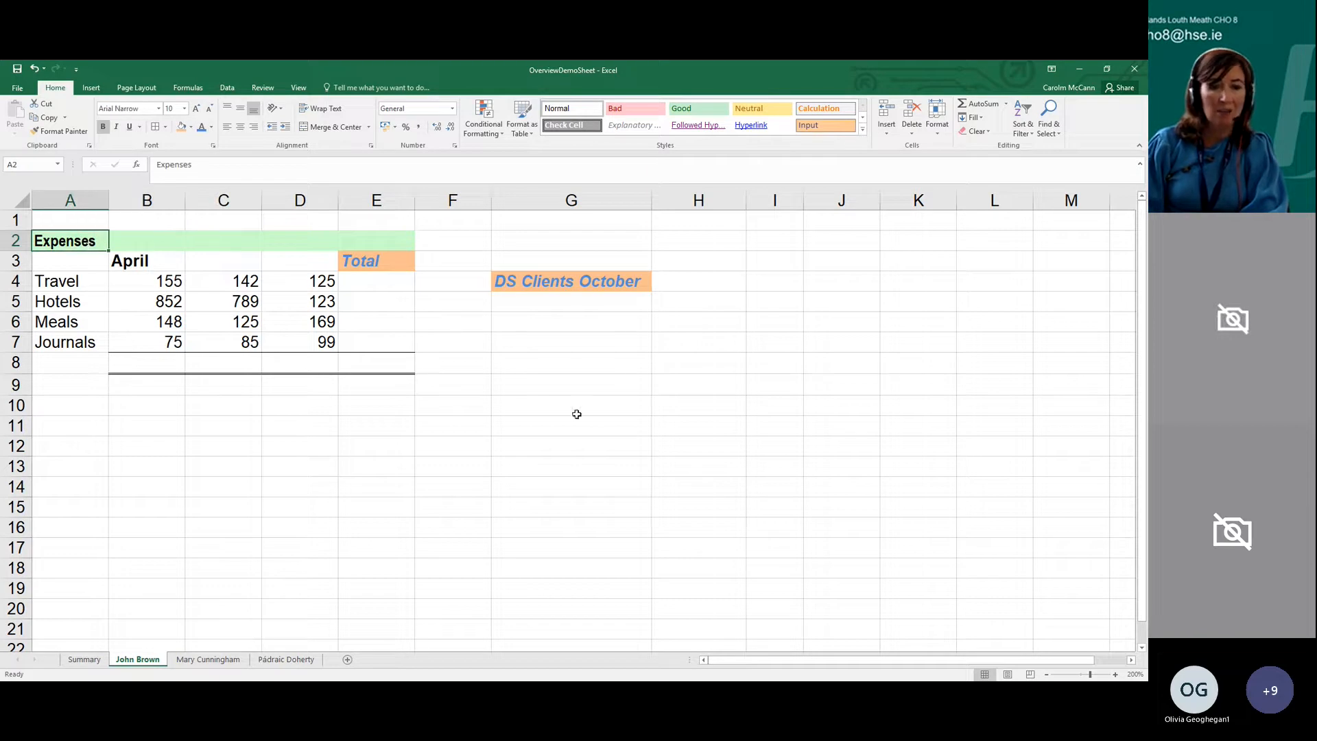
click(590, 343)
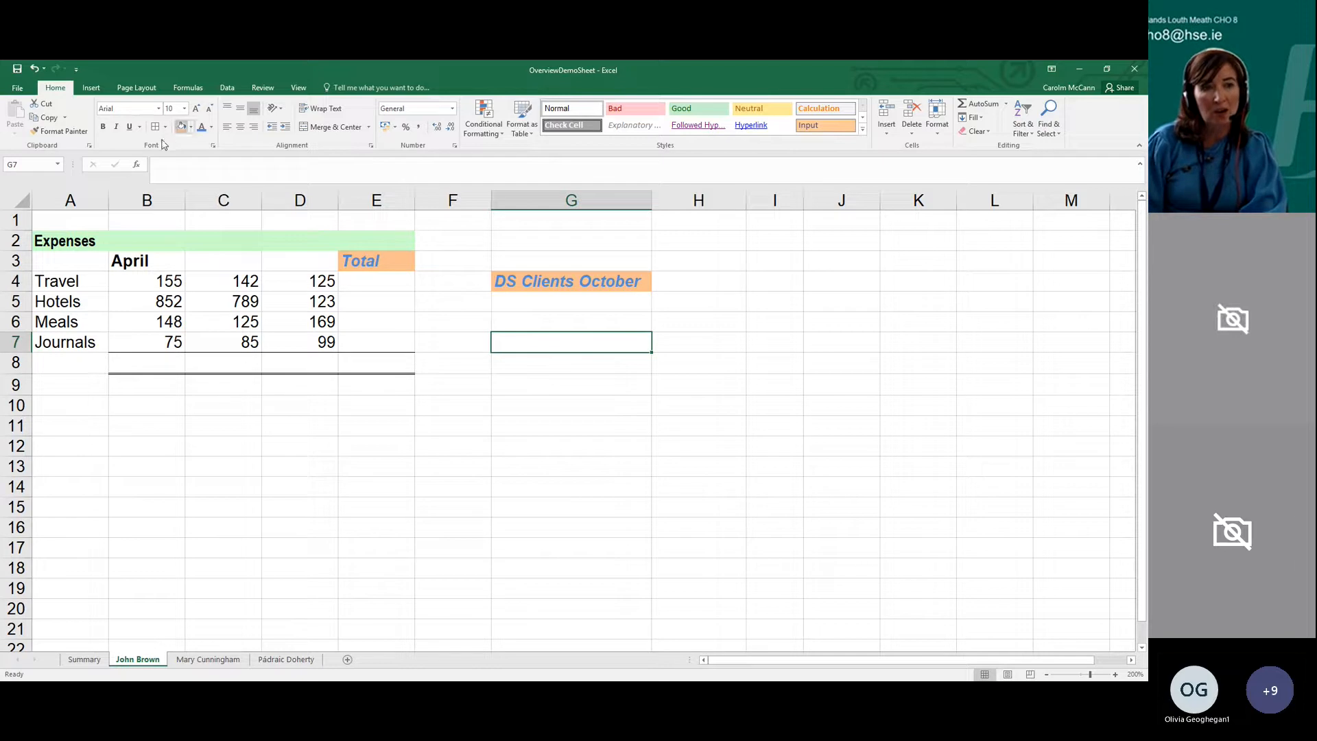
Try larger and smaller font sizes on the "Expenses" heading in A2, finishing at size 18
click(78, 241)
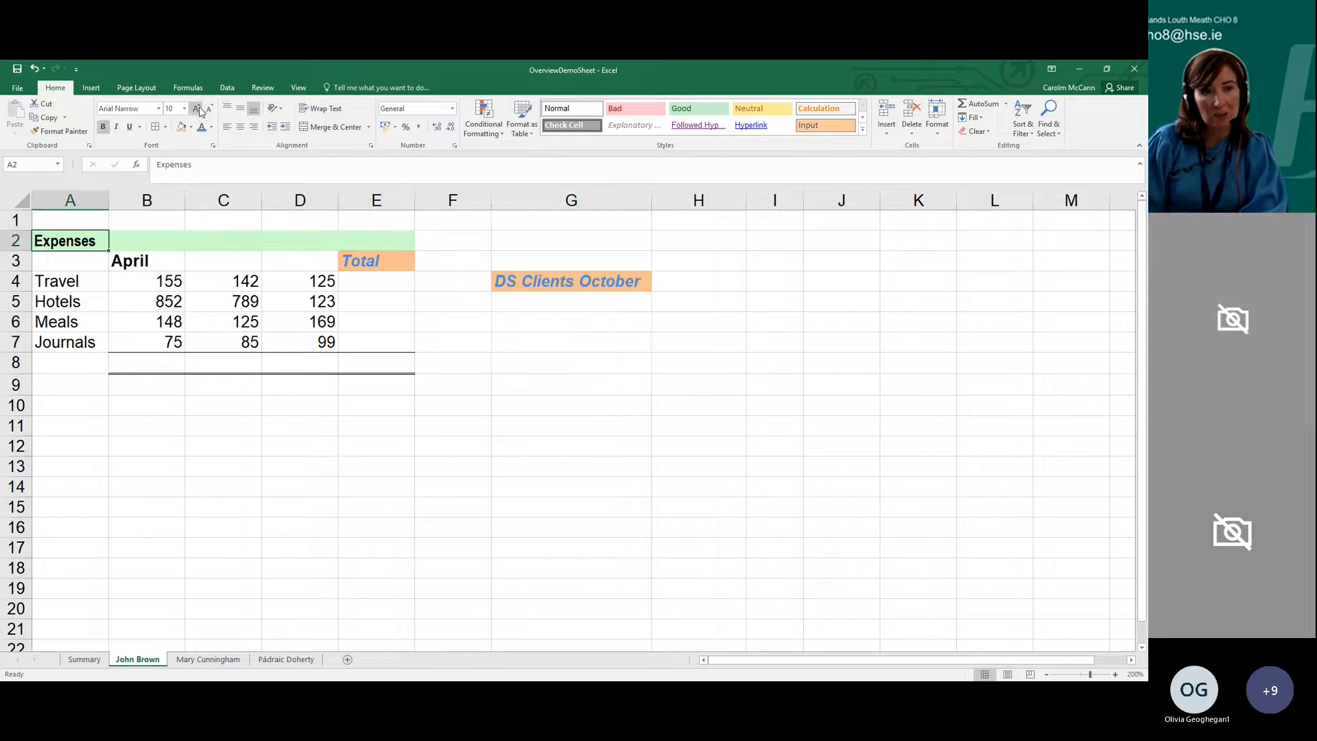
click(196, 114)
click(197, 113)
click(197, 113)
click(197, 113)
click(196, 114)
click(196, 113)
click(197, 113)
click(196, 113)
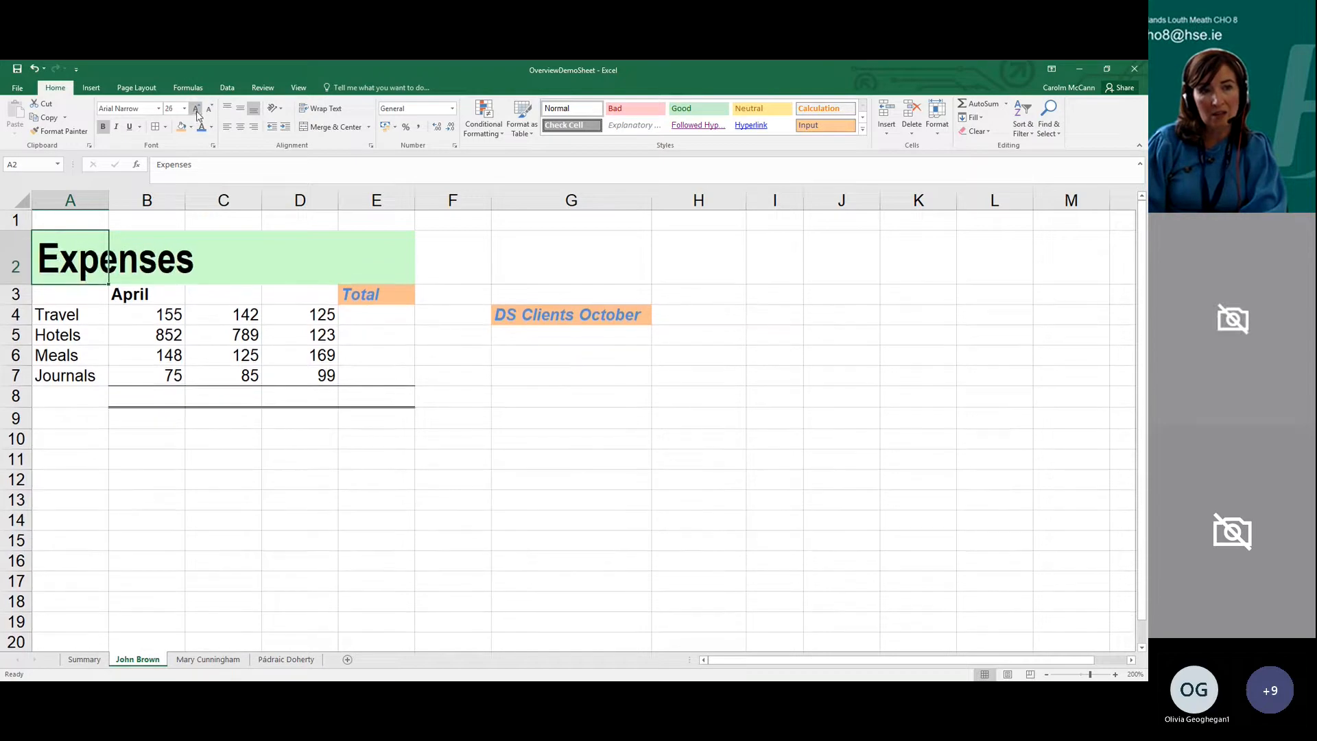
click(210, 110)
click(210, 110)
click(209, 110)
click(210, 110)
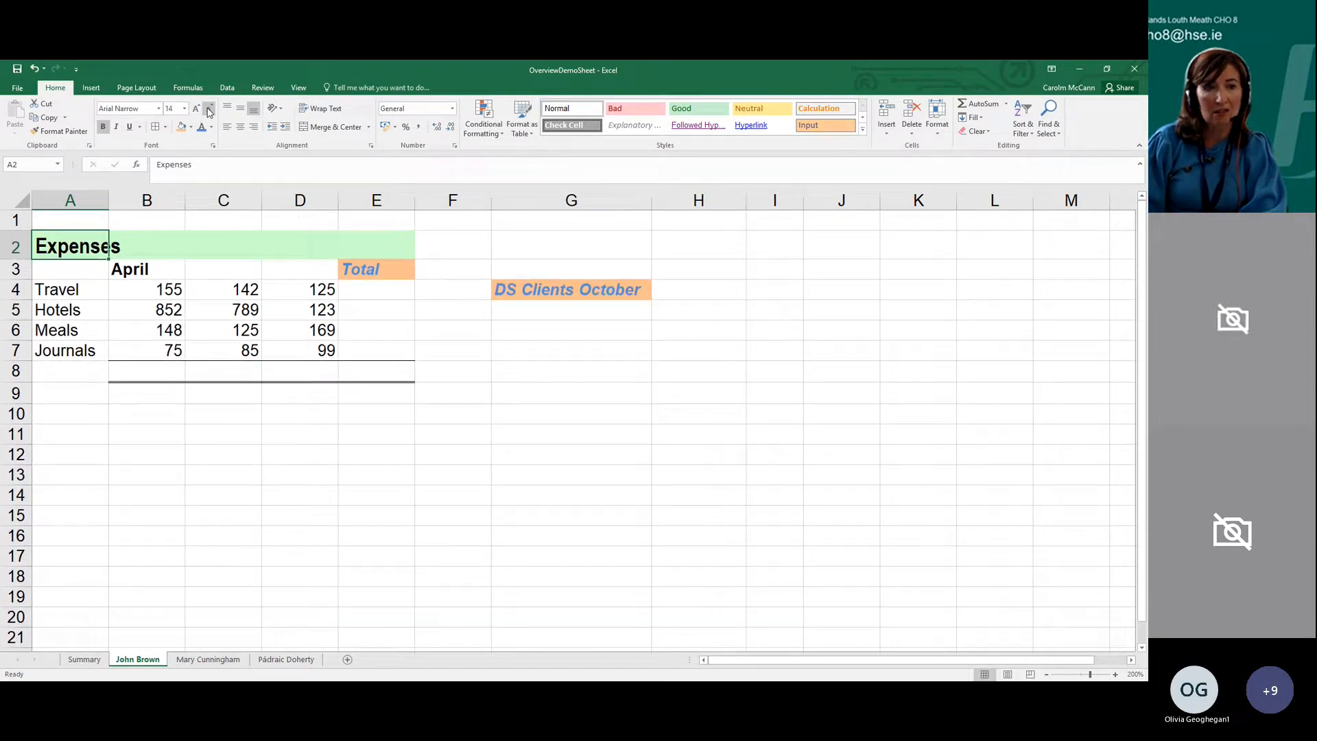
click(198, 111)
click(197, 112)
click(198, 111)
click(198, 111)
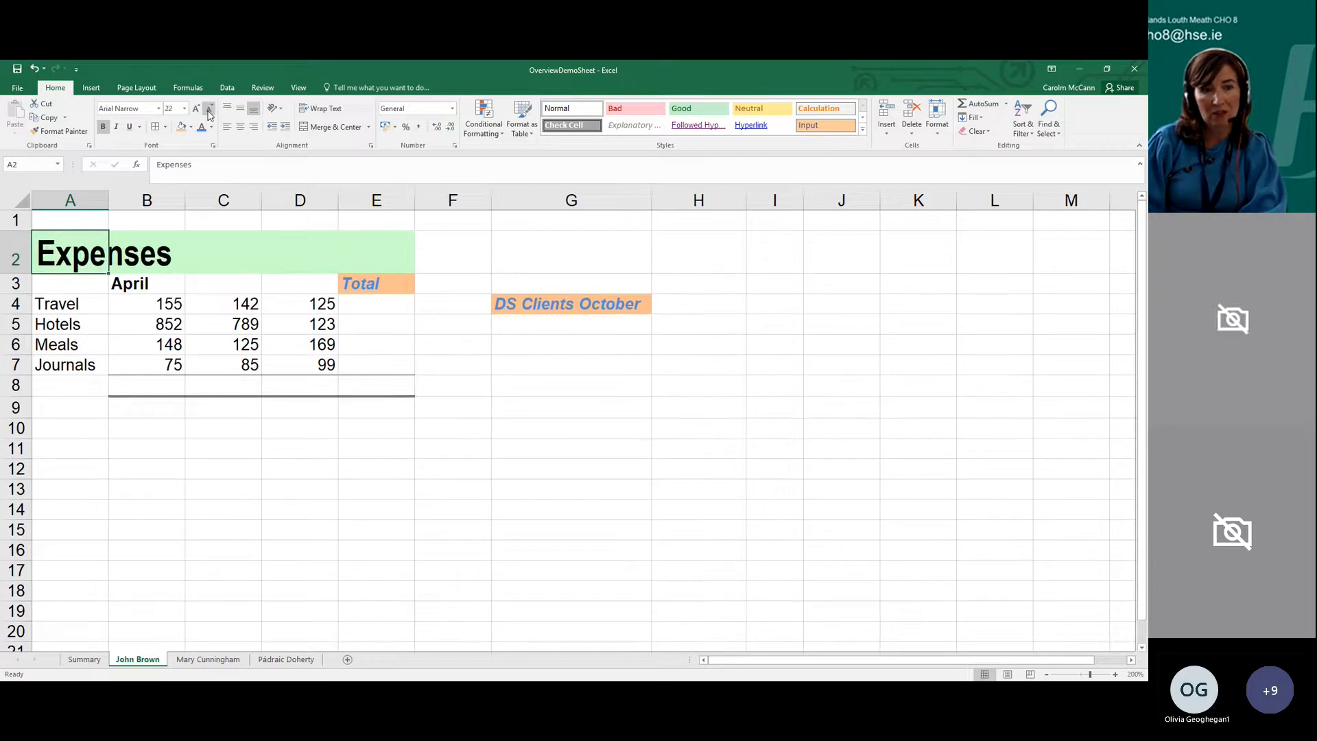
click(210, 113)
click(210, 113)
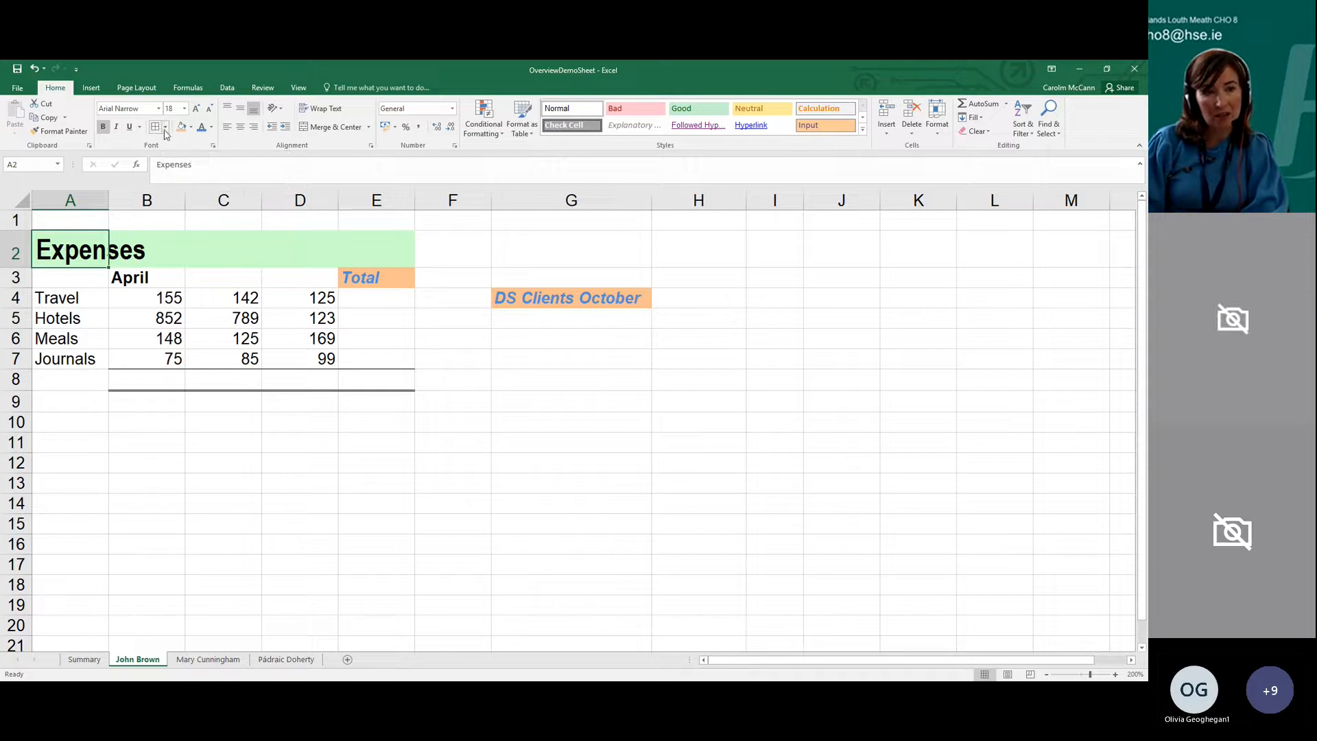
Select B8:E8 to point out its borders and look through the available border styles
click(197, 337)
drag(144, 383, 388, 382)
click(308, 423)
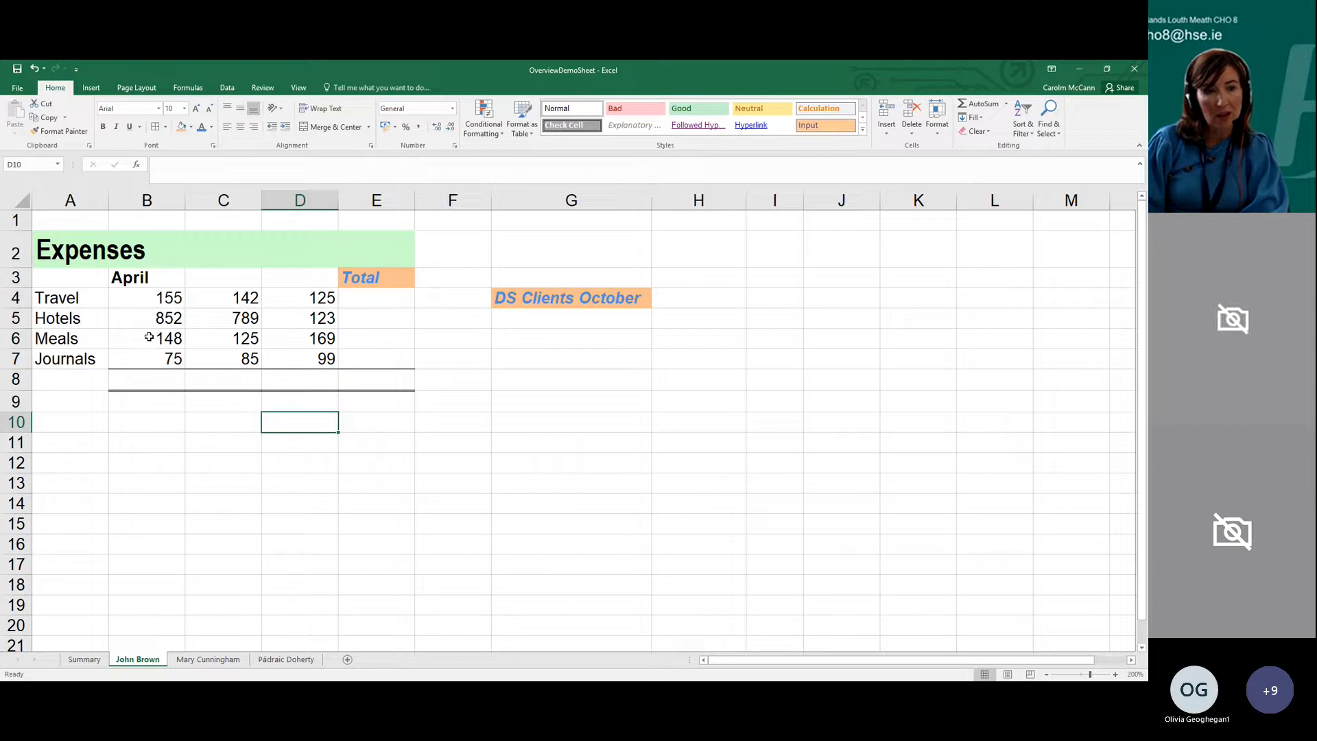
click(165, 127)
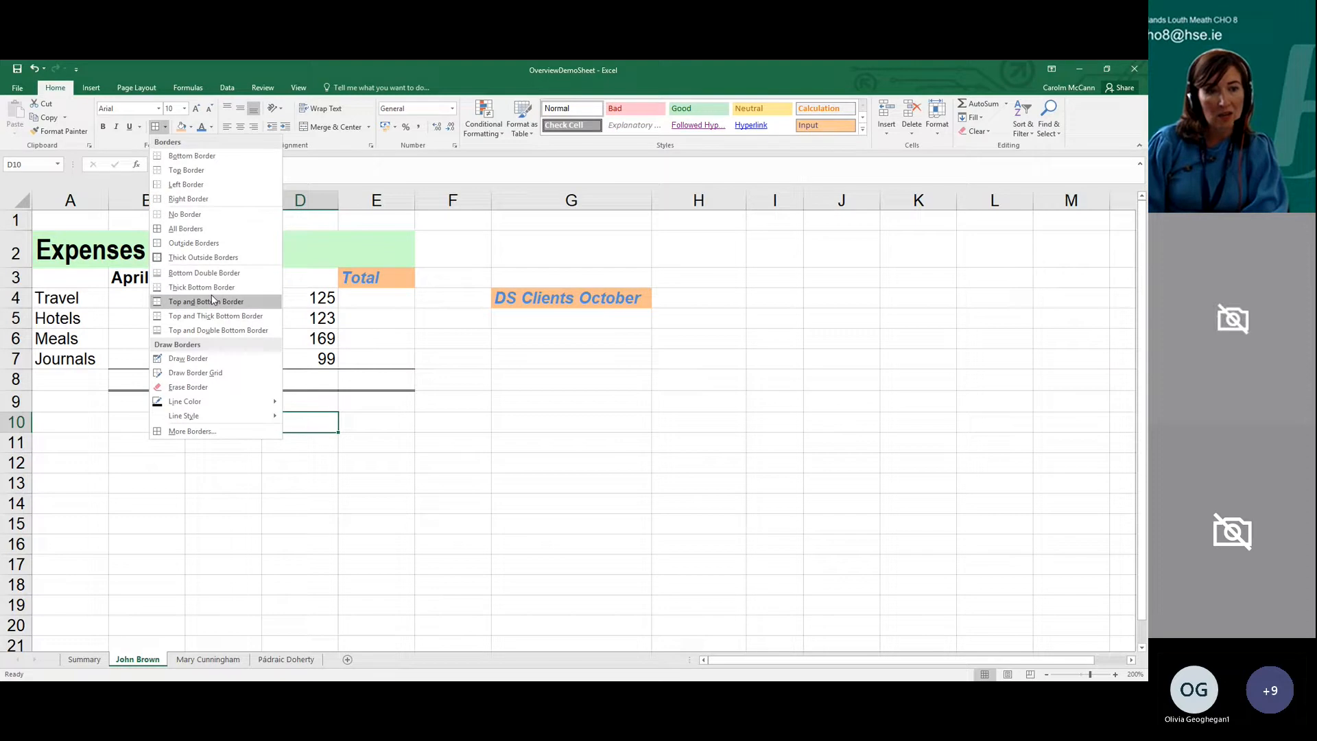
click(368, 408)
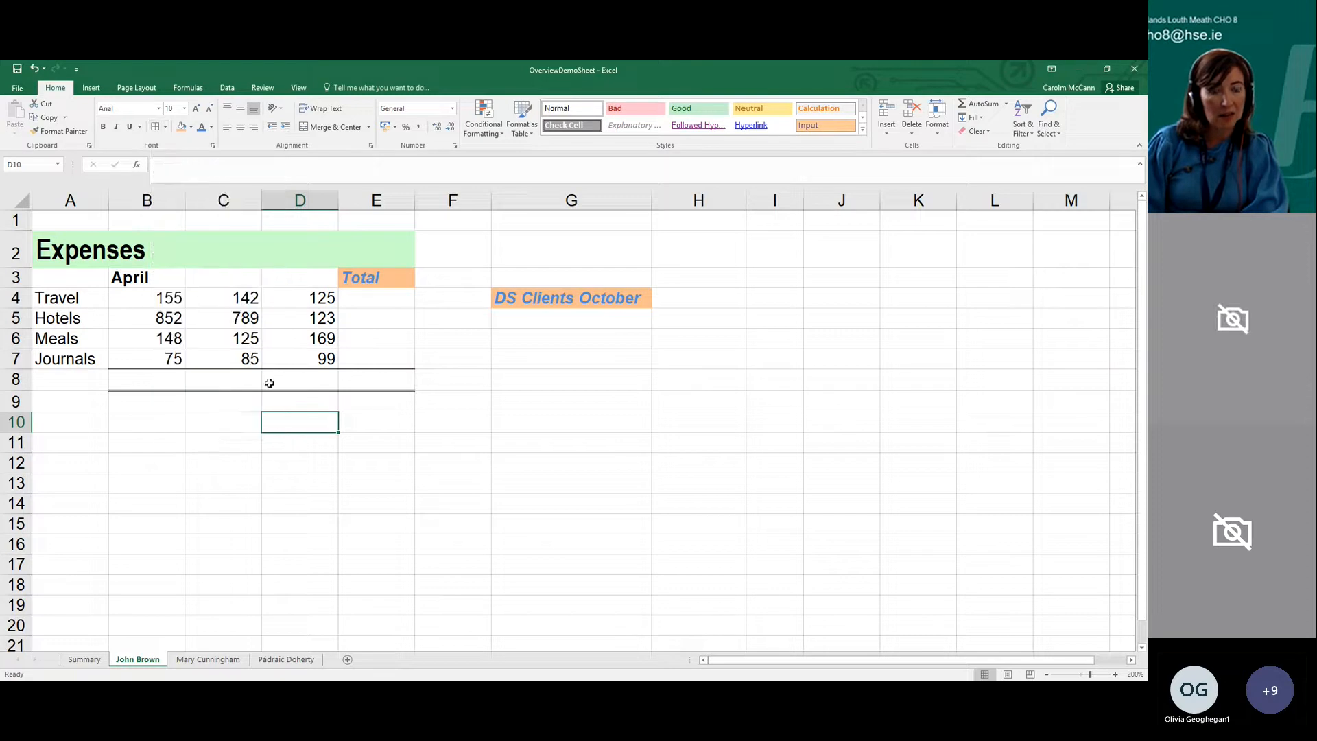
Clear the borders from B8:E8 and put an outside border around the range
drag(117, 374, 380, 380)
click(165, 127)
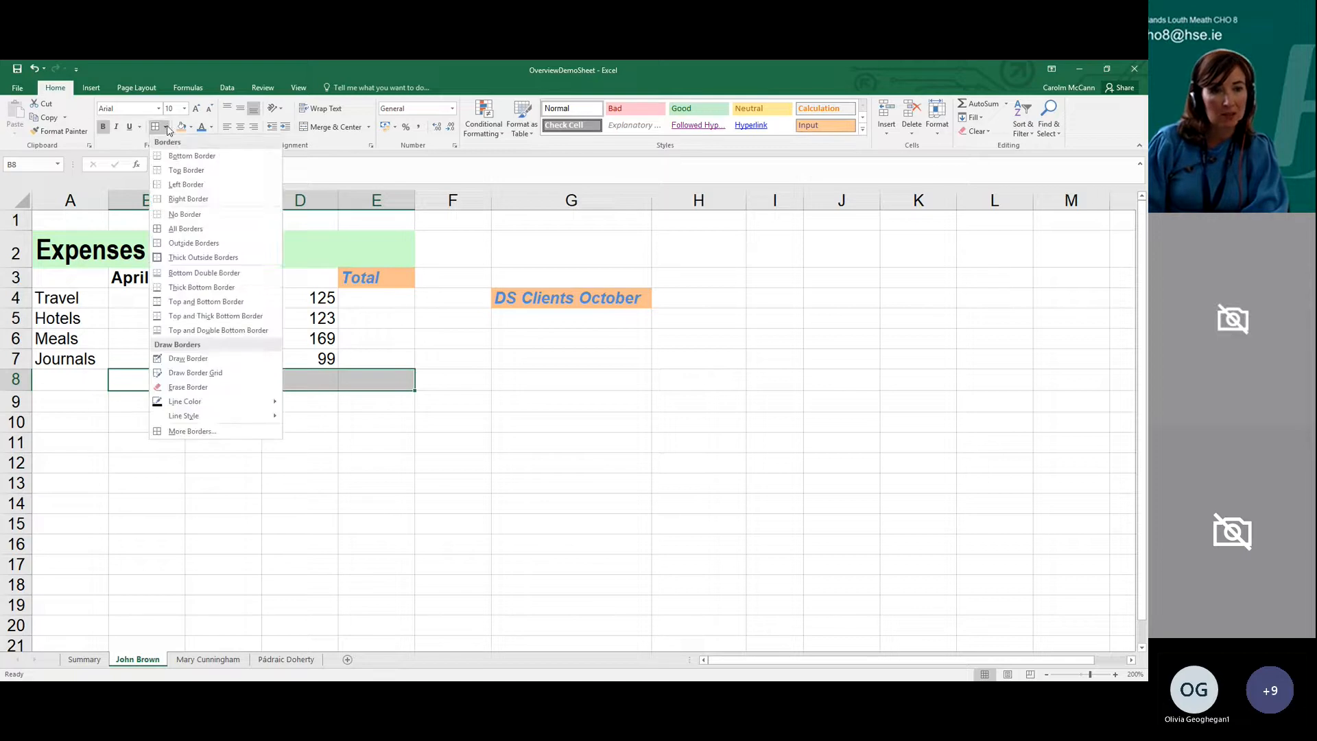
click(183, 287)
click(227, 442)
drag(171, 390, 377, 382)
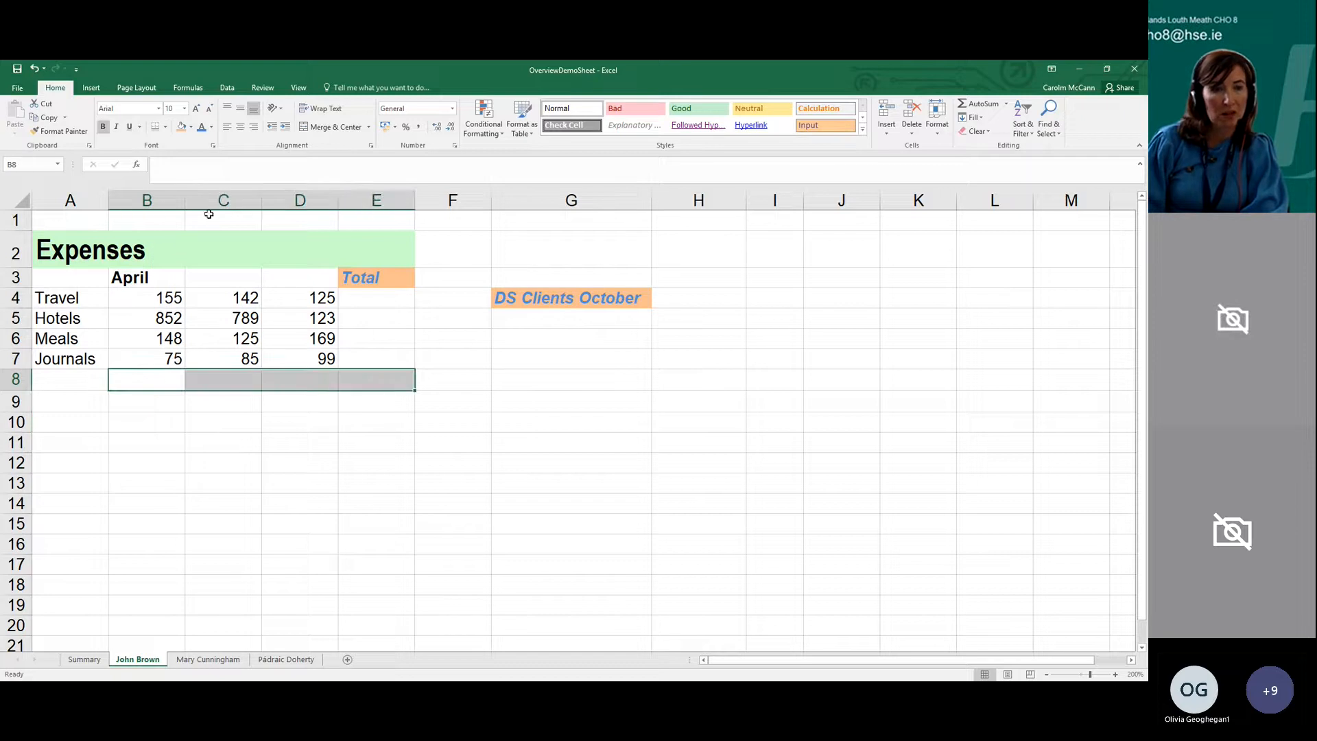
click(166, 132)
click(180, 254)
click(248, 430)
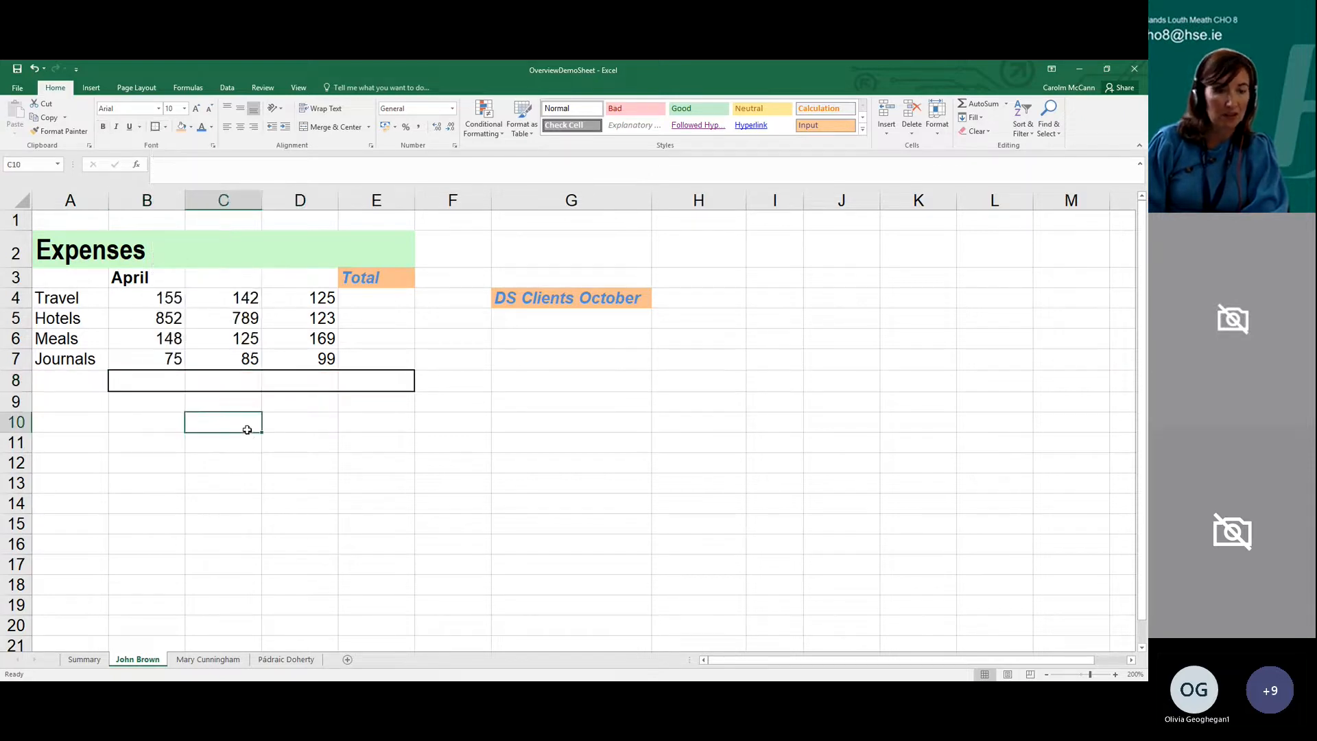
Undo the border changes on B8:E8
click(36, 70)
click(199, 314)
click(214, 379)
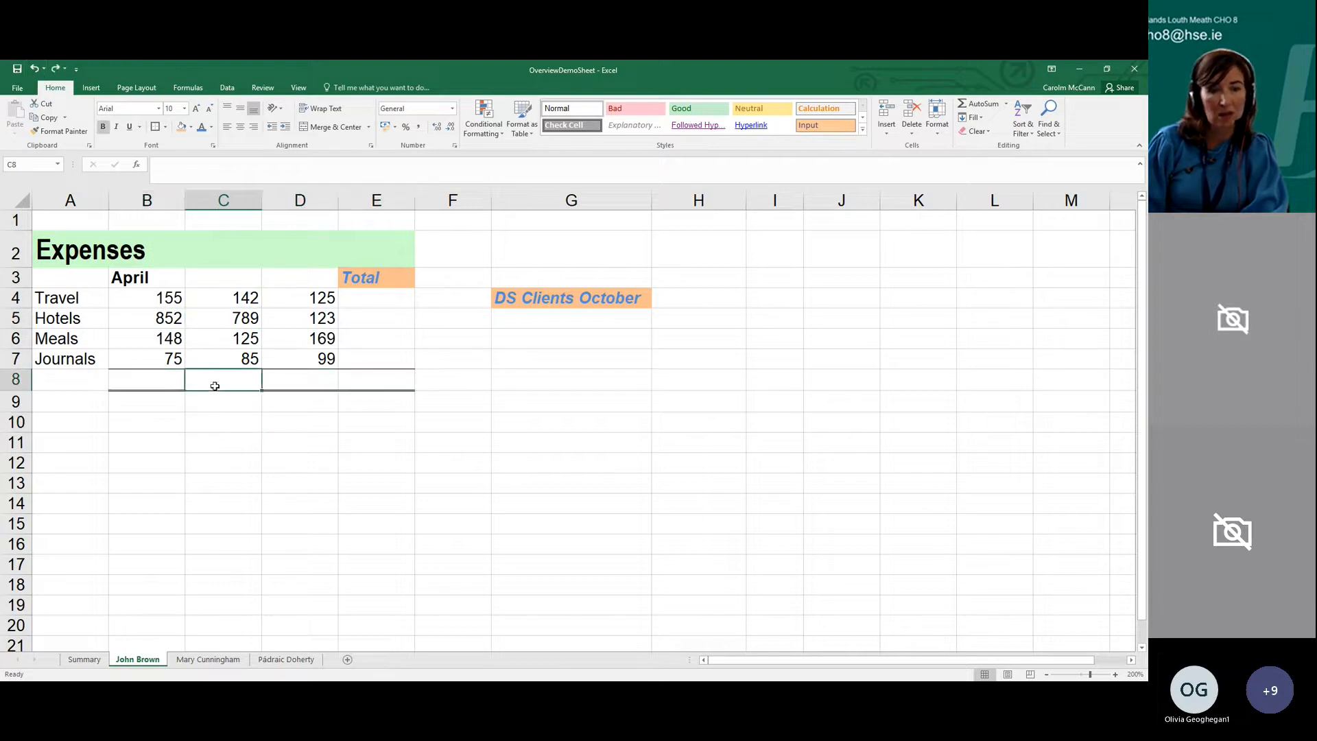
Apply all borders to the expenses table in A2:E8
click(144, 300)
drag(61, 257, 382, 389)
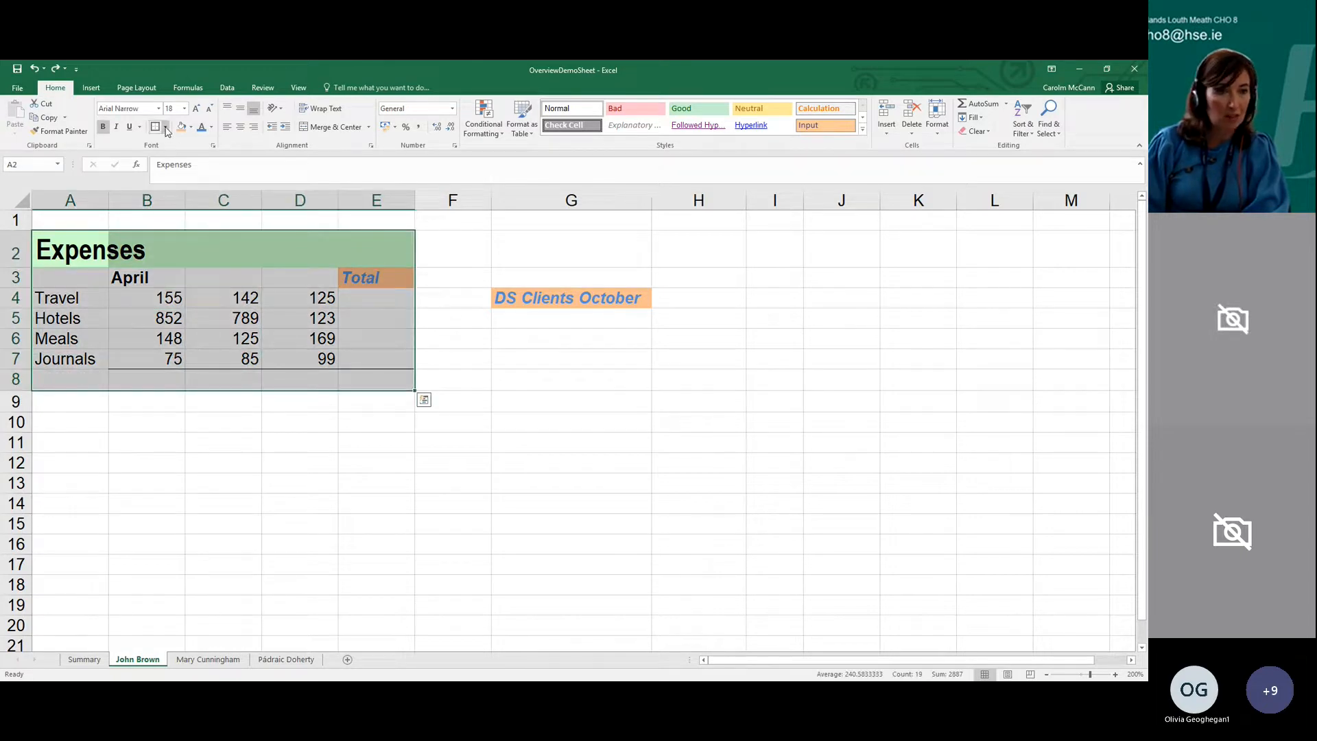
click(218, 247)
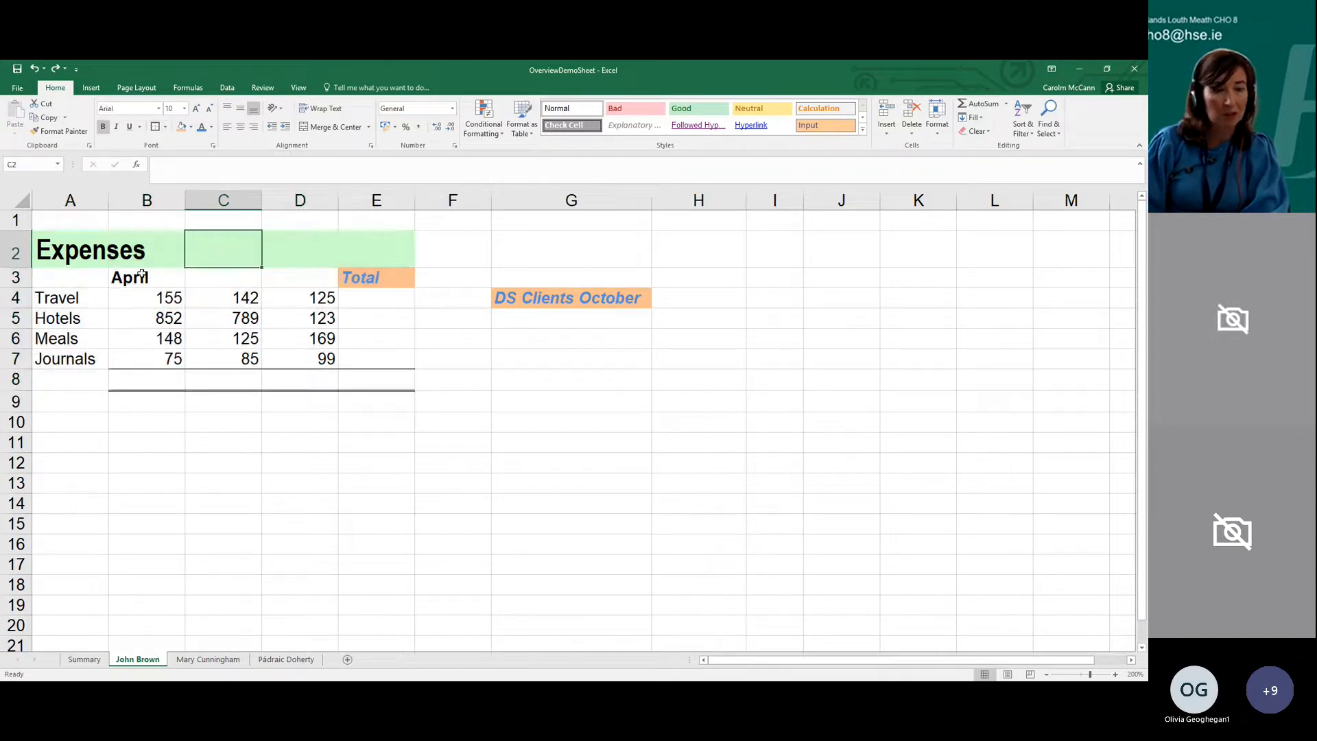
drag(62, 235, 371, 379)
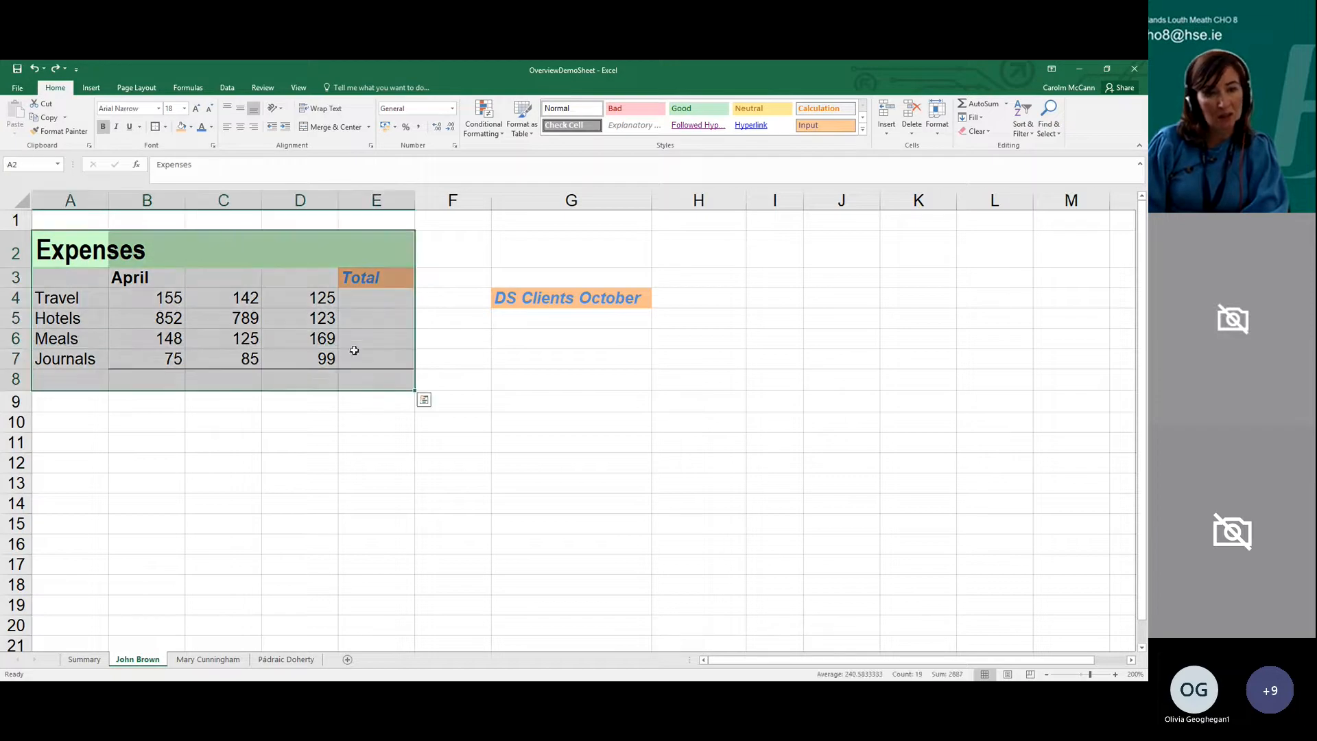
click(168, 128)
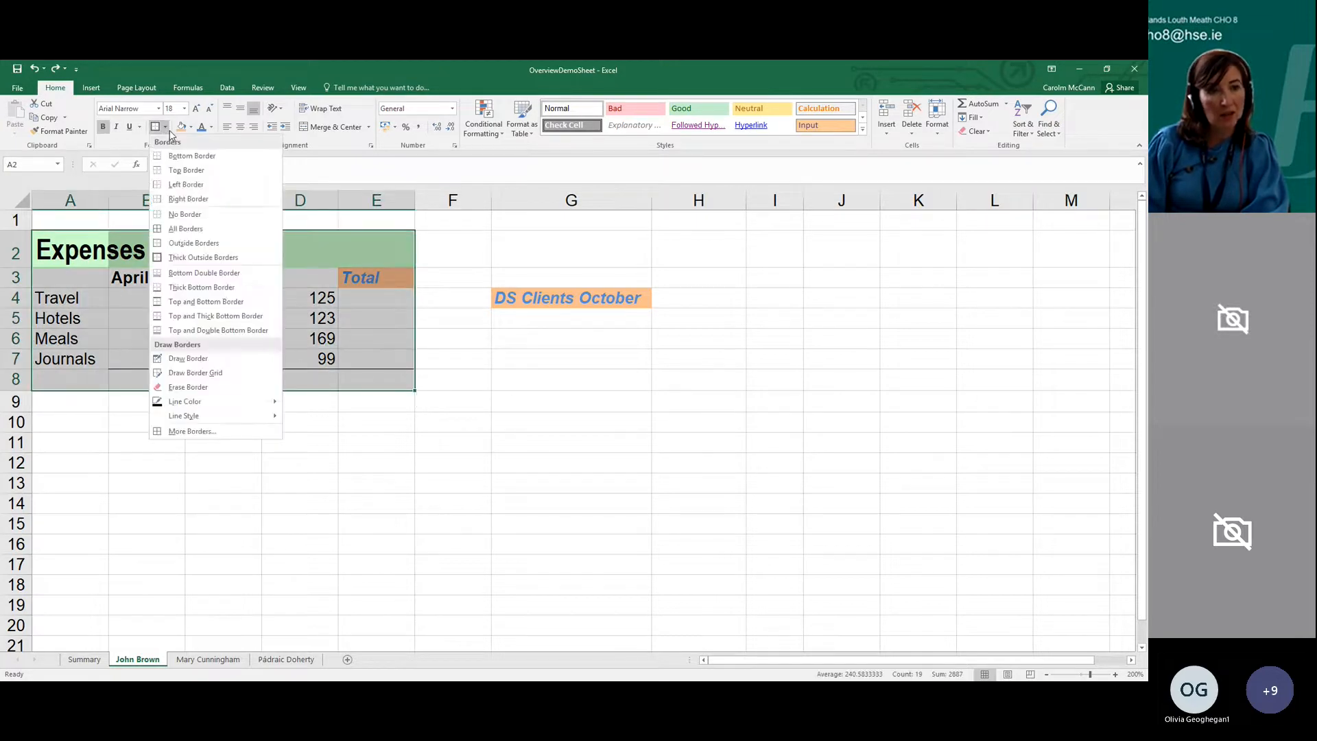
click(185, 228)
click(268, 448)
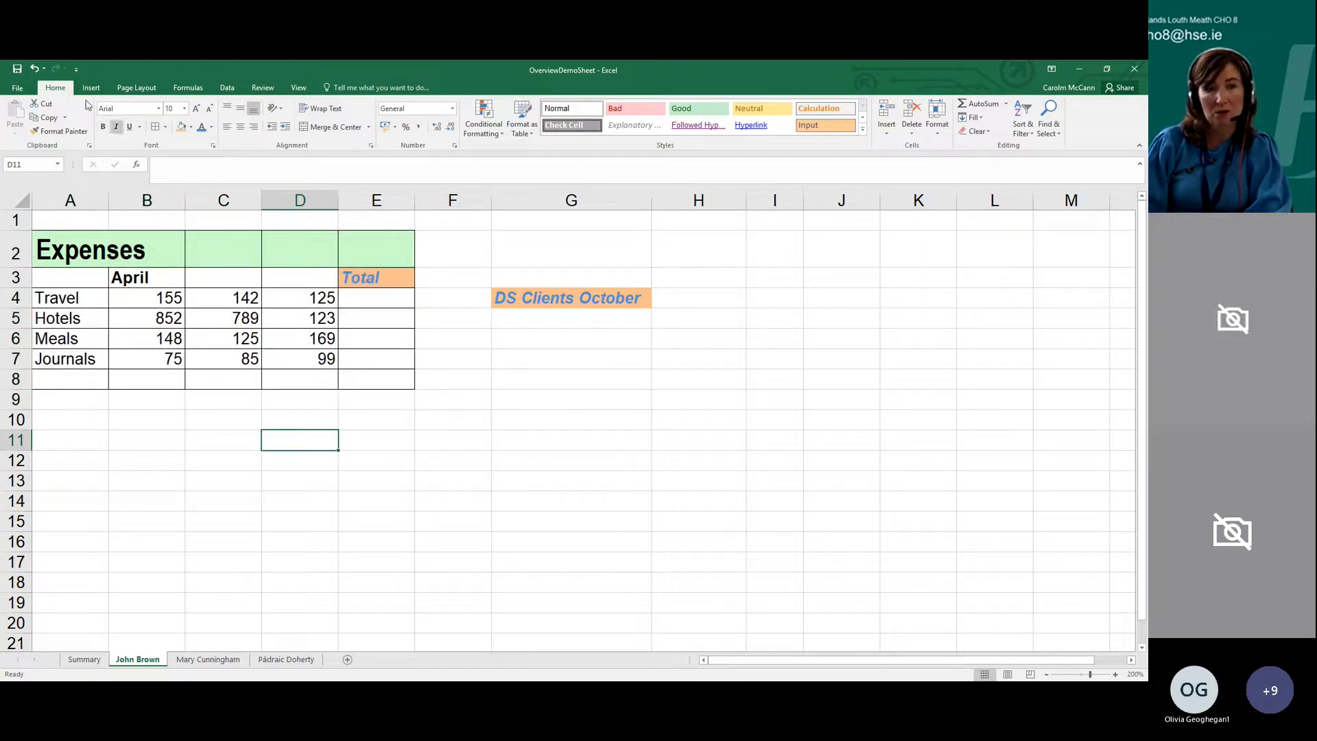
Undo the all-borders formatting on the expenses table
click(35, 68)
click(35, 68)
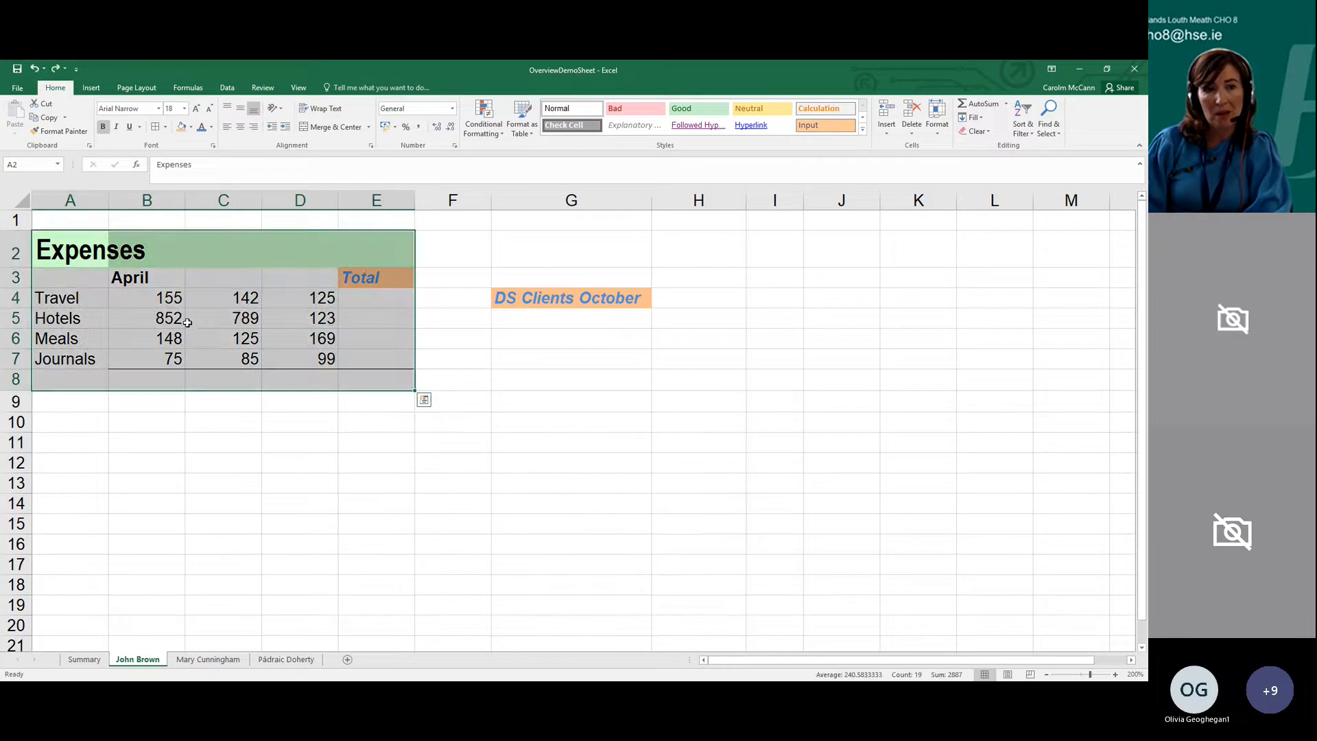
click(206, 338)
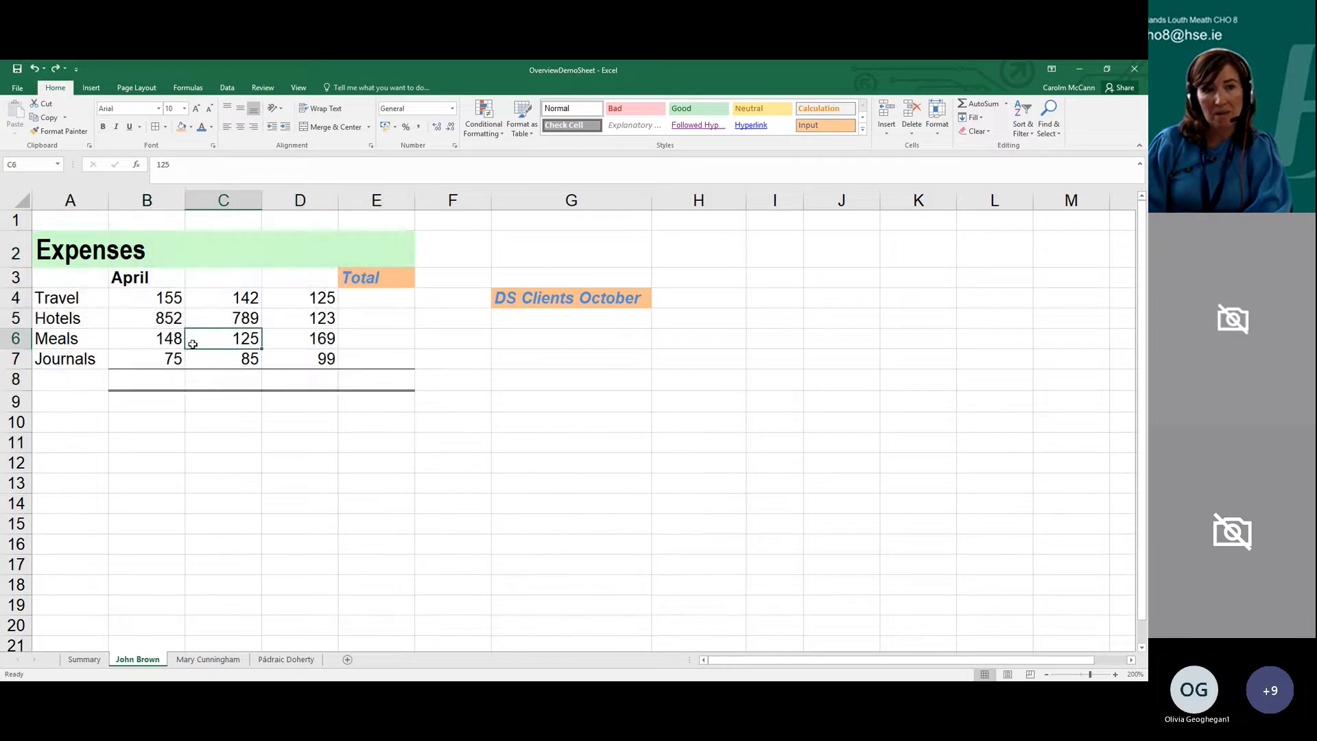
Look through the fill colour and font colour palettes without applying a colour to C6
click(190, 127)
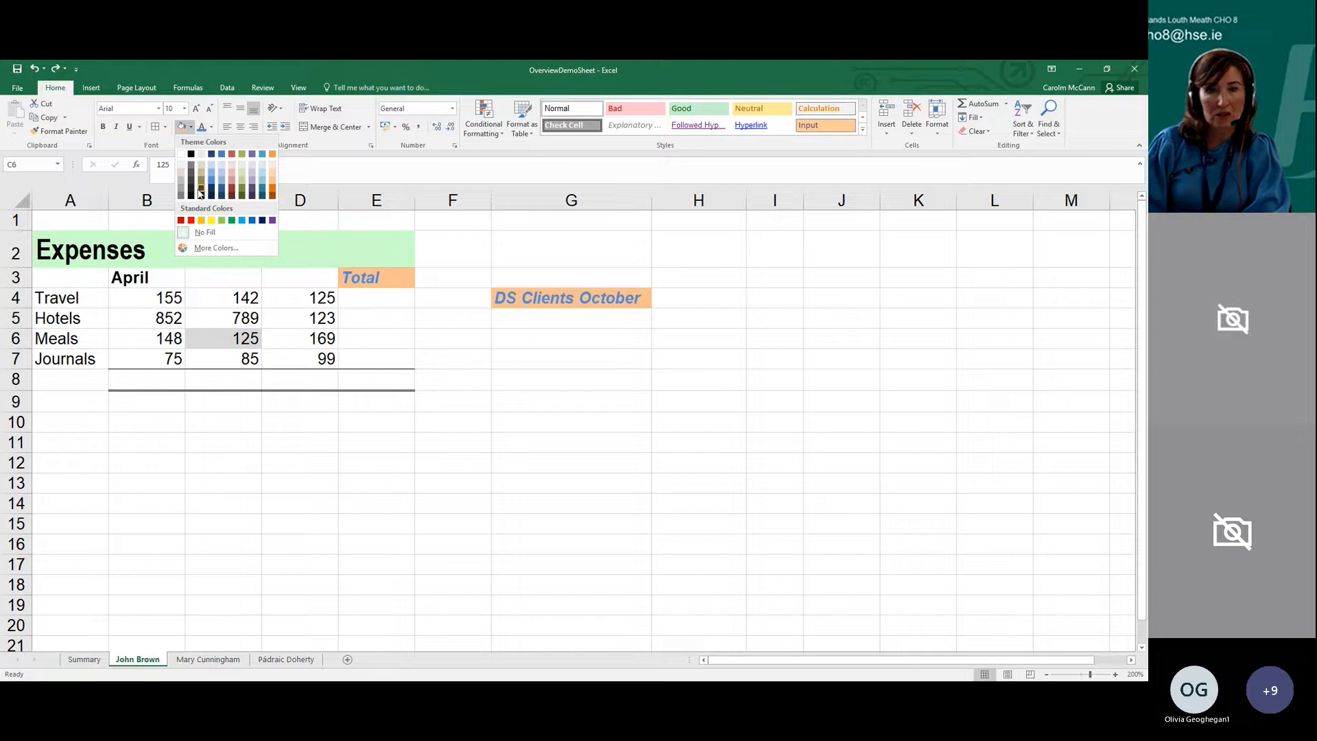
click(369, 341)
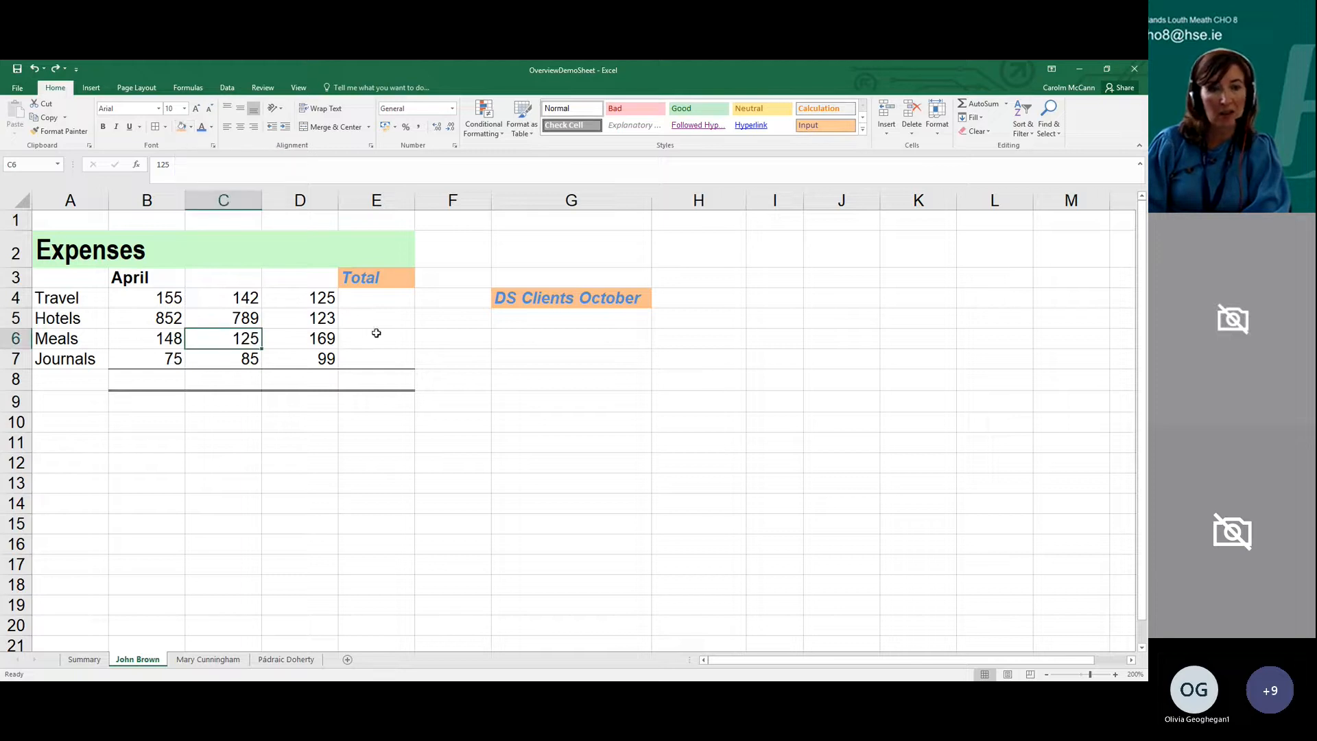
click(213, 135)
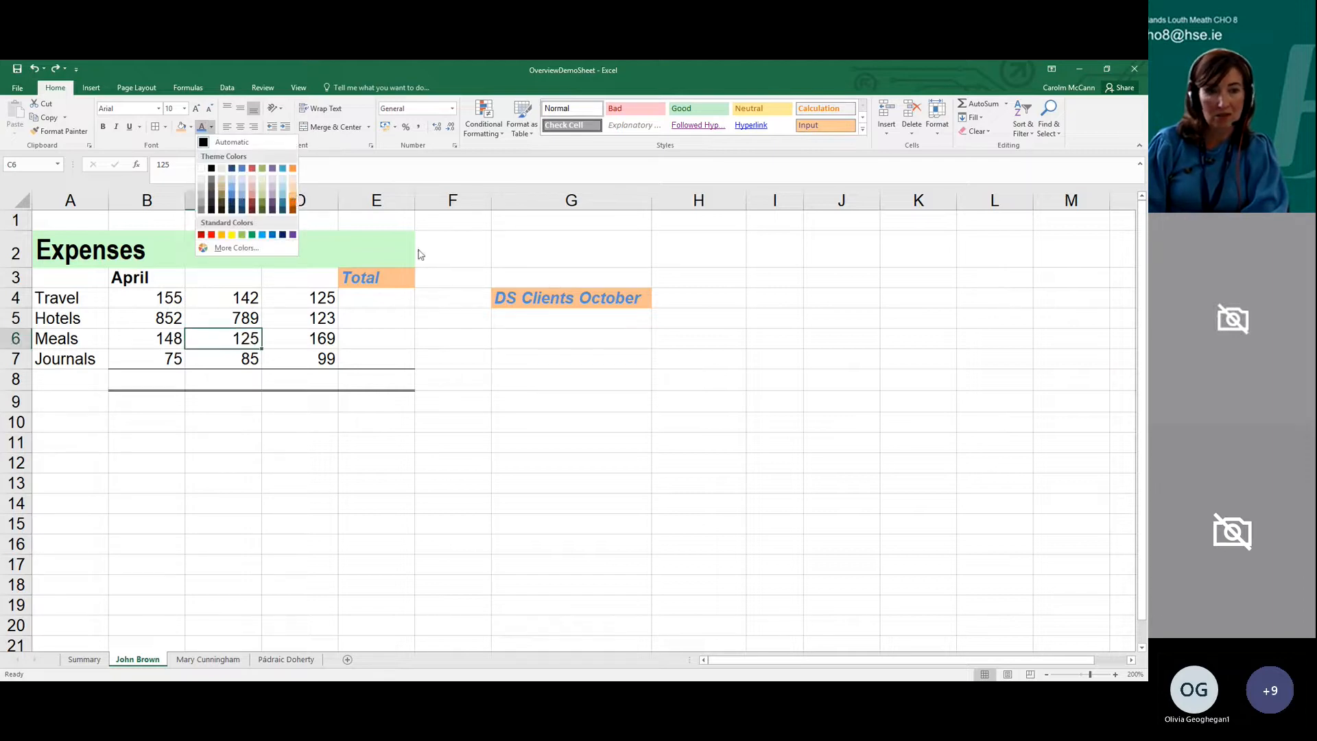
key(Escape)
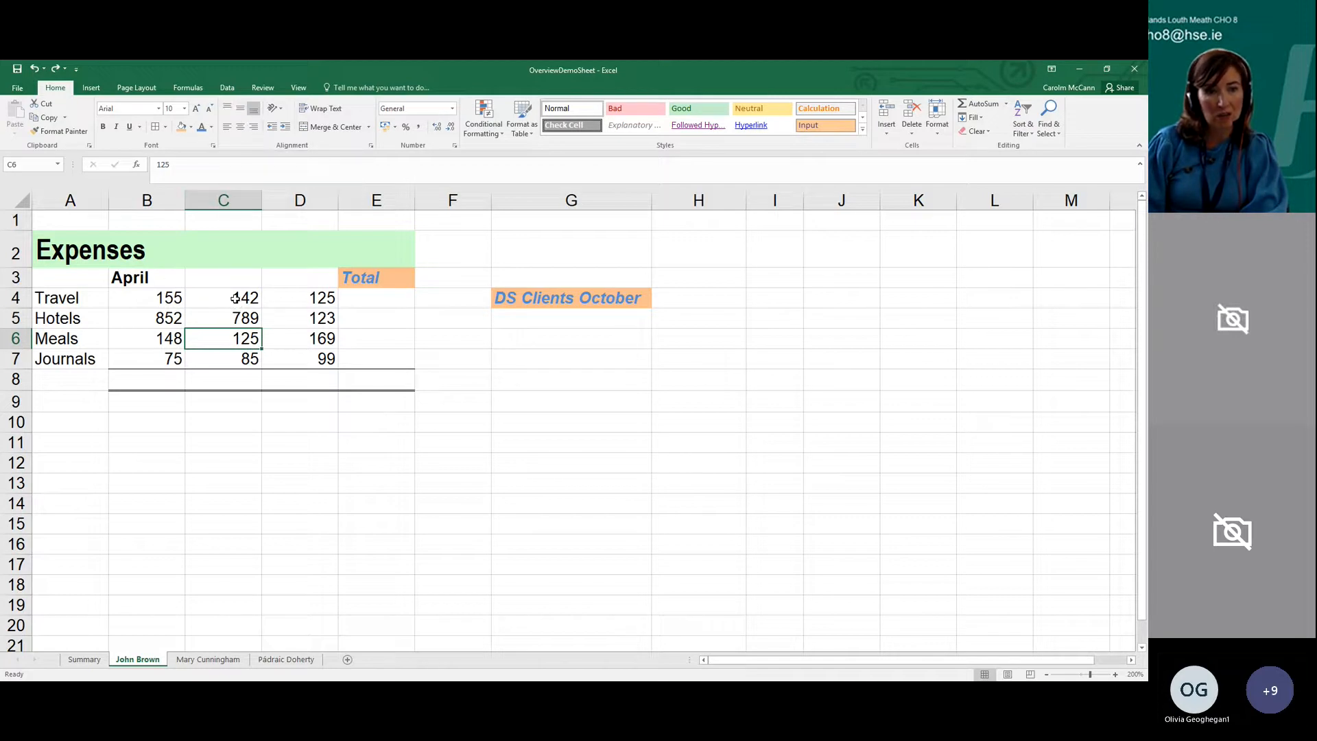
Top-align the "Expenses" heading in A2 and make row 2 considerably taller
click(129, 252)
click(95, 234)
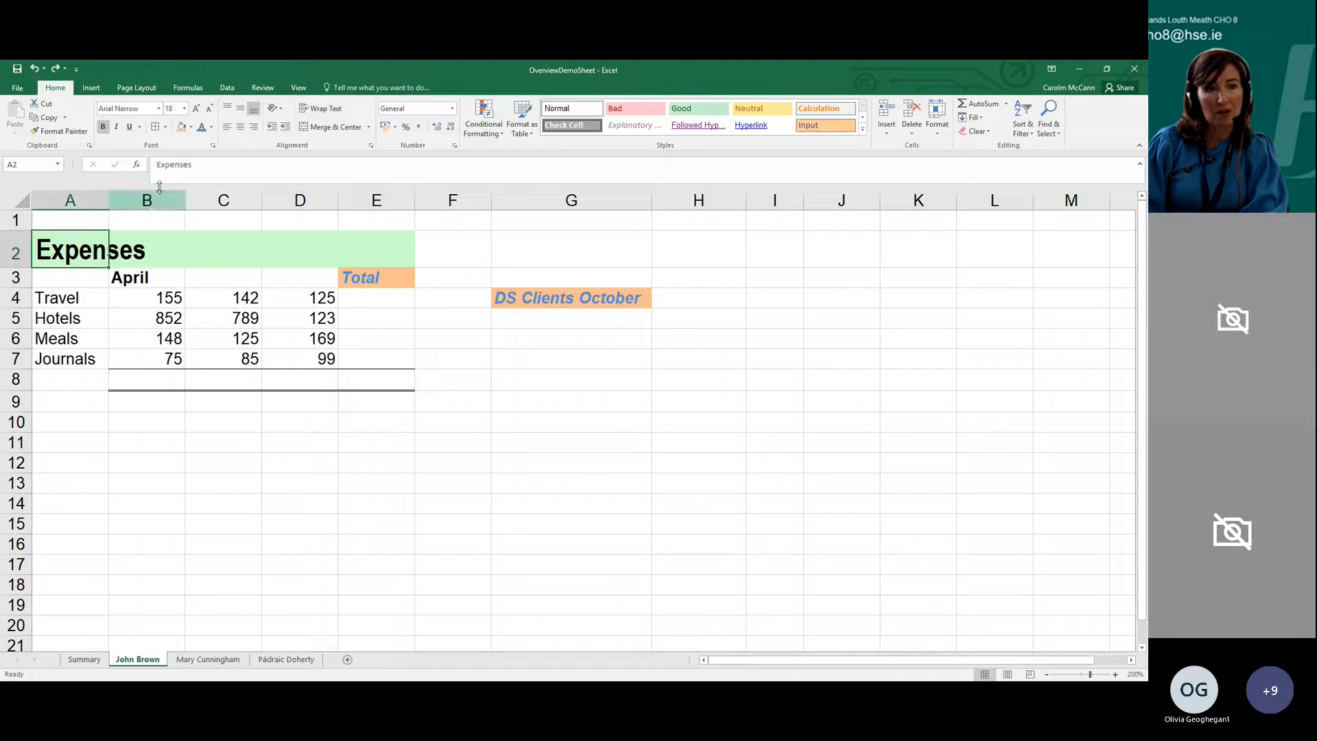
click(228, 108)
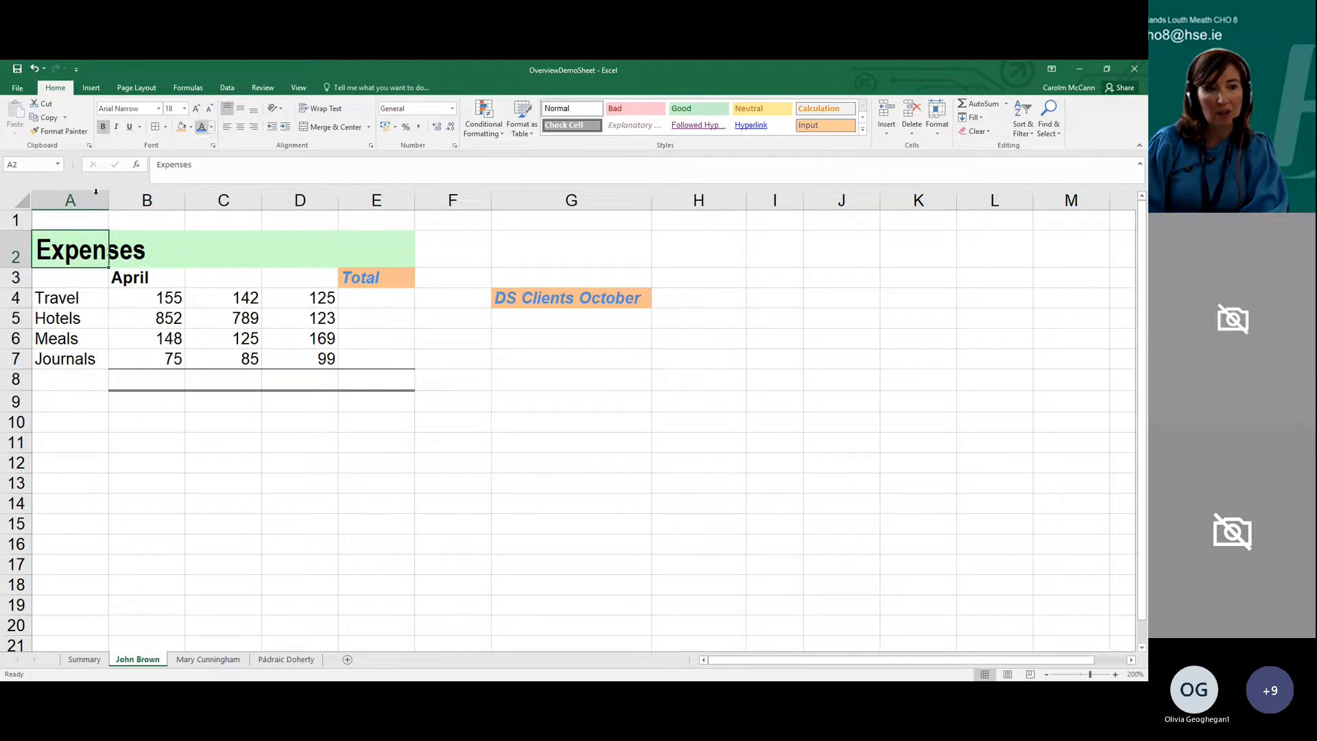
drag(16, 260, 17, 318)
Try middle, top and bottom alignment on the "Expenses" heading, ending with bottom, and autofit the height of row 2
click(240, 109)
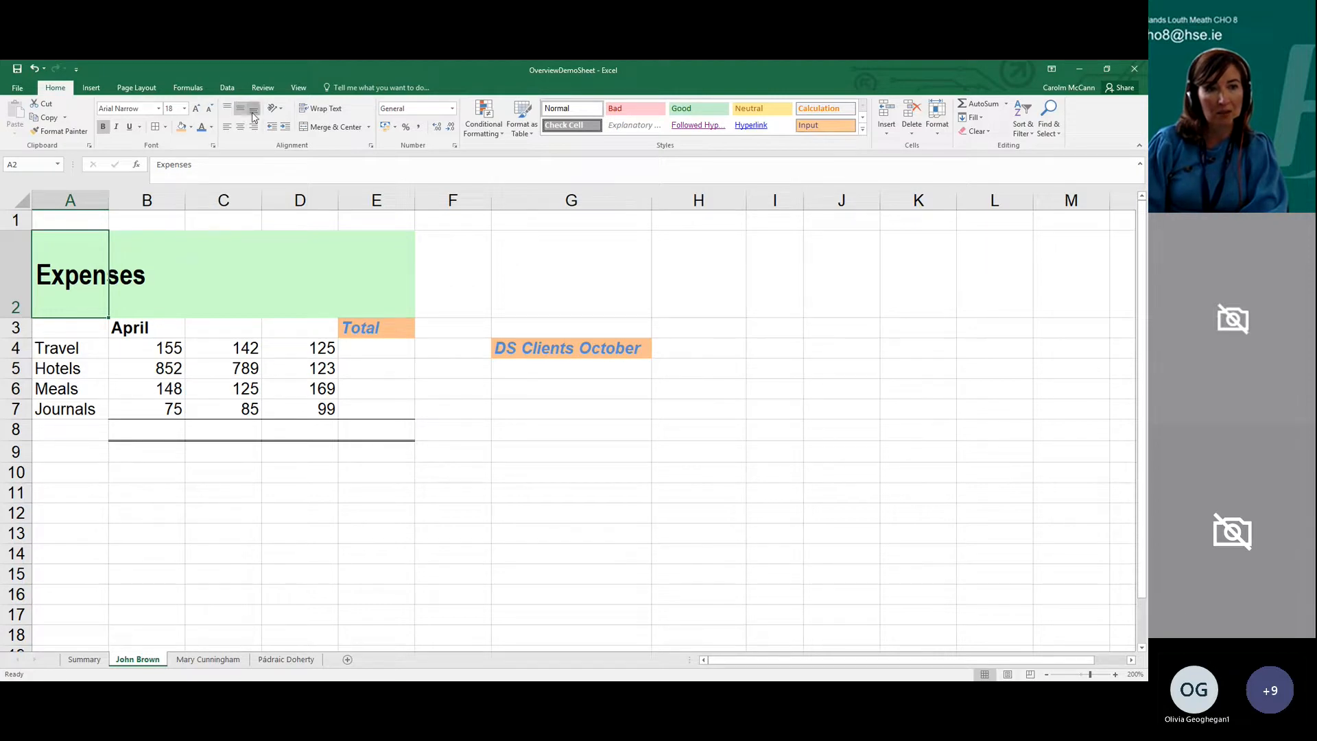
click(254, 111)
click(240, 112)
click(227, 110)
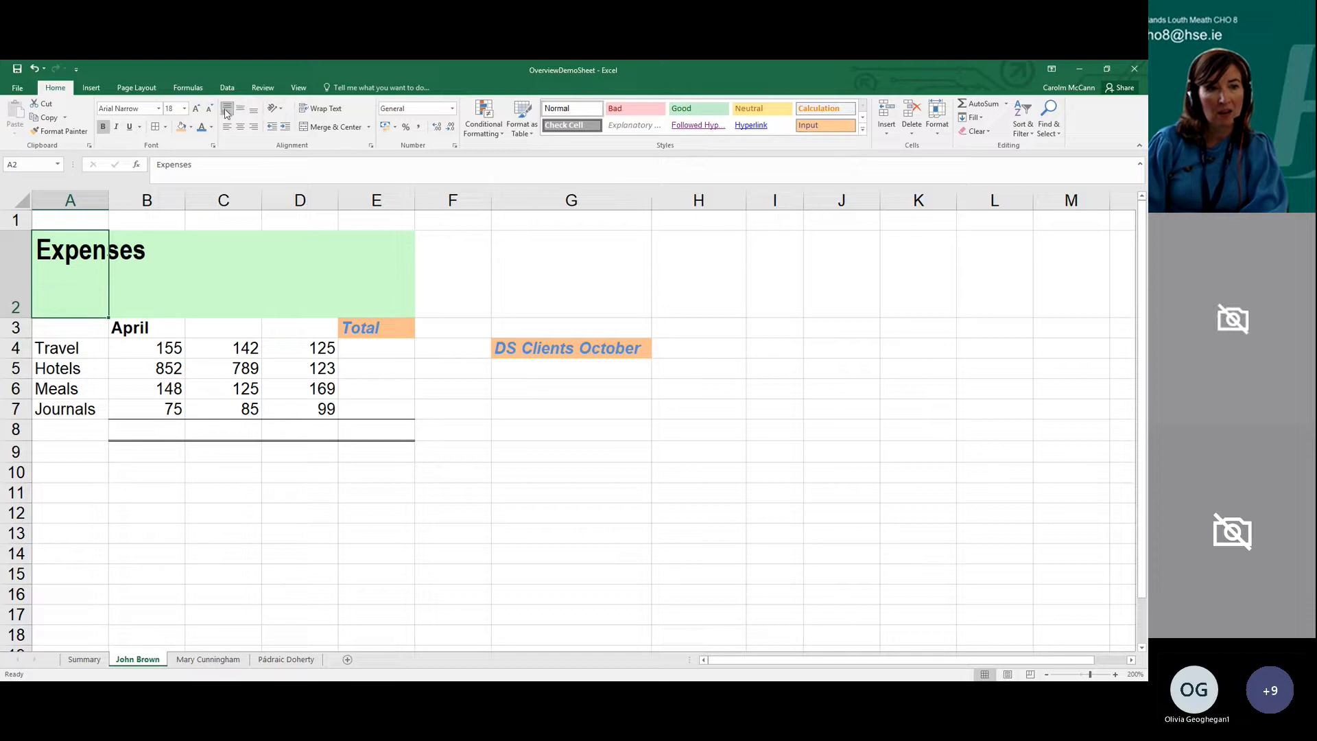
click(241, 112)
click(254, 112)
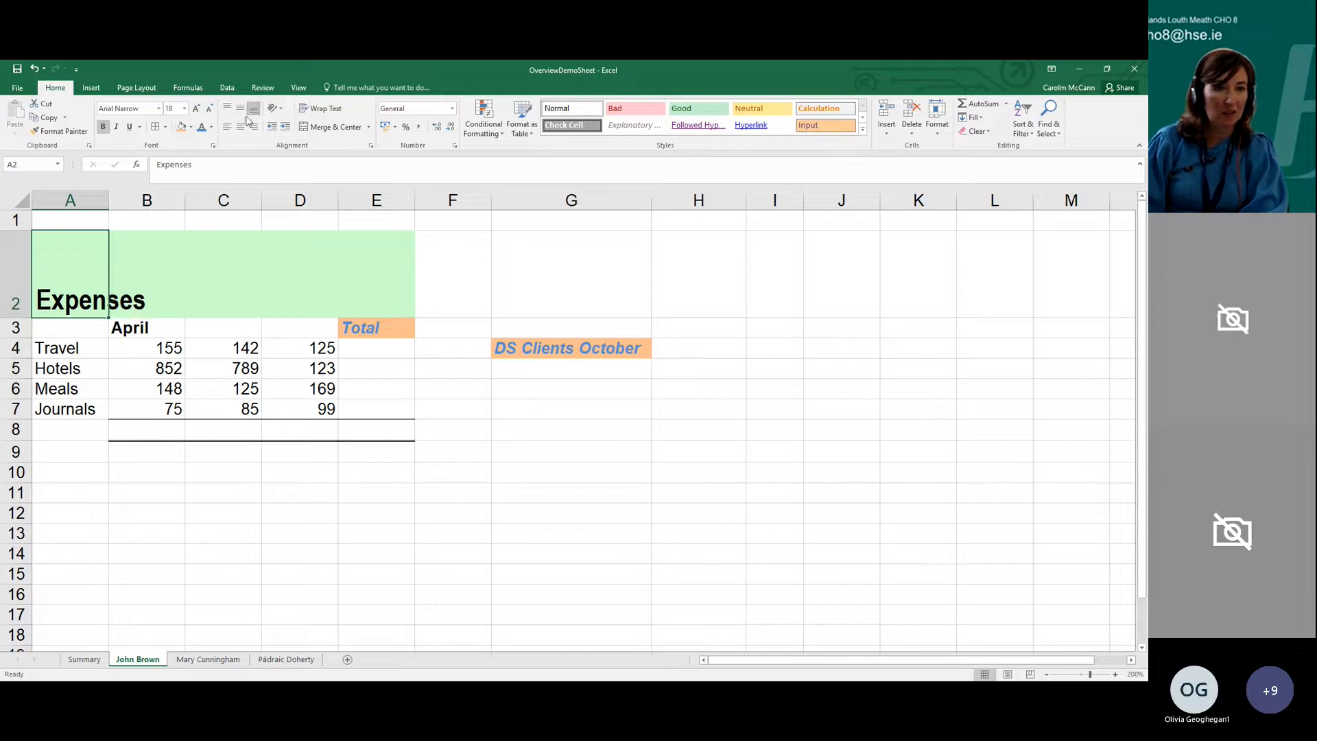
double_click(26, 317)
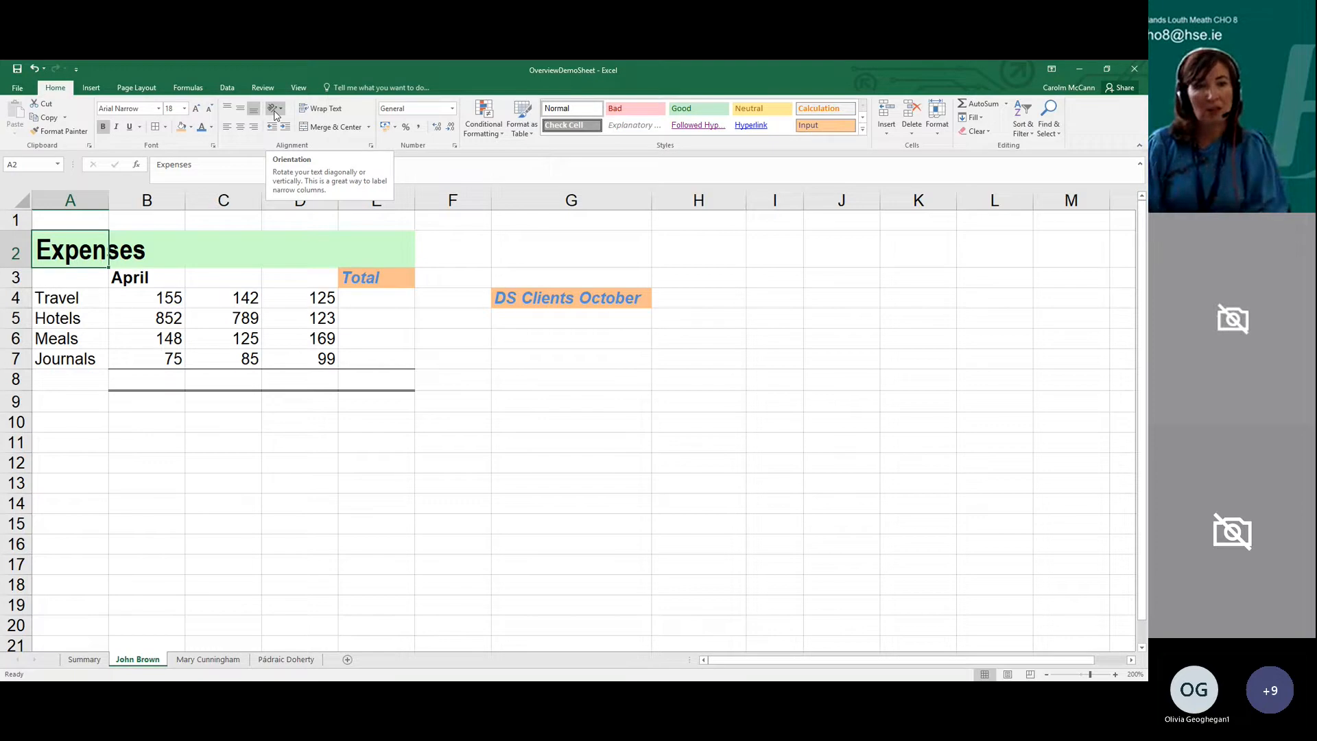
Angle the "April" heading in B3 counterclockwise and autofit the width of column B
click(147, 277)
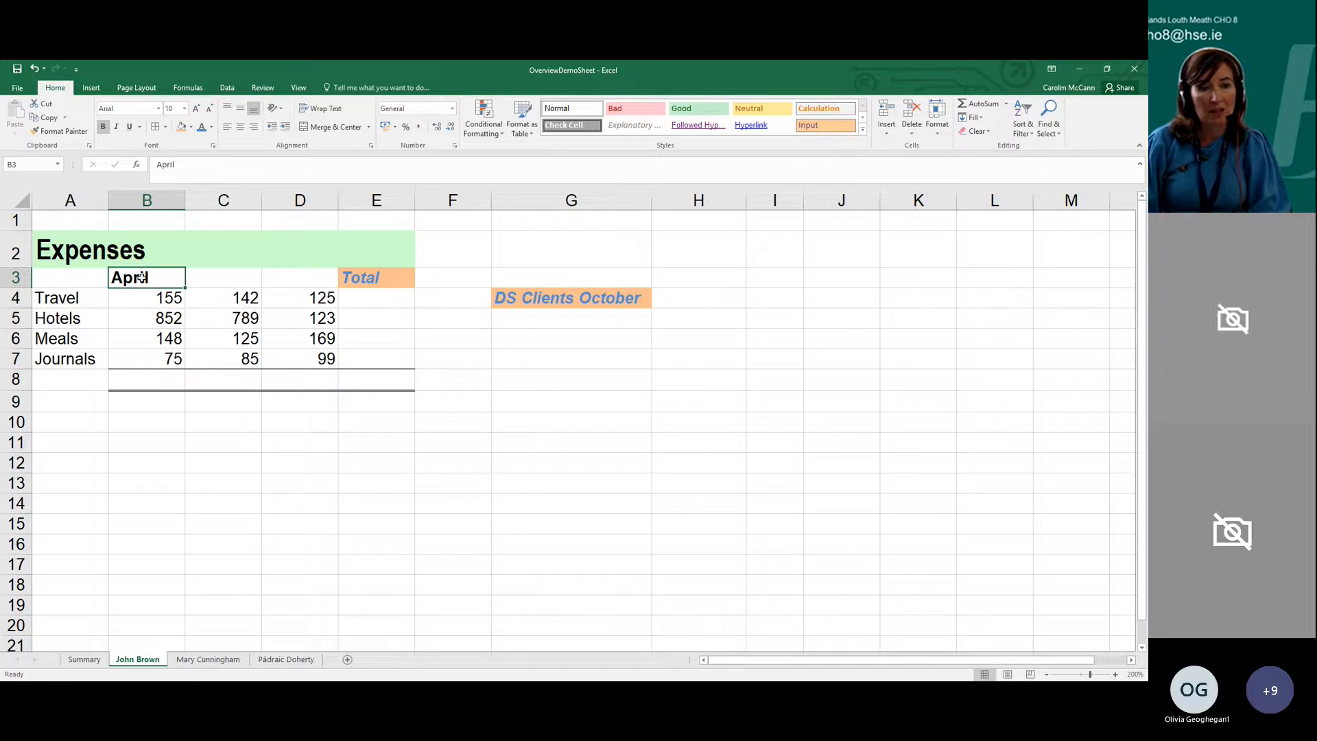
click(276, 110)
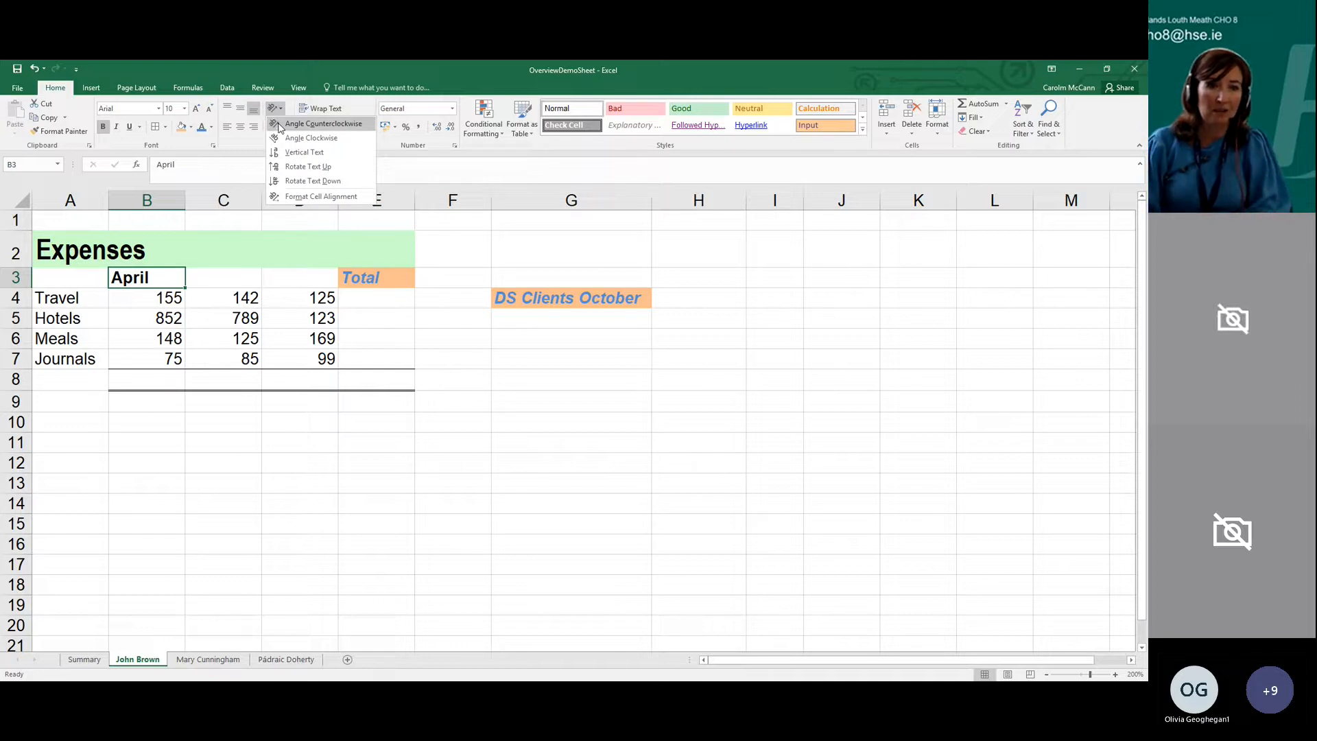
click(279, 125)
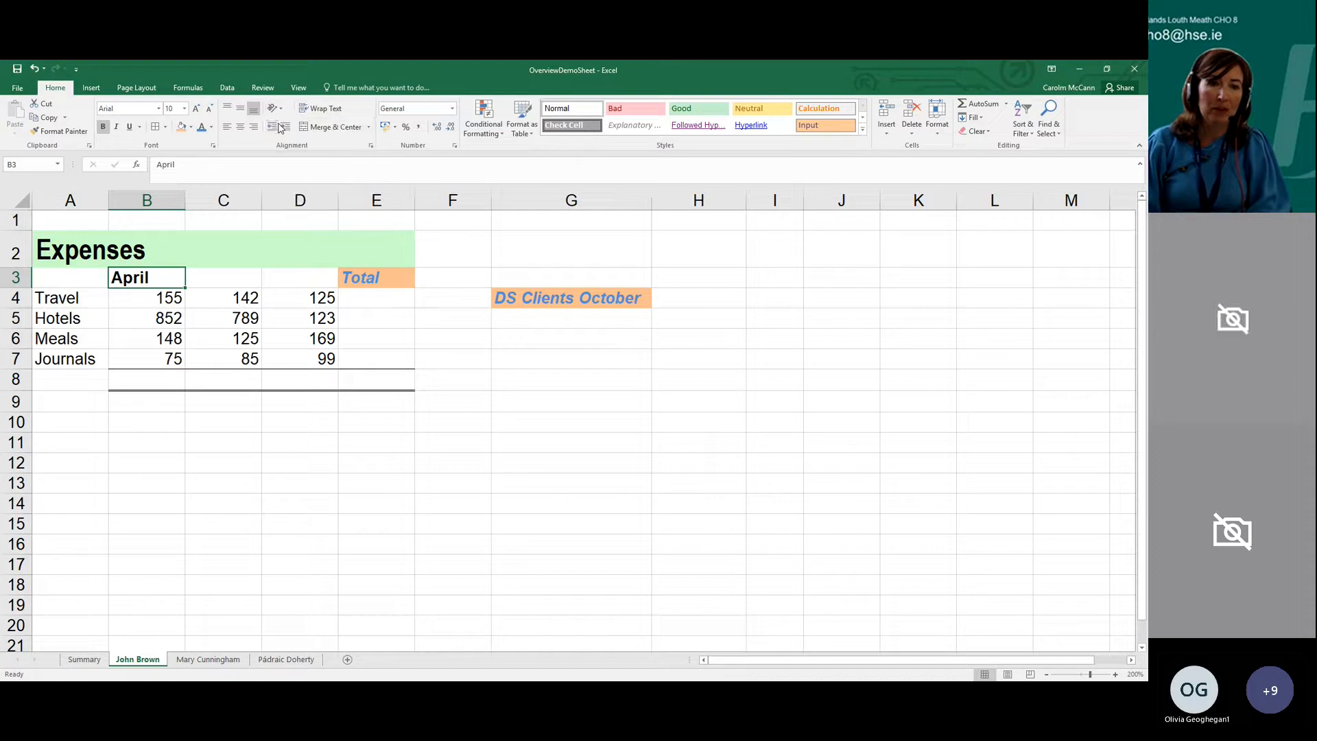
double_click(185, 199)
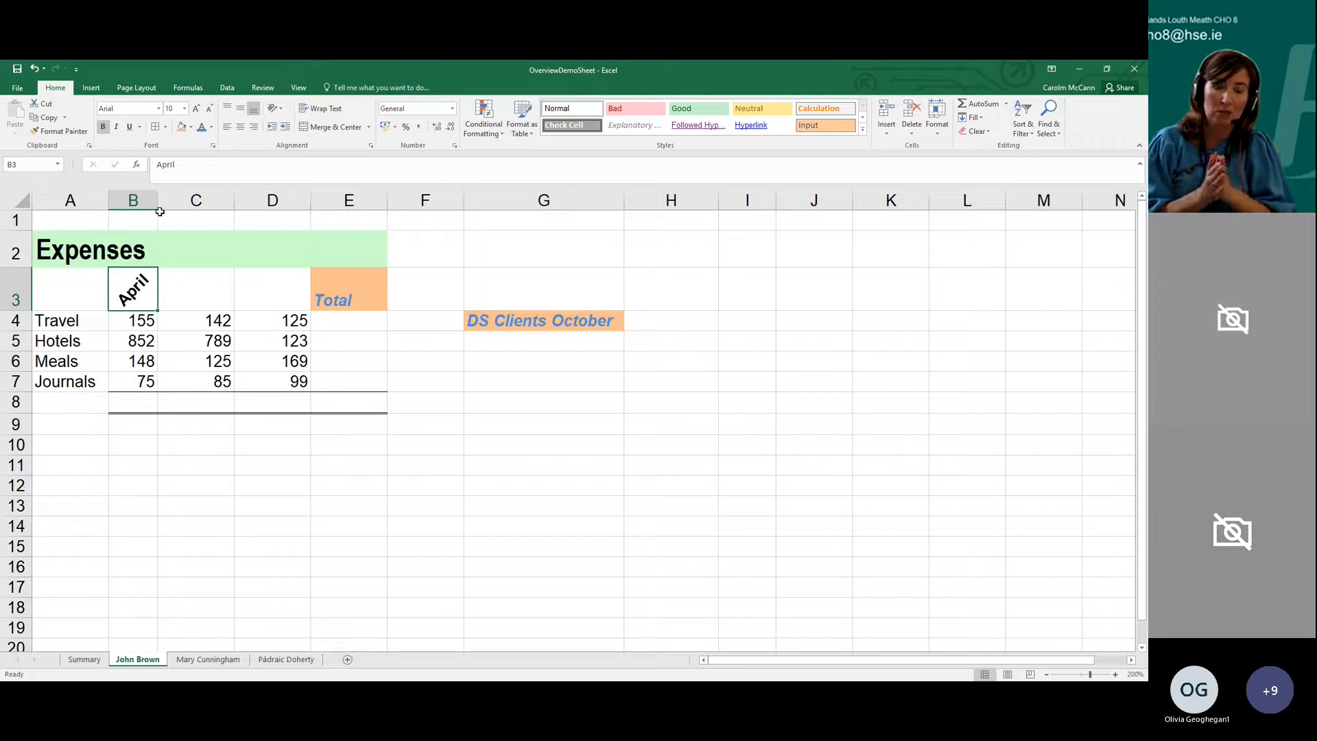
Try horizontal, vertical, clockwise and counterclockwise text orientation on the "April" heading in B3
click(276, 109)
click(276, 123)
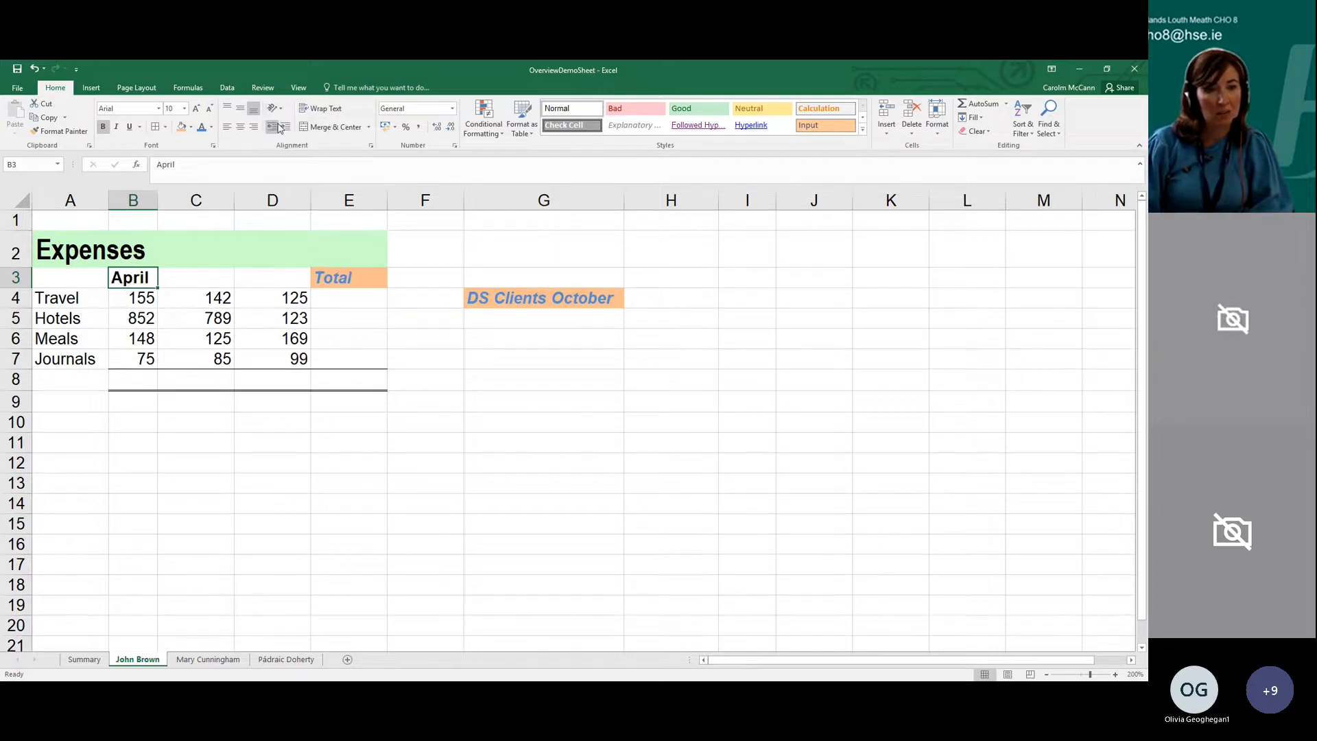
click(276, 112)
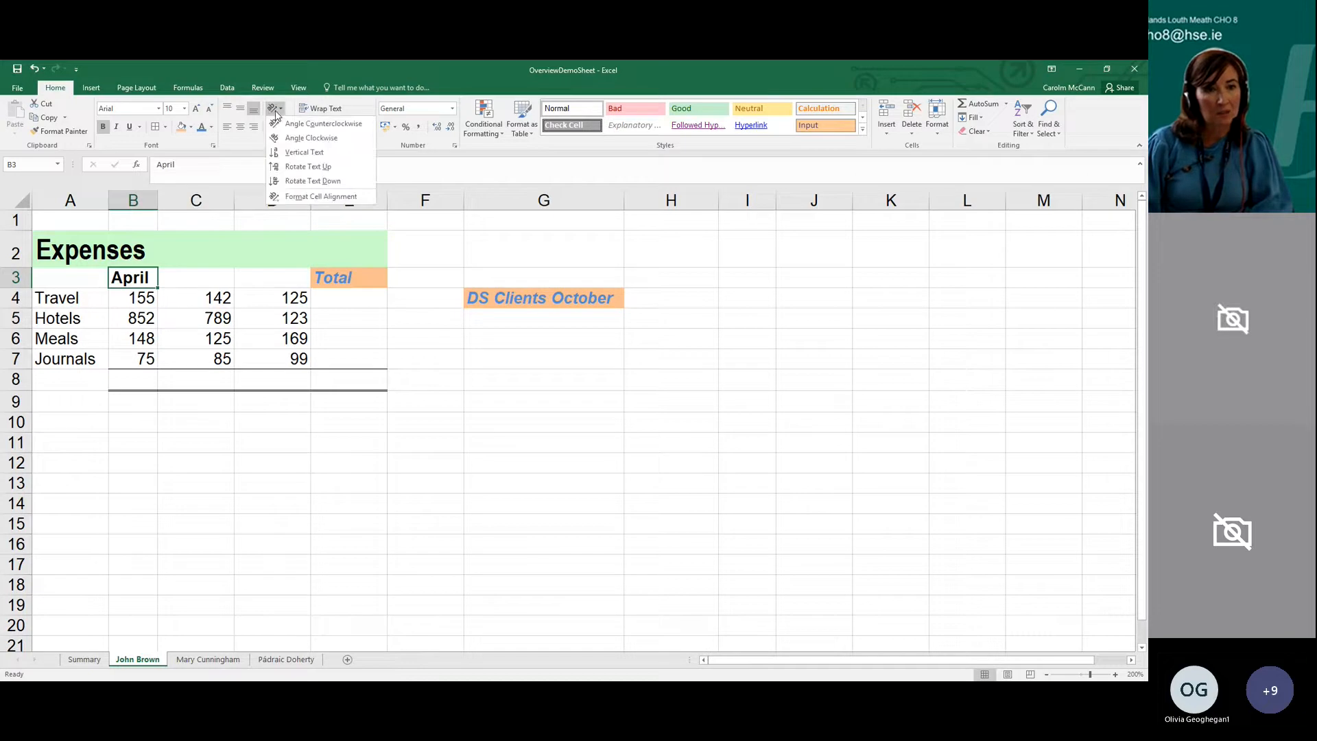
click(288, 153)
click(276, 109)
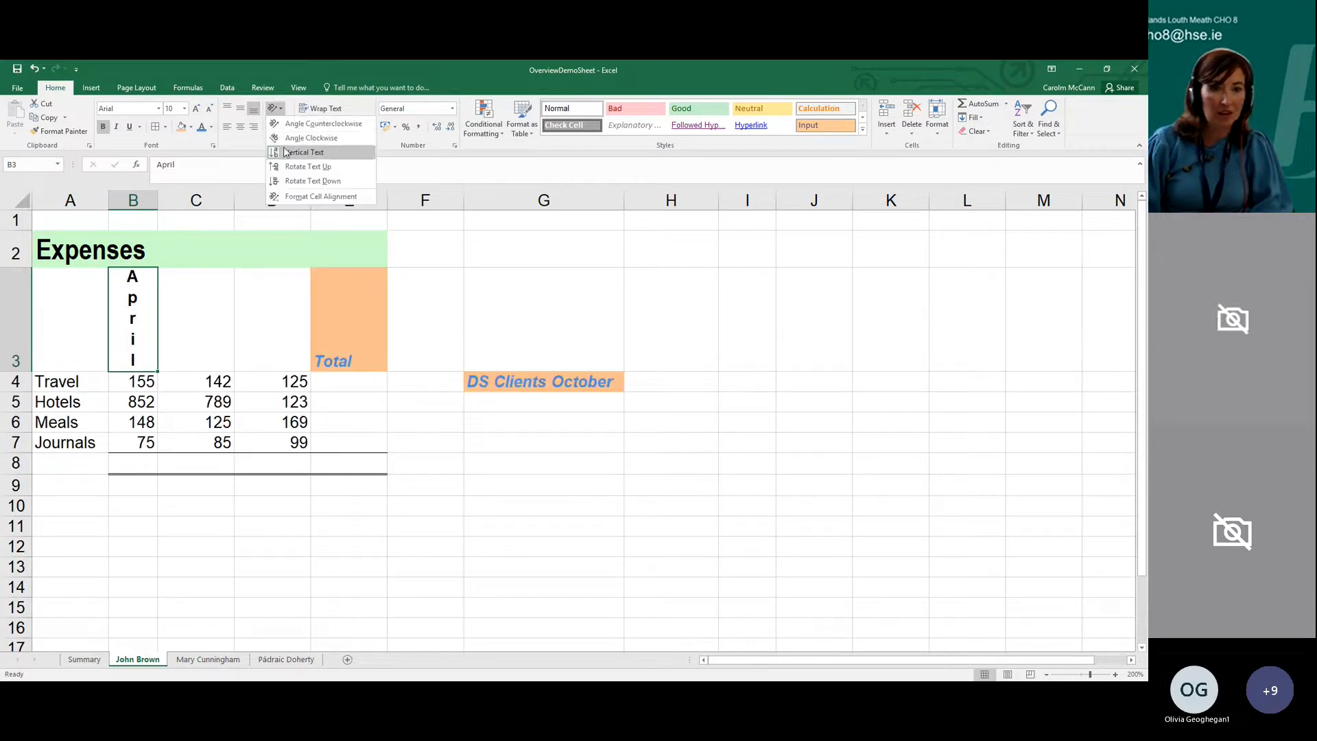
click(288, 138)
click(279, 109)
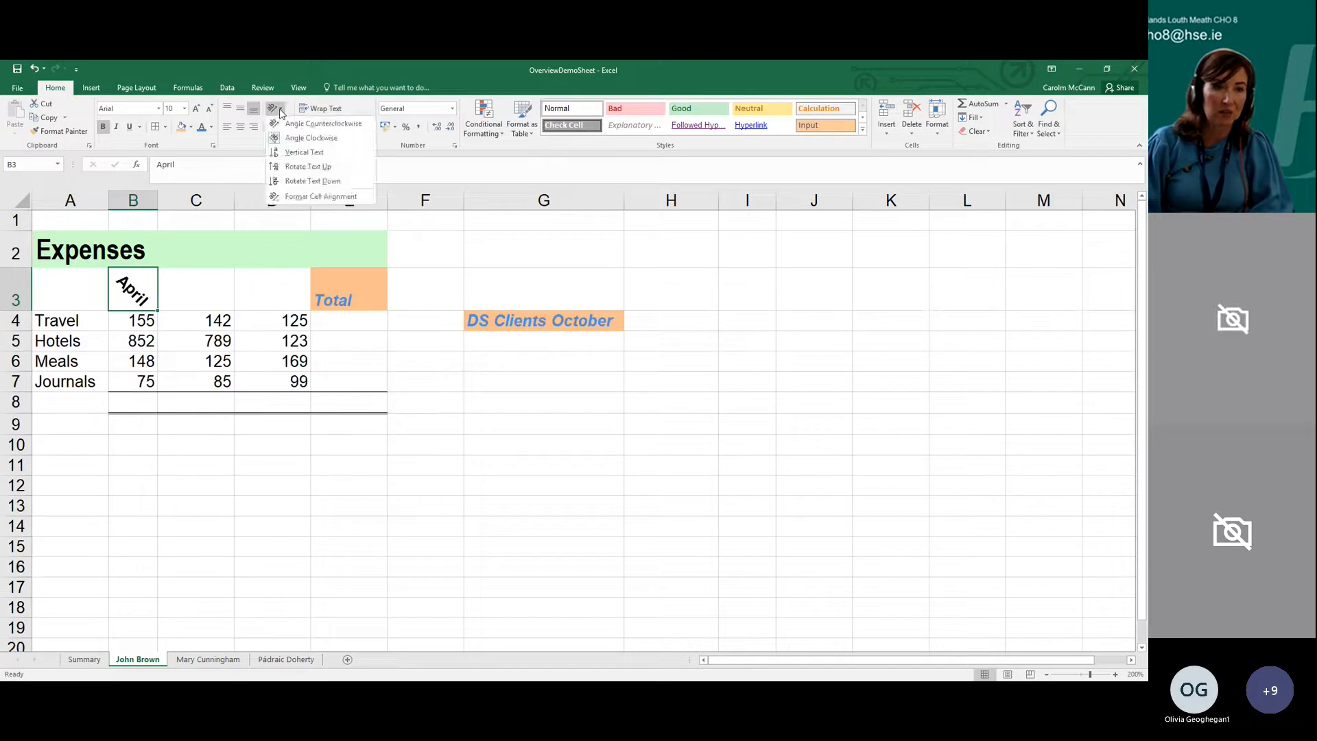
click(285, 124)
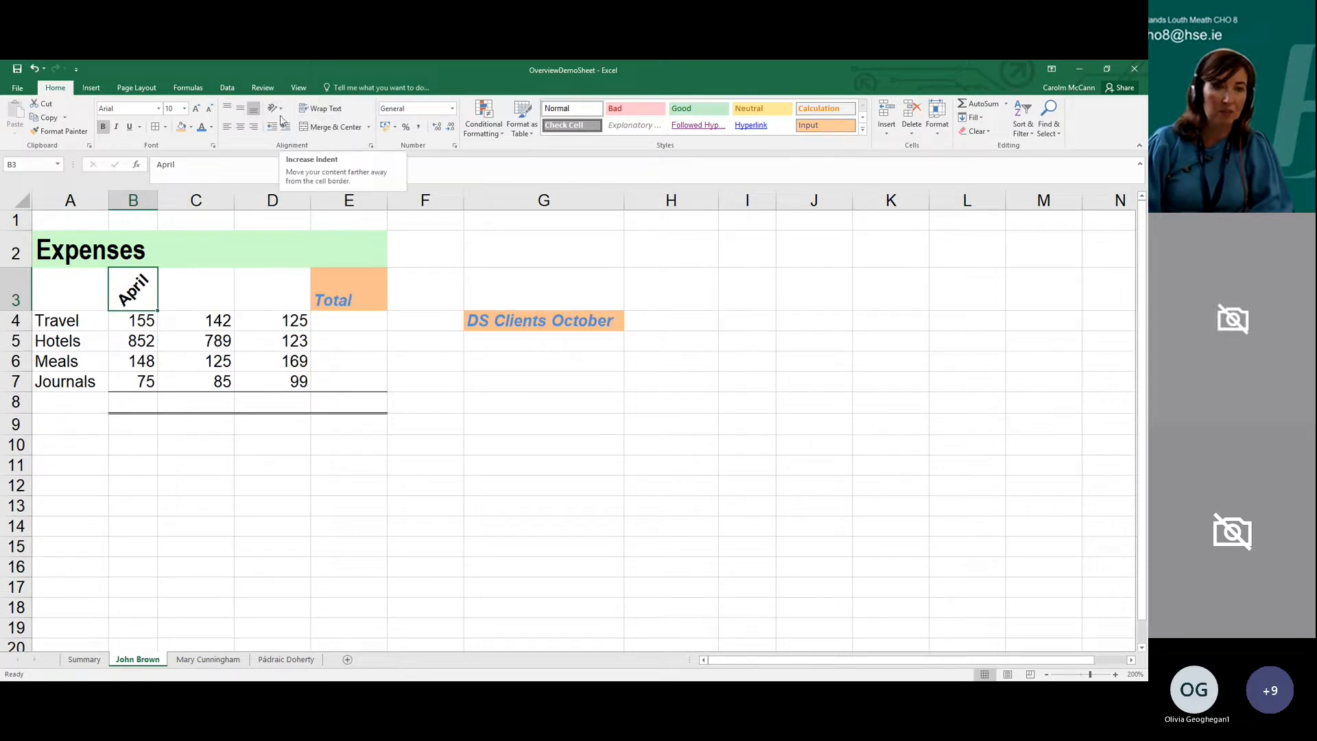
Remove the counterclockwise angle from the "April" heading in B3 so the text runs horizontally
click(278, 111)
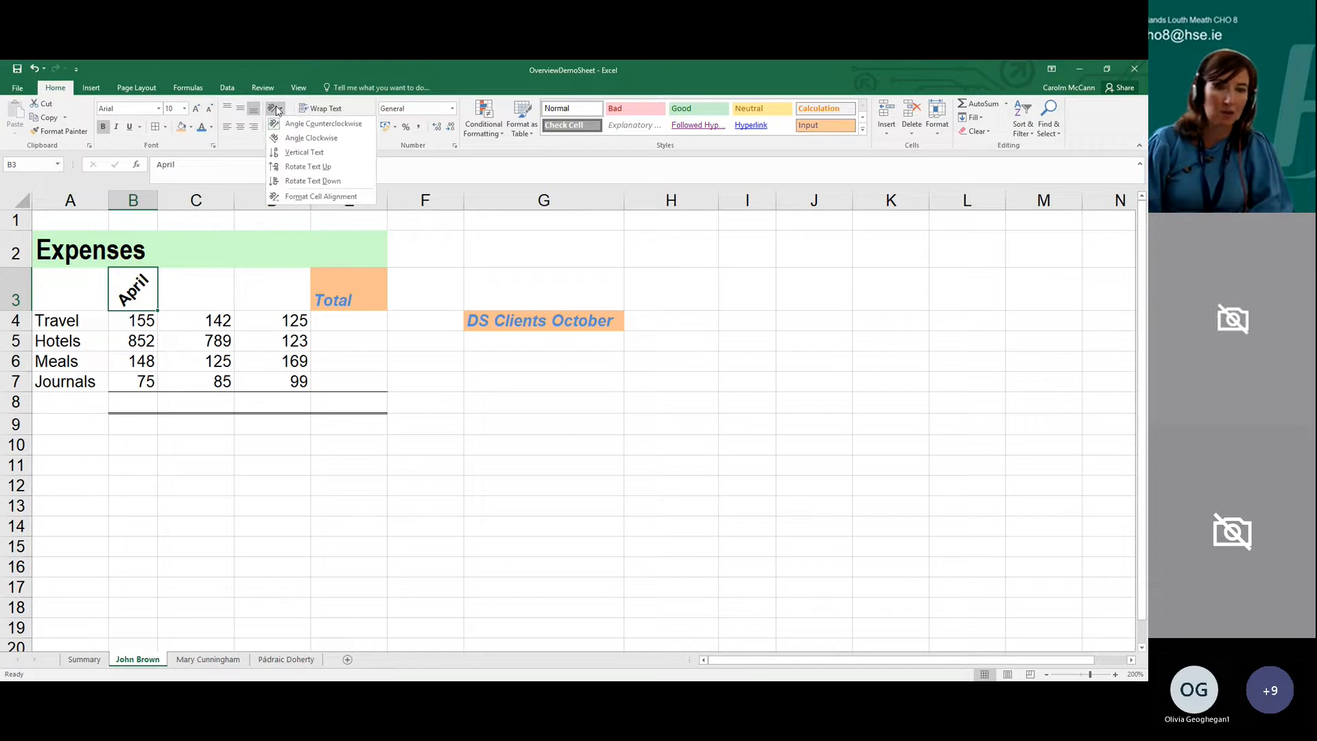
click(278, 110)
click(279, 111)
click(285, 126)
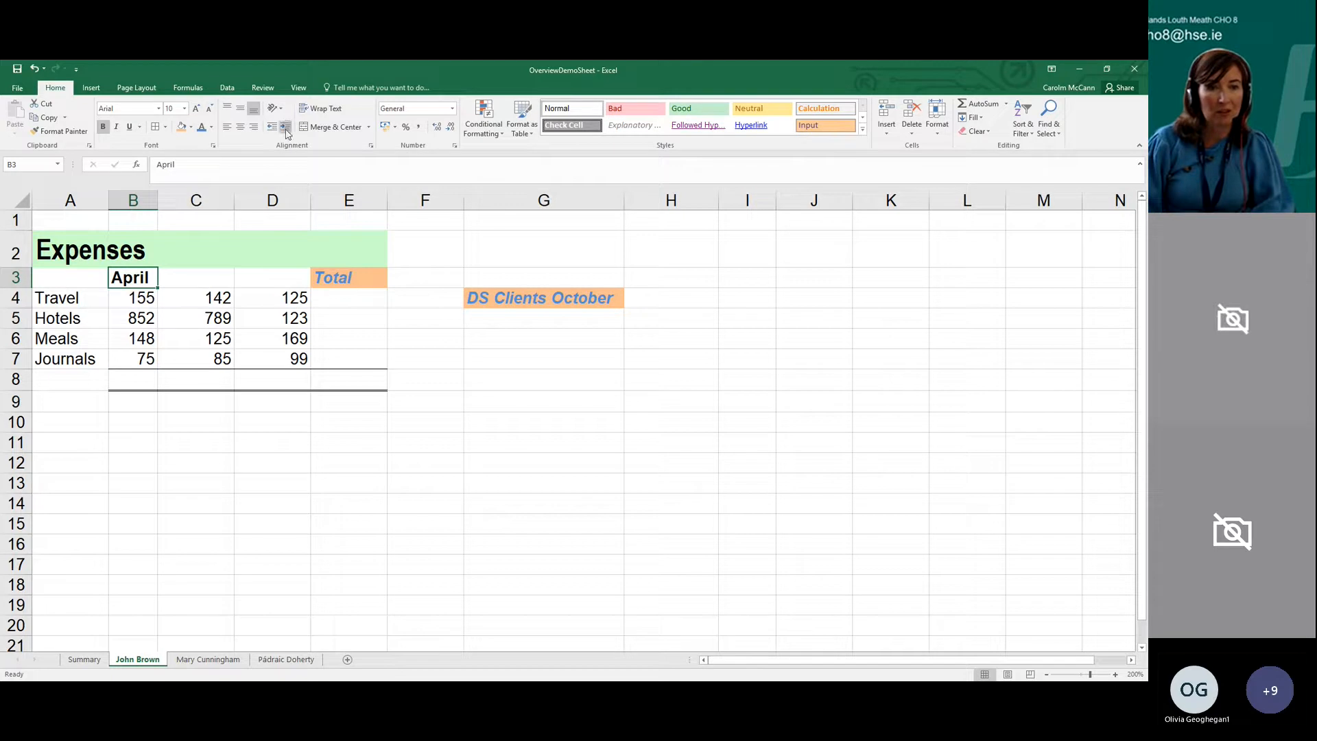
click(265, 247)
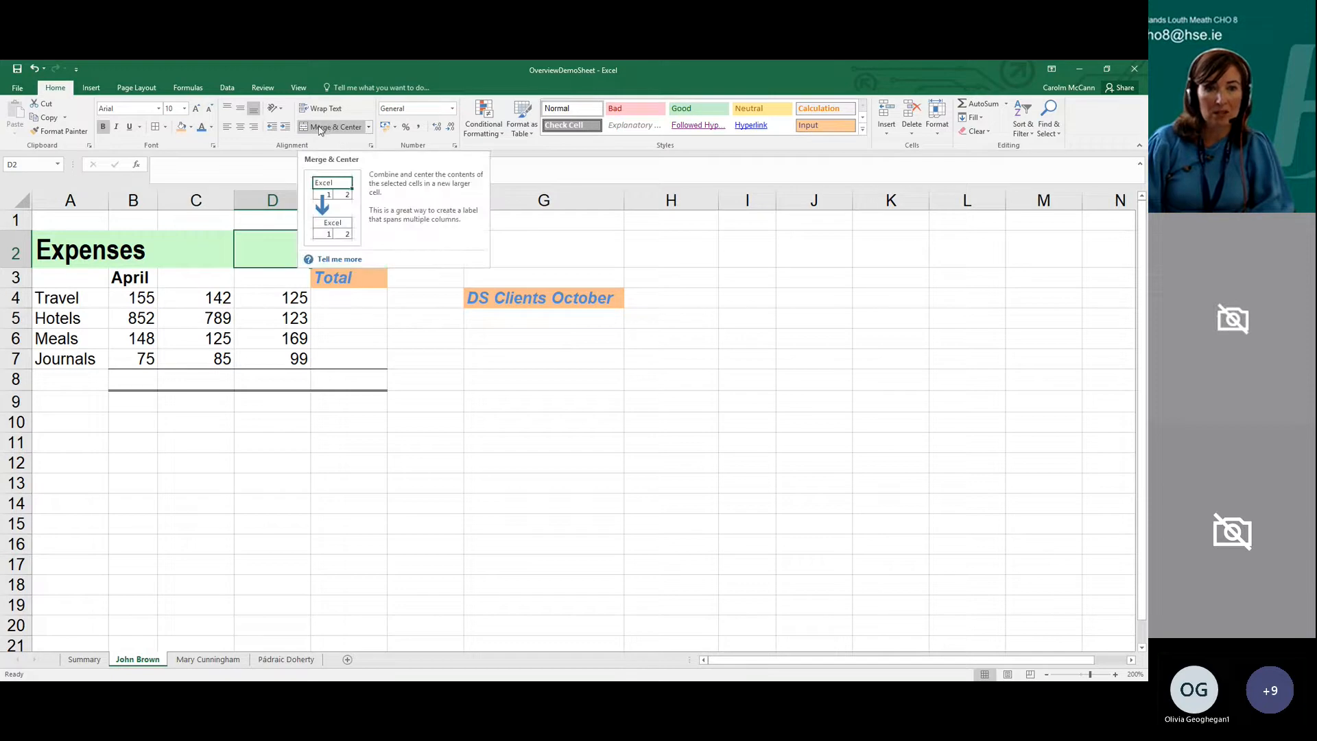
click(432, 302)
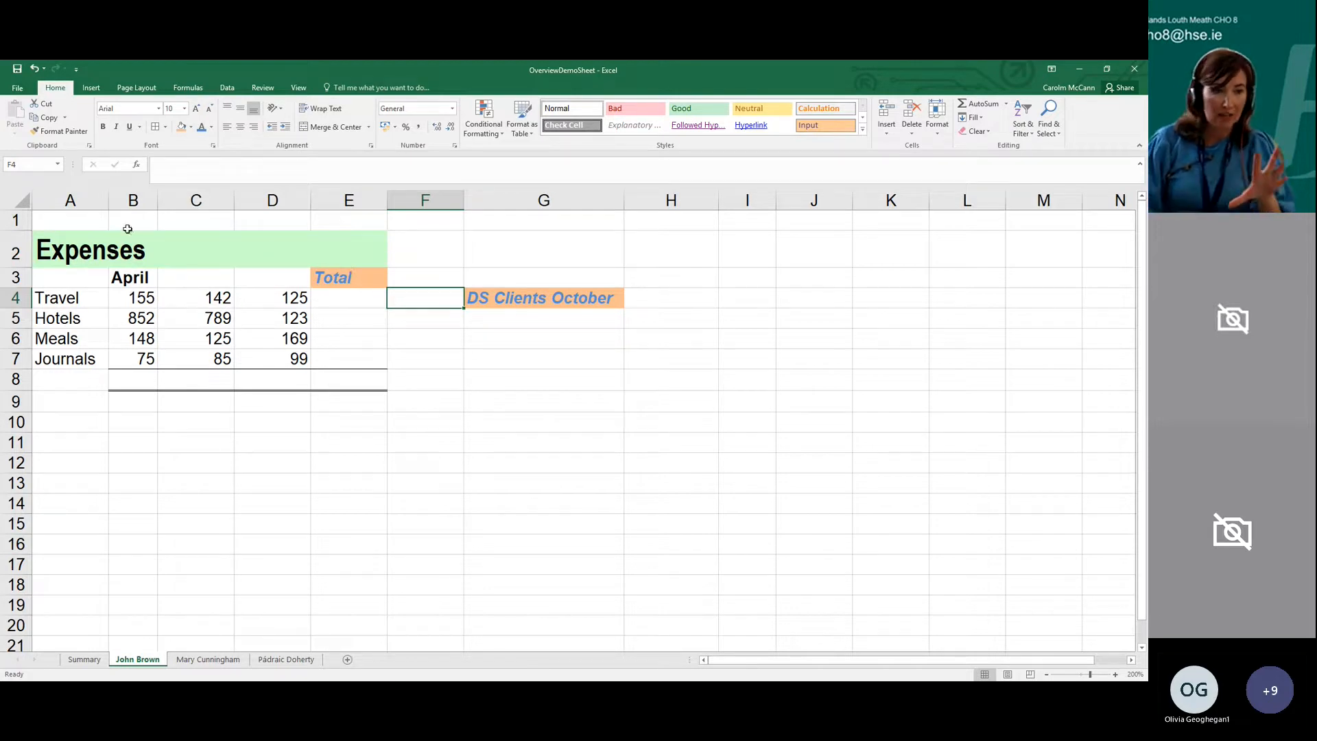
click(61, 238)
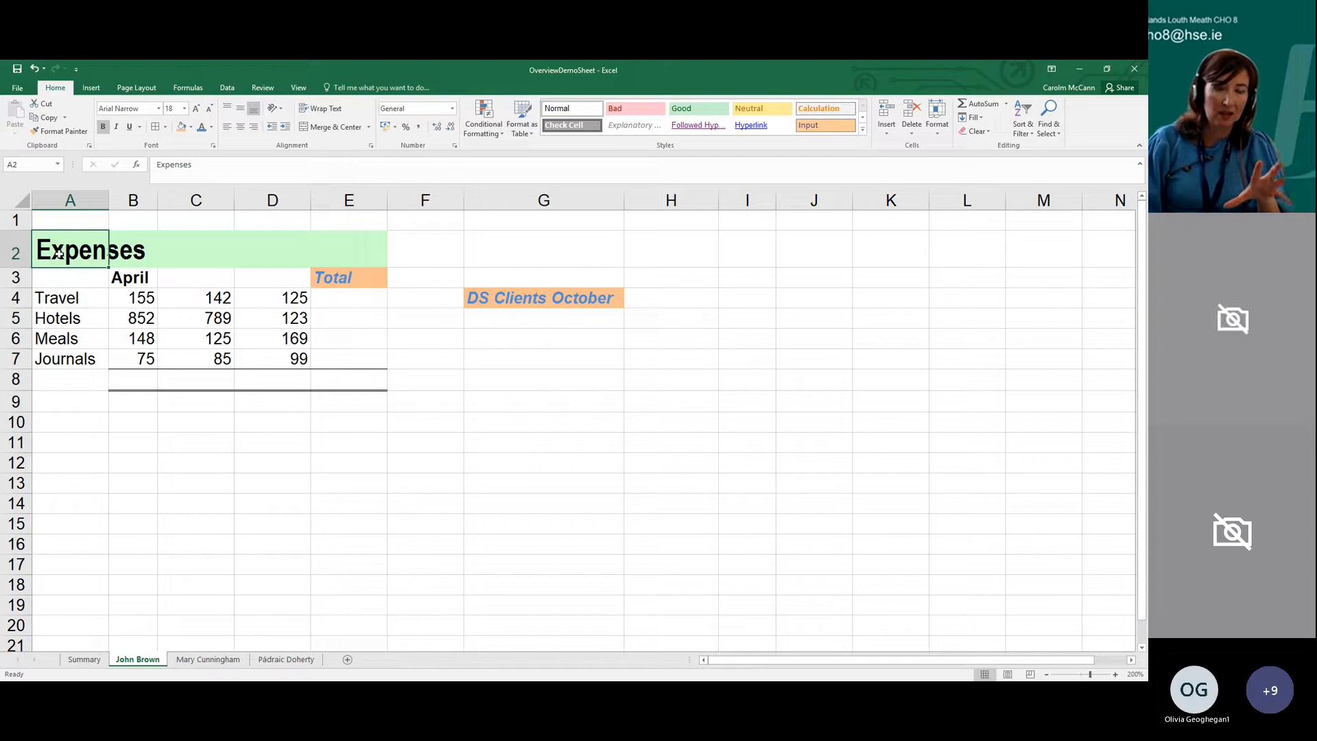
Delete the text "DS Clients October" from G4 and set the cell to No Fill
click(473, 301)
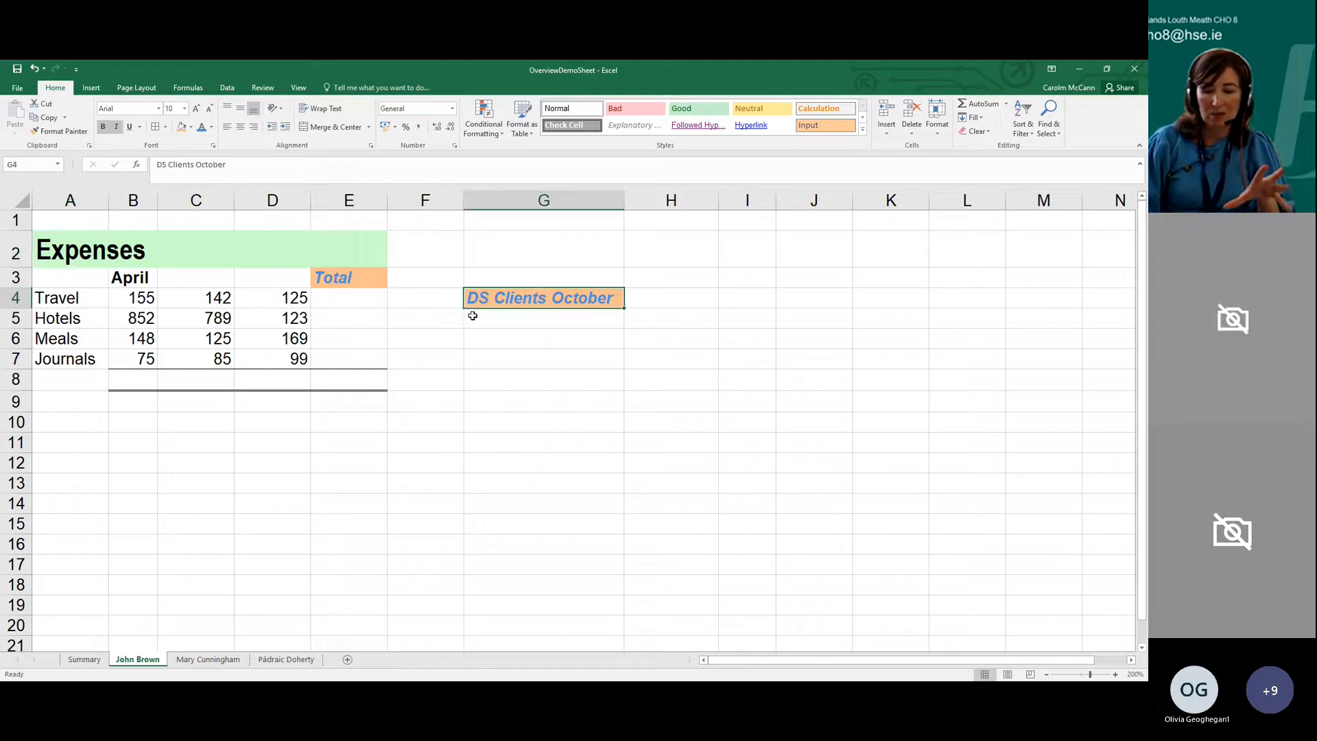
key(Delete)
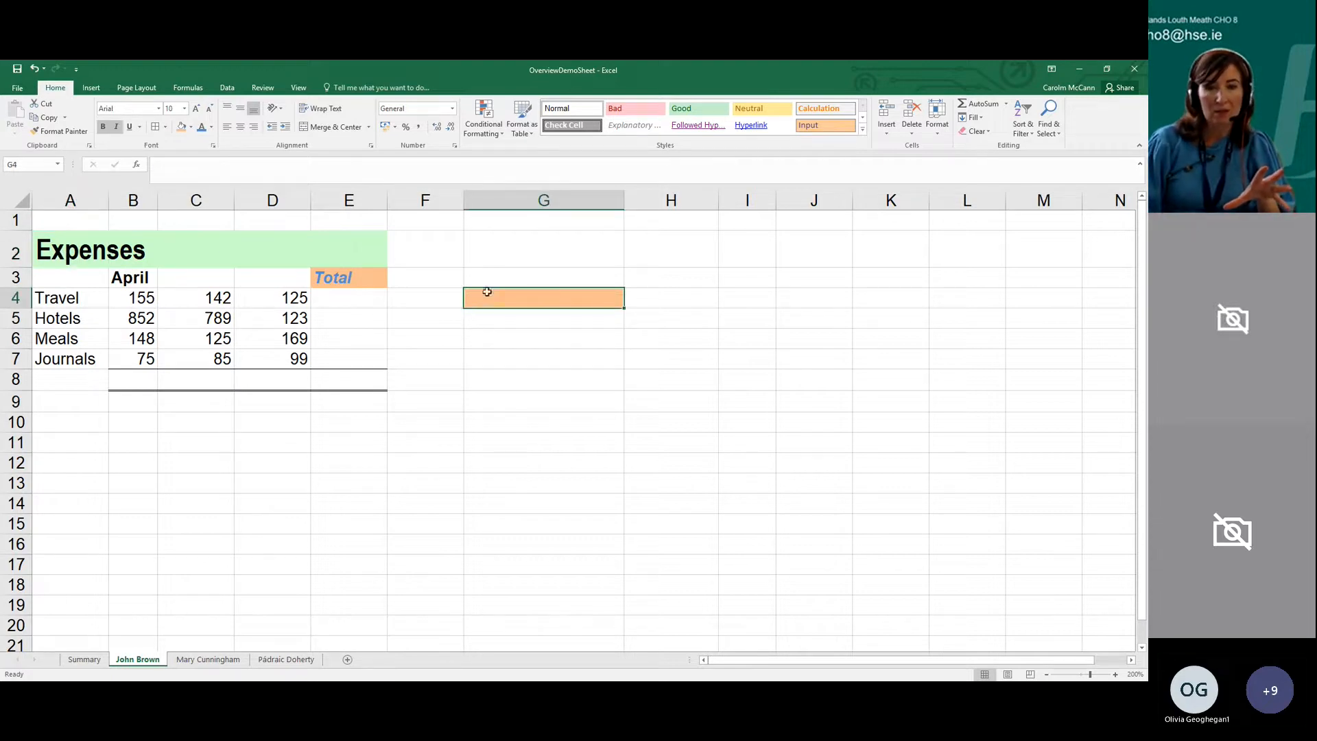
click(191, 128)
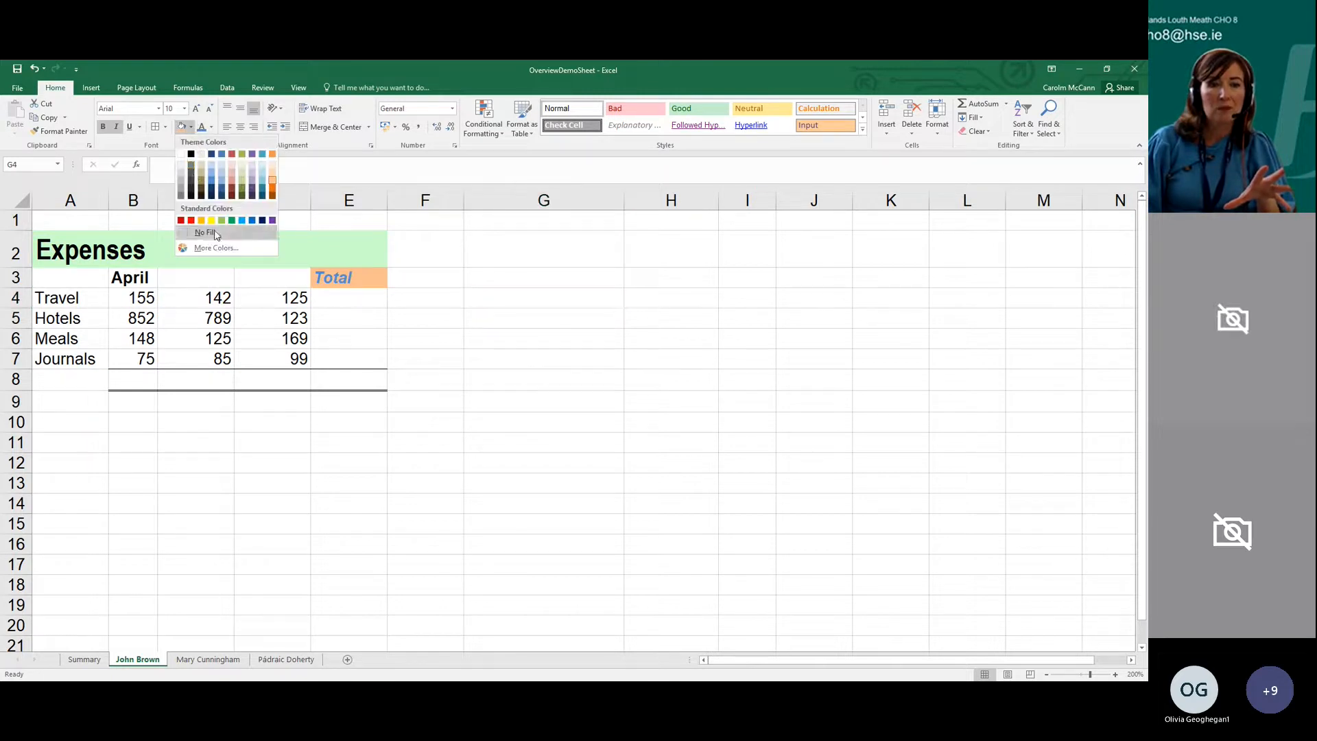
click(203, 232)
key(Down)
key(Down)
key(Down)
Merge and center A2:E2 and replace the heading text with "Yearly Planner"
drag(56, 241, 323, 251)
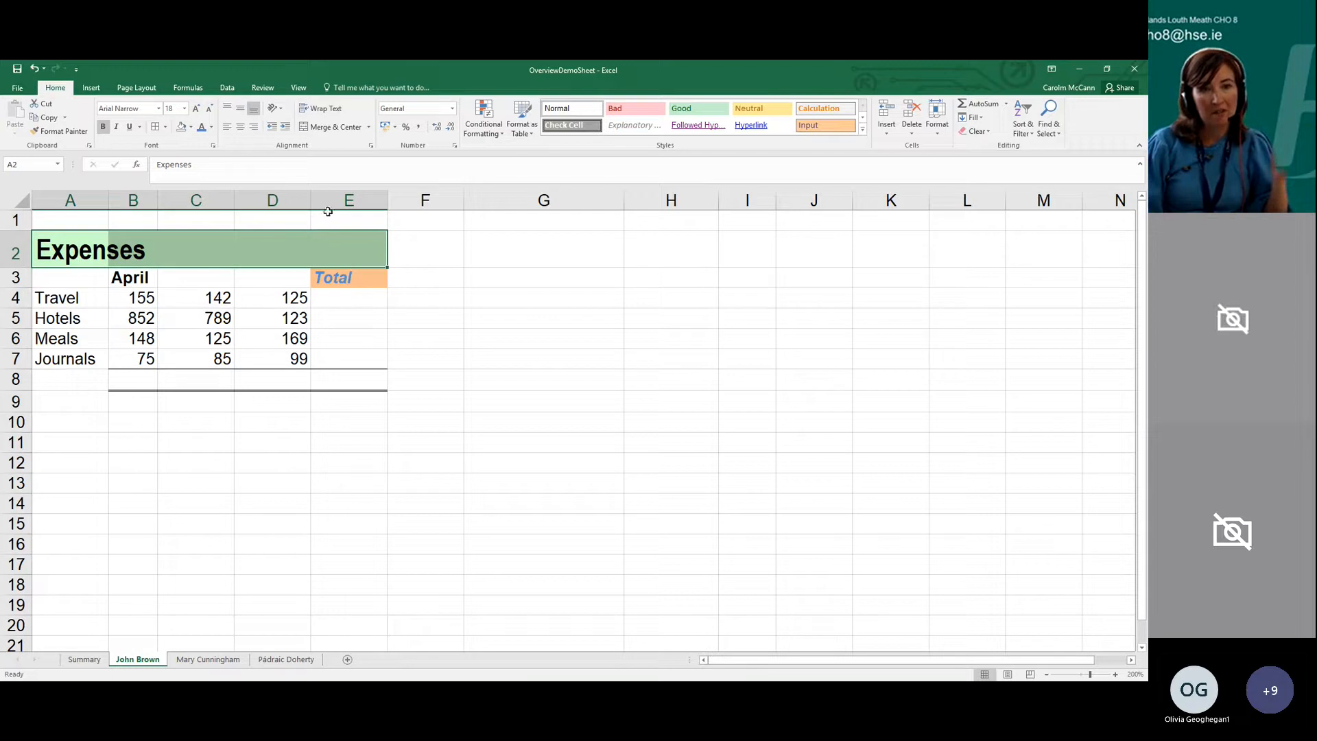
click(335, 128)
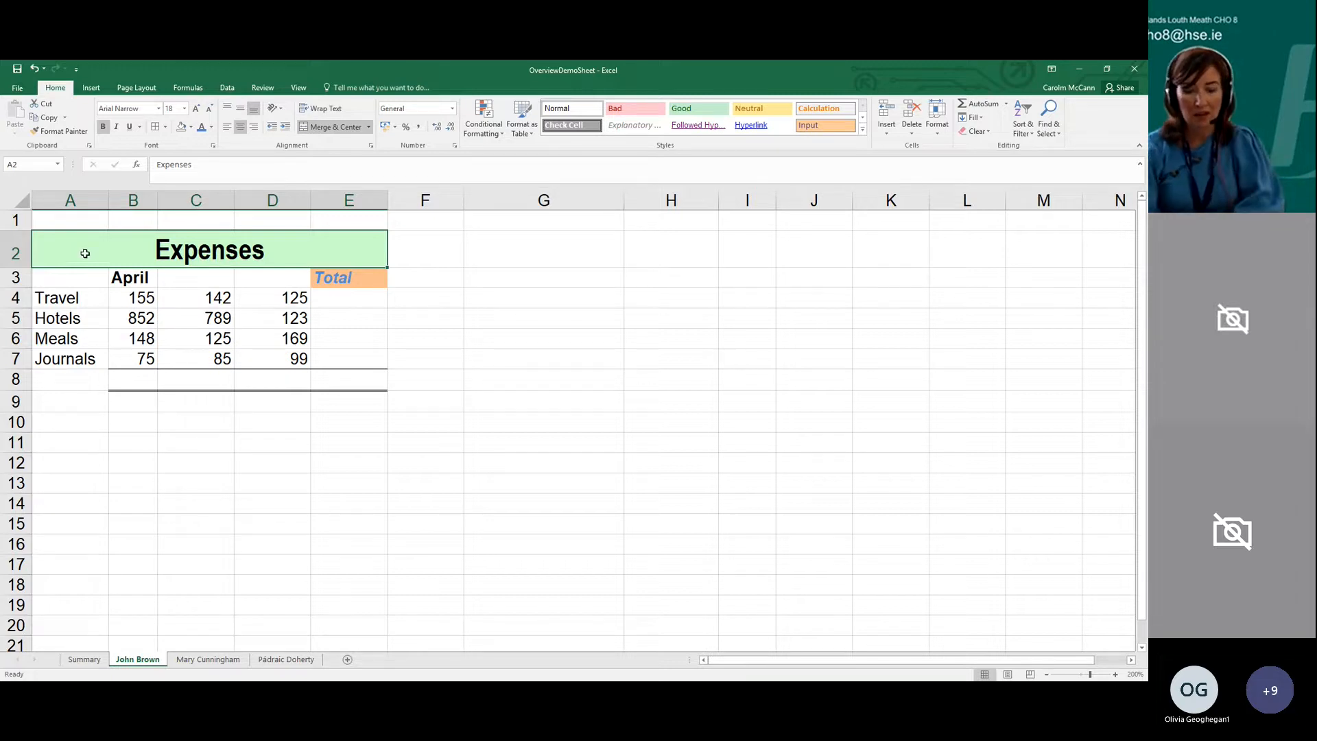
text(Yearly OP)
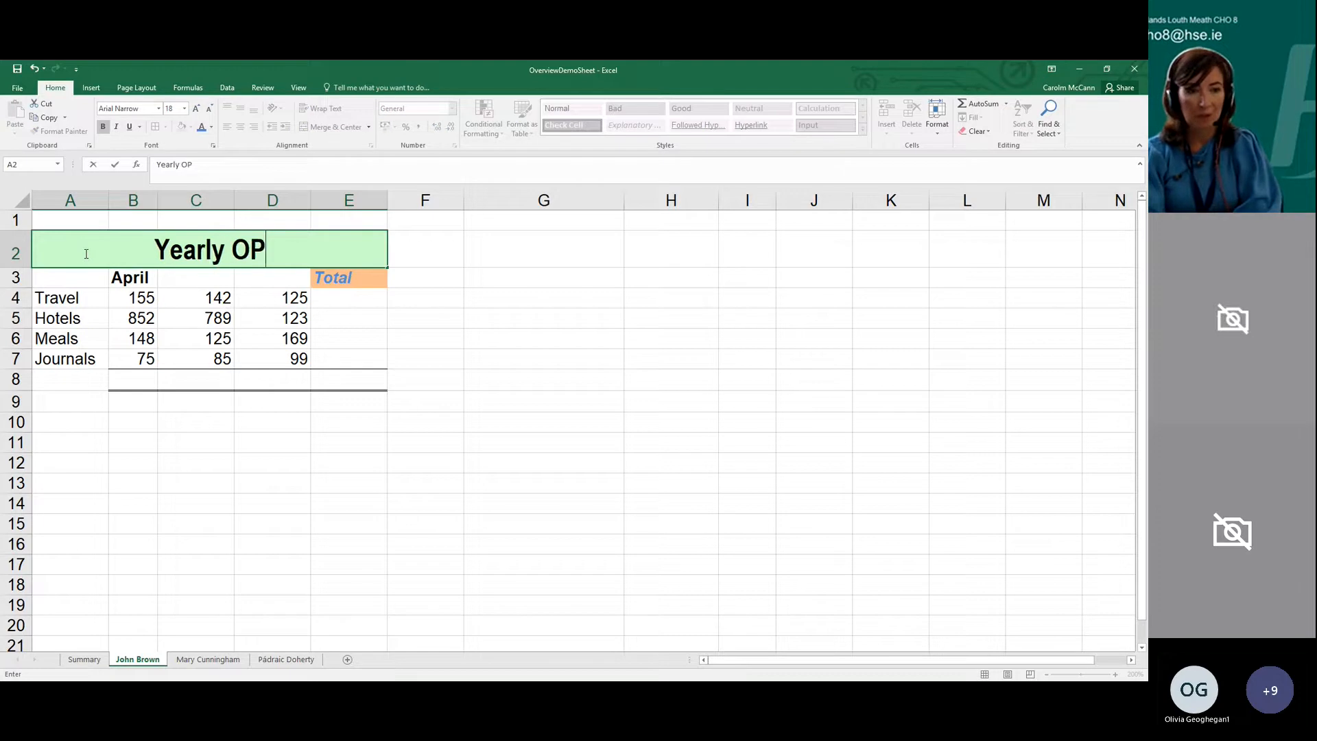
key(BackSpace)
key(BackSpace)
text(Planner)
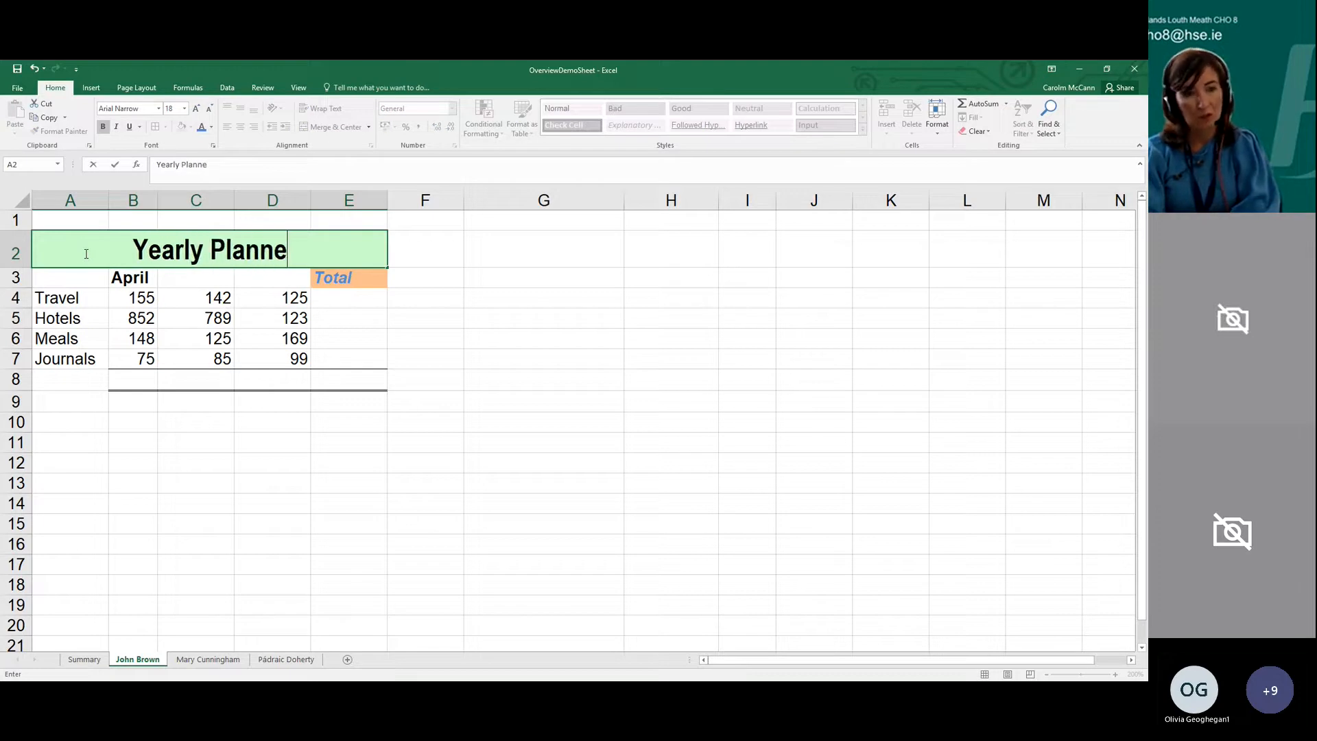
key(Return)
click(86, 253)
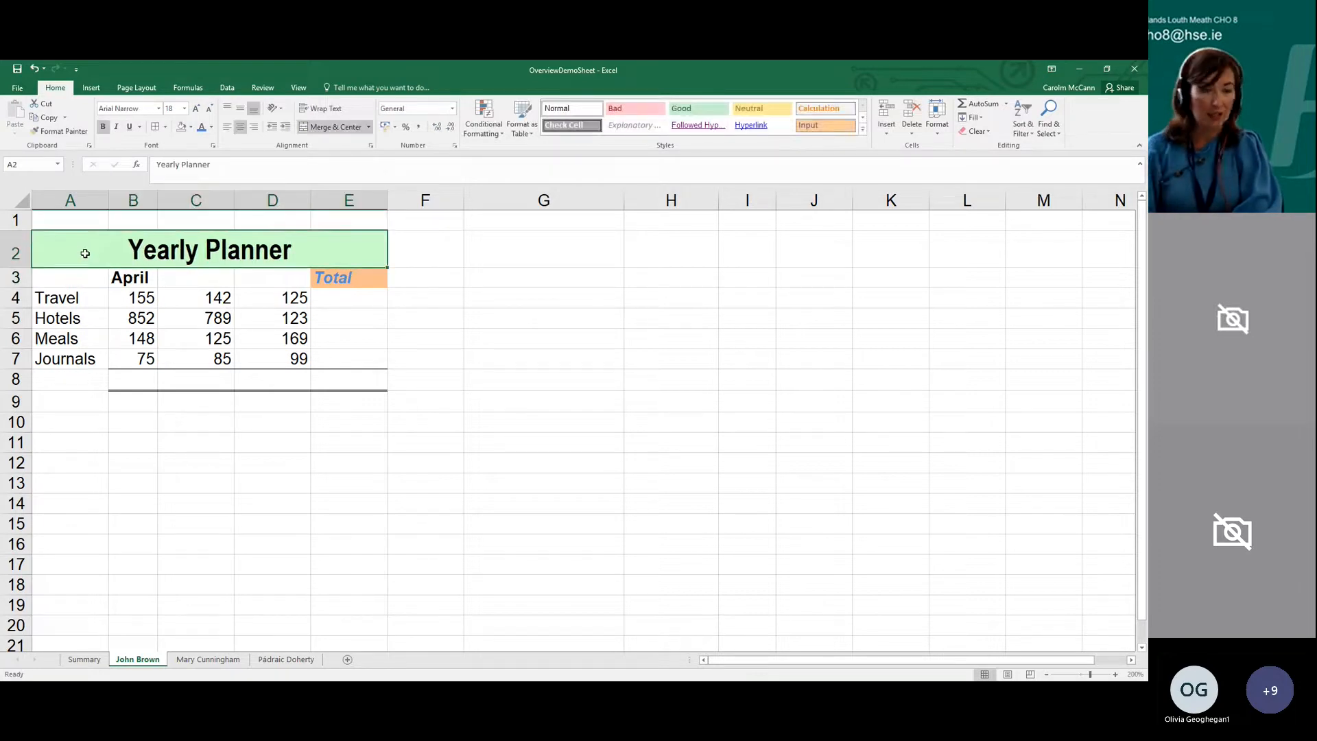
Undo the heading text change and the merge of A2:E2
click(33, 69)
click(34, 70)
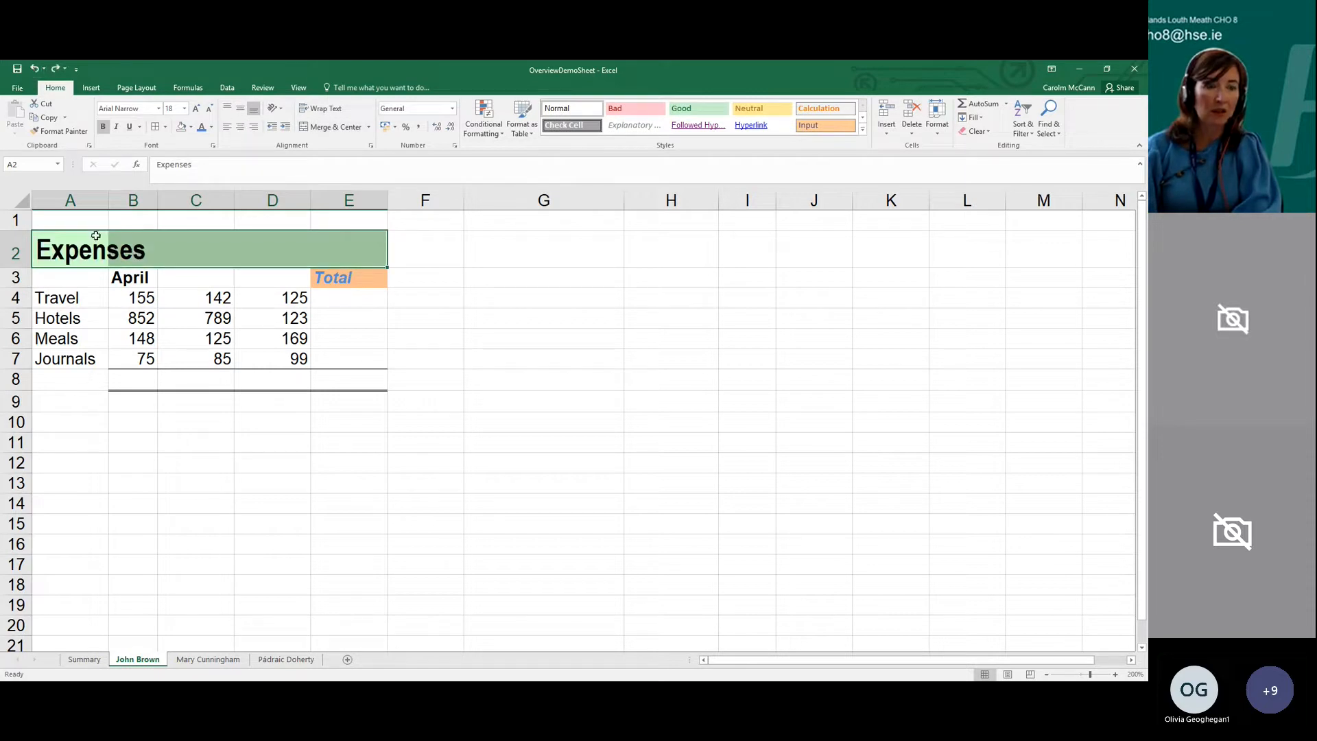
click(113, 317)
Merge and center the "Expenses" heading across A2:E2
click(72, 251)
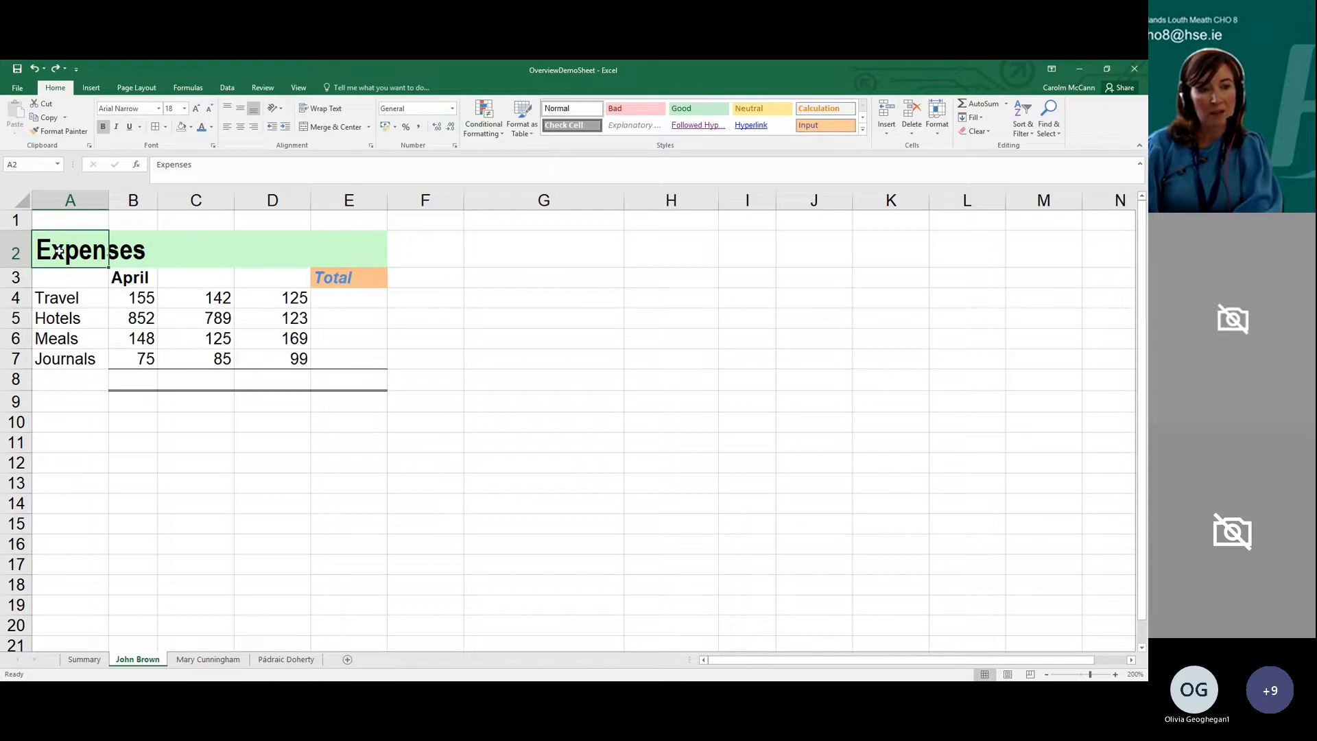
drag(58, 251, 327, 254)
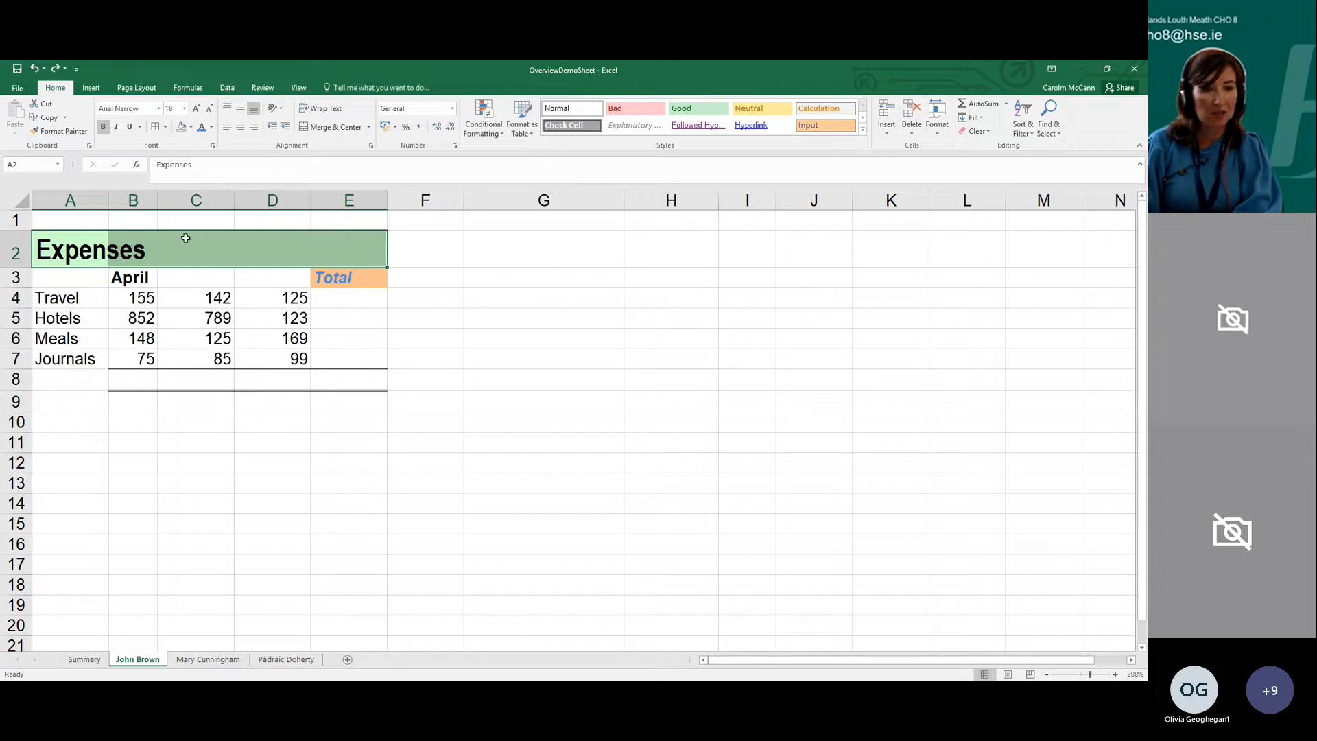
click(331, 128)
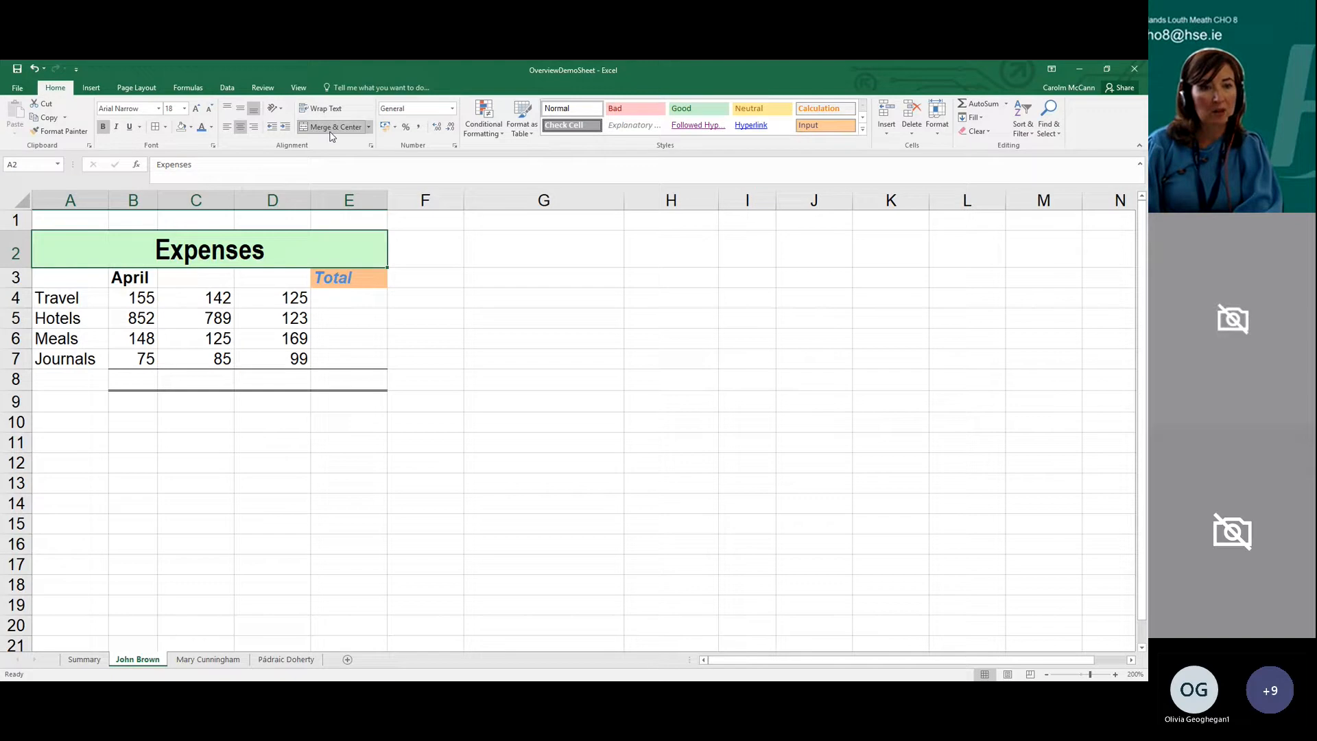
click(392, 264)
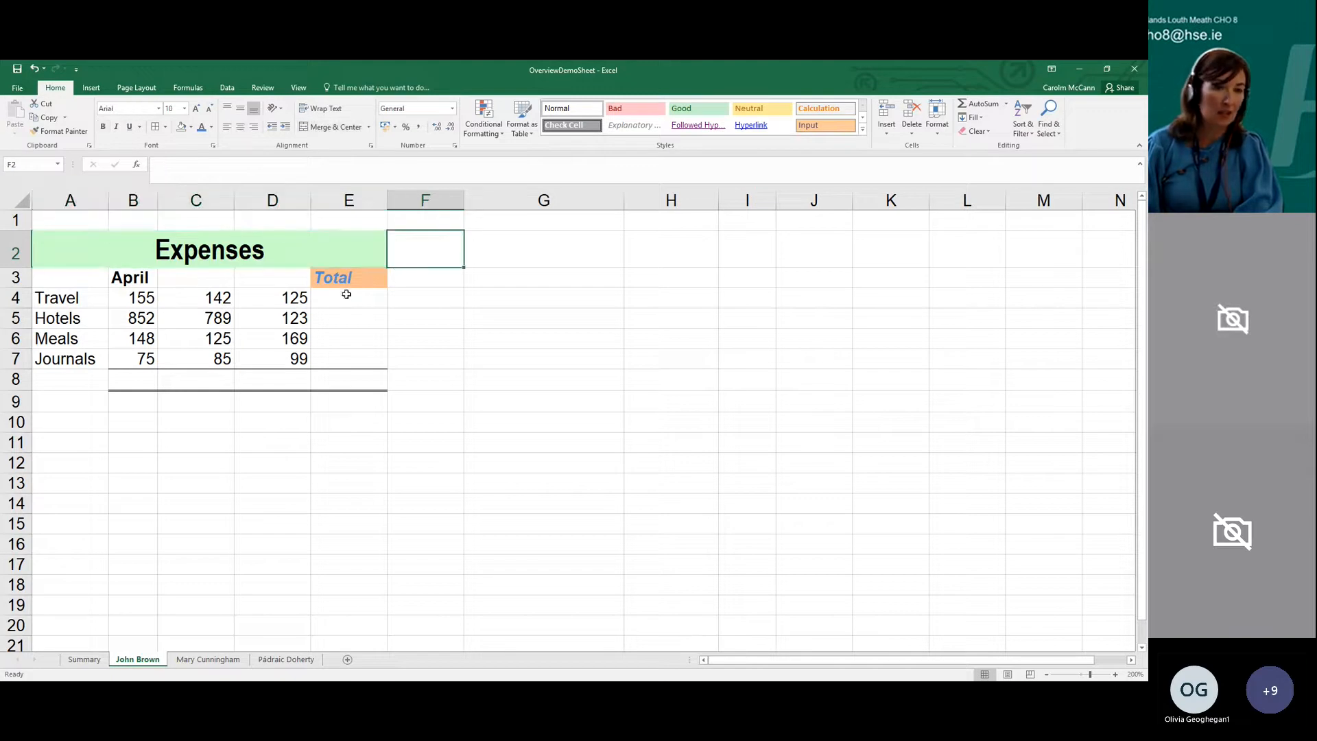
Switch Merge & Center off and back on for the "Expenses" heading in A2:E2
click(177, 258)
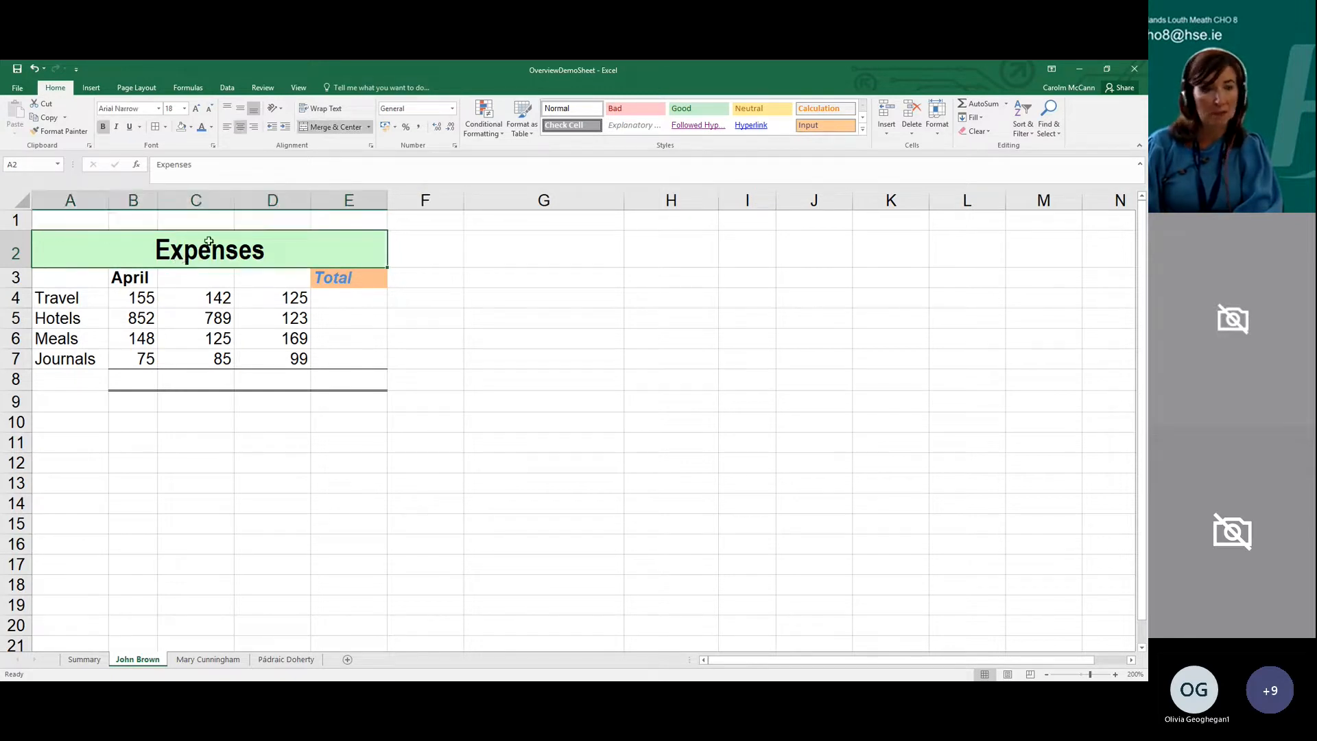
click(334, 130)
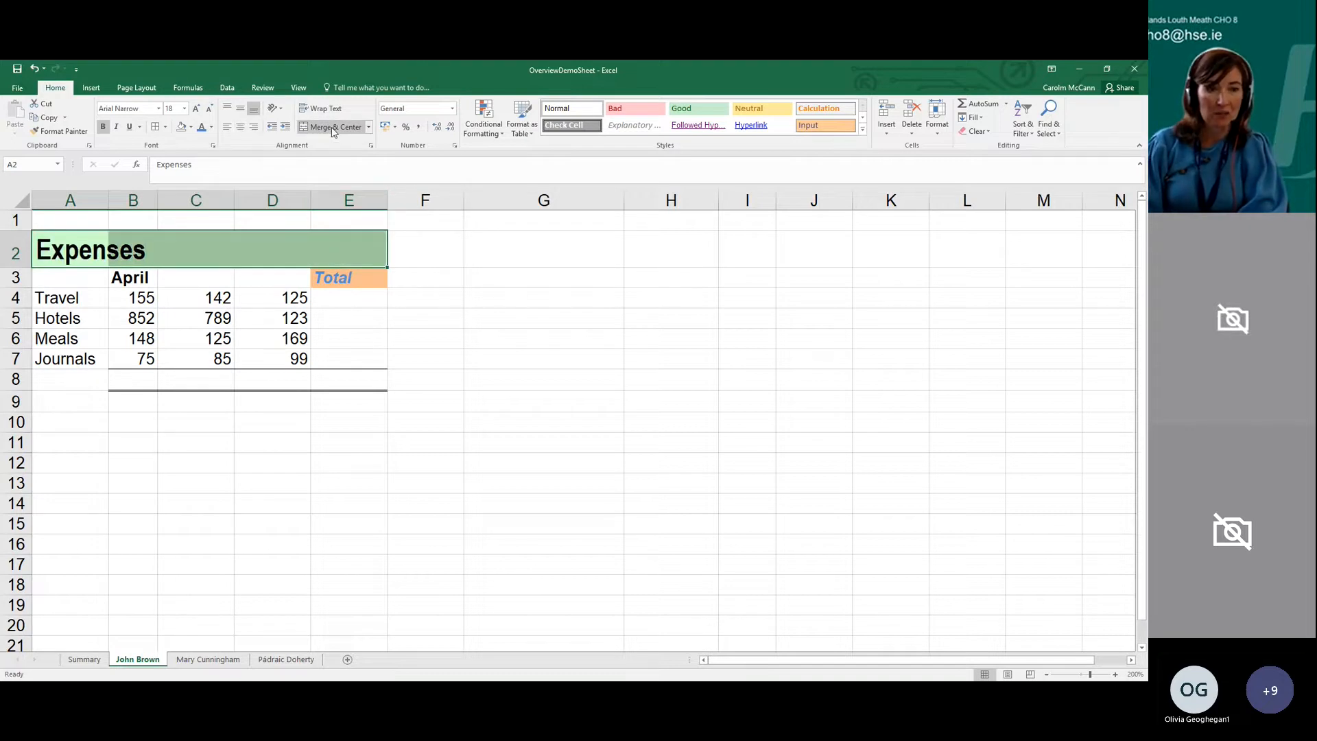
click(334, 128)
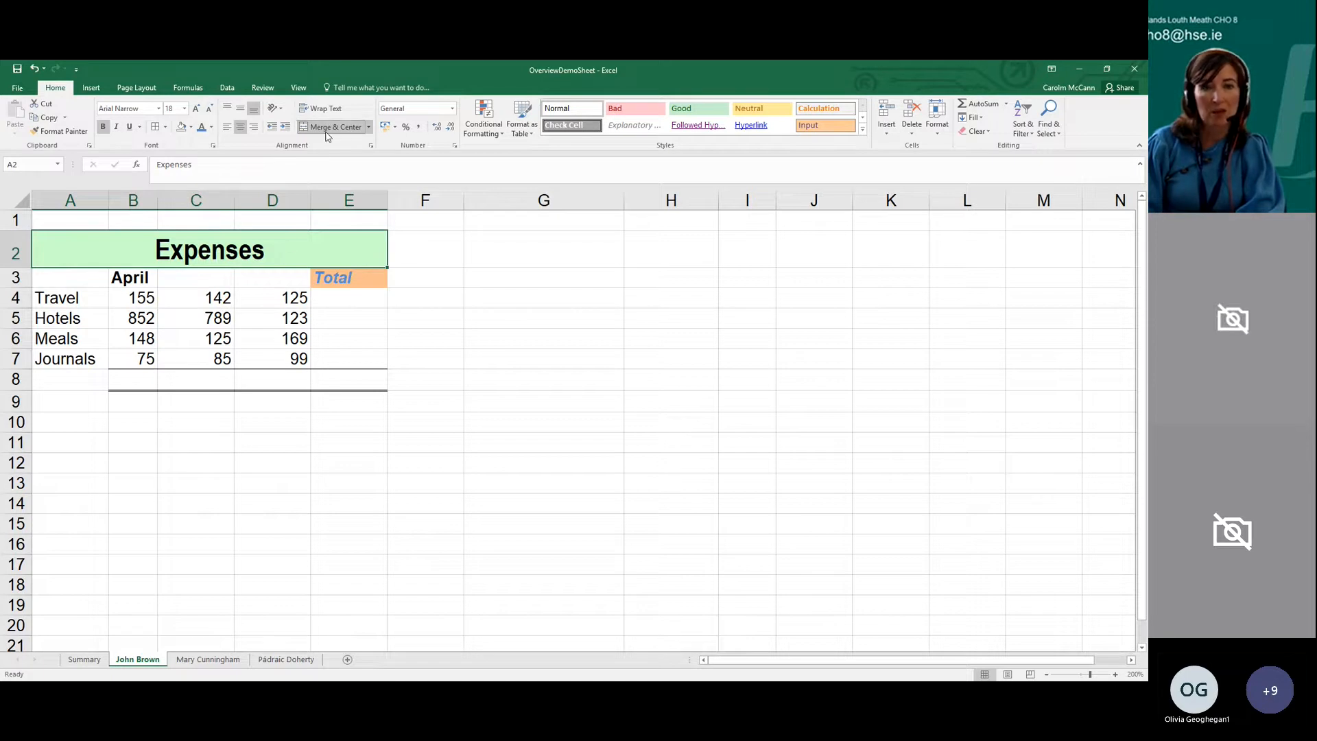
Look through the available number formats for the value in D5 without applying one
click(272, 277)
click(272, 317)
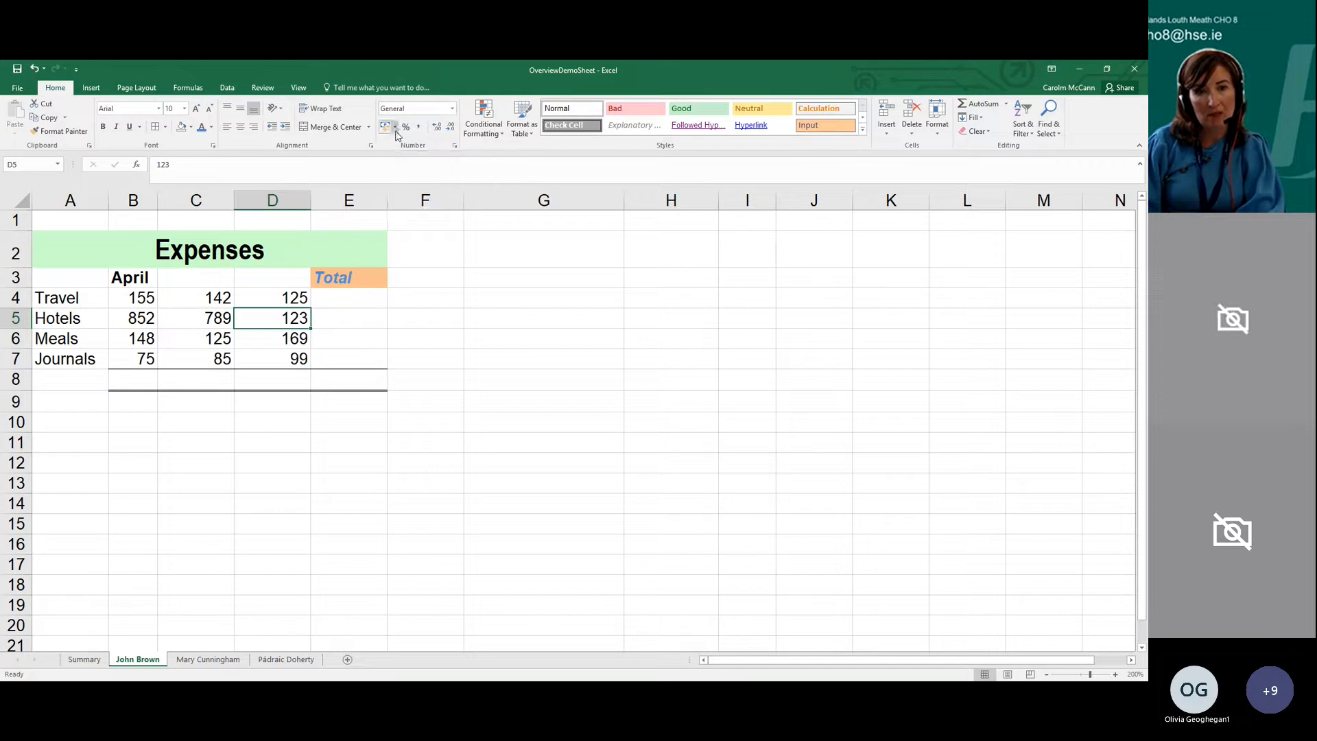
click(452, 109)
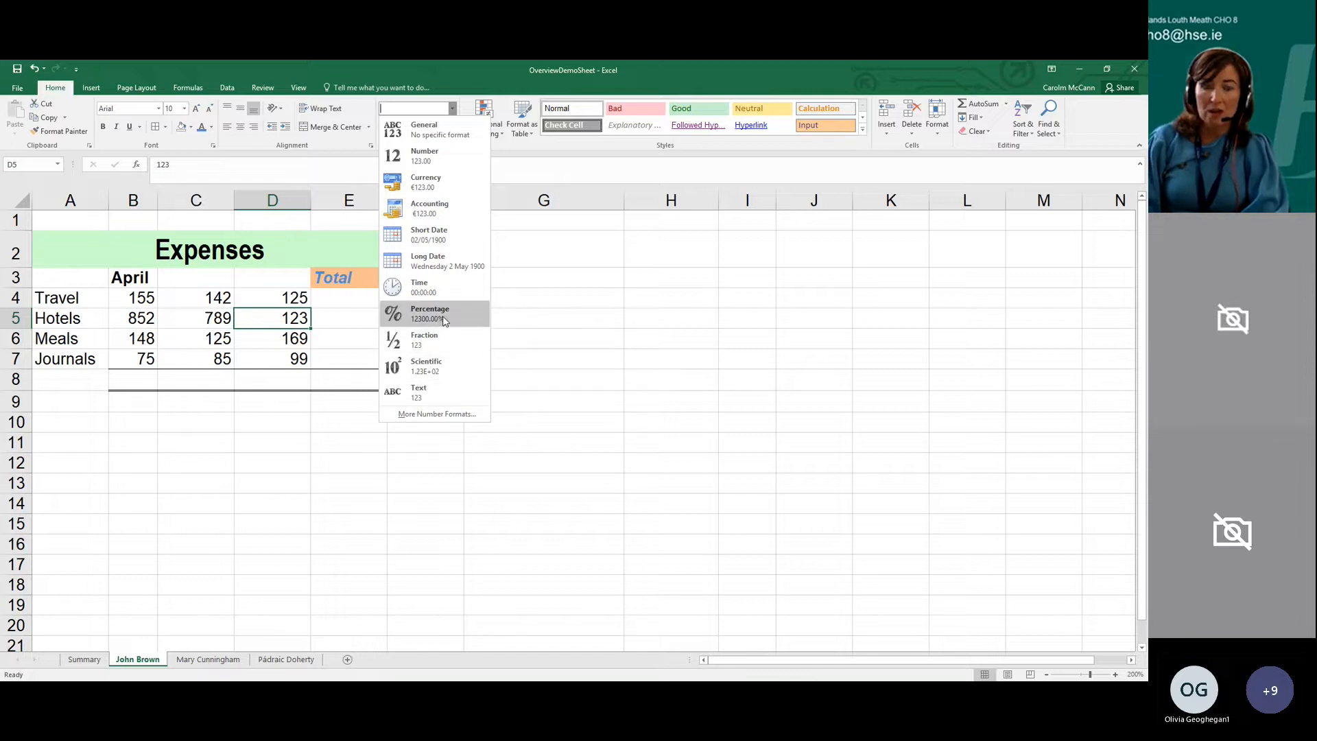
click(511, 317)
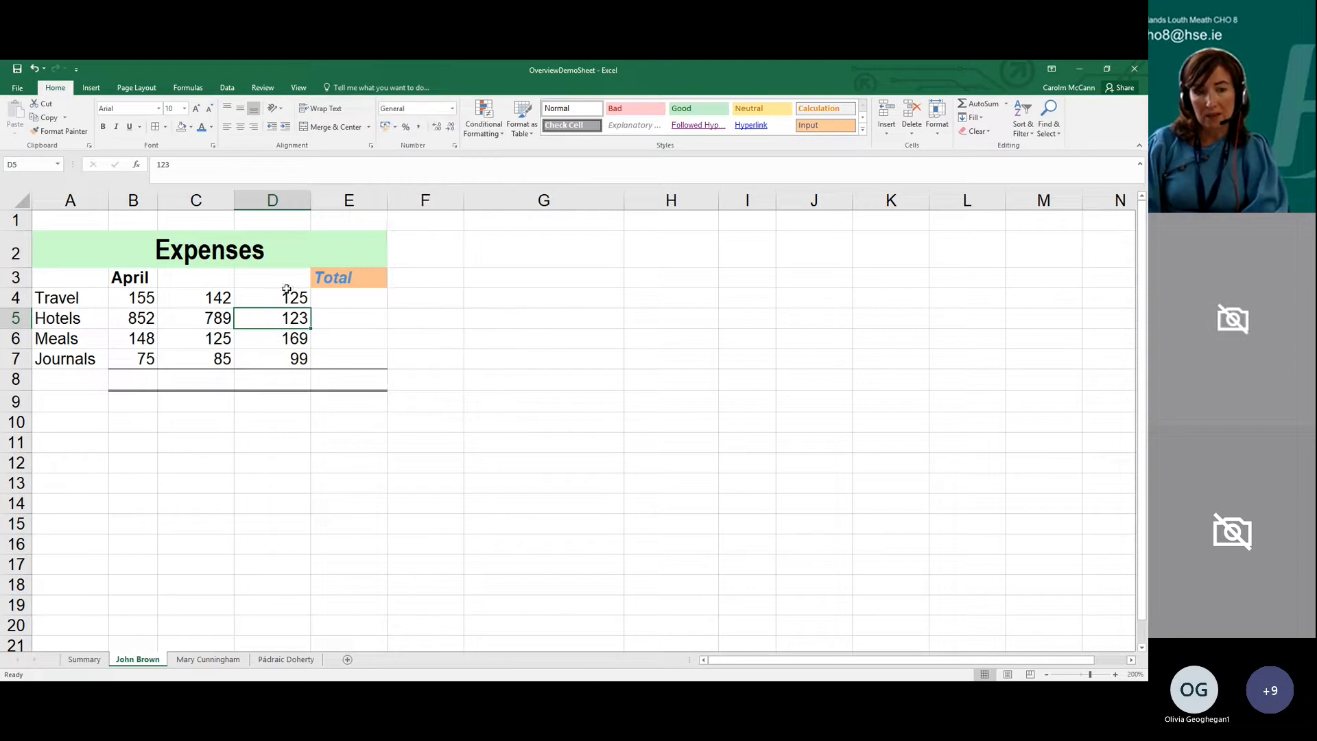
Examine the number cells by selecting B4:B7, cells across row 4 and values down column D
drag(142, 298, 145, 360)
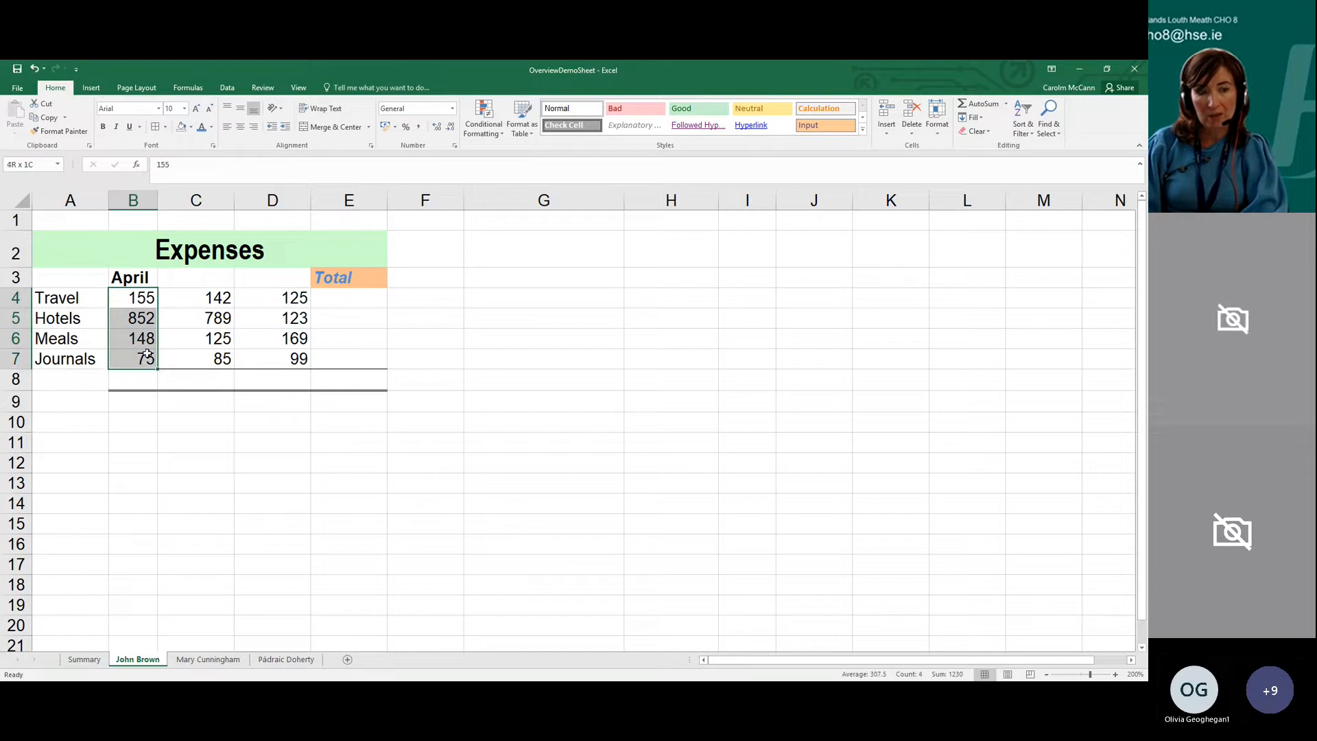
click(144, 297)
click(201, 297)
click(279, 295)
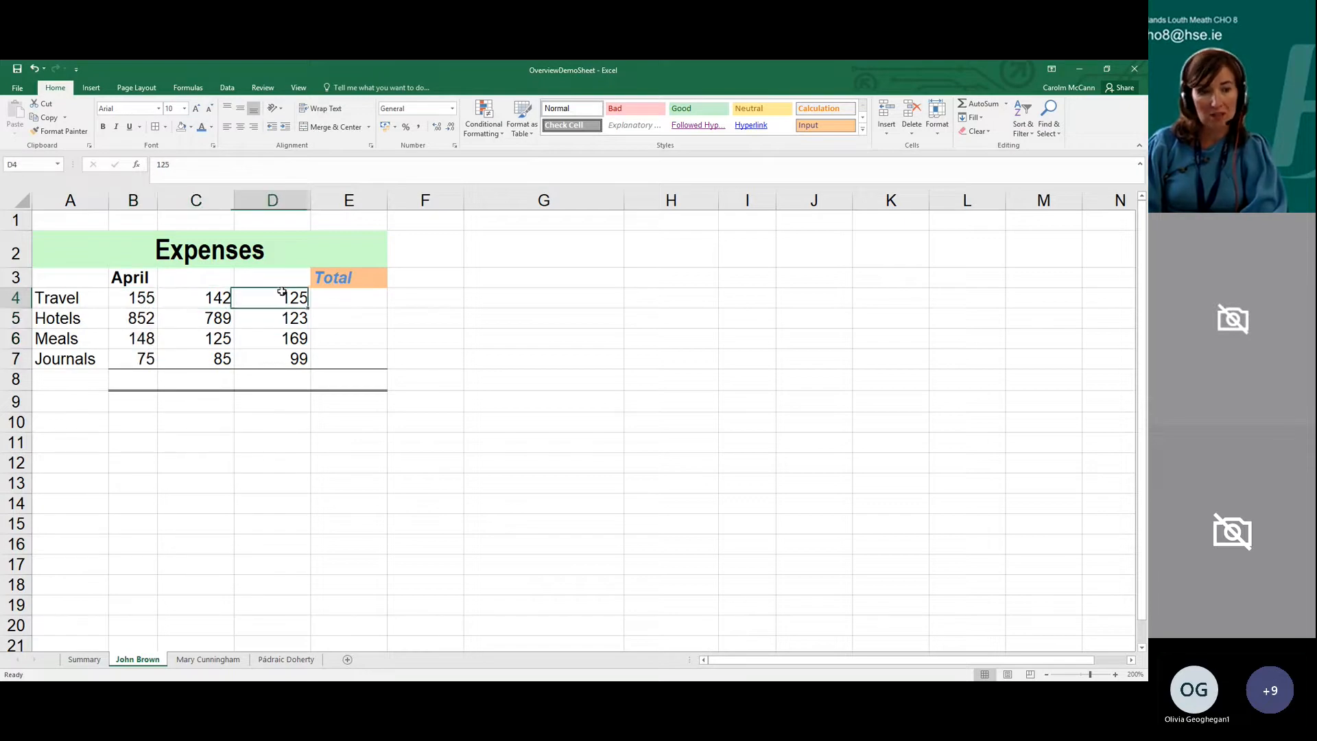
click(287, 321)
click(292, 357)
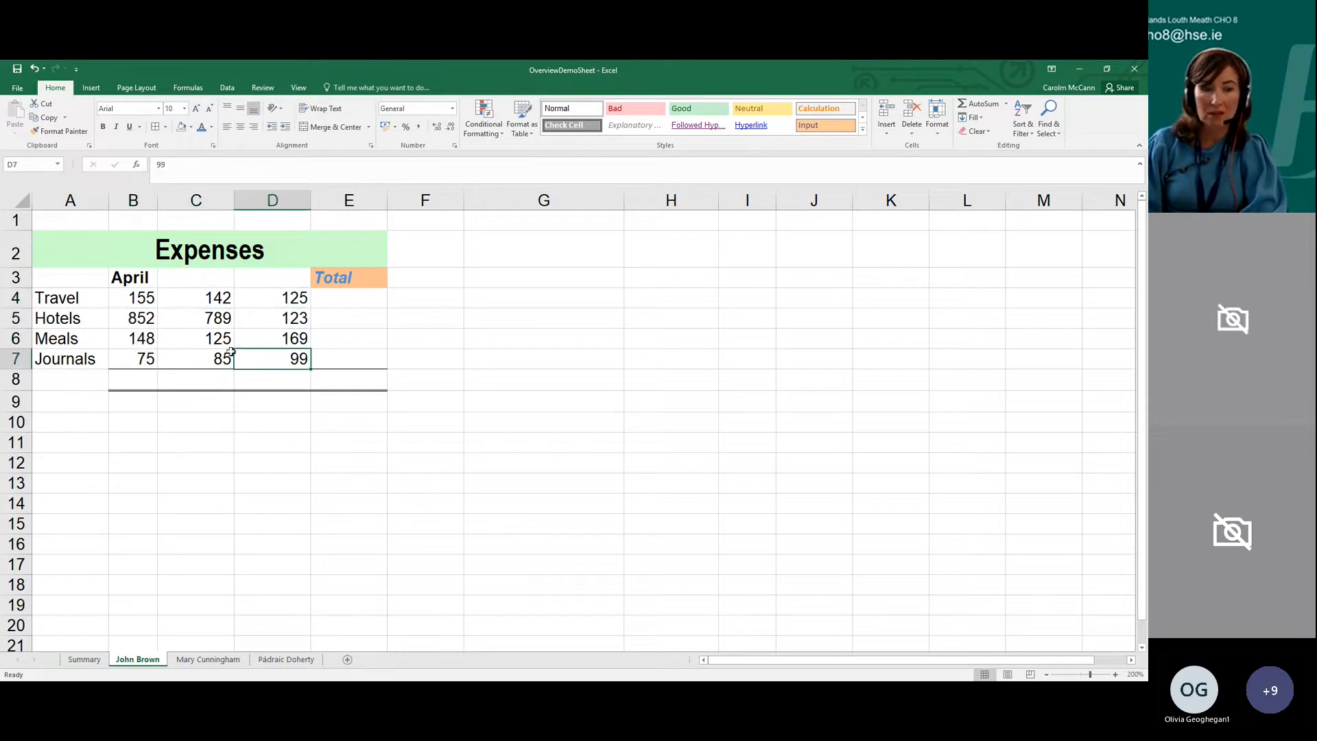
Examine the text labels in A4:A6 and look through the number formats for "Meals" in A6 without applying one
click(86, 302)
mouse_move(90, 311)
mouse_down()
mouse_move(89, 365)
mouse_move(86, 300)
mouse_up()
click(86, 319)
click(86, 341)
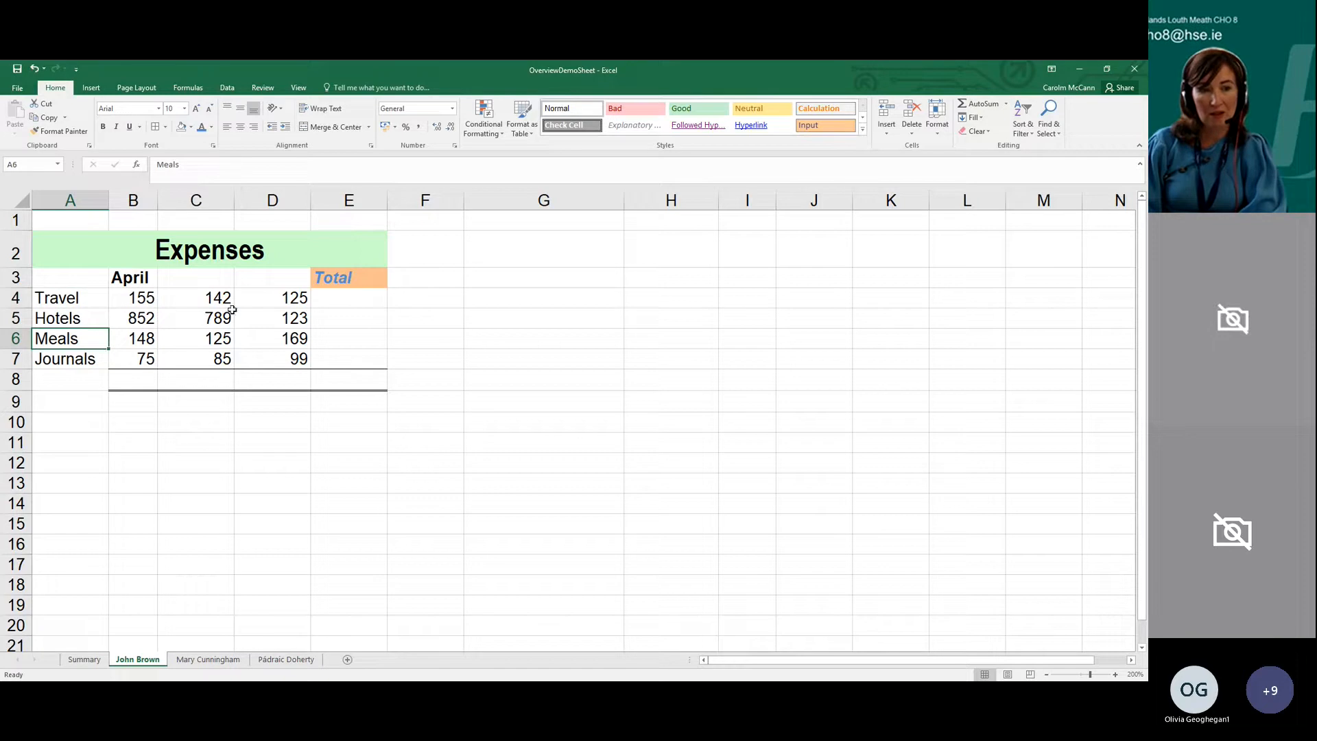
click(452, 108)
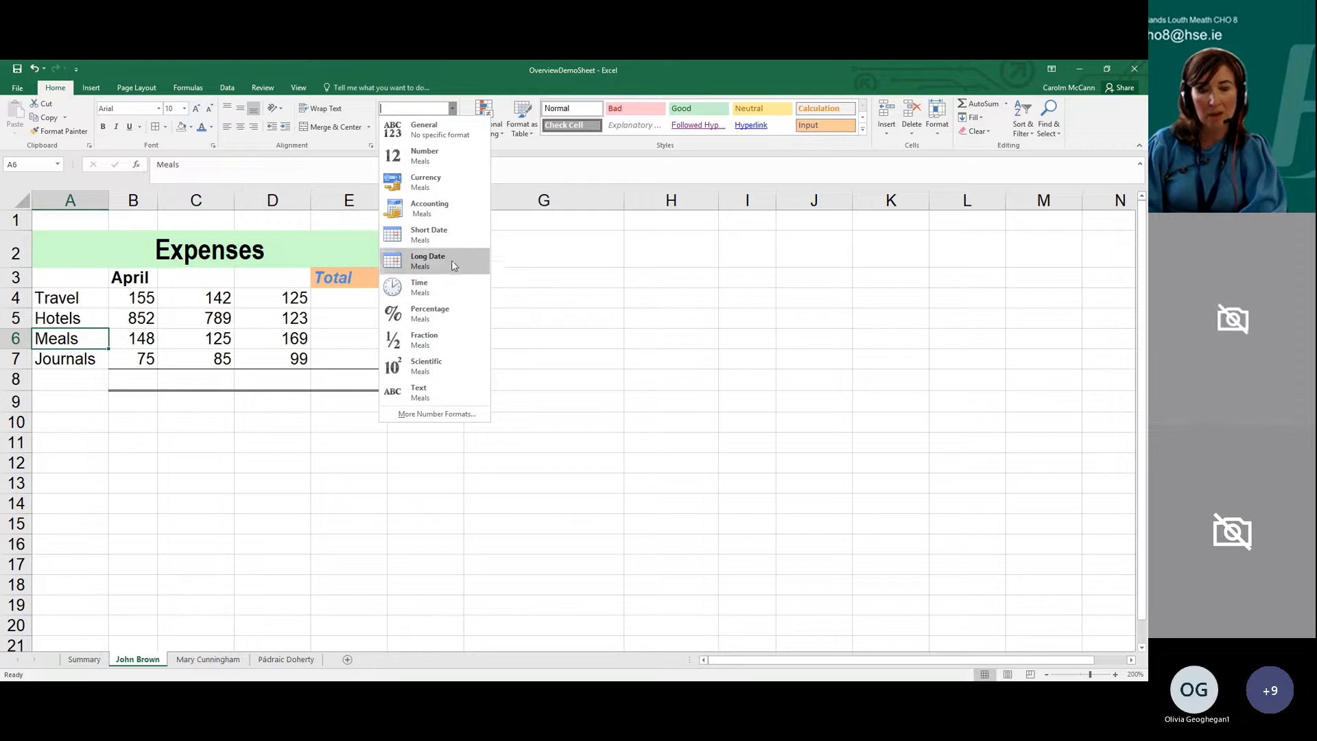
click(510, 265)
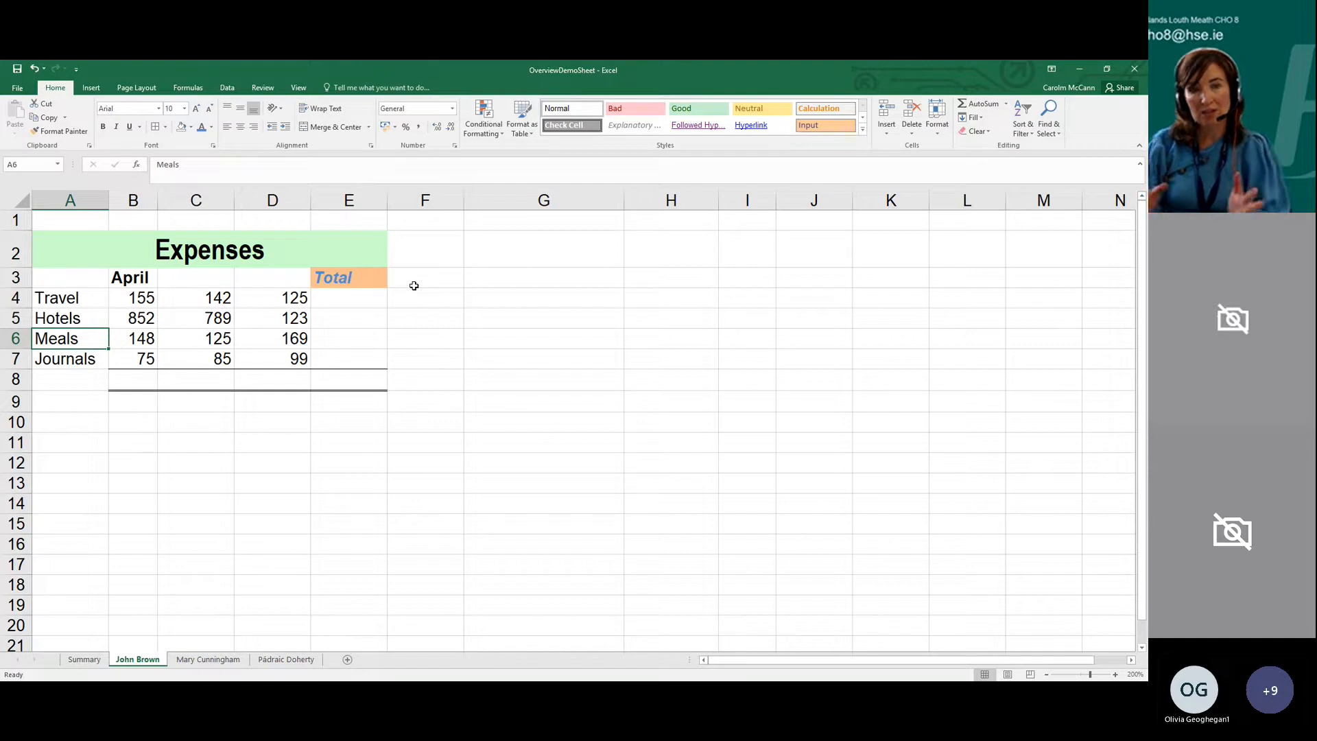
Enter the date 9/6/22 in G5 and the same date written with full stops, 9.06.2022, in G6
click(497, 314)
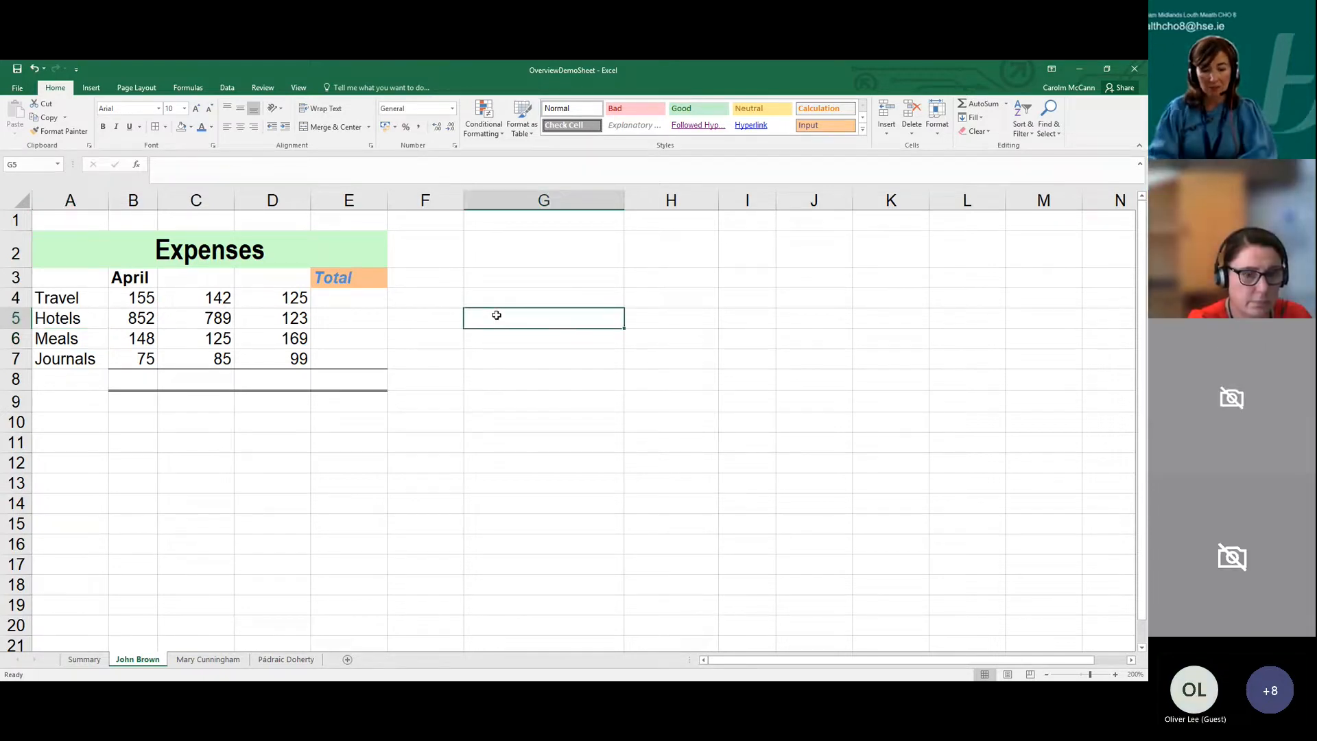
text(9)
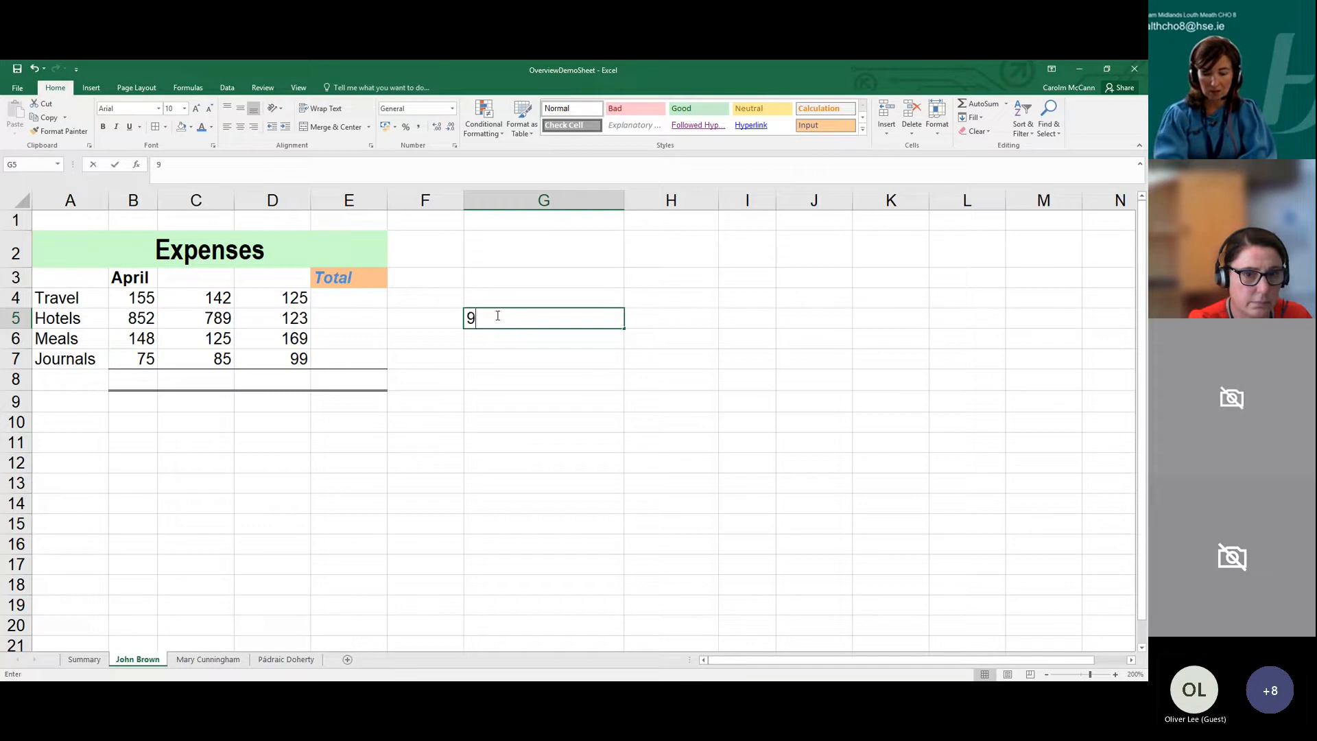
text(/6/22)
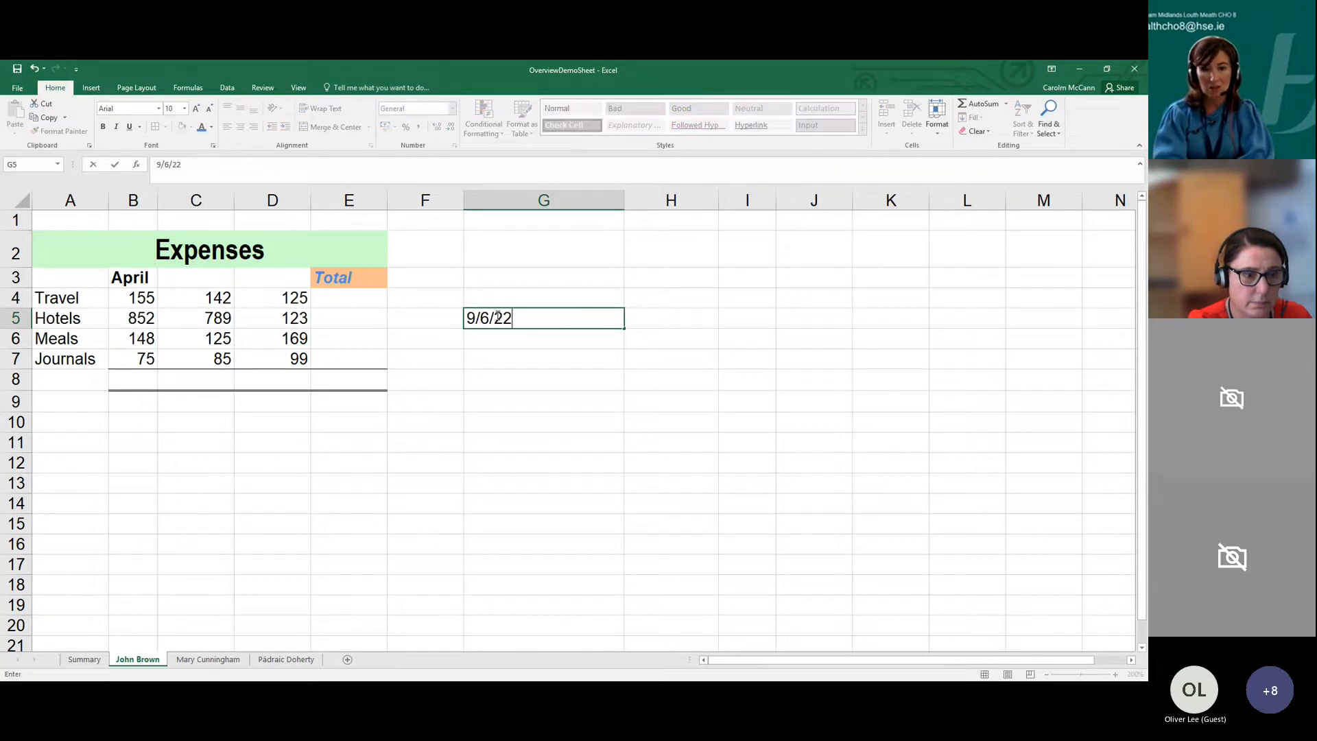
key(Return)
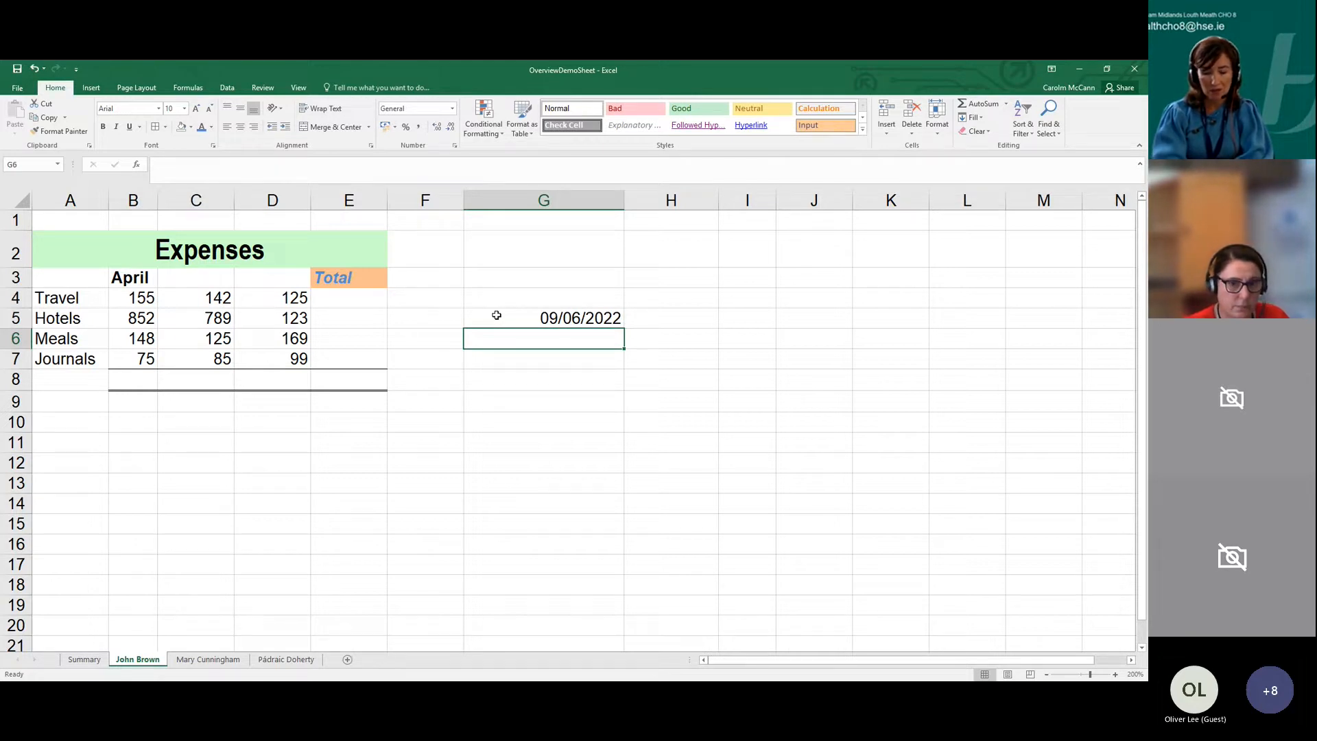
text(9.0)
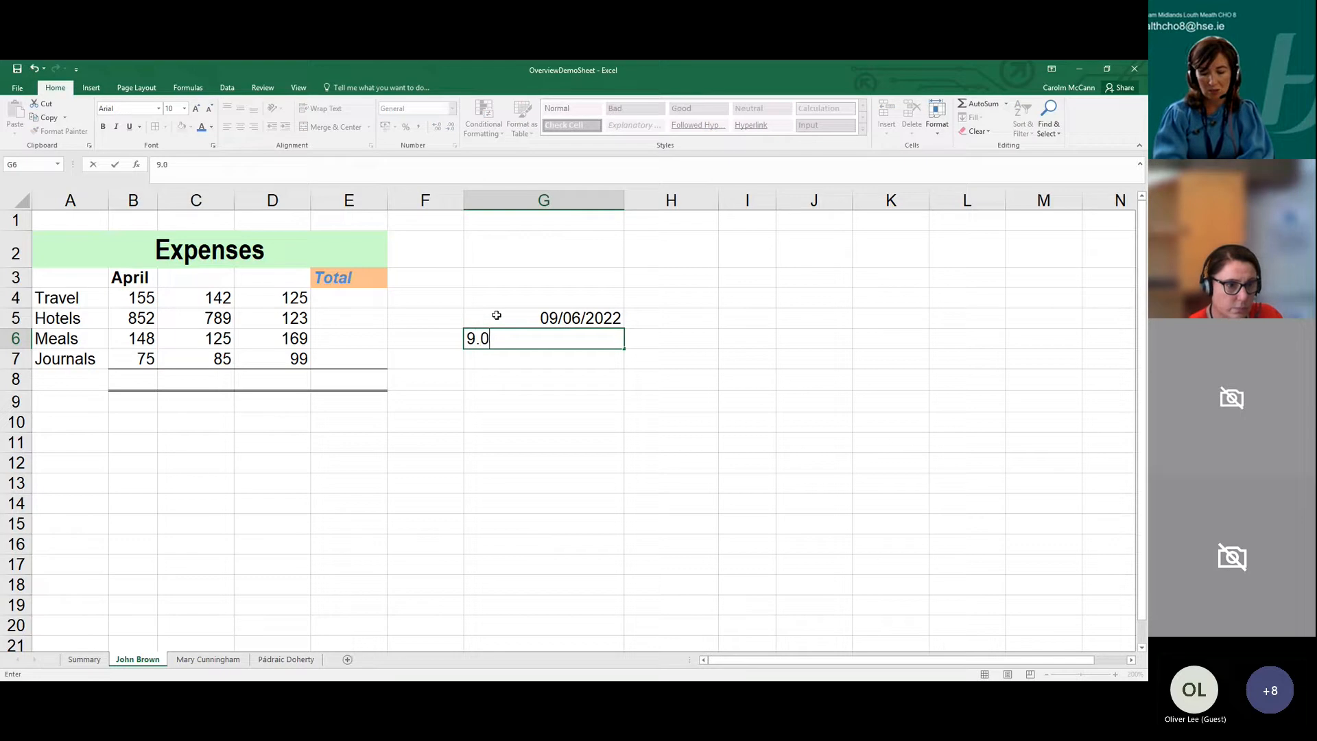
text(6.2022)
key(Return)
key(Up)
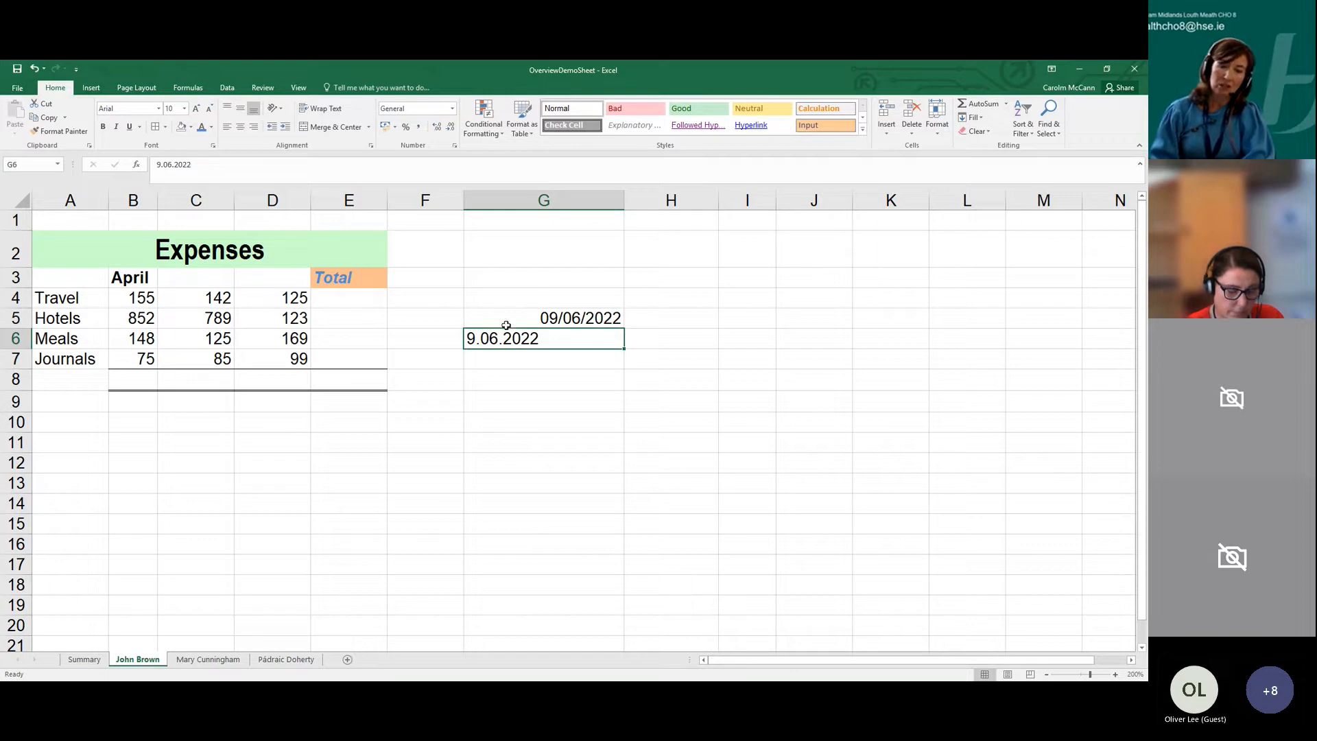
Enter the date 10/1/1999 in G7
click(501, 361)
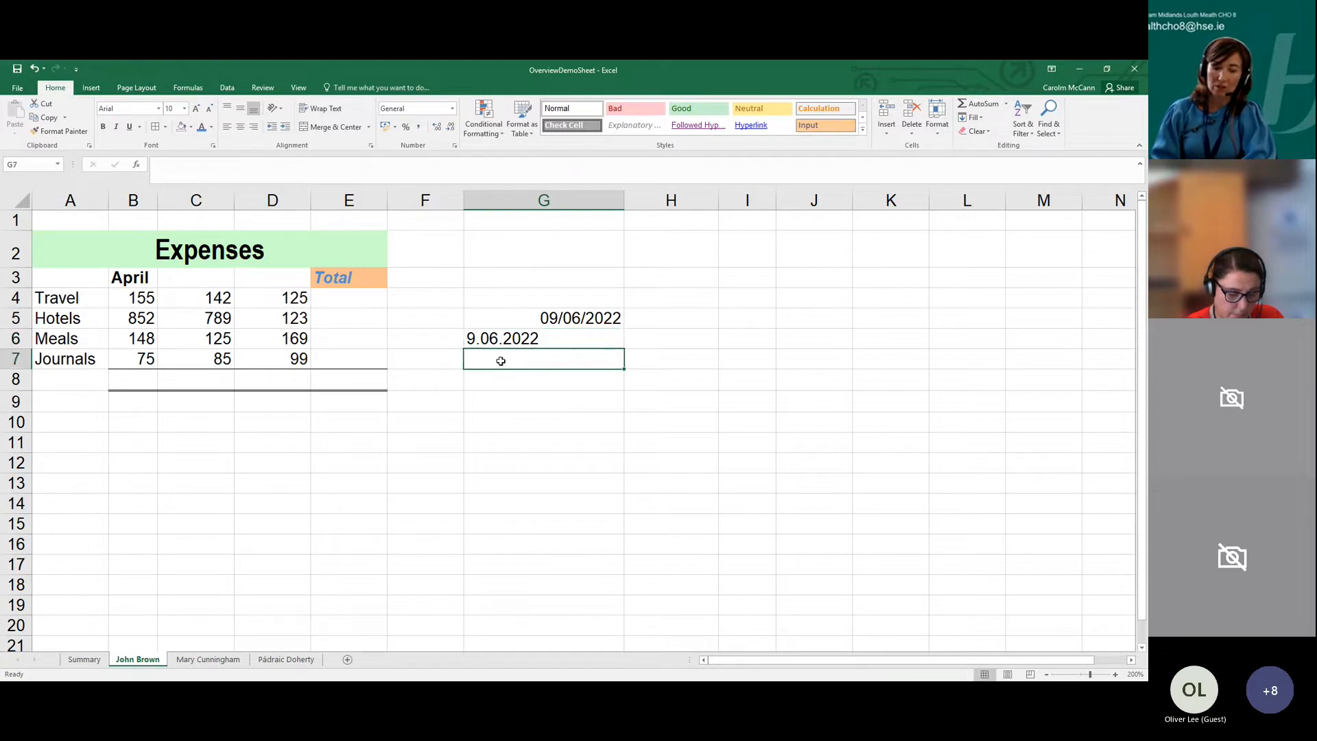
text(10)
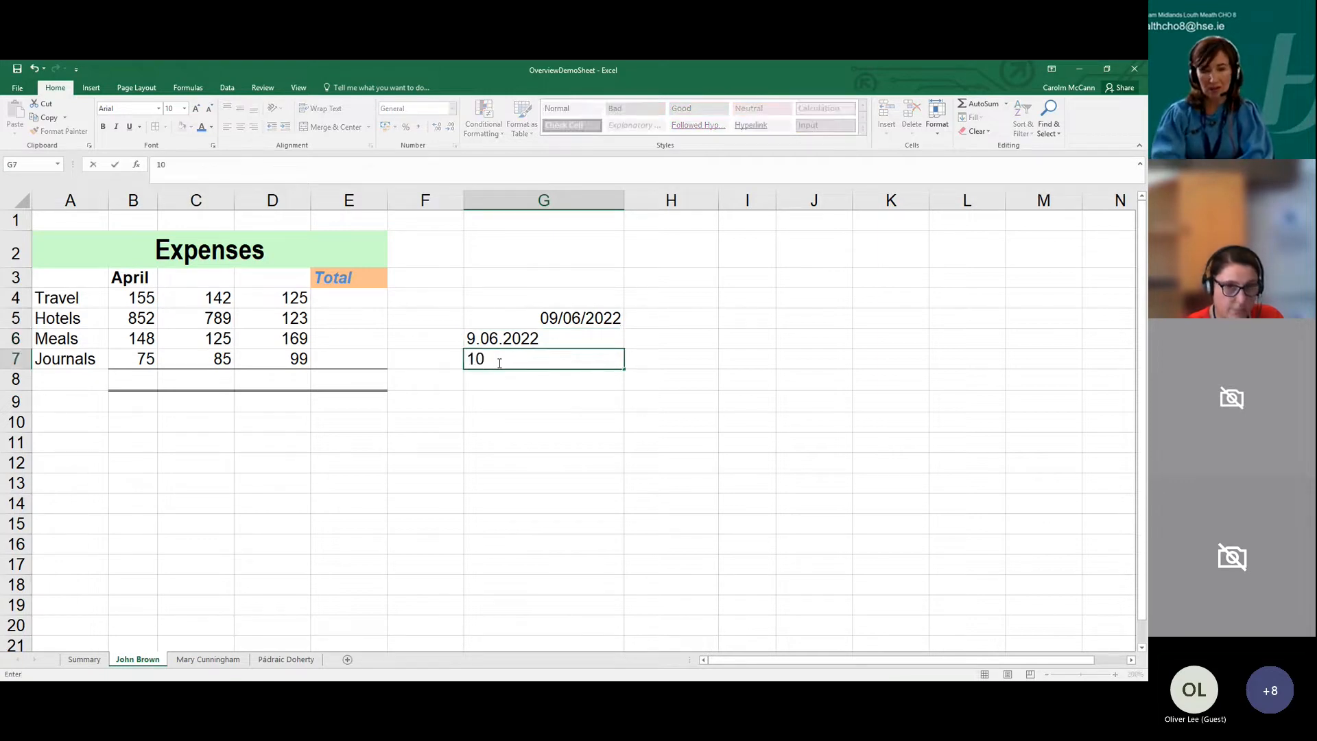
text(/1/1999)
key(Return)
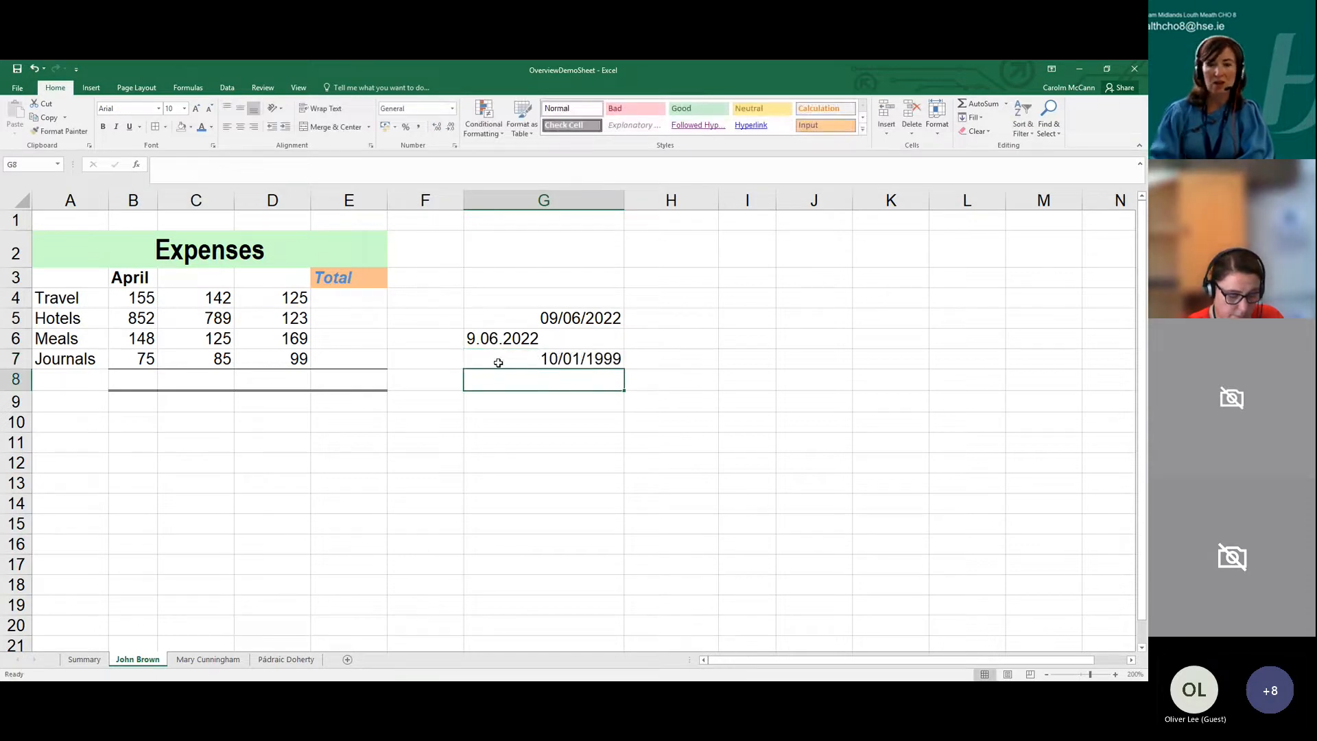
Apply the Short Date number format to G3:G8
drag(515, 280, 529, 380)
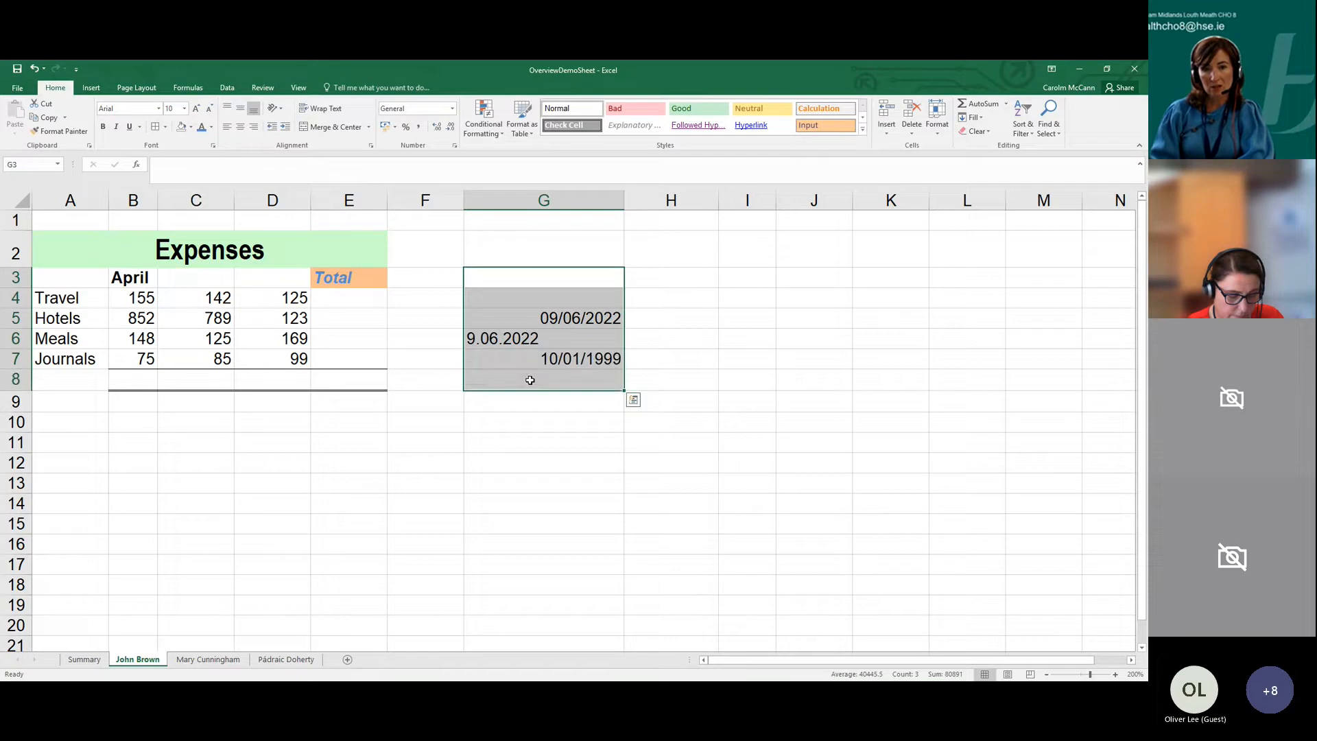
click(452, 108)
click(432, 229)
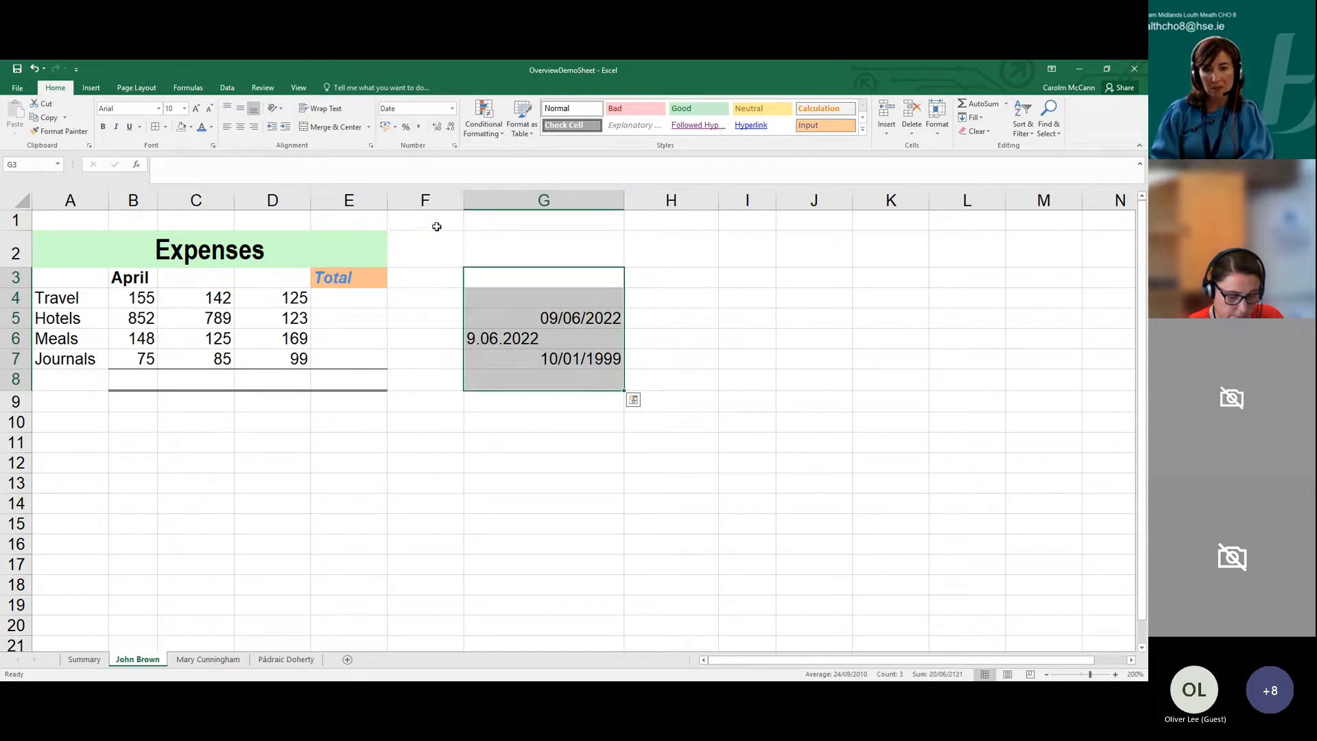
Edit the date in G6, replacing both full stops with slashes so that it reads 9/06/2022
click(475, 344)
double_click(504, 339)
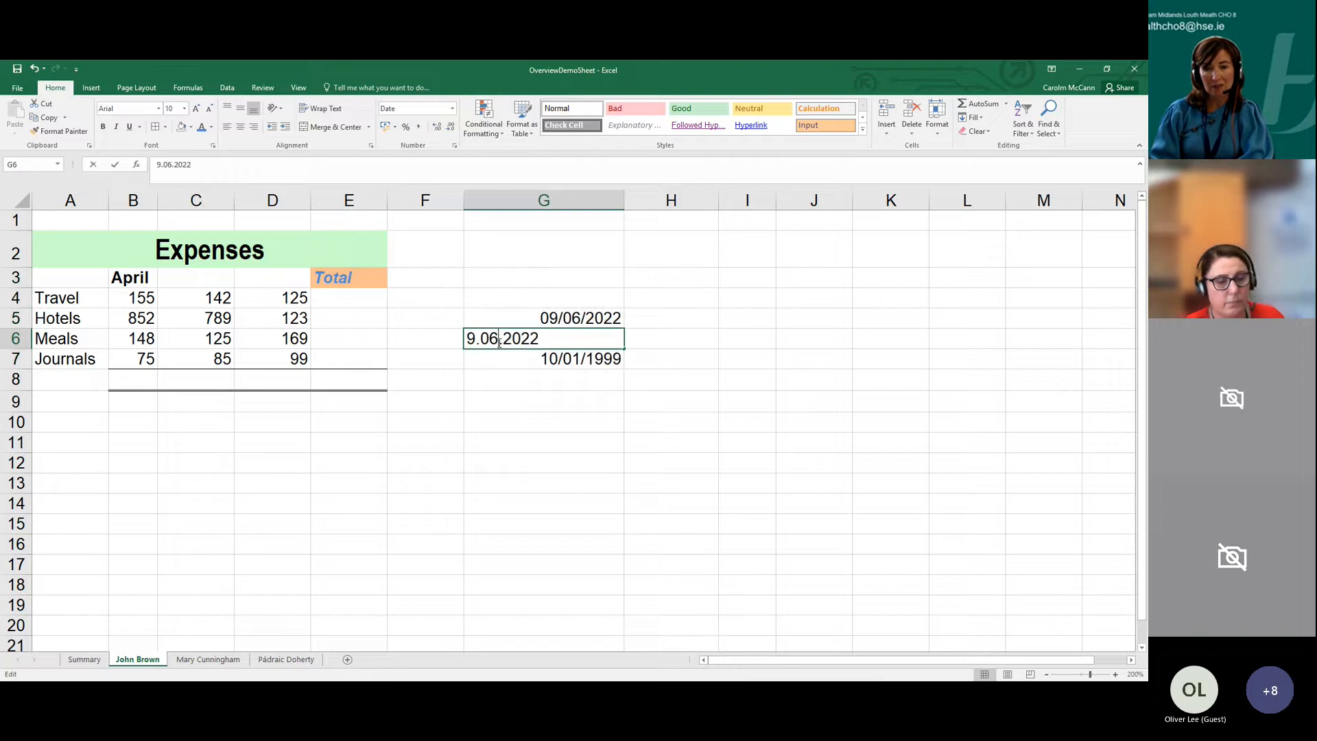
key(BackSpace)
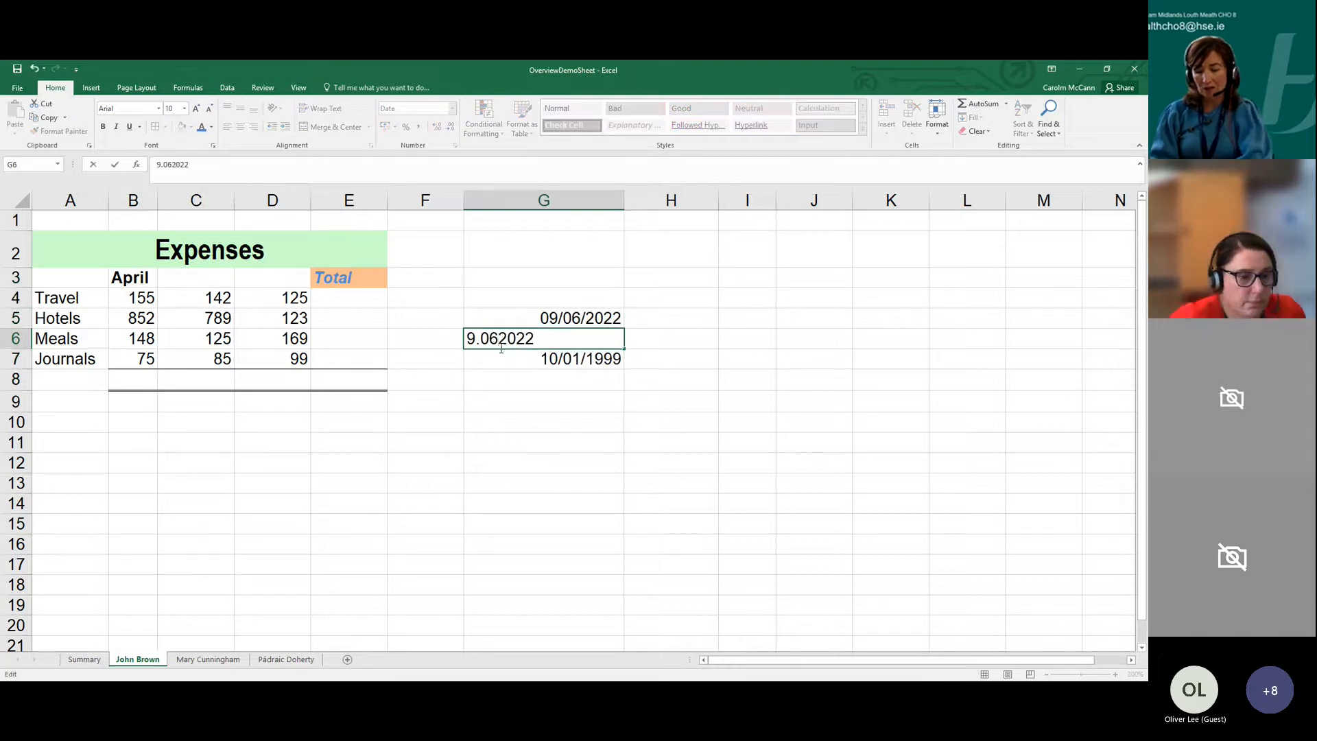
text(/)
click(485, 336)
key(BackSpace)
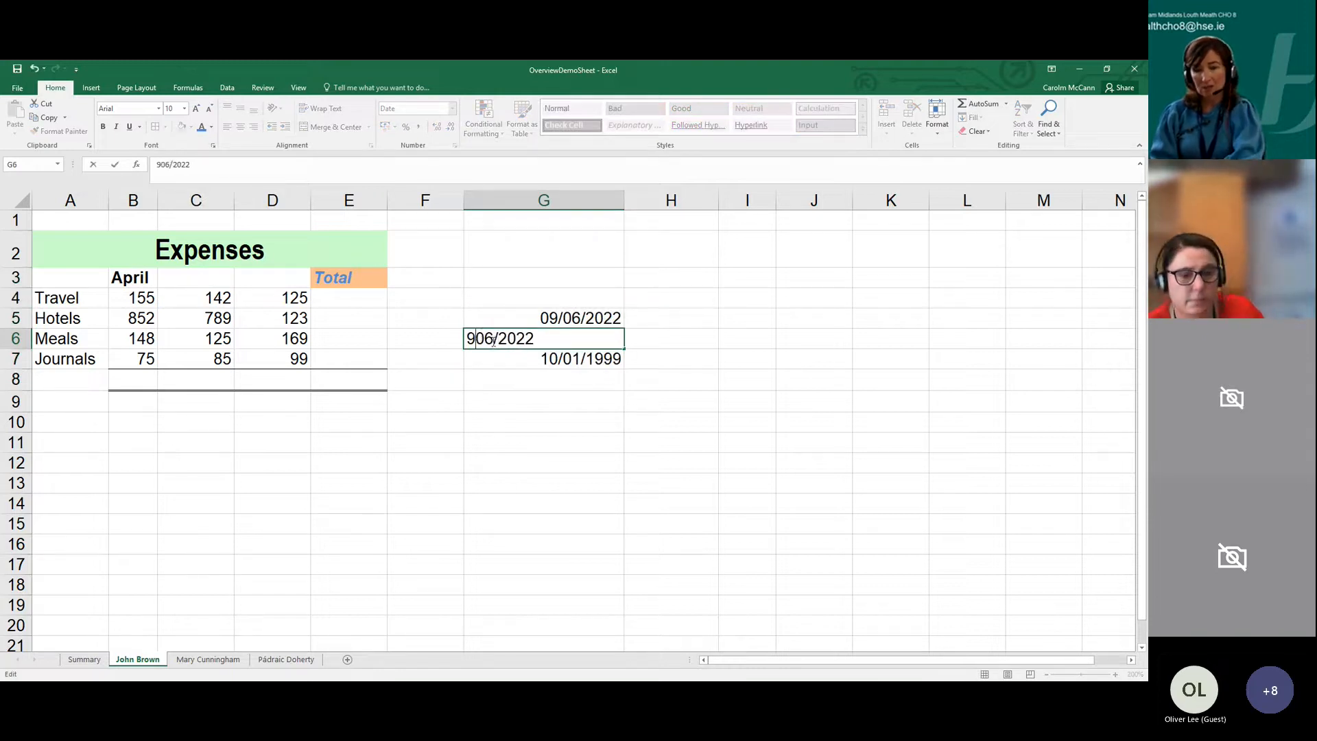
text(/)
key(Return)
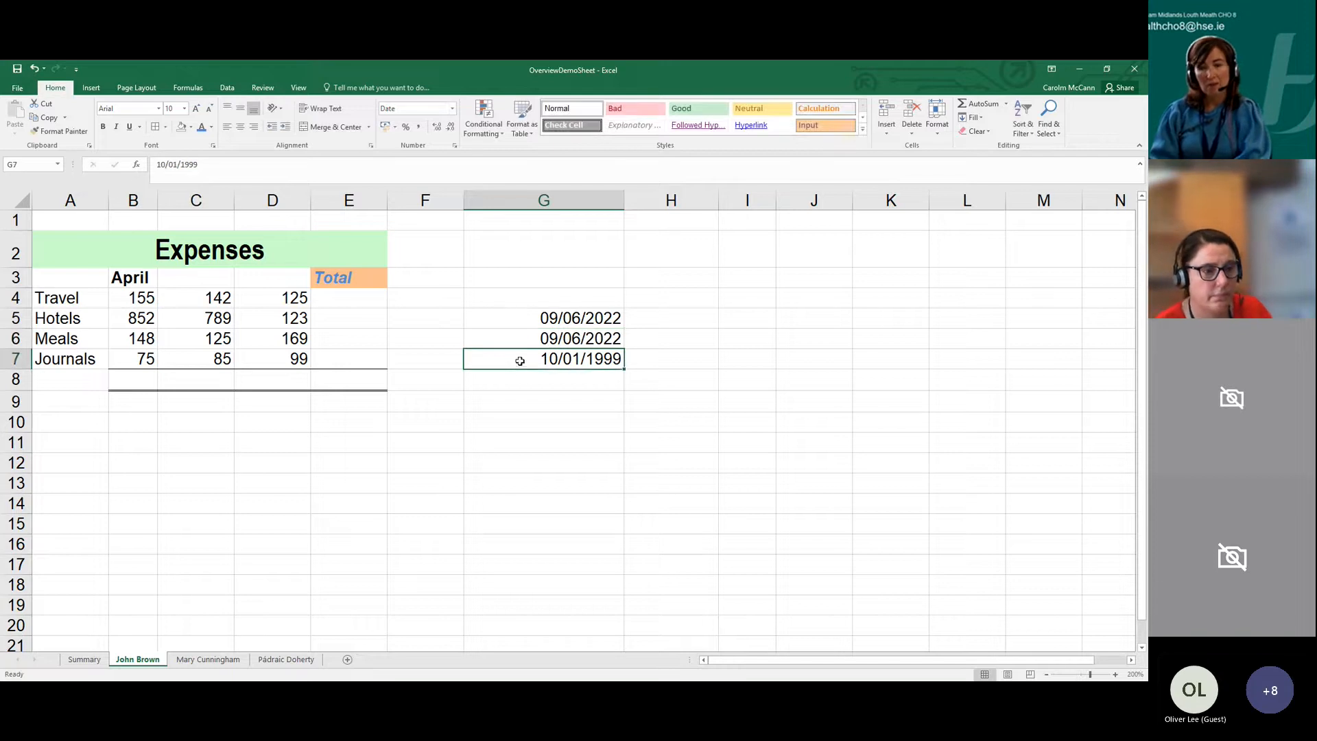
Apply the Long Date number format to the dates in G5:G7
drag(502, 319, 482, 358)
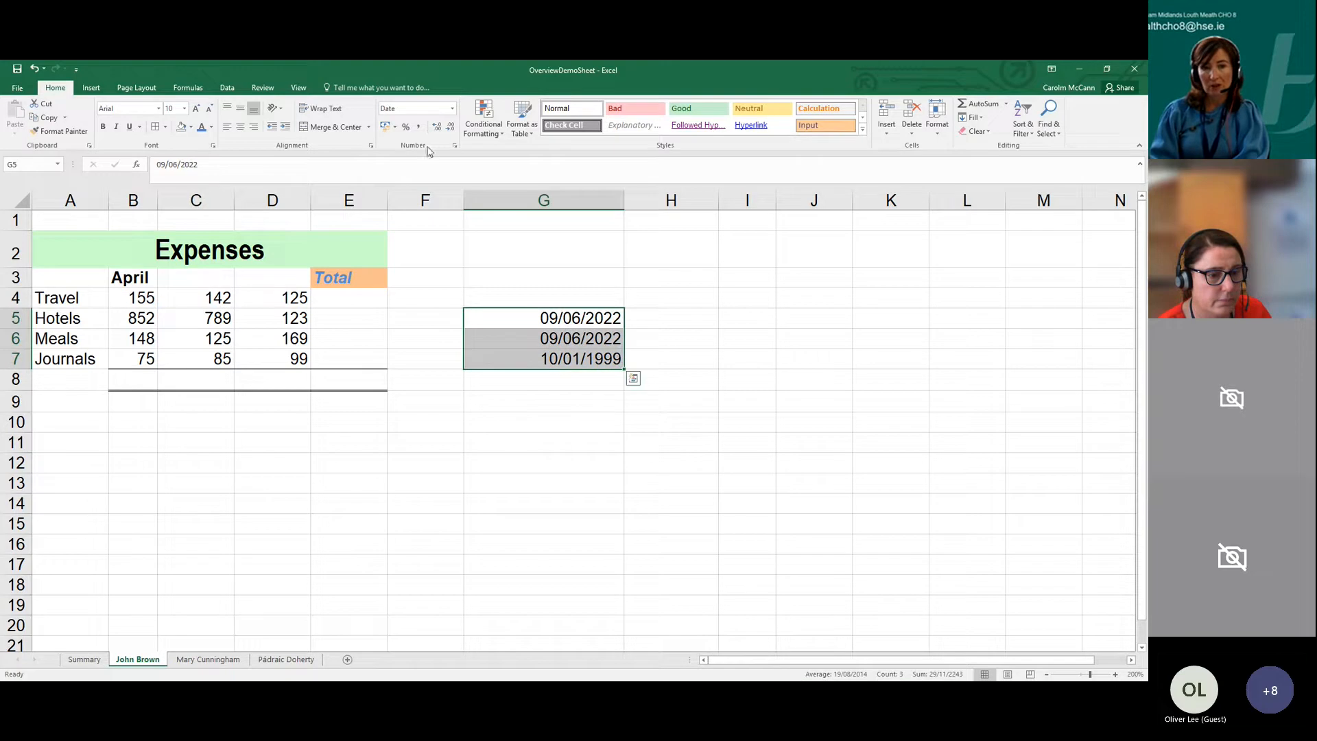
click(452, 108)
click(443, 259)
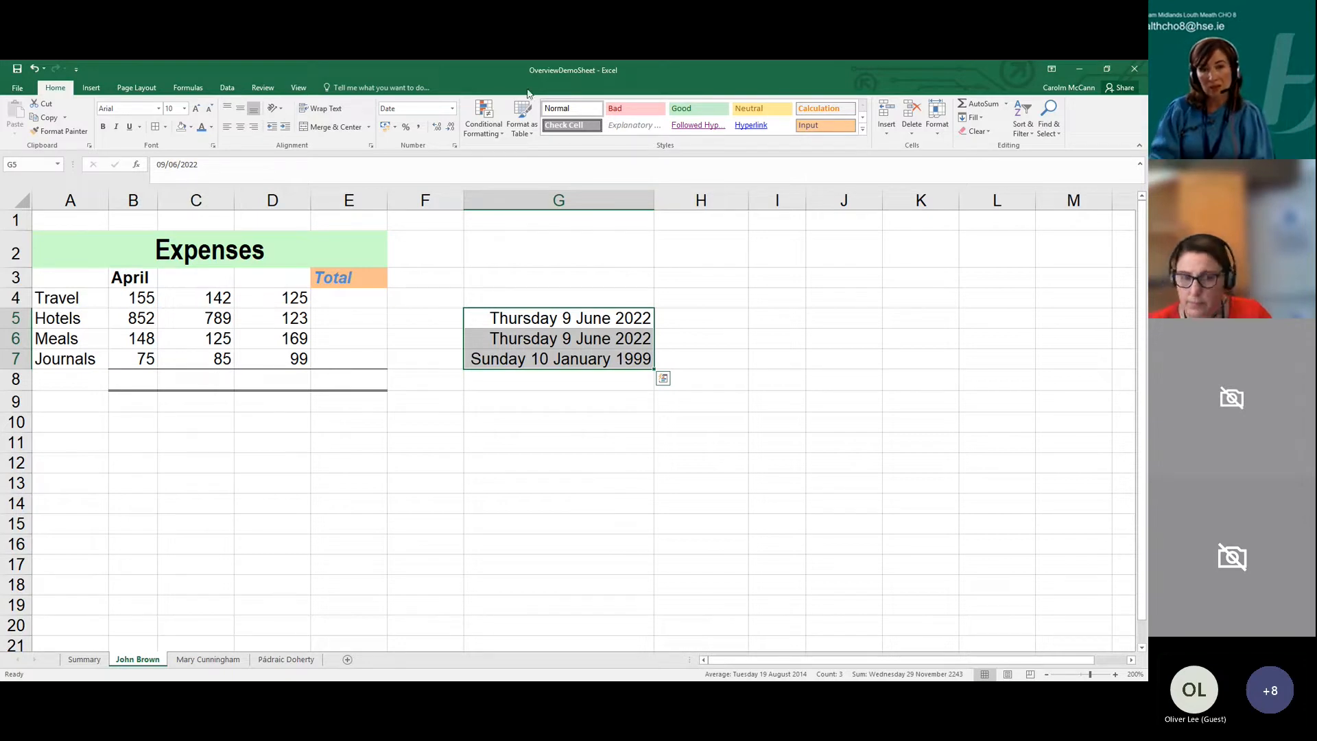
Look through the number formats for the dates and for blank cells F11:F12, and examine the unformatted values in D4:D7
click(452, 108)
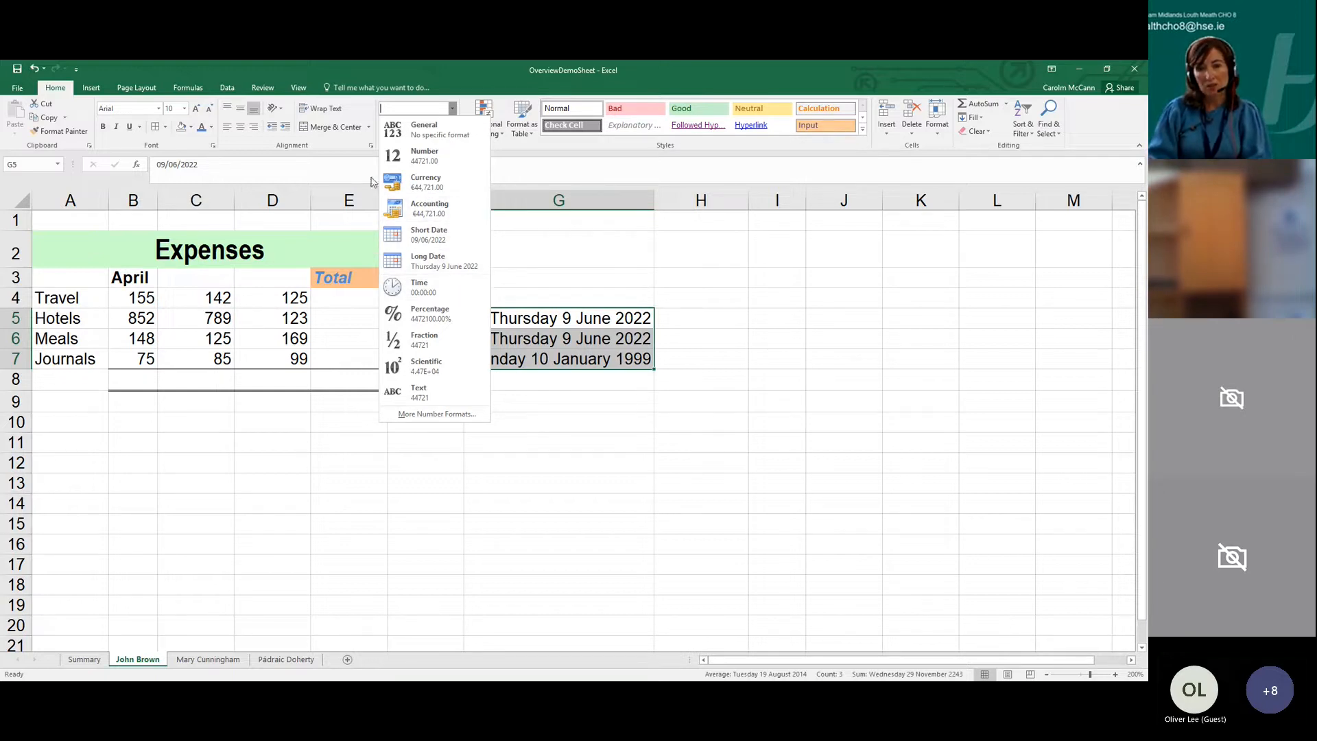
click(254, 310)
click(266, 339)
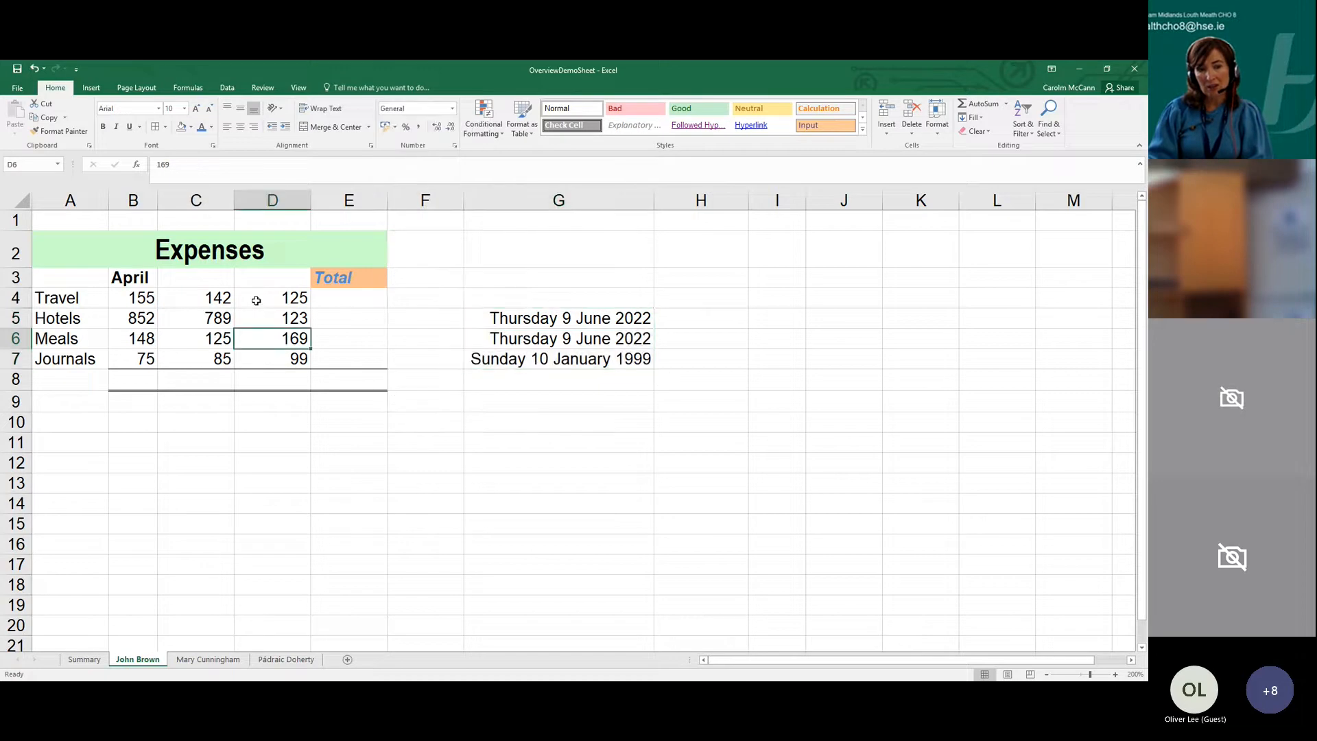
drag(255, 299, 262, 362)
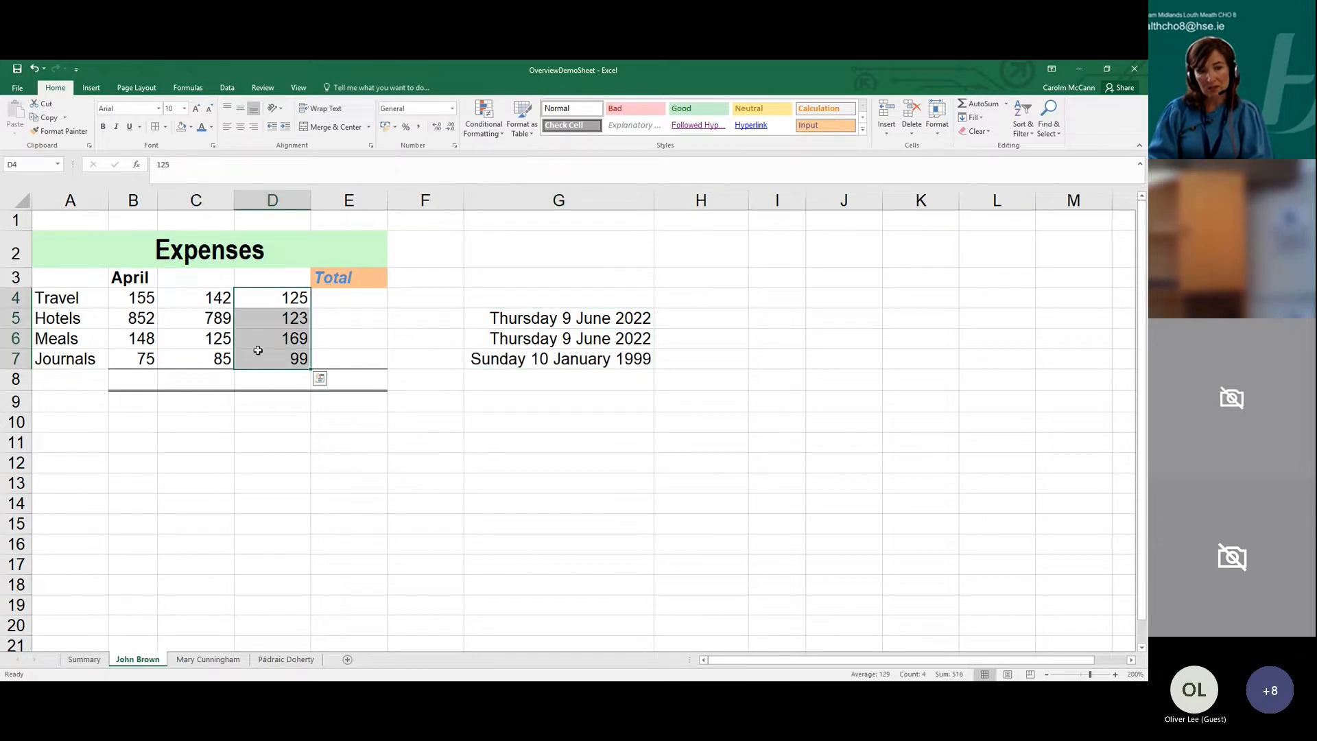
click(252, 341)
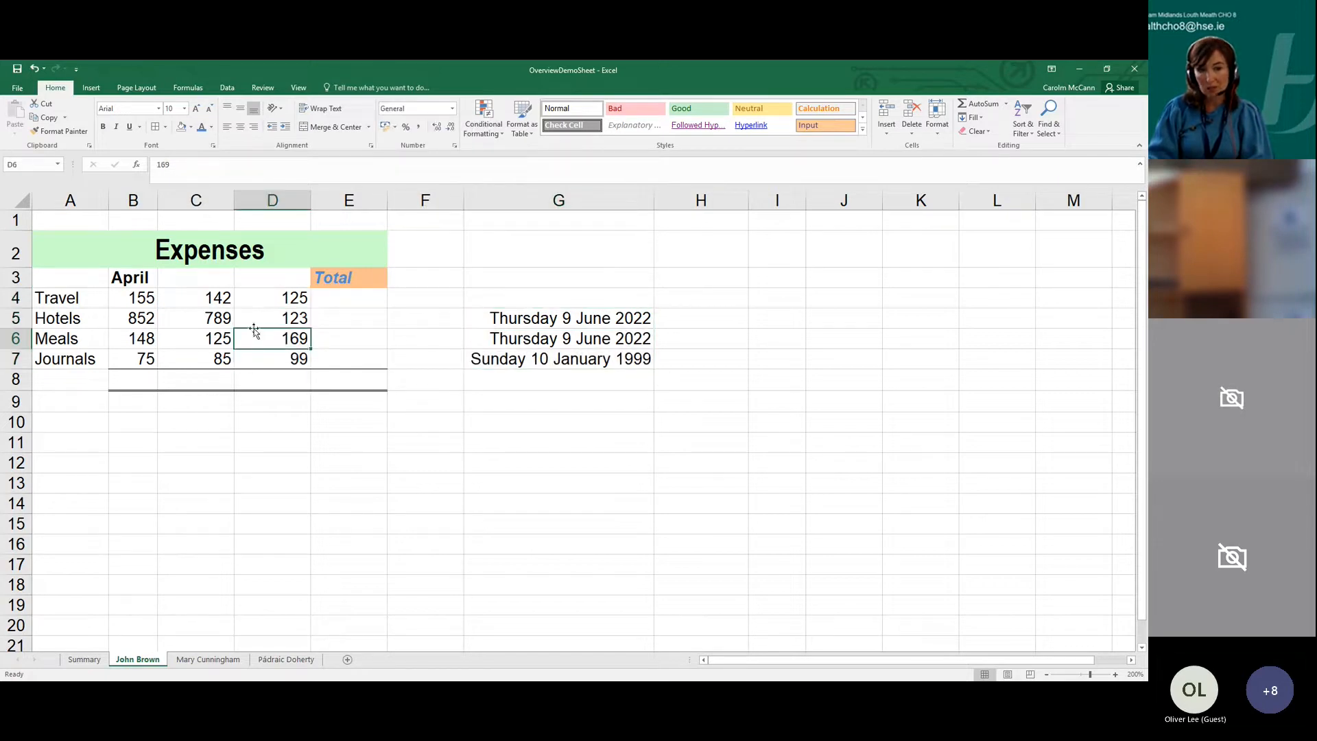
click(263, 364)
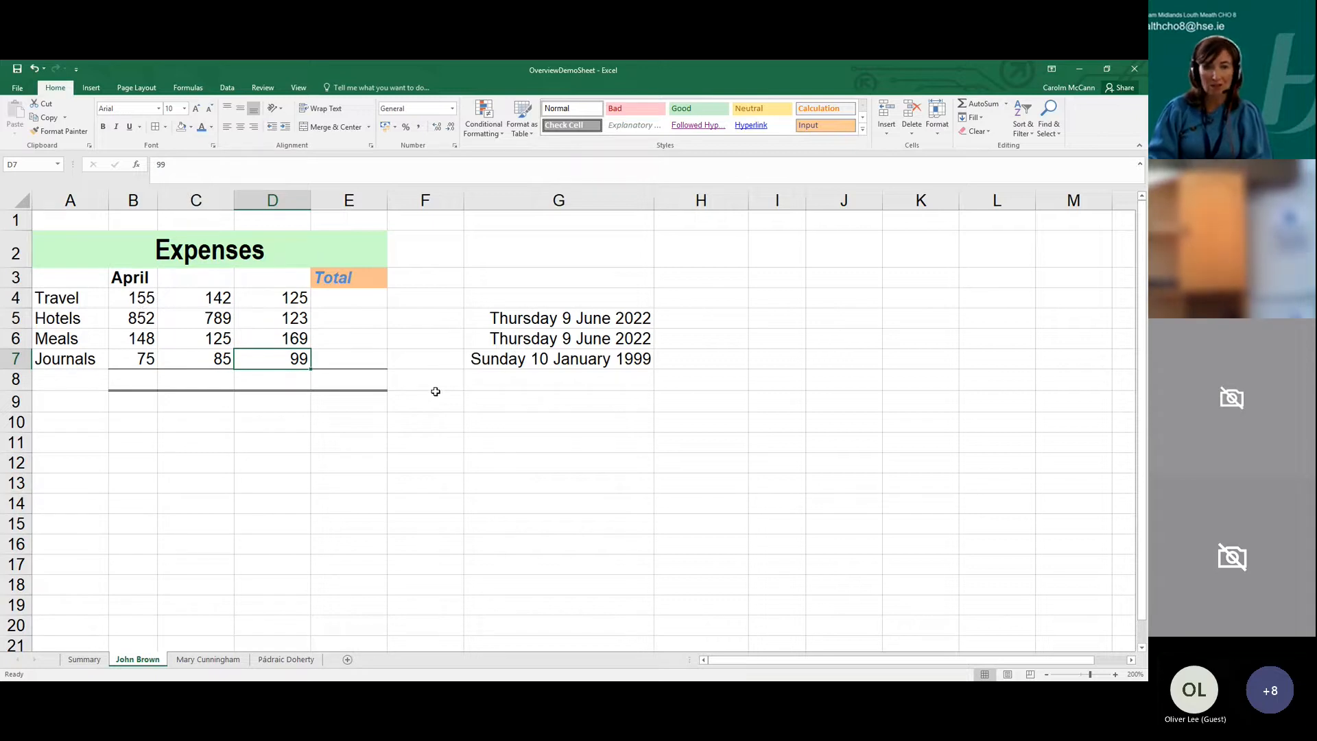
drag(449, 442, 459, 456)
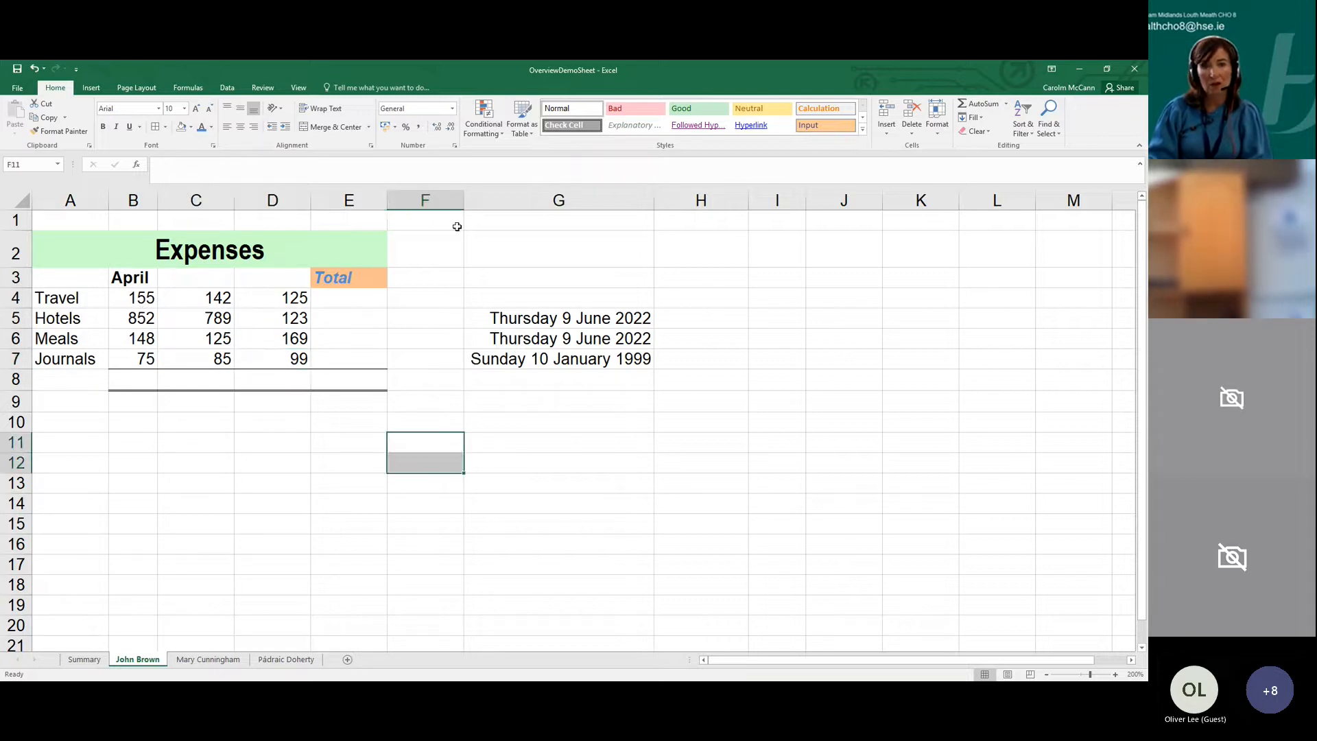
click(453, 110)
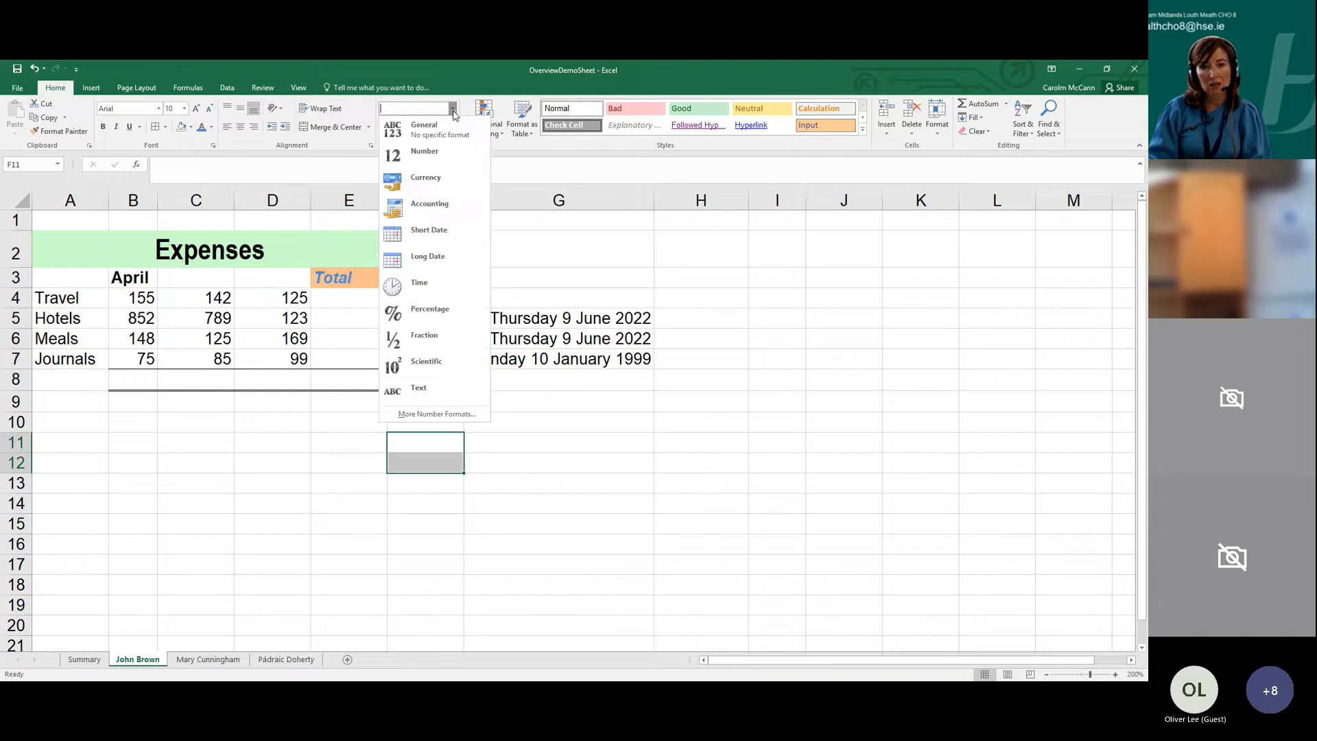
click(453, 110)
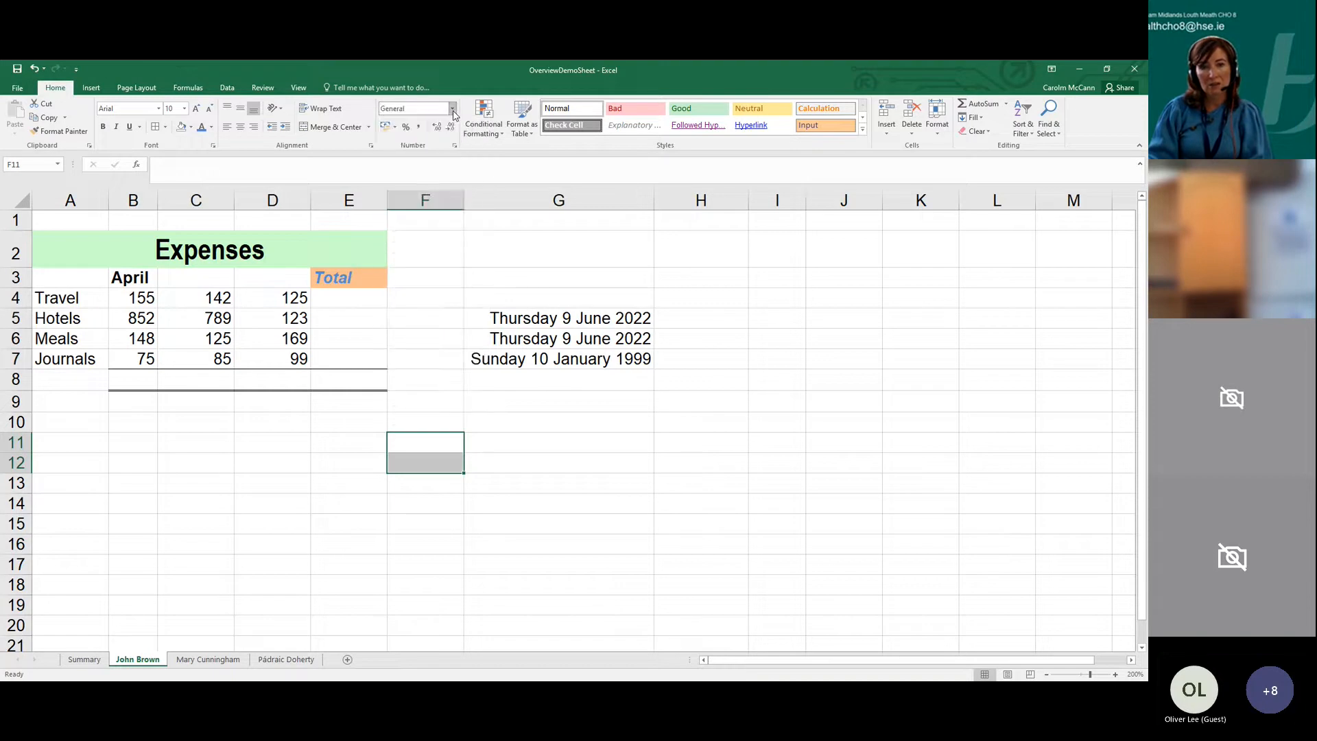
click(464, 314)
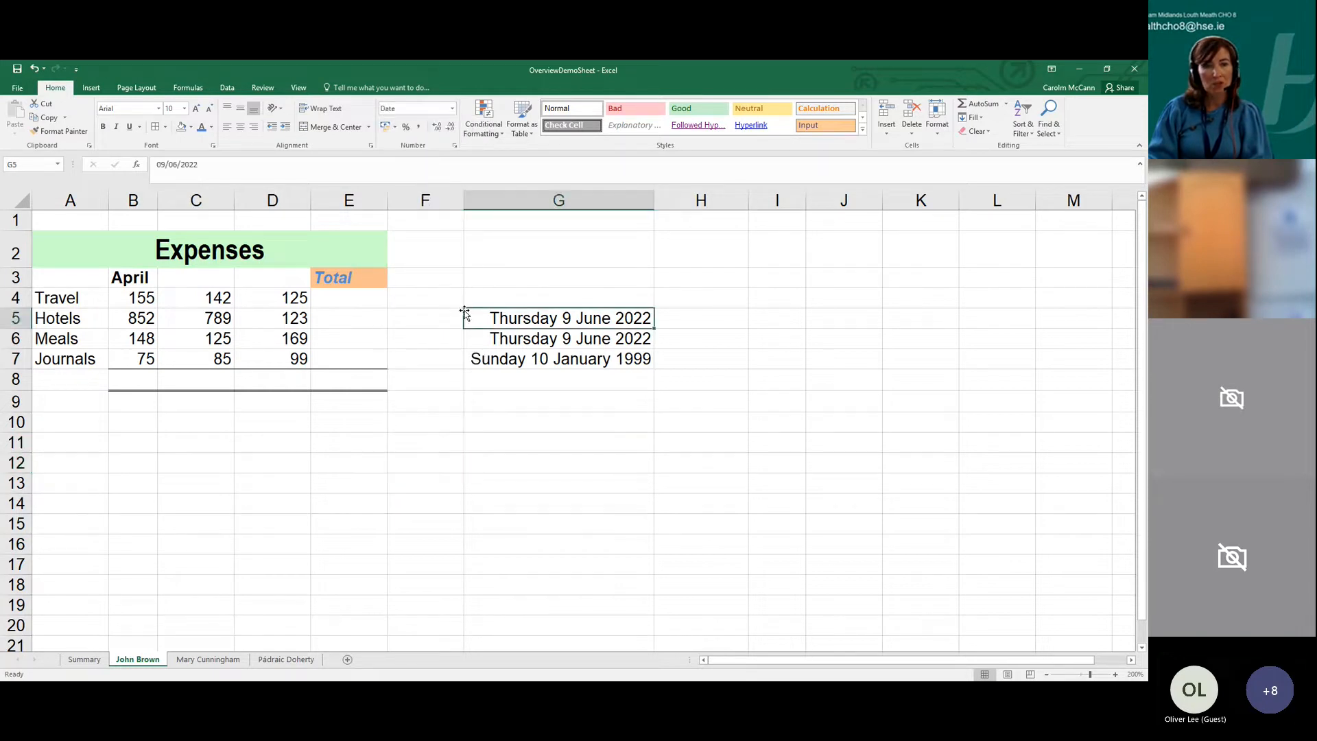
Apply the Currency number format to the April values in B4:B7
drag(138, 302, 135, 355)
click(132, 299)
drag(132, 299, 142, 359)
click(453, 109)
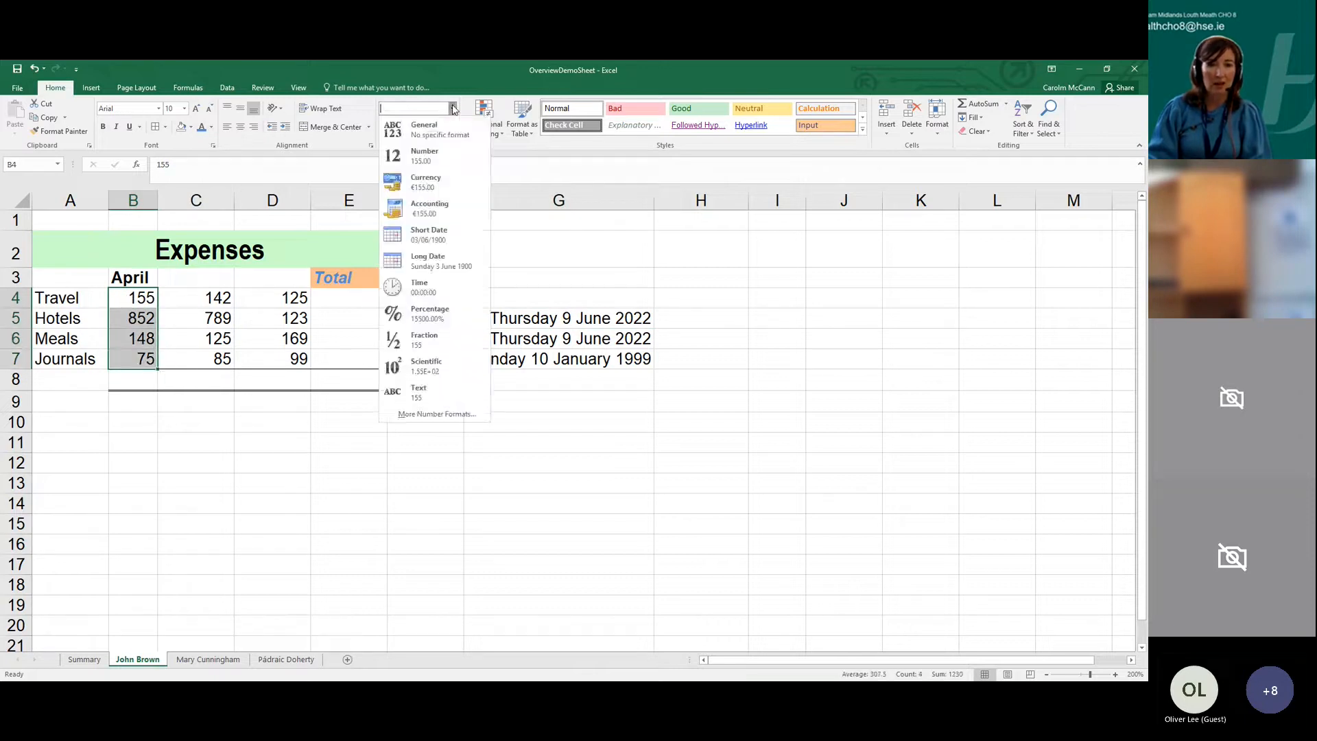
click(440, 188)
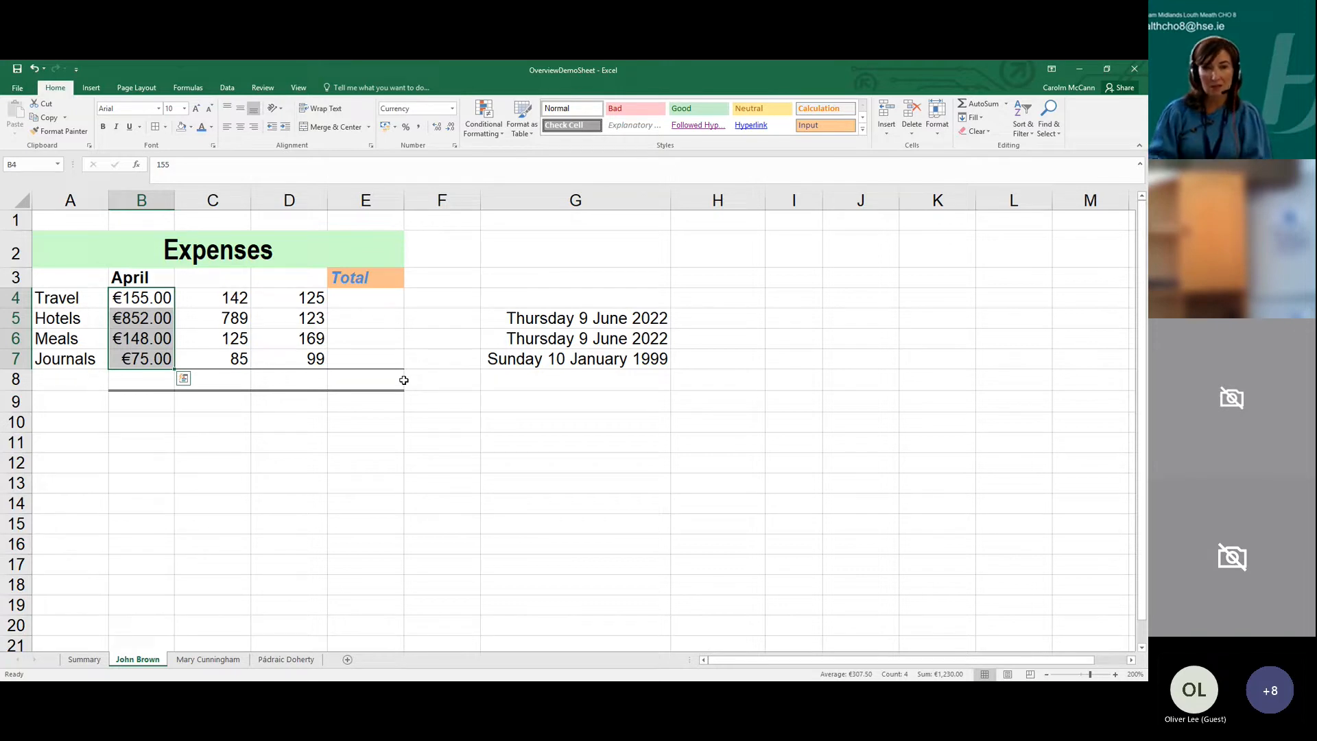
Give B4:B7 the $ English (United States) accounting format, and switch it to € English (Ireland)
click(396, 128)
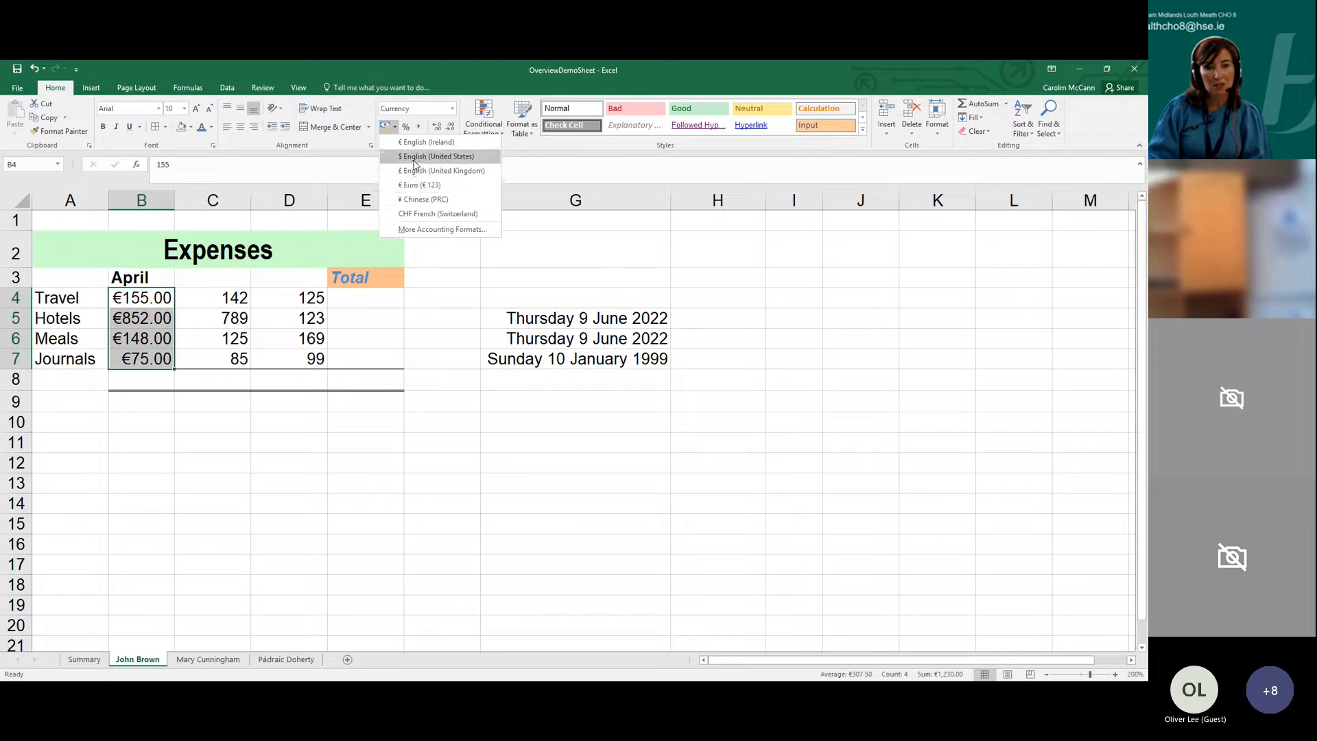
click(416, 157)
click(395, 128)
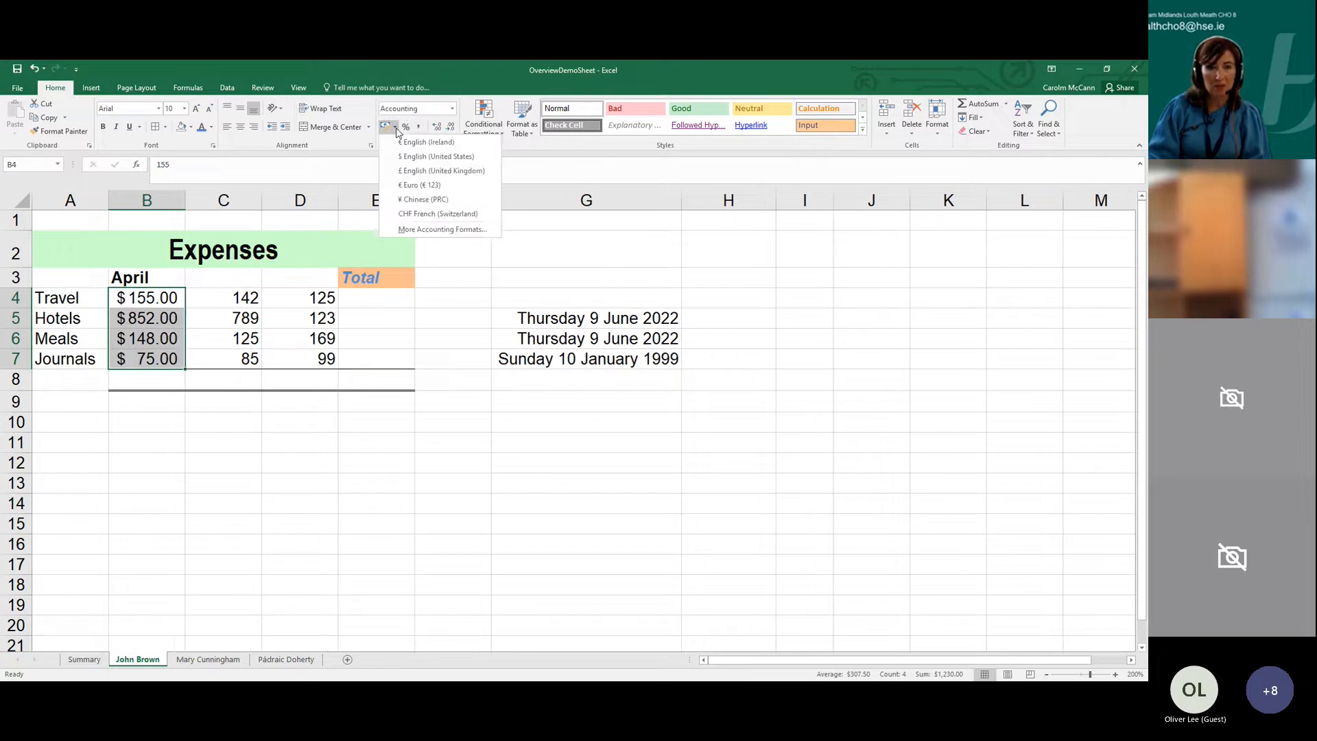
click(398, 144)
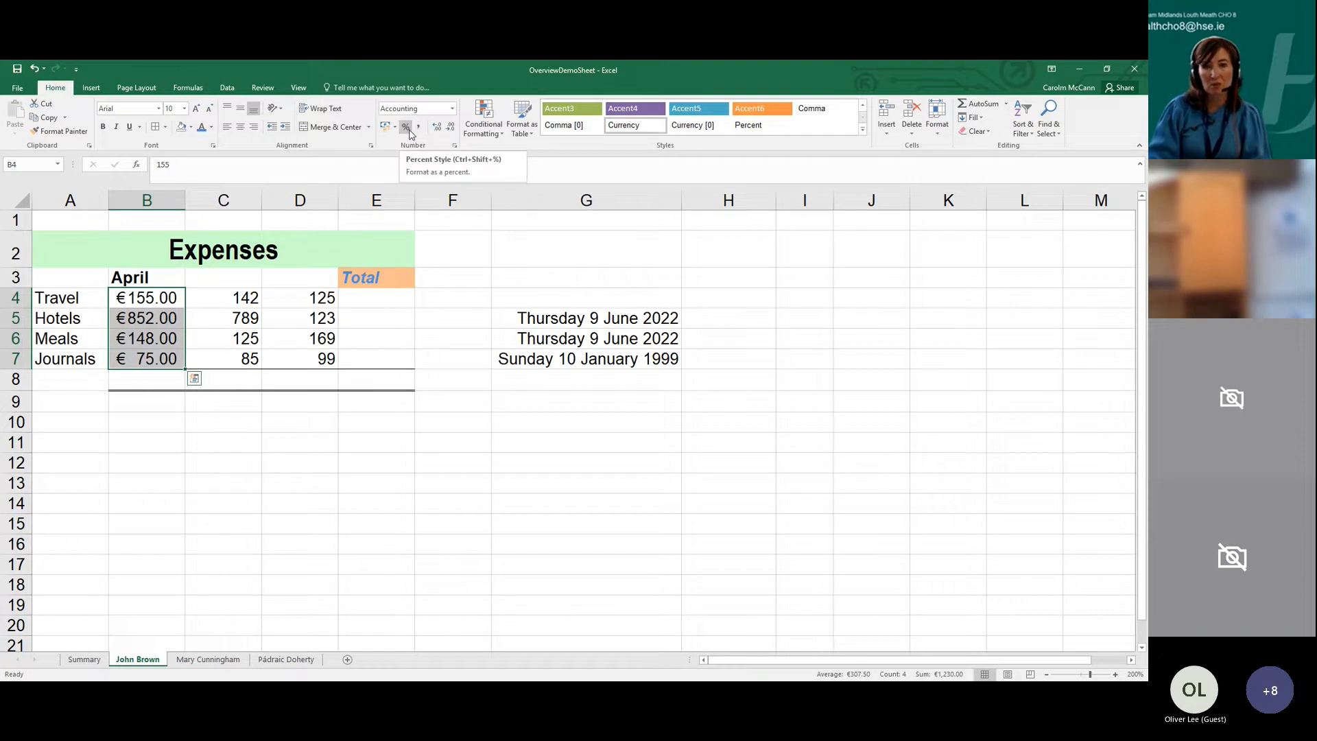
Remove the two decimal places from B4:B7 and add them back
click(450, 128)
click(451, 128)
click(437, 129)
click(437, 128)
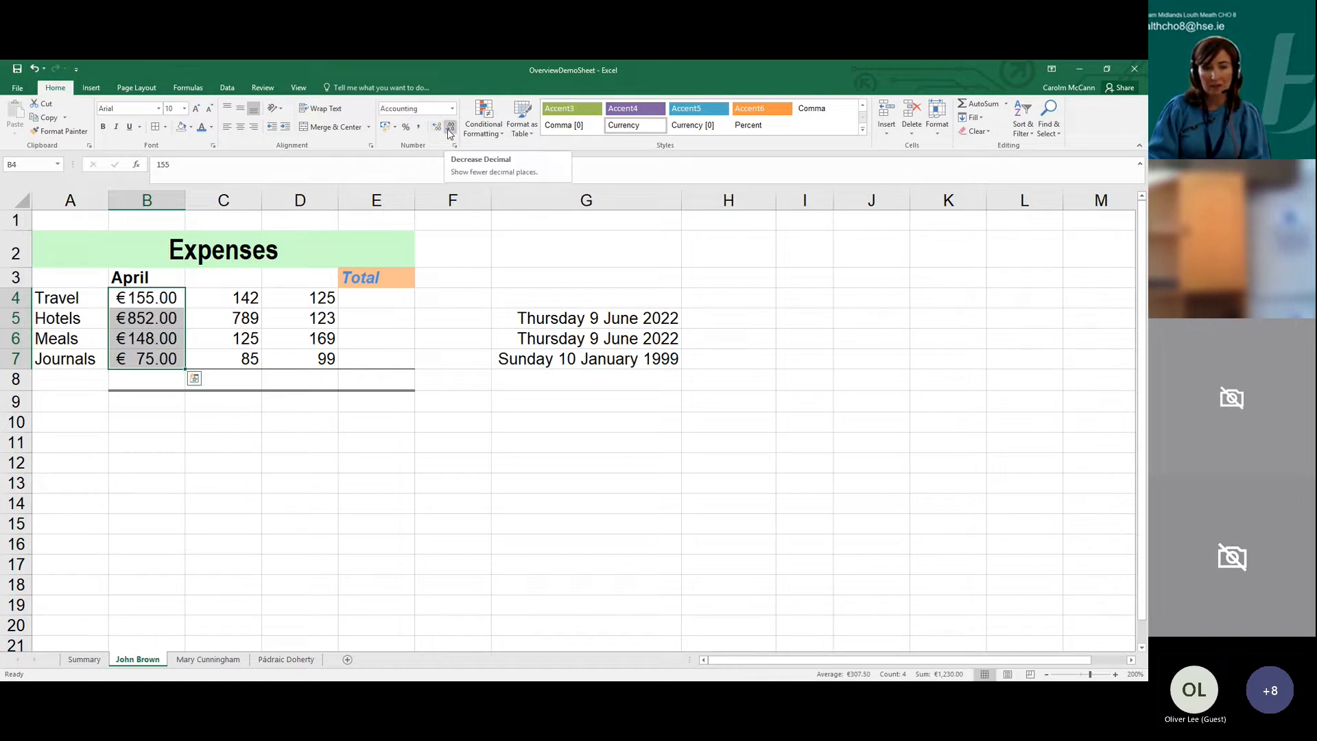
Change the April travel expense in B4 to 155.56
click(180, 297)
double_click(181, 298)
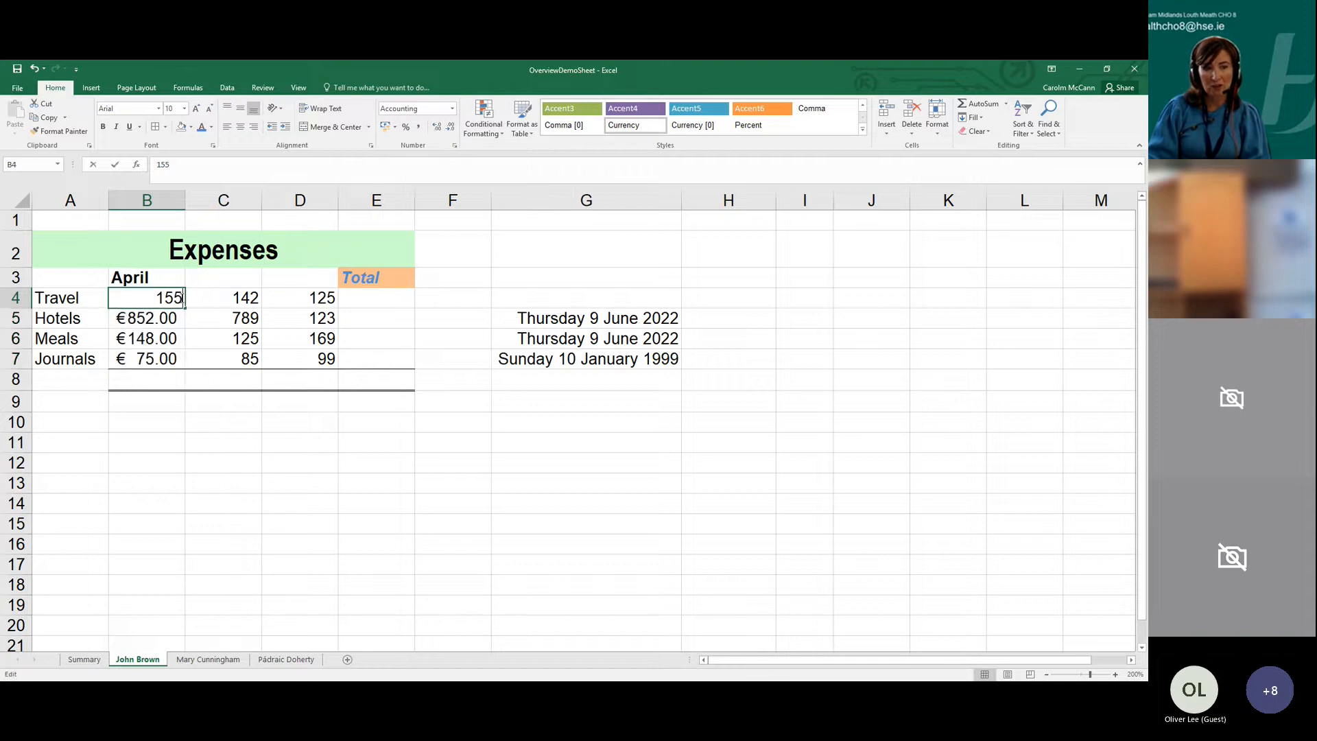
text(.56)
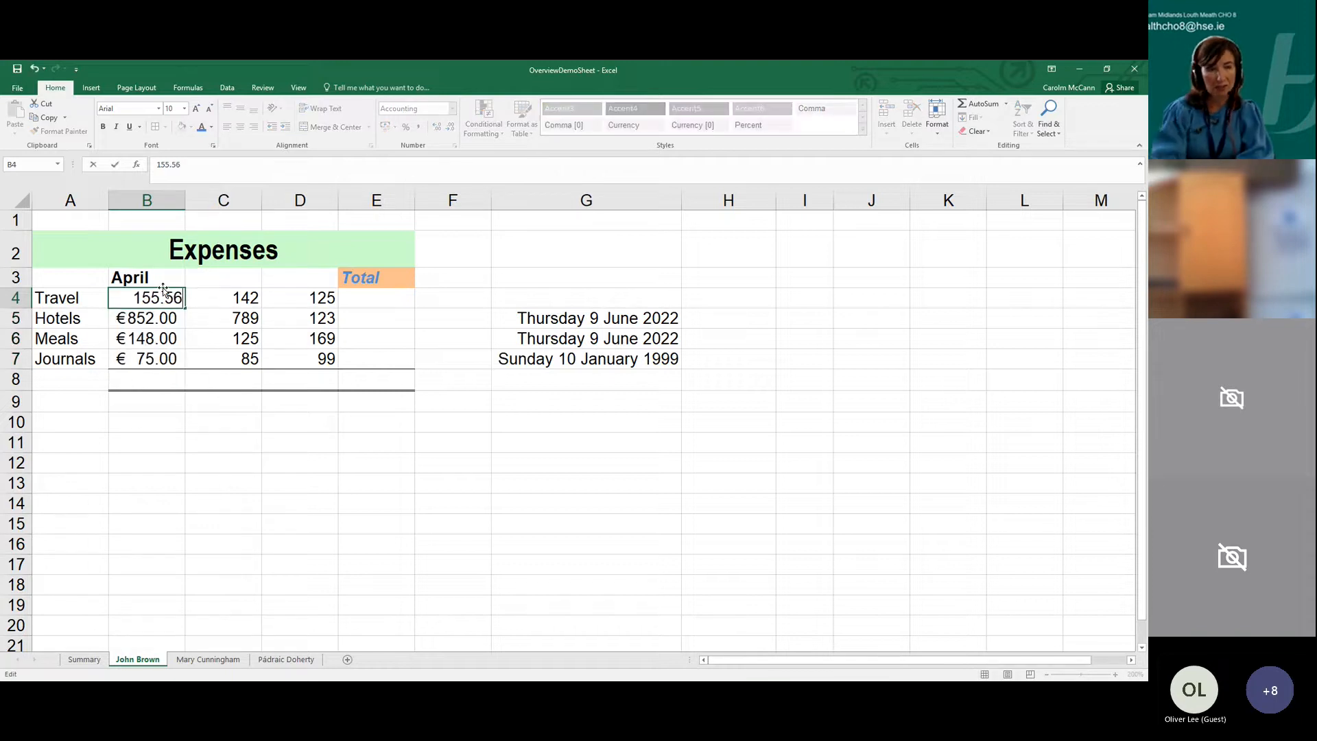
click(191, 336)
click(175, 298)
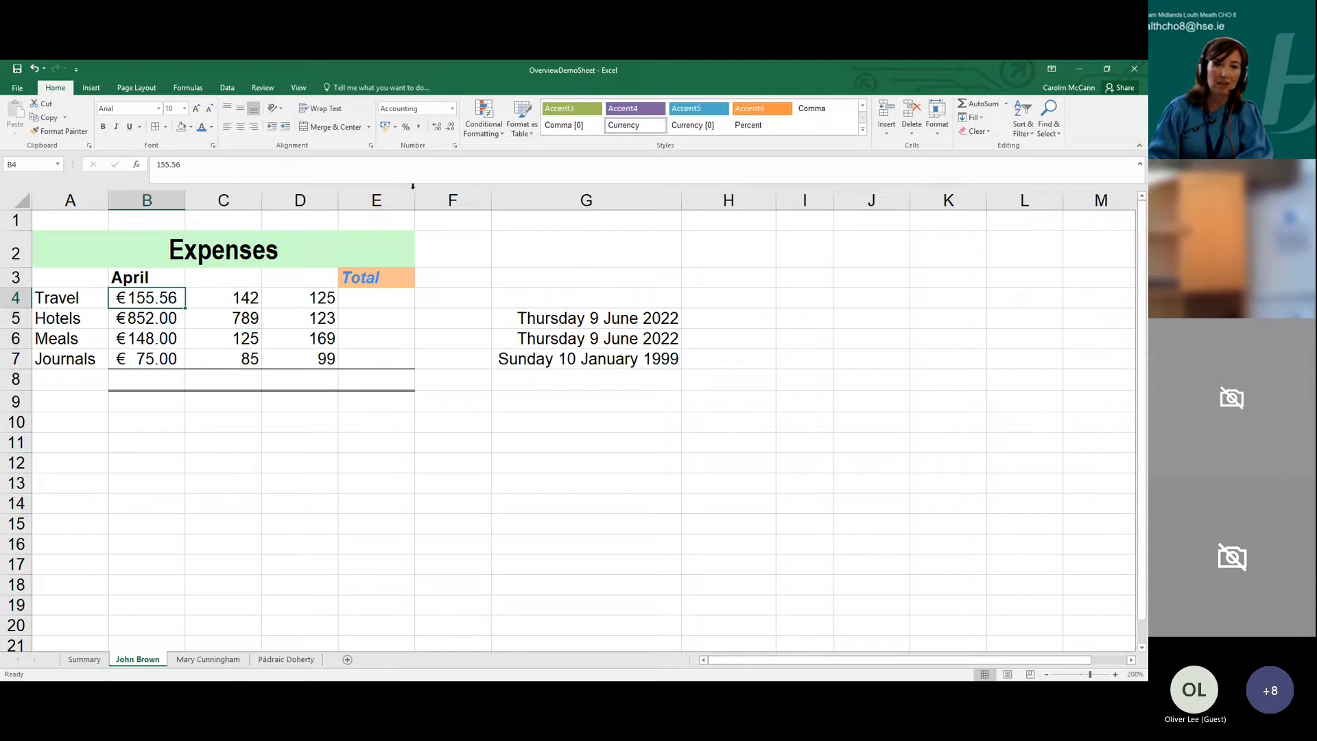
Demonstrate rounding in B4 by repeatedly decreasing its decimal places to none and increasing them back to two
click(451, 127)
click(450, 128)
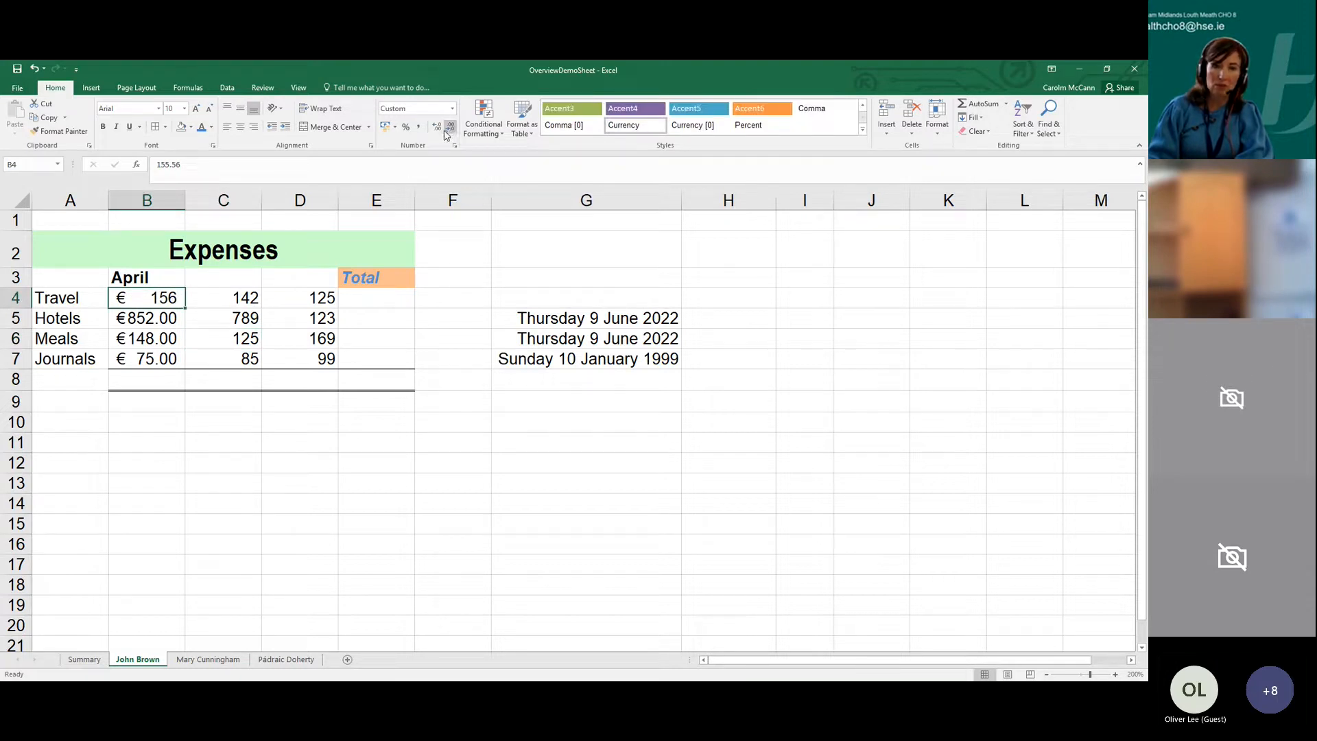
click(437, 127)
click(437, 127)
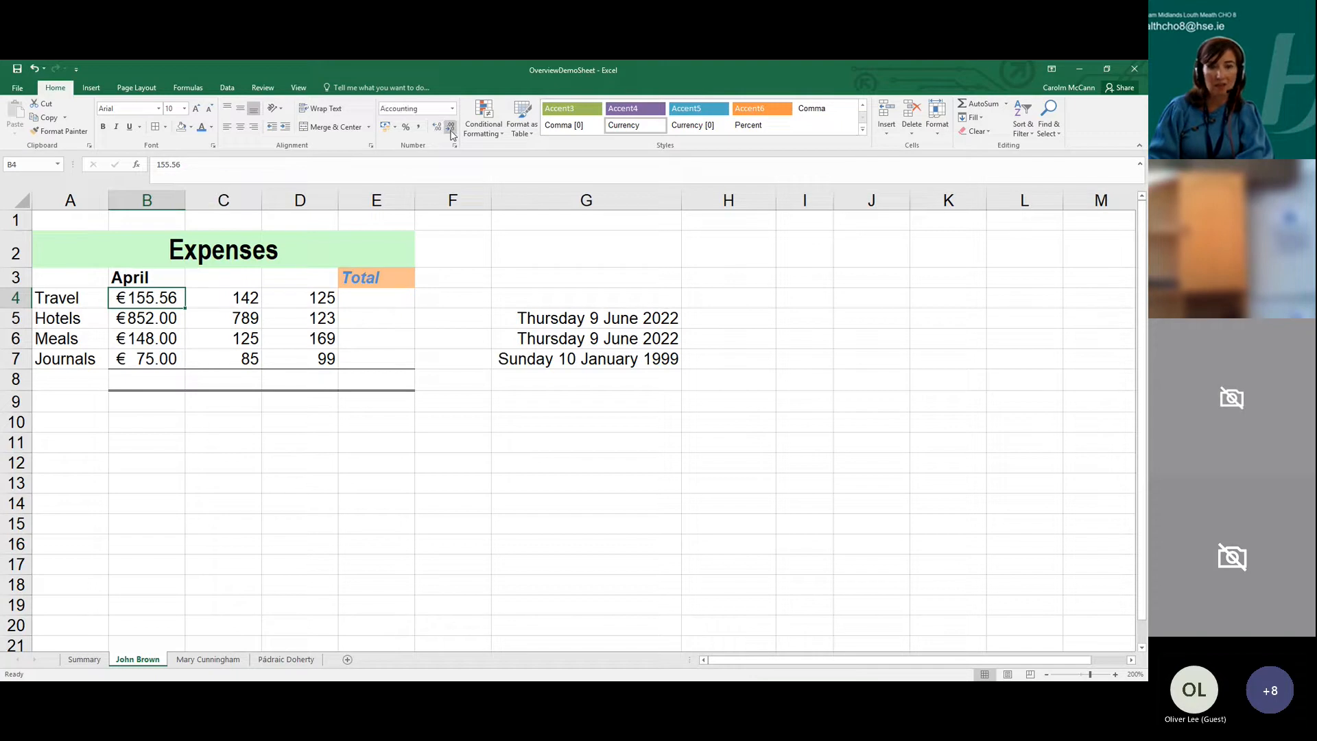
click(450, 129)
click(451, 129)
click(438, 128)
click(451, 129)
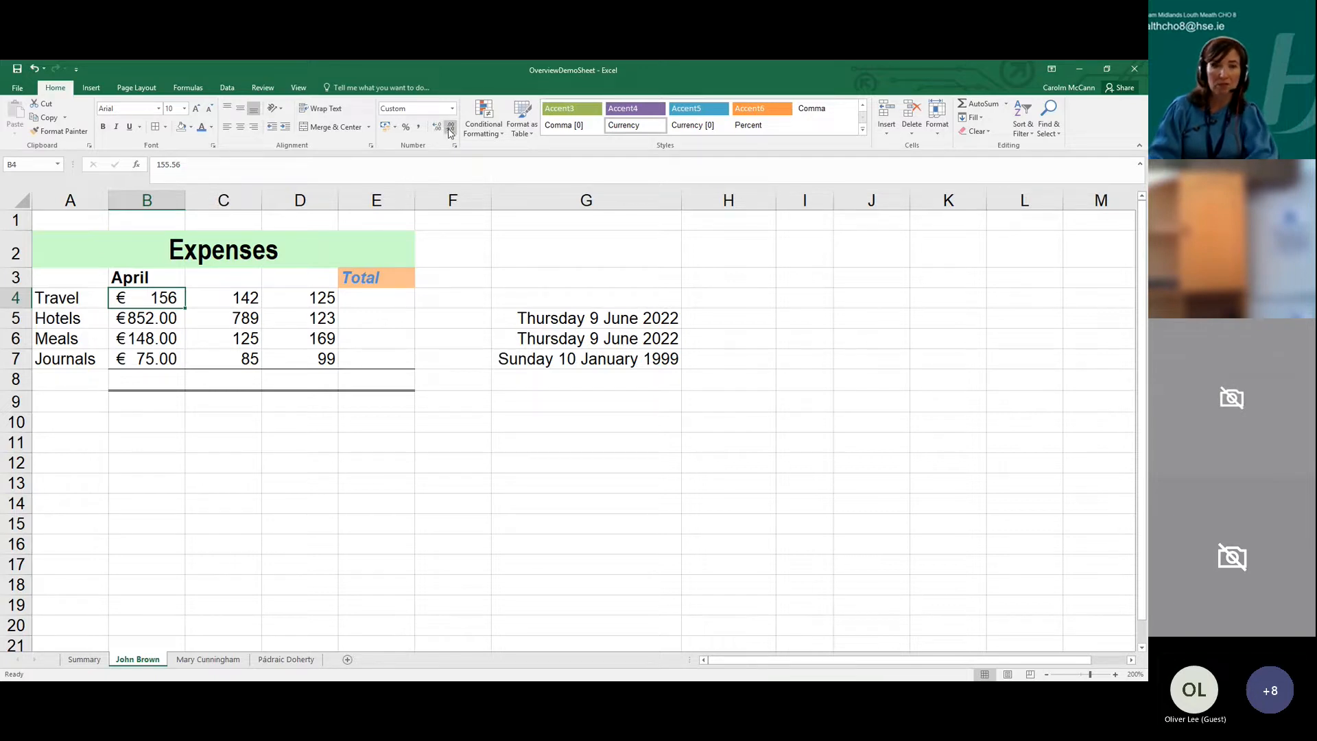
click(440, 130)
click(443, 135)
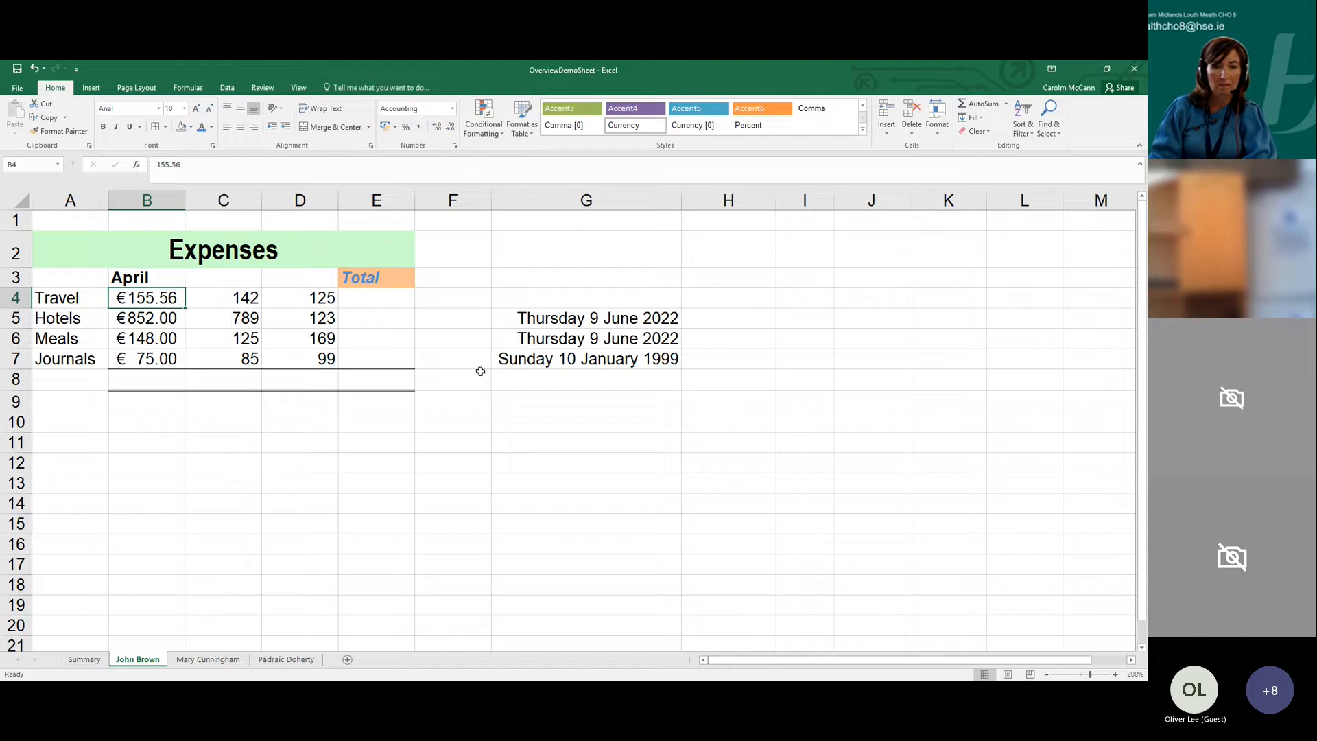
click(480, 374)
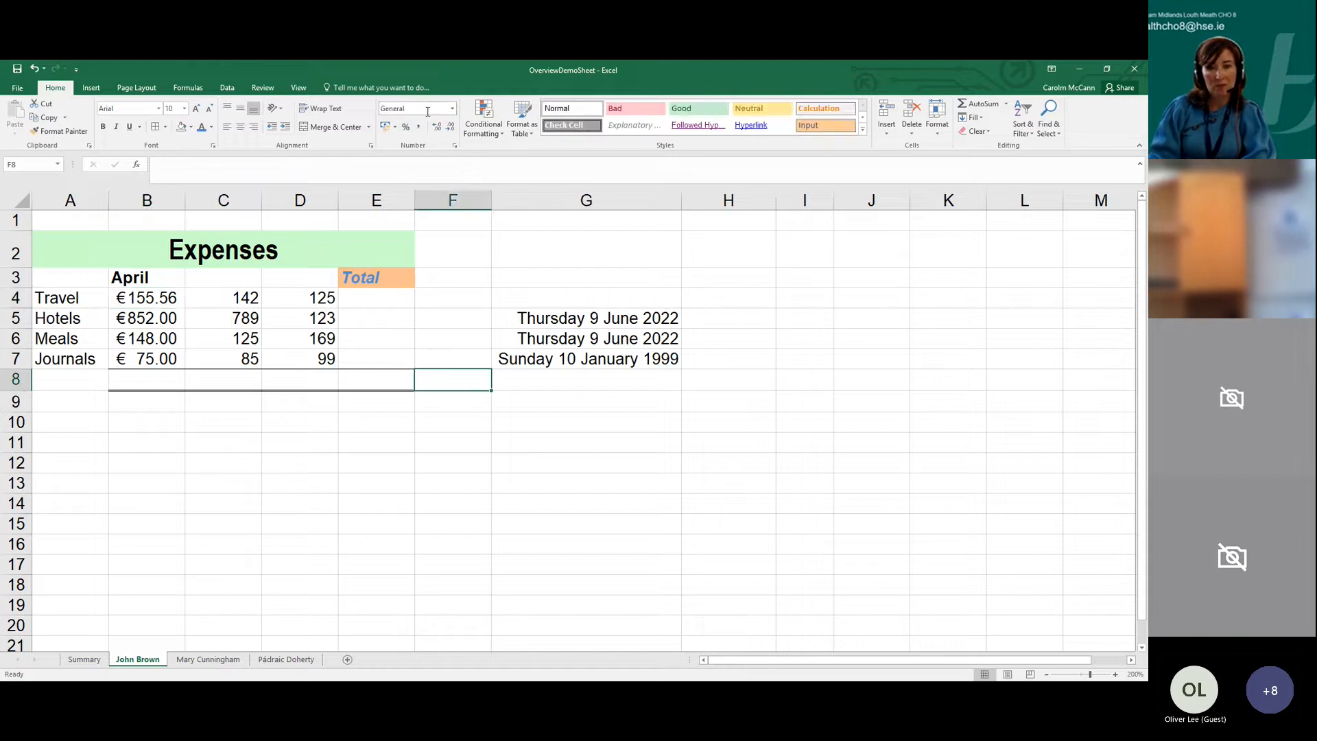
click(453, 112)
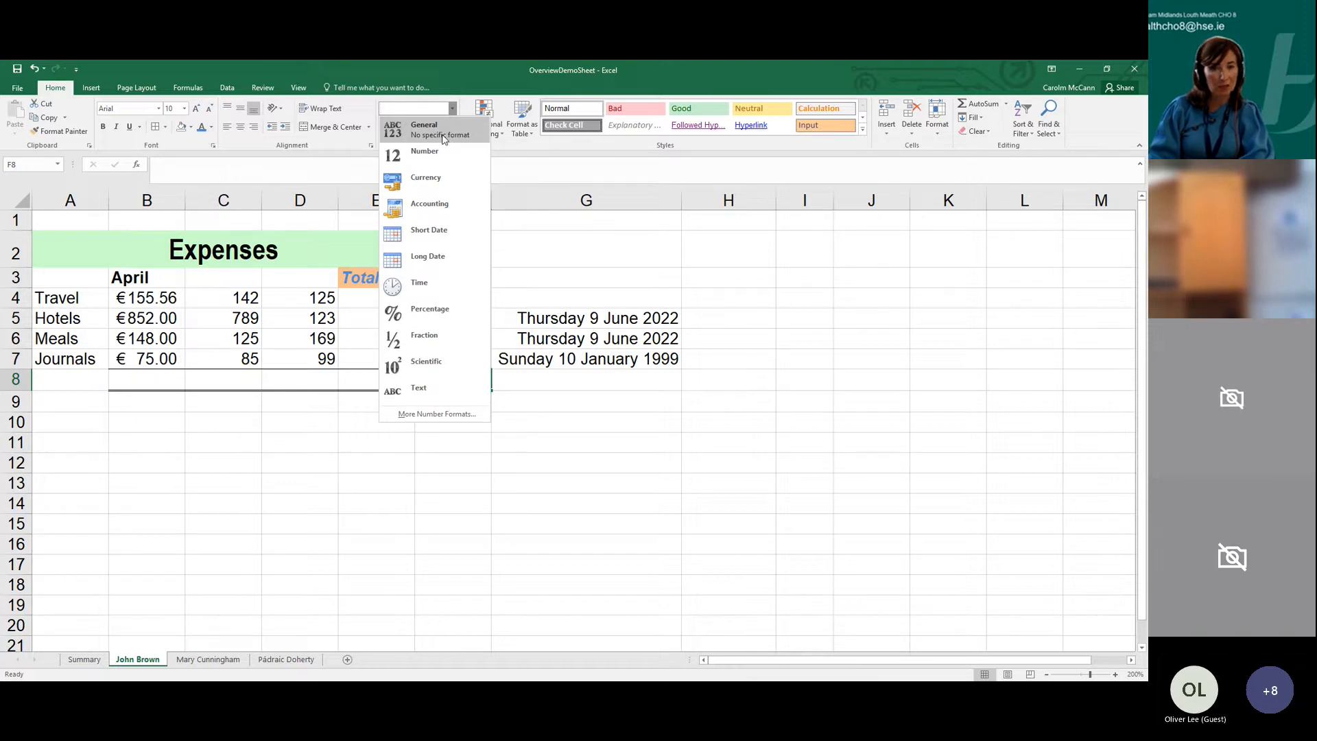
click(539, 267)
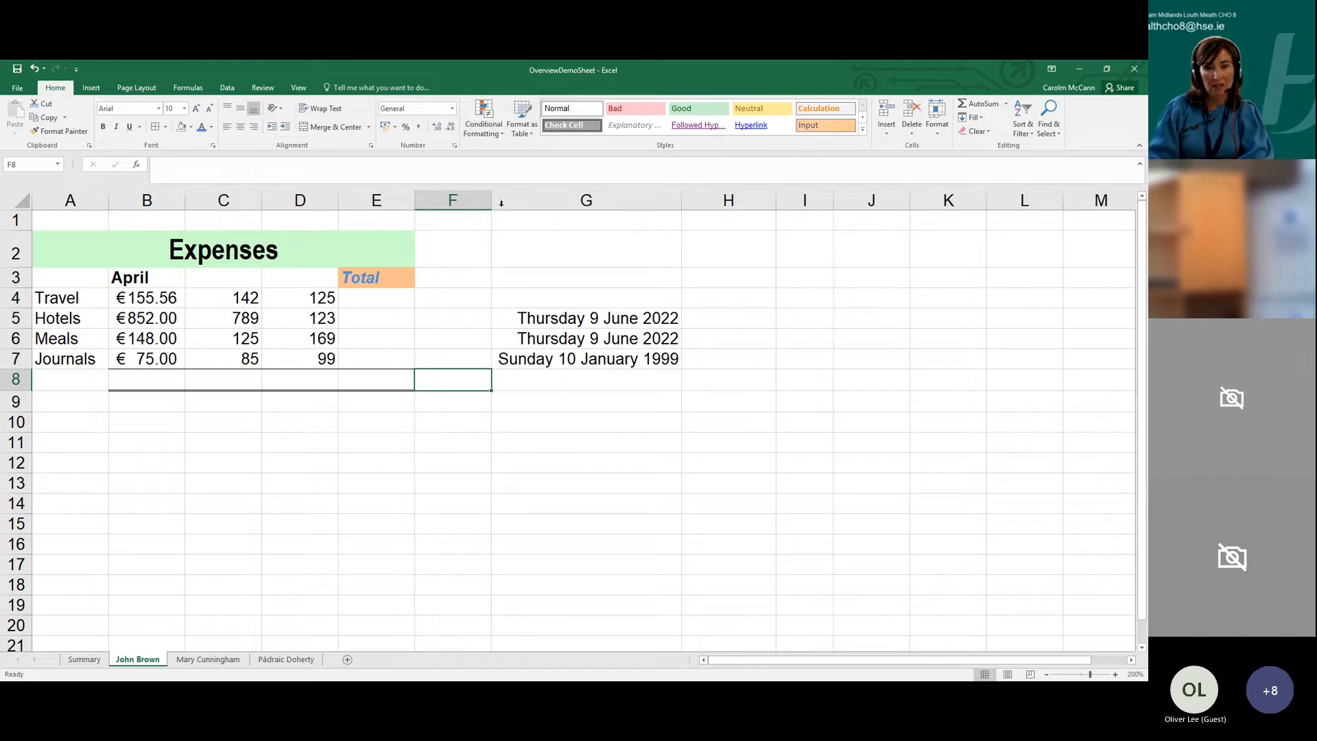
click(488, 279)
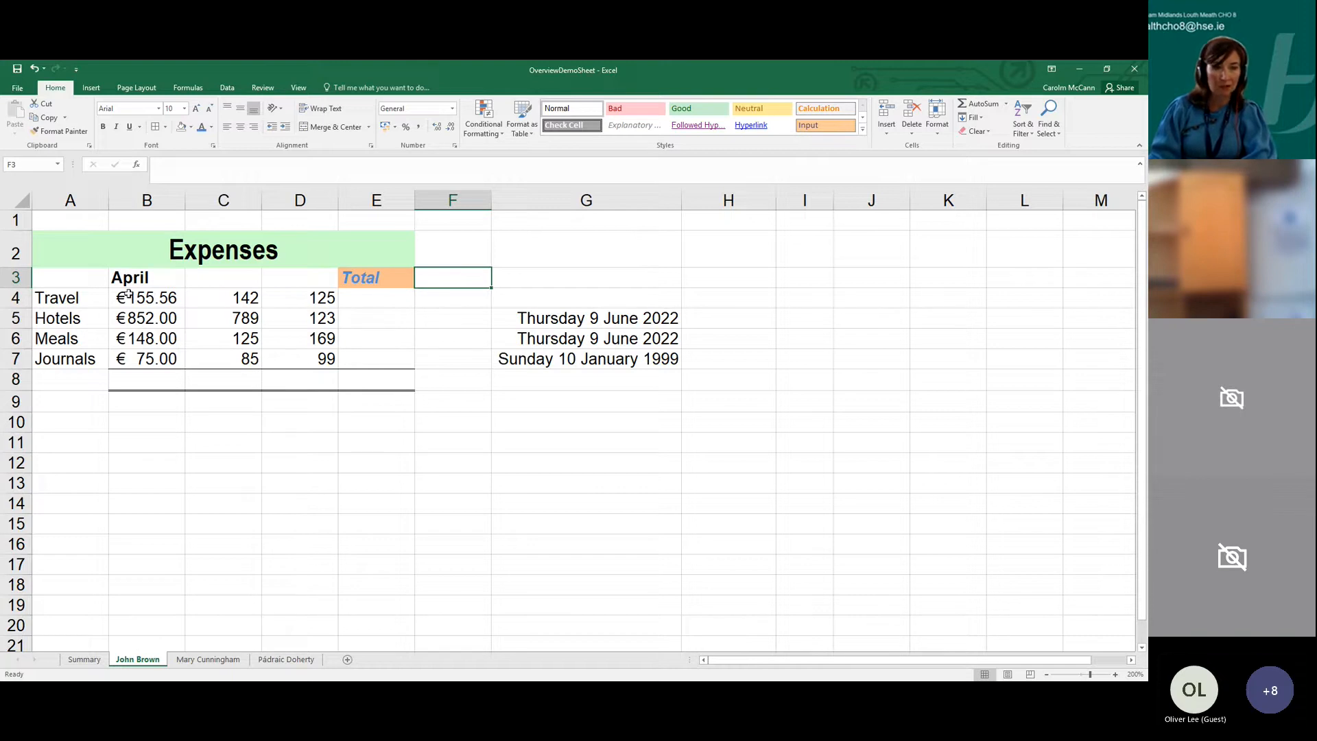
Add a Greater Than conditional formatting rule with light red fill to B4:D7, using a threshold that only the April hotel amount exceeds
drag(128, 295, 302, 353)
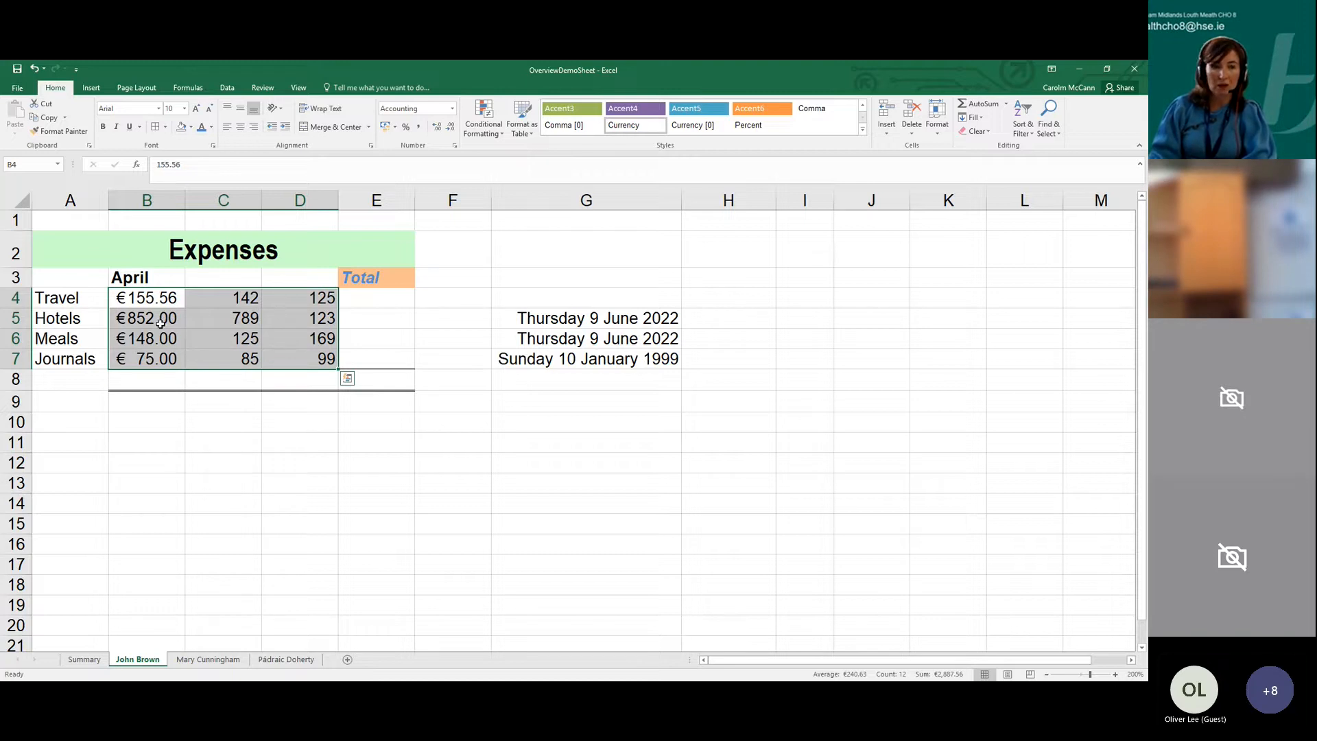
click(500, 135)
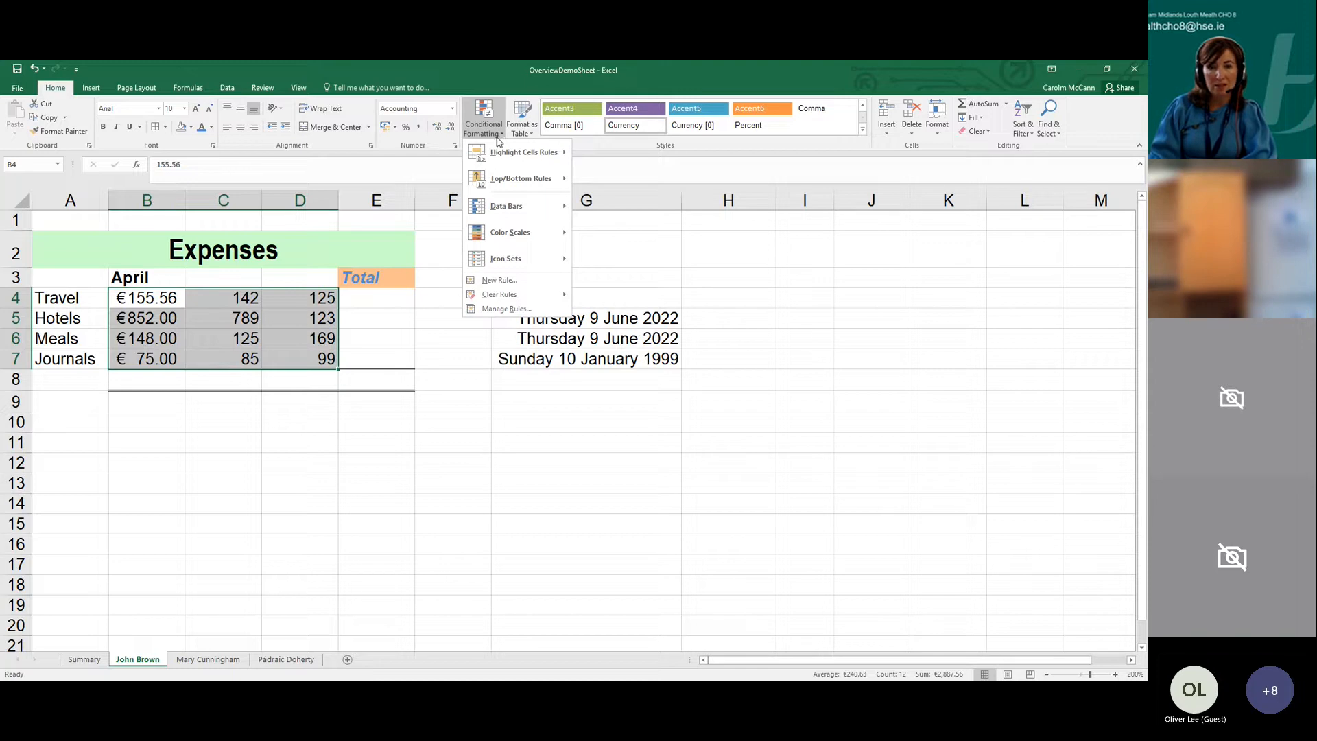
mouse_move(496, 151)
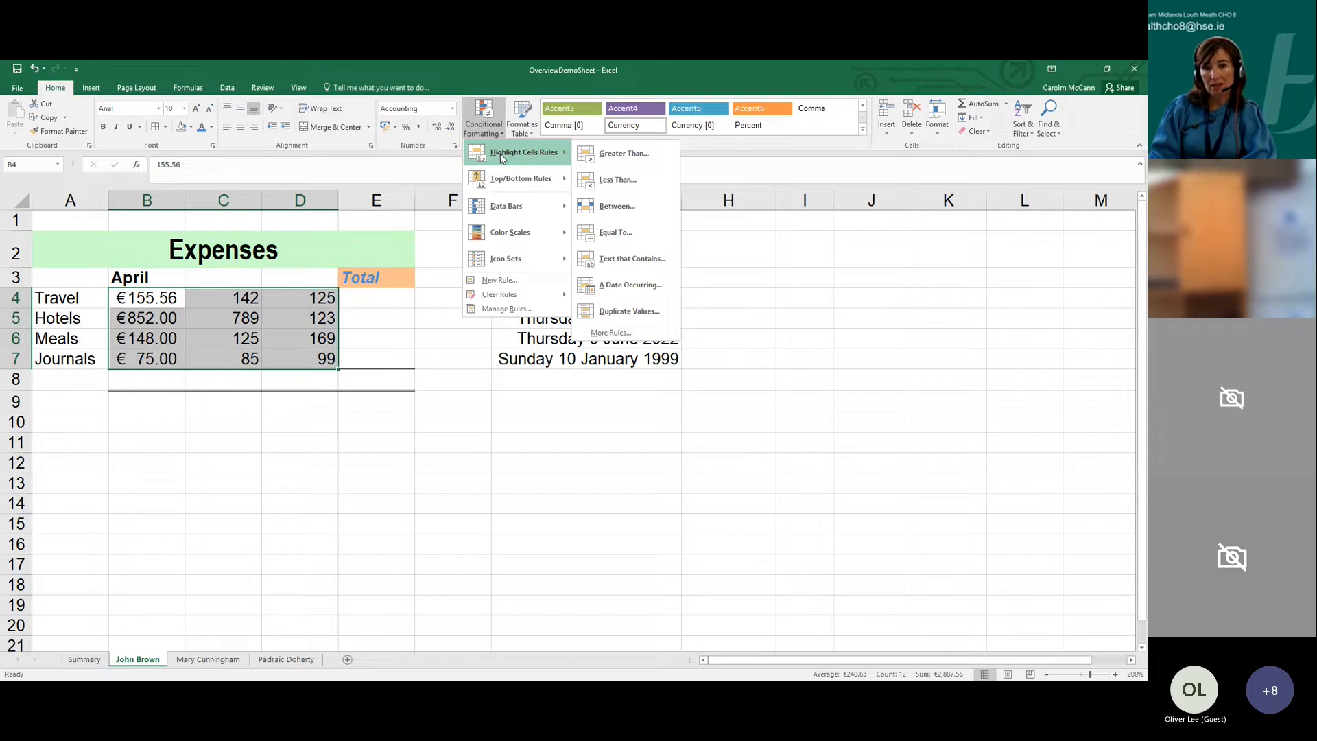
click(613, 155)
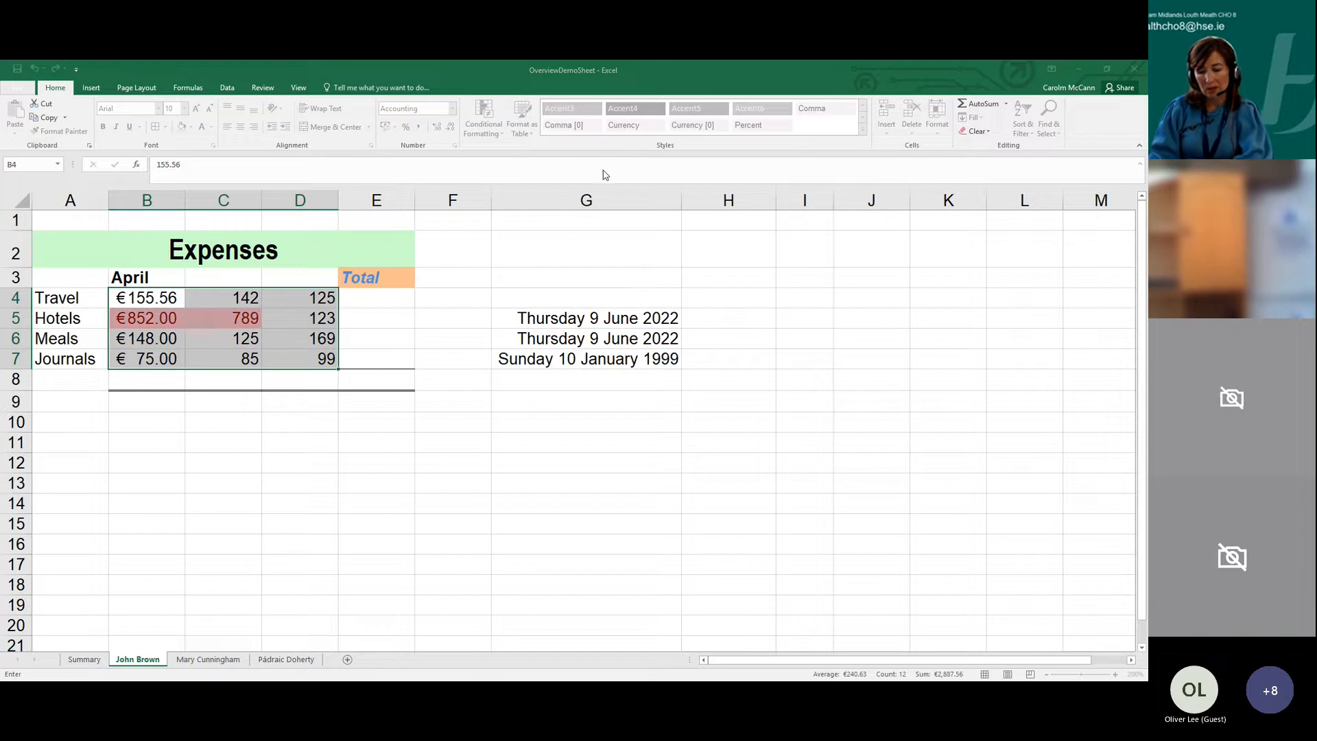
text(148.00)
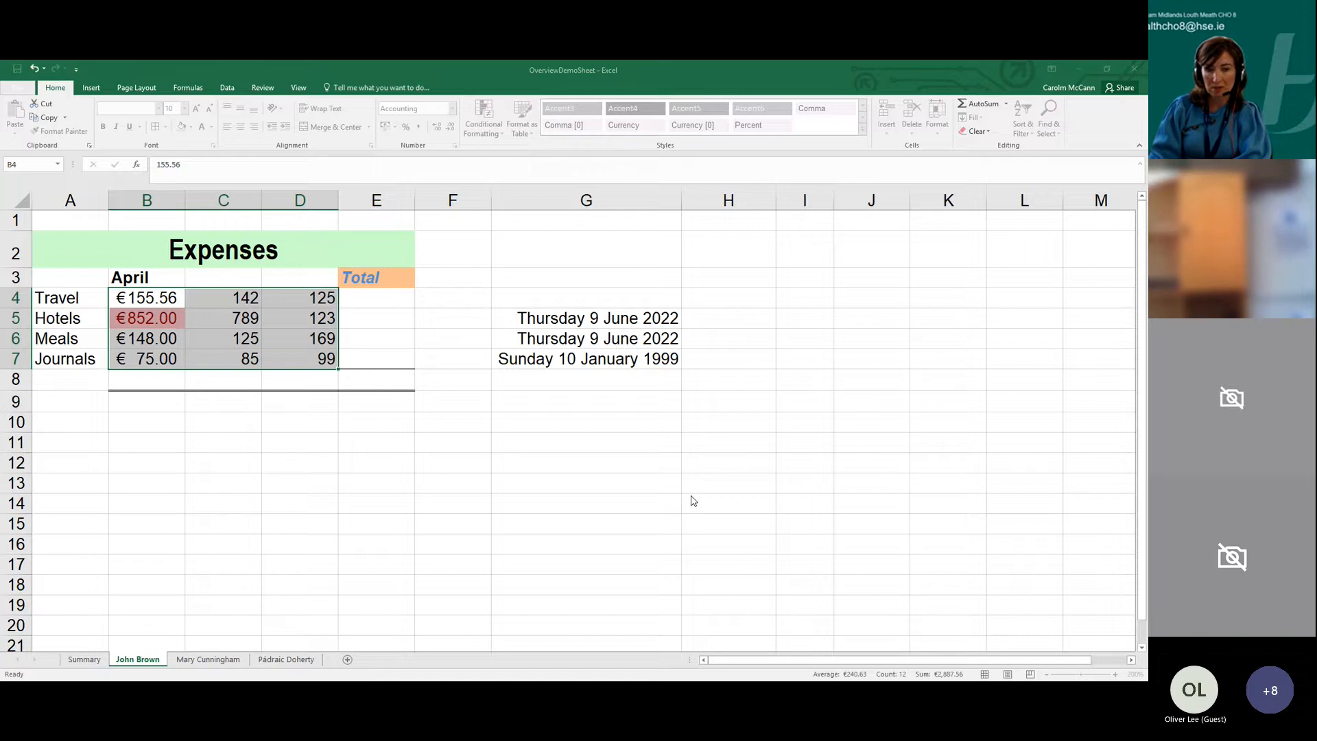
click(562, 472)
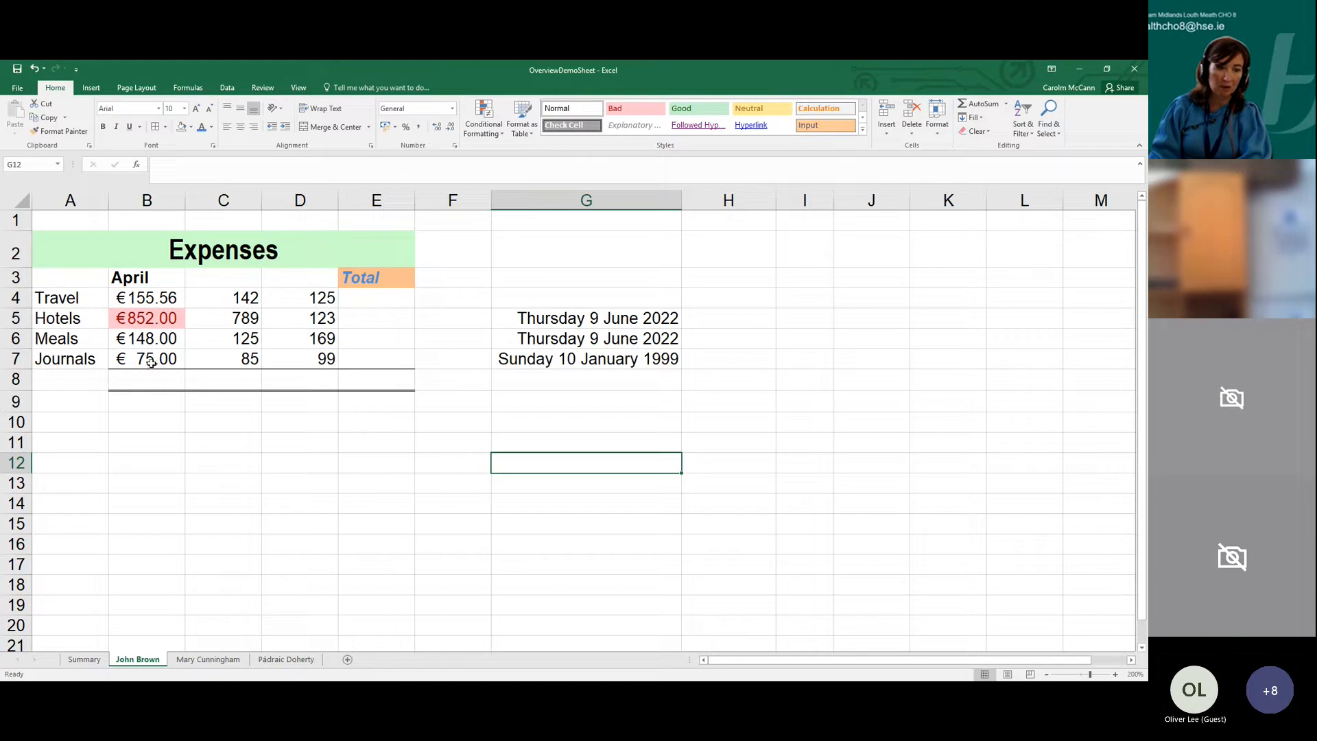
Change the Hotels amount in cell C5 to 801
click(133, 318)
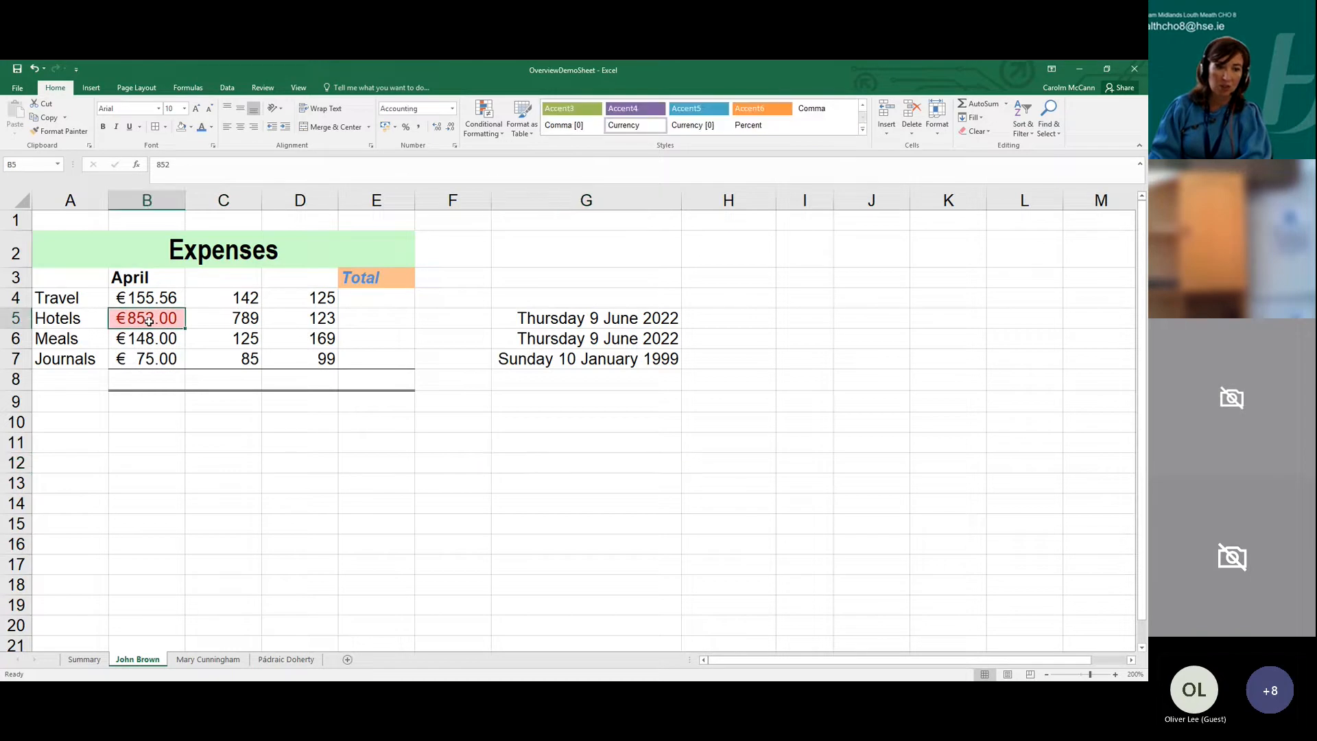
click(226, 320)
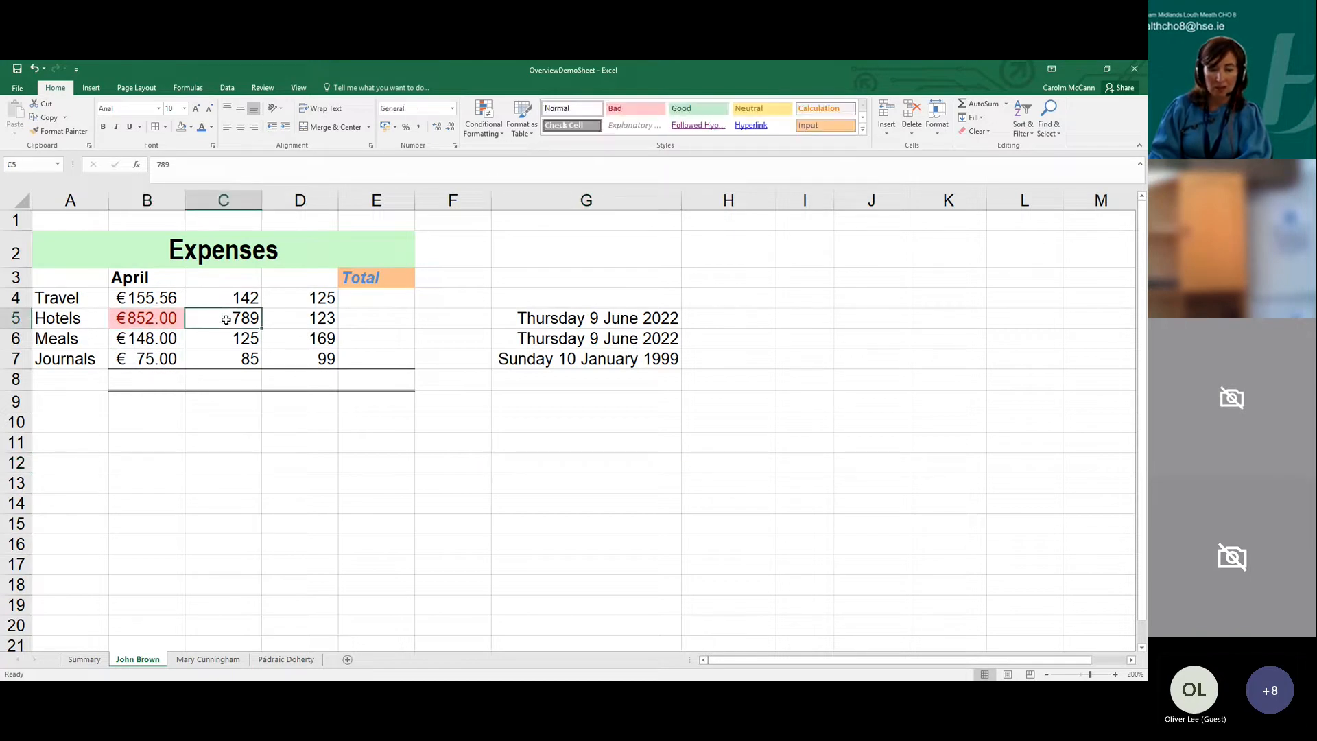
text(801)
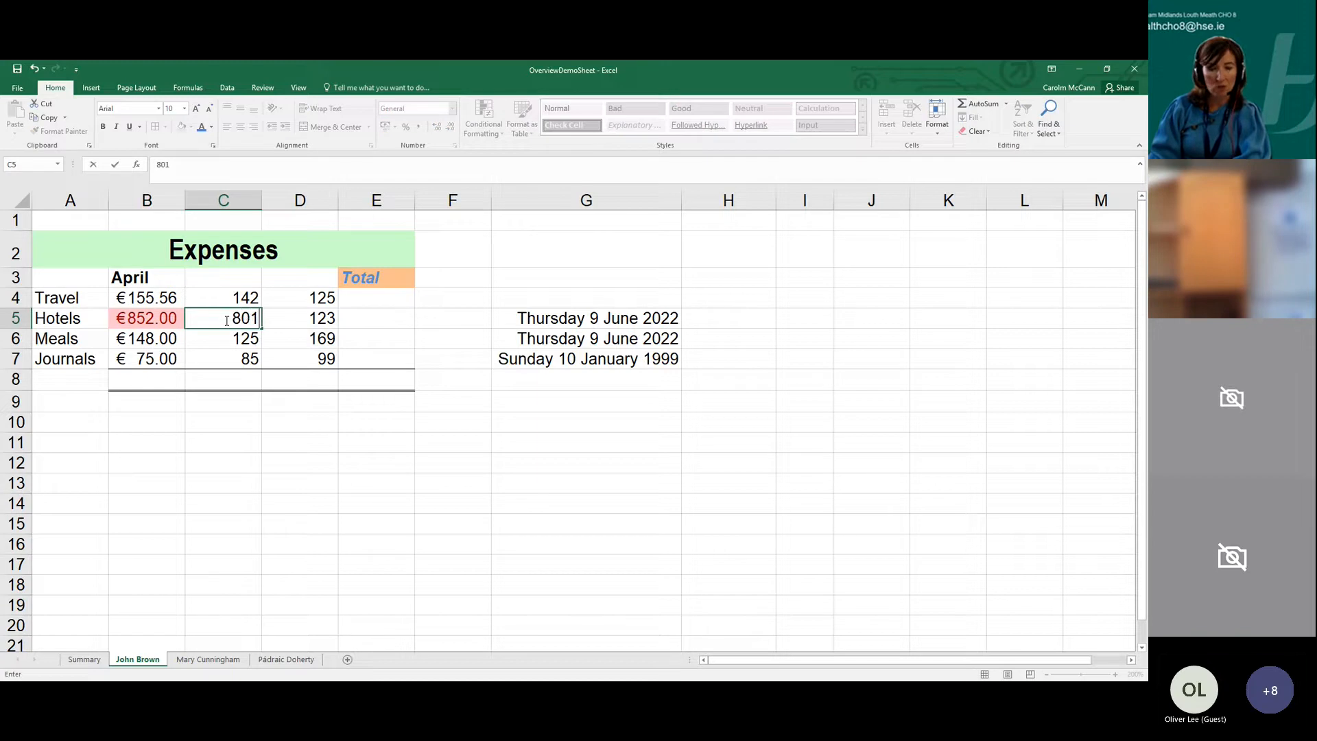
key(Return)
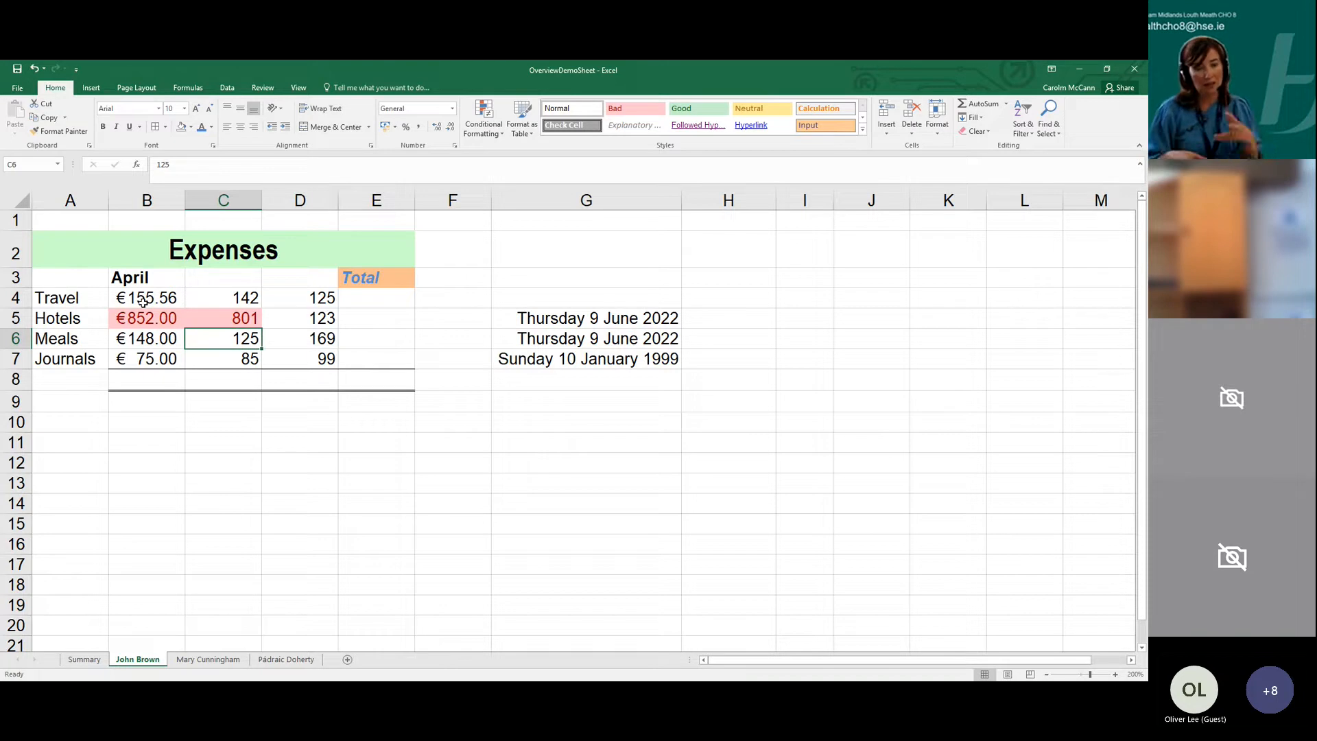
Add another light red Greater Than rule to B4:D7, with a threshold that covers all Travel, Hotels and Meals amounts but no Journals amounts
drag(142, 302, 319, 358)
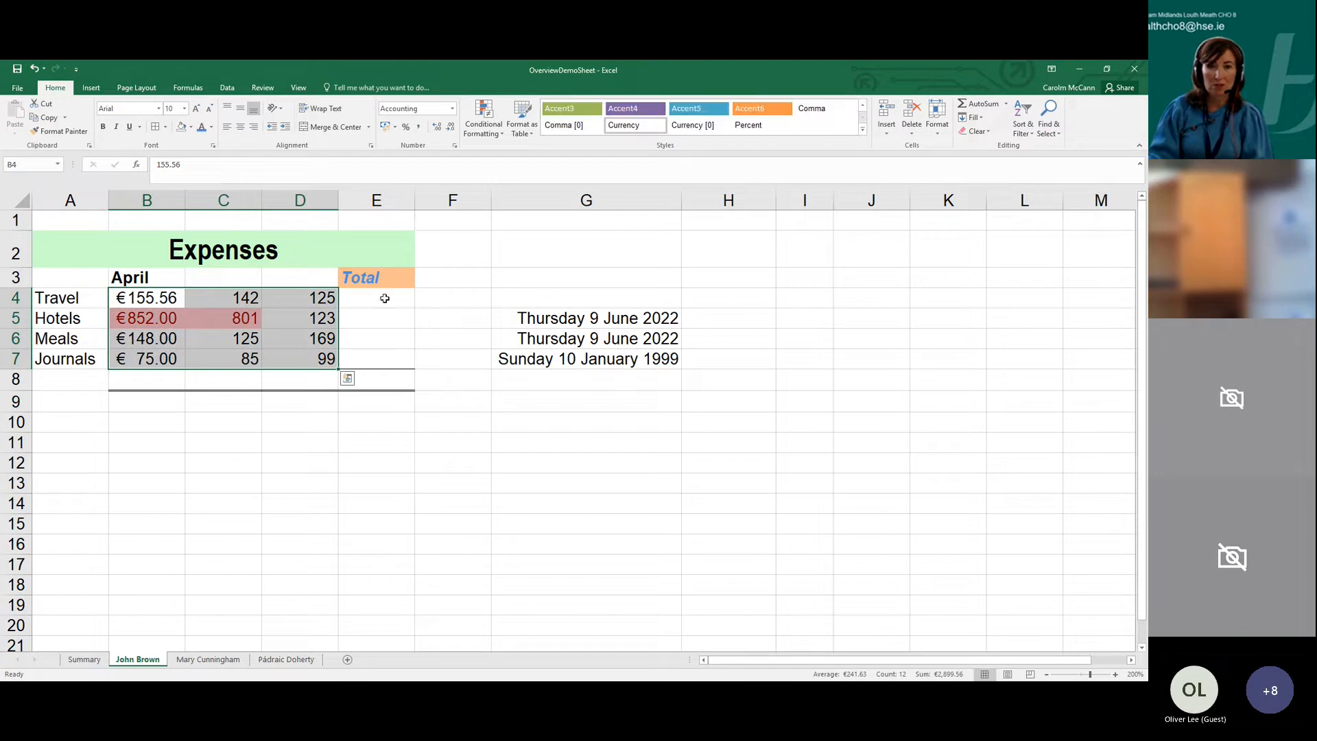
click(483, 118)
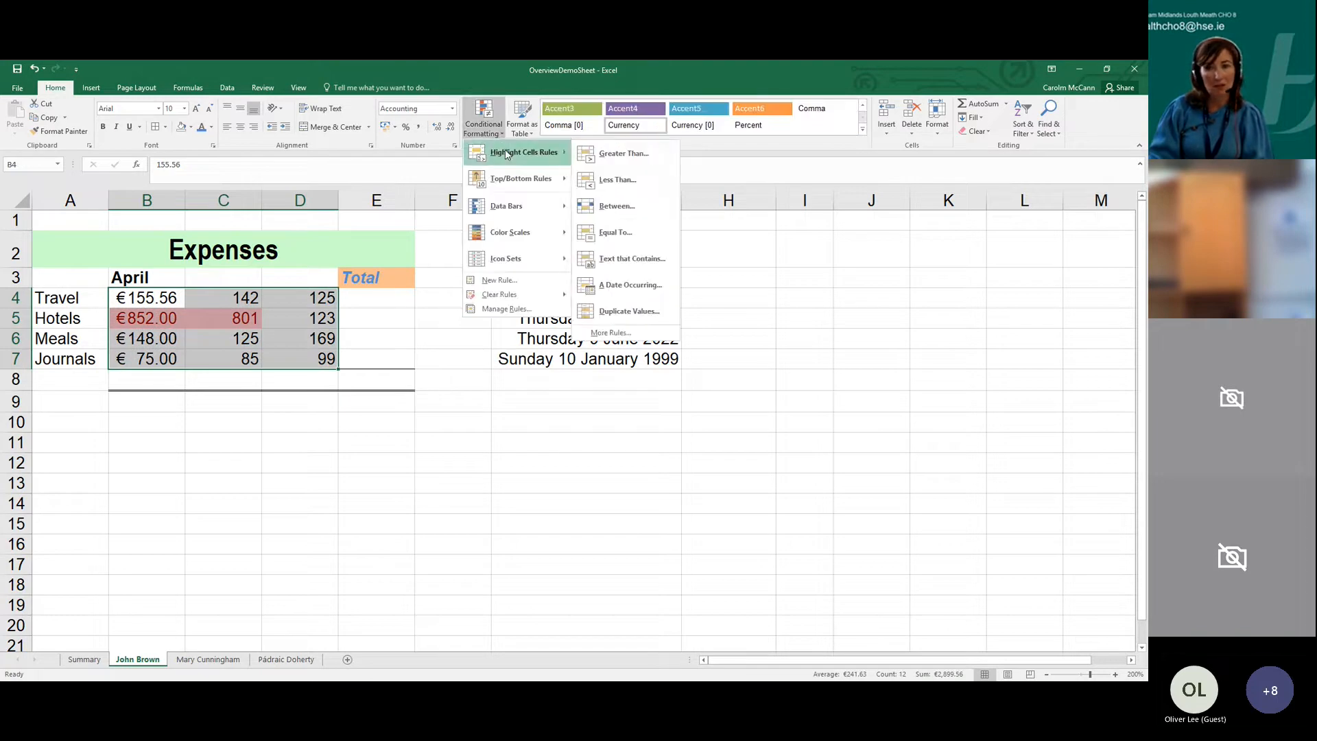
click(621, 153)
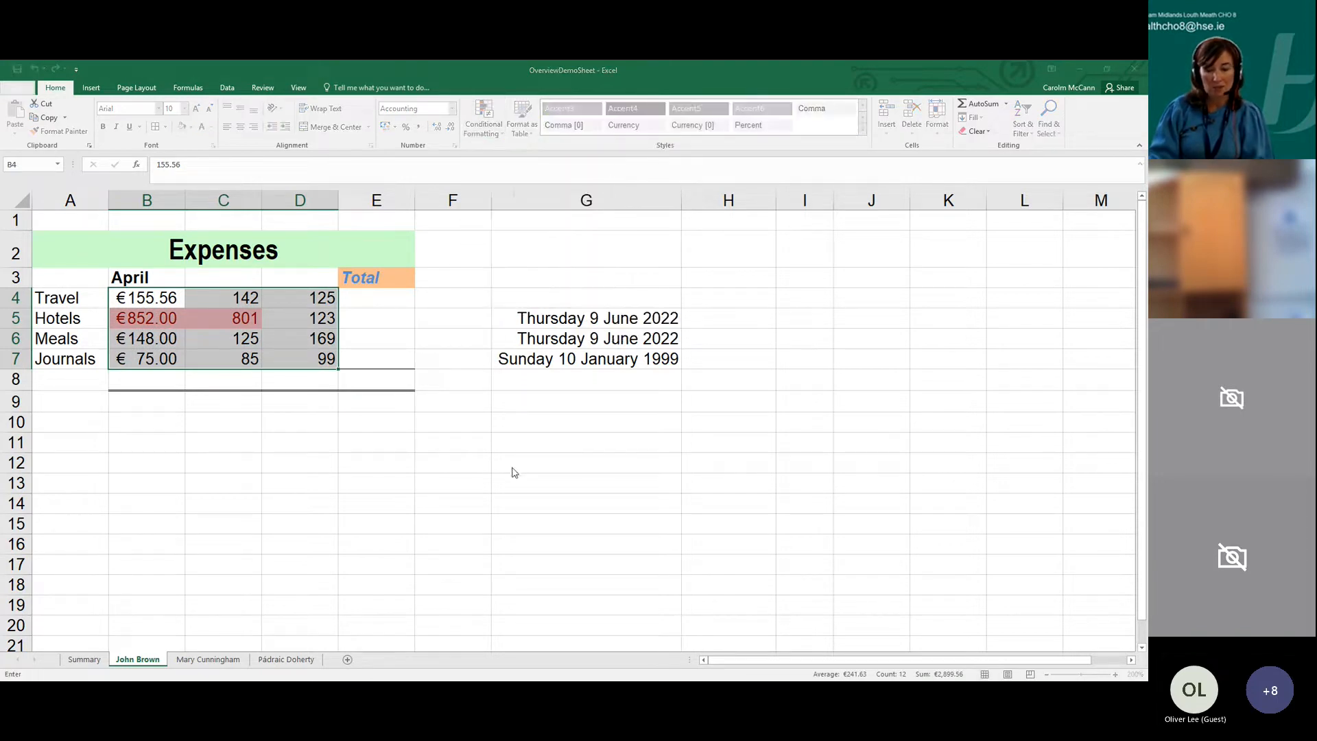
text(500)
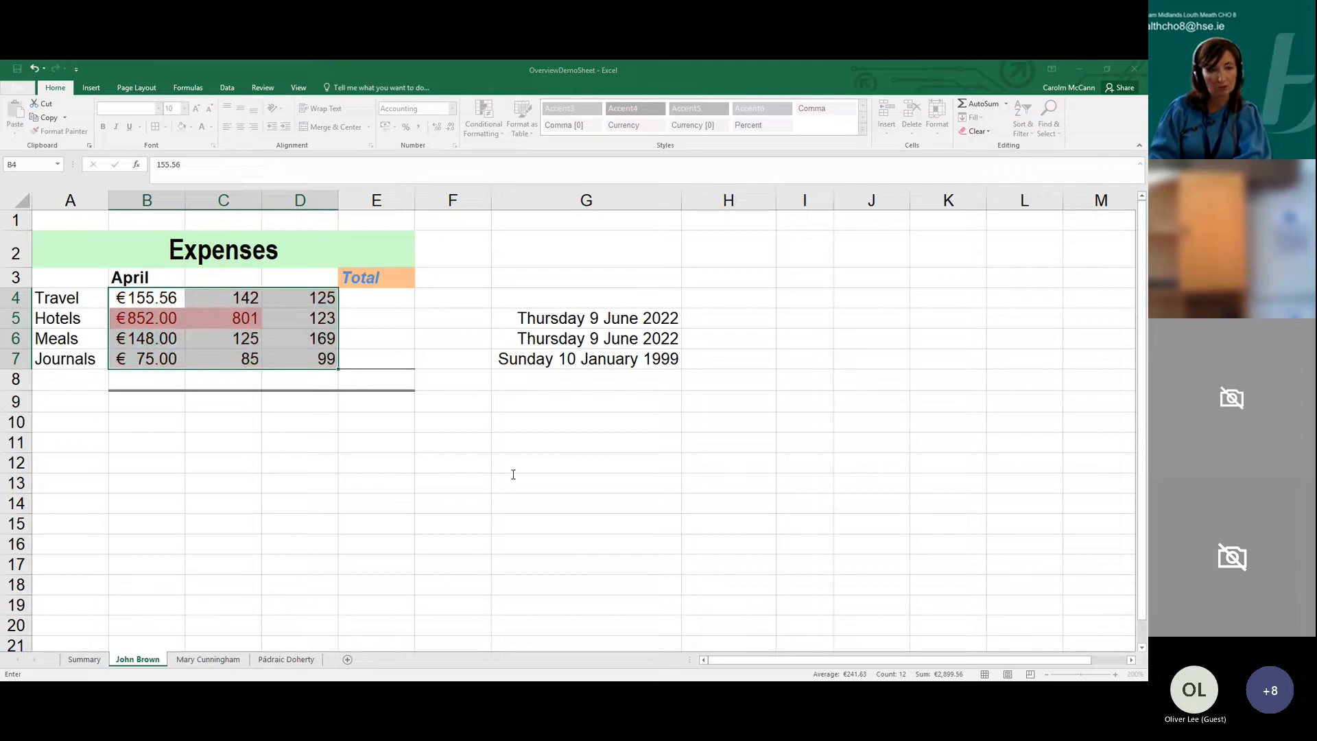
key(BackSpace)
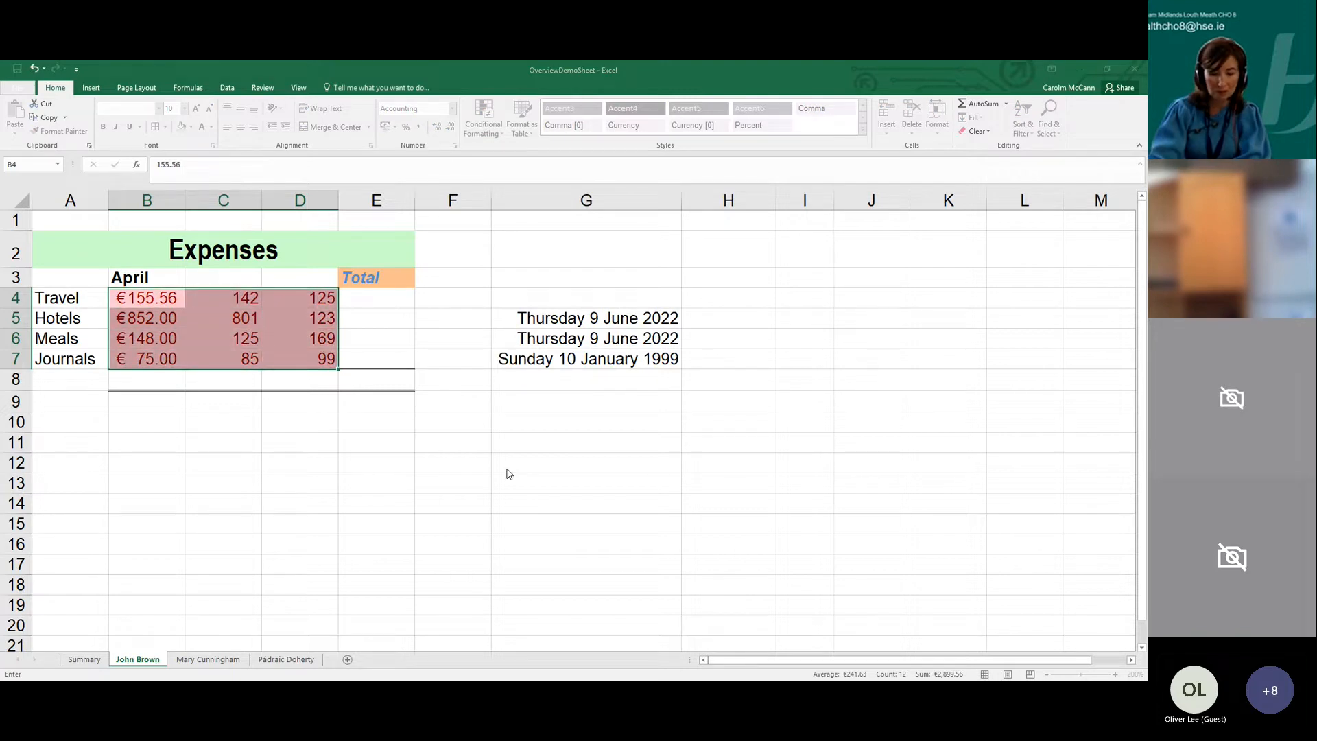
text(0)
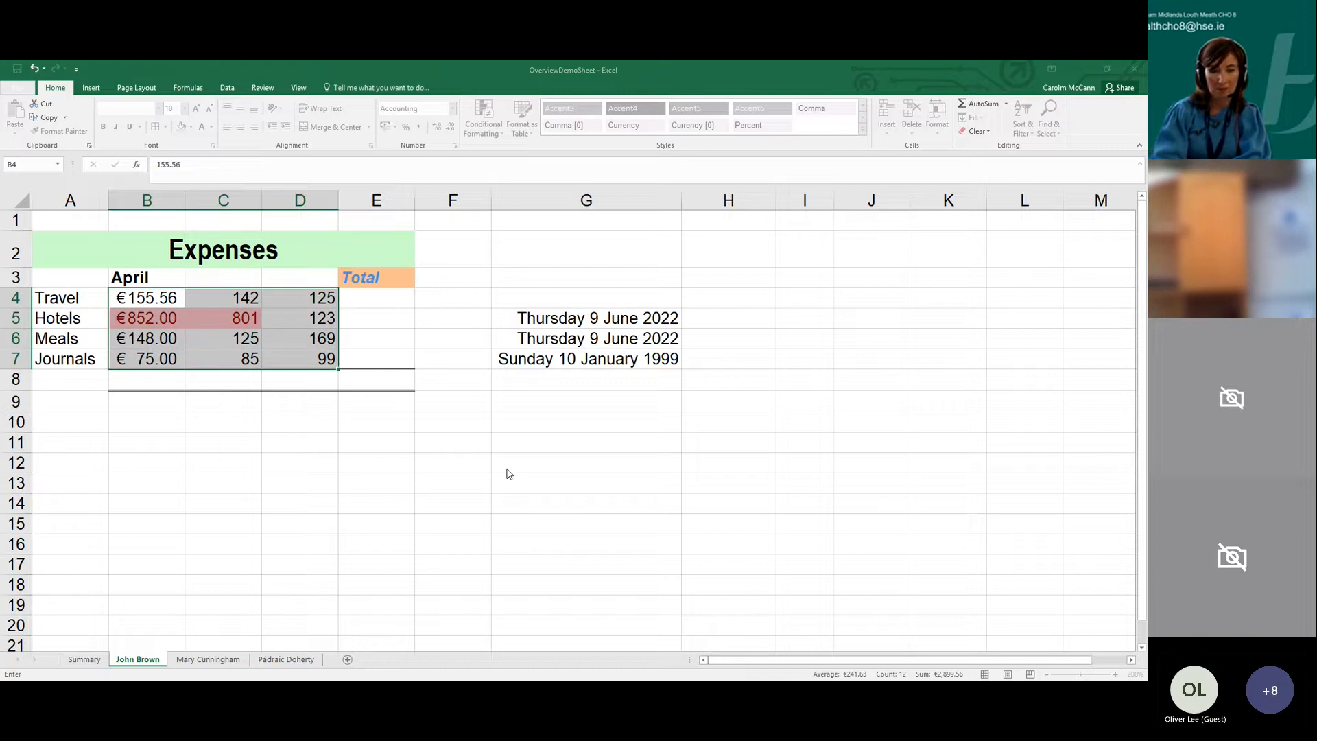
key(BackSpace)
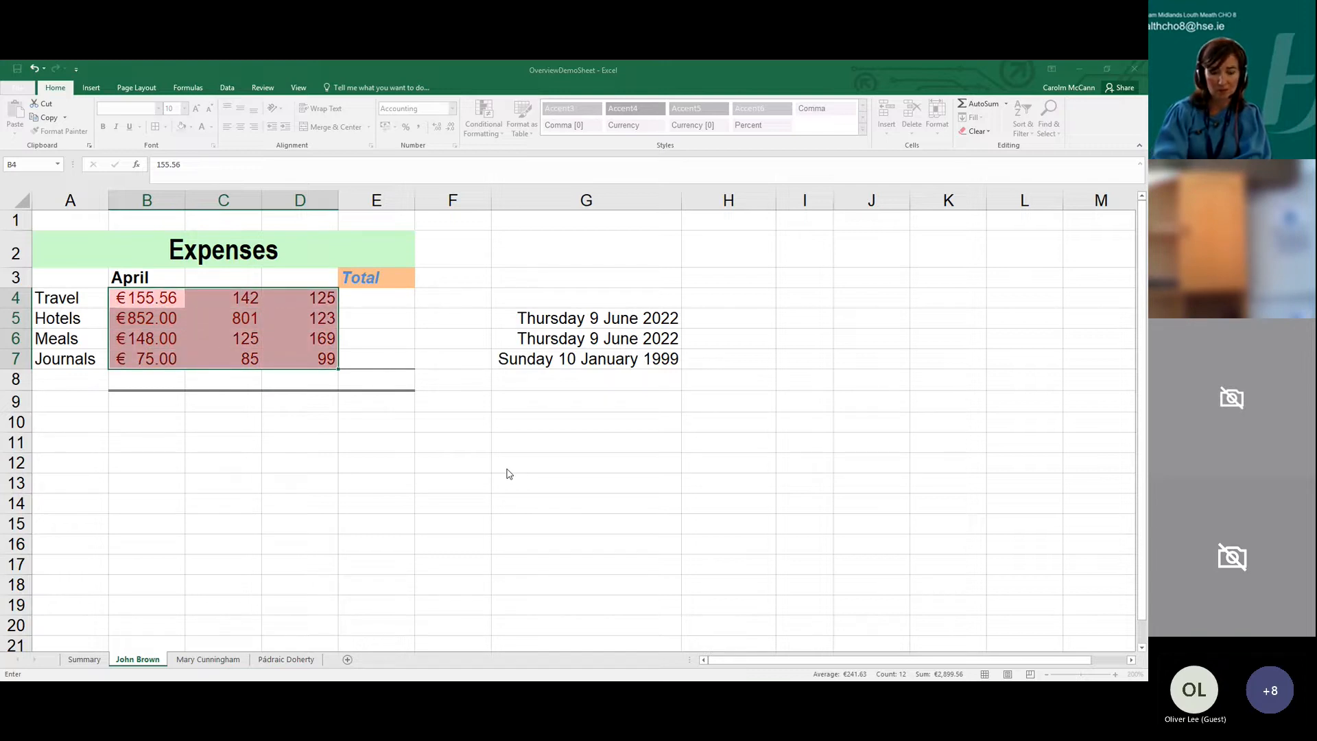
text(0)
key(Return)
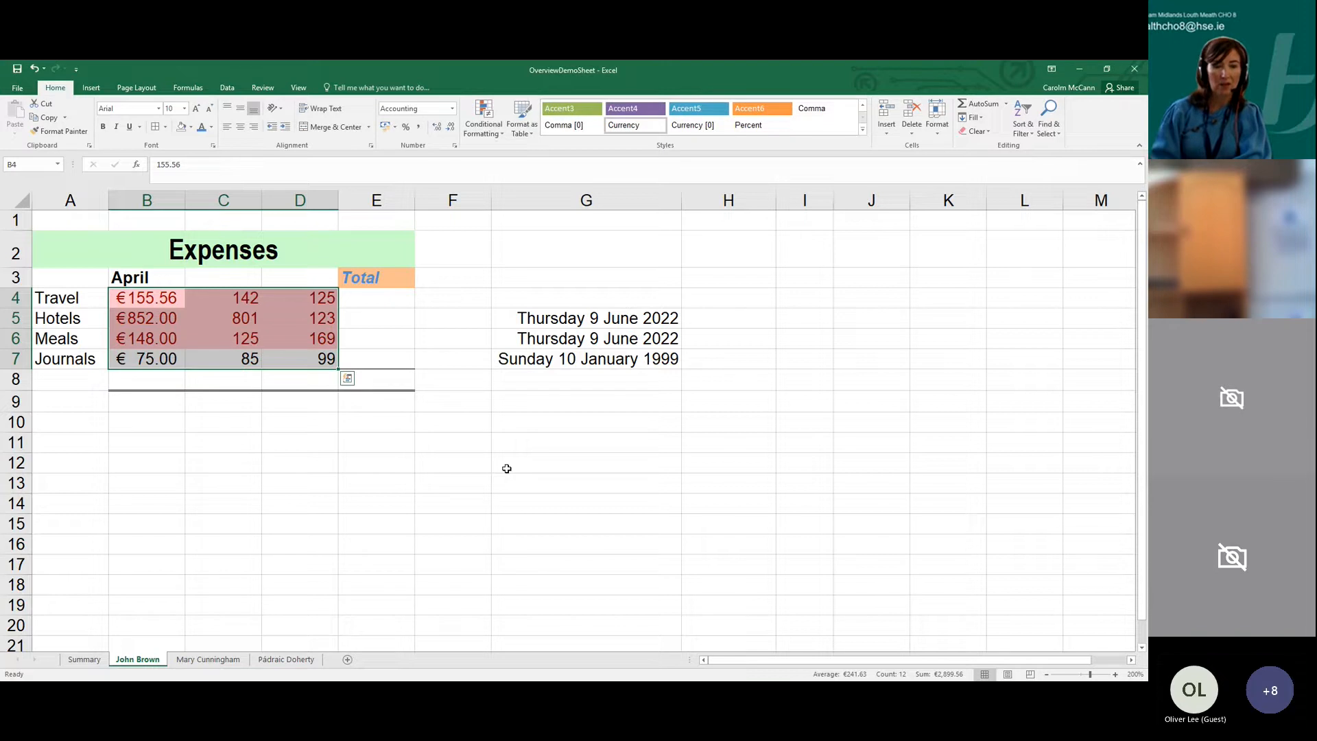
click(506, 468)
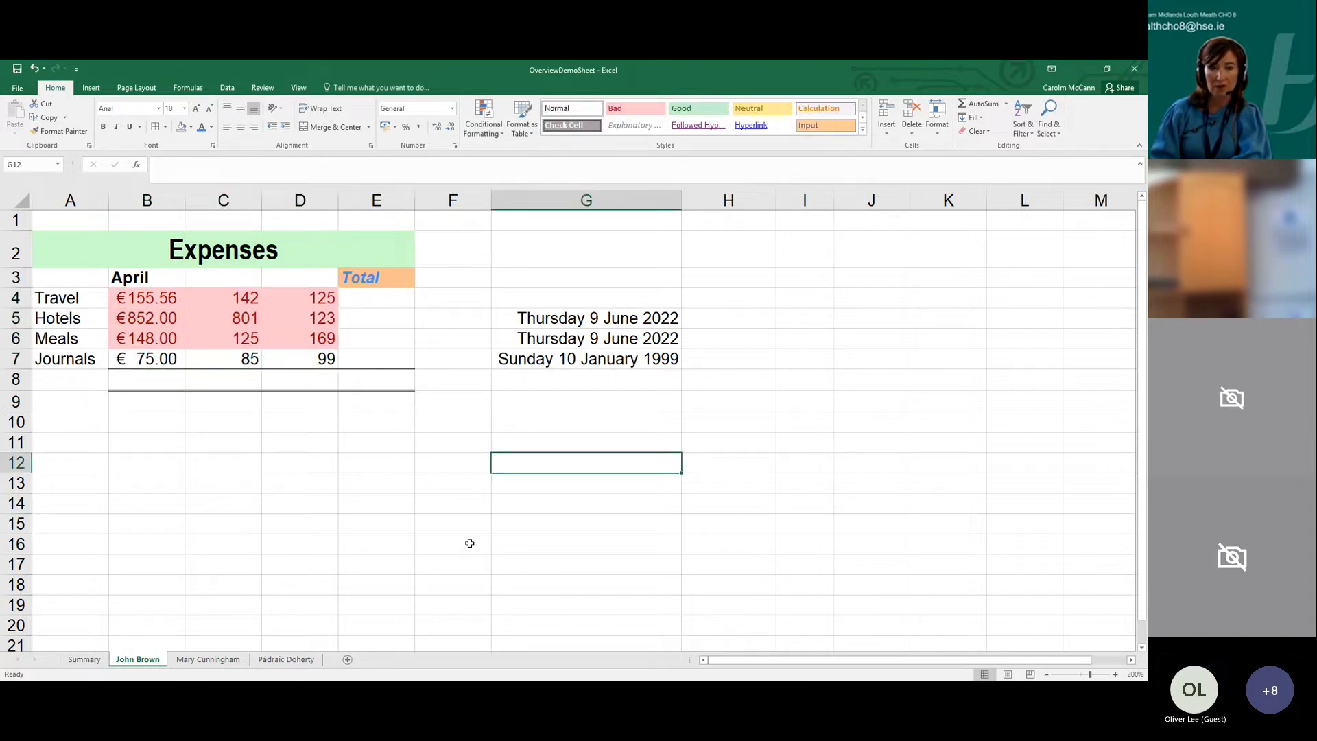
click(492, 136)
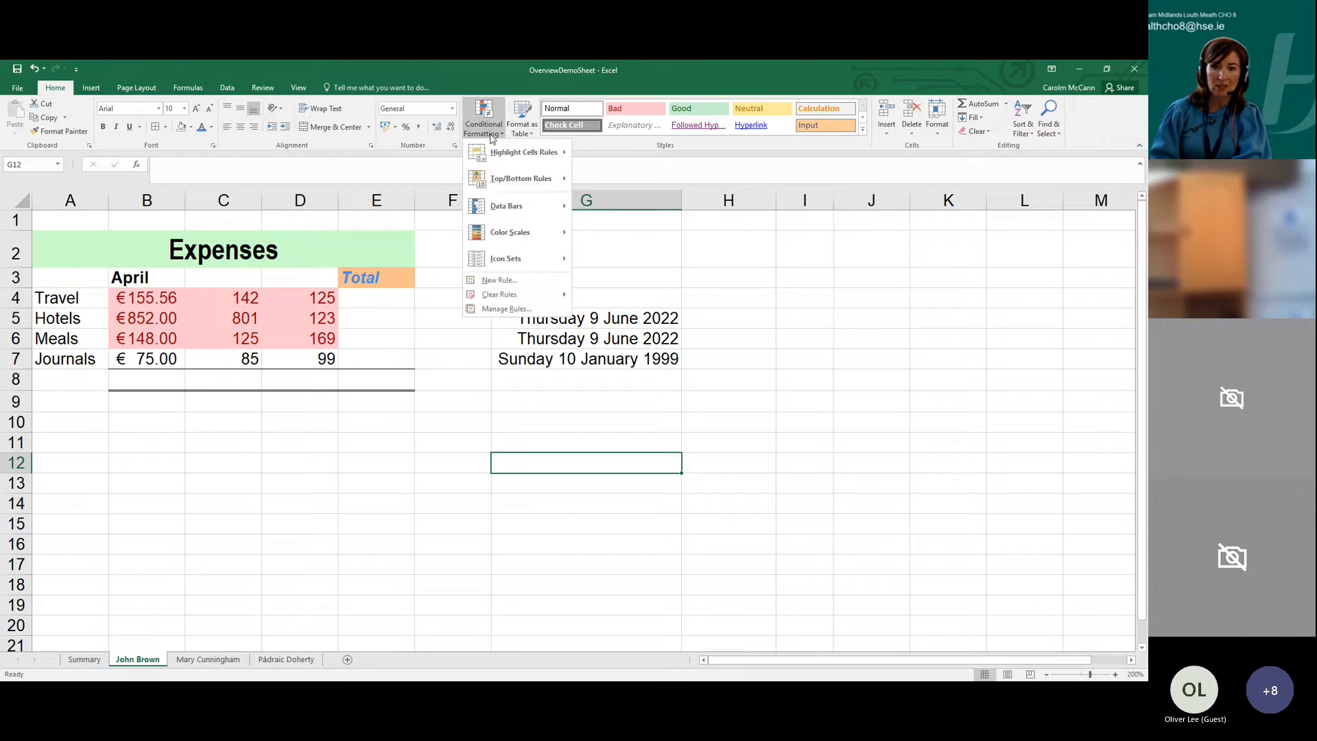
mouse_move(492, 179)
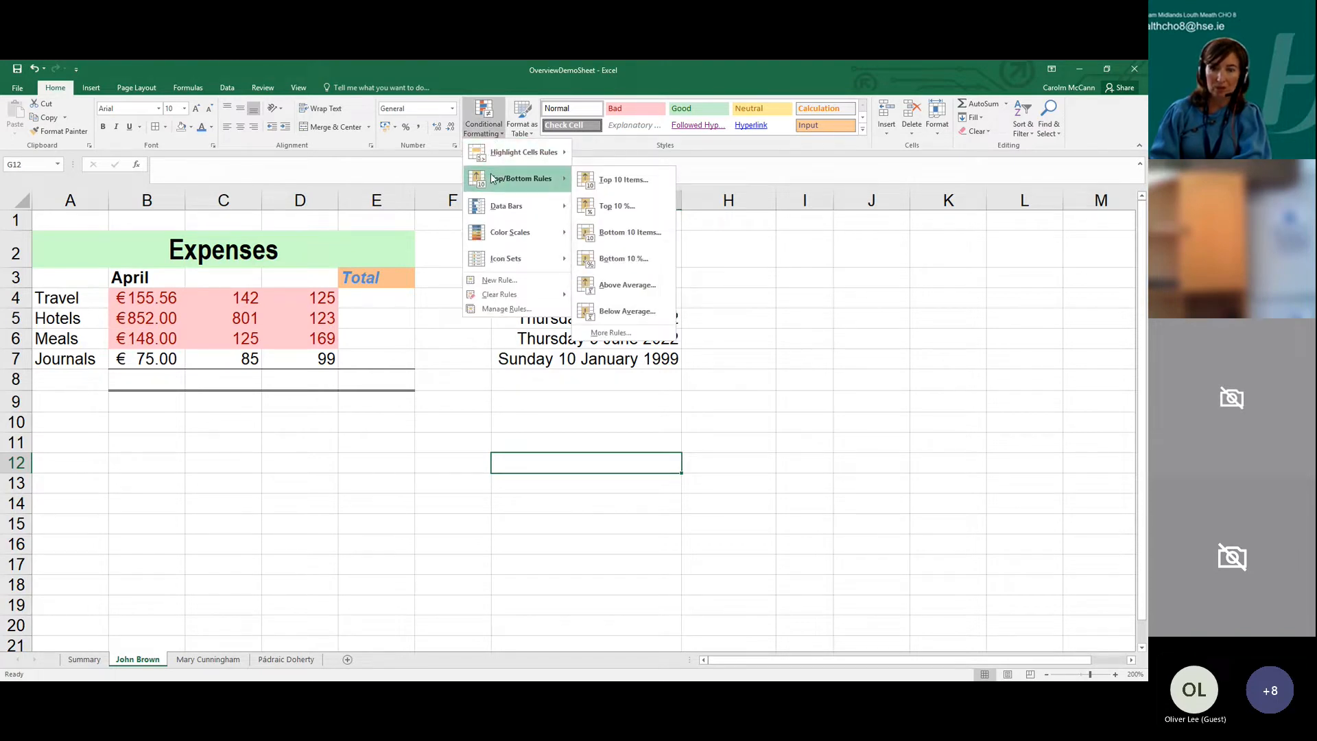
mouse_move(493, 211)
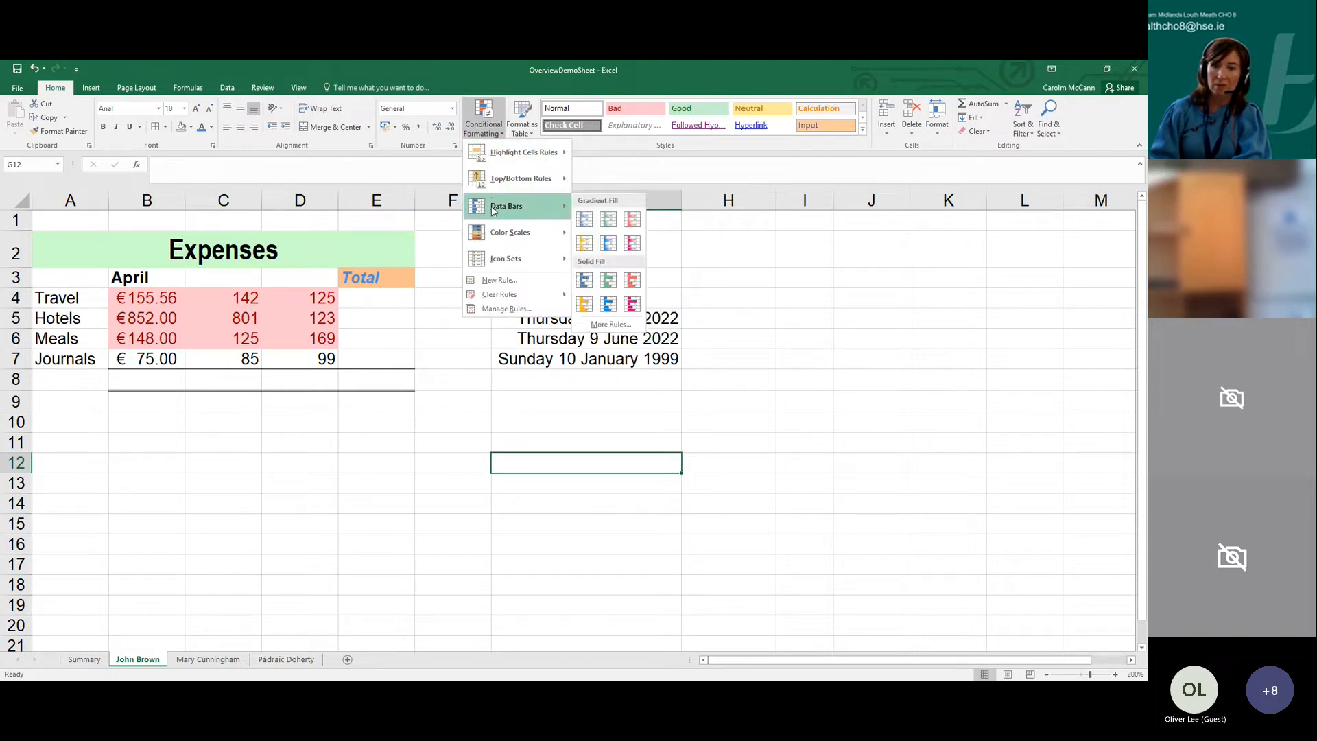
mouse_move(495, 154)
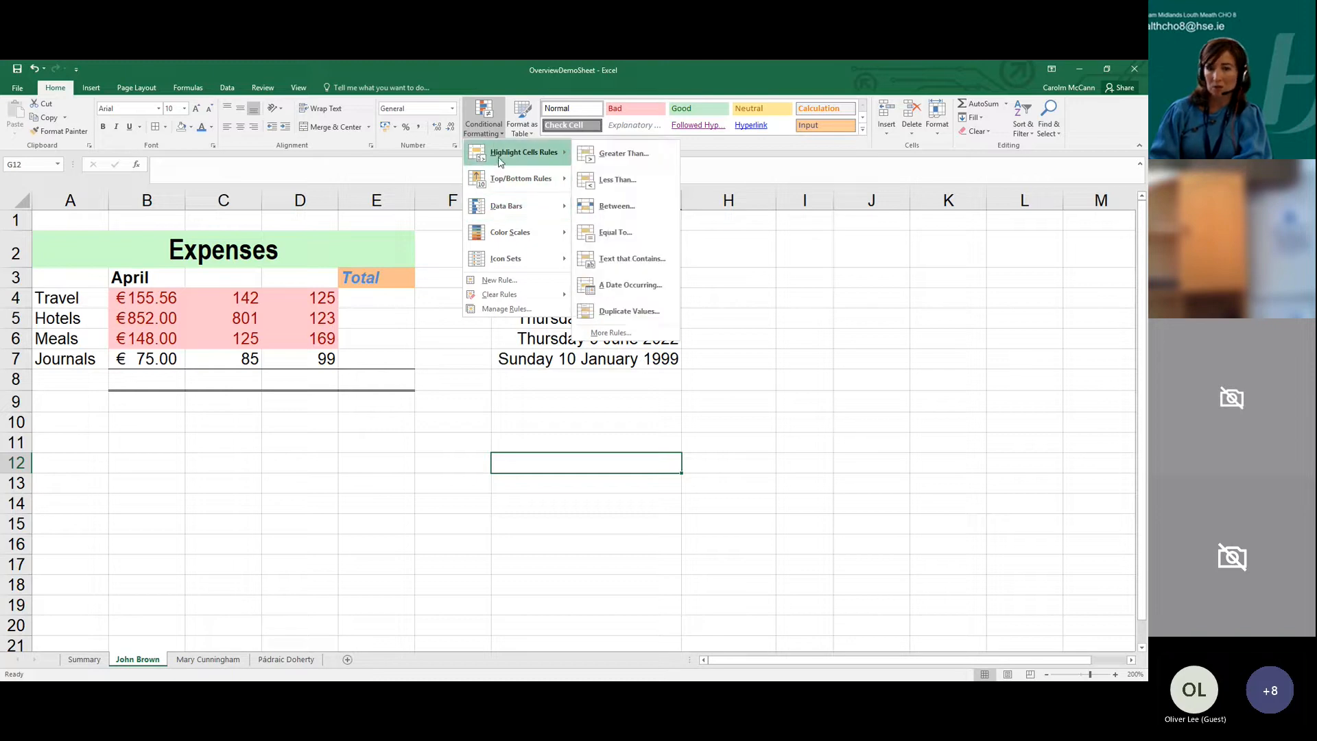
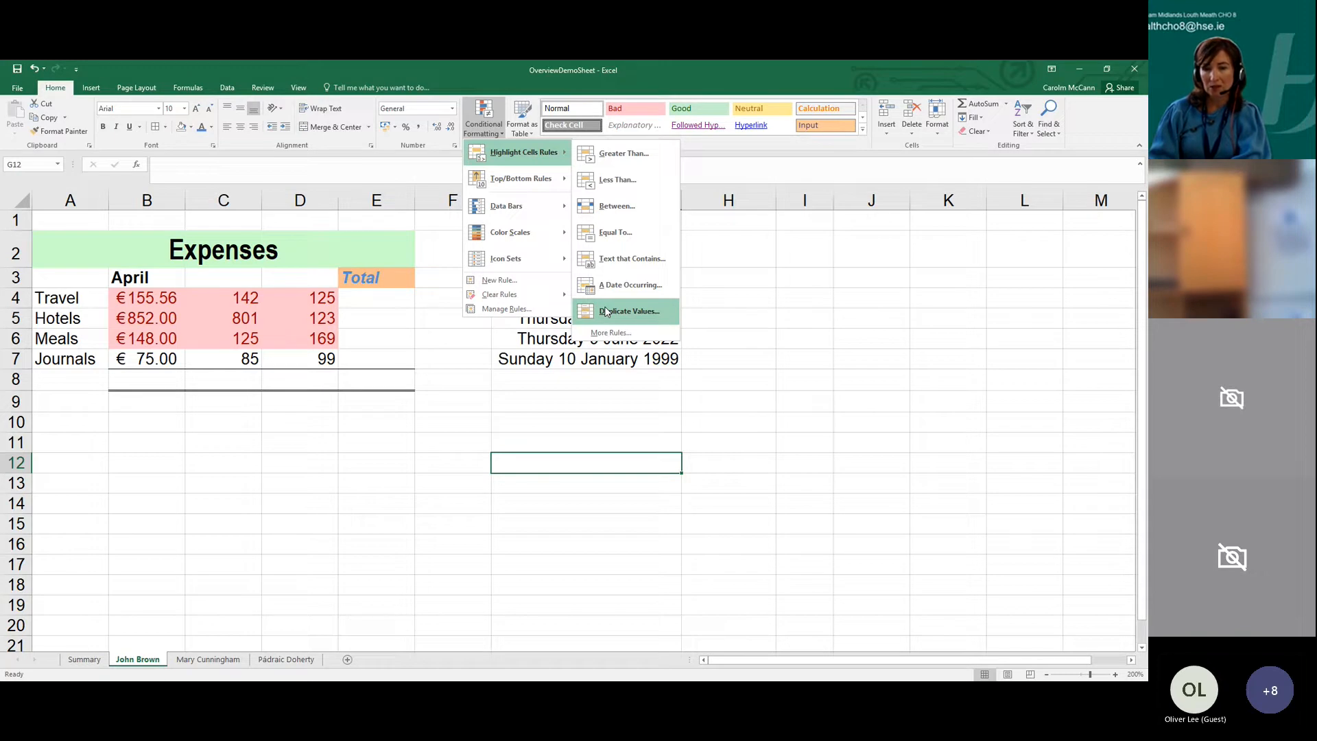
click(606, 312)
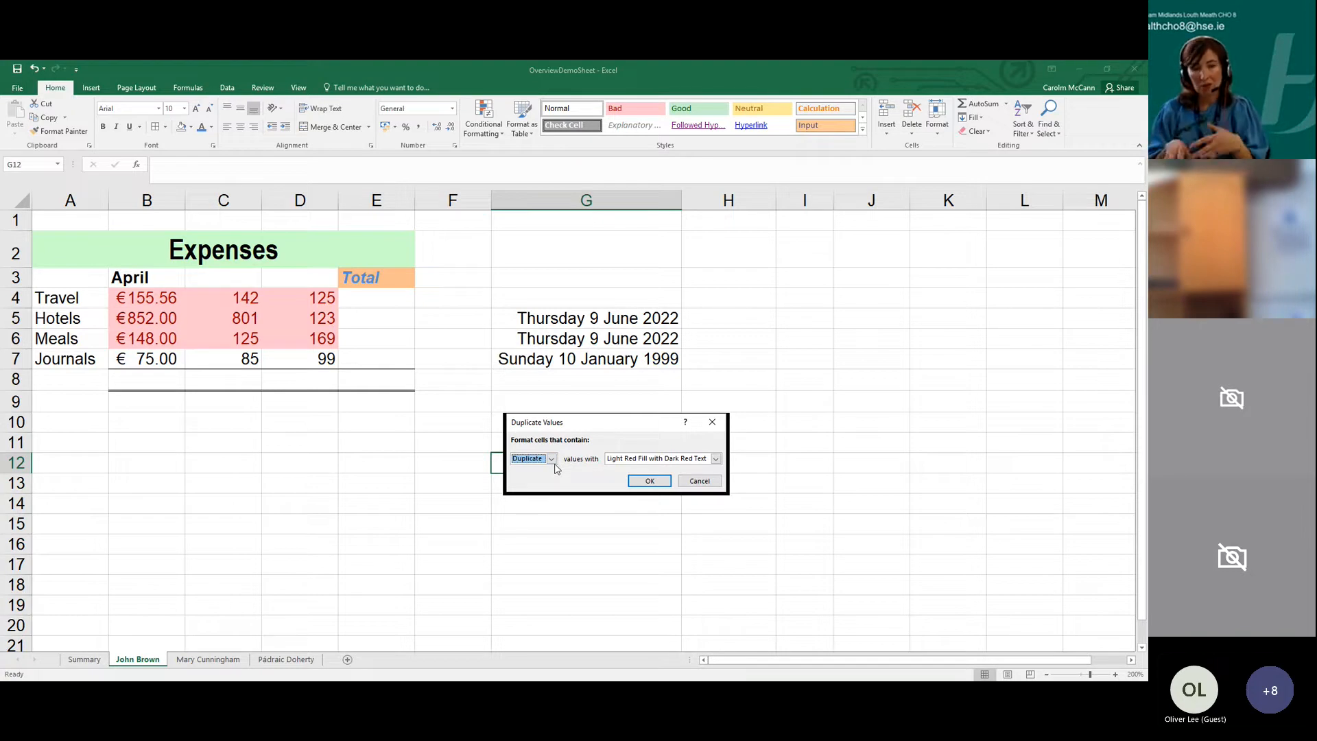
click(699, 481)
click(597, 503)
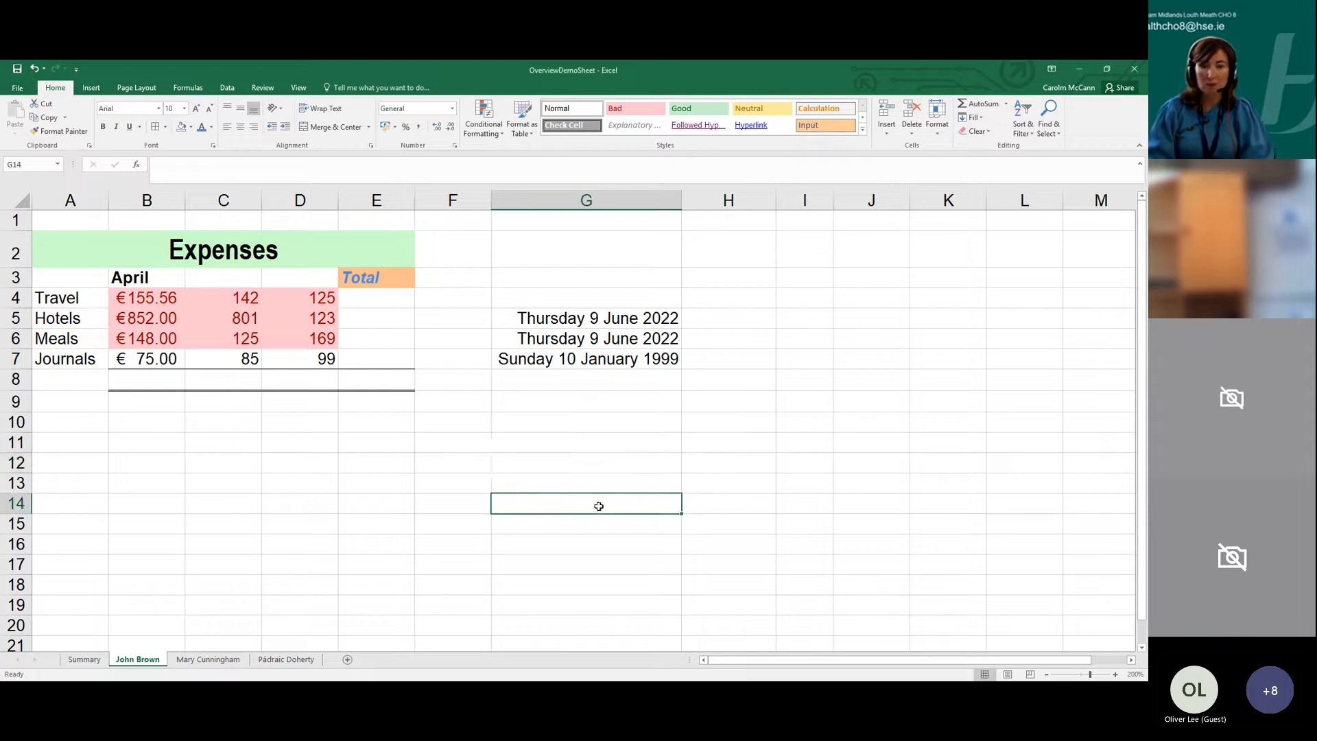
click(476, 477)
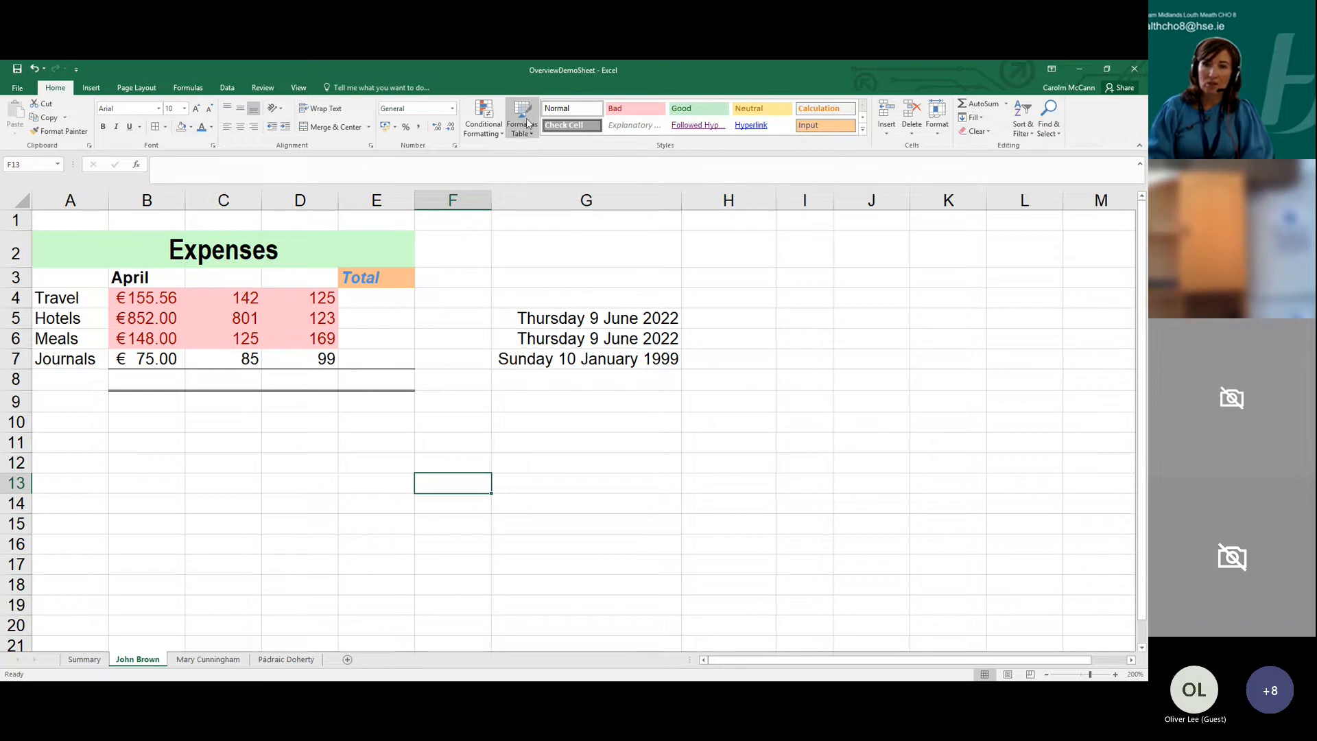
click(454, 329)
Format the expenses range A2:E8 as a table in the light blue banded style with generic column headers added above it
drag(72, 258, 302, 380)
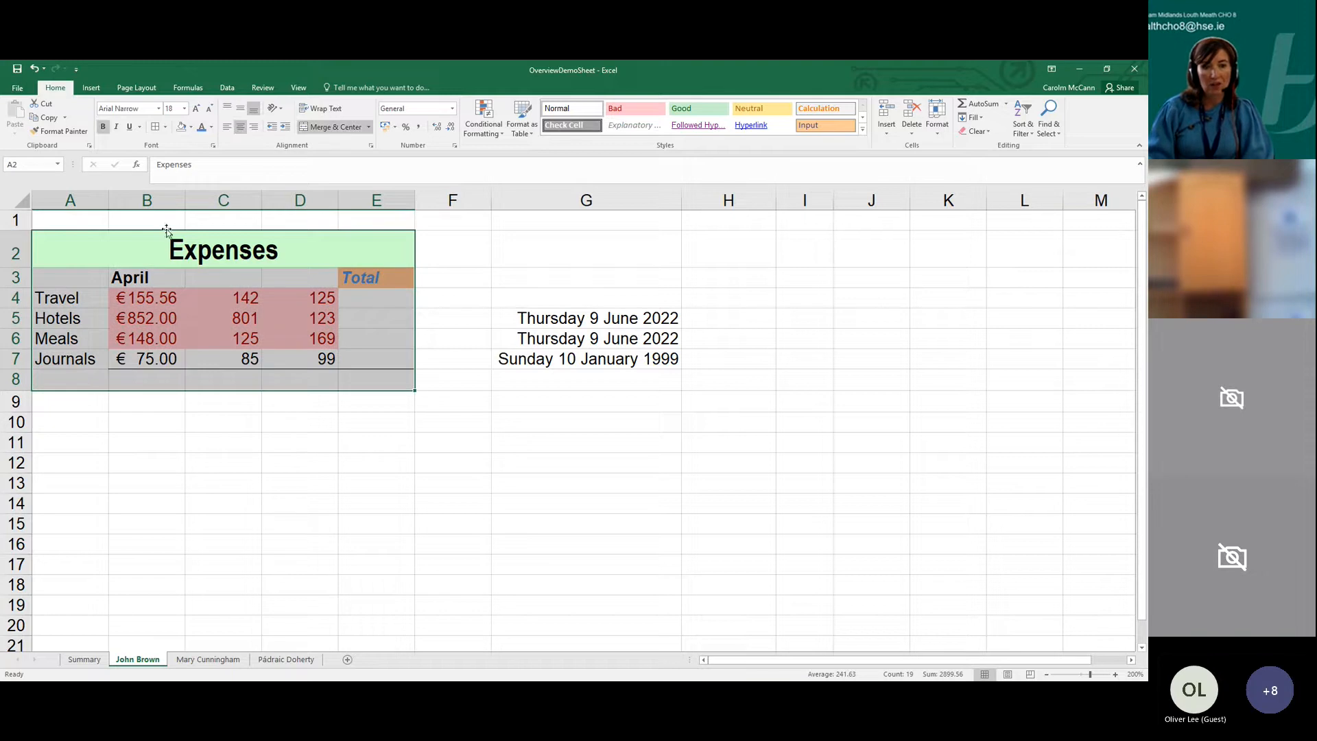
click(536, 136)
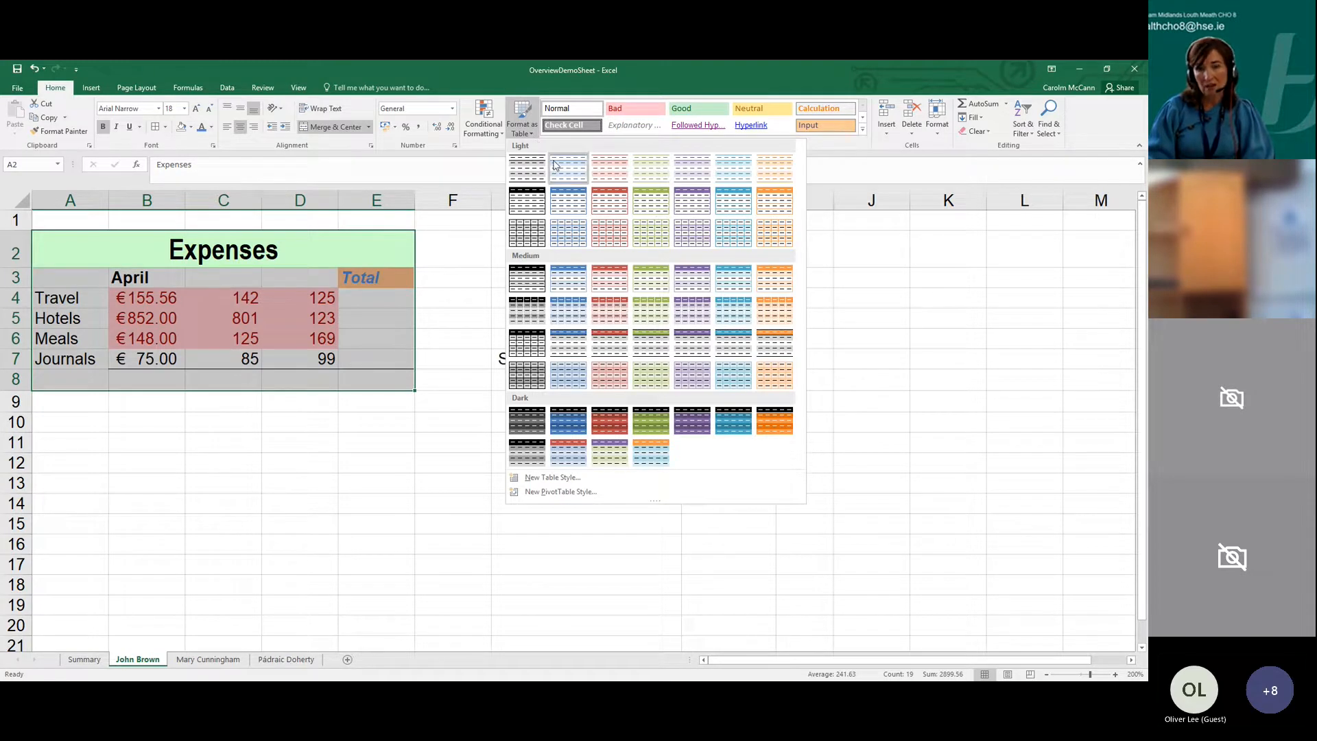
click(584, 180)
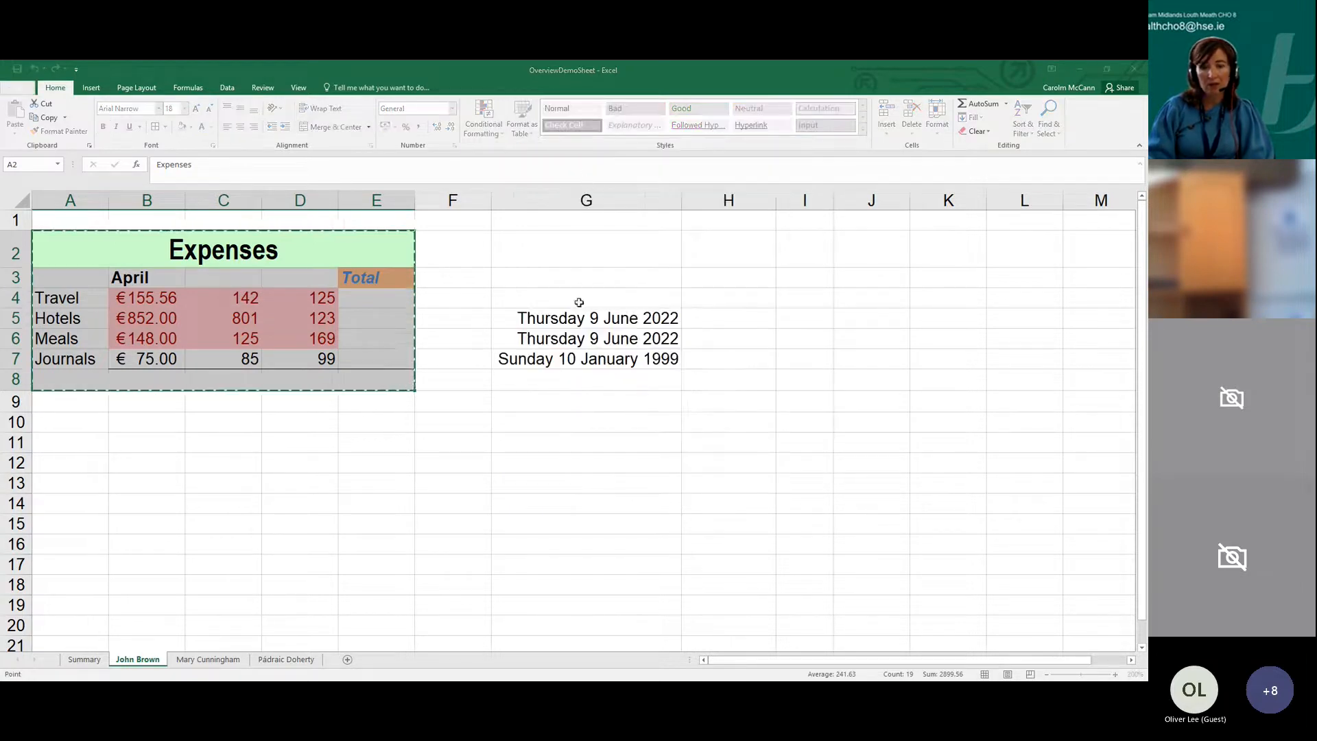
click(608, 479)
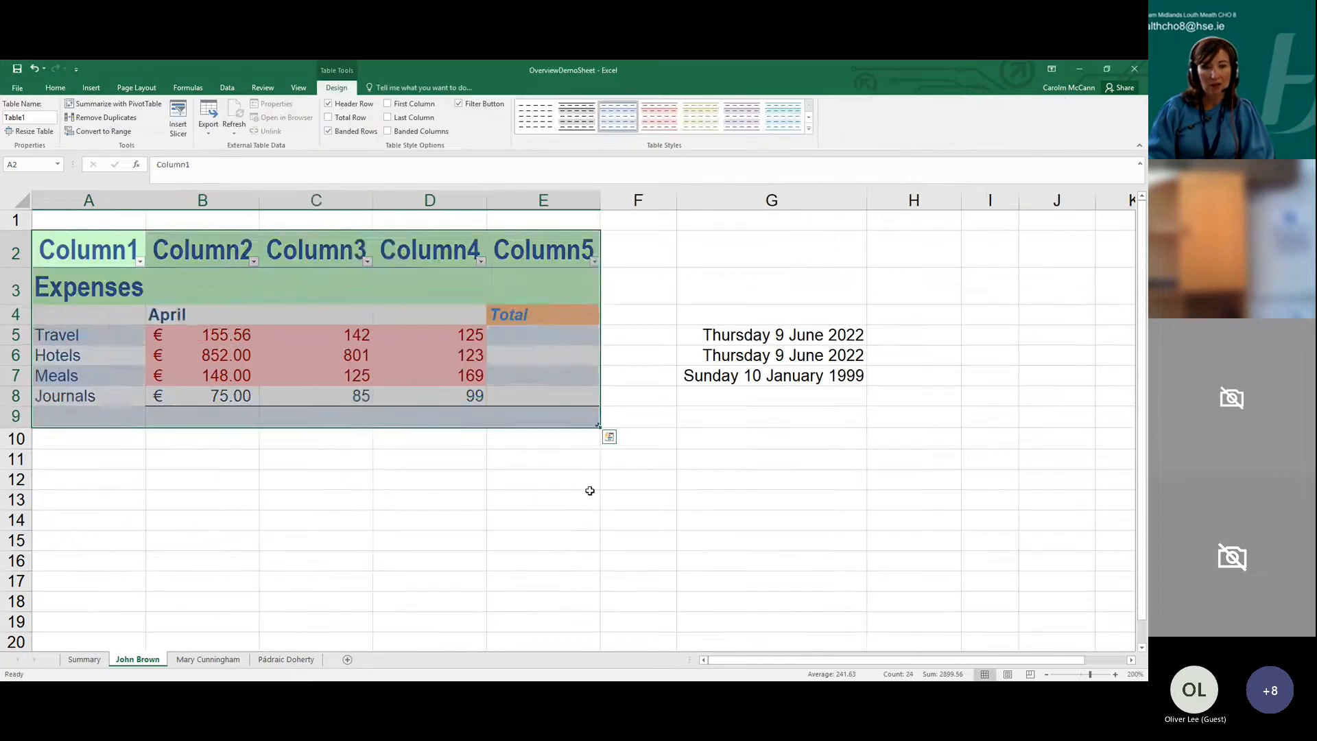
click(588, 493)
click(546, 453)
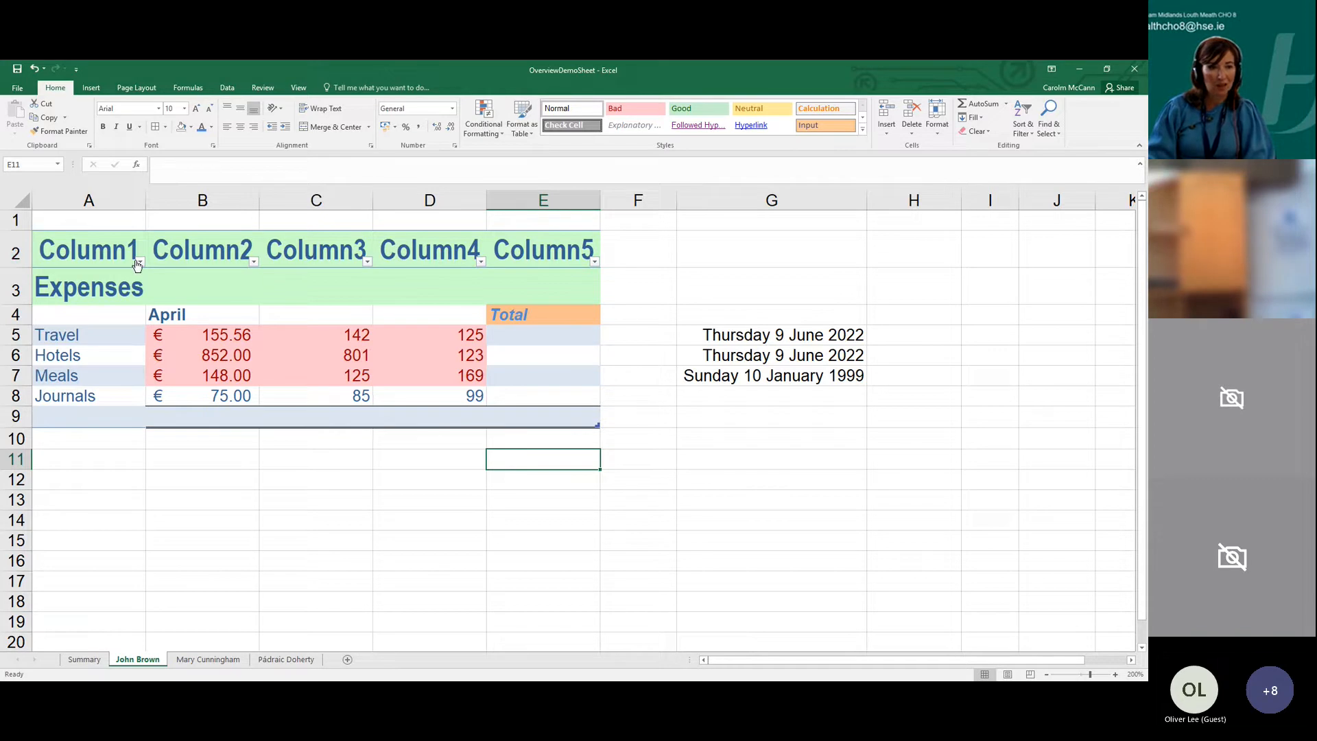
Restyle the expenses table with the light grey banded table style and black text
click(16, 251)
click(245, 329)
drag(97, 247, 540, 438)
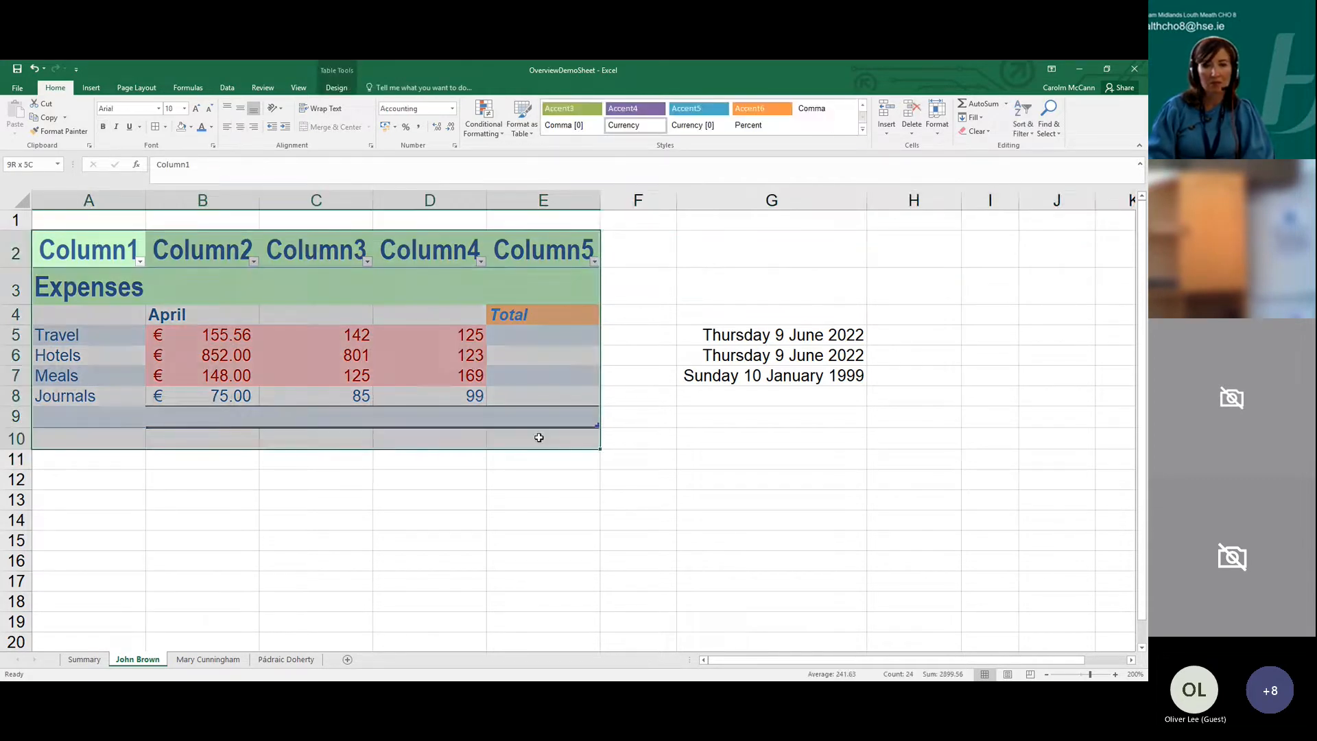
click(522, 118)
click(530, 161)
click(542, 285)
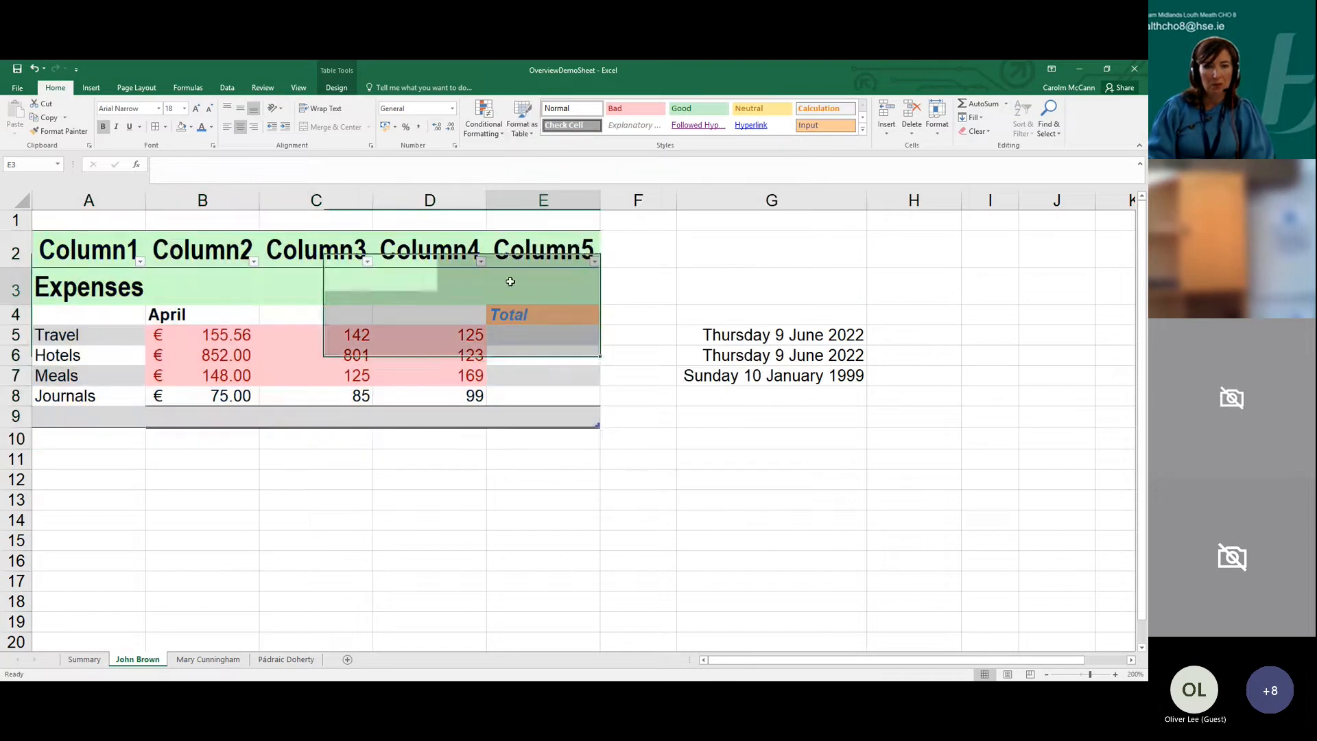
click(414, 350)
Hide row 2, which holds the generic column headers, by shrinking its height to zero
click(141, 262)
click(142, 265)
click(11, 250)
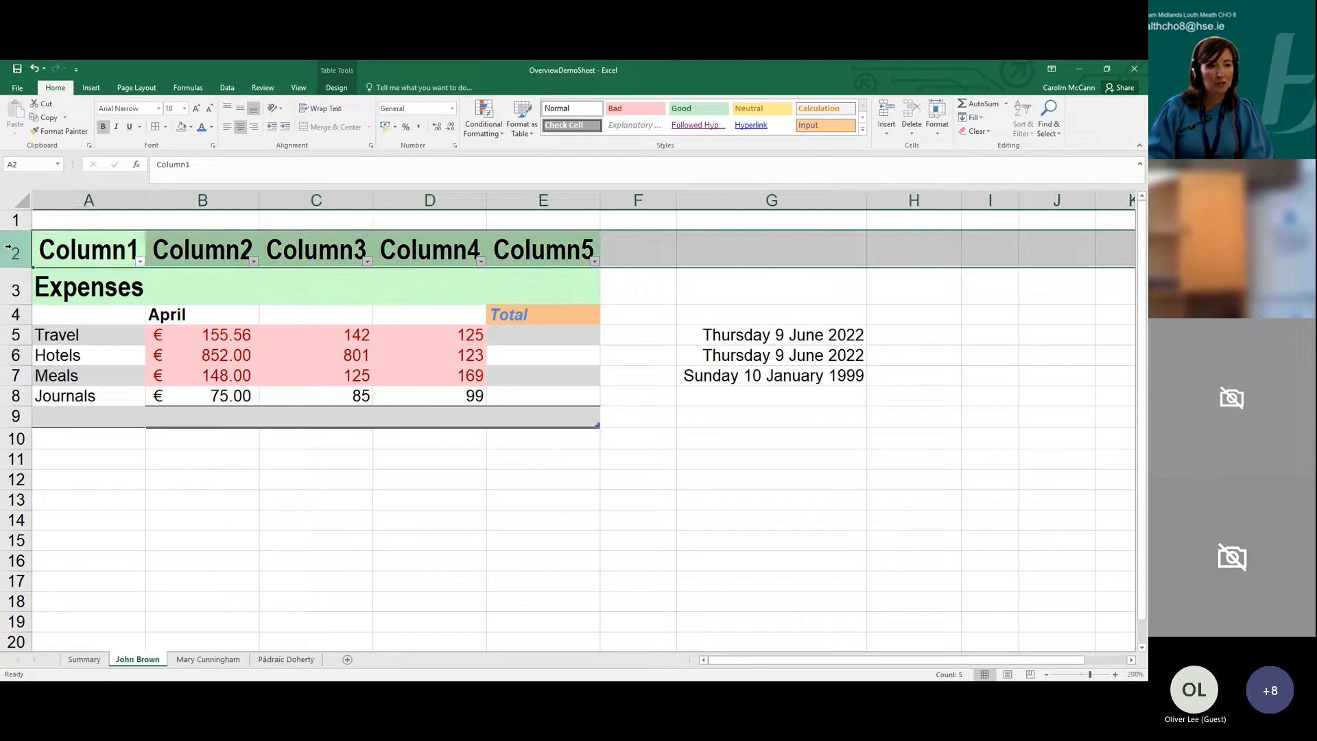
right_click(11, 249)
click(94, 250)
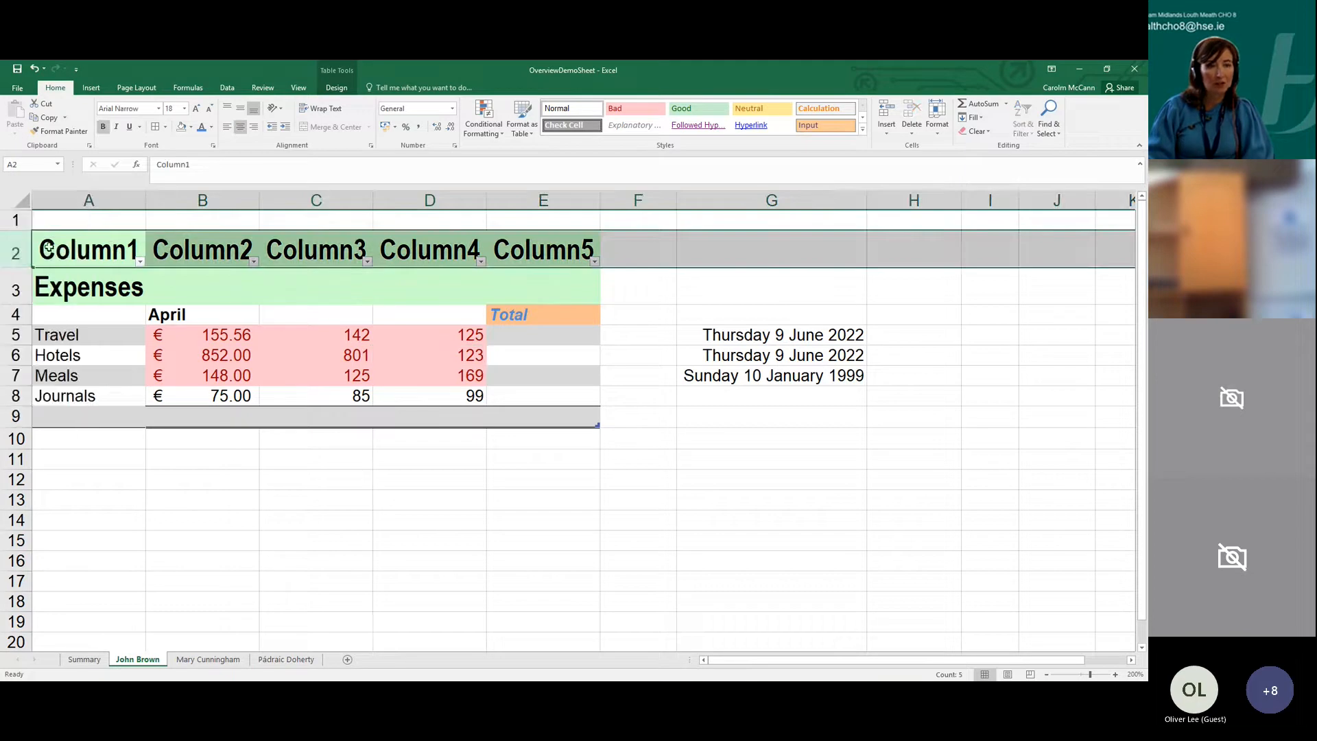
right_click(15, 251)
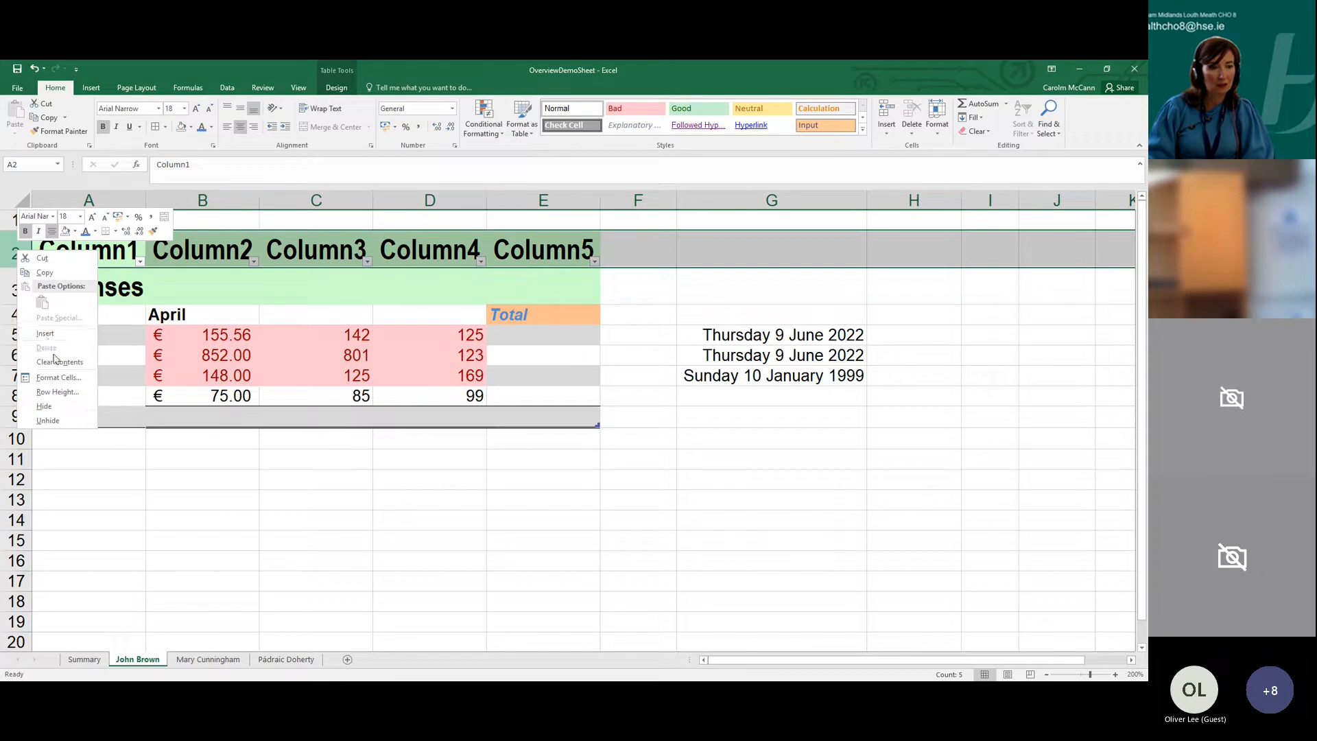
click(125, 442)
drag(16, 262, 16, 226)
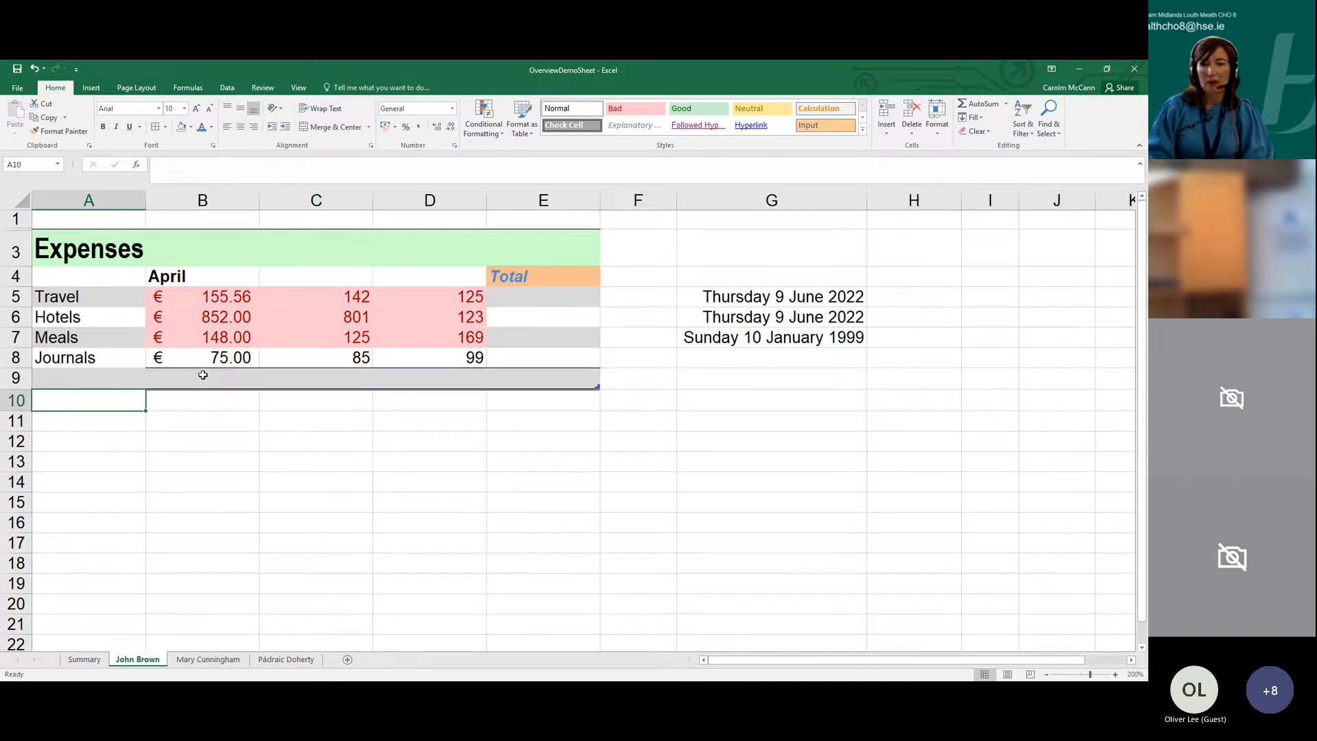
Browse the available cell styles, from the heading and title styles to the percentage accent styles
click(338, 500)
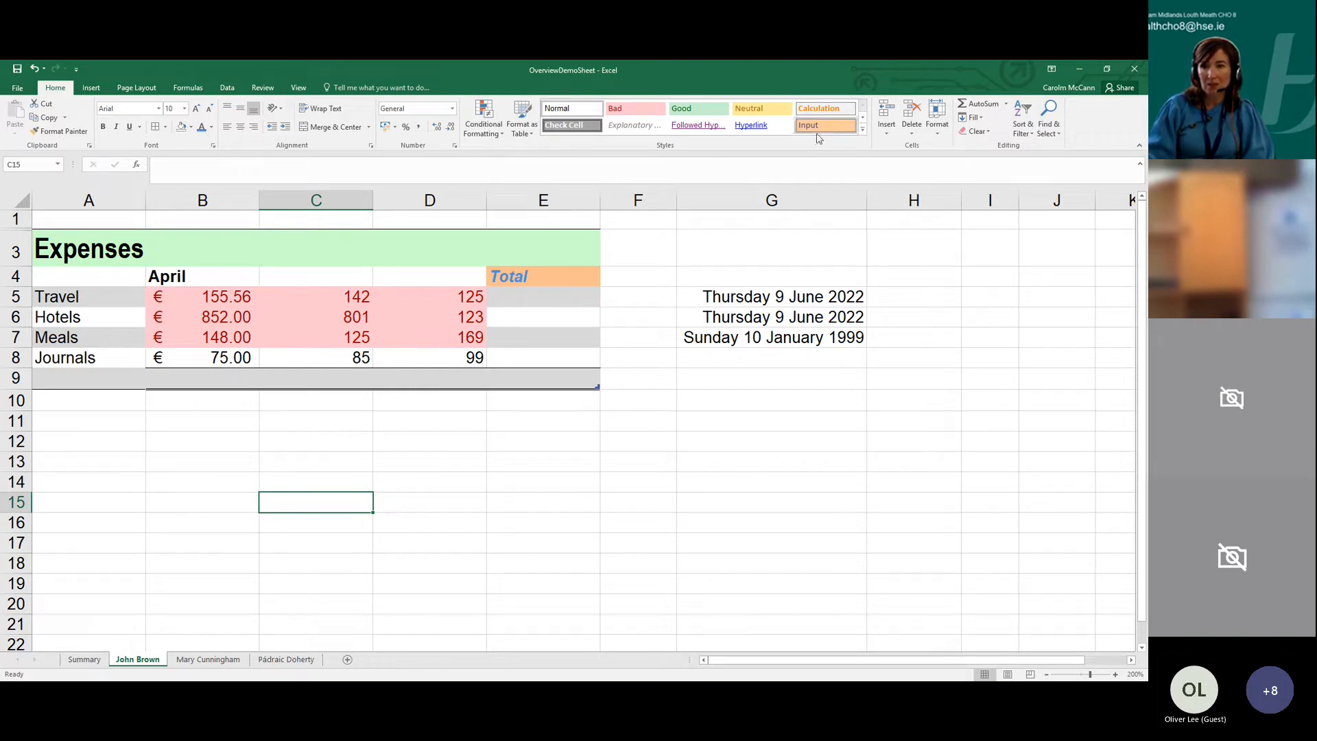
click(863, 118)
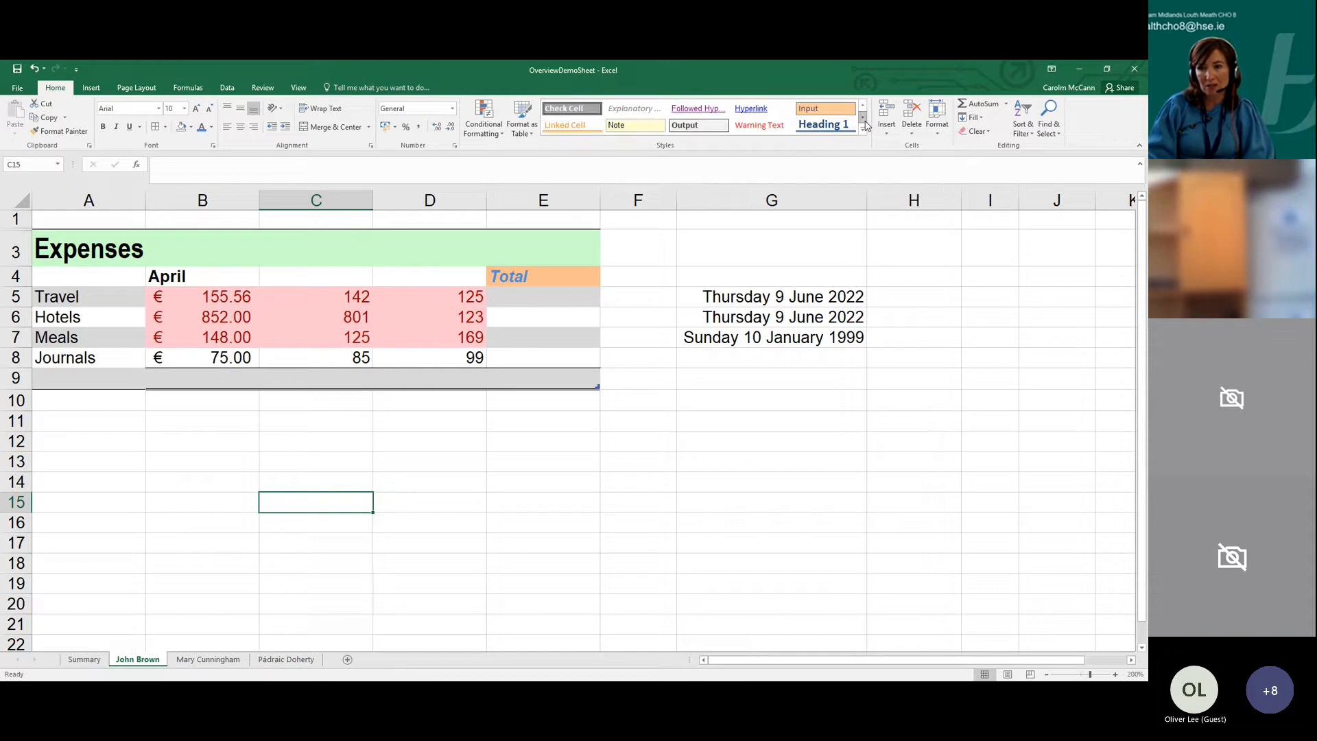
click(865, 122)
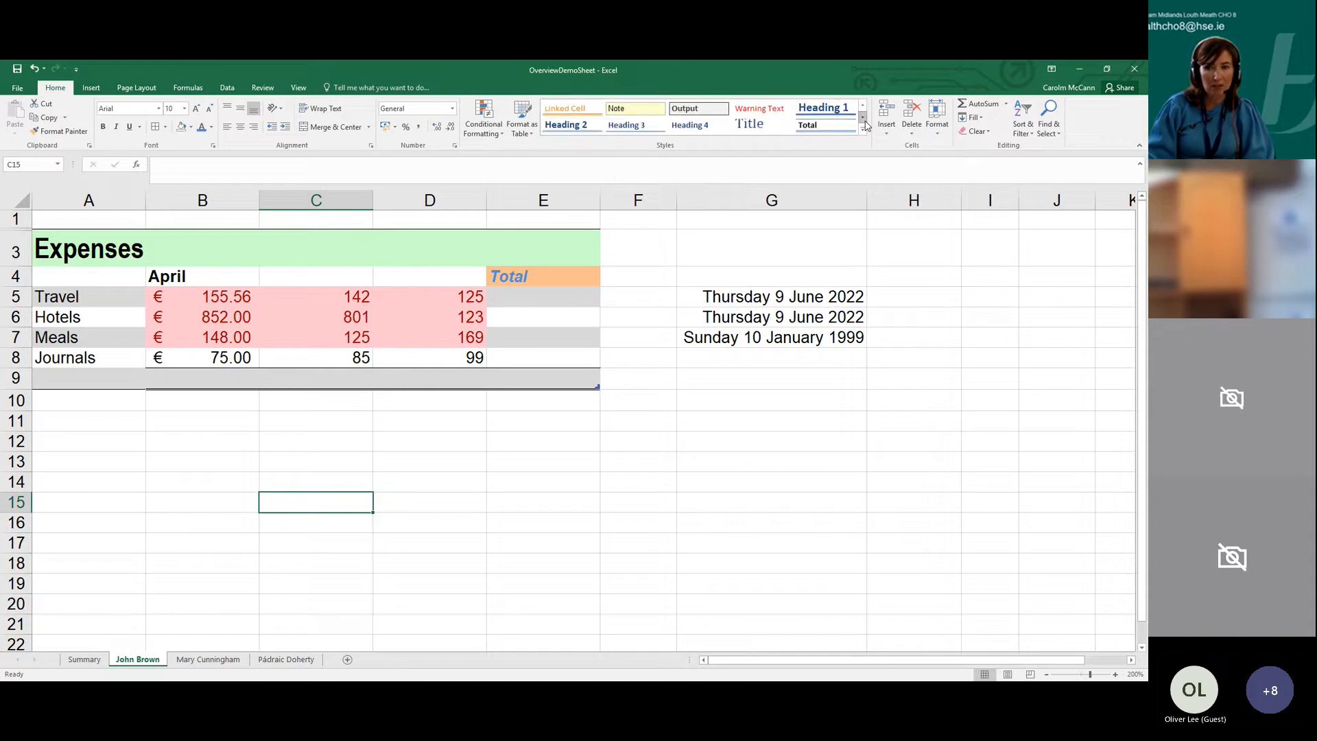
click(863, 117)
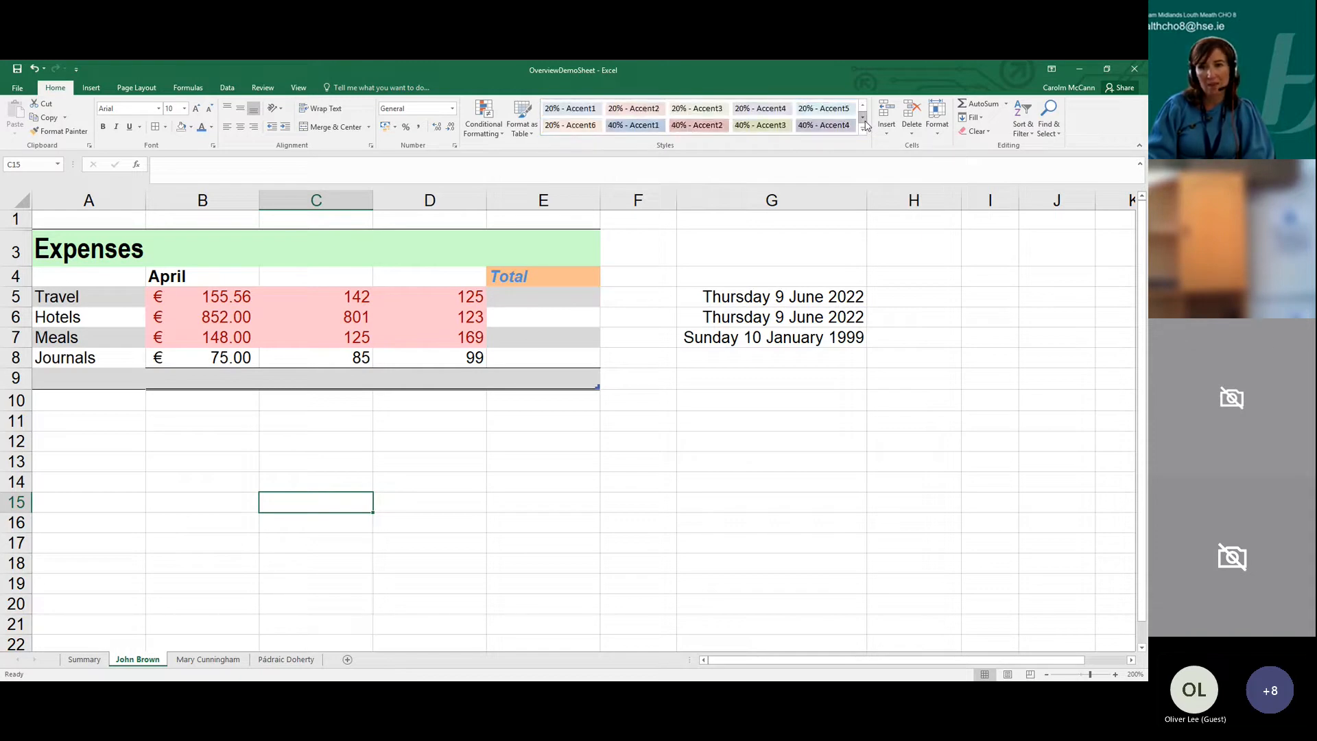
click(864, 117)
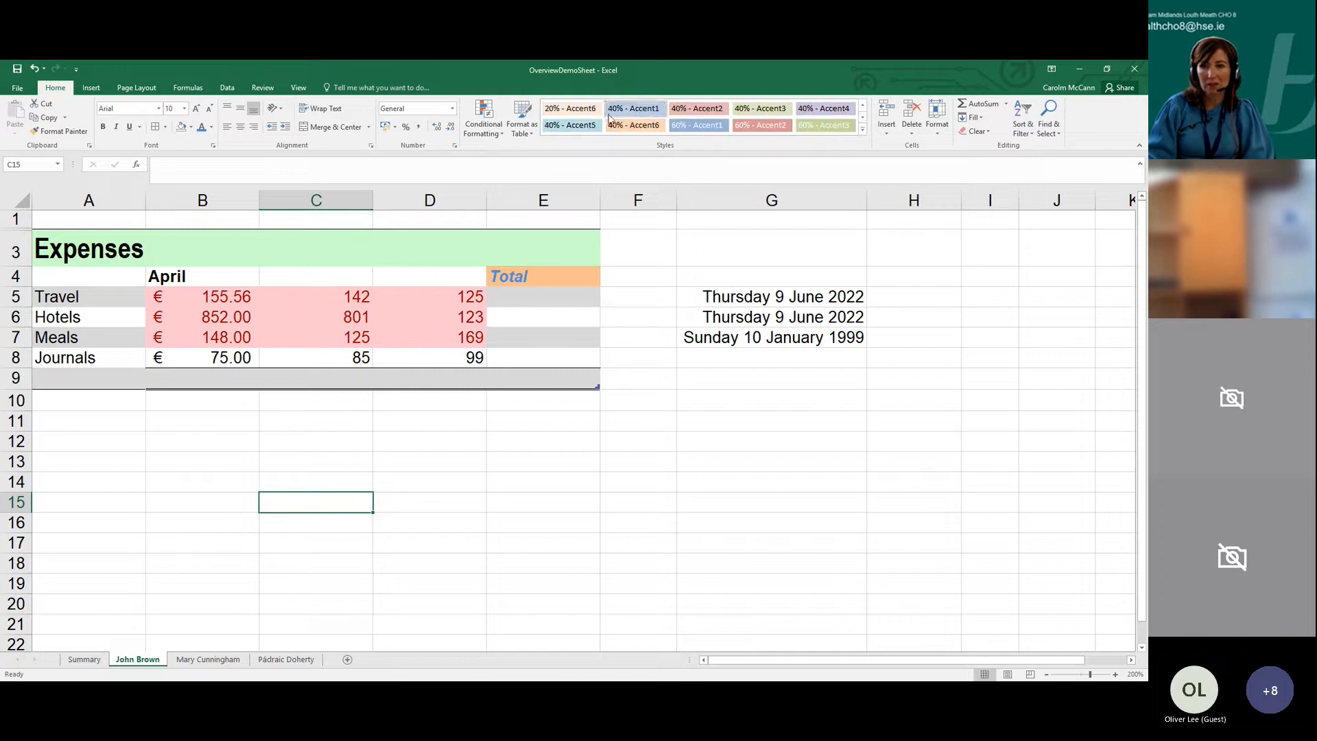
click(862, 108)
click(863, 107)
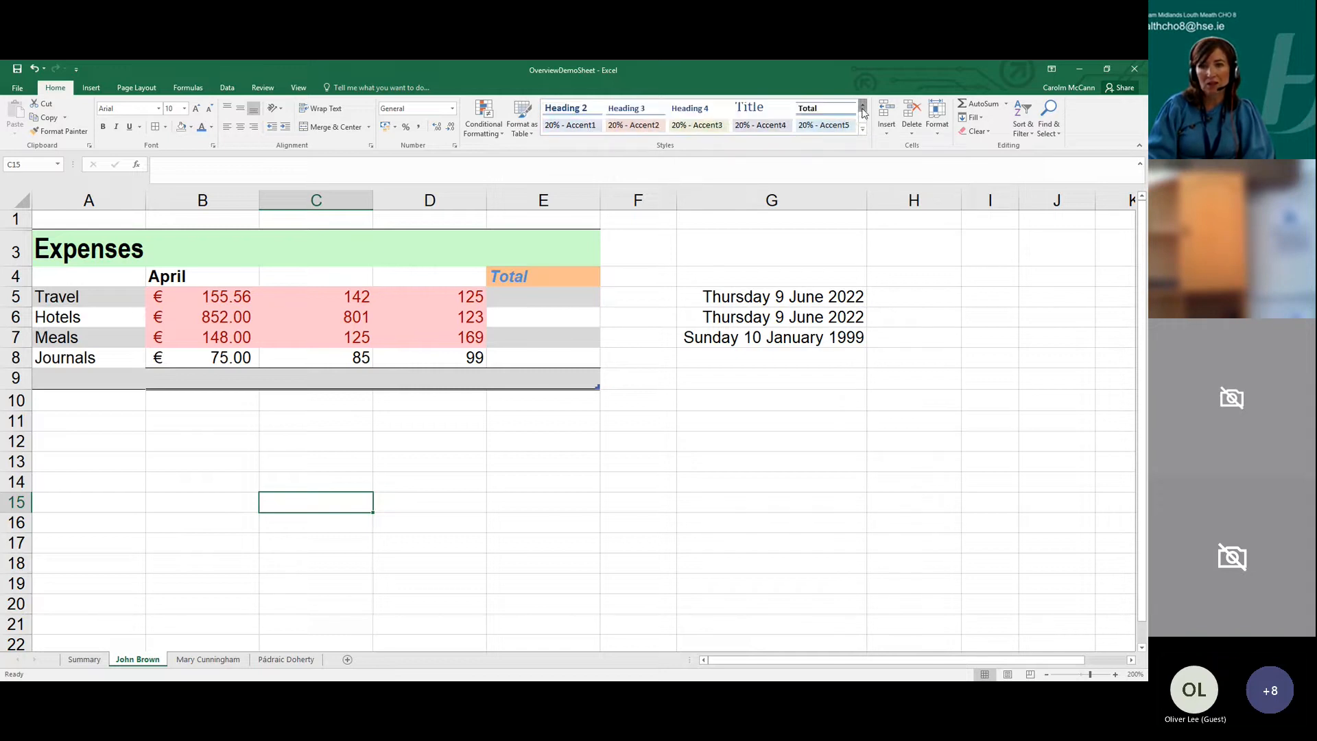
click(862, 108)
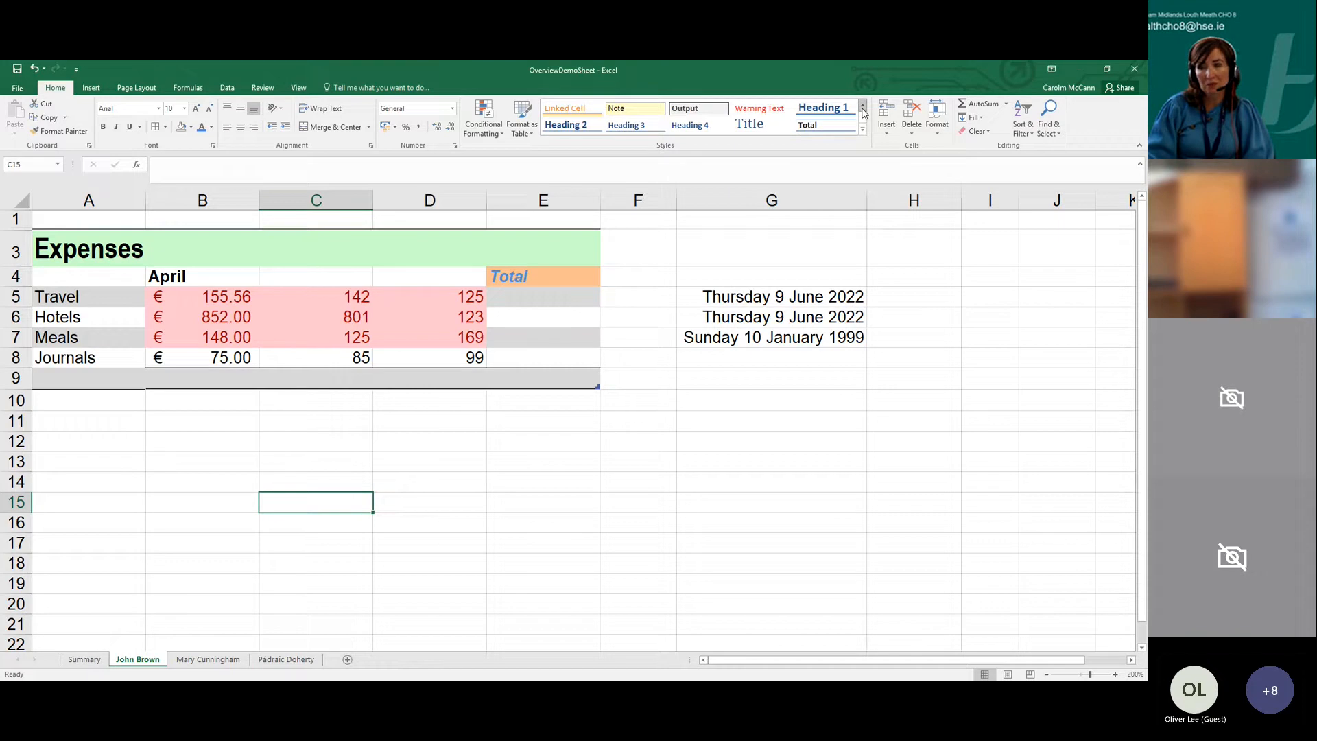
click(621, 295)
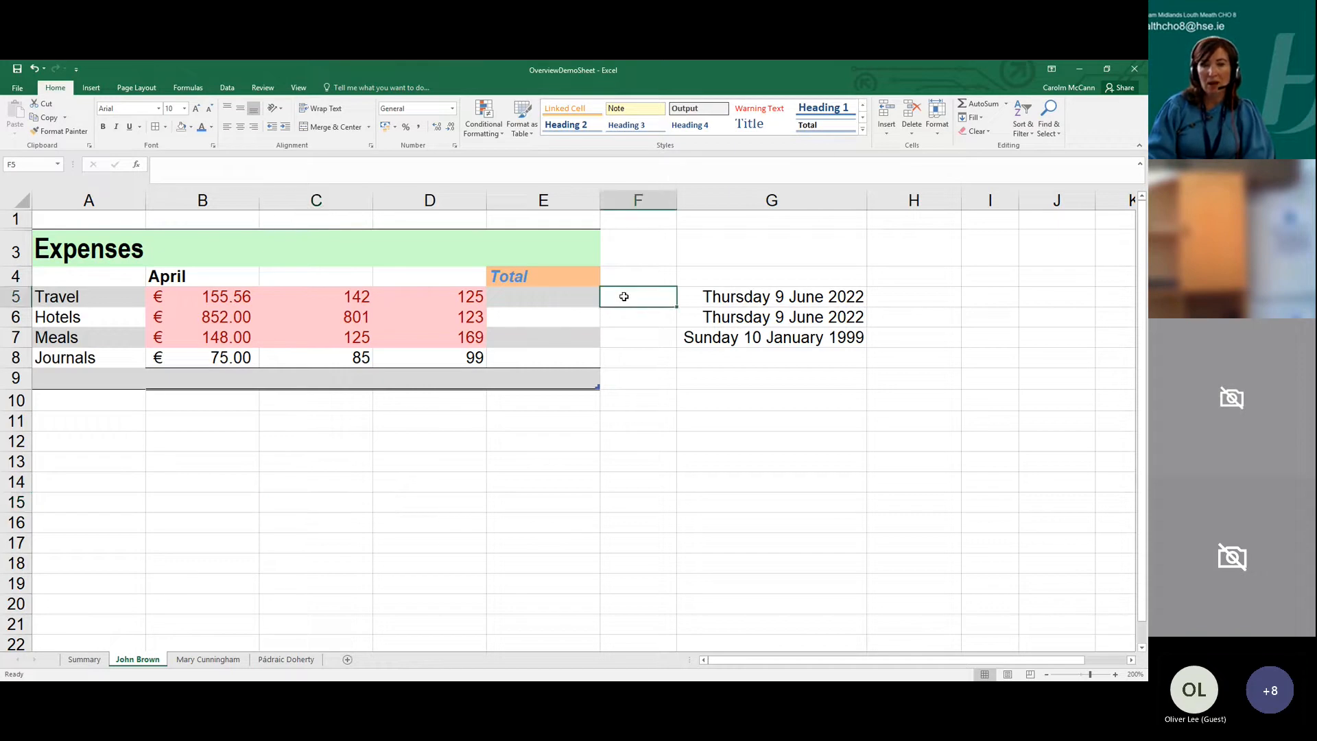
click(899, 132)
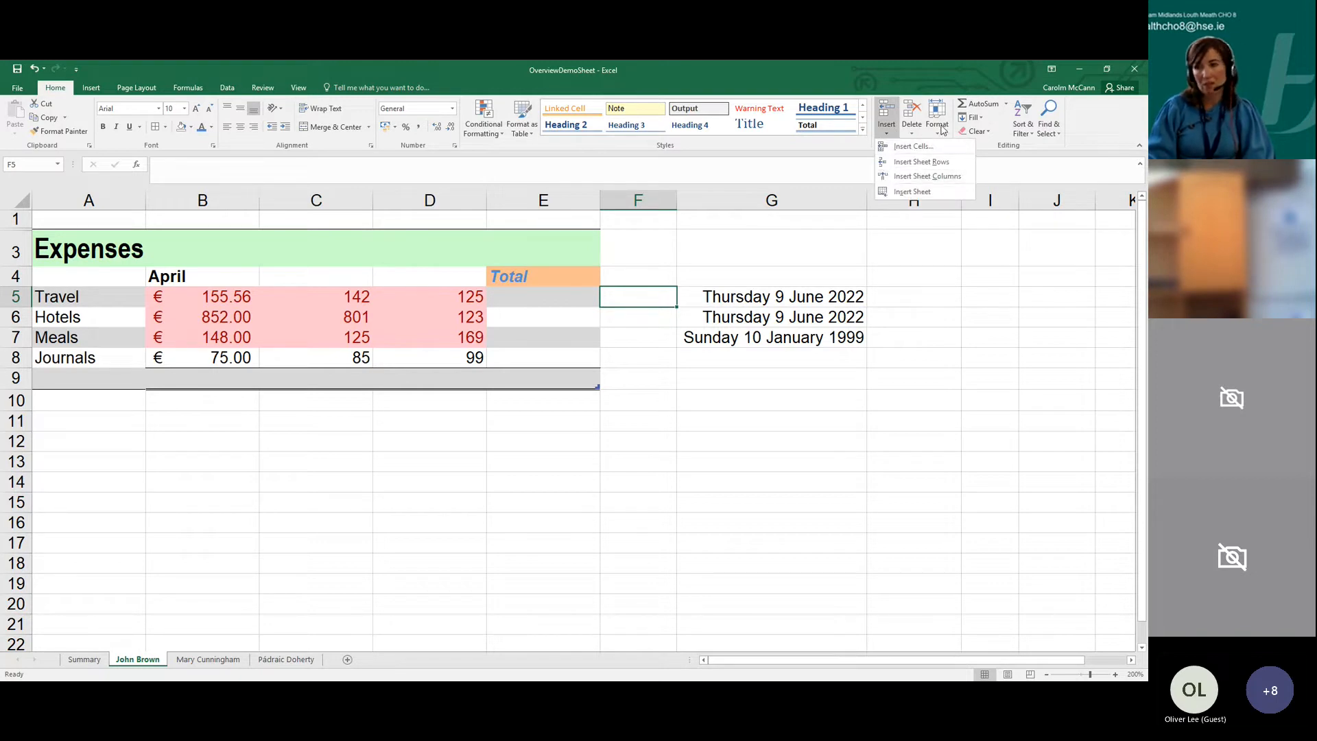
click(908, 312)
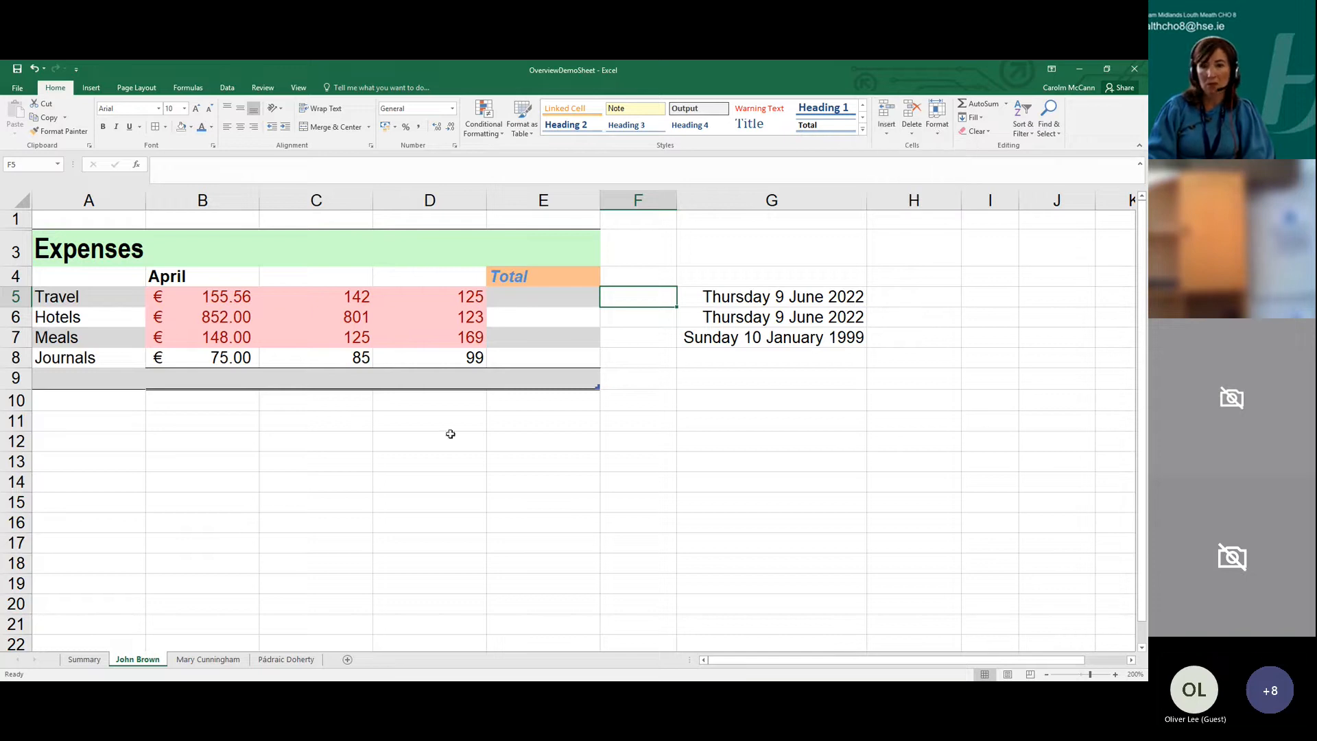
click(216, 495)
click(232, 443)
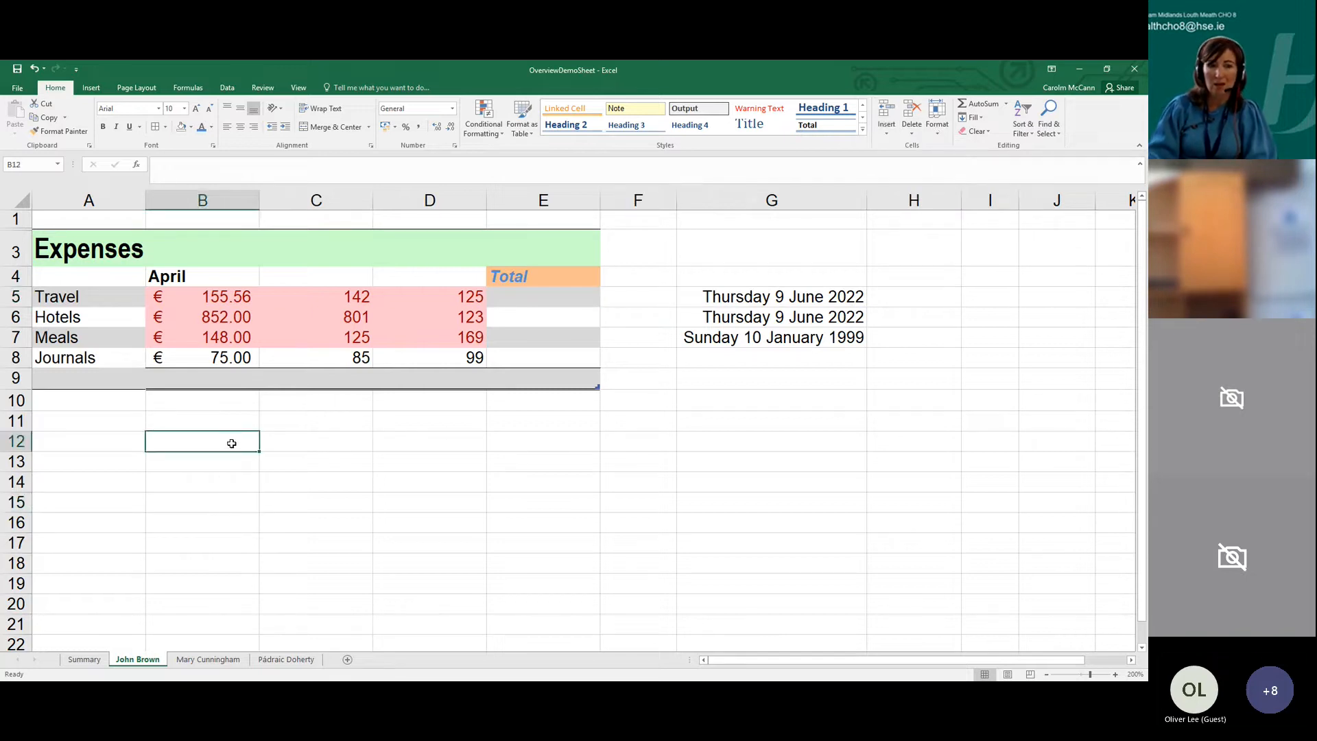
click(220, 247)
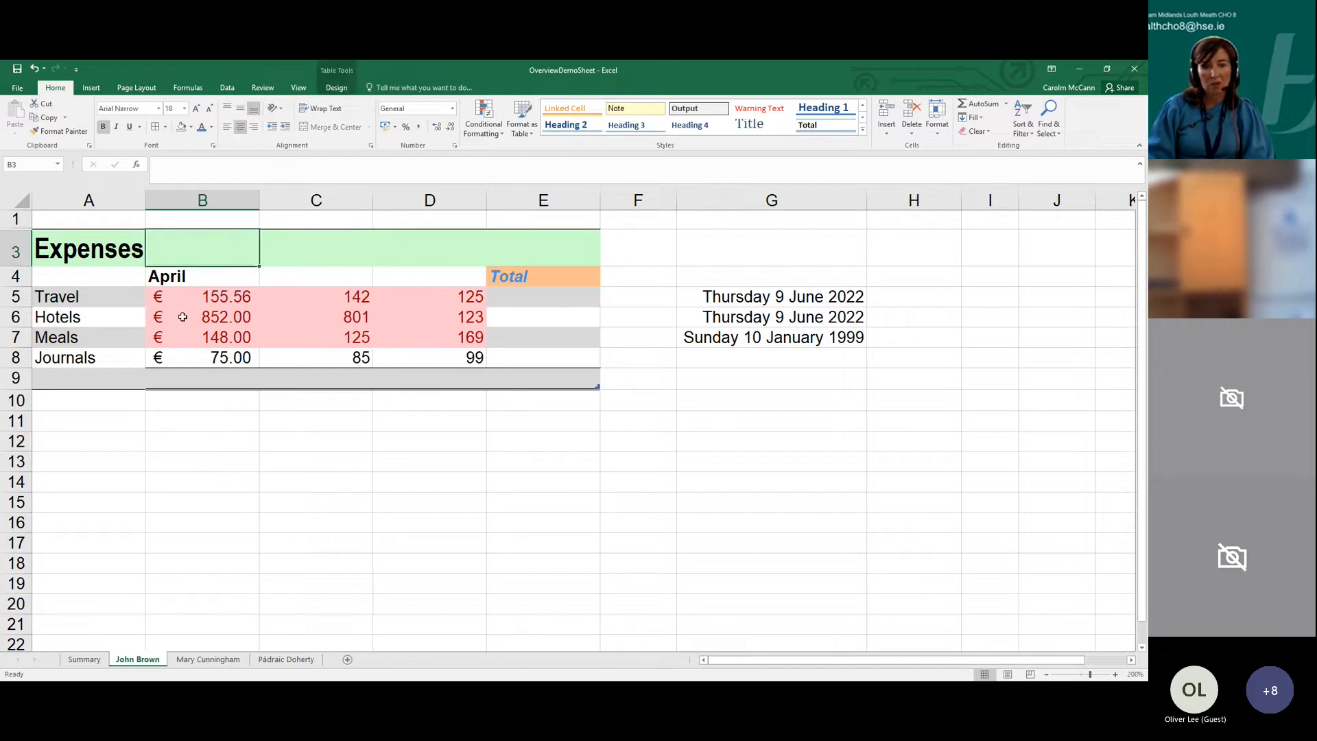
click(251, 425)
click(203, 237)
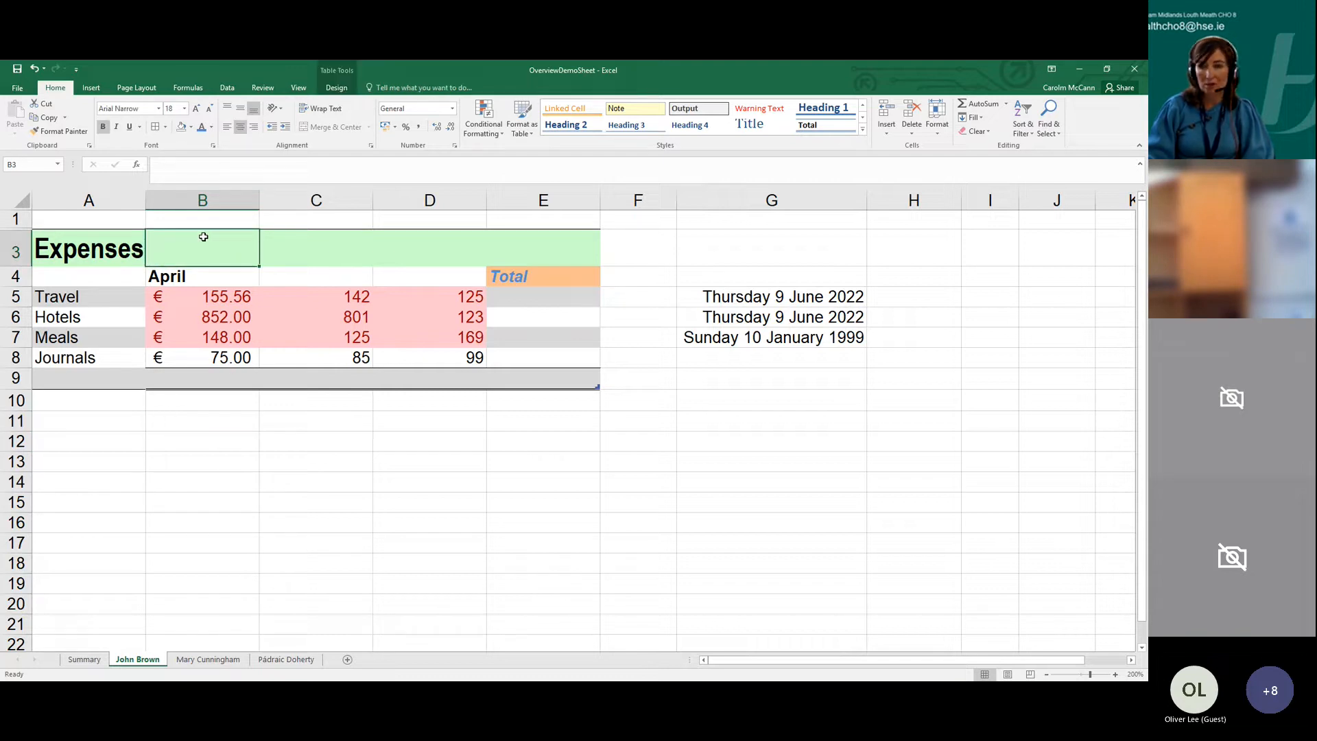
click(955, 444)
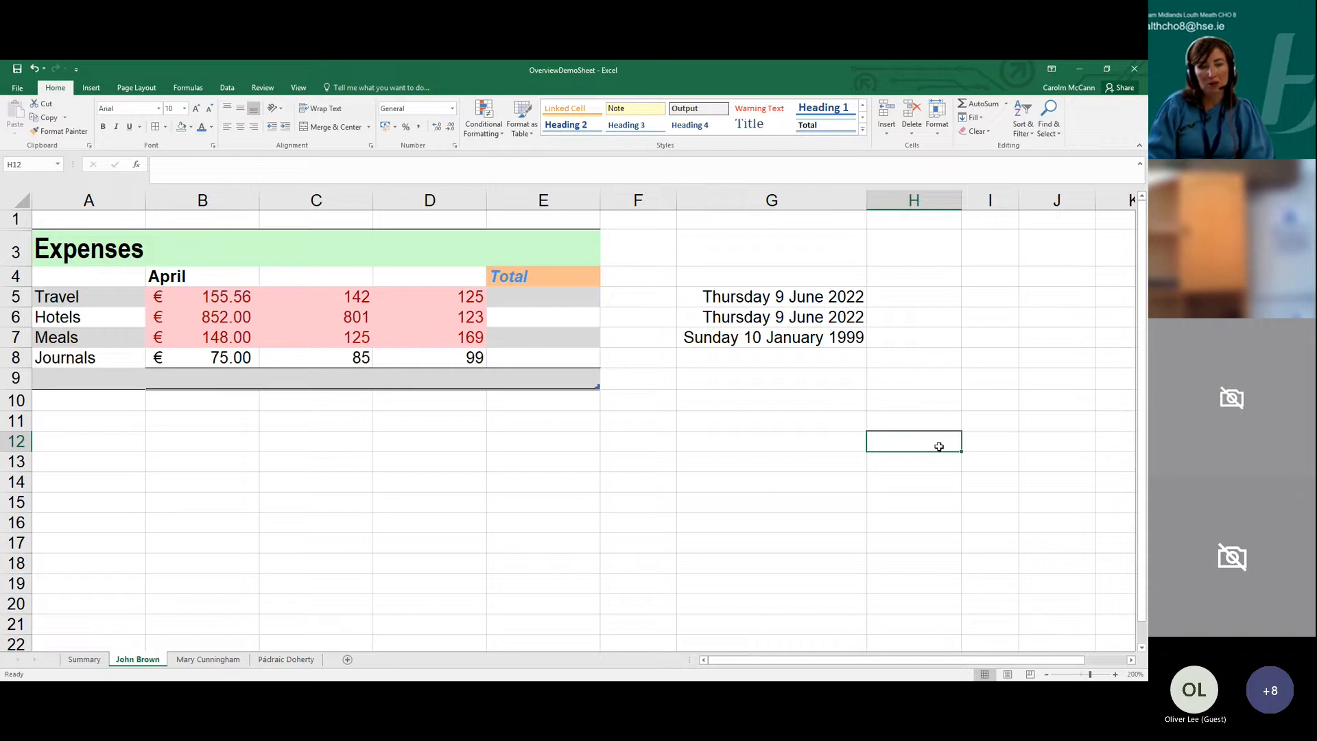
Try inserting a sheet row above the Expenses row and a sheet column before the April column, and undo both insertions
click(246, 234)
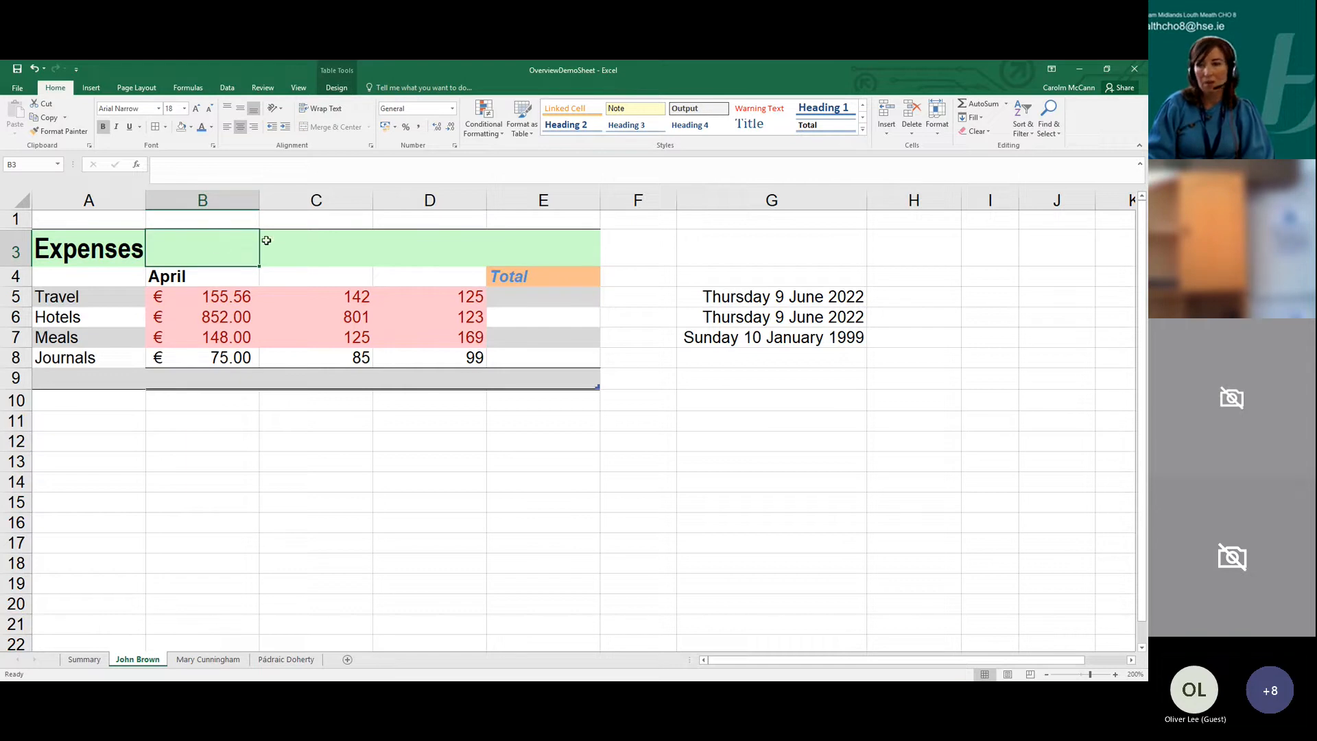
click(892, 139)
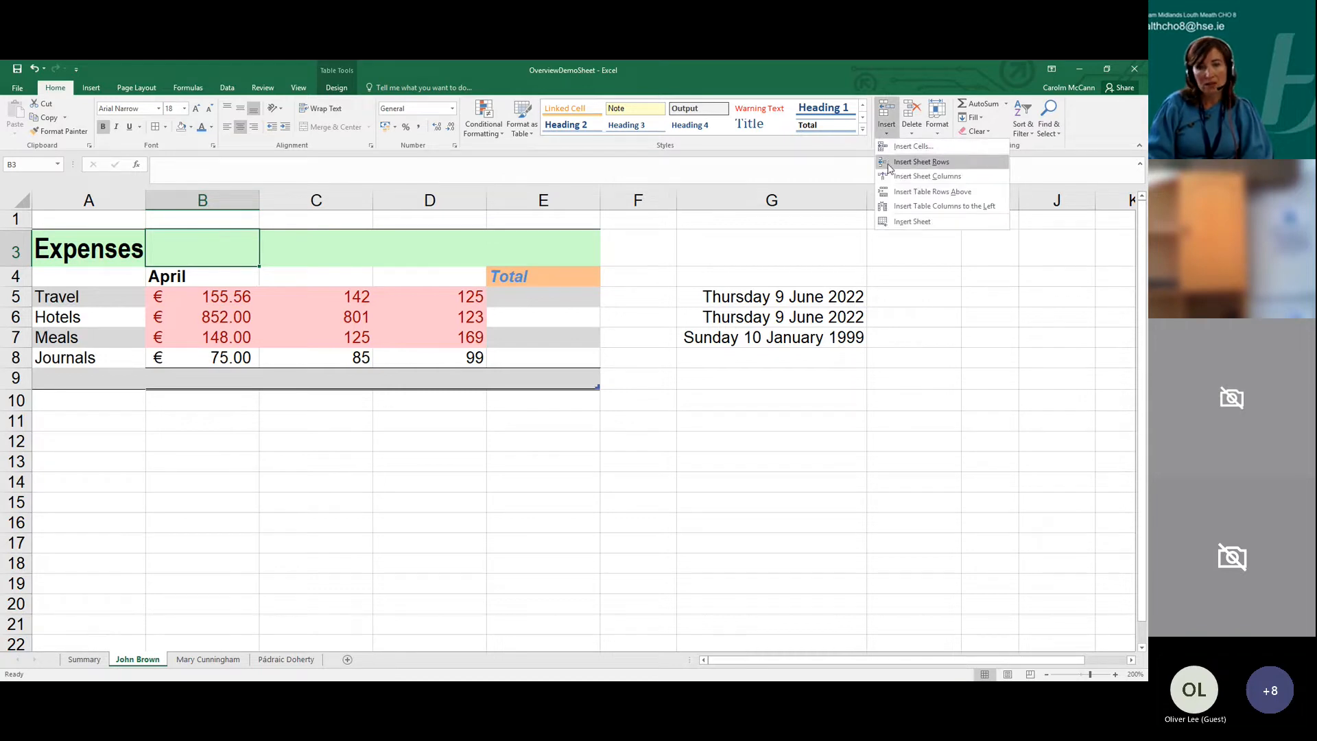
click(889, 167)
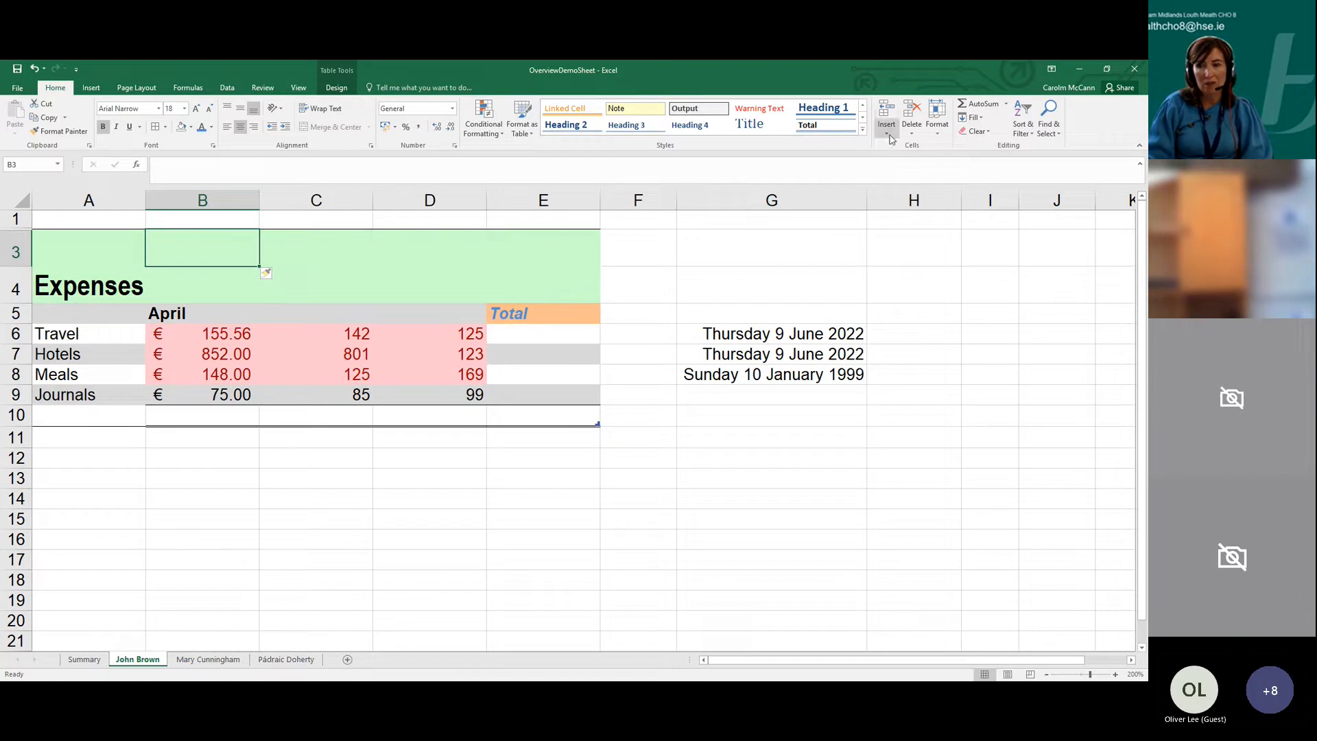
click(888, 129)
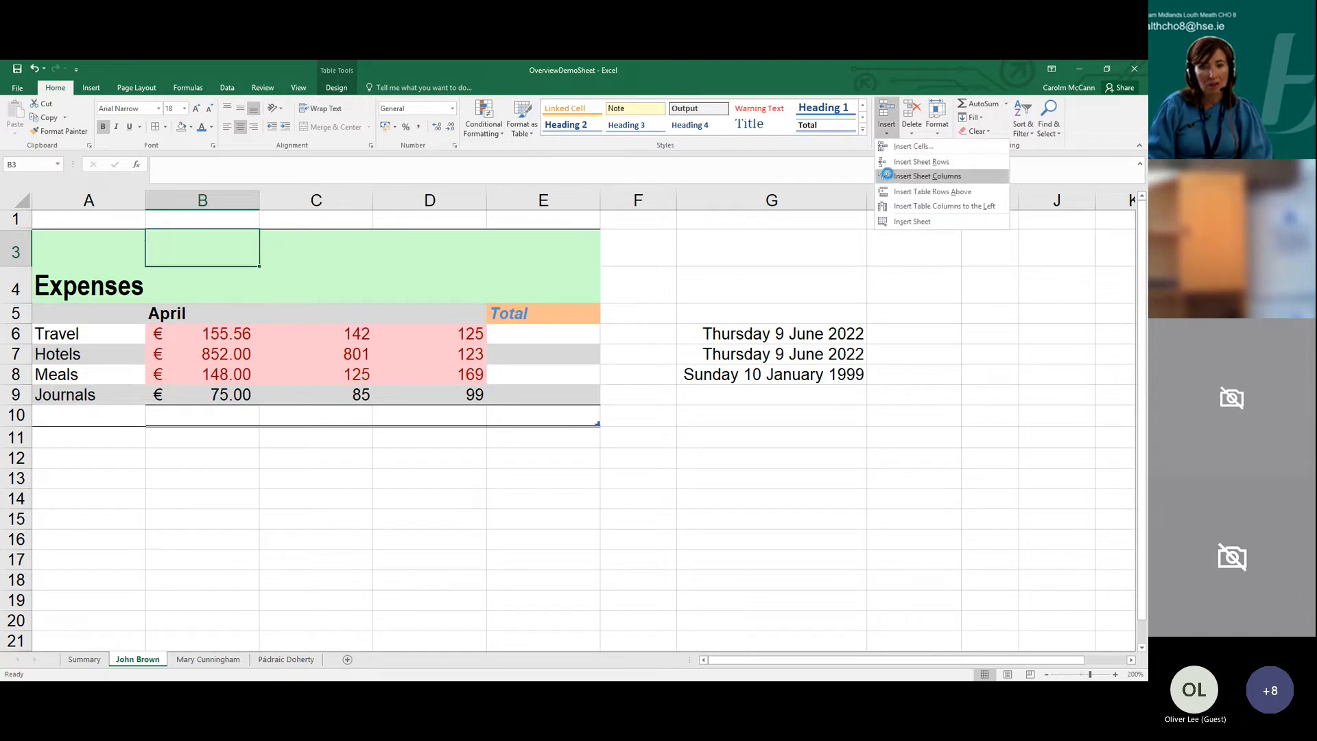
click(889, 177)
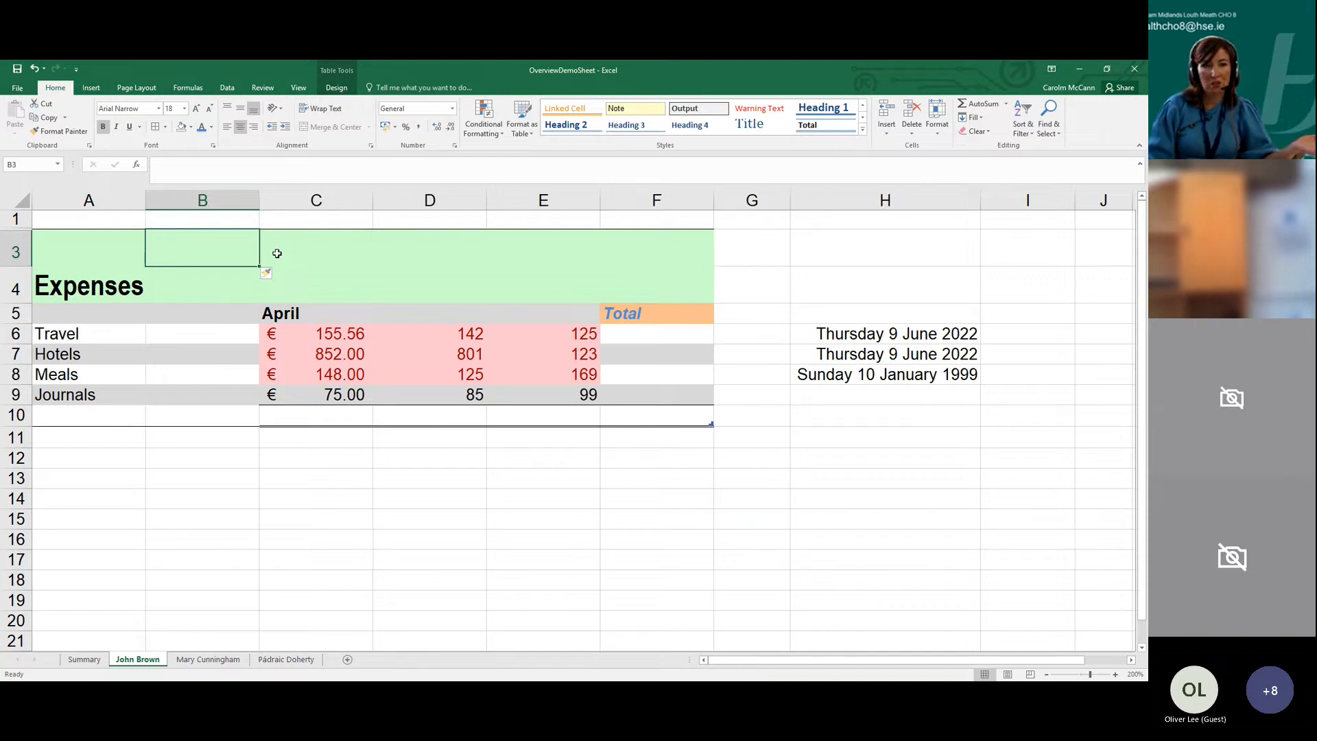
click(34, 67)
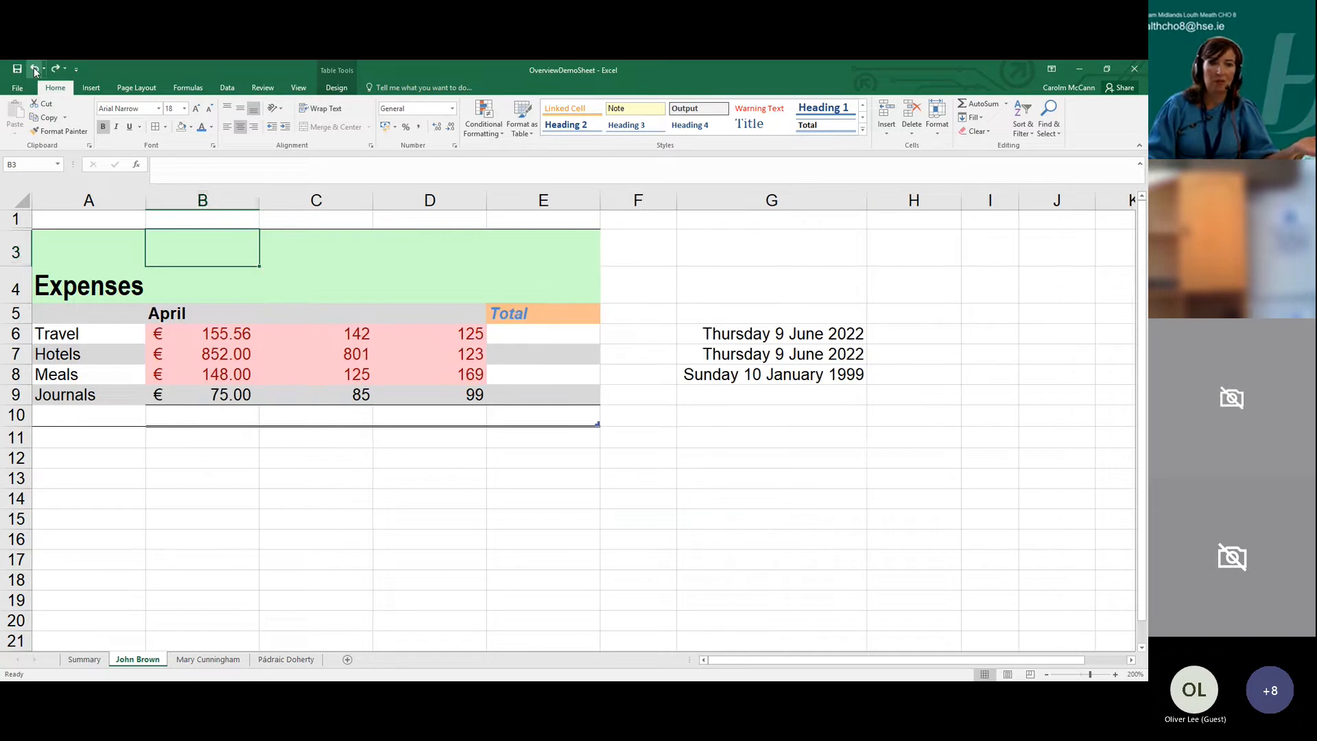
click(34, 67)
Try inserting a sheet column at cell C3, directly after the April column, and undo it
click(312, 247)
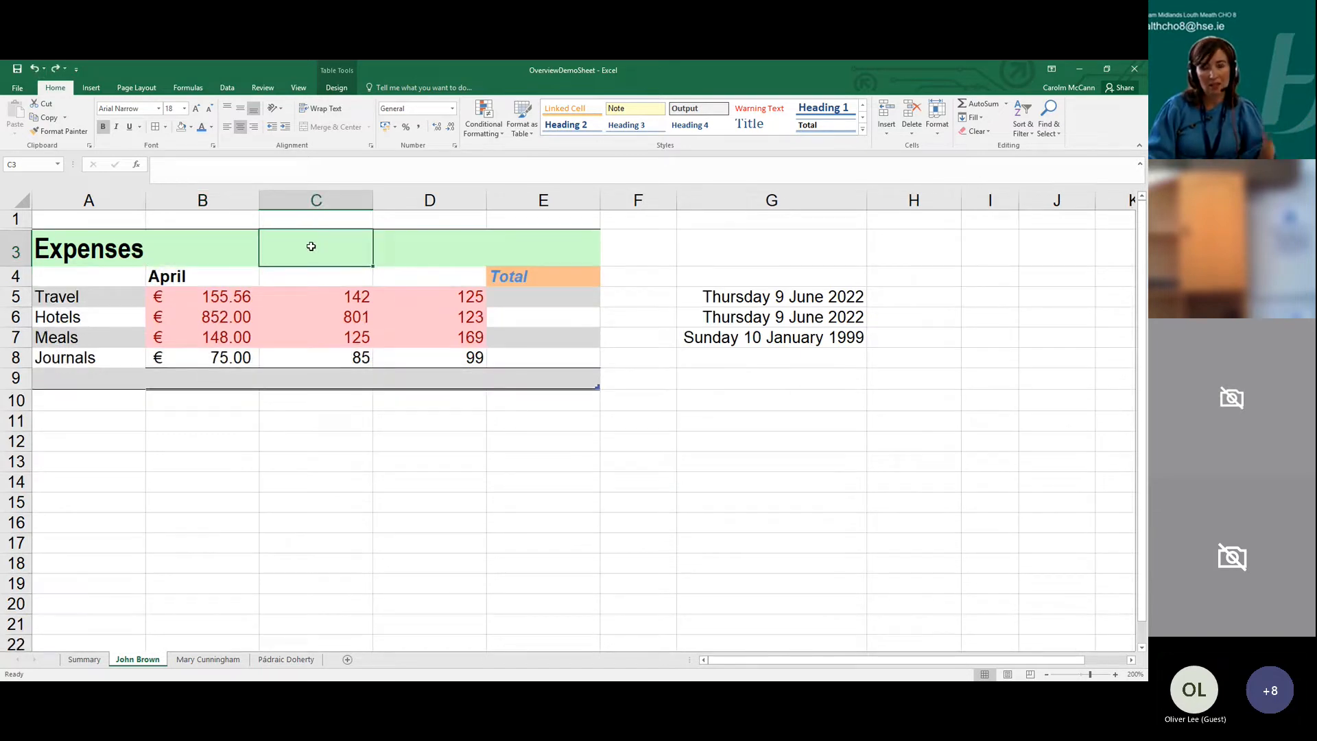
click(886, 127)
click(896, 175)
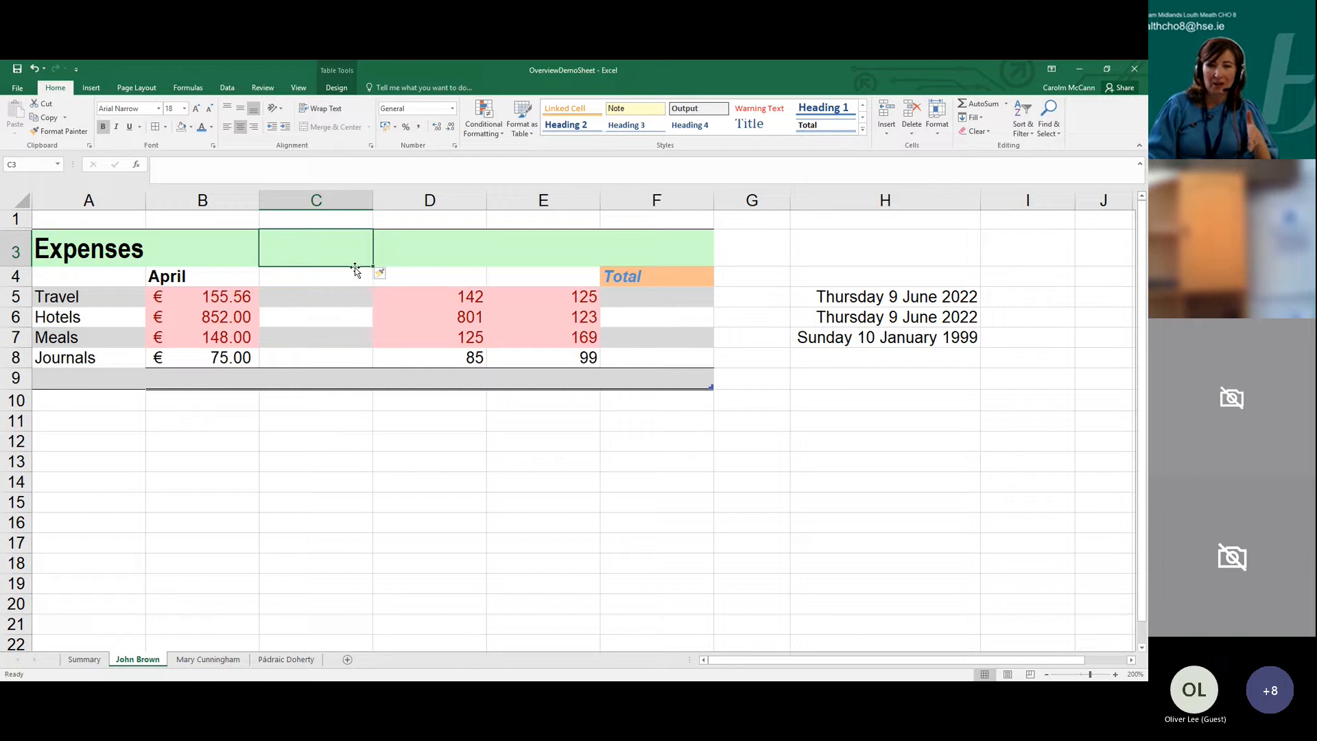
click(33, 69)
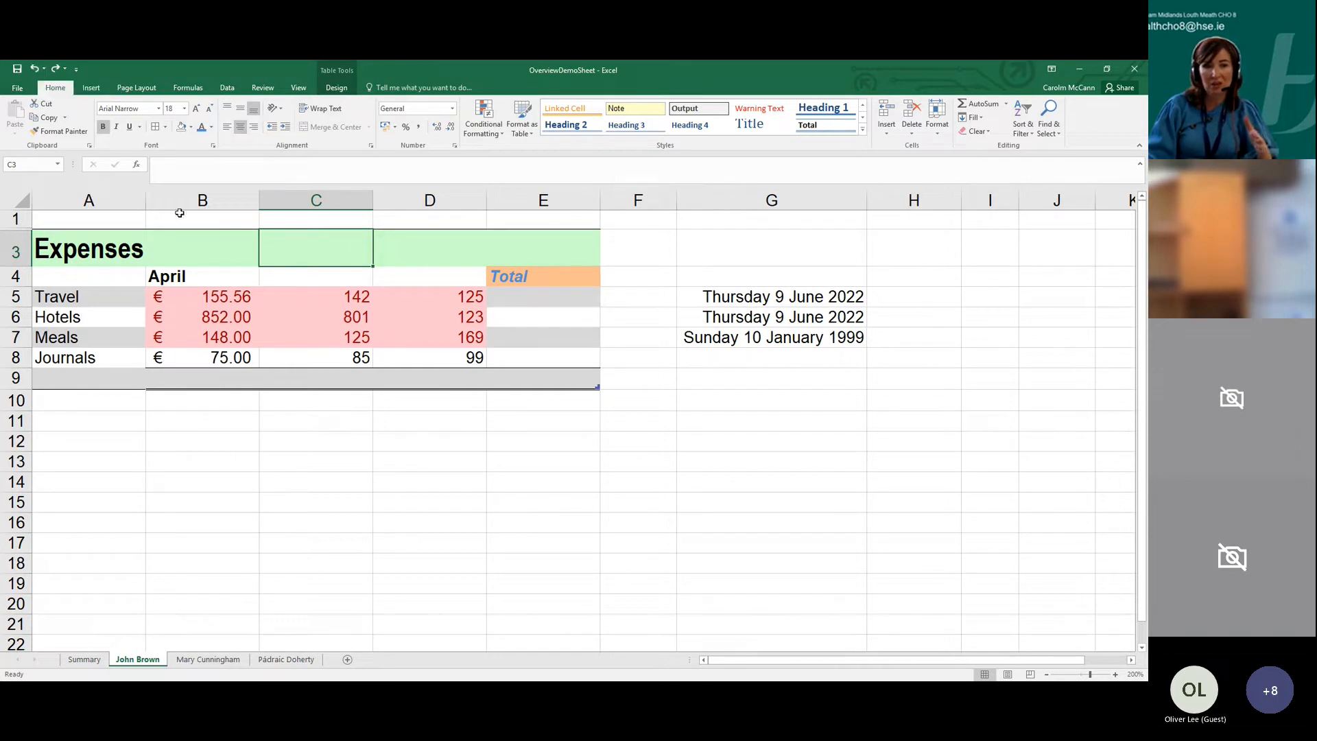
Try inserting both a sheet row and a sheet column at cell C3, and undo the two insertions
click(300, 281)
click(286, 254)
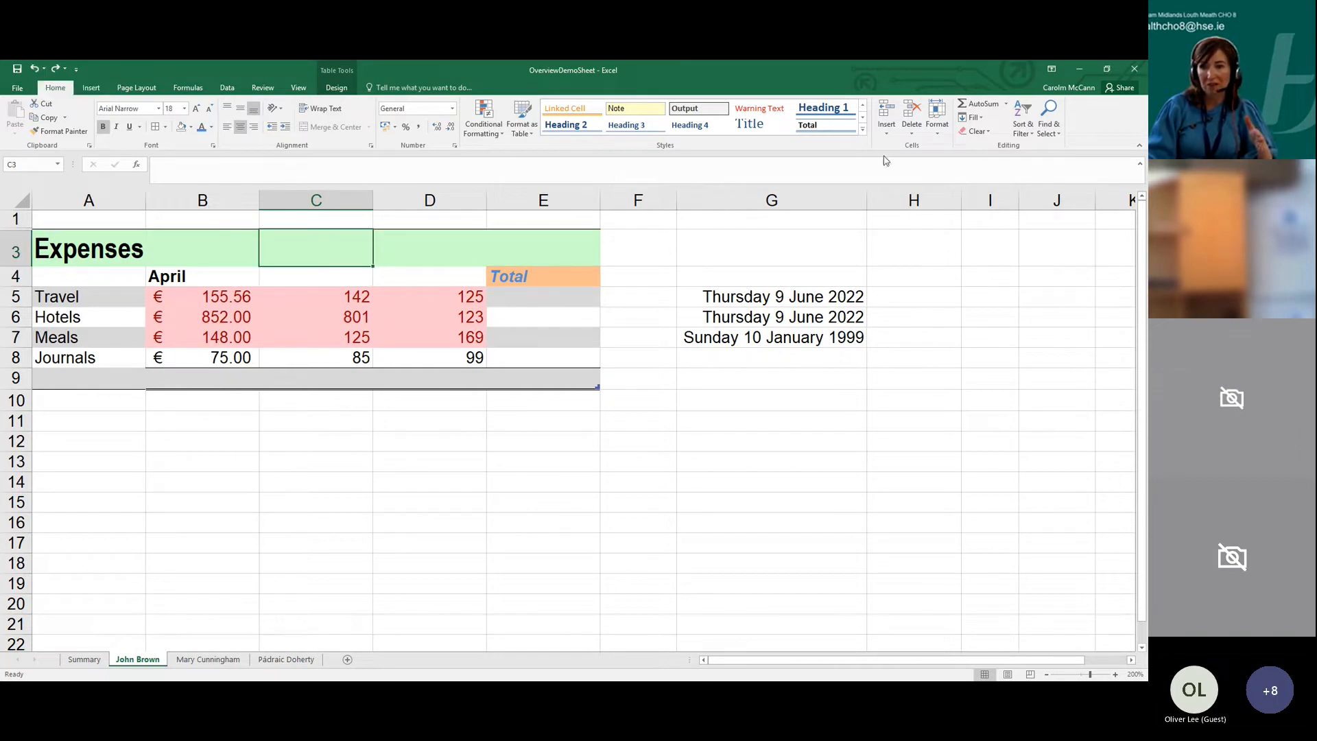
click(887, 129)
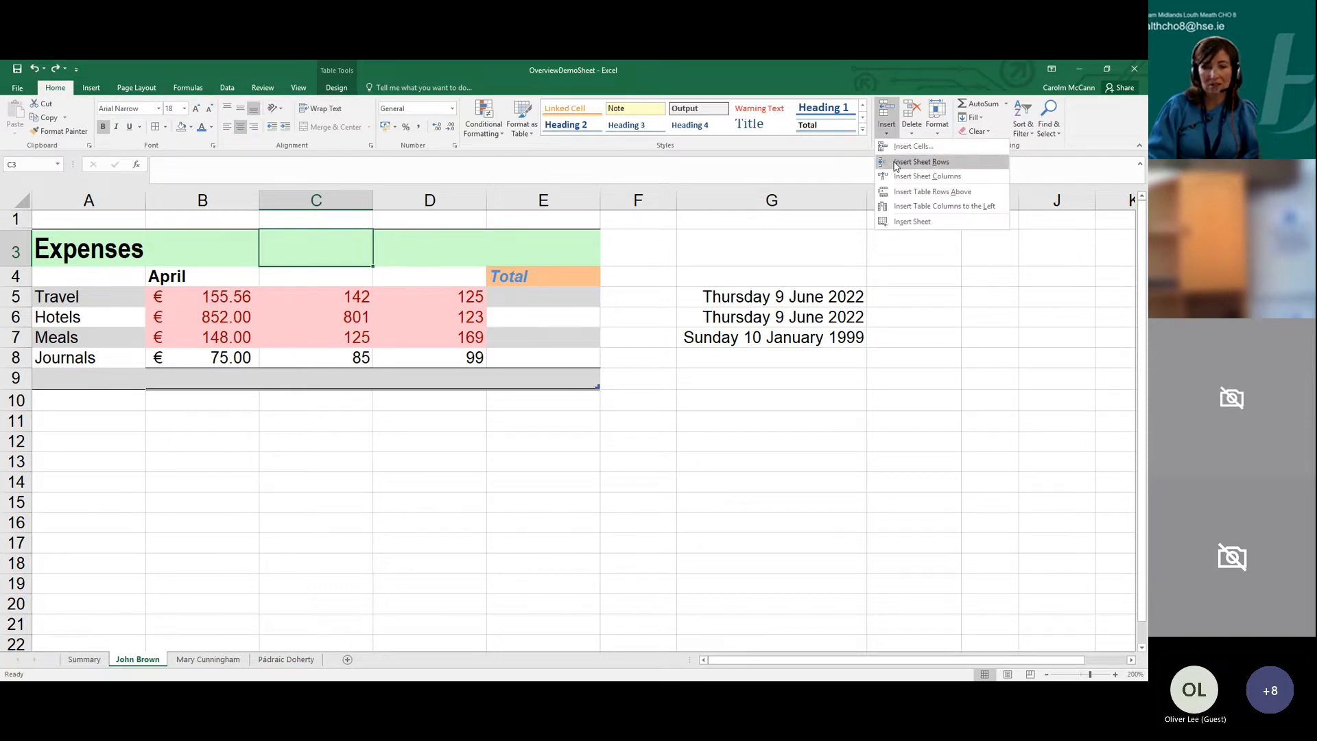
click(896, 165)
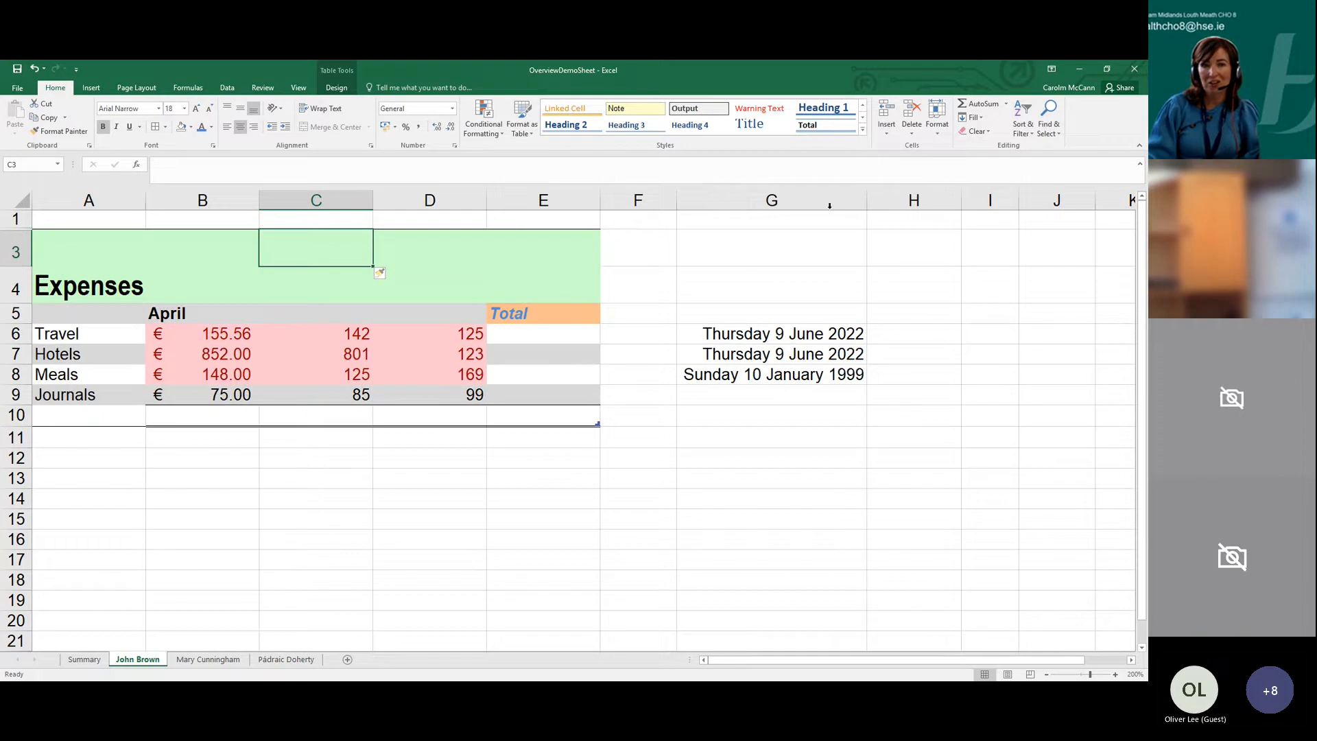
click(887, 129)
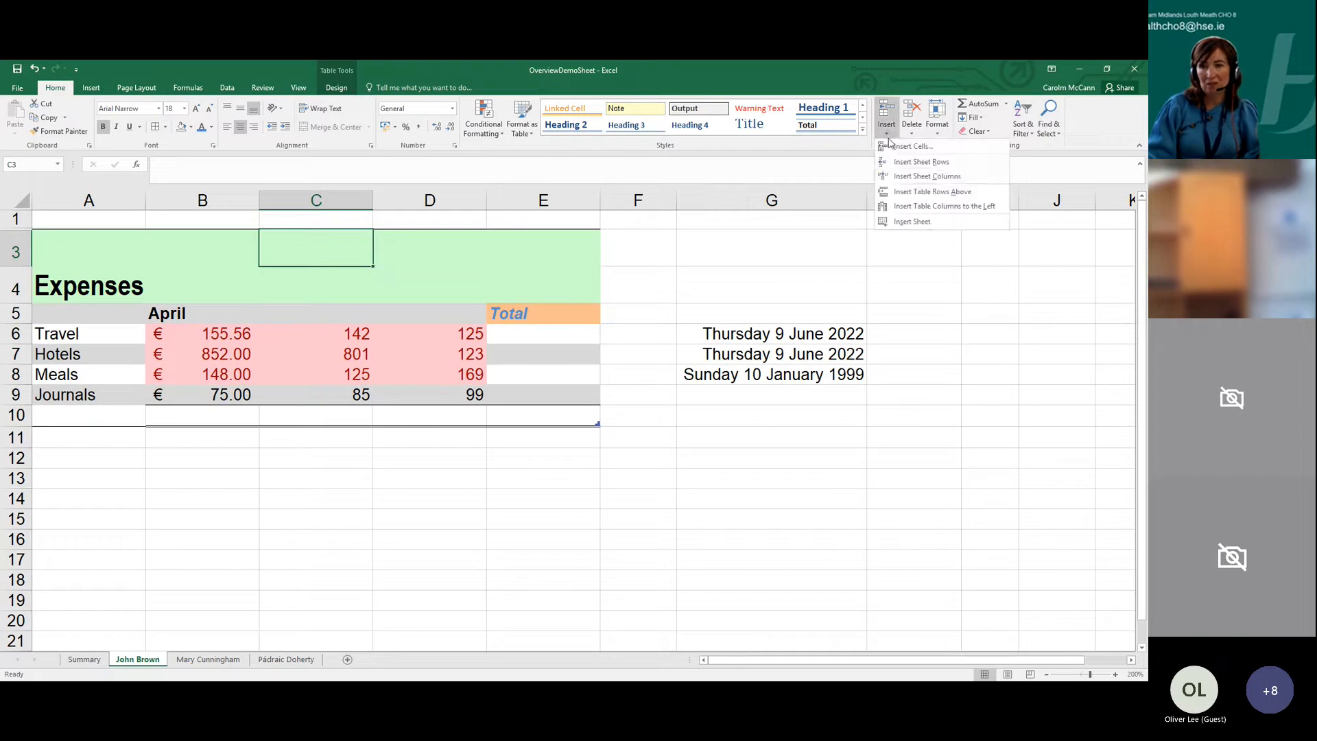
click(894, 172)
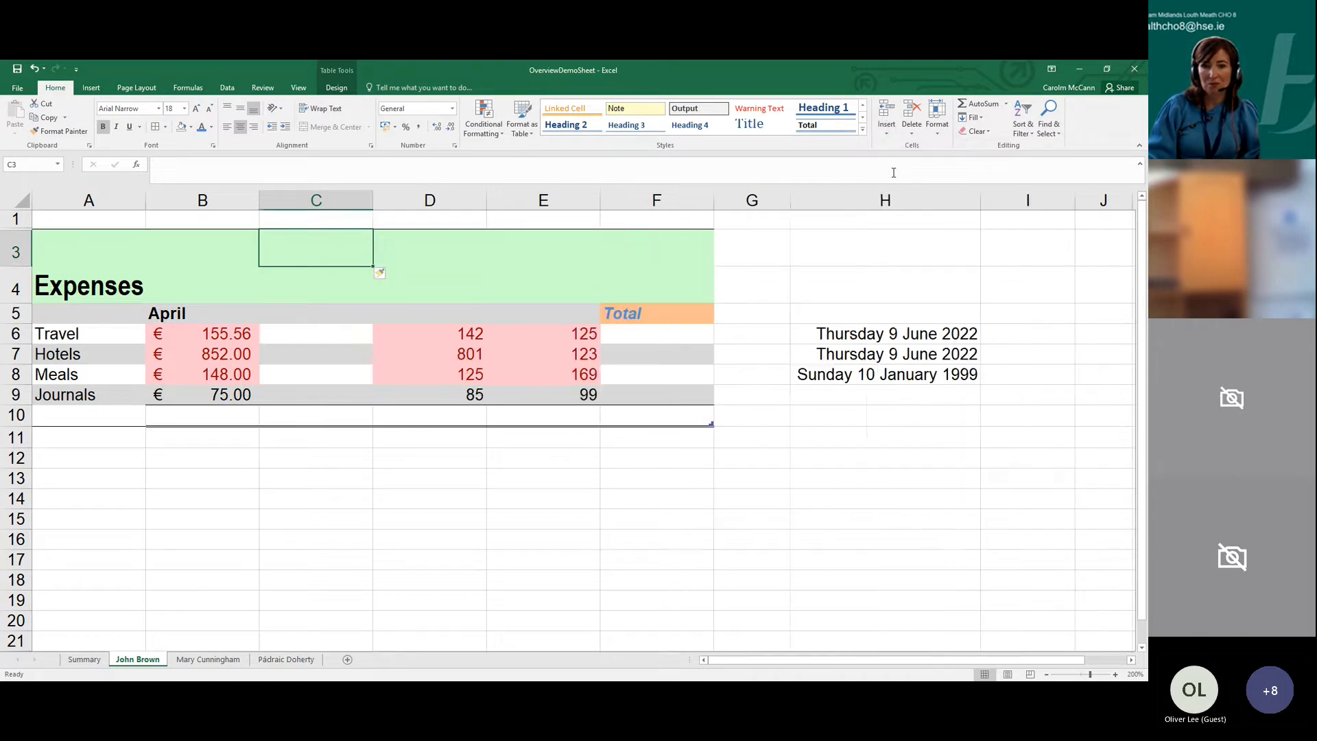
click(35, 69)
click(36, 69)
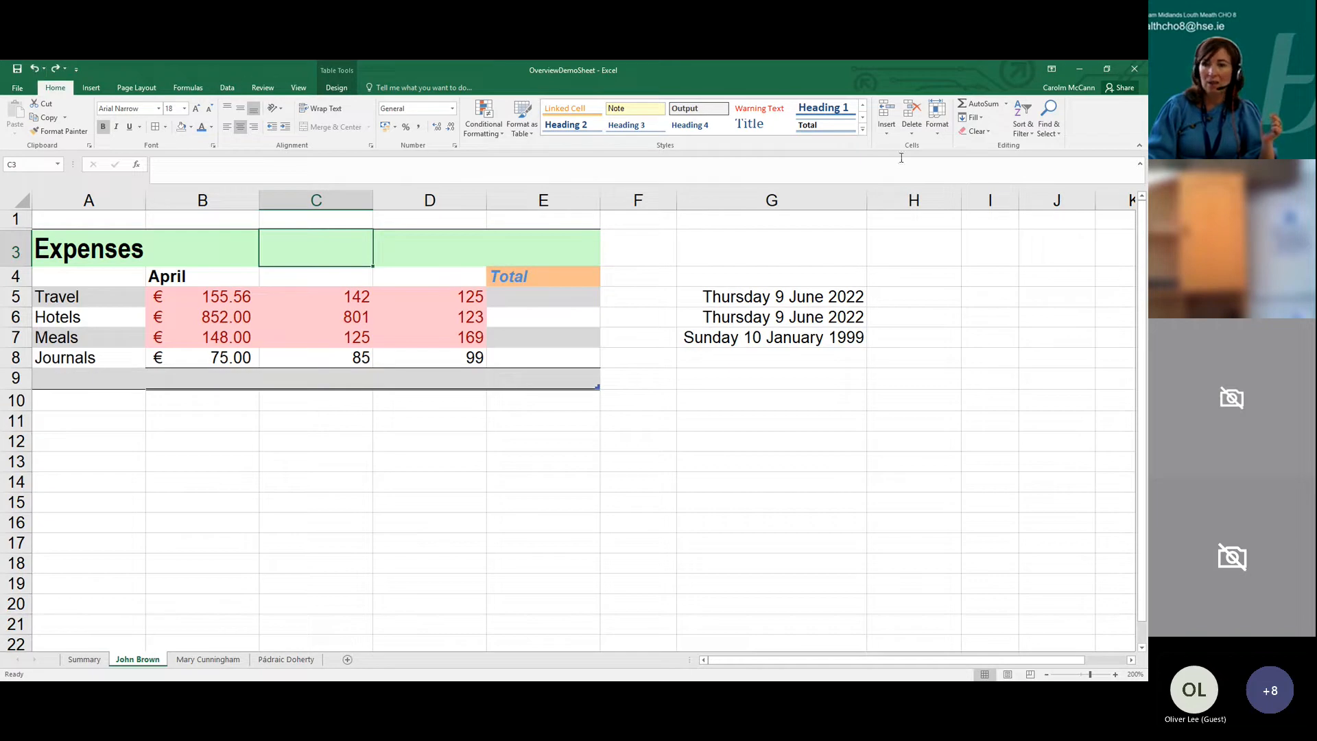
View the available insert options, down to inserting a new sheet, without applying any of them
click(891, 134)
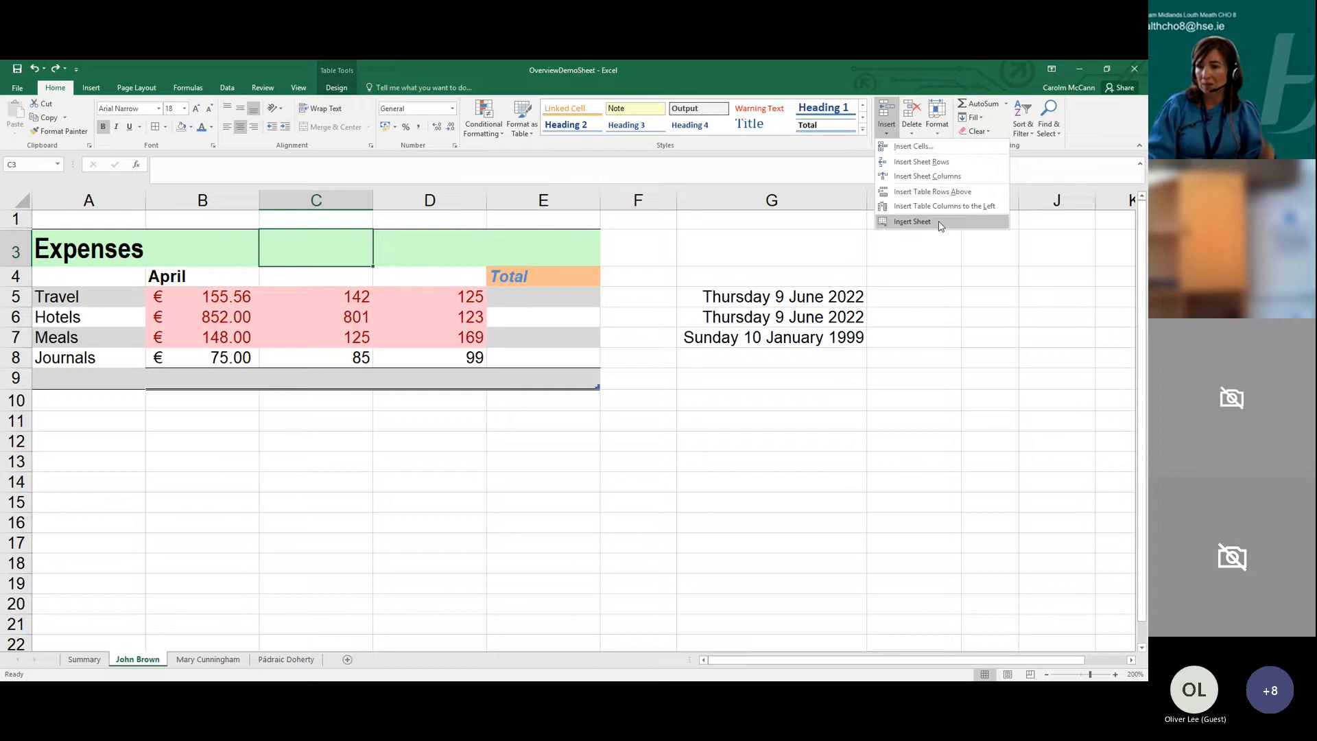
click(934, 263)
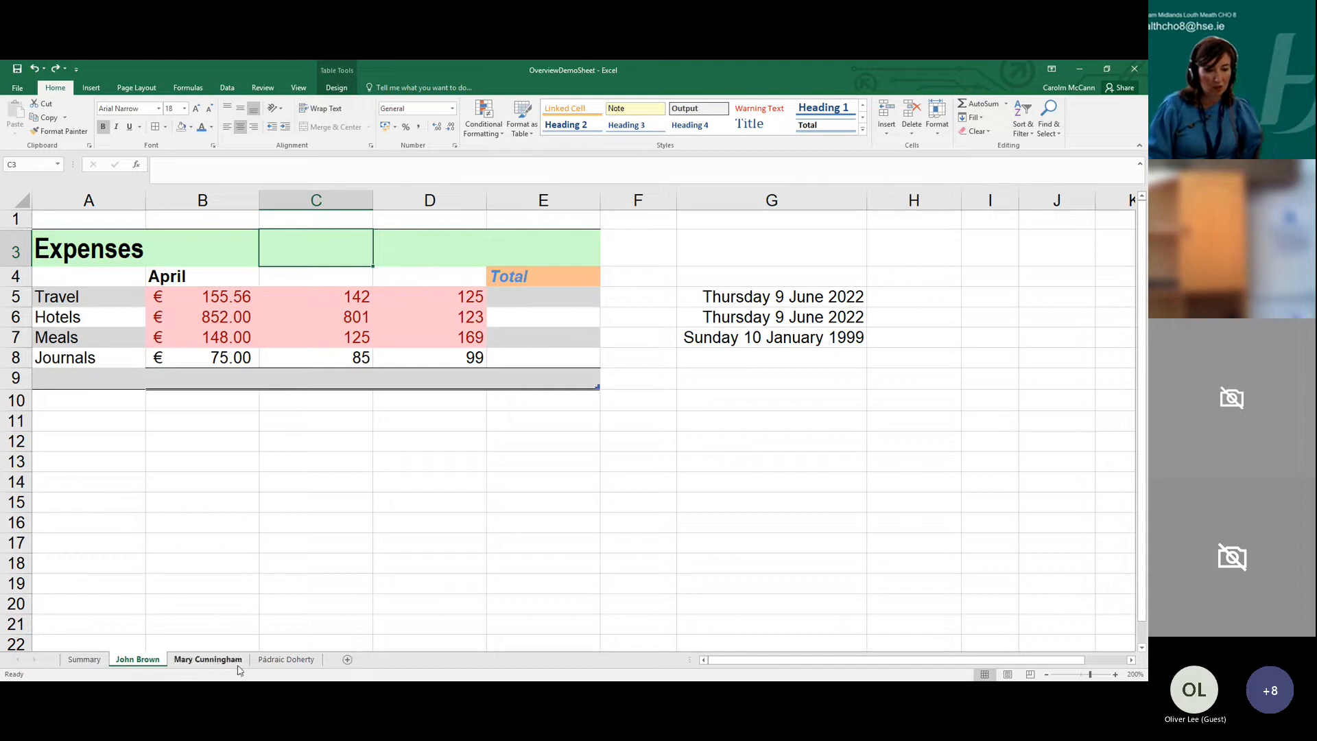
click(273, 557)
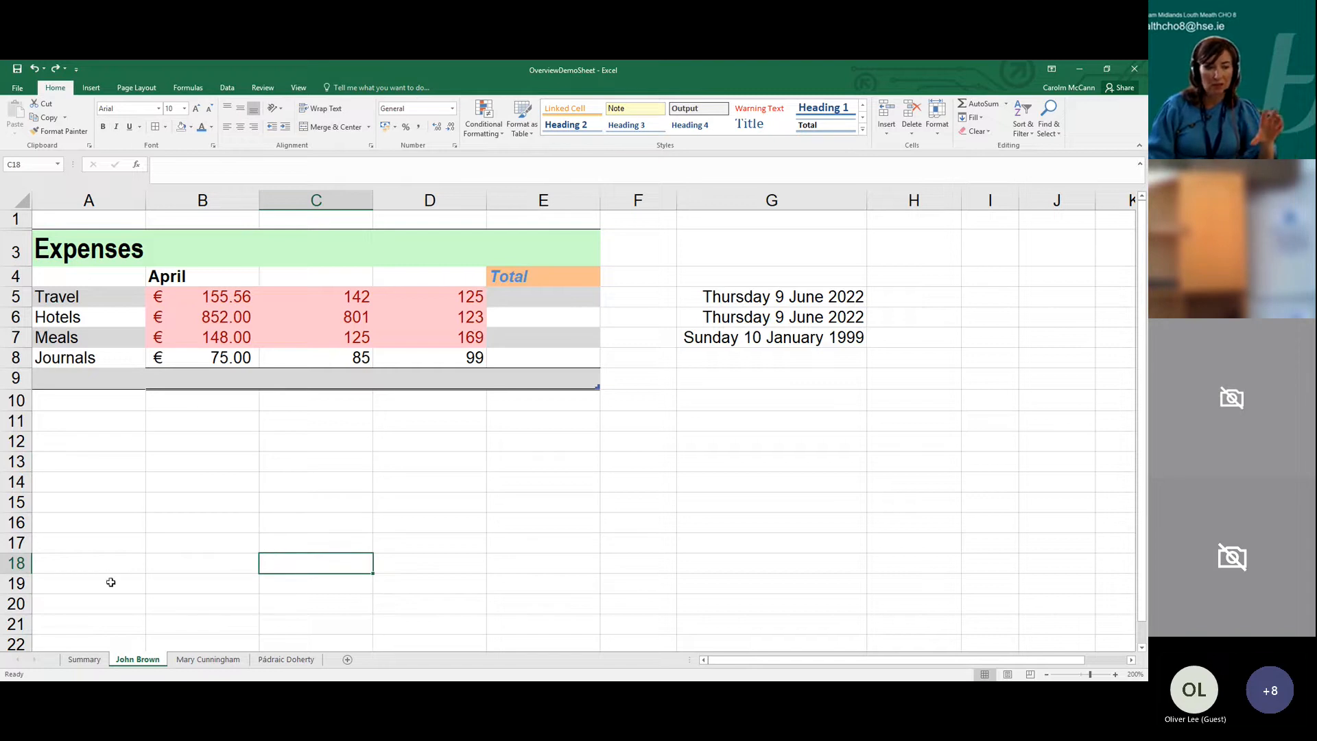
Look through the Summary sheet and the three individual expense sheets, returning to the first individual's sheet
click(96, 666)
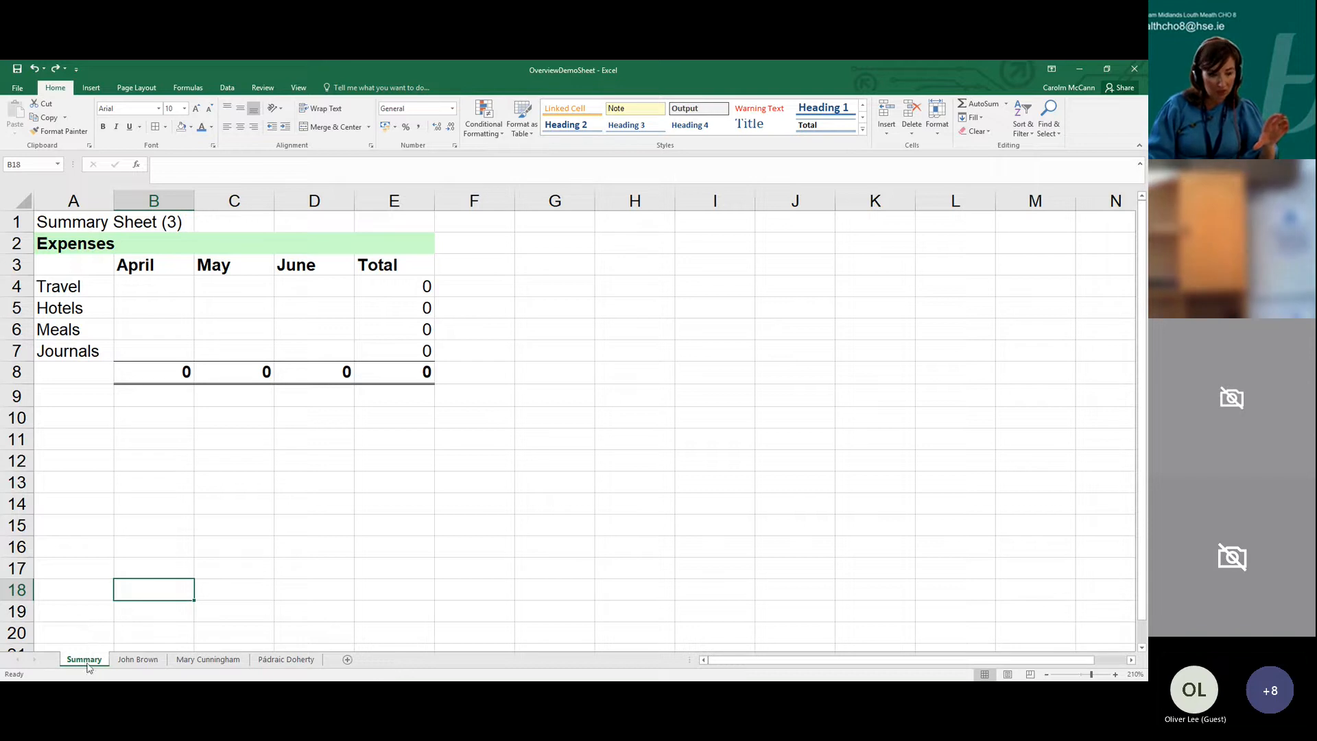
click(138, 659)
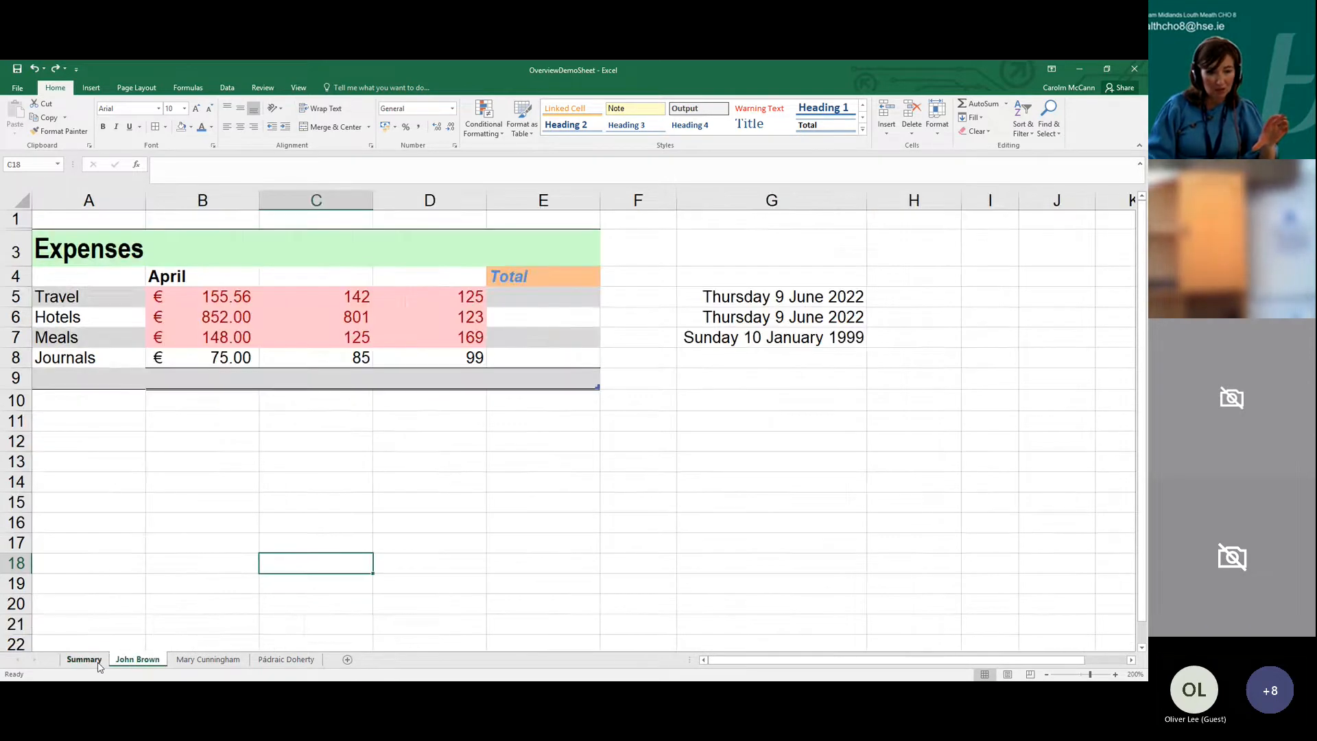
click(84, 660)
click(137, 659)
click(96, 662)
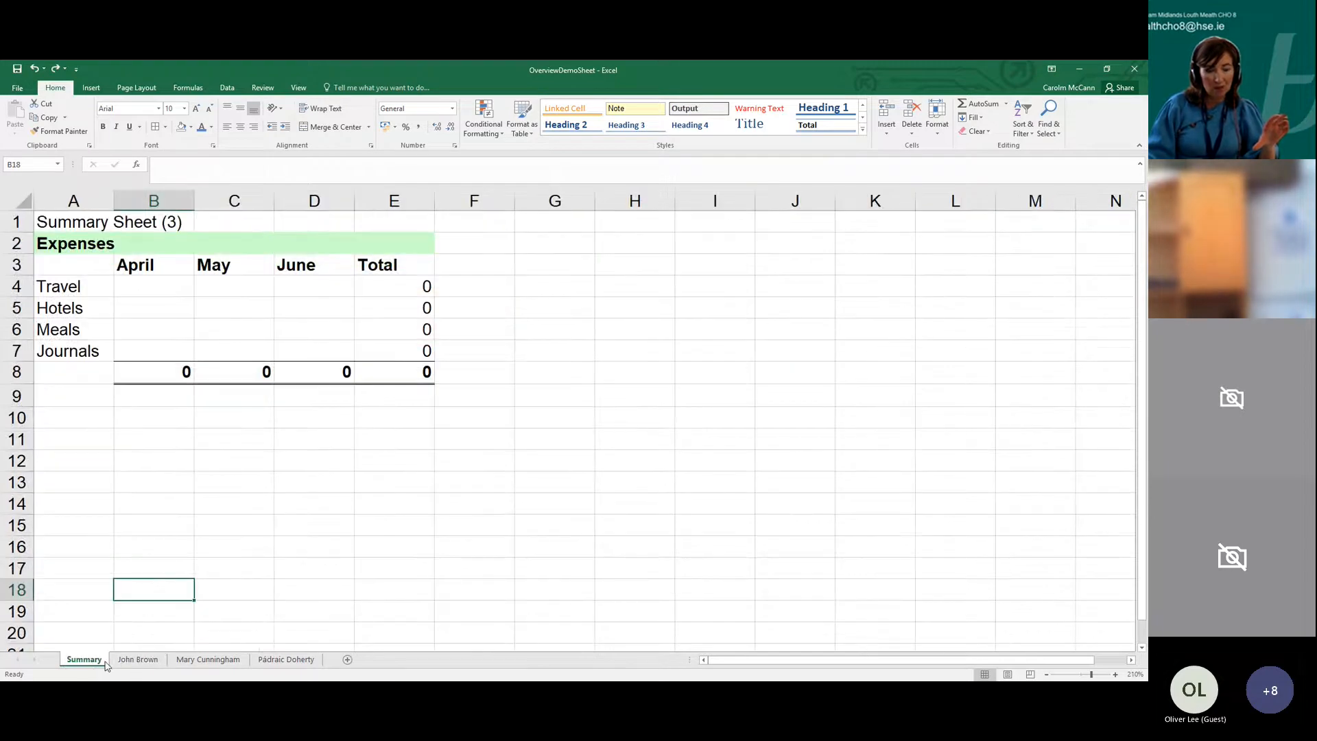
click(127, 661)
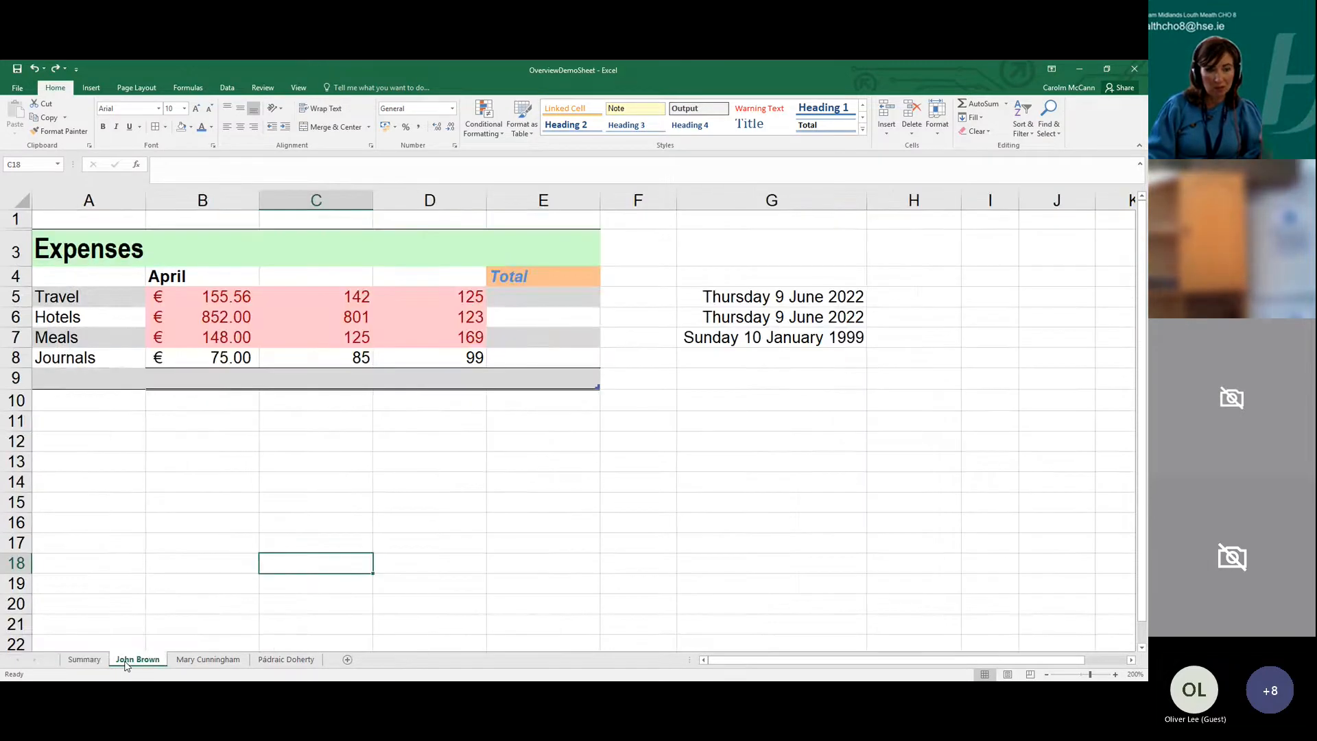
click(204, 661)
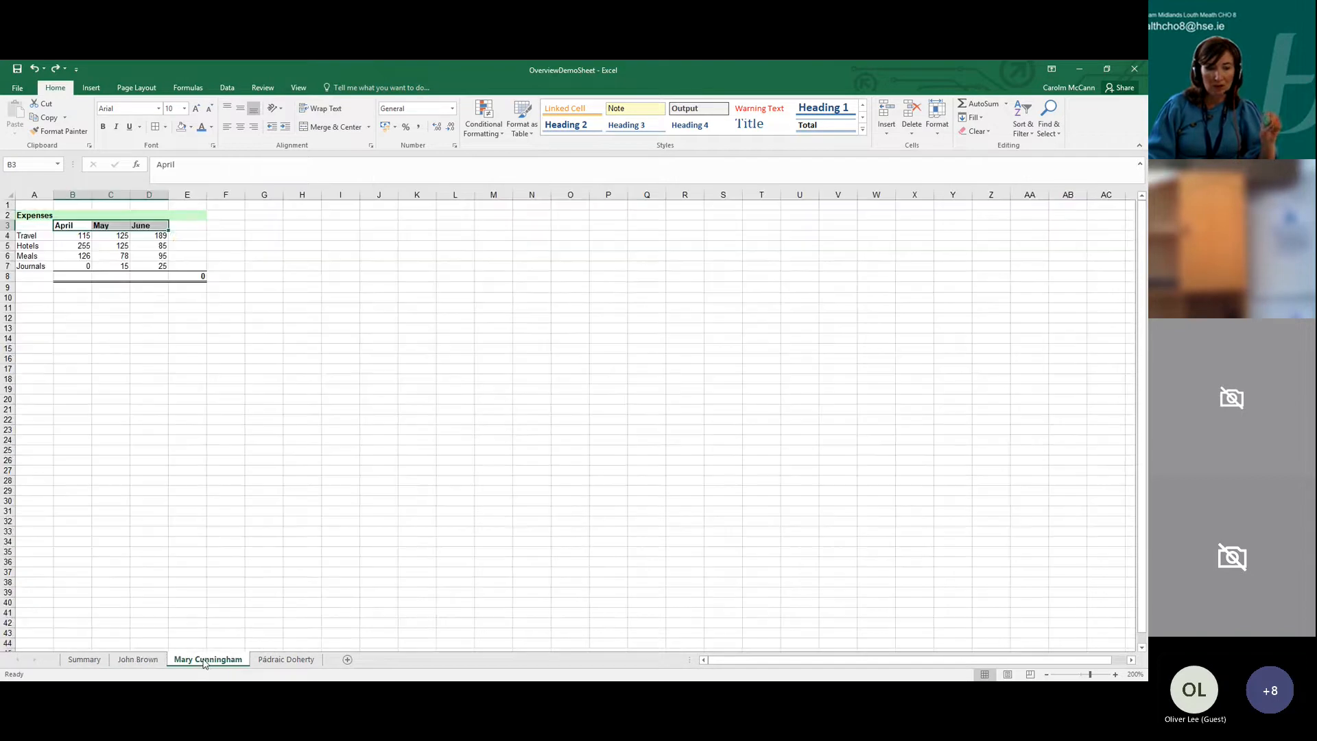
click(283, 660)
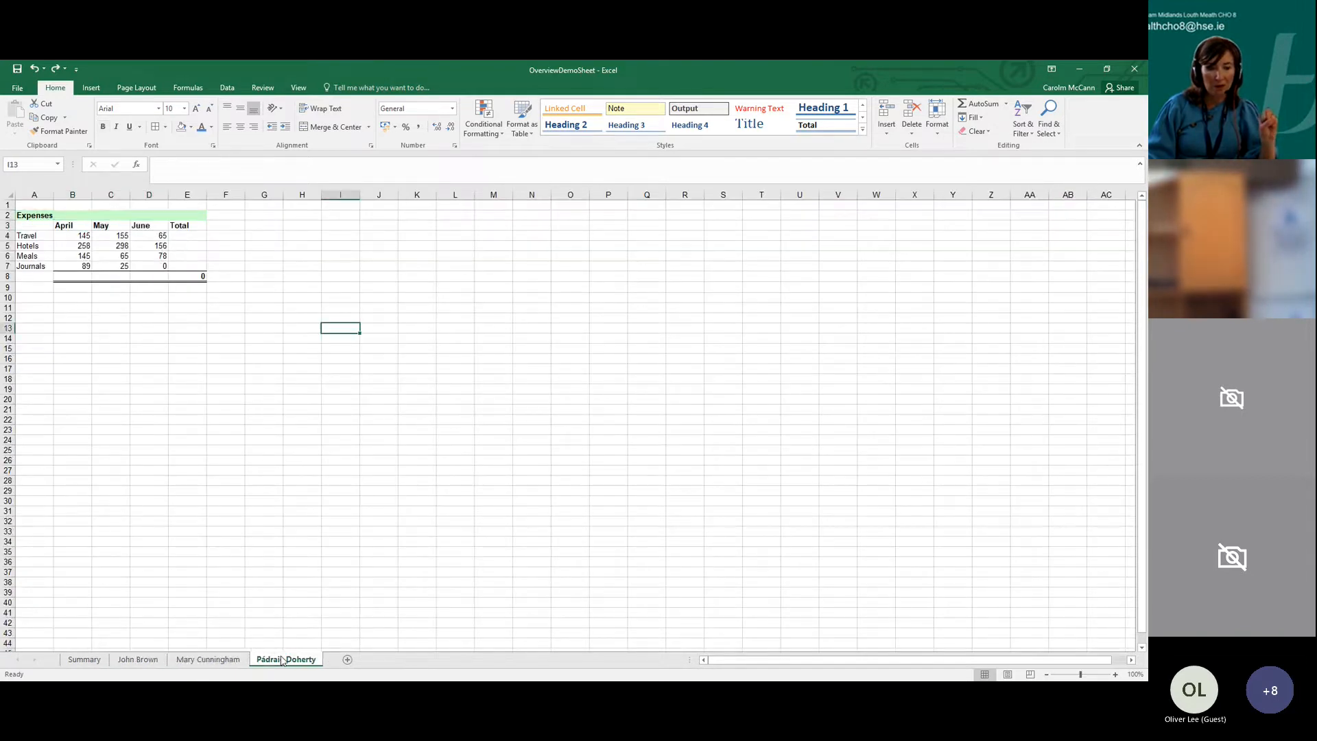
click(227, 661)
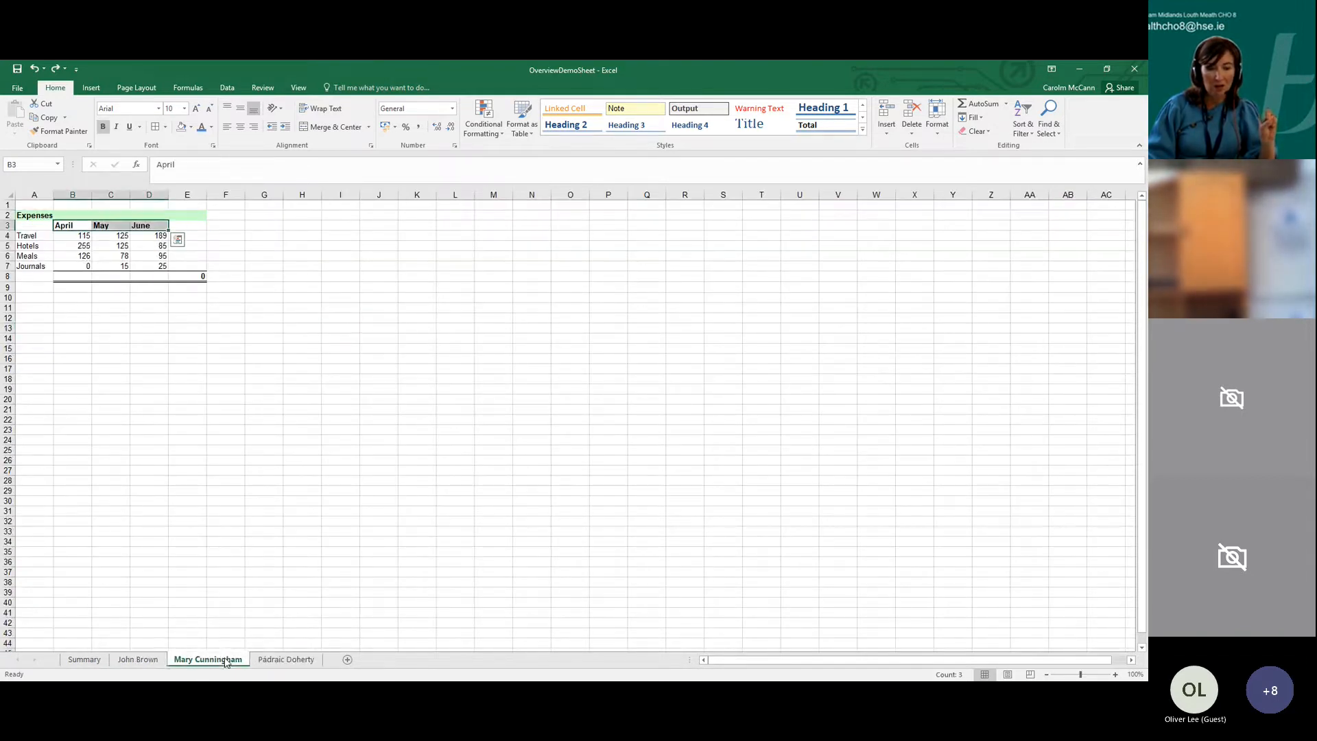
click(148, 661)
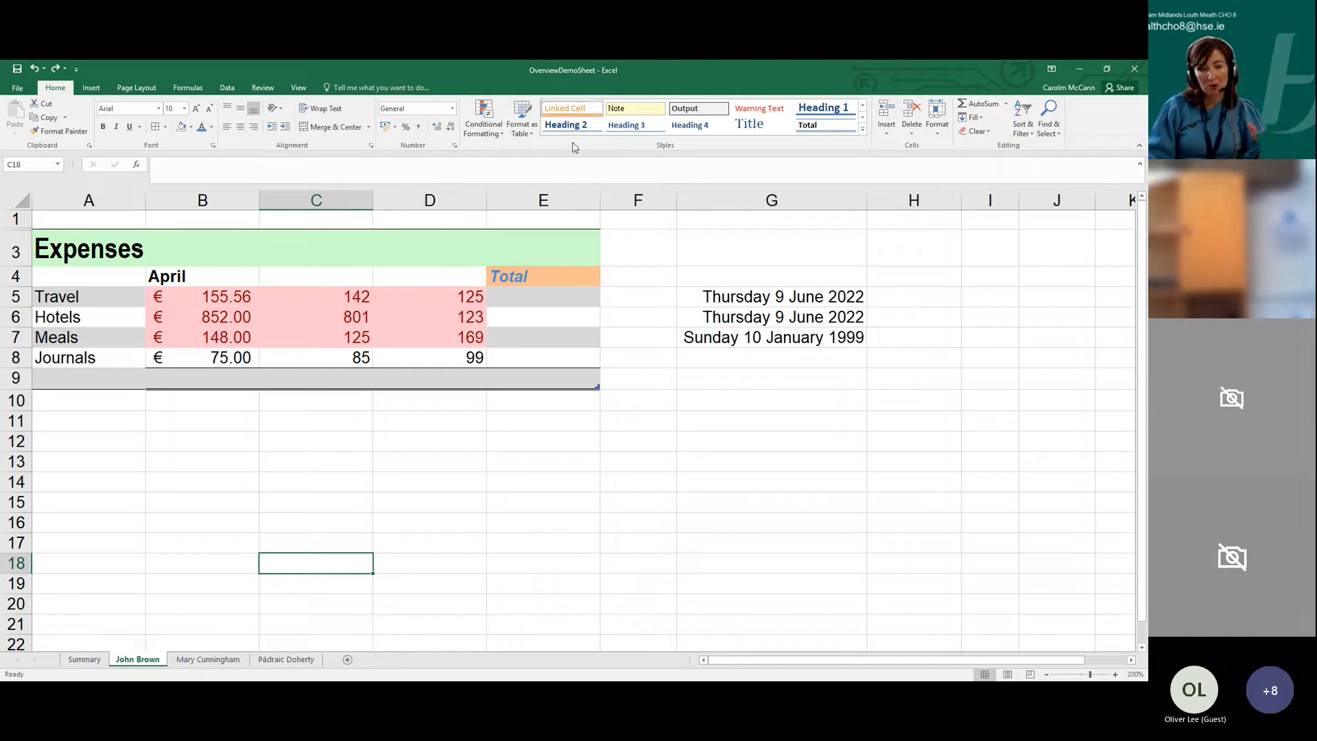
Compare the Summary sheet's expense categories and month columns with those on the individual expense sheets
click(100, 665)
click(138, 660)
click(189, 662)
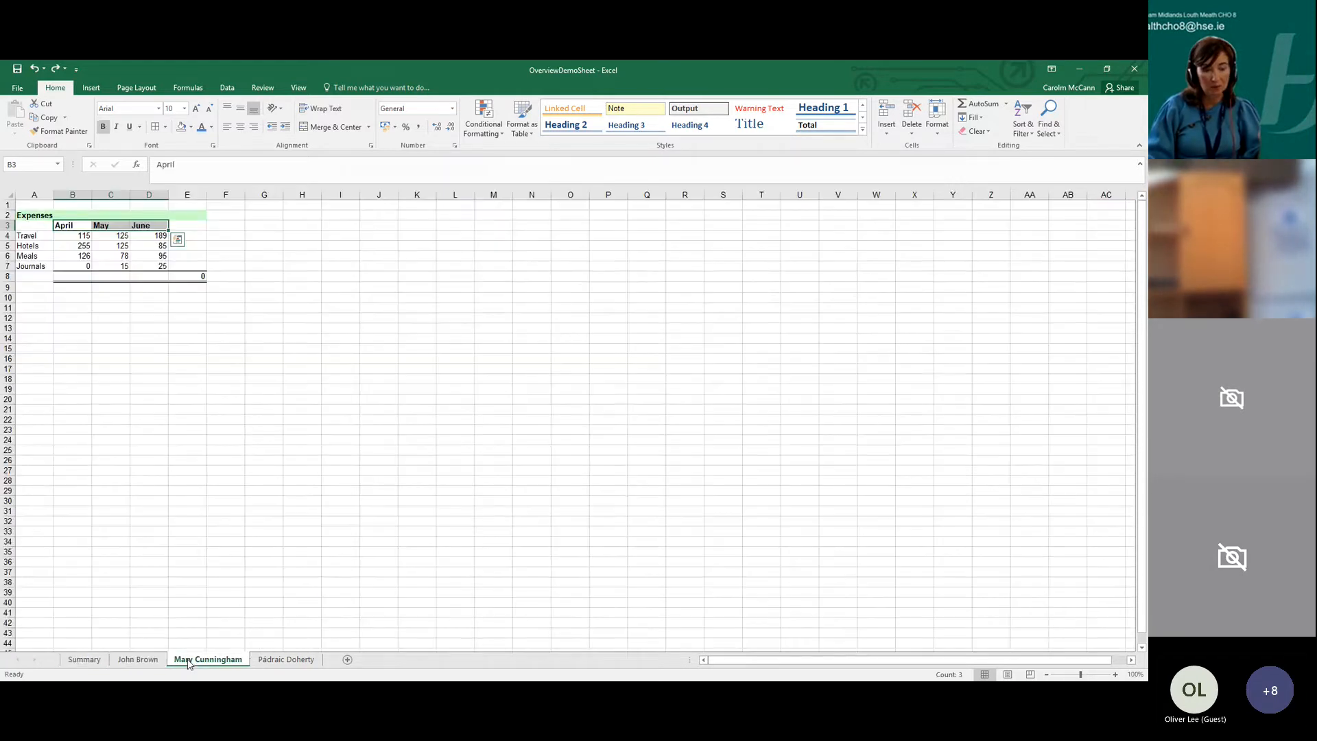
click(286, 660)
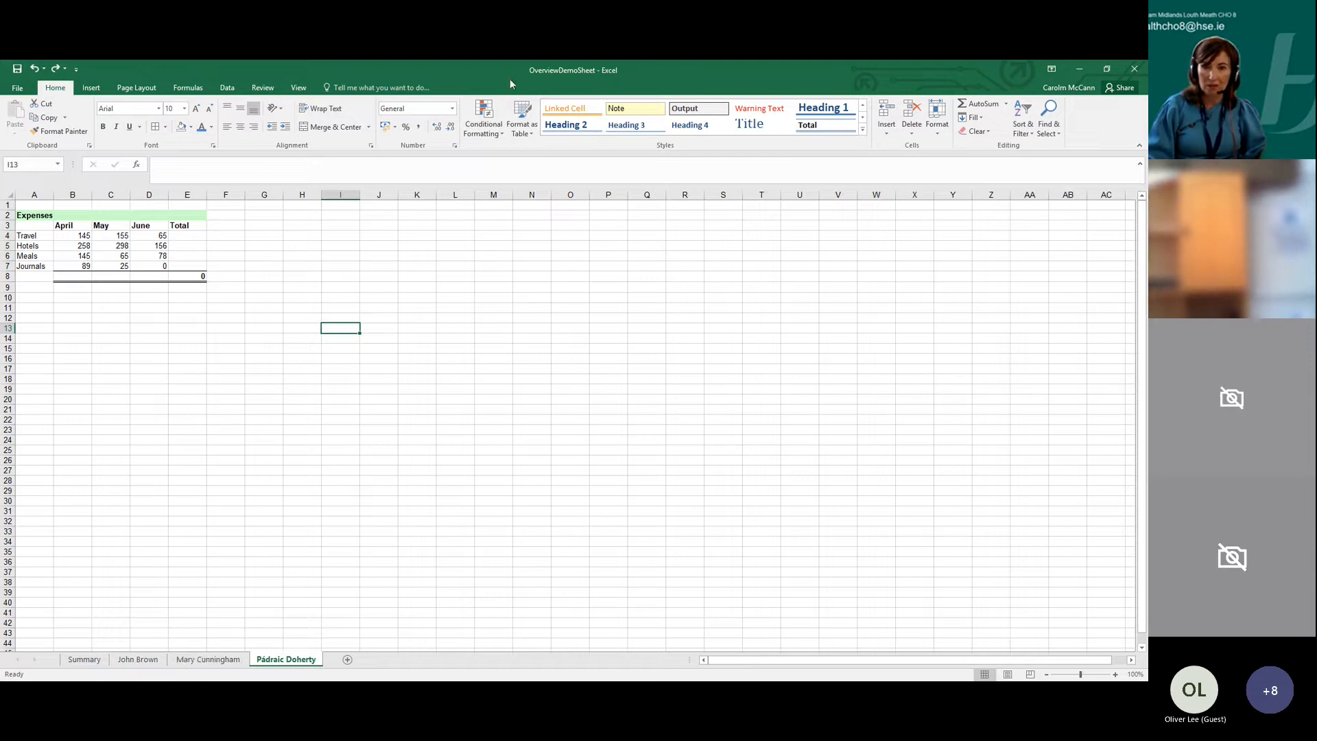
click(84, 659)
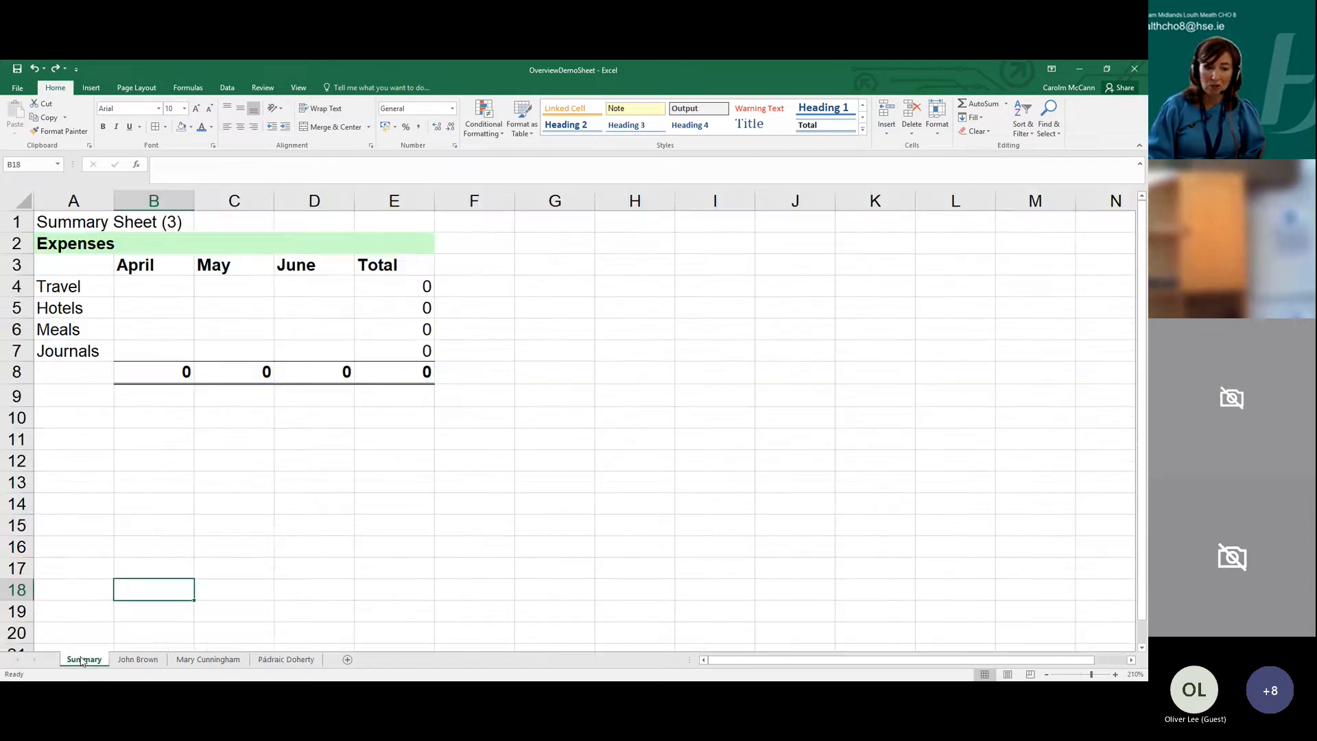
click(130, 658)
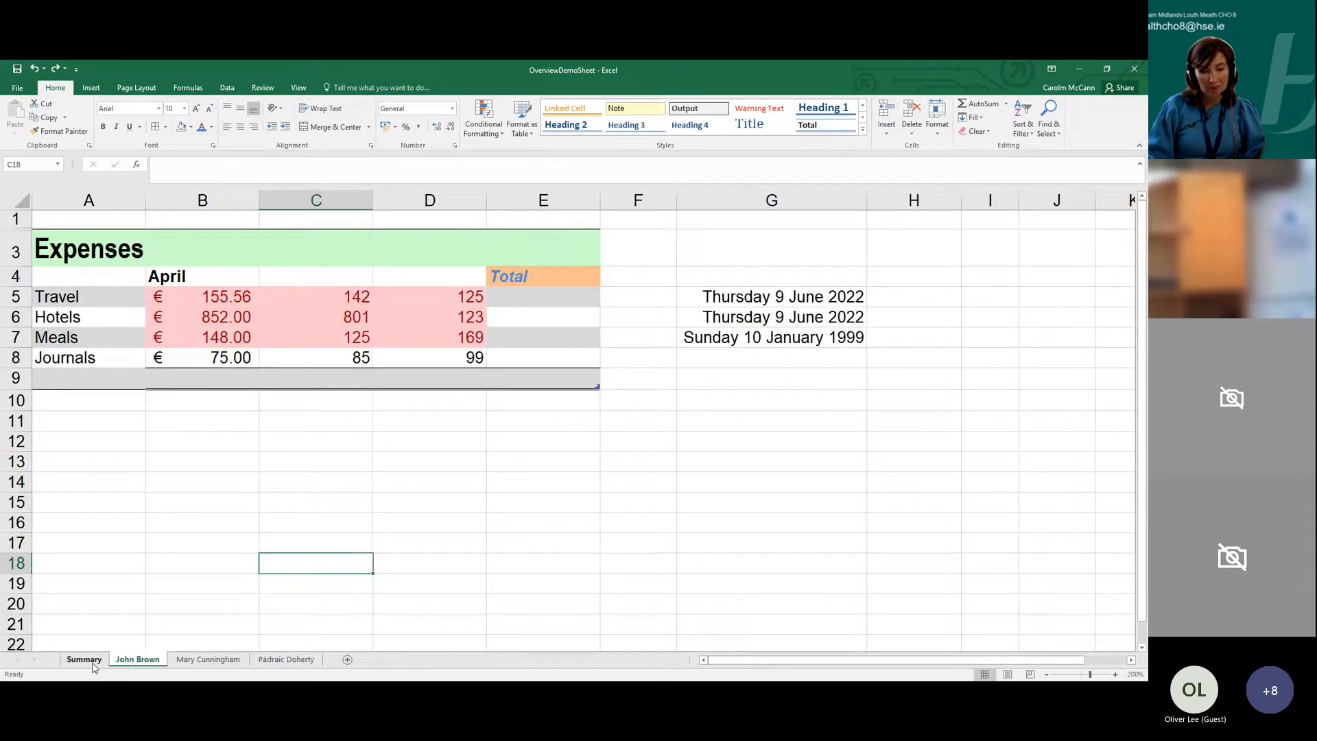
click(94, 664)
click(137, 660)
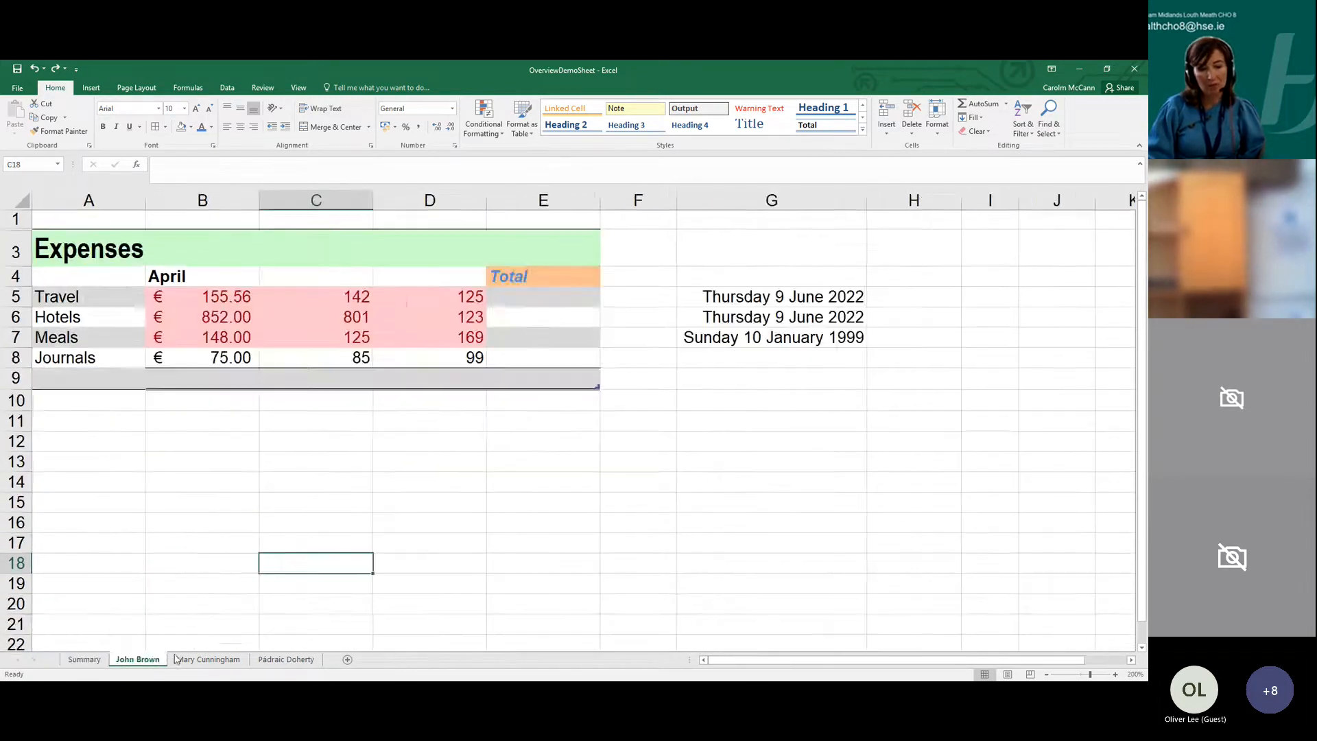
Compare the expenses tables on the three individual sheets, checking their layout and starting rows
click(208, 660)
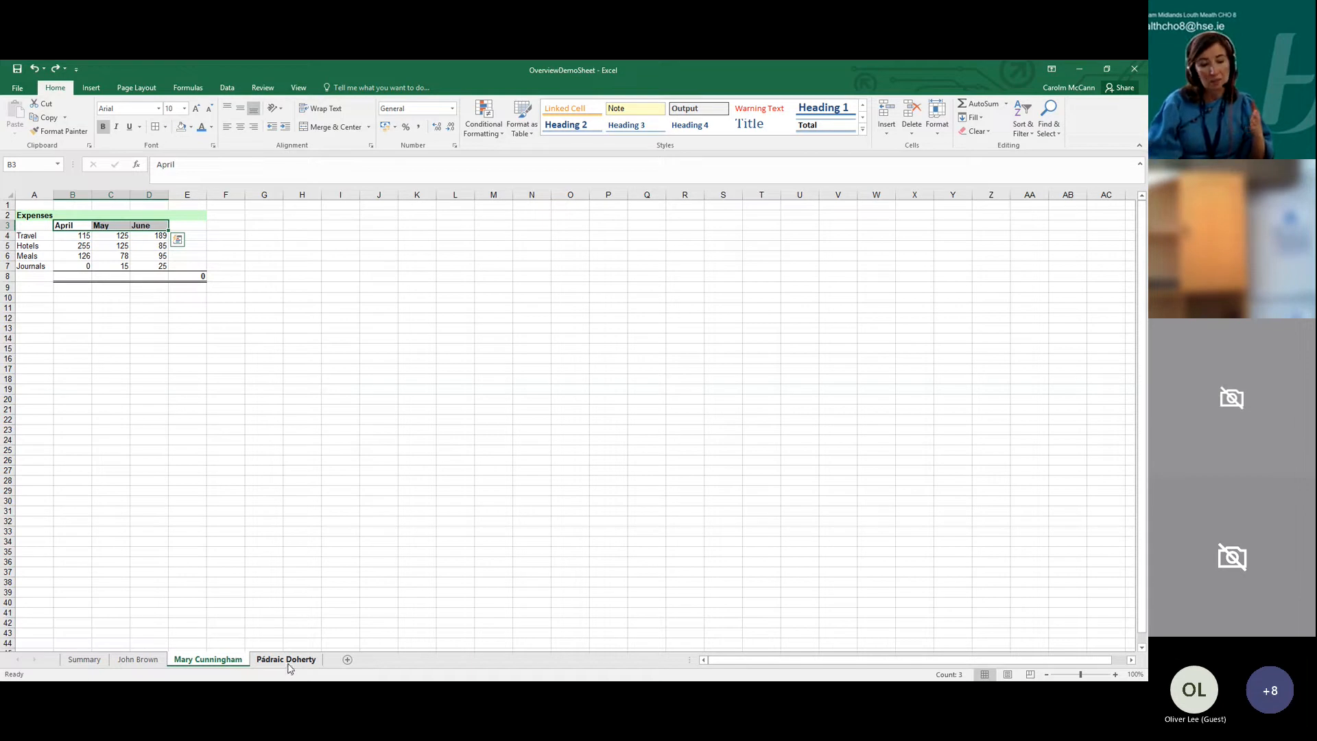
click(288, 664)
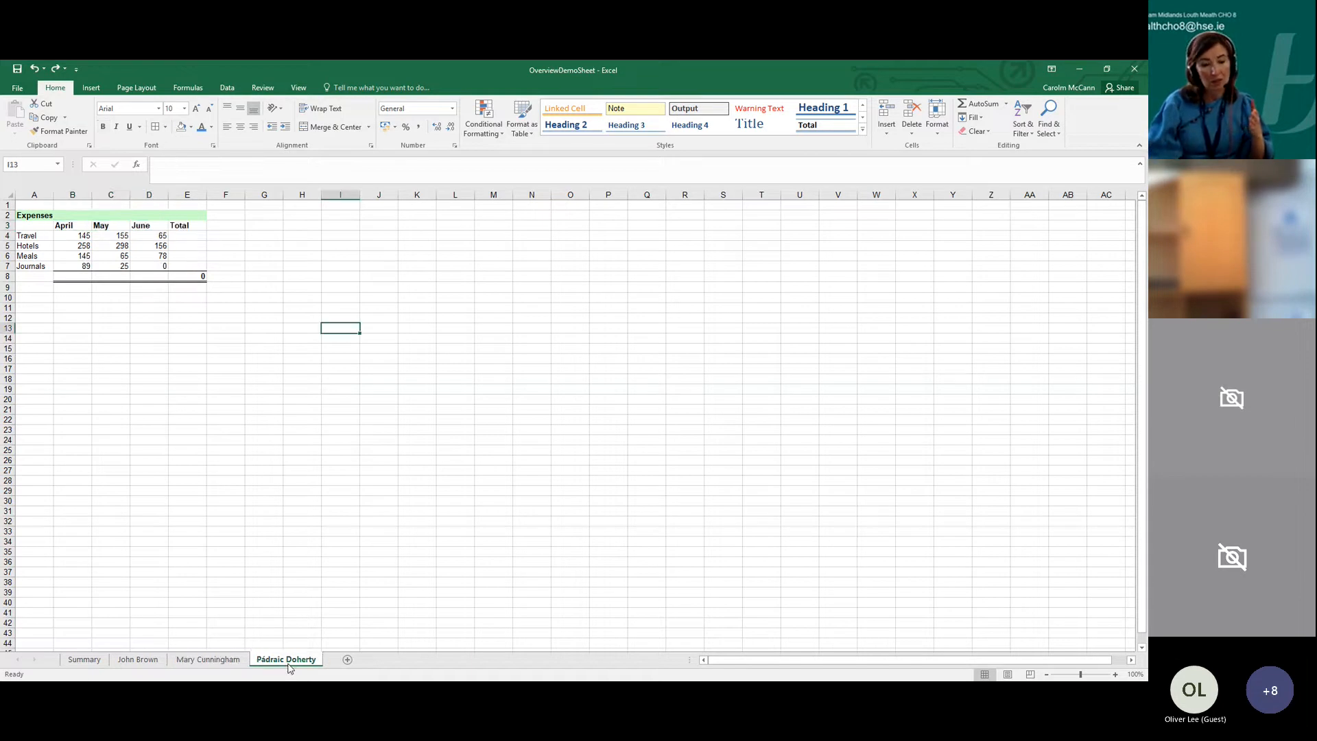
click(240, 662)
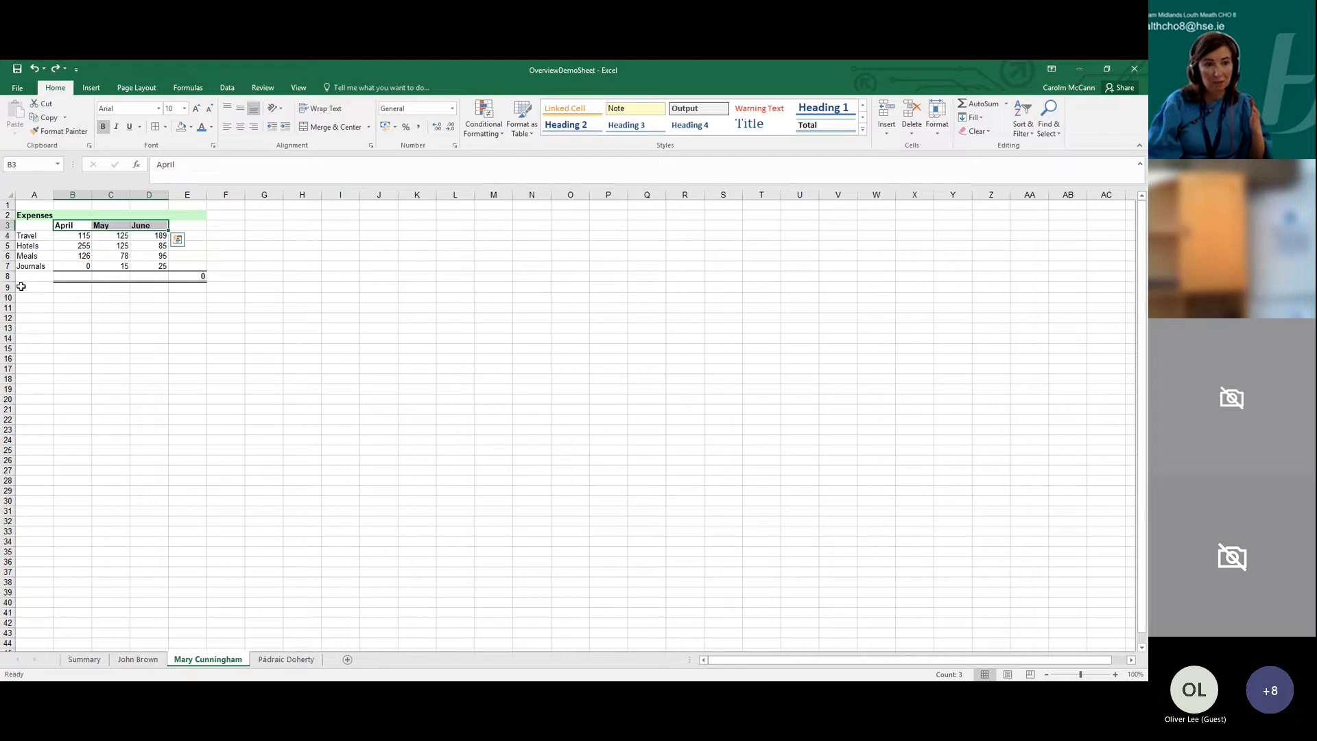
click(137, 660)
click(217, 662)
click(286, 661)
click(235, 661)
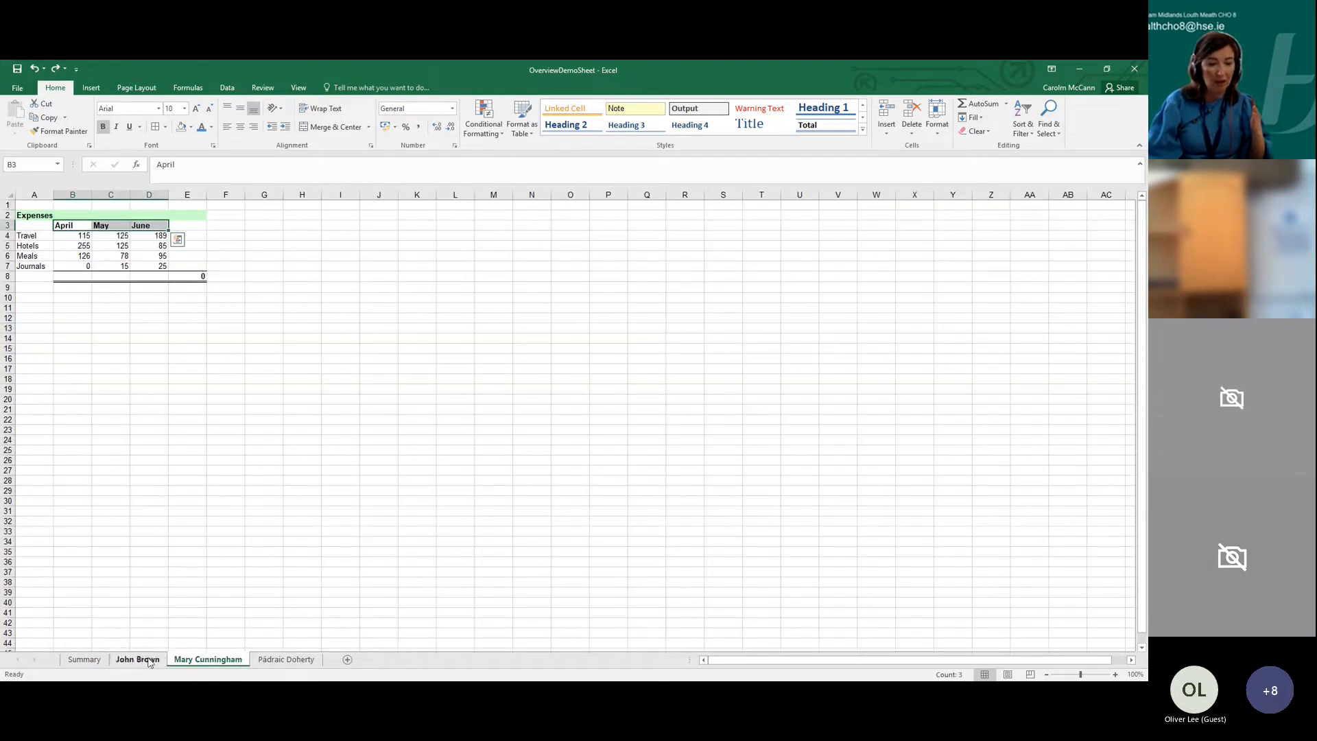
click(137, 660)
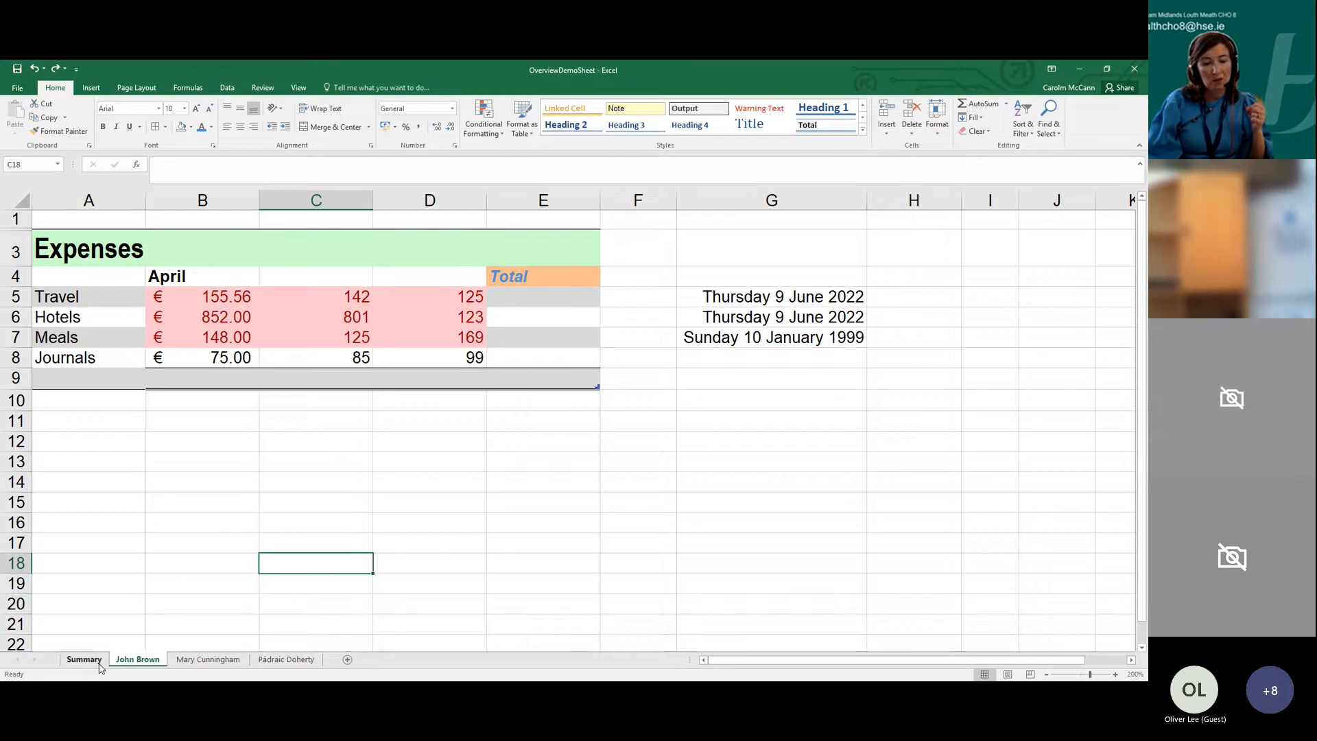
Examine the formatting and zoom differences between the first individual's sheet and the other two individual sheets
click(99, 666)
click(138, 660)
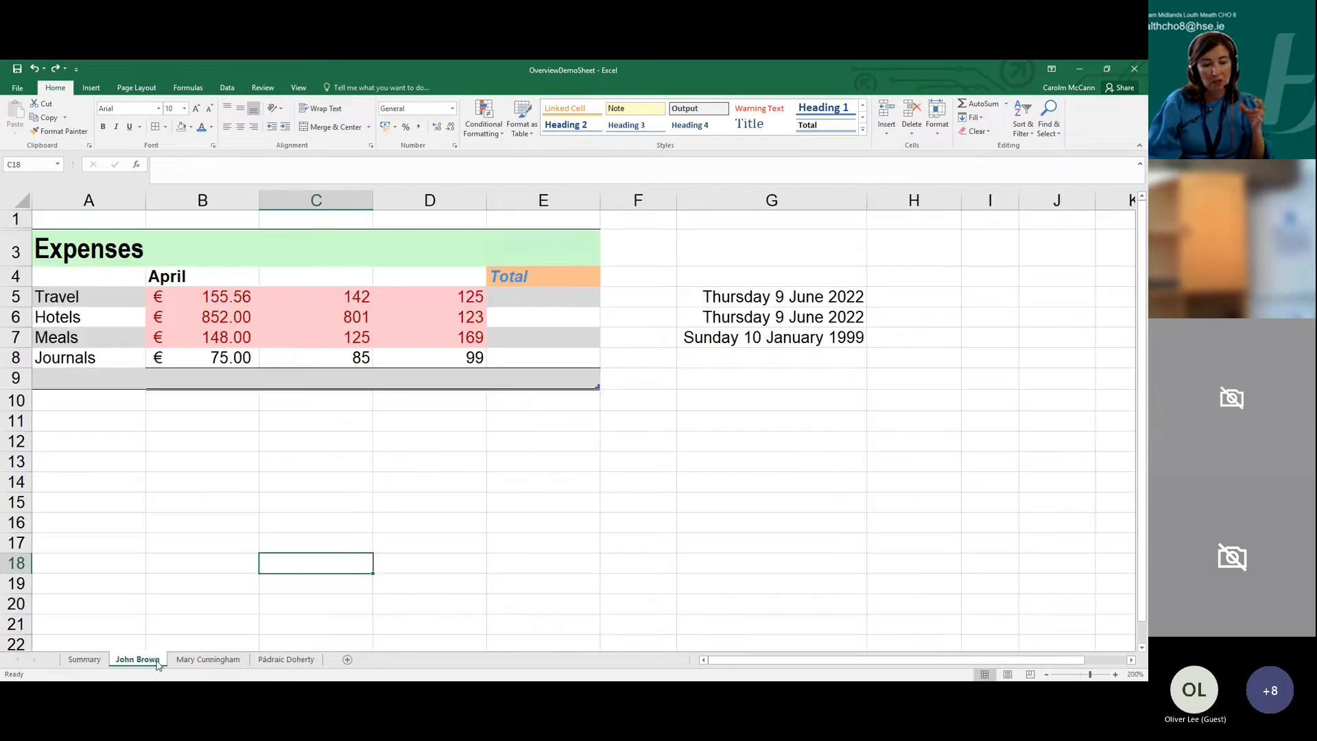
click(208, 660)
click(297, 665)
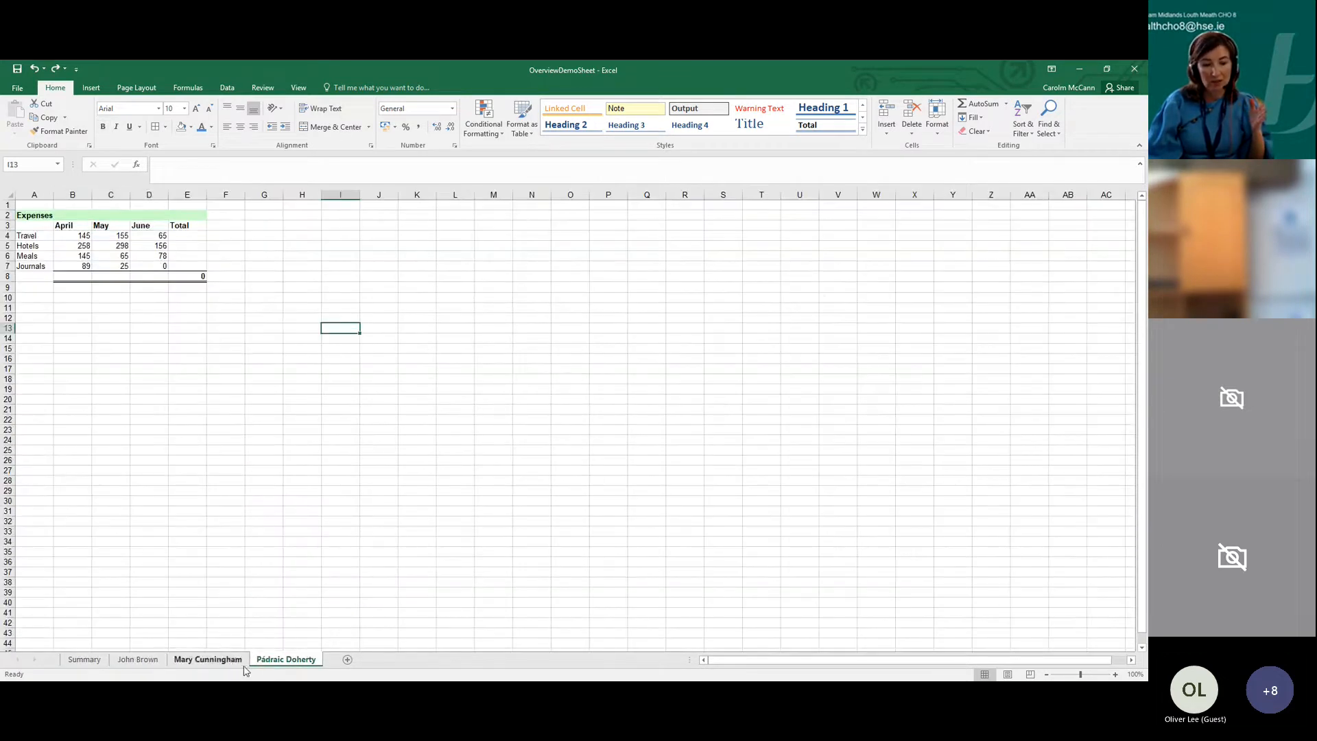
click(202, 664)
click(133, 660)
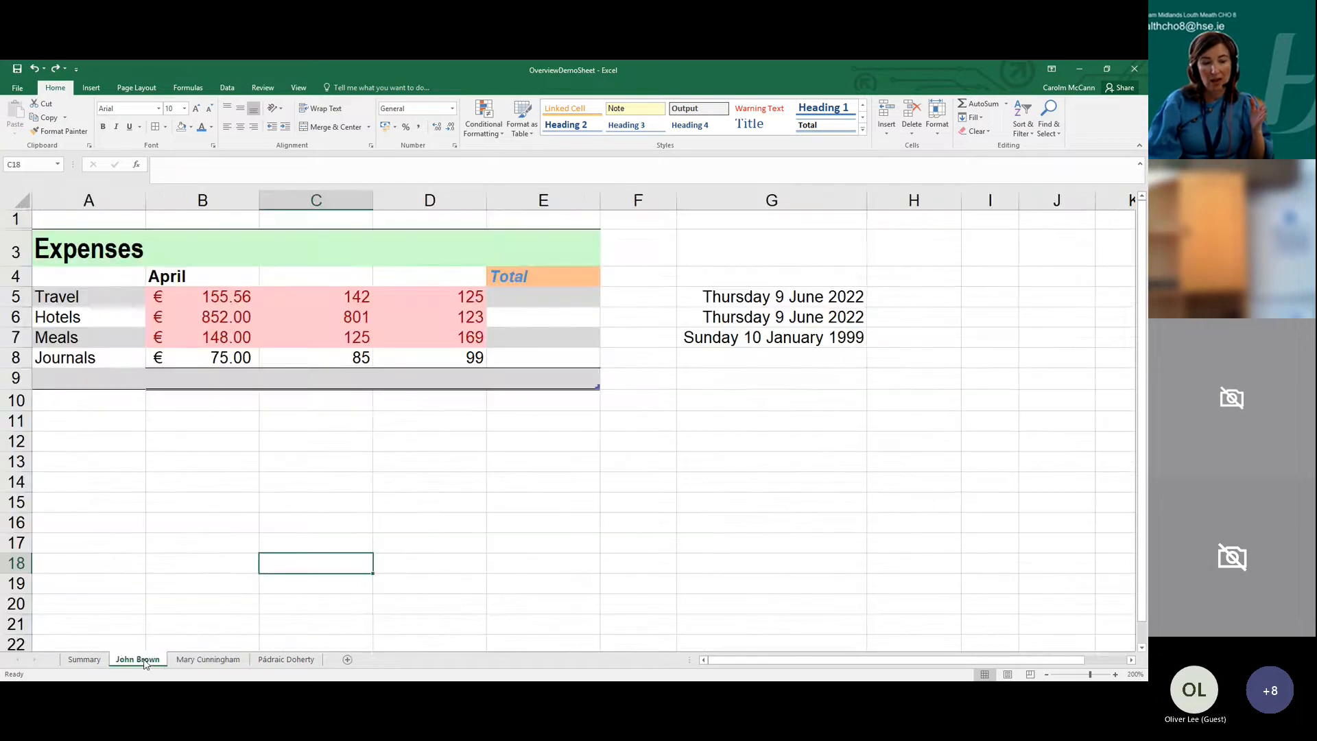
click(207, 660)
click(287, 660)
click(185, 661)
click(162, 661)
click(204, 509)
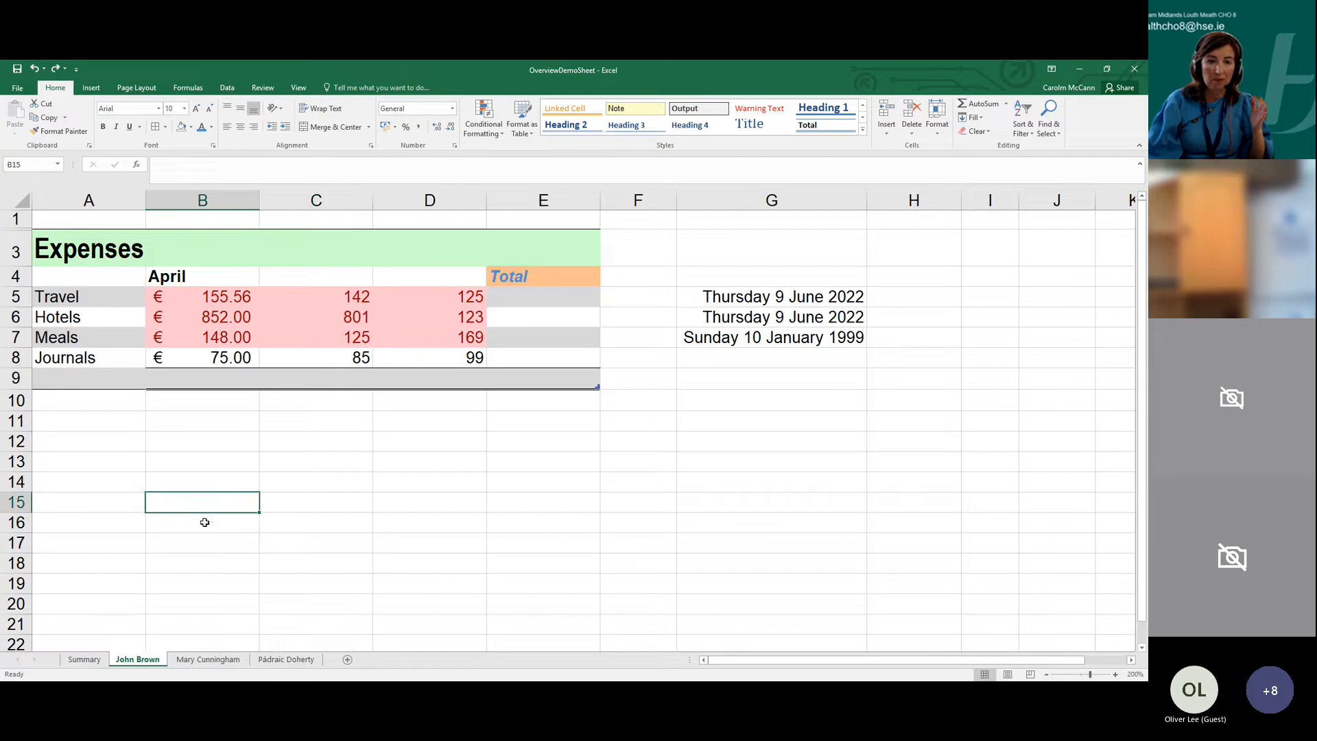
click(218, 661)
click(286, 660)
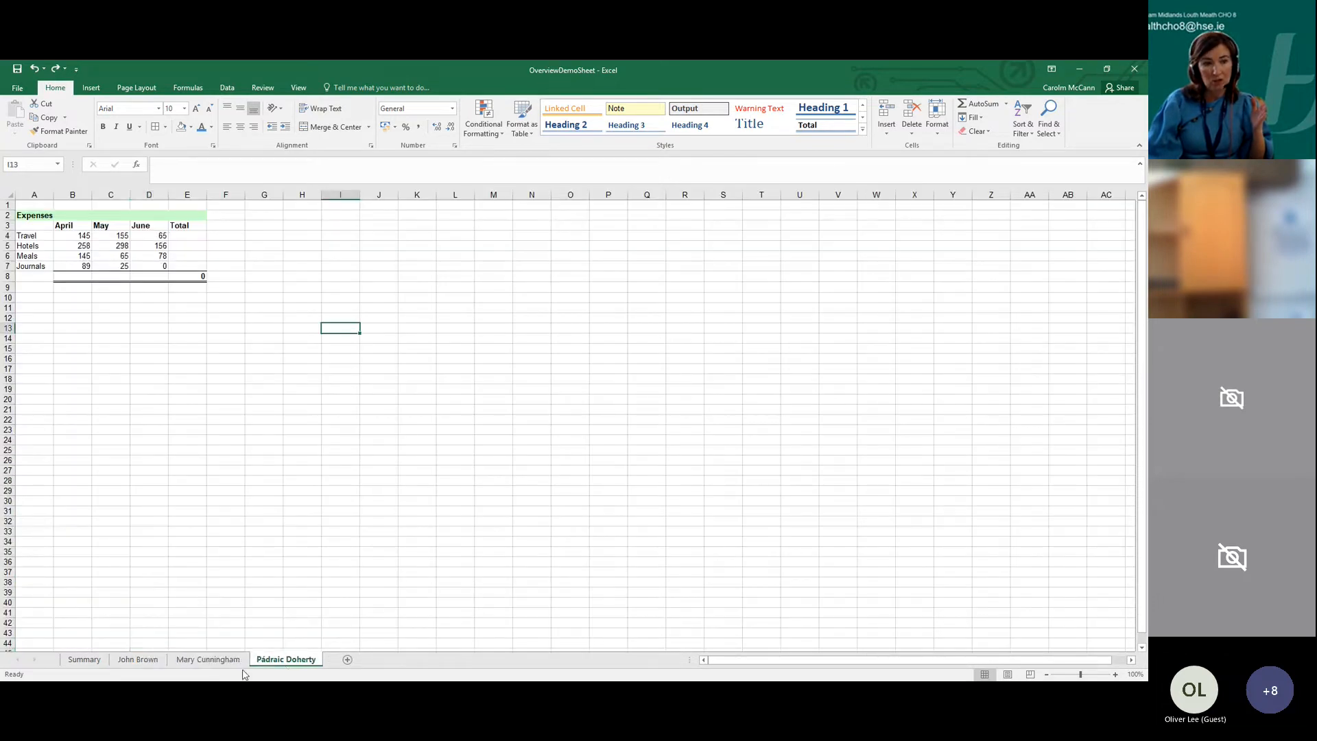
click(162, 662)
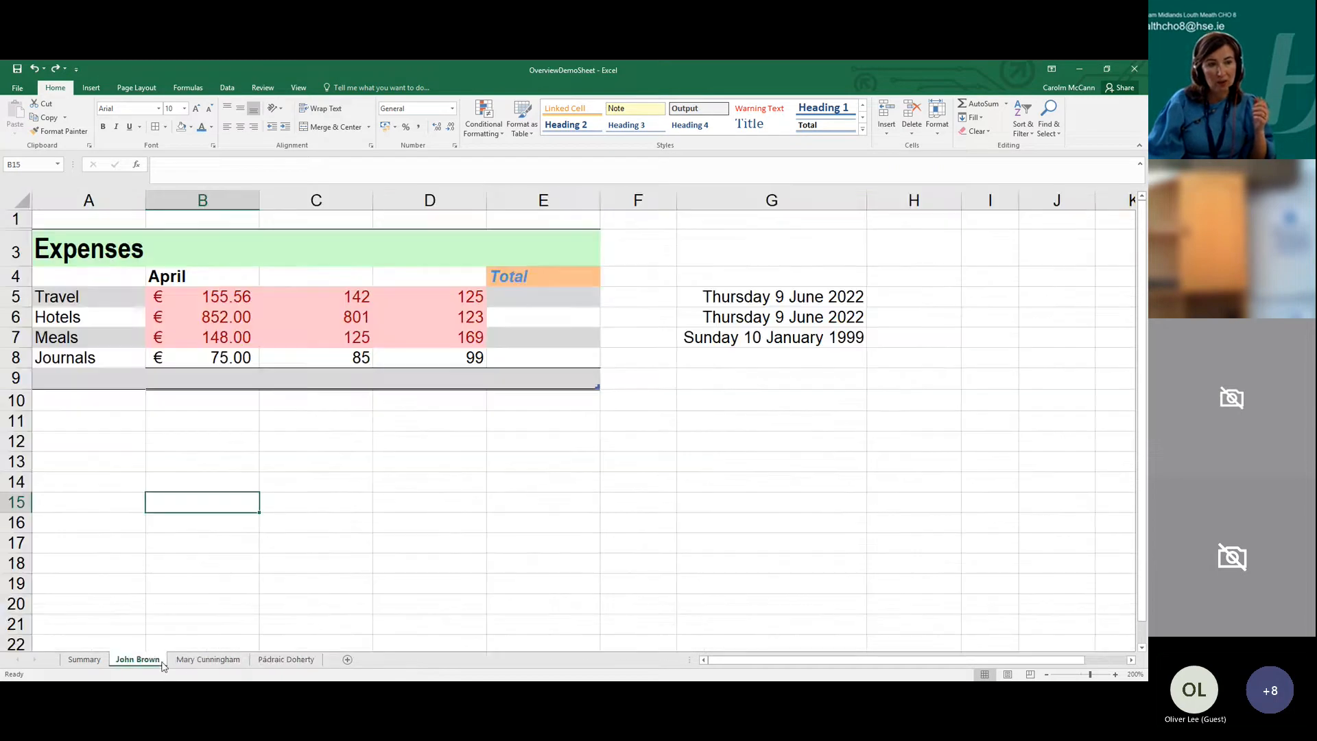
Highlight the expenses table A2:E8 on the second individual's sheet, clear the selection, and select its heading cell A2
click(207, 660)
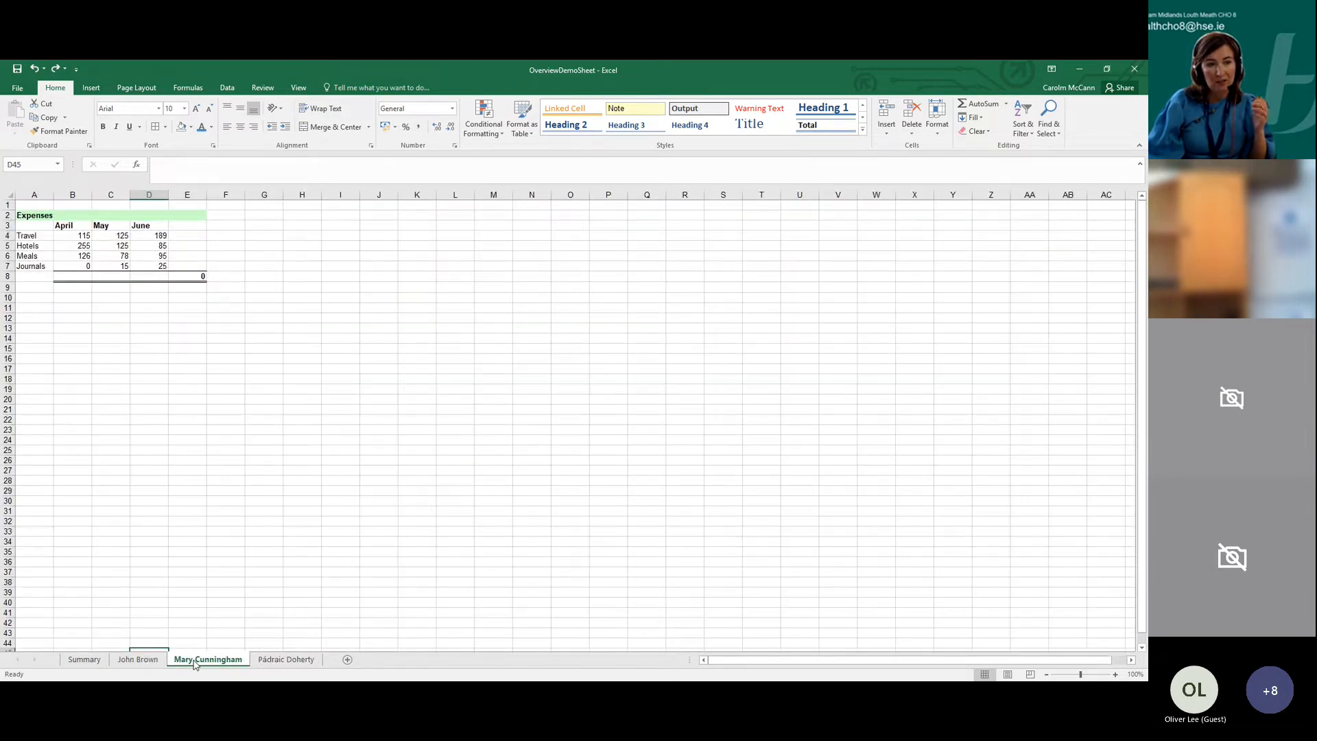
drag(30, 216, 203, 277)
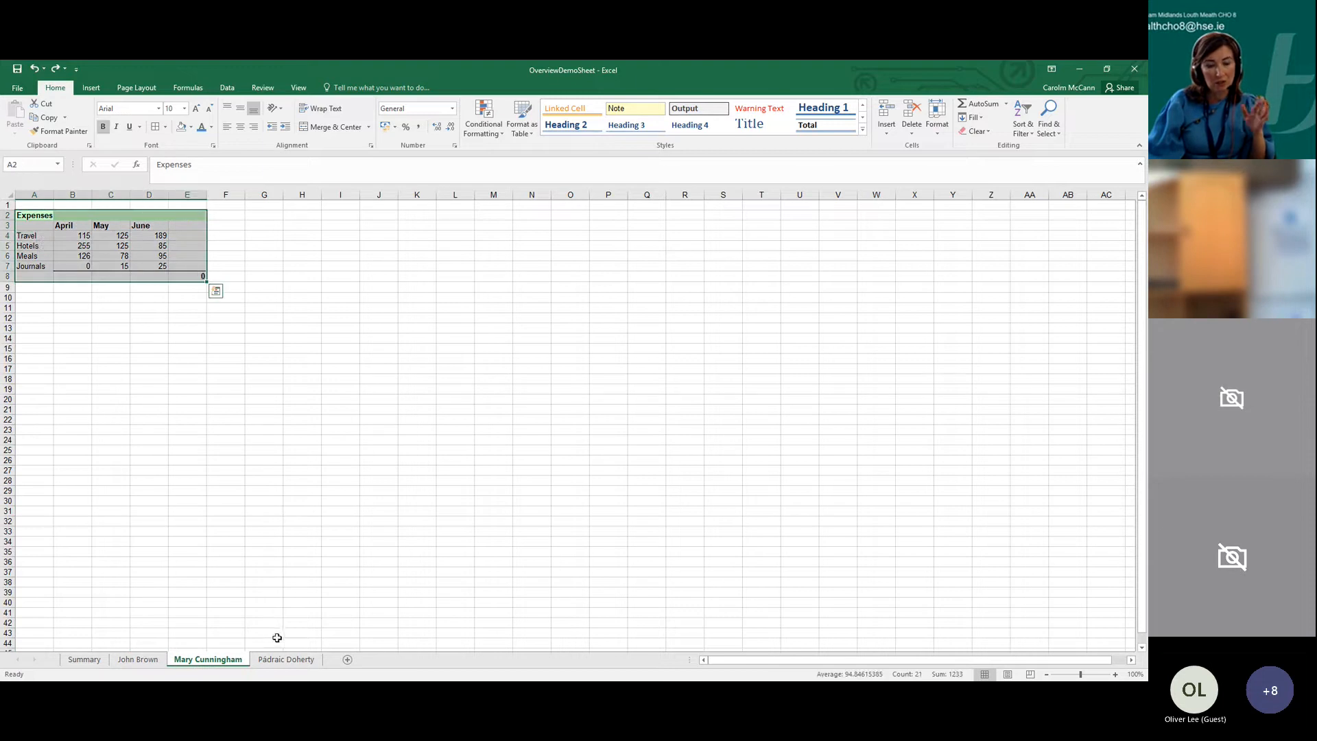
click(225, 511)
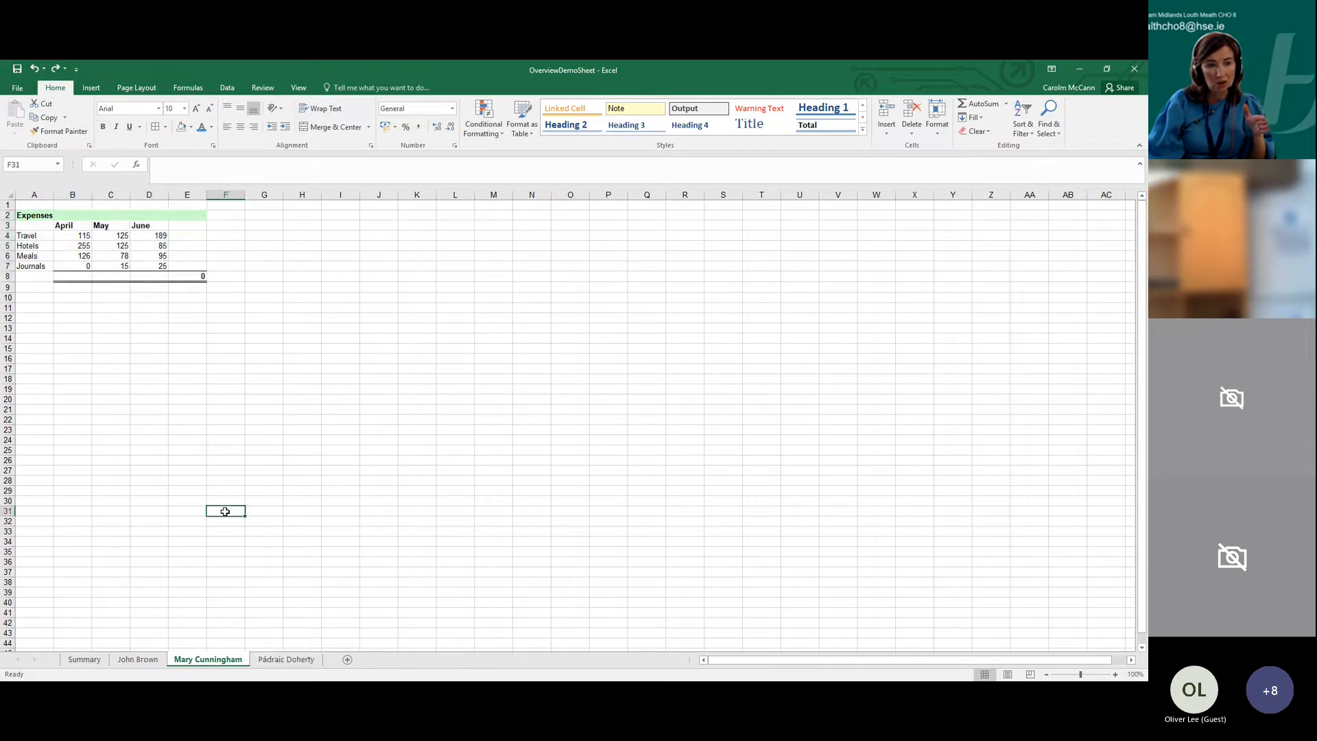
click(32, 217)
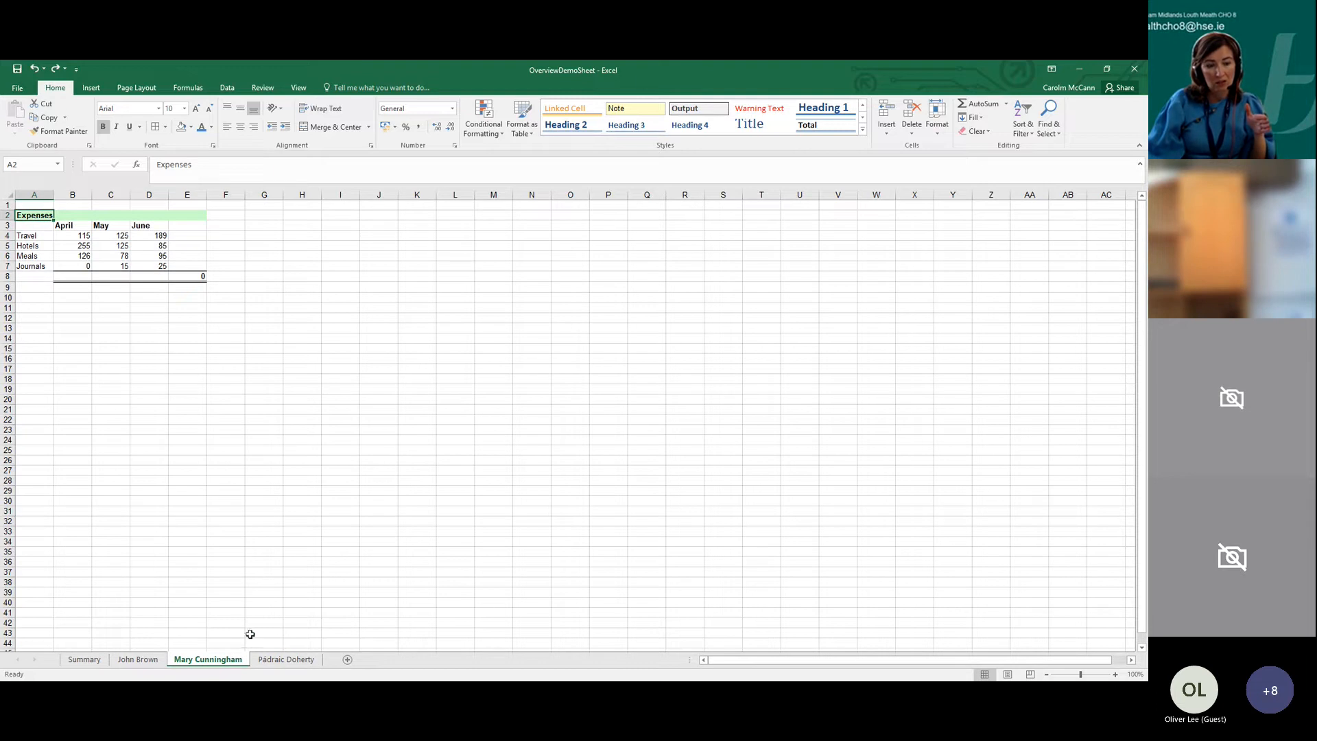
Highlight the expenses table A2:E8 on the third individual's sheet and return to the second individual's sheet
click(262, 660)
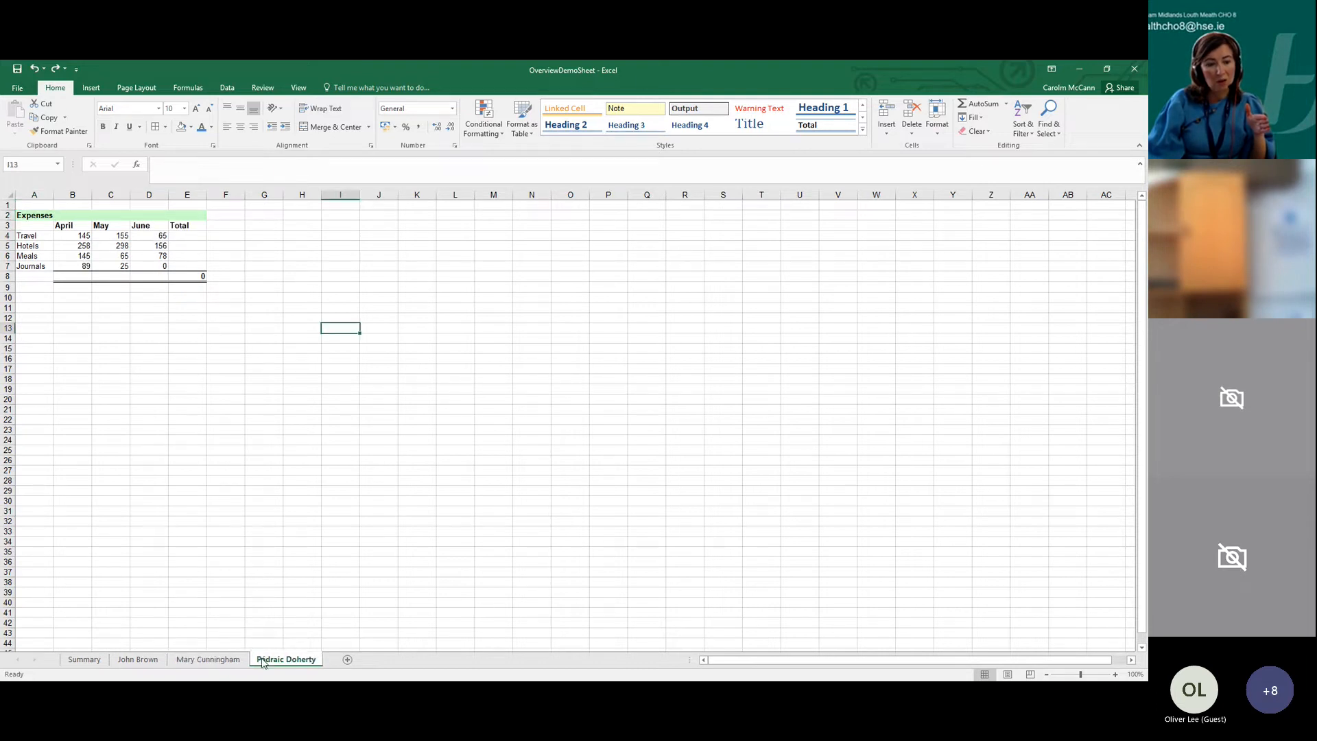
click(25, 215)
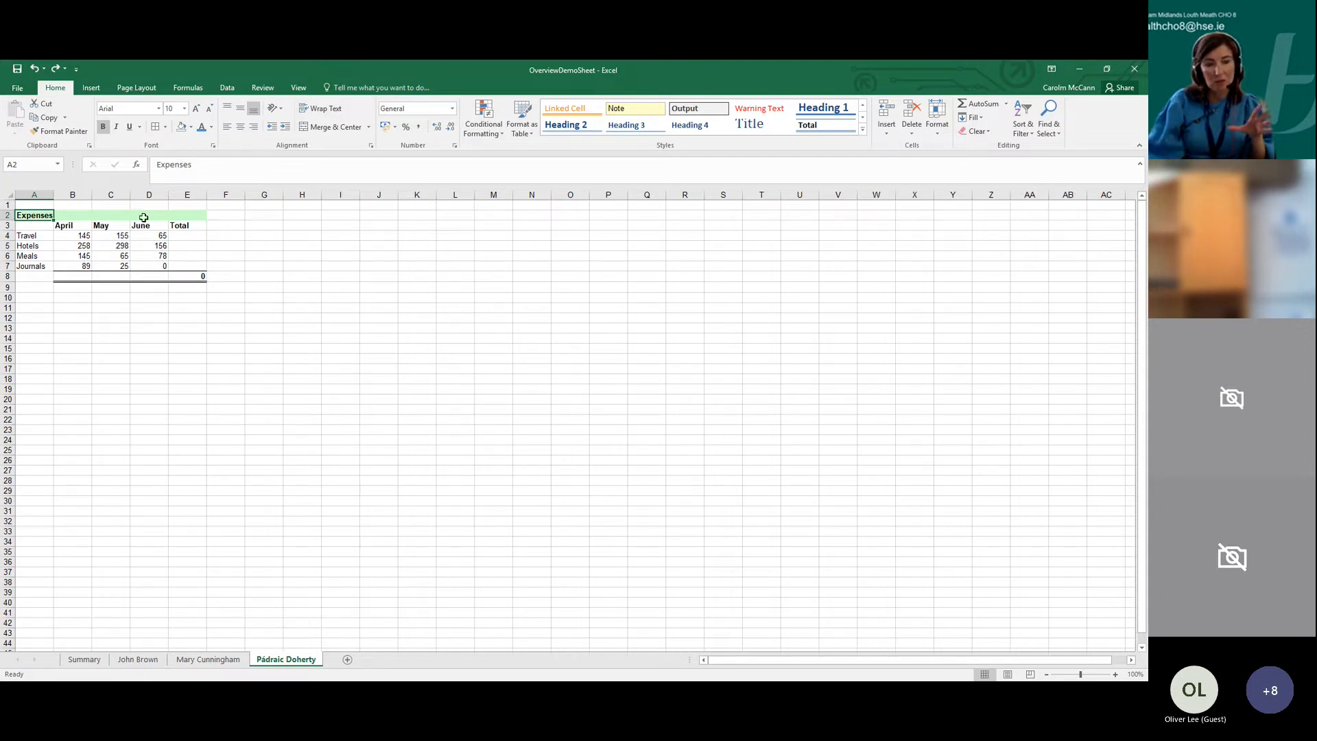
drag(40, 215, 196, 274)
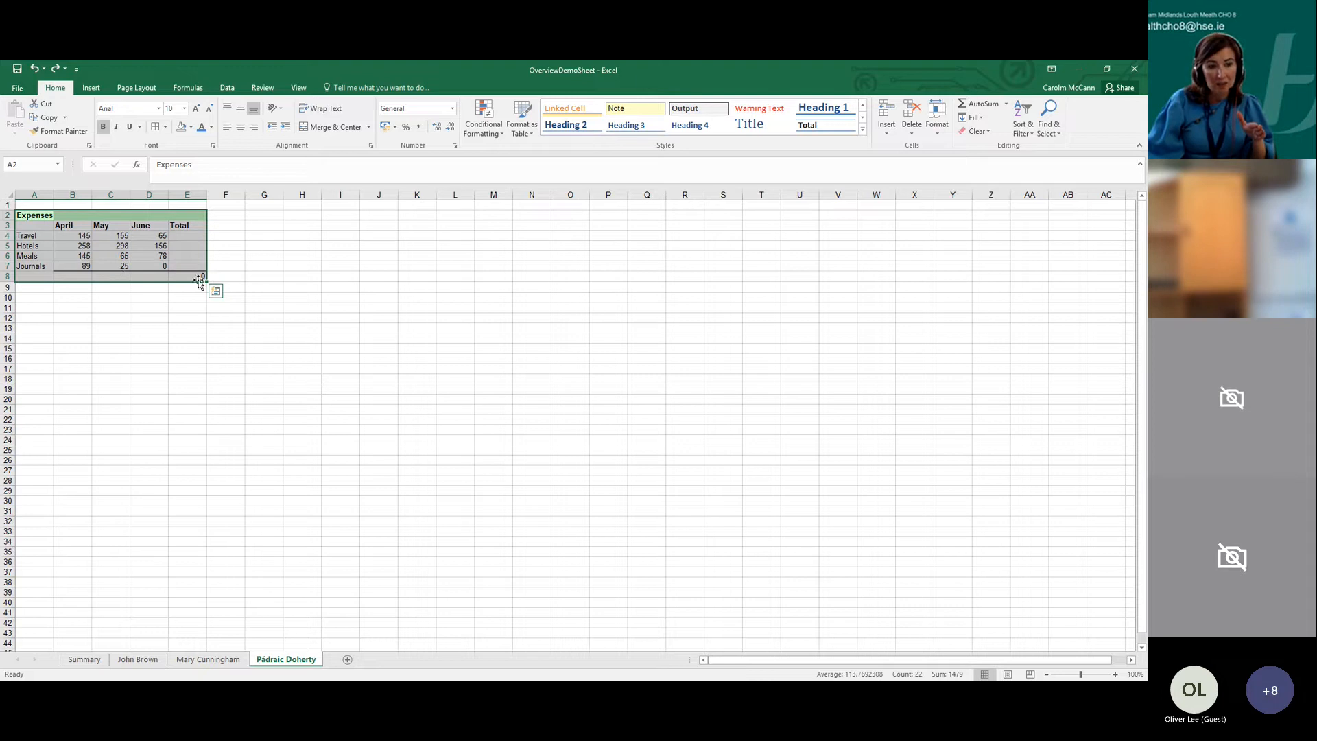
click(221, 660)
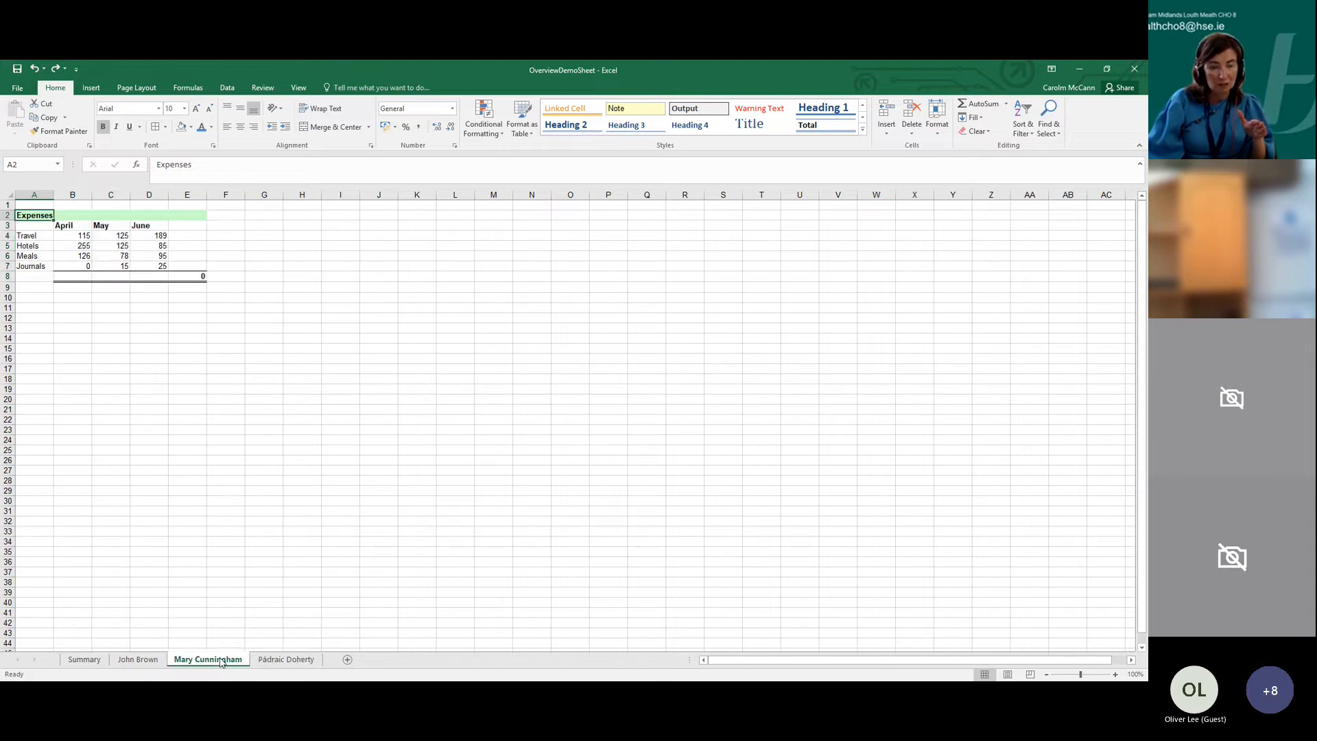
Review the individual expenses sheets and select the April travel cell B4 on the Summary sheet
click(96, 297)
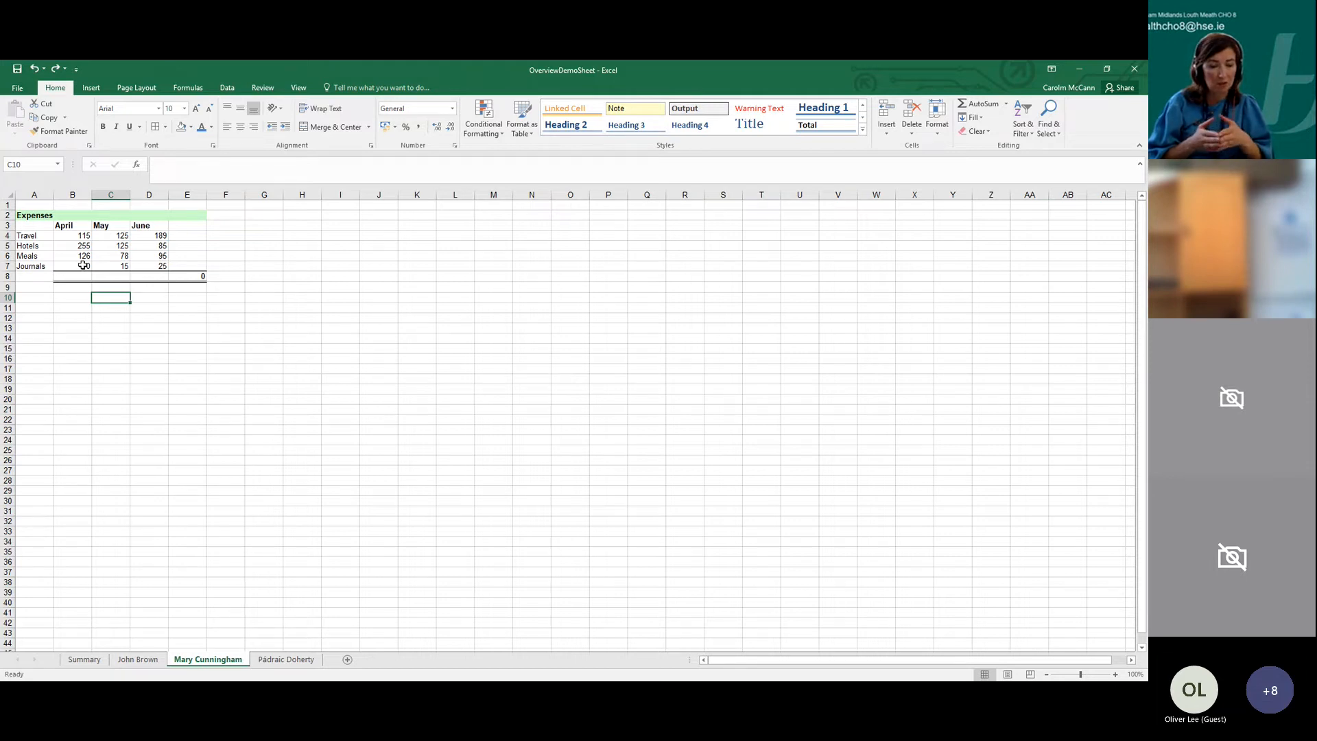
click(66, 329)
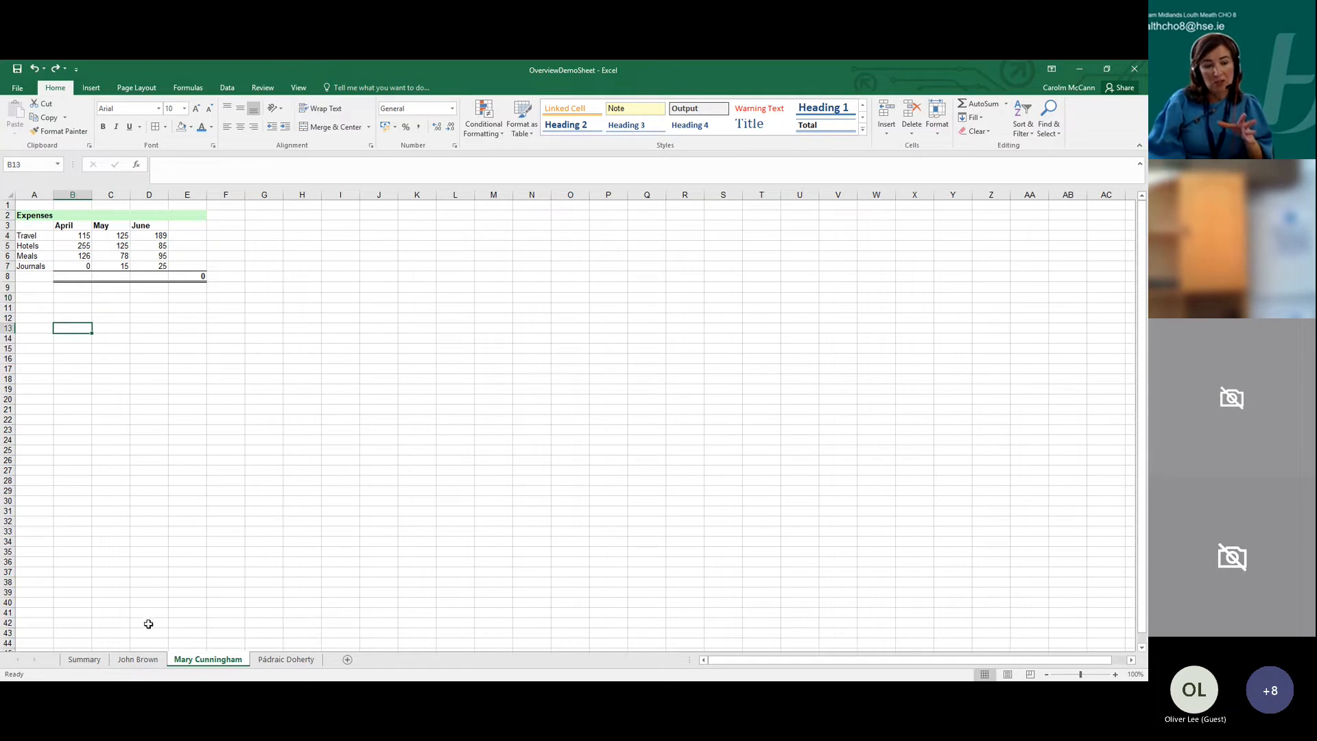
click(149, 663)
click(201, 663)
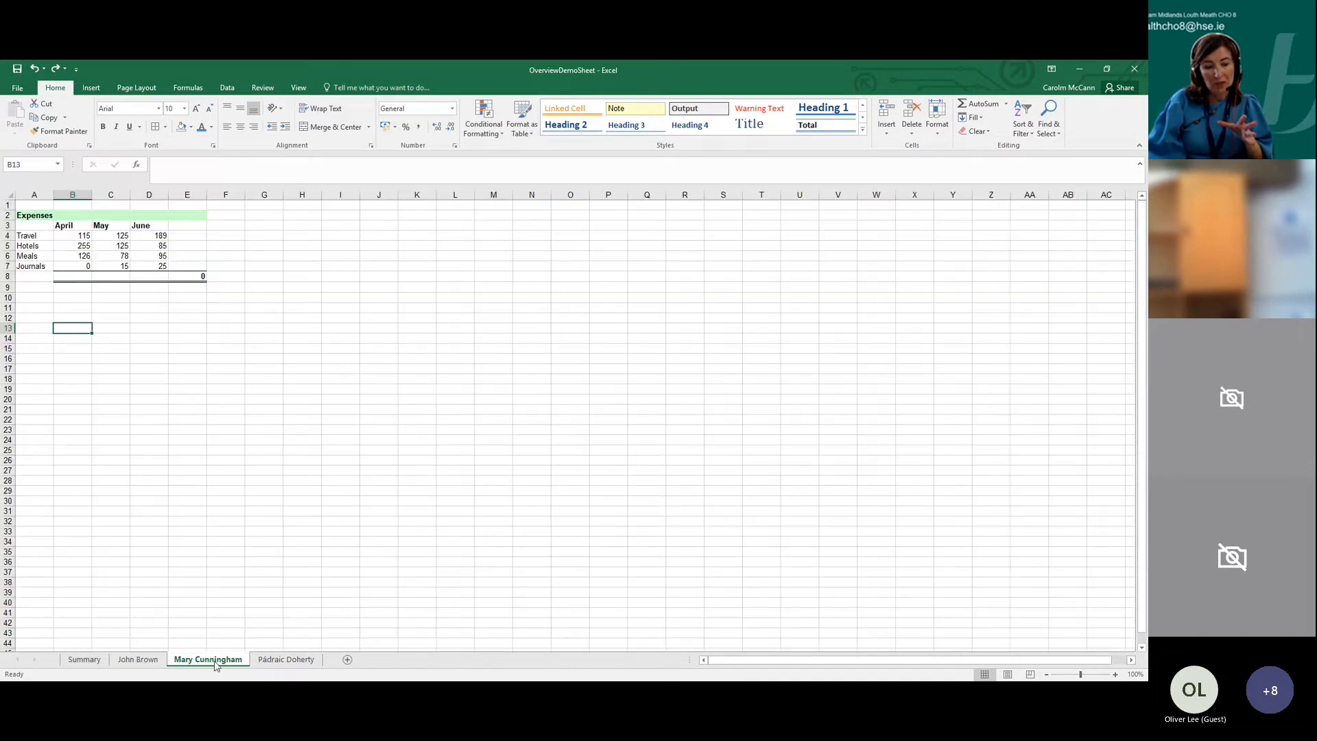
click(273, 663)
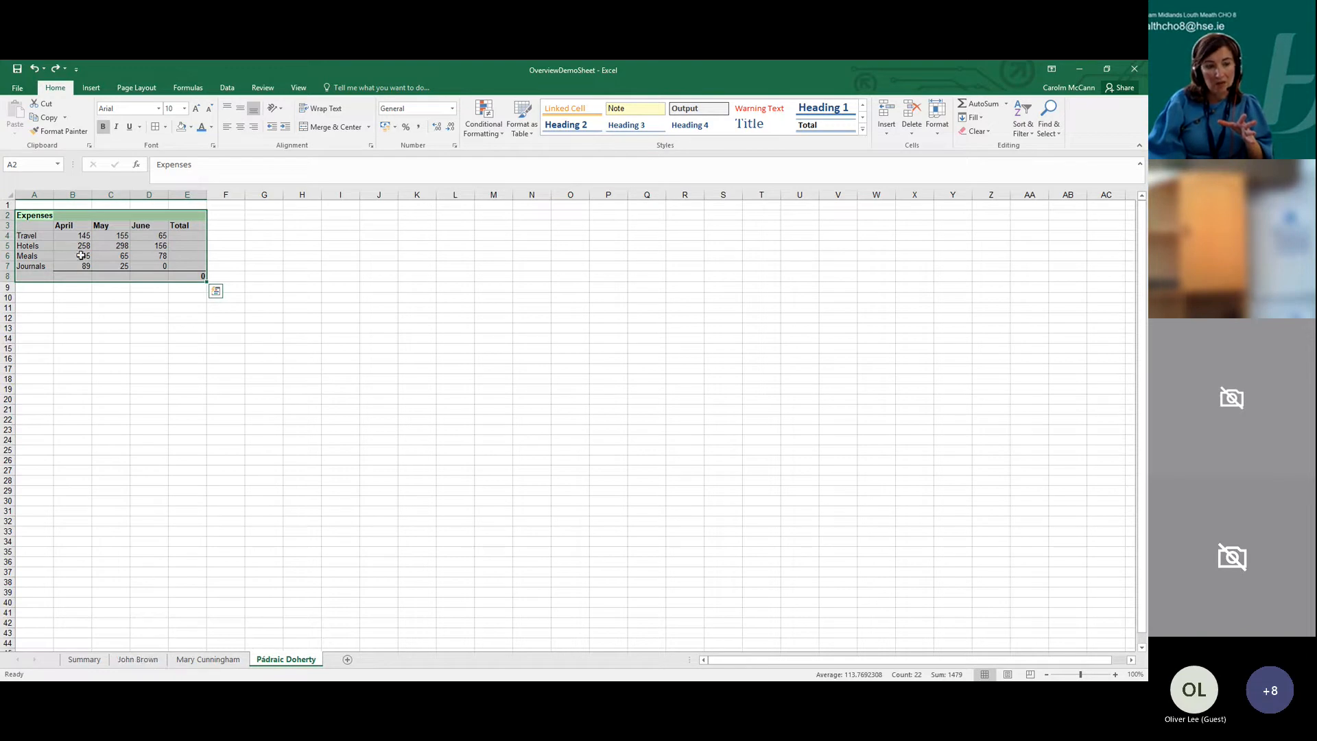
click(81, 661)
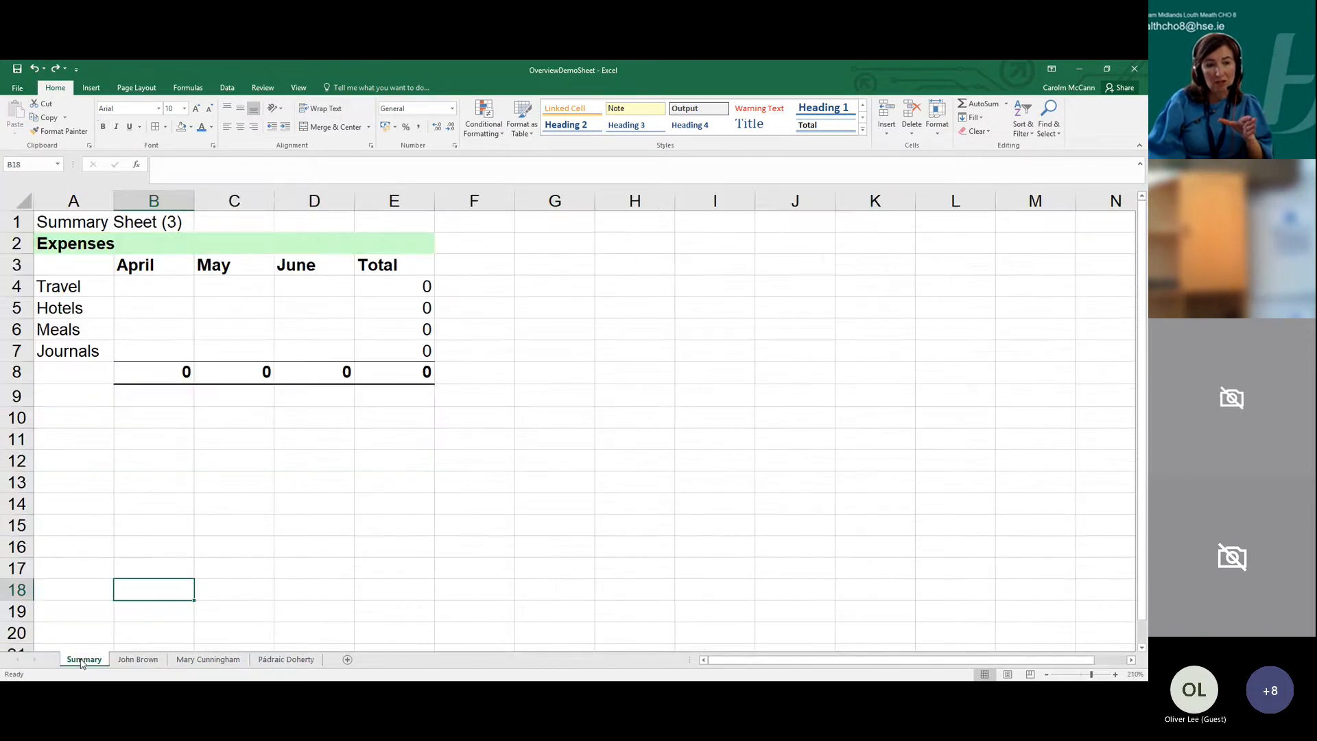
click(137, 285)
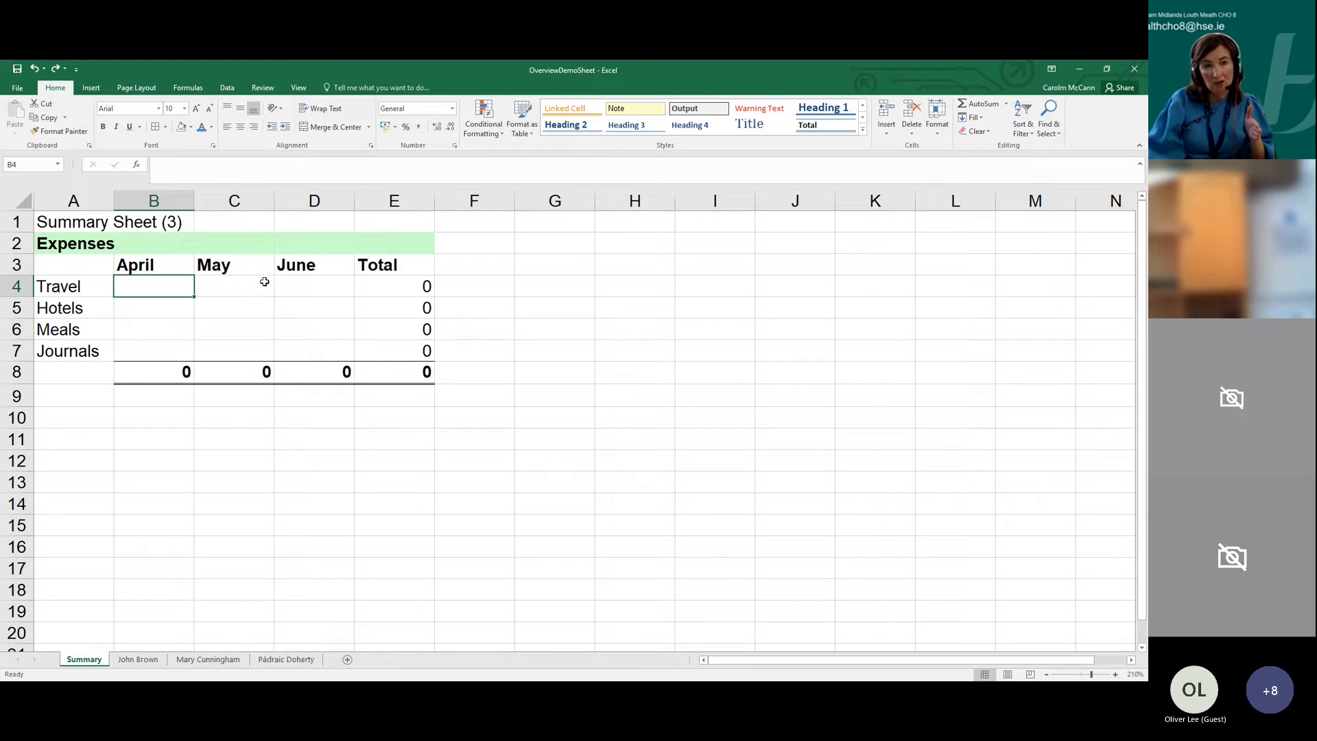
Look through the three individual sheets and the Summary sheet to examine how the workbook's sheets are ordered
click(155, 661)
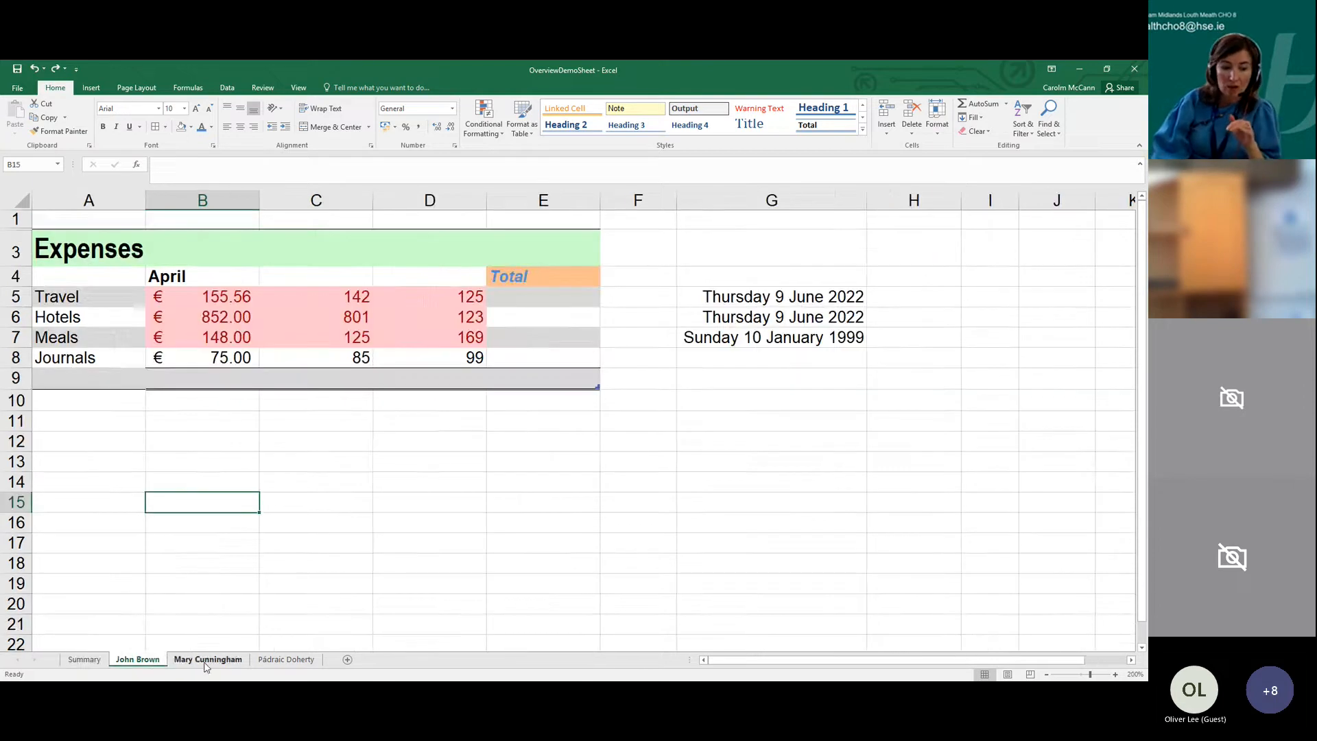
click(208, 660)
click(286, 660)
click(208, 661)
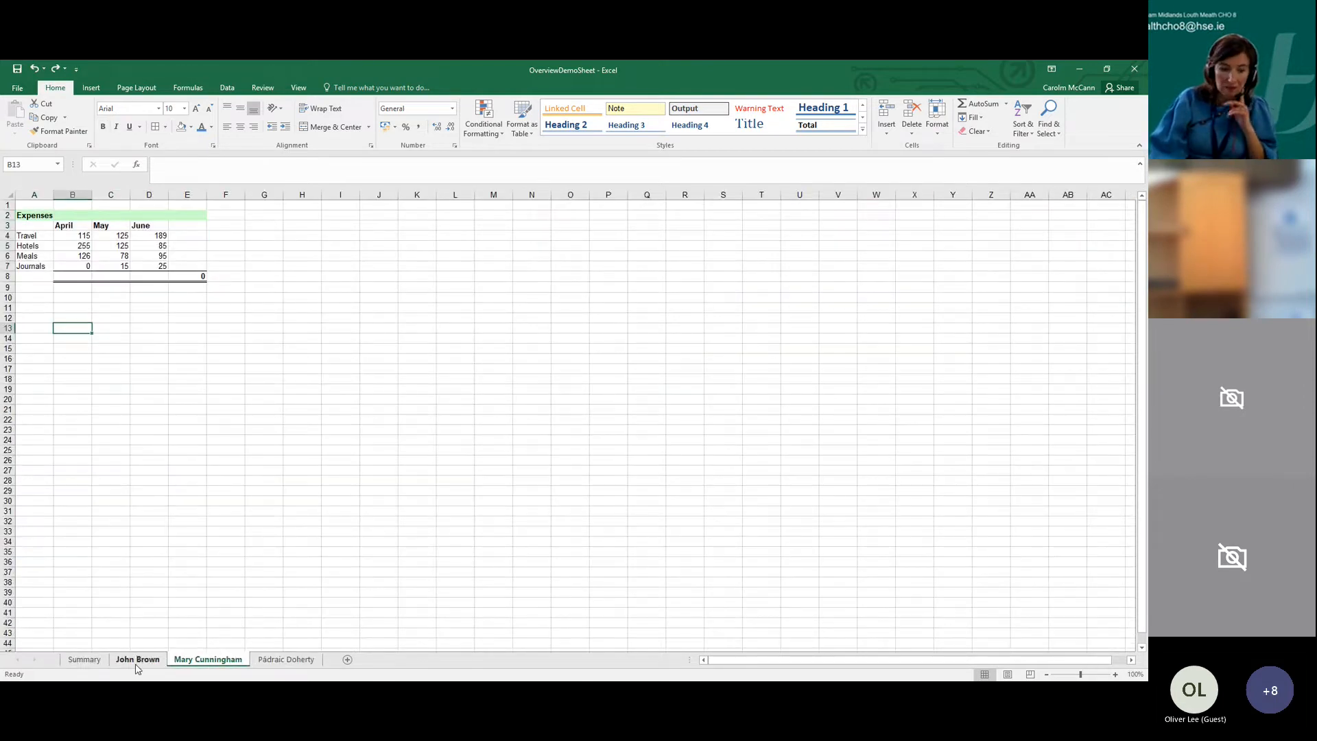
click(137, 660)
click(101, 660)
click(151, 625)
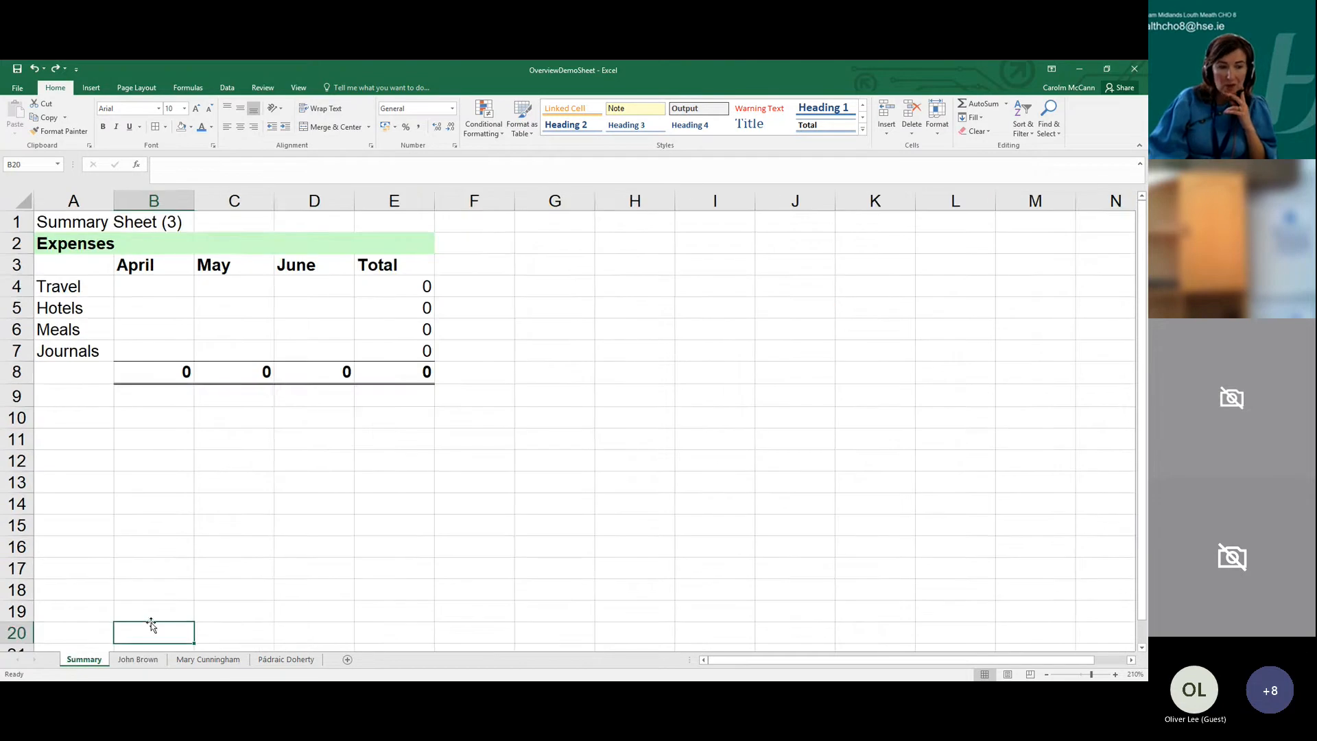
click(144, 660)
key(ctrl+Page_Down)
key(ctrl+Page_Down)
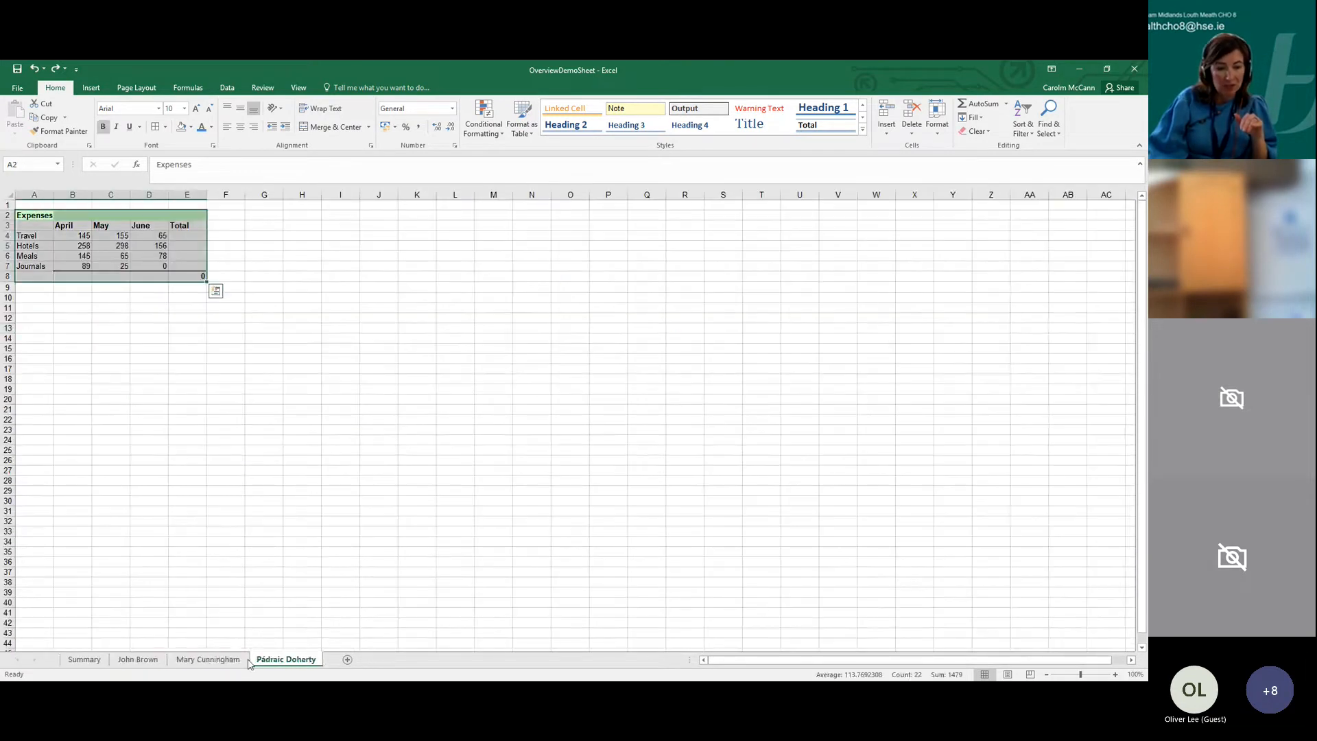
click(149, 663)
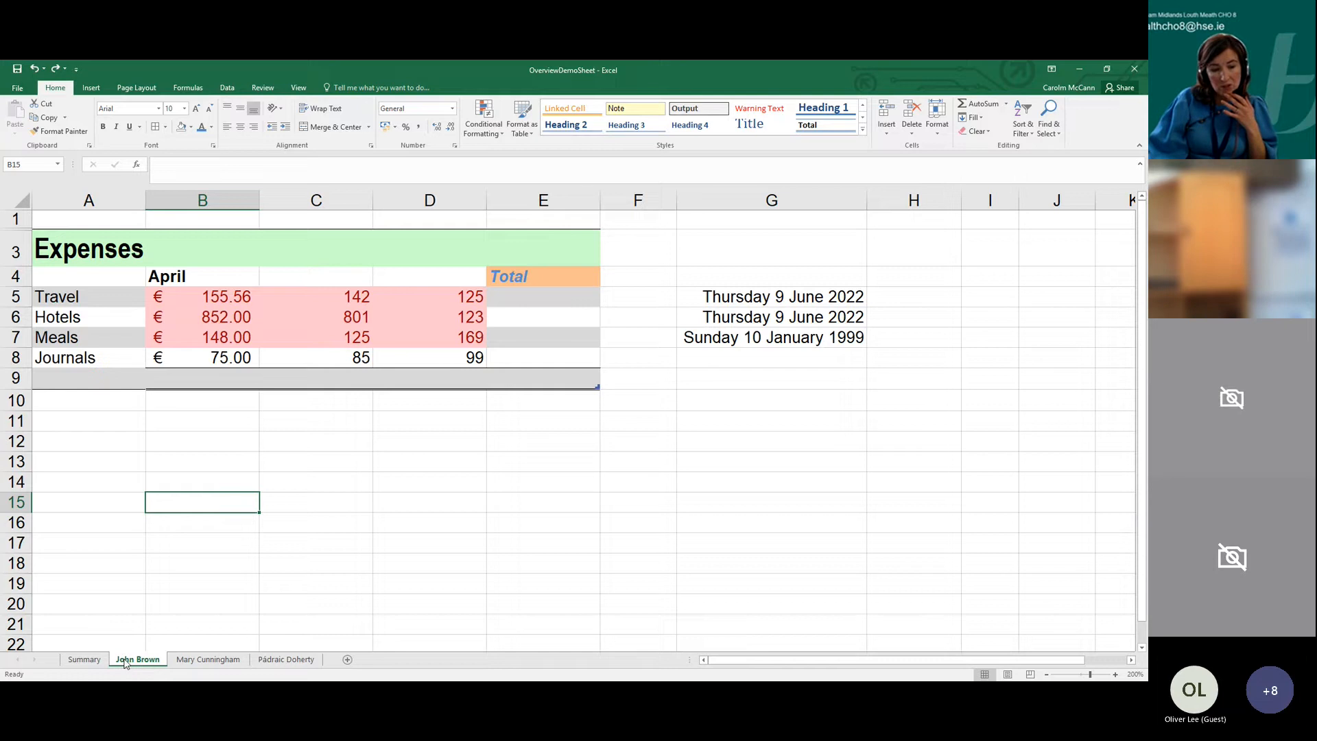
Move the first individual's sheet to the end of the workbook, and reposition it between the other two individual sheets
click(150, 608)
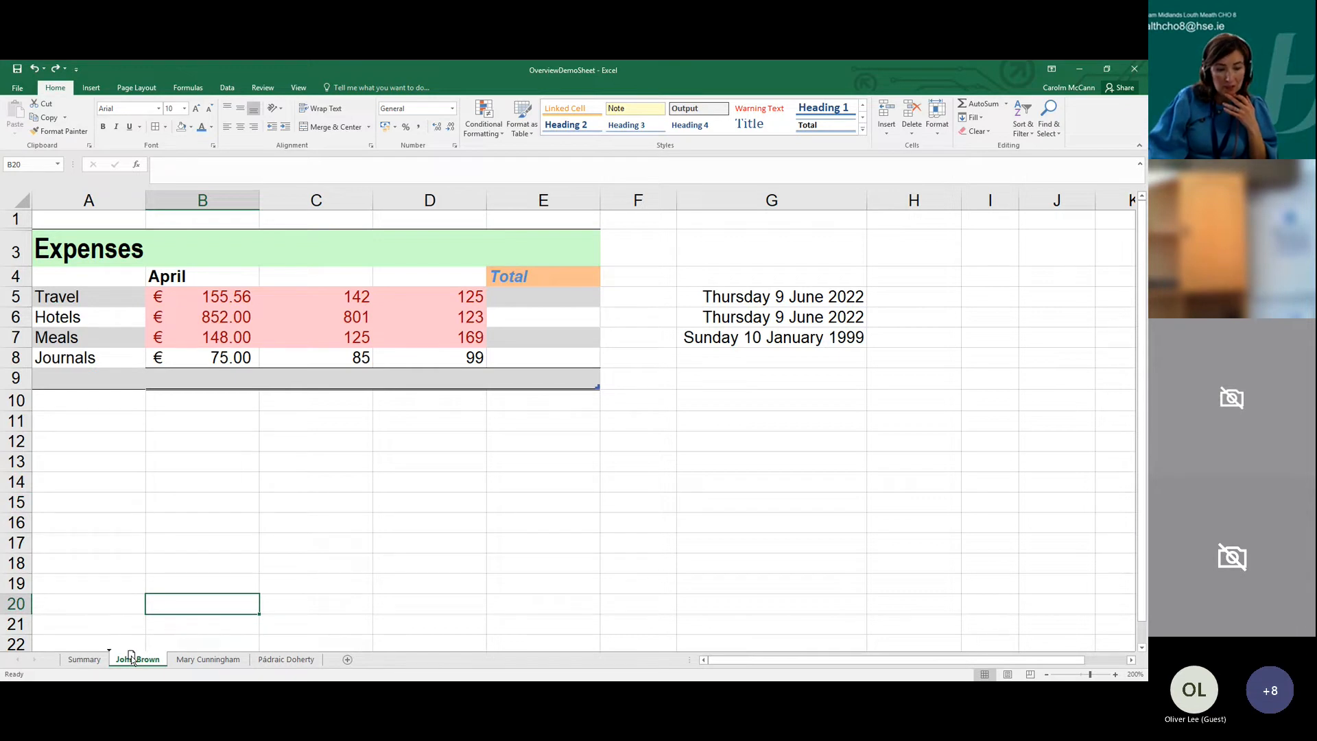
mouse_move(177, 660)
mouse_down()
mouse_move(289, 660)
mouse_move(194, 659)
mouse_up()
click(179, 660)
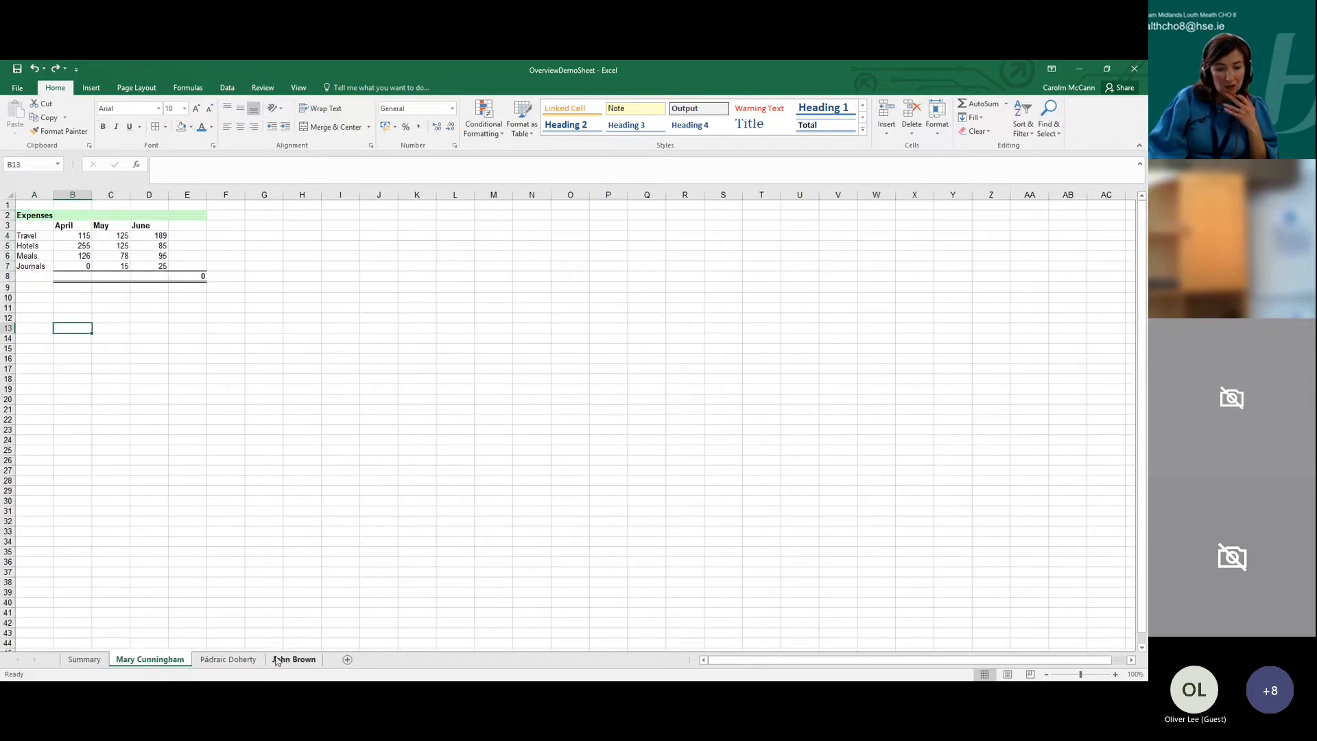
drag(277, 661, 252, 664)
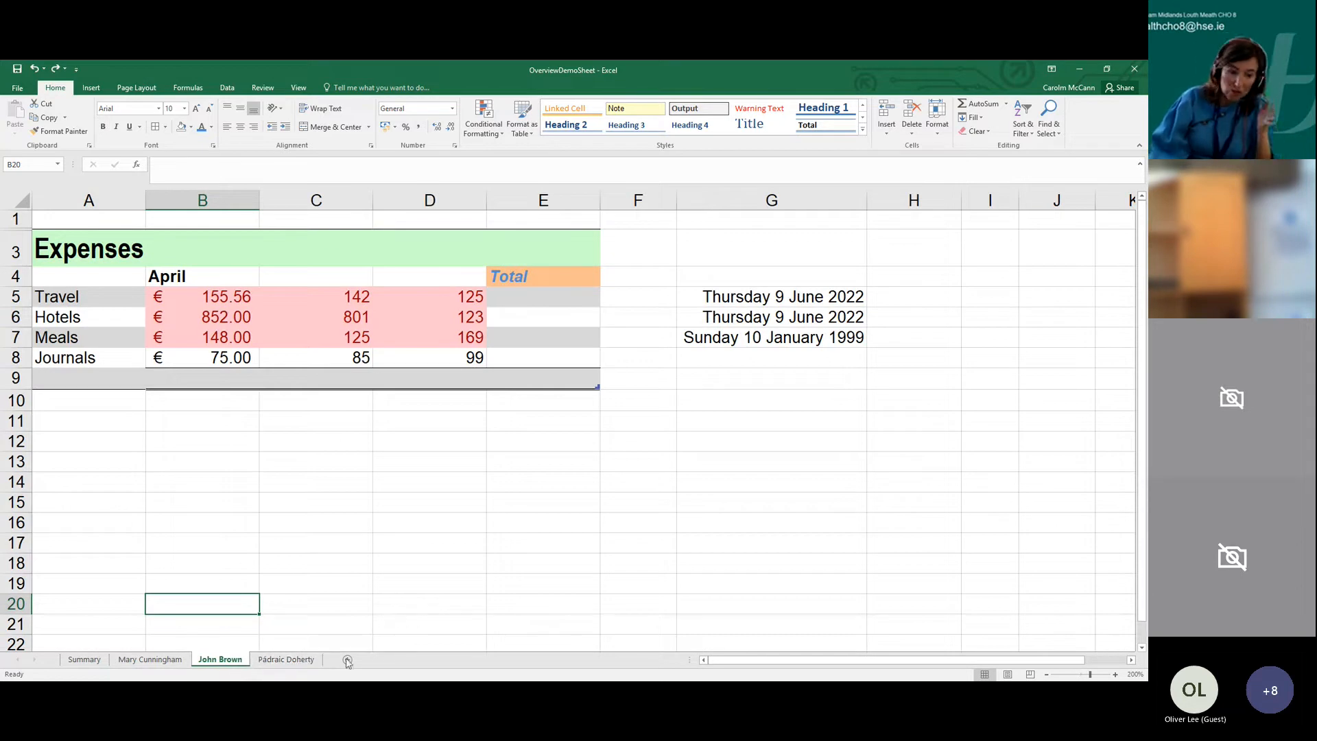
click(279, 662)
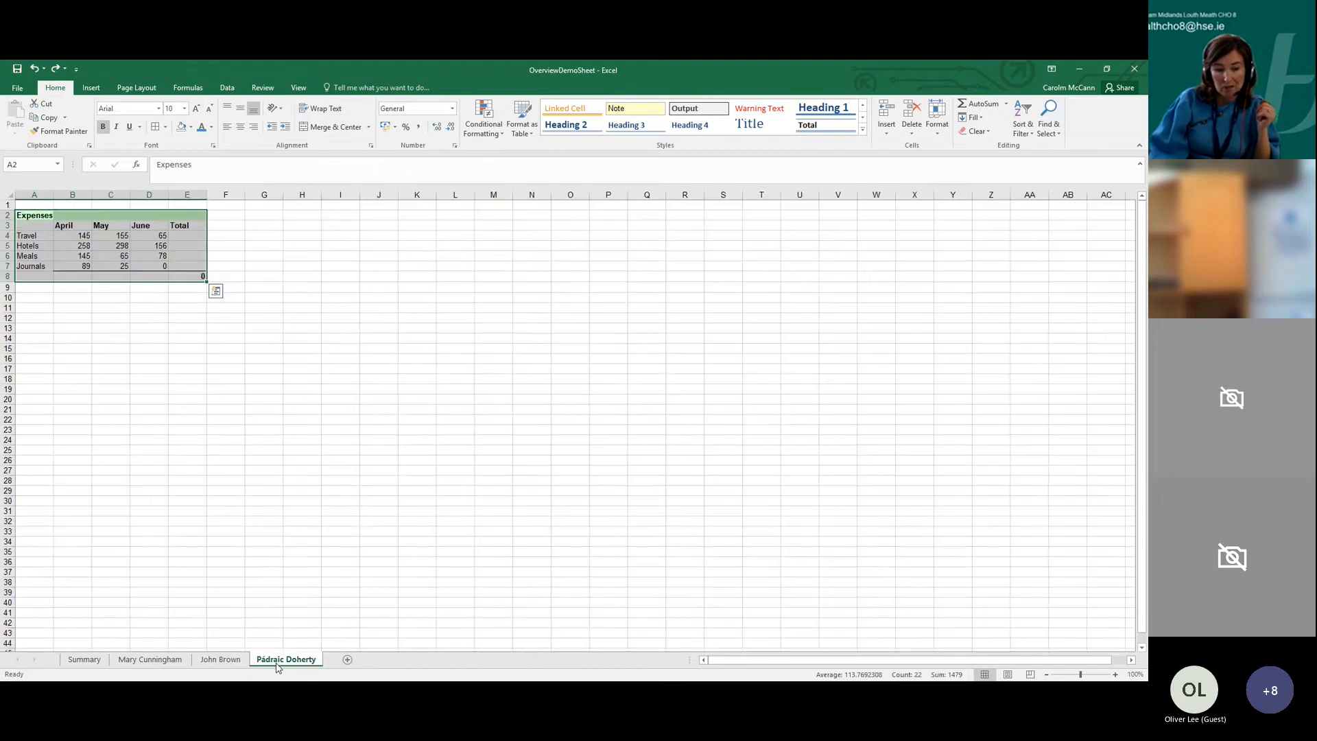
click(226, 662)
click(164, 662)
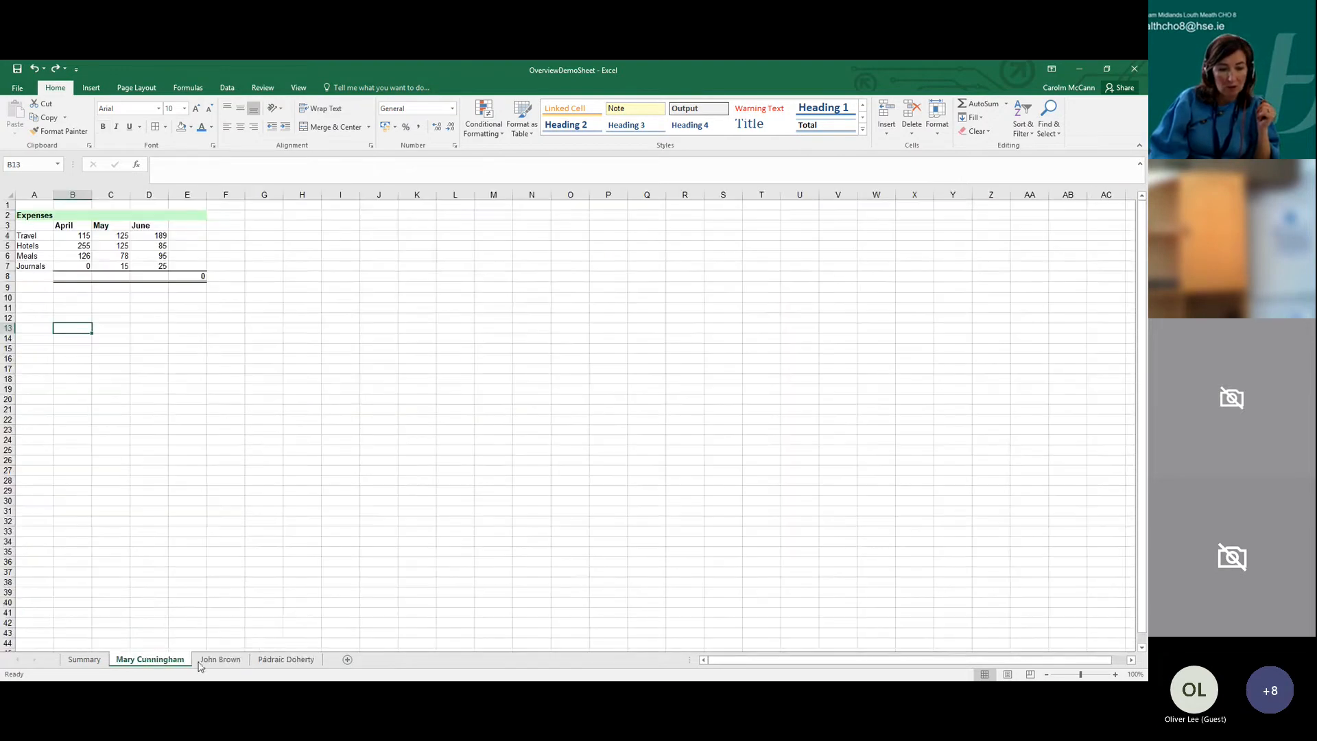
Insert a blank worksheet after the sheet that follows Summary and rename it with the new individual's full name
click(348, 660)
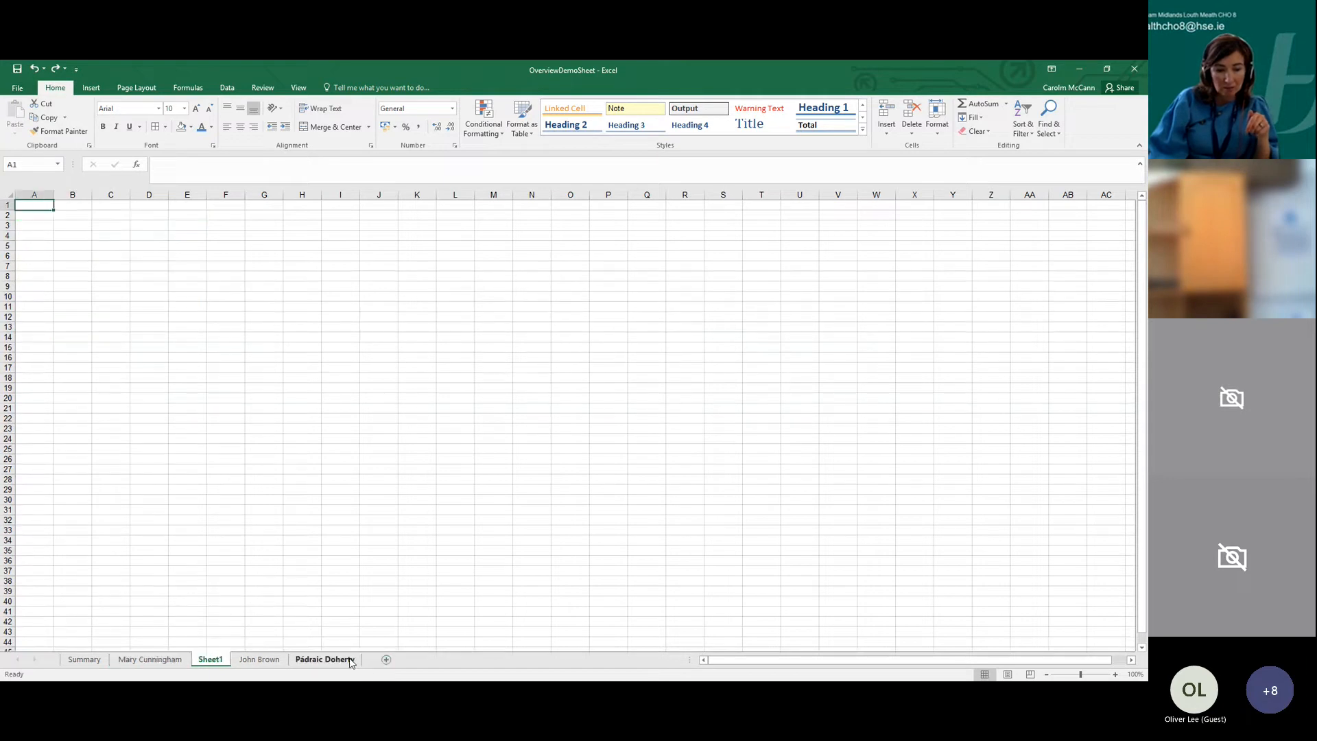
double_click(222, 661)
text(J)
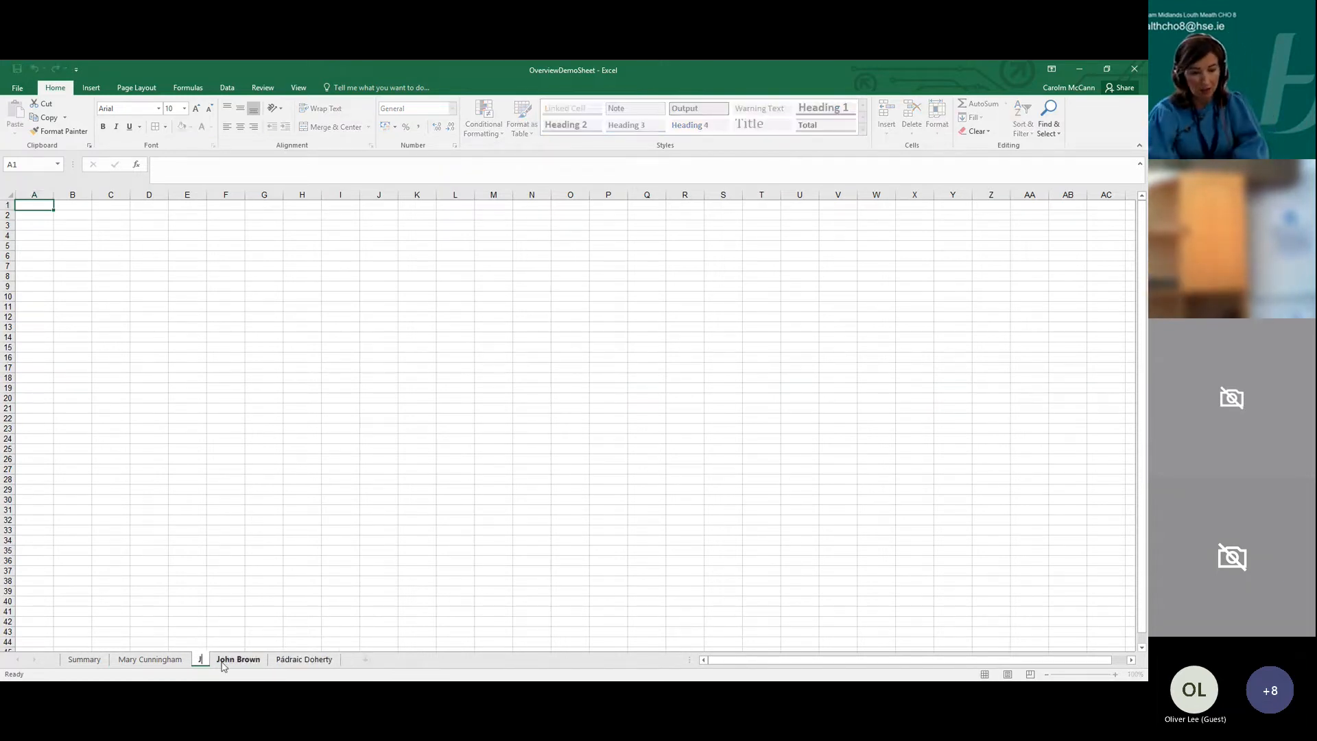
text(ack Jill)
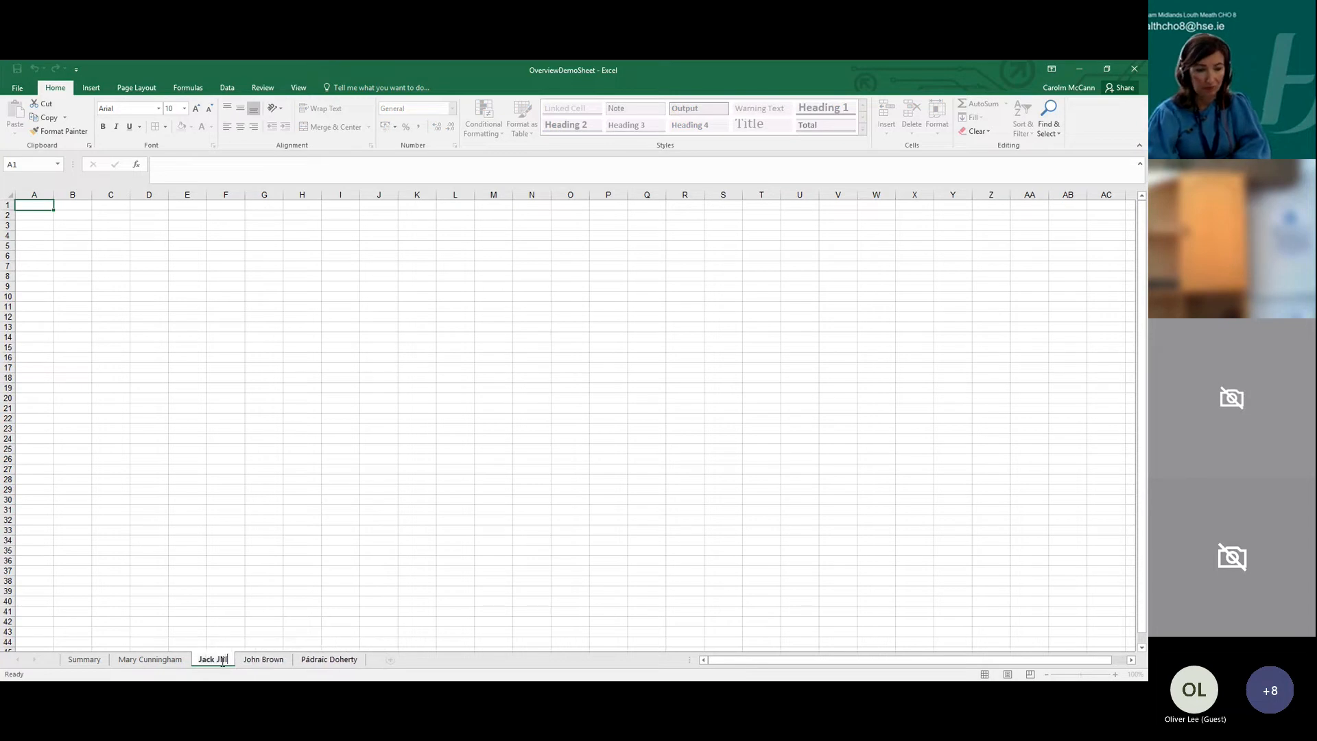
click(173, 571)
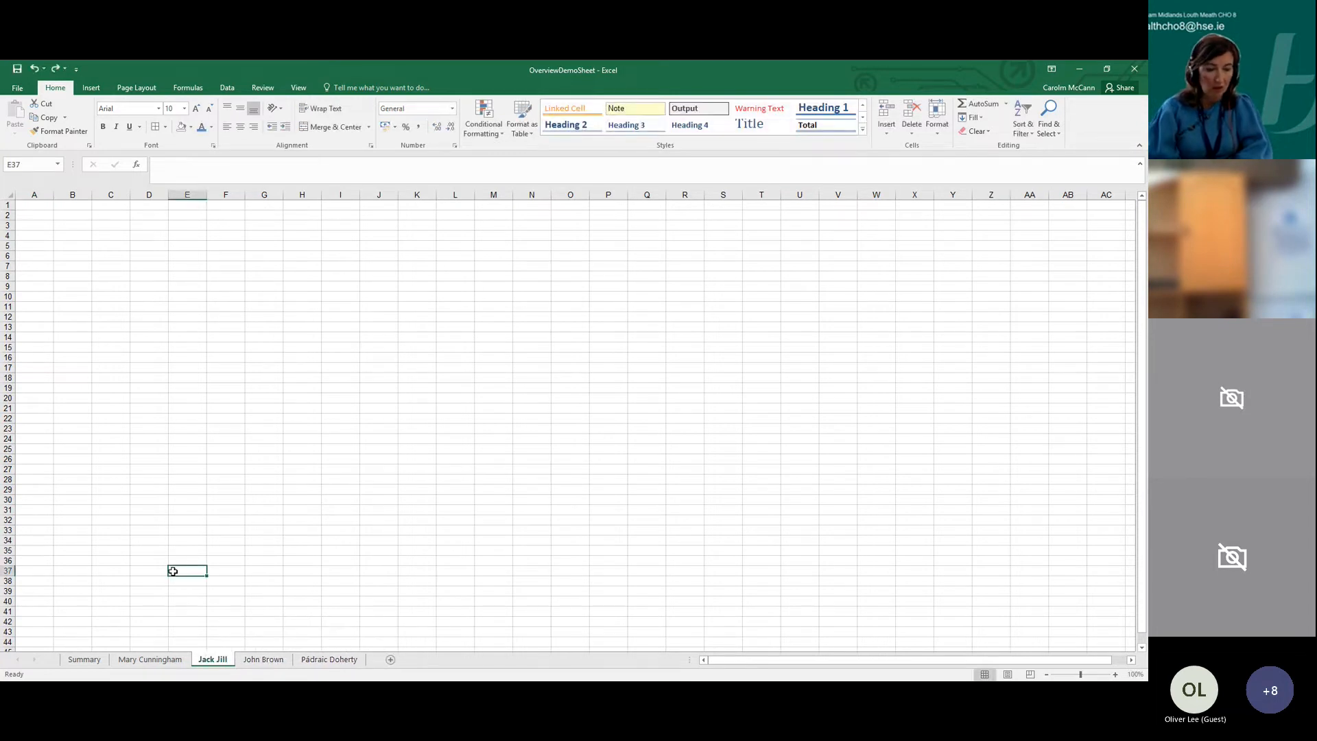
double_click(221, 661)
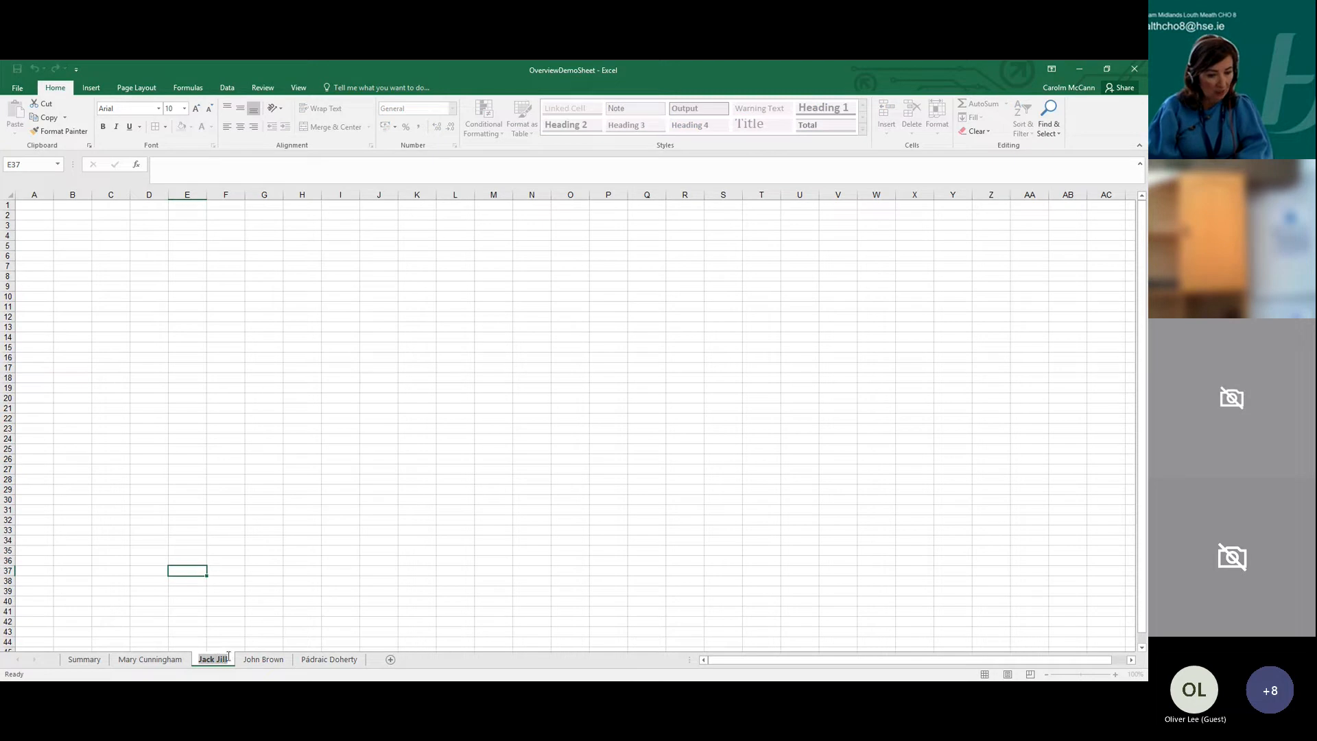
click(227, 659)
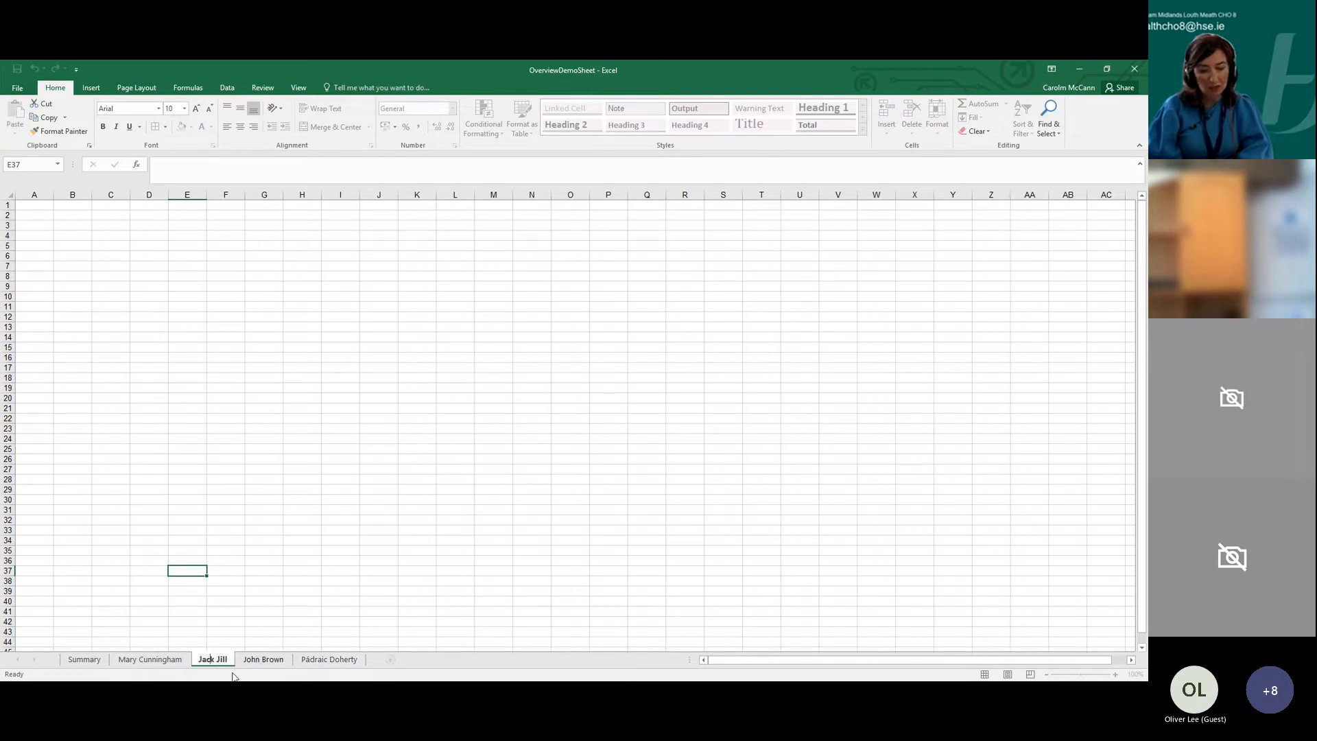
key(Return)
Move the new individual's blank sheet so it sits directly after the Summary sheet
click(263, 660)
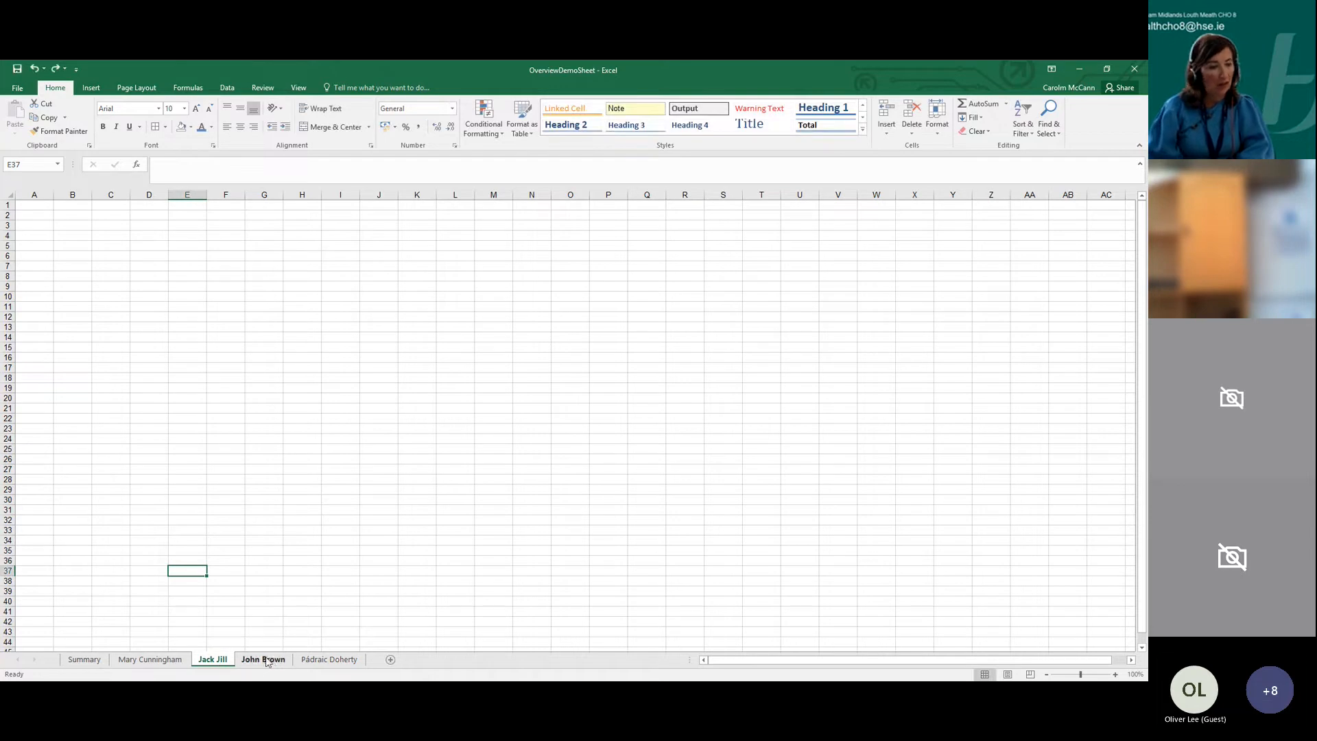
click(180, 662)
click(213, 660)
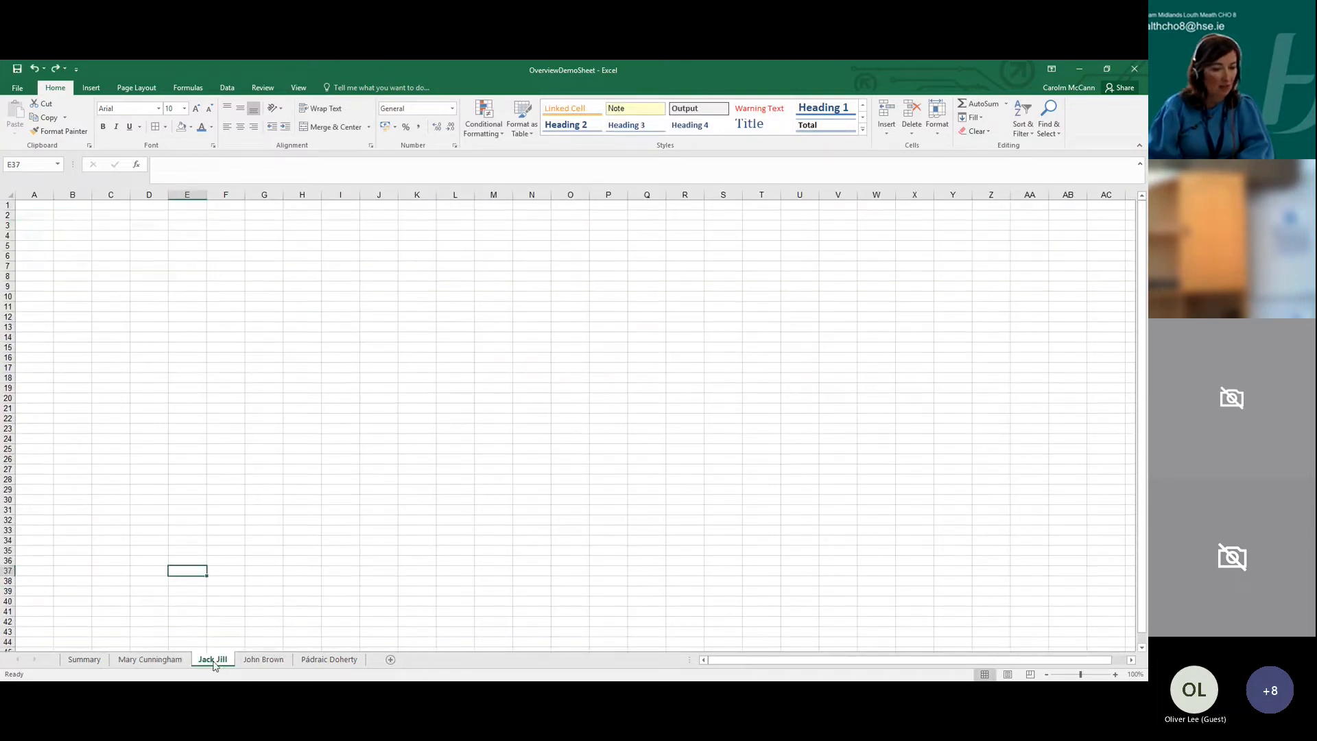
click(273, 663)
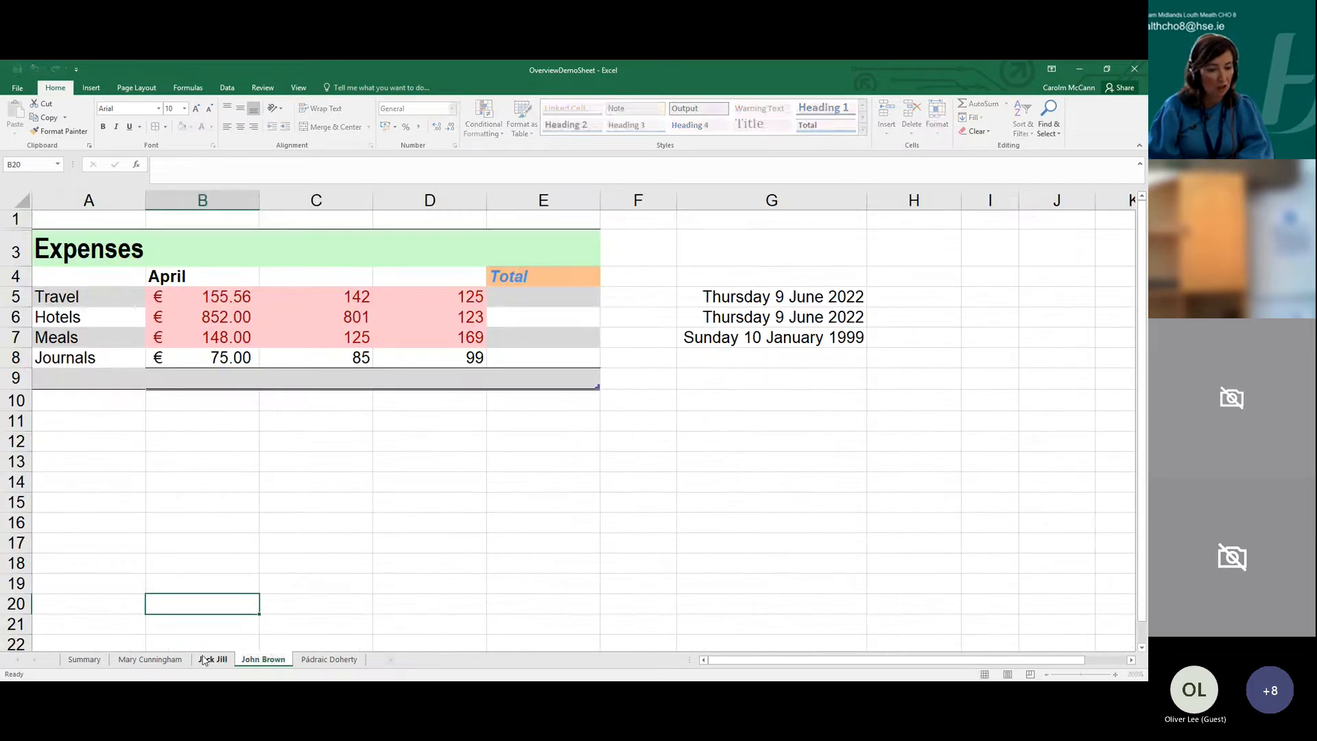
click(213, 659)
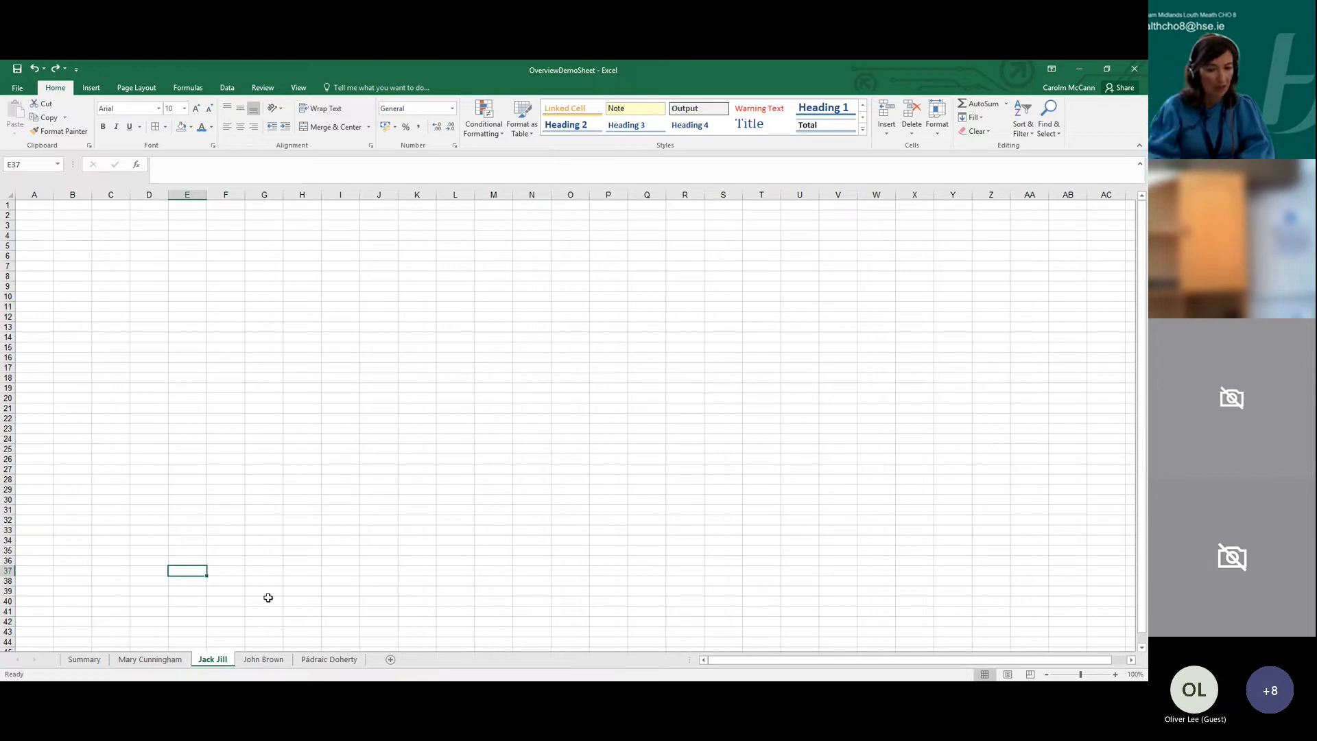
drag(193, 661, 130, 660)
click(205, 664)
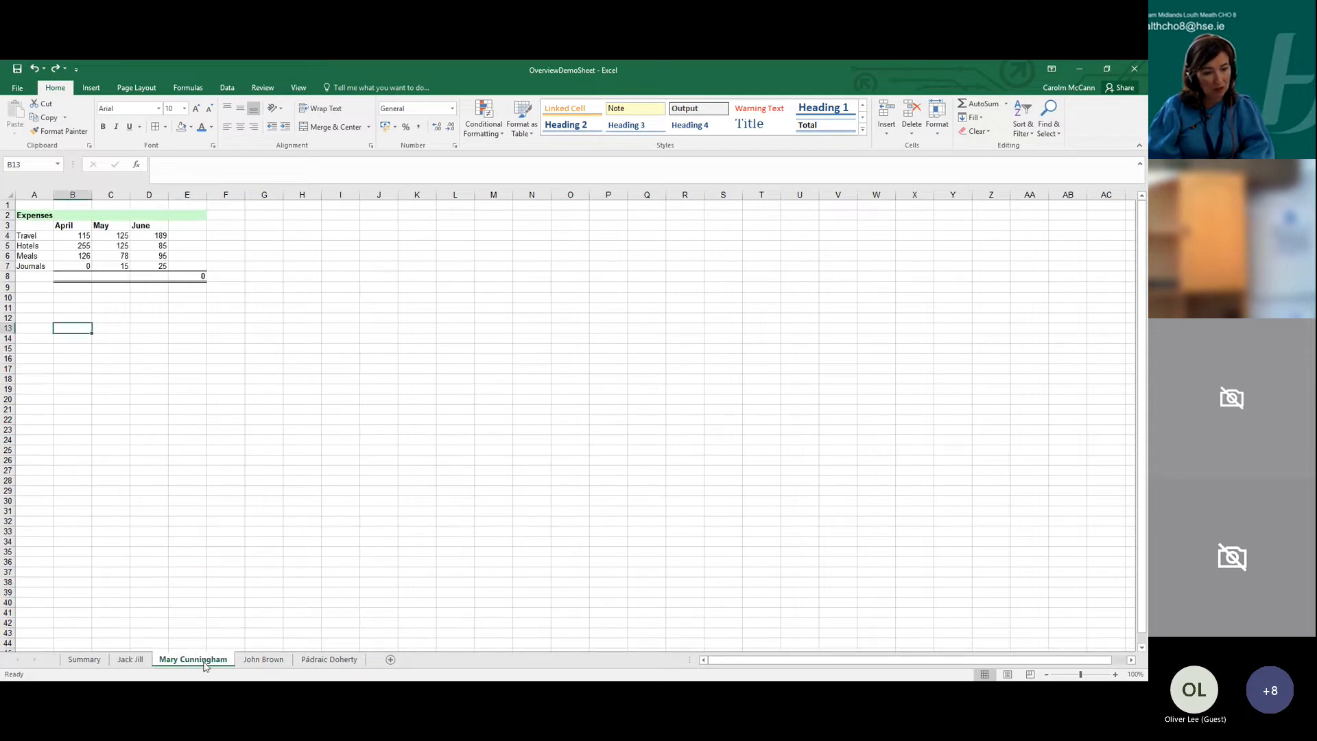
click(131, 660)
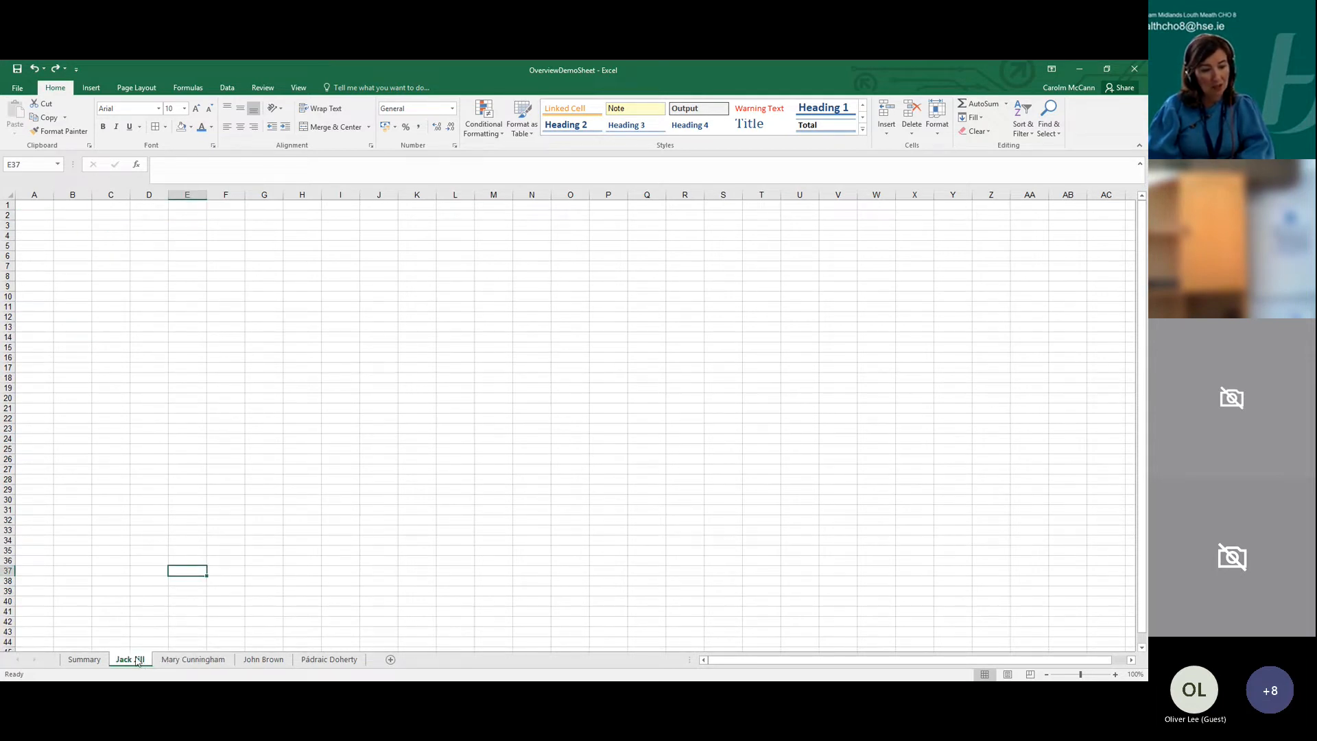
Copy the expenses table A2:E8 from the neighbouring individual's sheet and paste it at A2 on the new individual's sheet
click(184, 661)
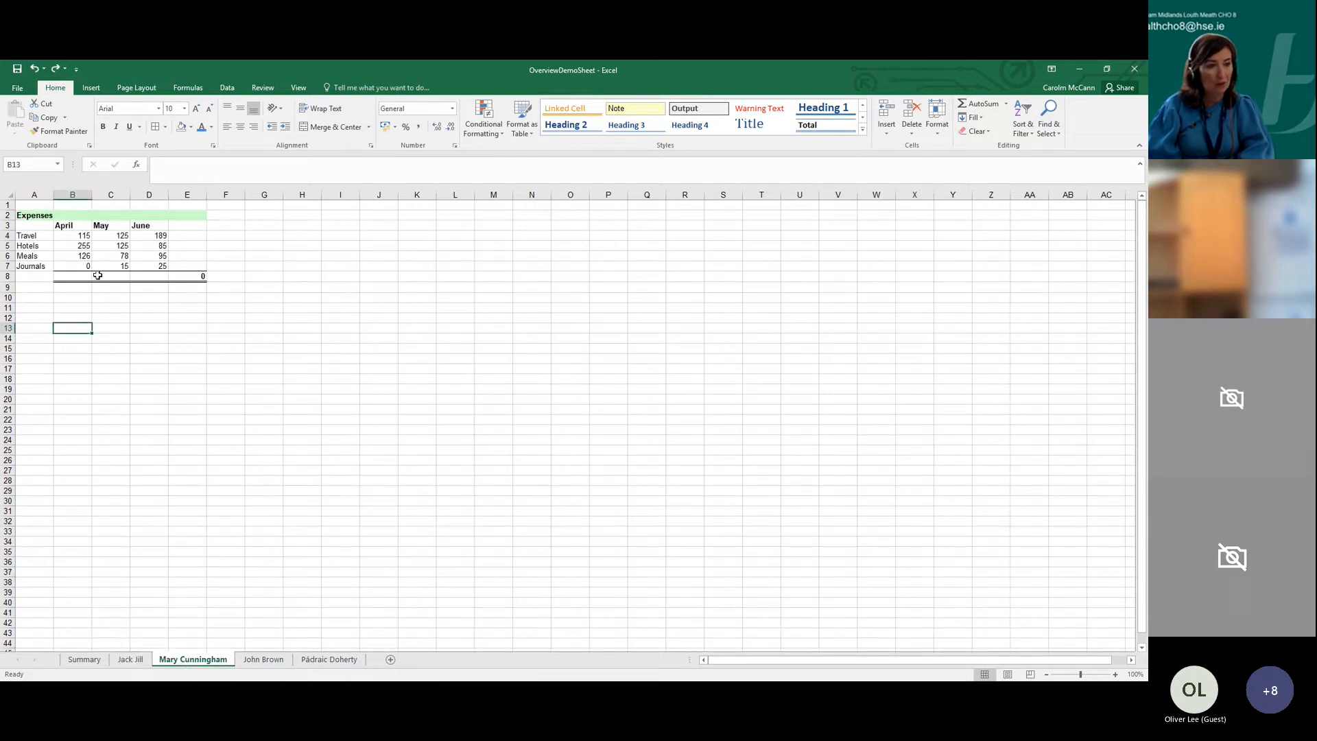
drag(36, 214, 197, 280)
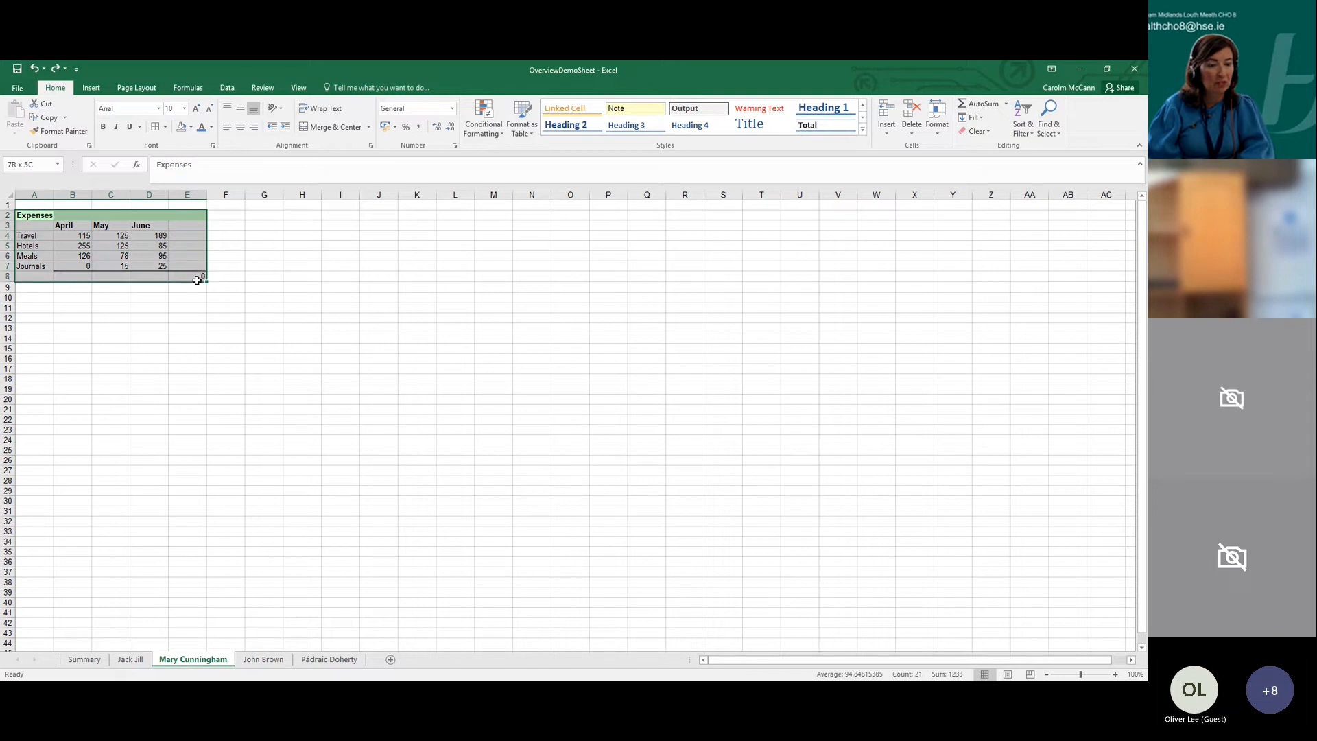
click(48, 118)
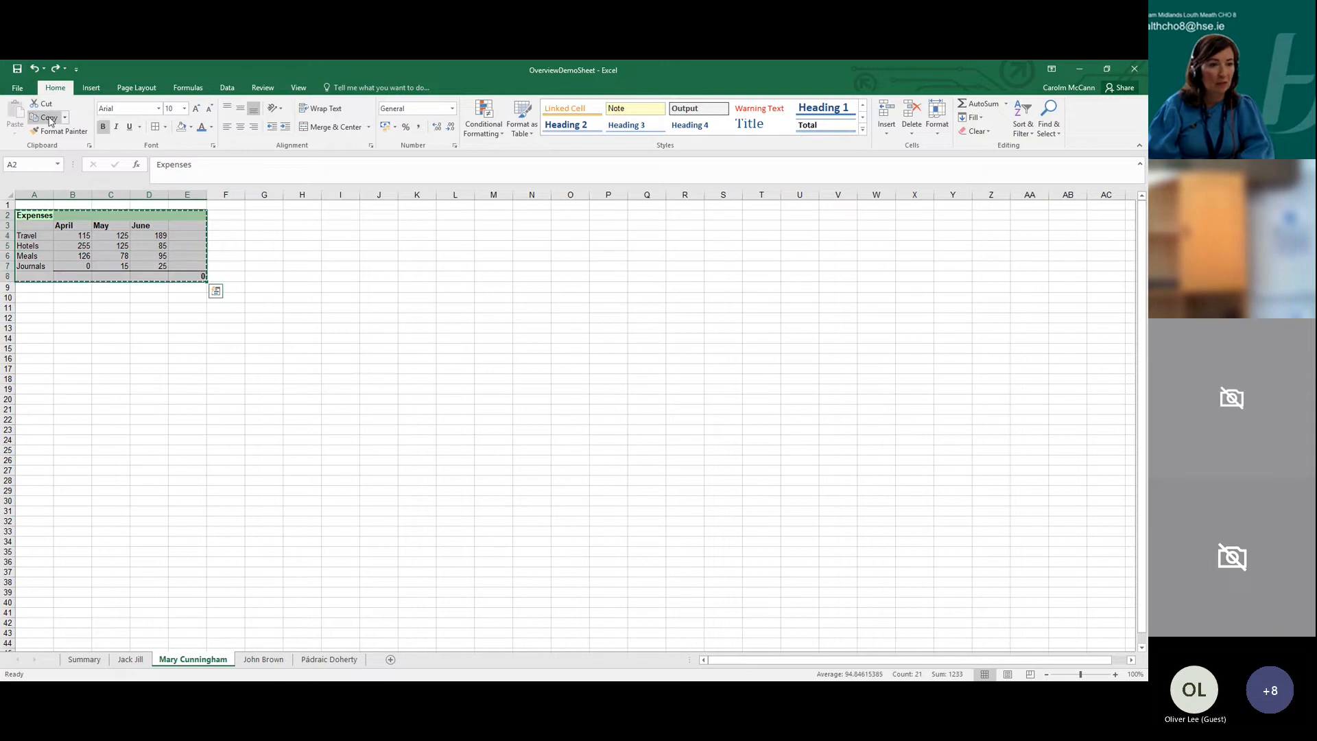
click(131, 660)
click(37, 216)
click(13, 121)
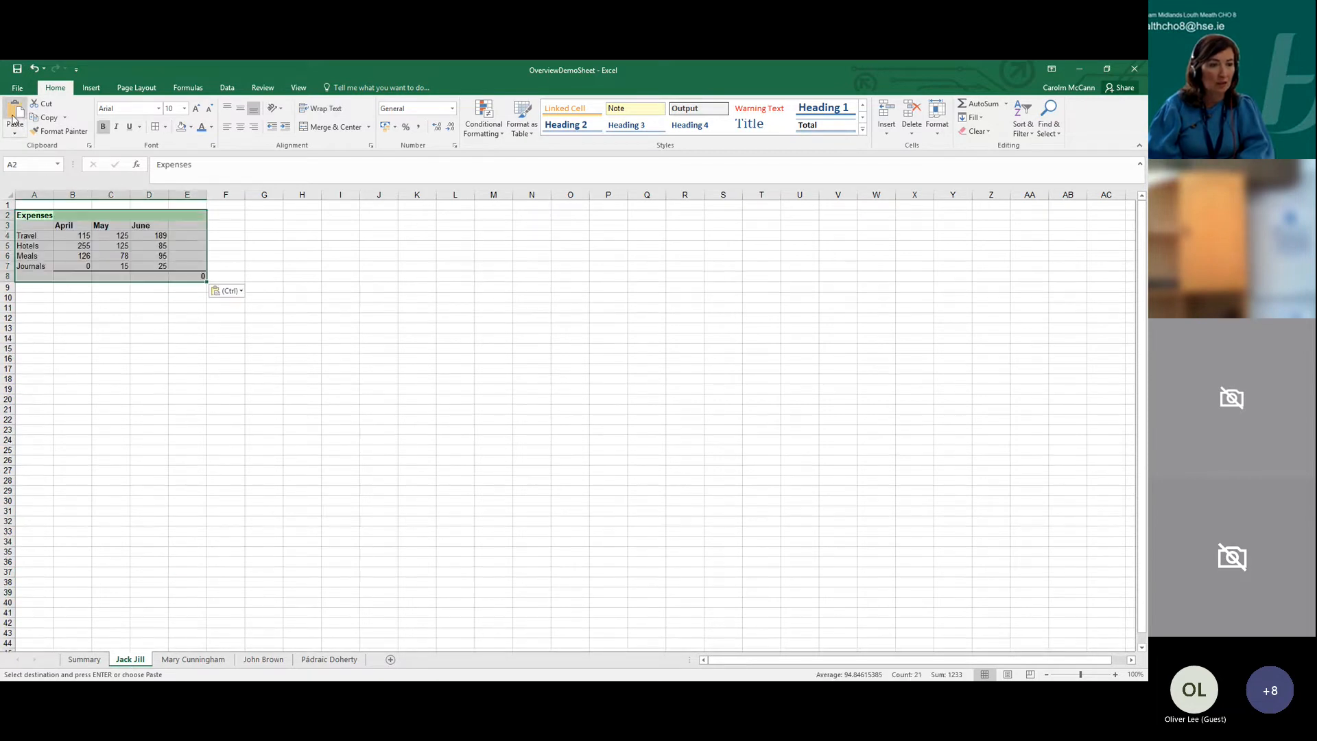
click(102, 348)
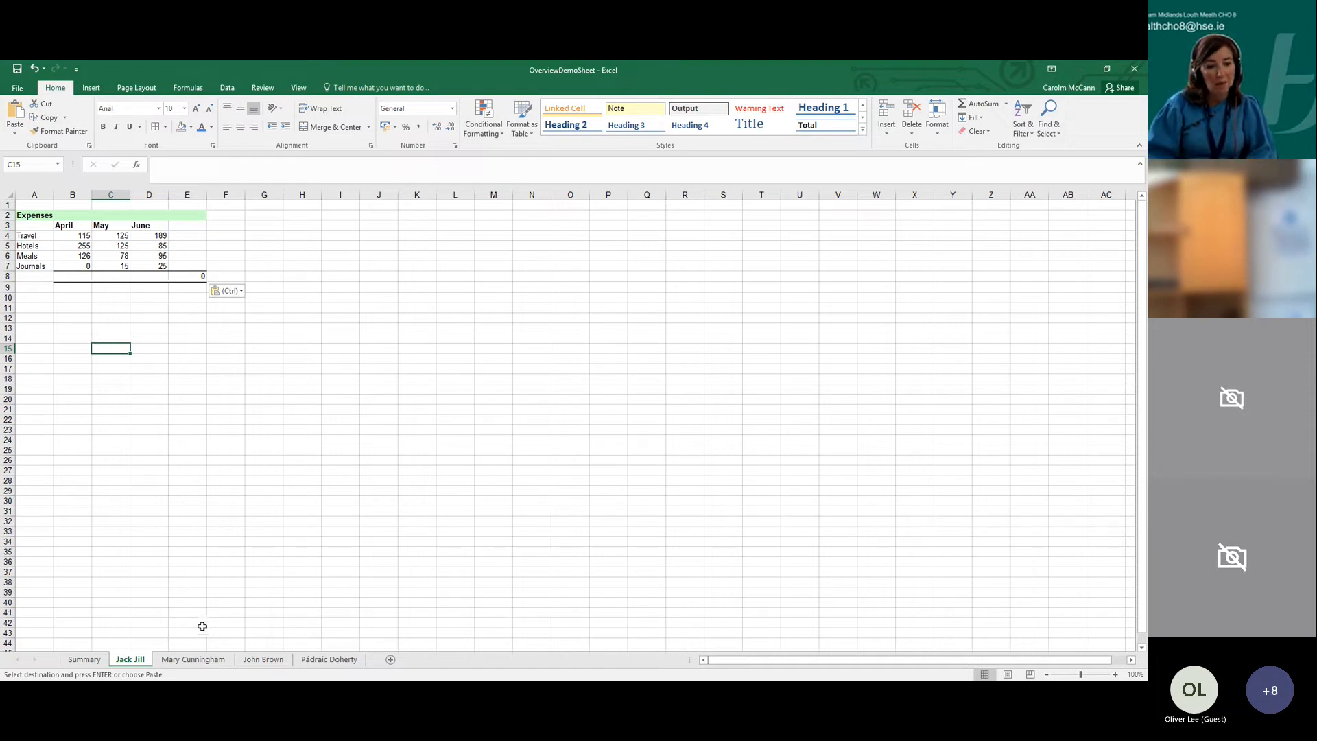
Color the tab of the sheet directly after Summary blue and the following individual's tab light red
right_click(136, 664)
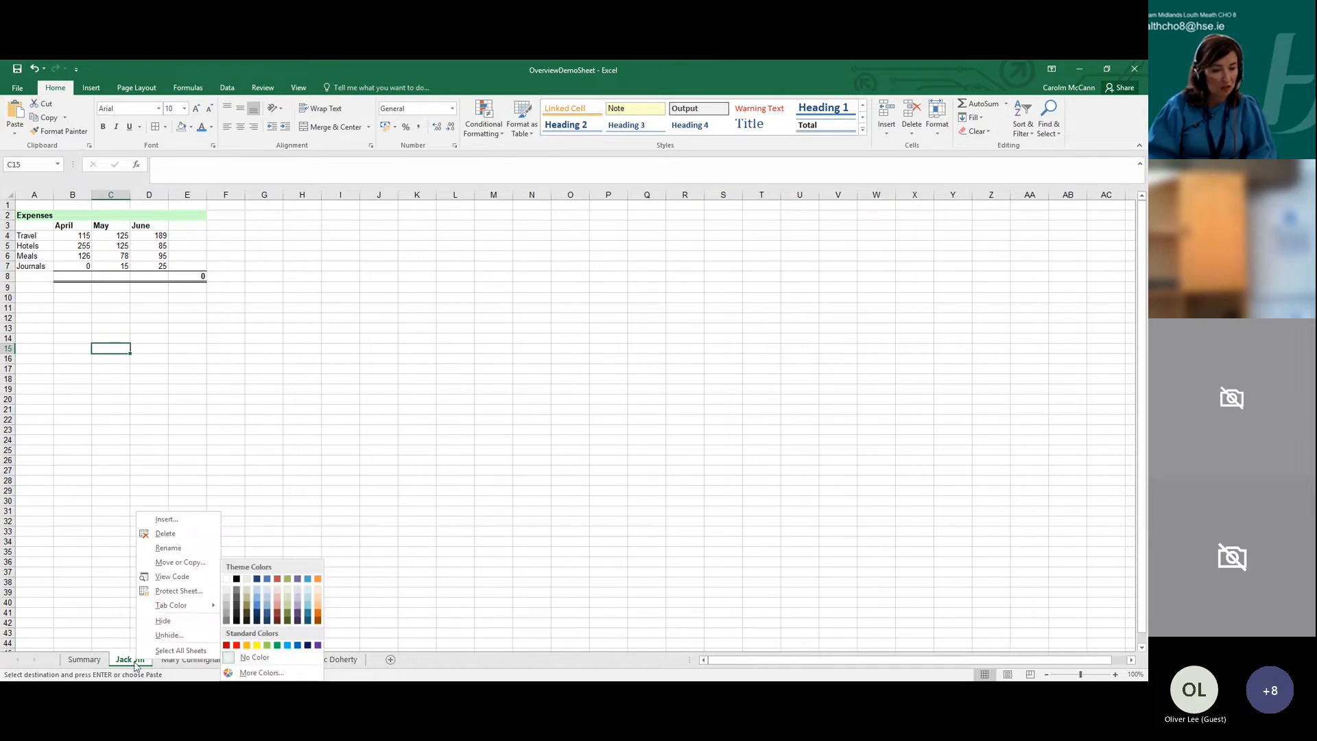
right_click(124, 665)
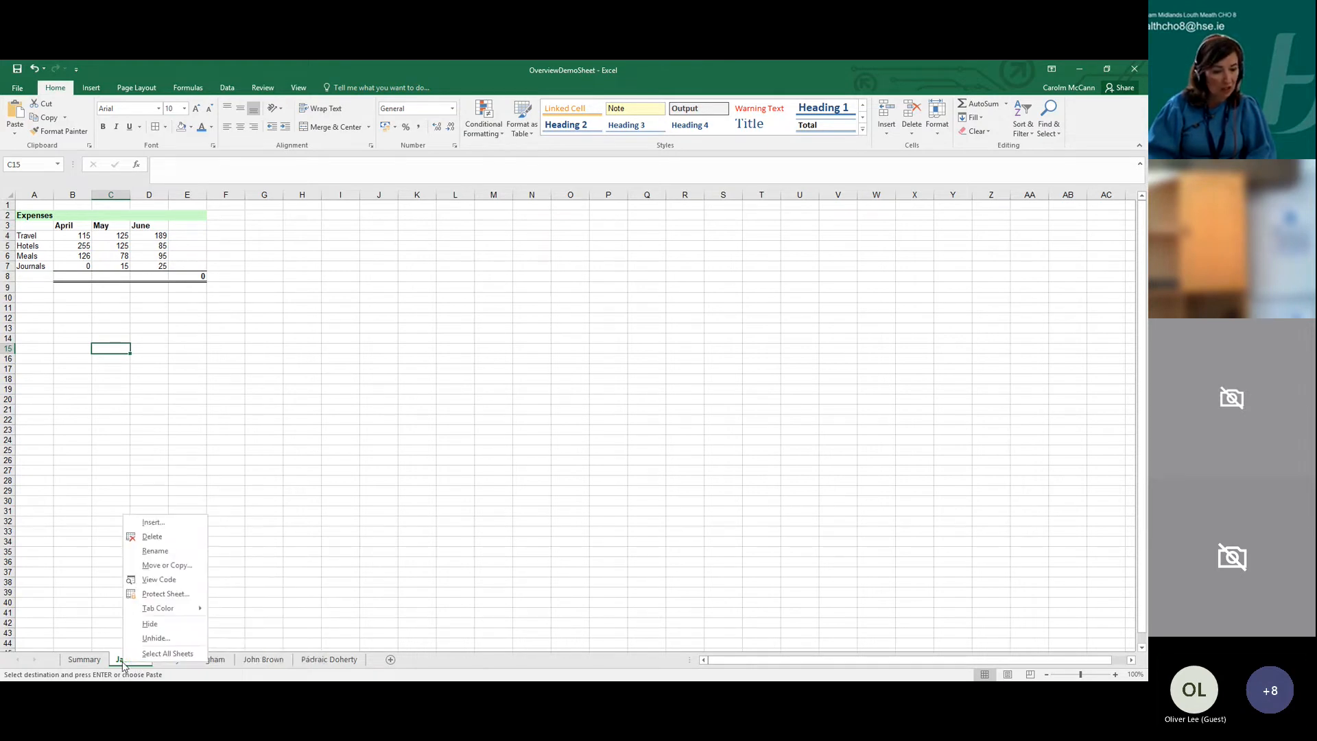
mouse_move(159, 608)
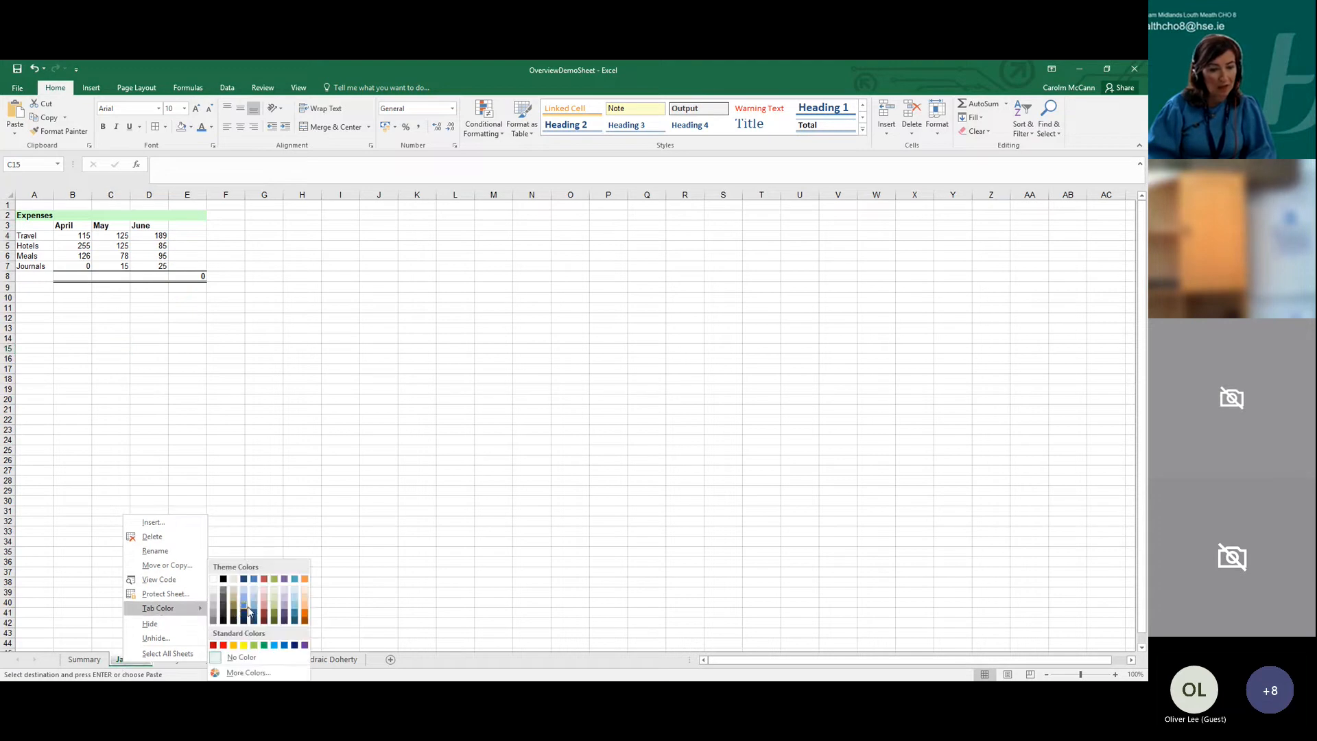
click(245, 604)
right_click(199, 659)
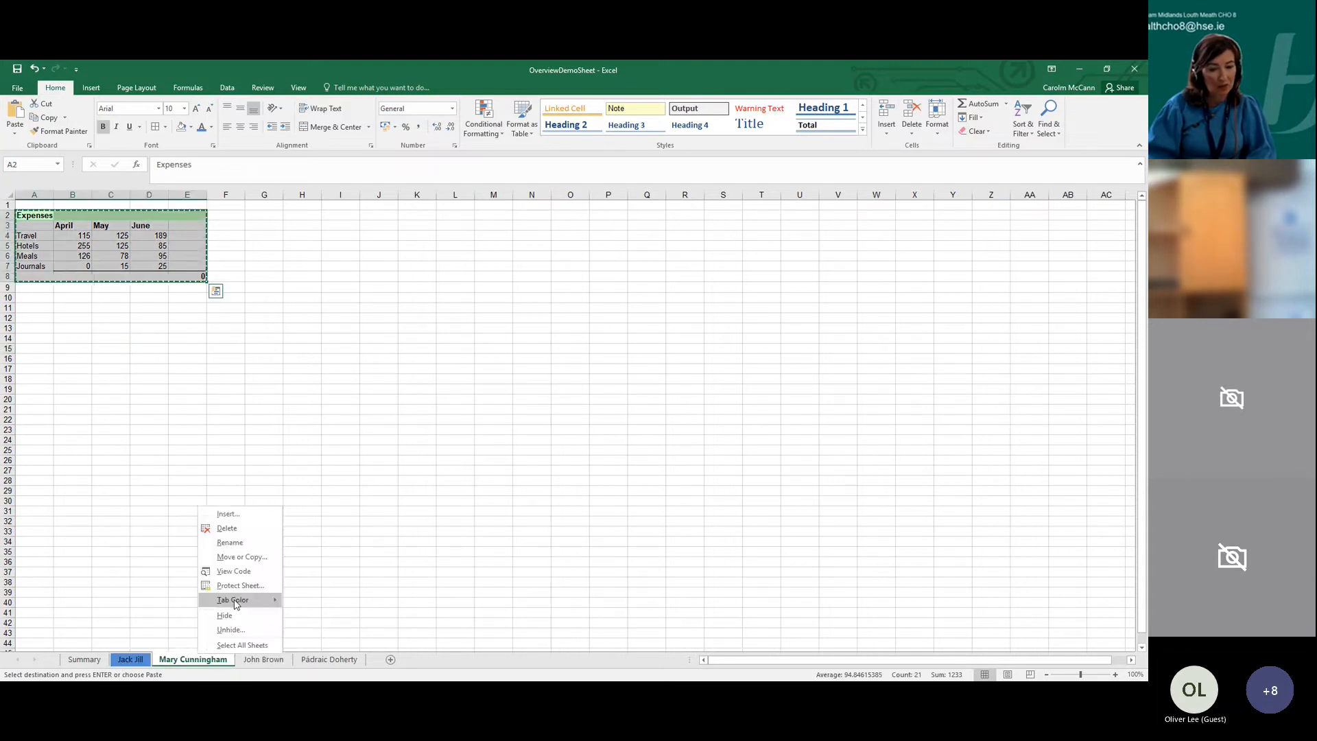
mouse_move(240, 599)
click(321, 613)
right_click(214, 659)
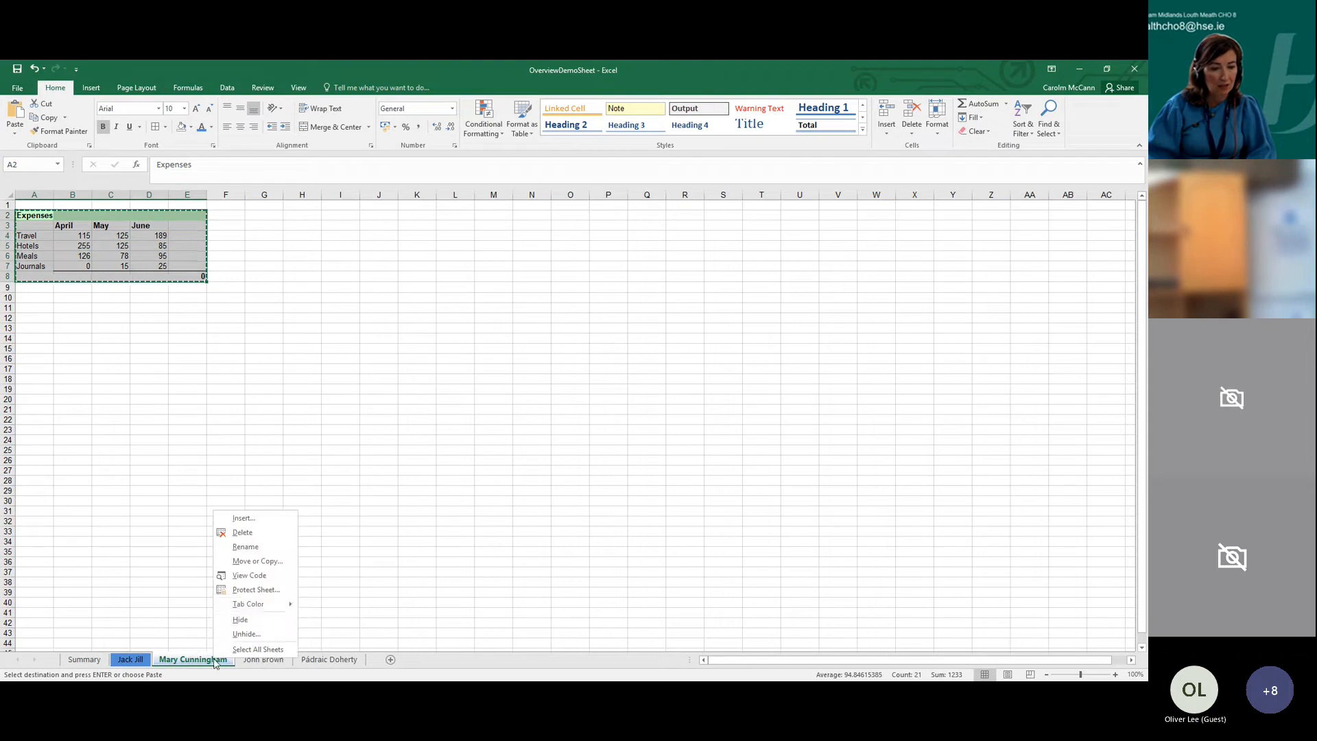
click(384, 597)
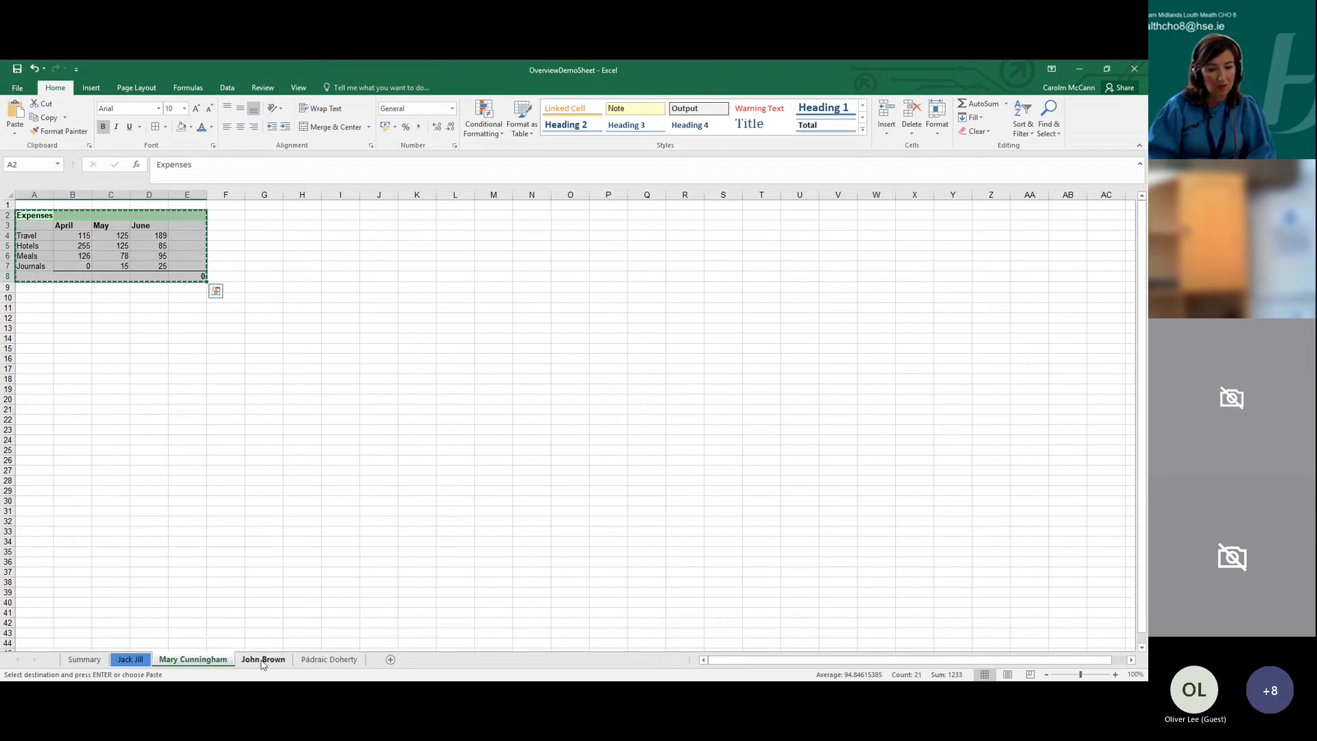
Color the second-to-last sheet's tab purple and the last individual's sheet tab light orange
right_click(262, 662)
mouse_move(308, 608)
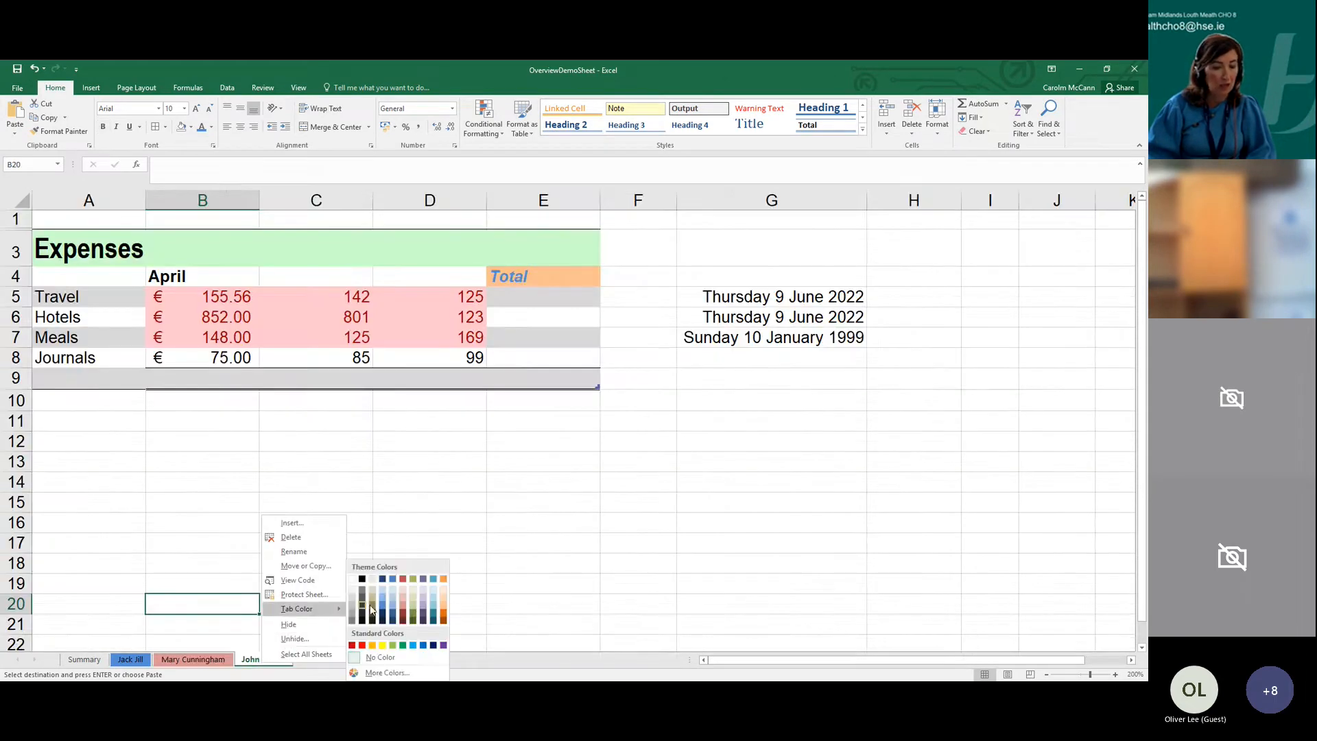
click(424, 615)
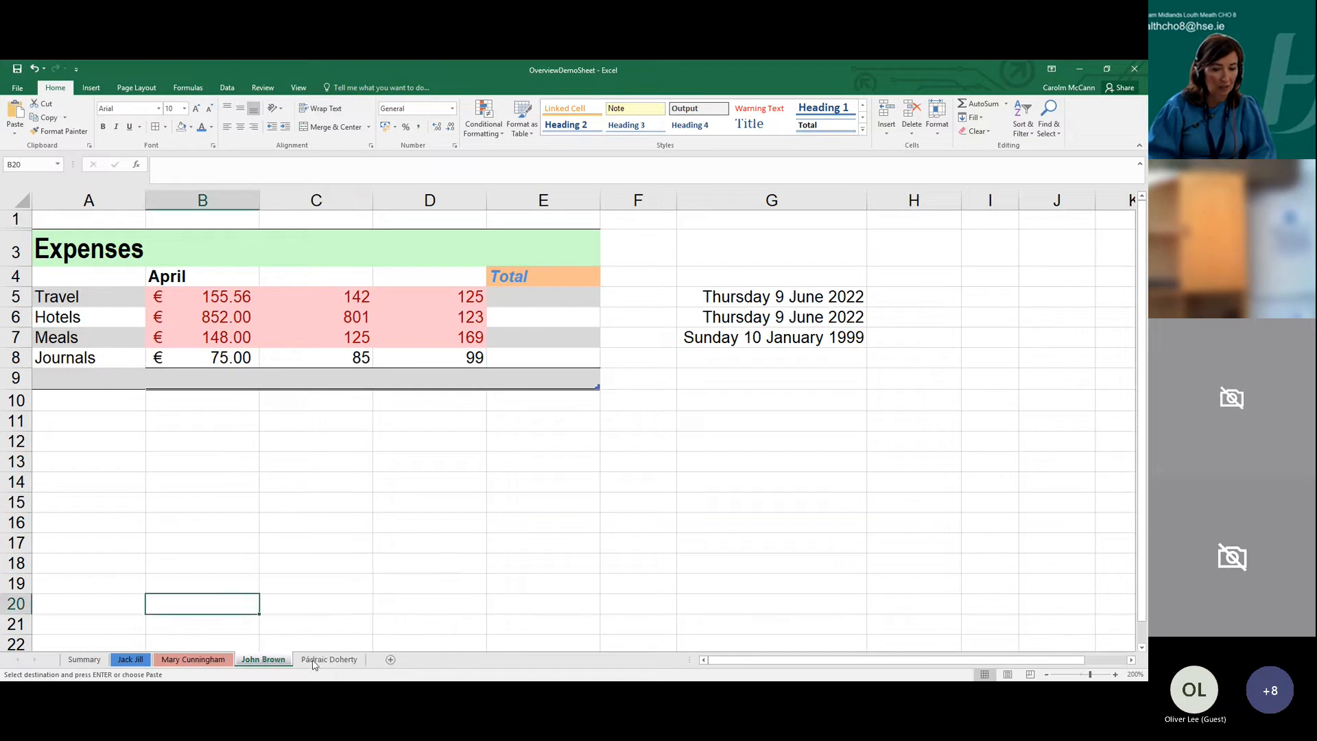
right_click(317, 663)
right_click(321, 663)
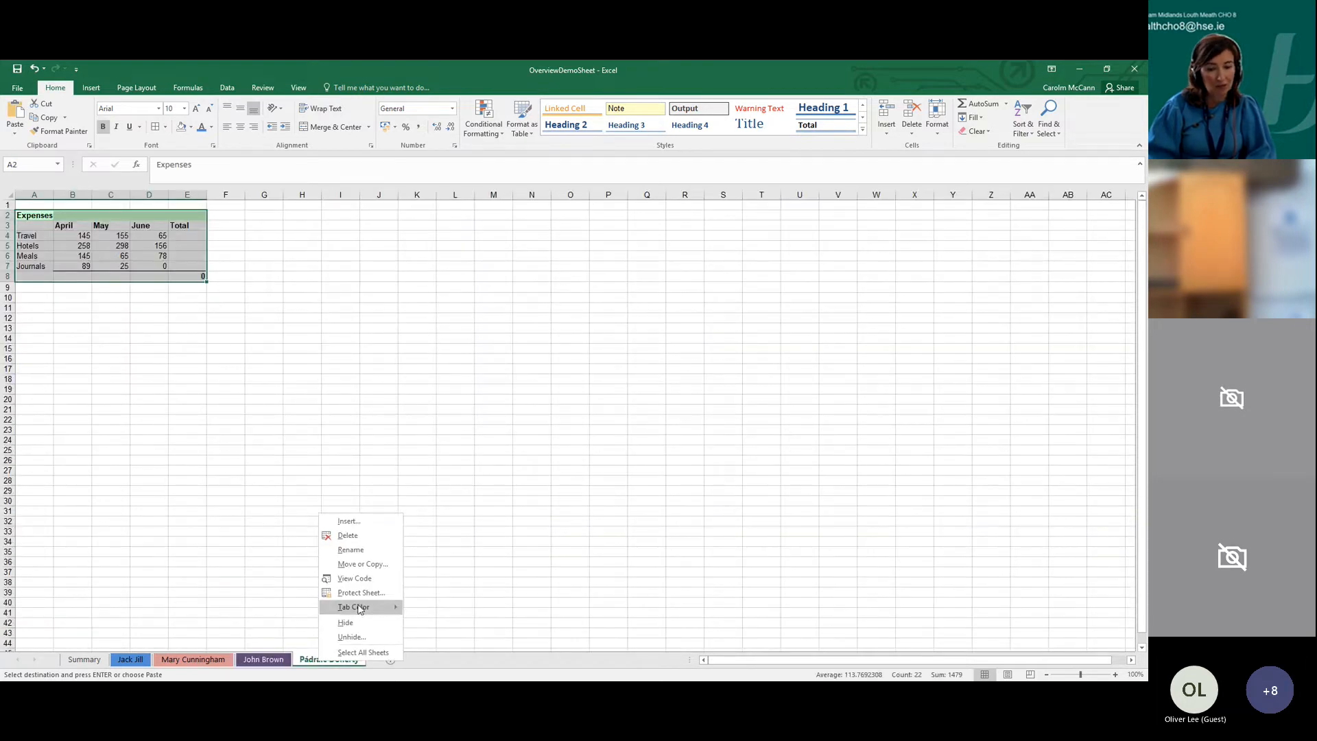
mouse_move(360, 608)
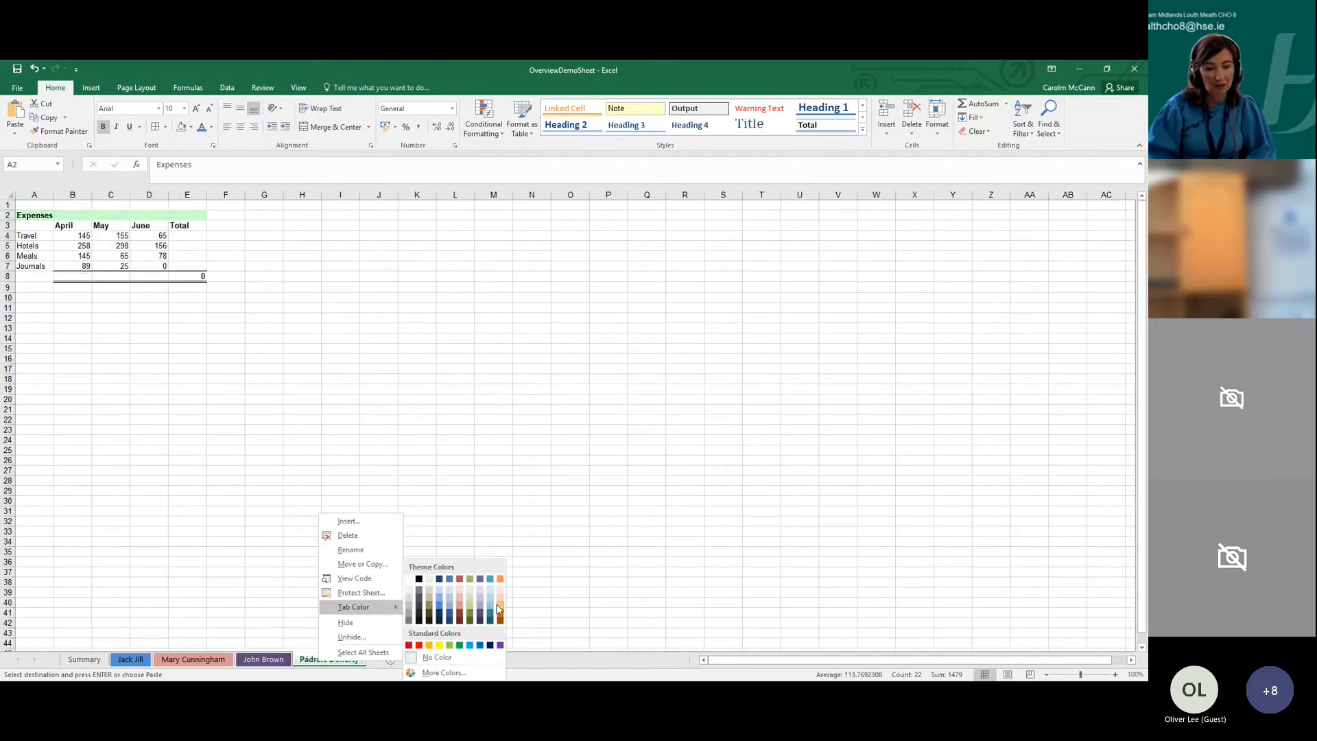
click(498, 609)
click(418, 592)
click(230, 590)
Look through the workbook's sheets to check the colors of their tabs
click(267, 661)
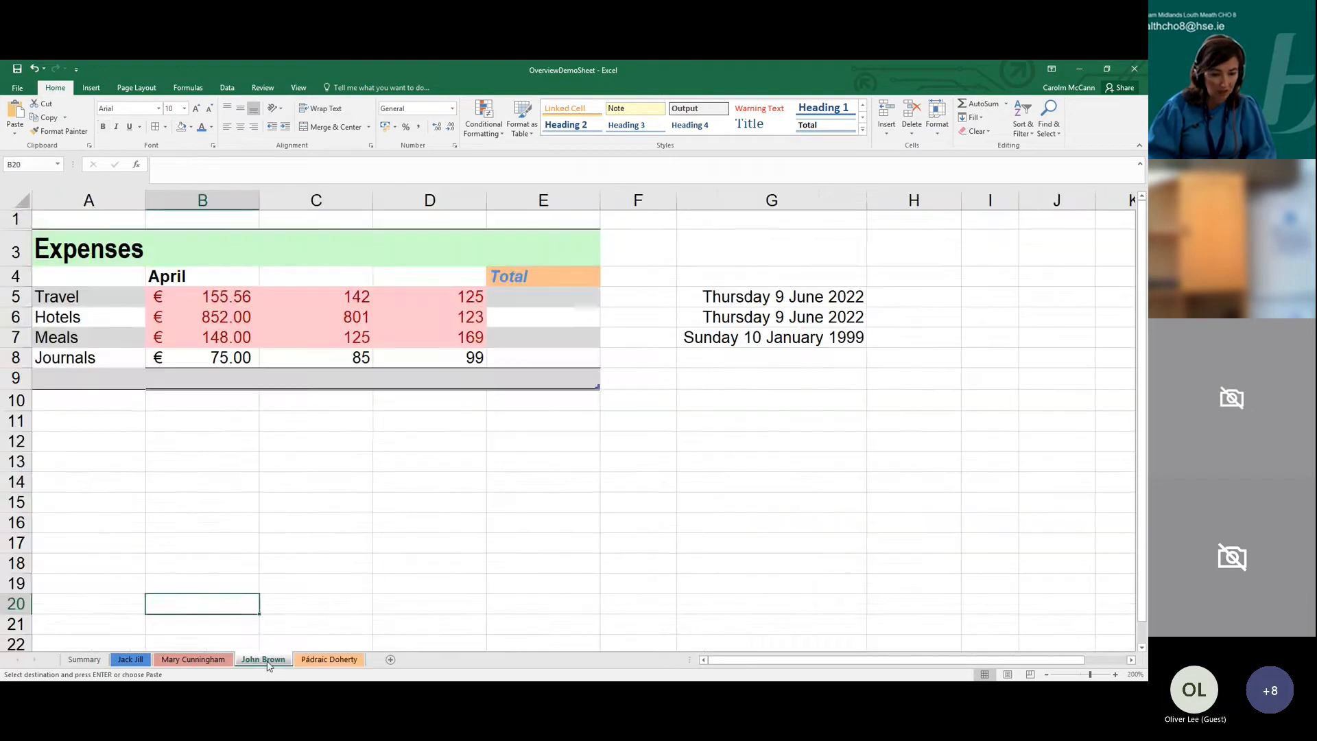
click(207, 664)
click(137, 663)
click(93, 663)
click(131, 662)
click(193, 661)
click(329, 661)
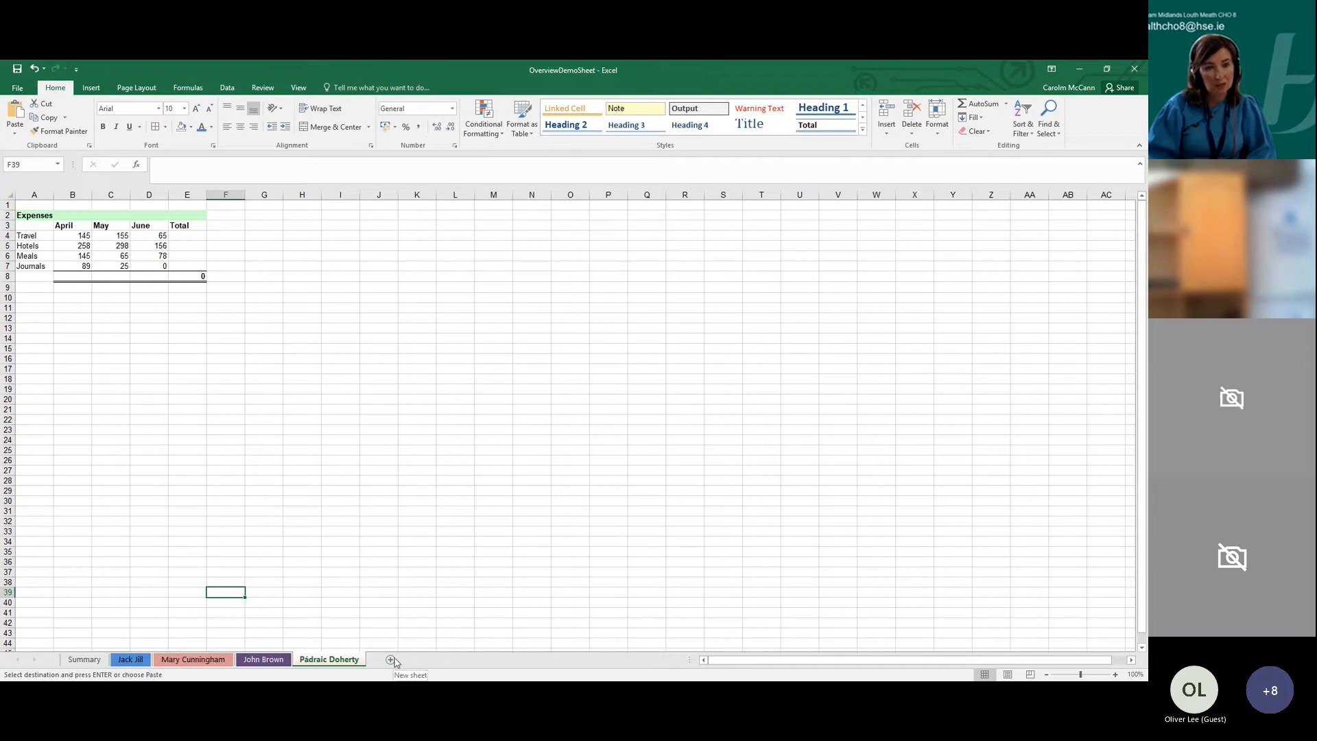
Hide the last individual's sheet and restore it from the list of hidden sheets
right_click(309, 660)
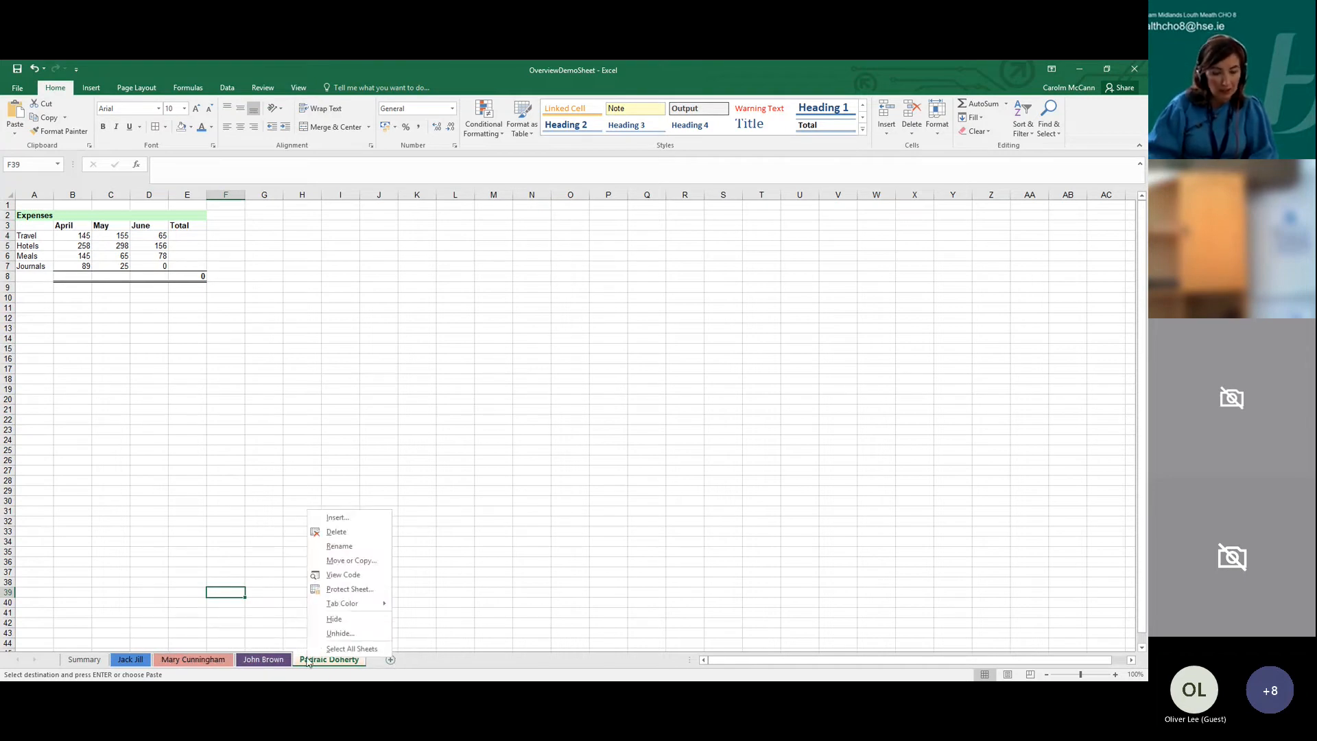
click(334, 619)
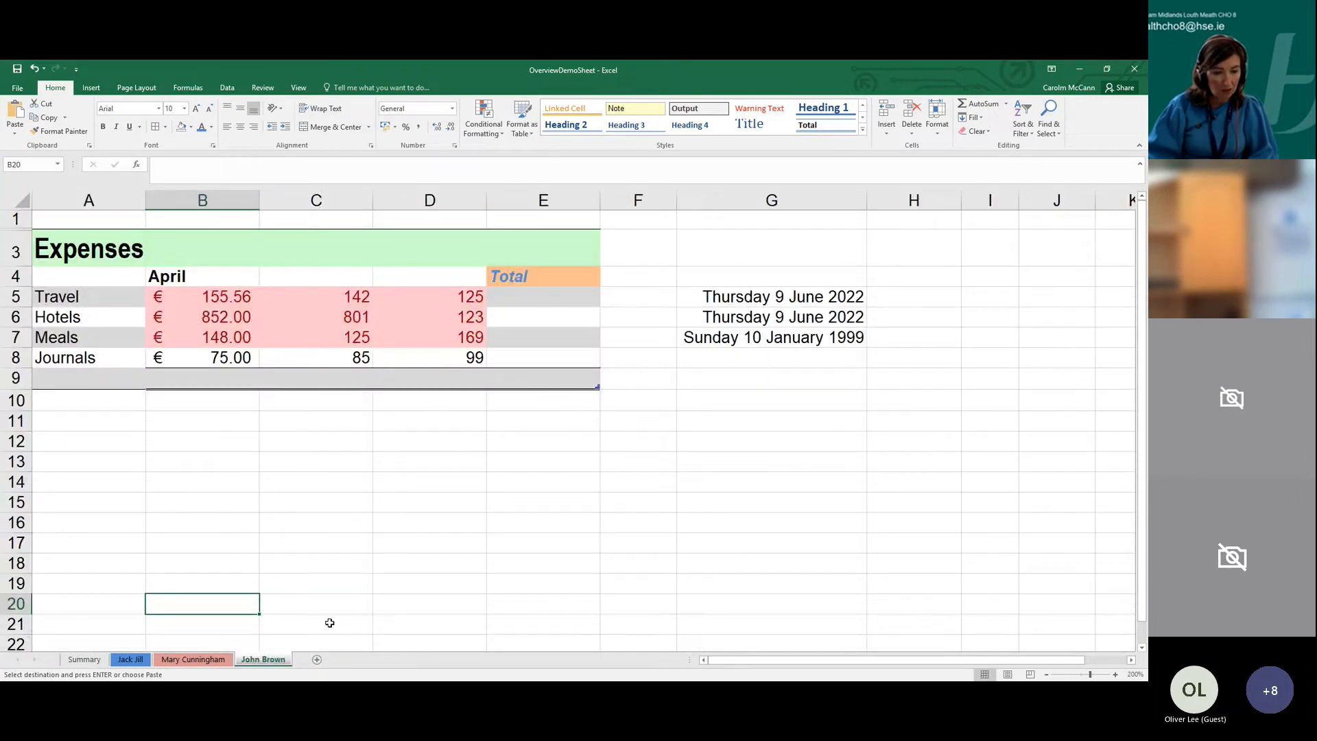
right_click(286, 660)
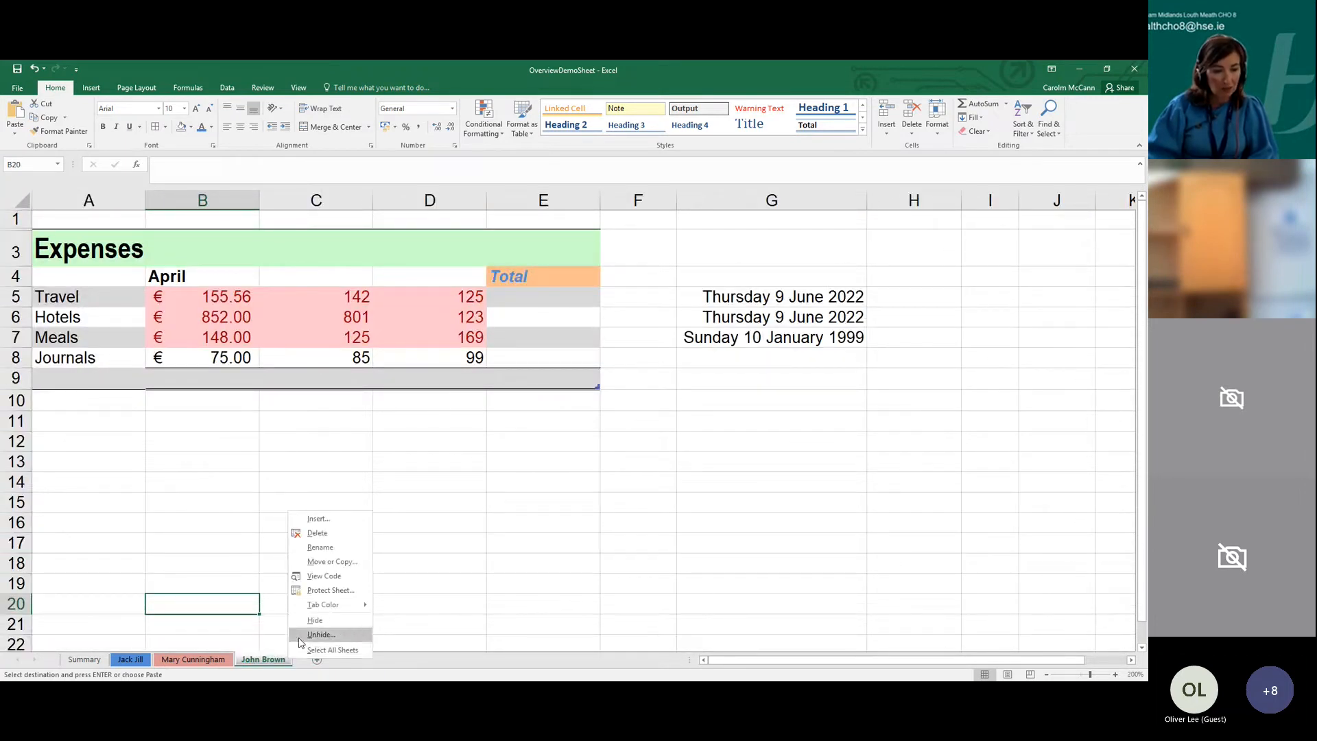
click(323, 632)
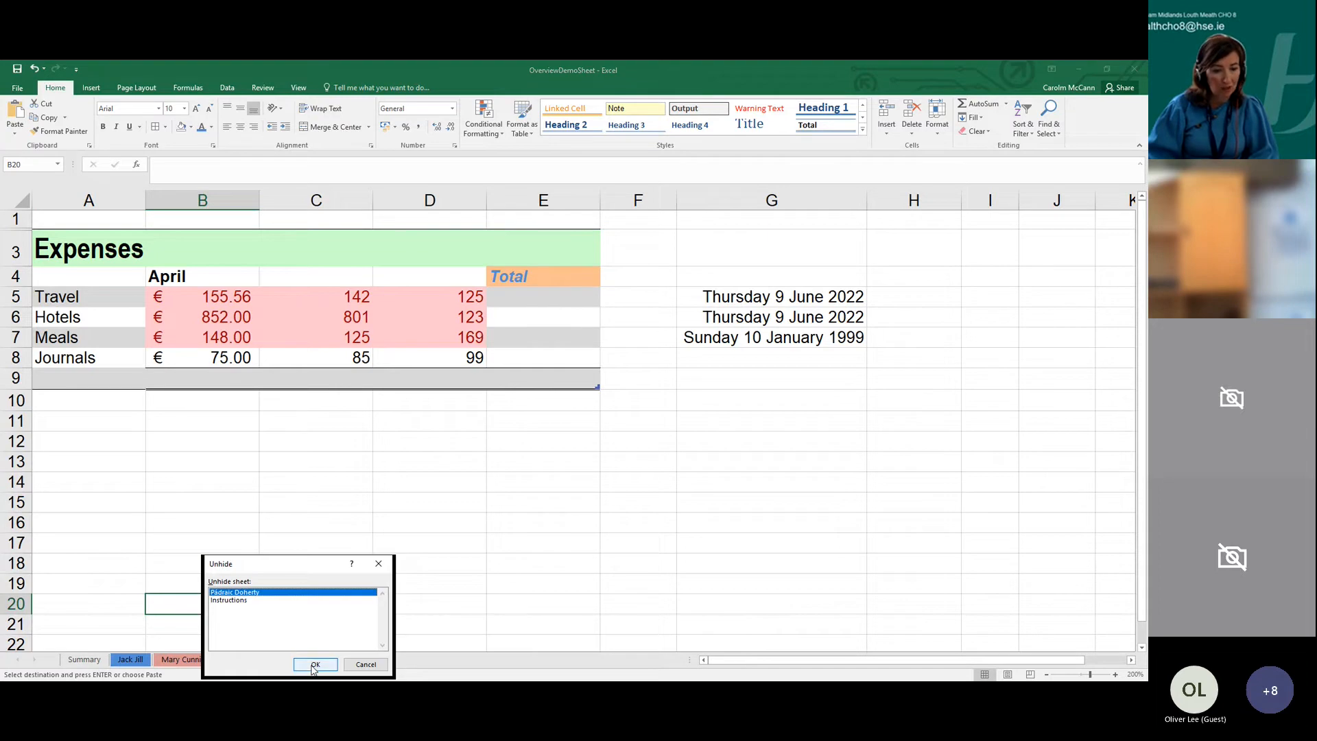
click(316, 664)
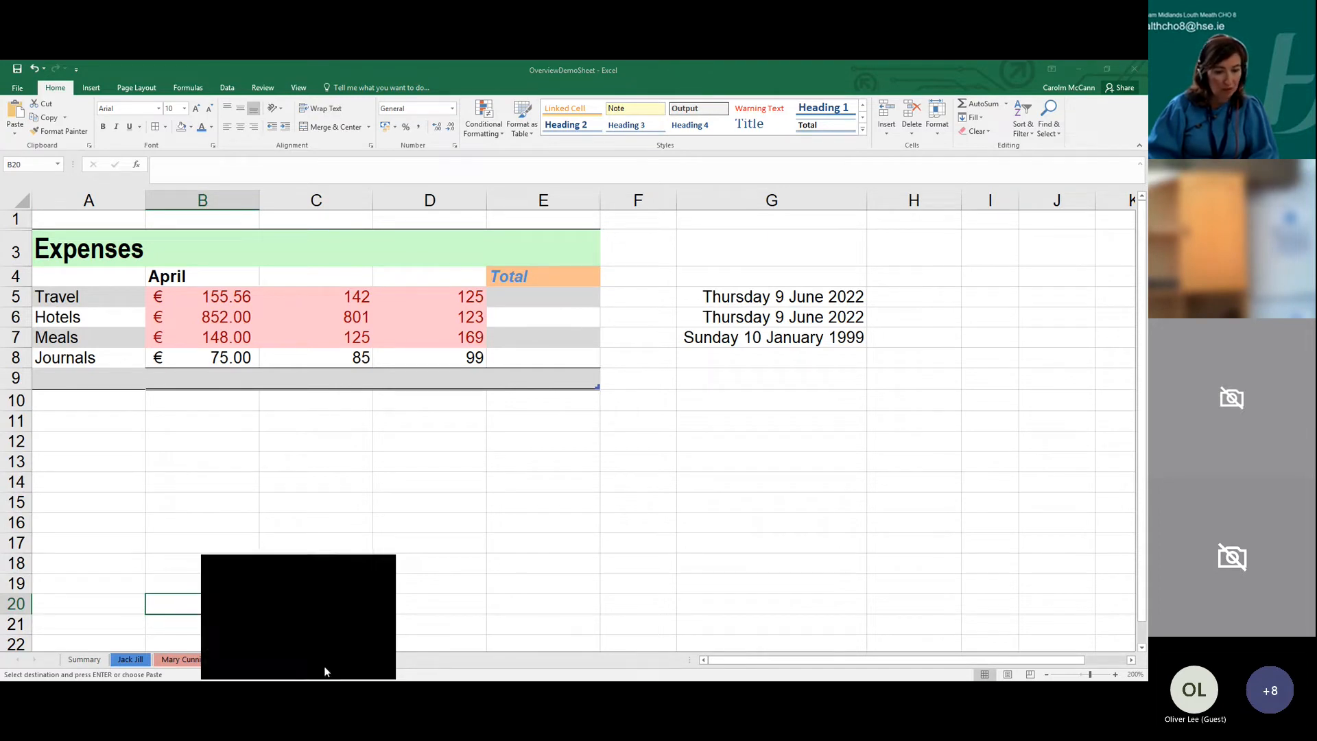
Select all sheets in the workbook as one group
right_click(328, 663)
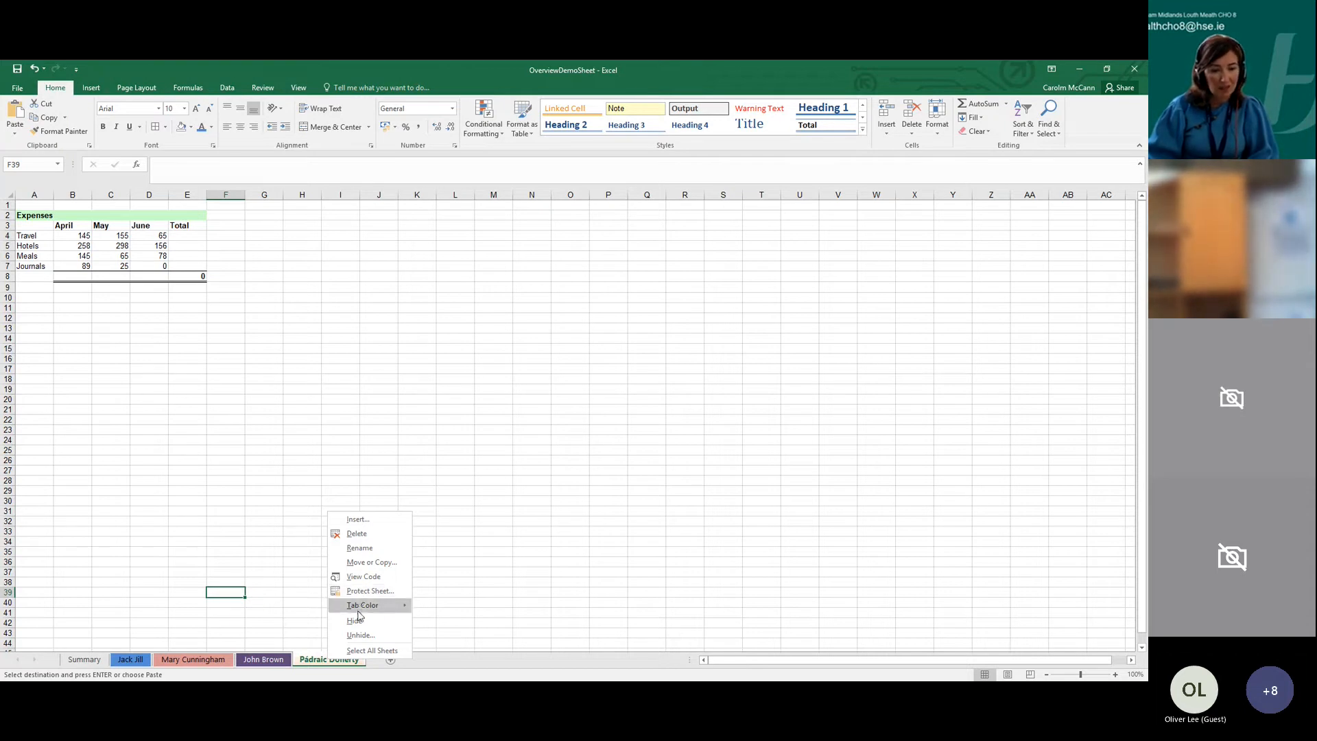
click(354, 651)
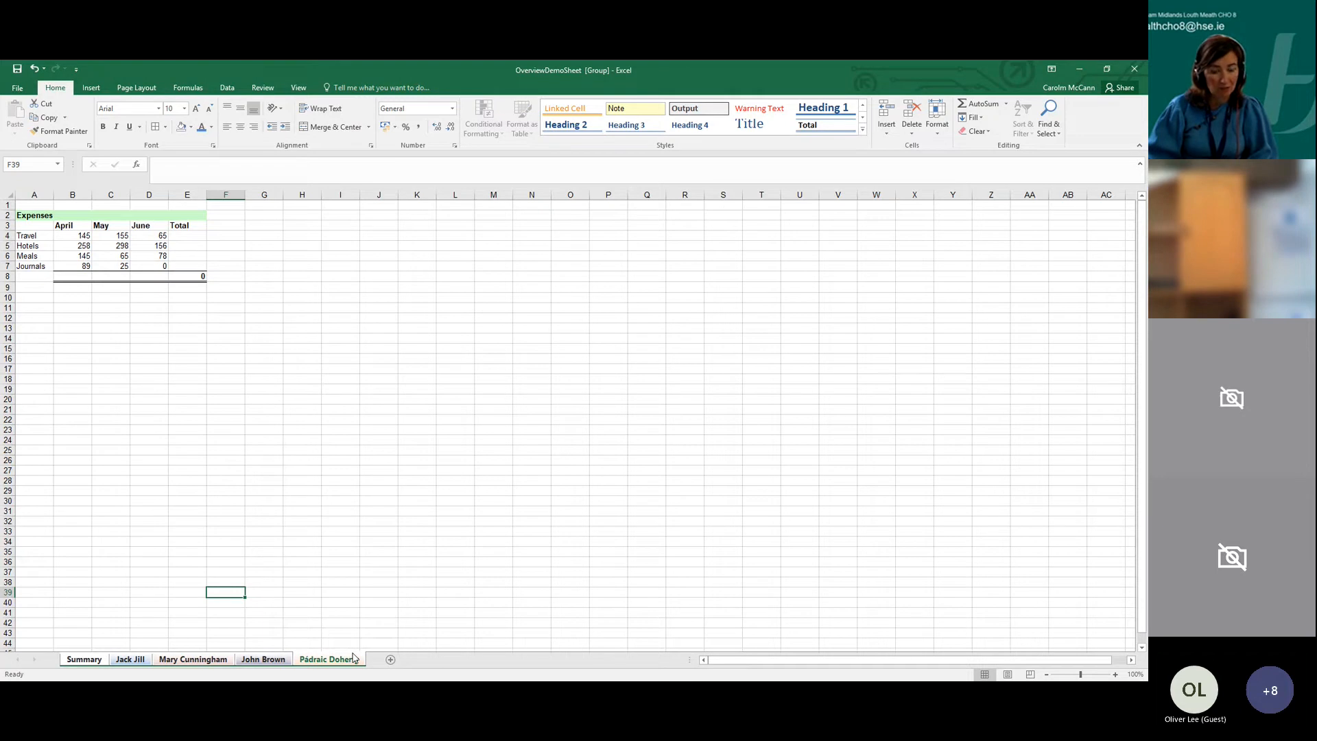
right_click(353, 658)
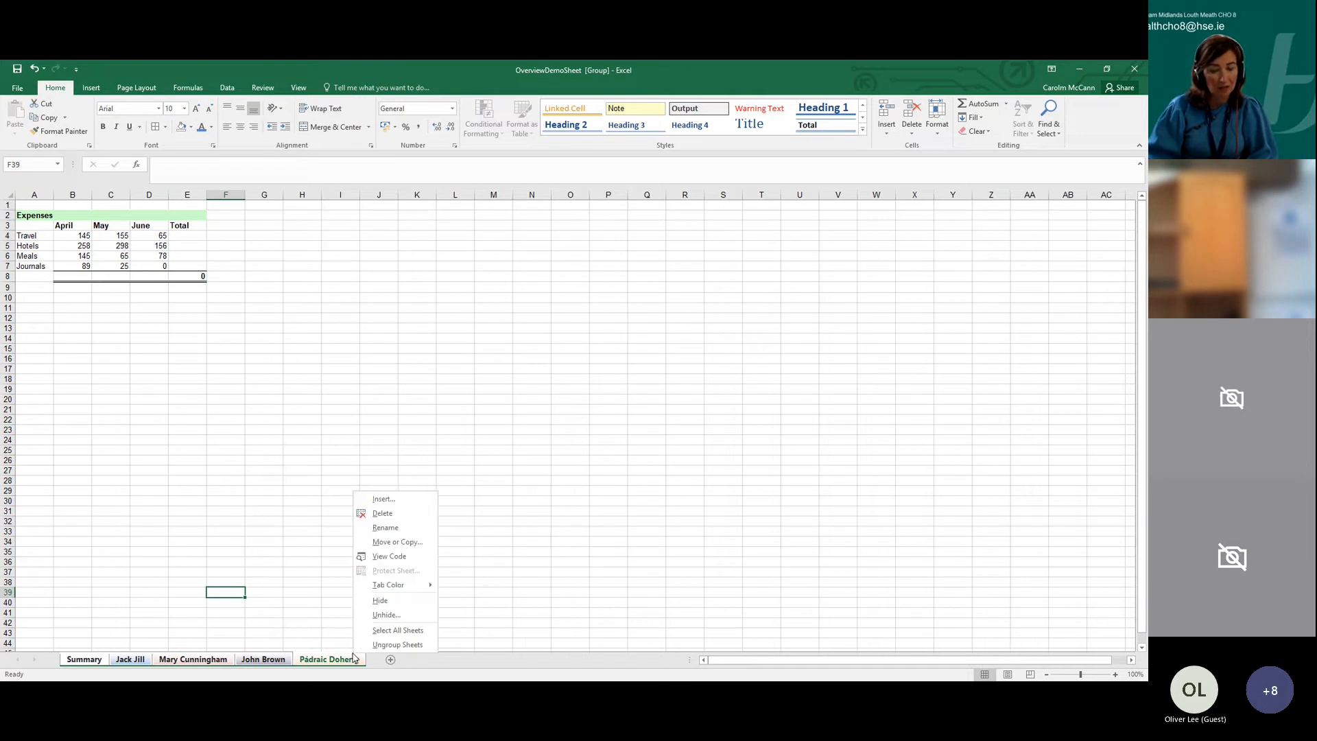
click(289, 562)
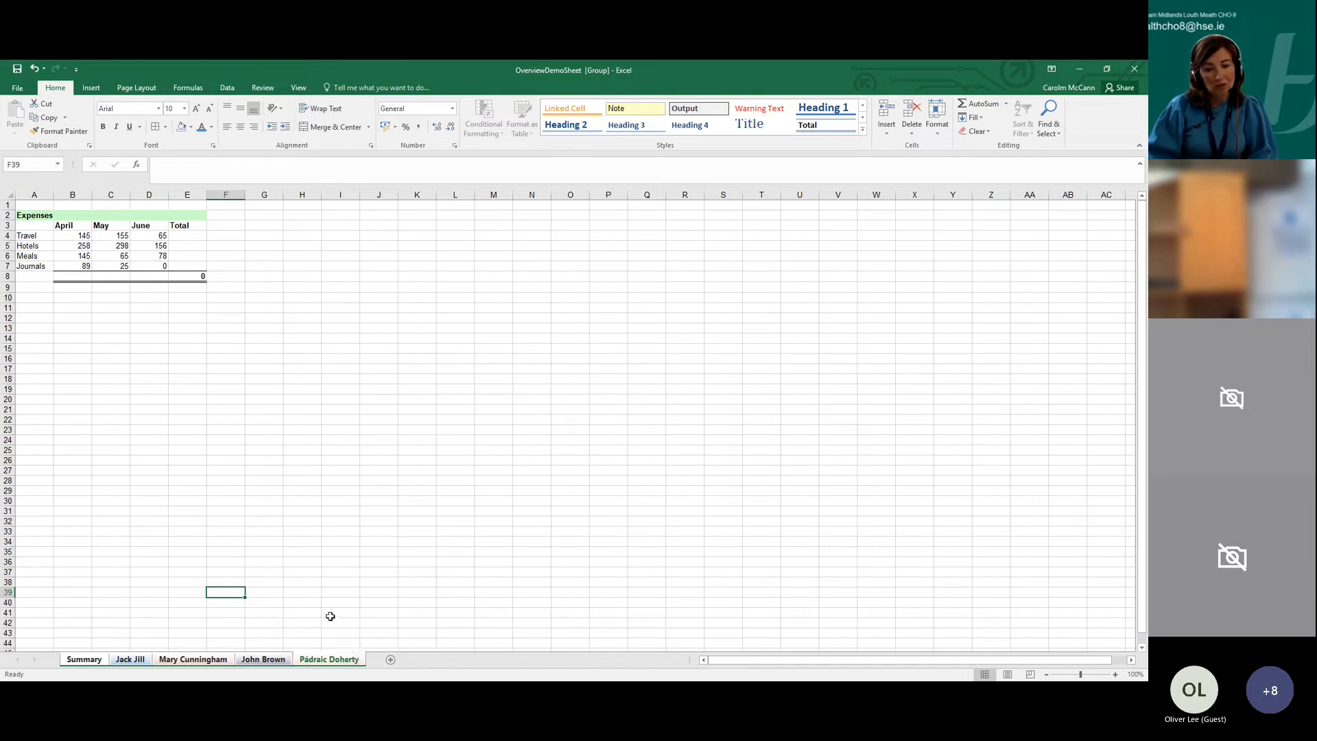
right_click(356, 660)
click(296, 487)
click(318, 428)
right_click(318, 428)
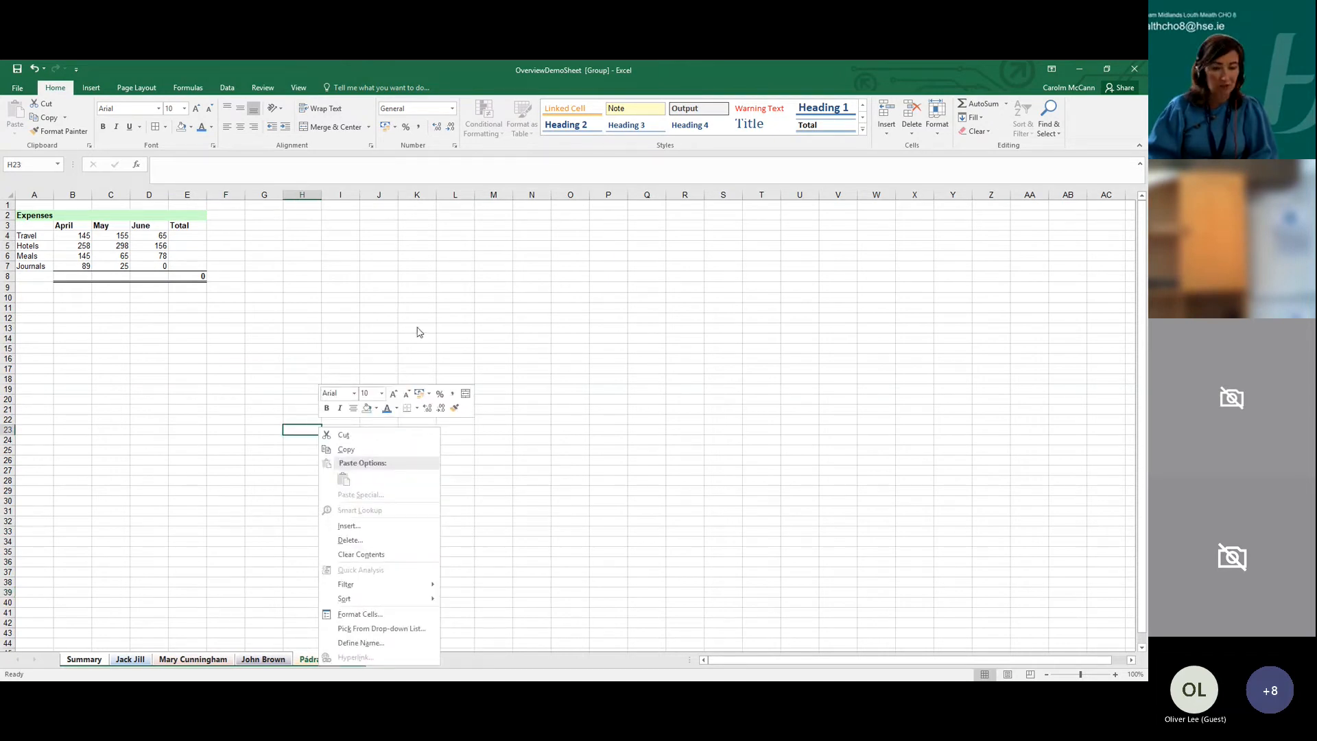
click(614, 323)
right_click(553, 337)
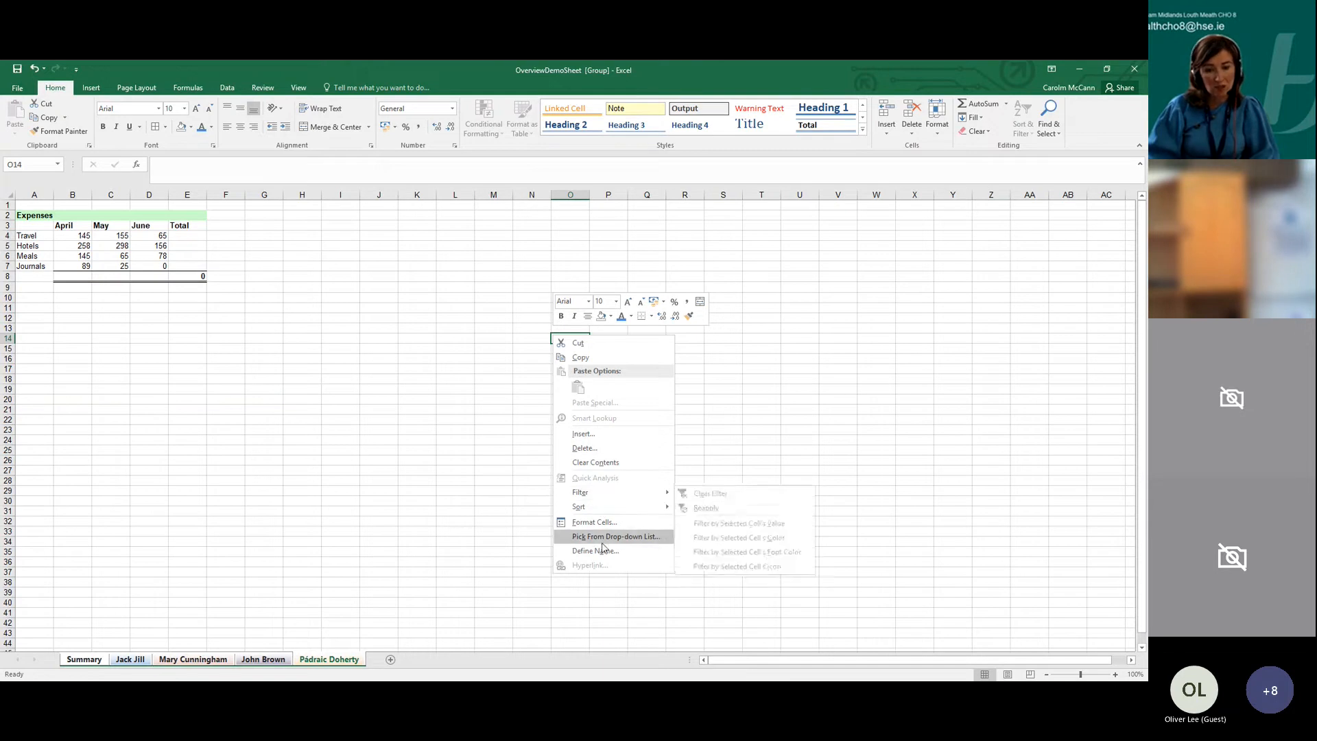
mouse_move(598, 507)
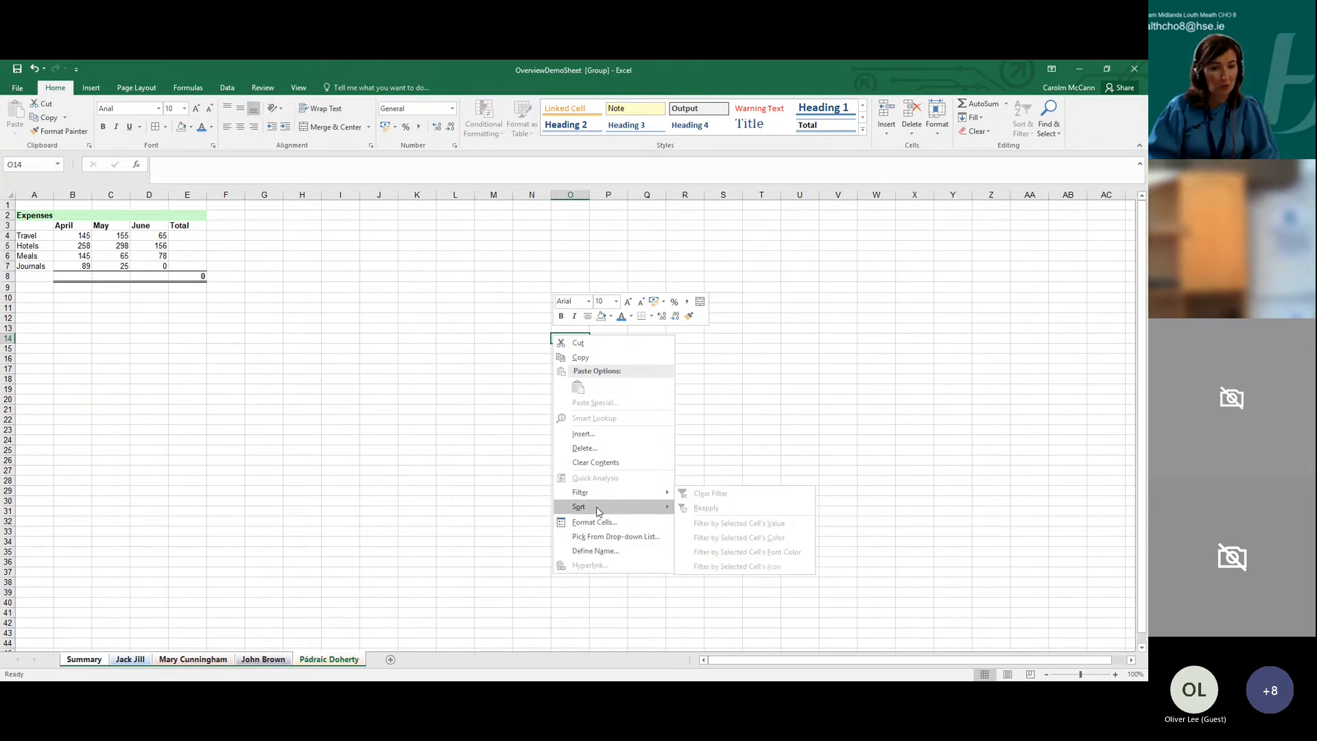
click(433, 490)
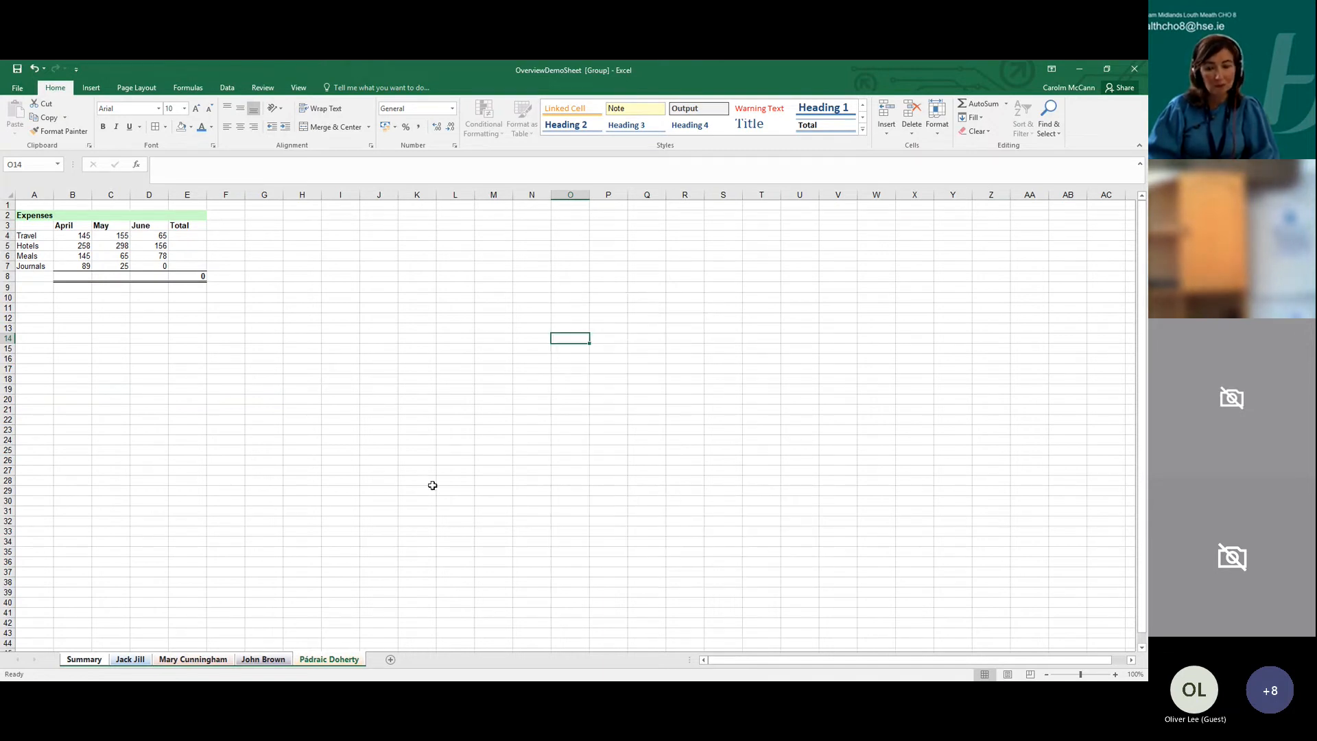
click(437, 472)
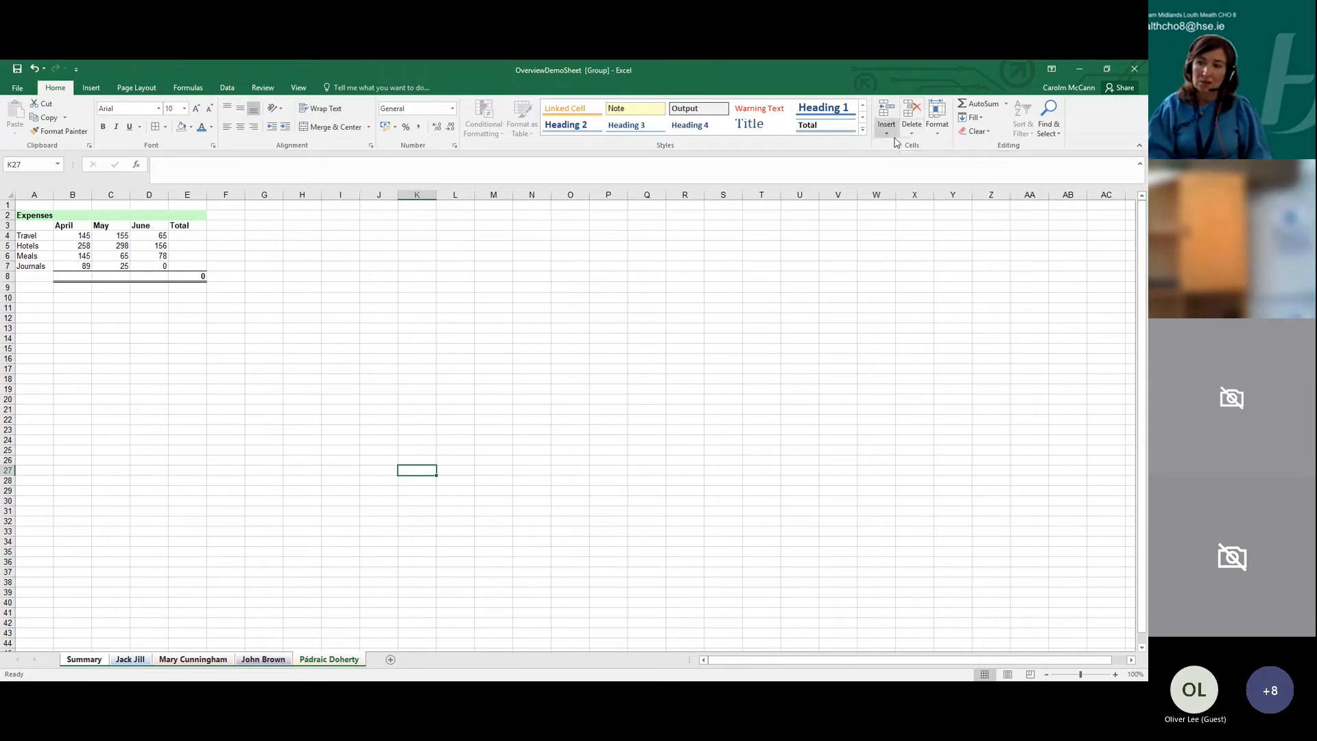
Ungroup the worksheets, look through them and open the individual's sheet directly after Summary
click(143, 661)
click(190, 660)
click(248, 660)
click(319, 661)
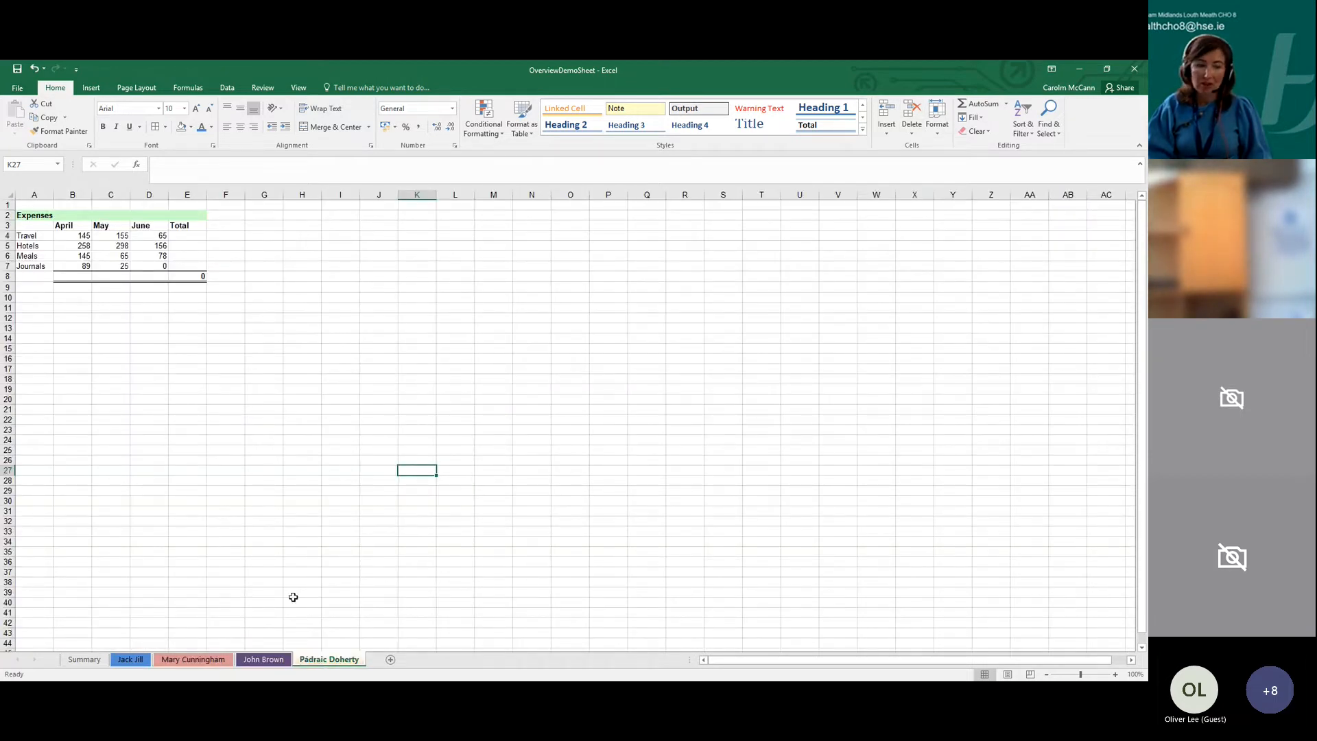
click(85, 660)
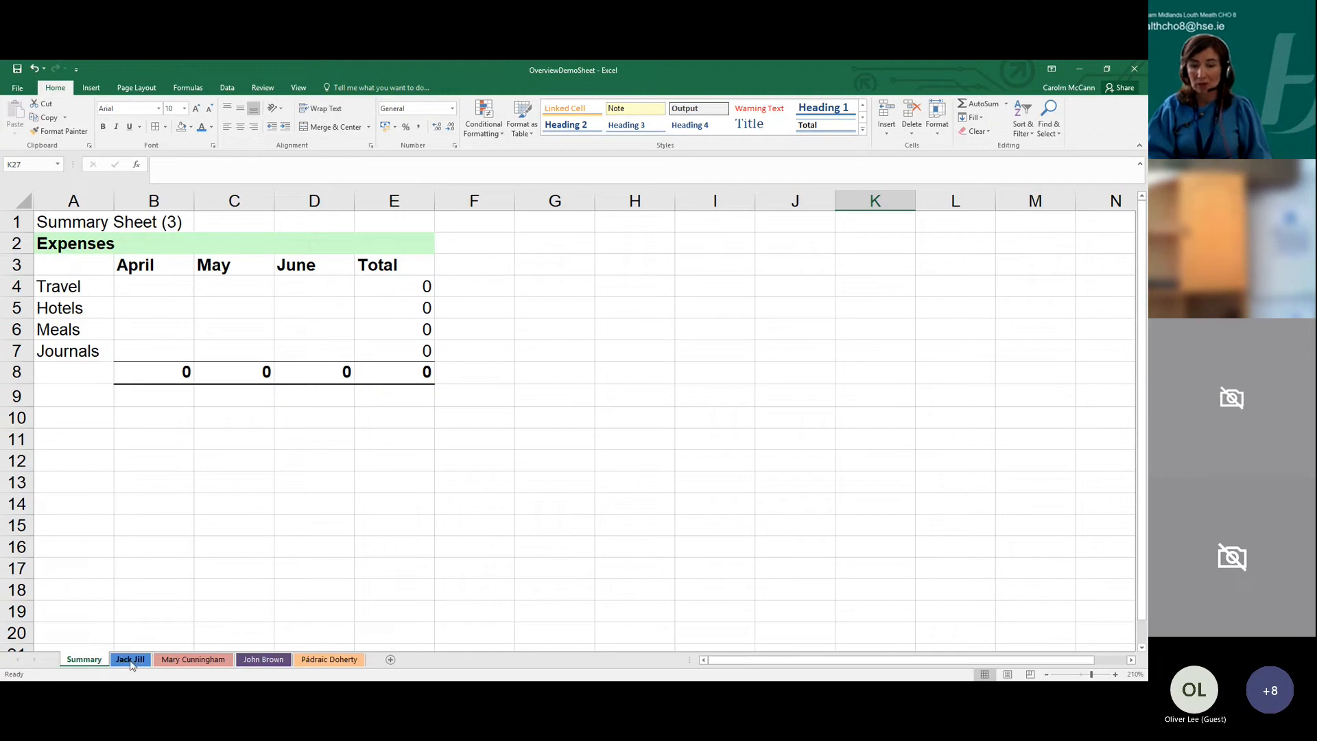
click(130, 660)
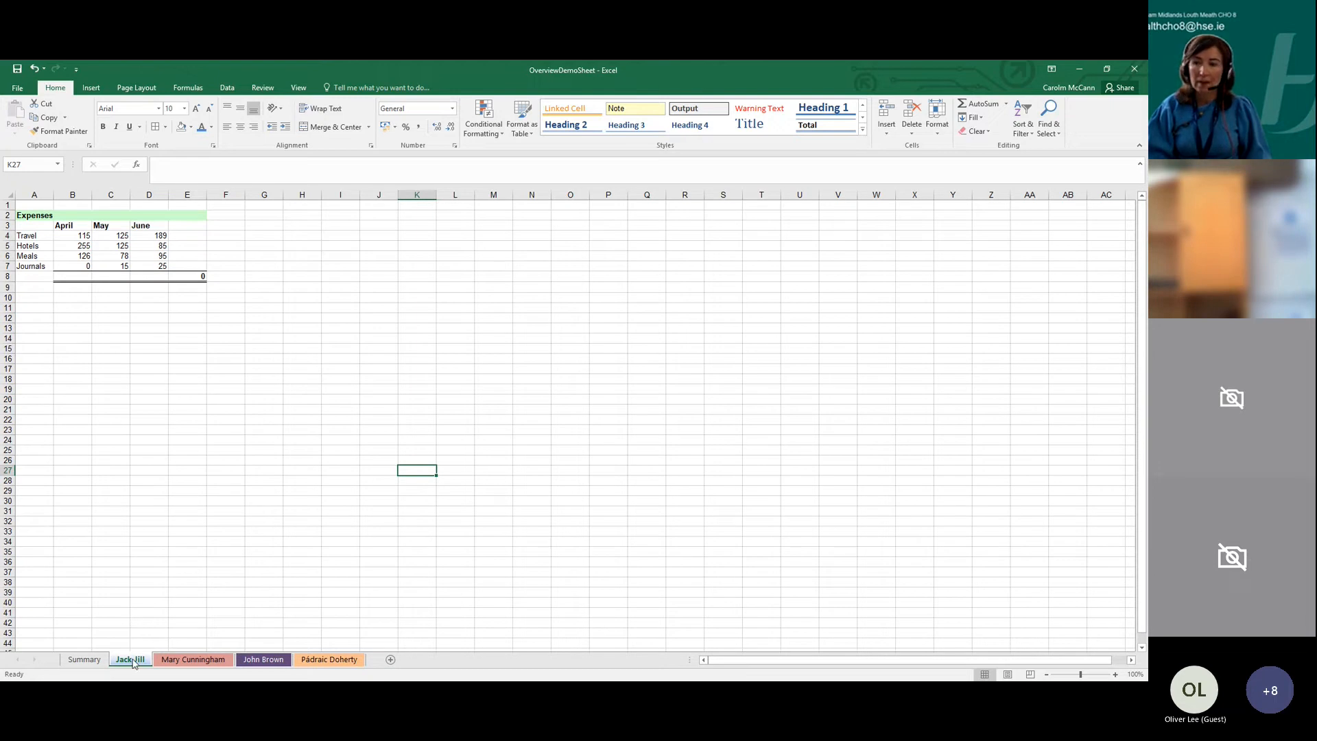
Open the full function list from AutoSum, browse functions such as IF and COUNT, and close it without inserting one
click(329, 530)
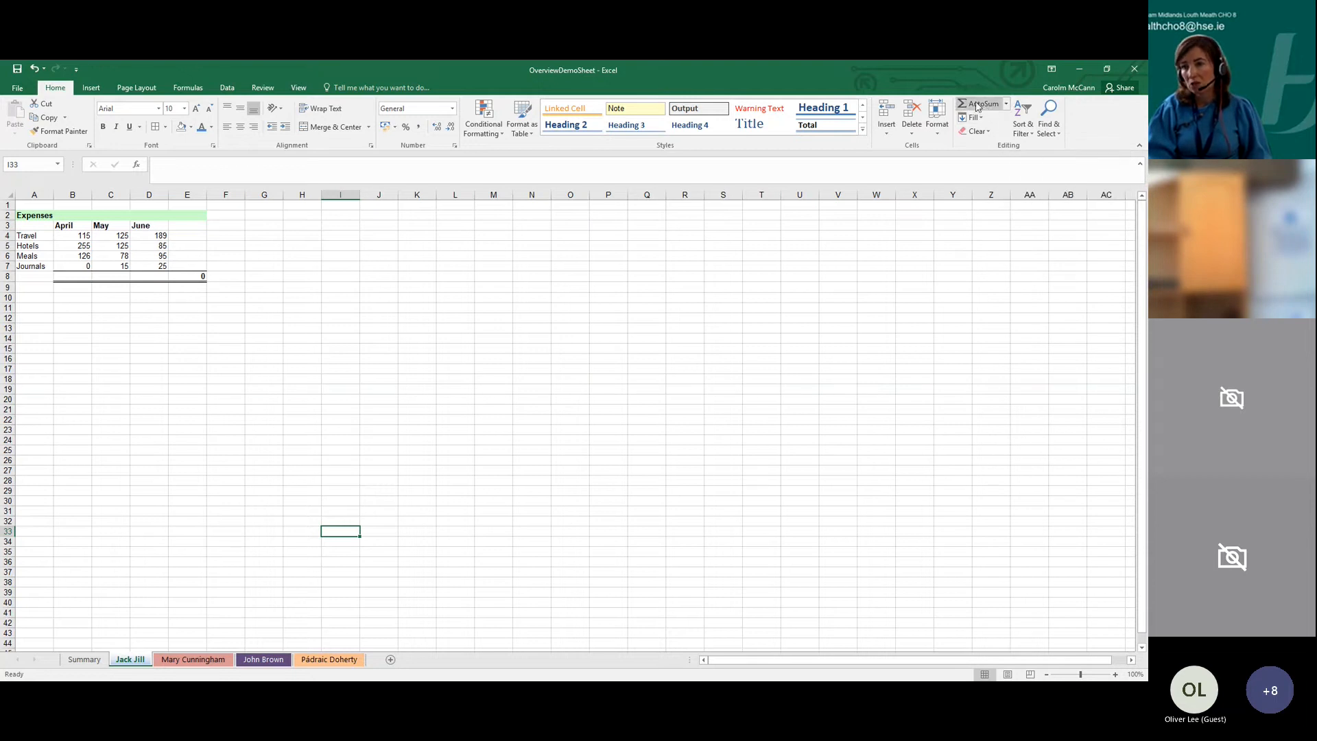
click(1006, 105)
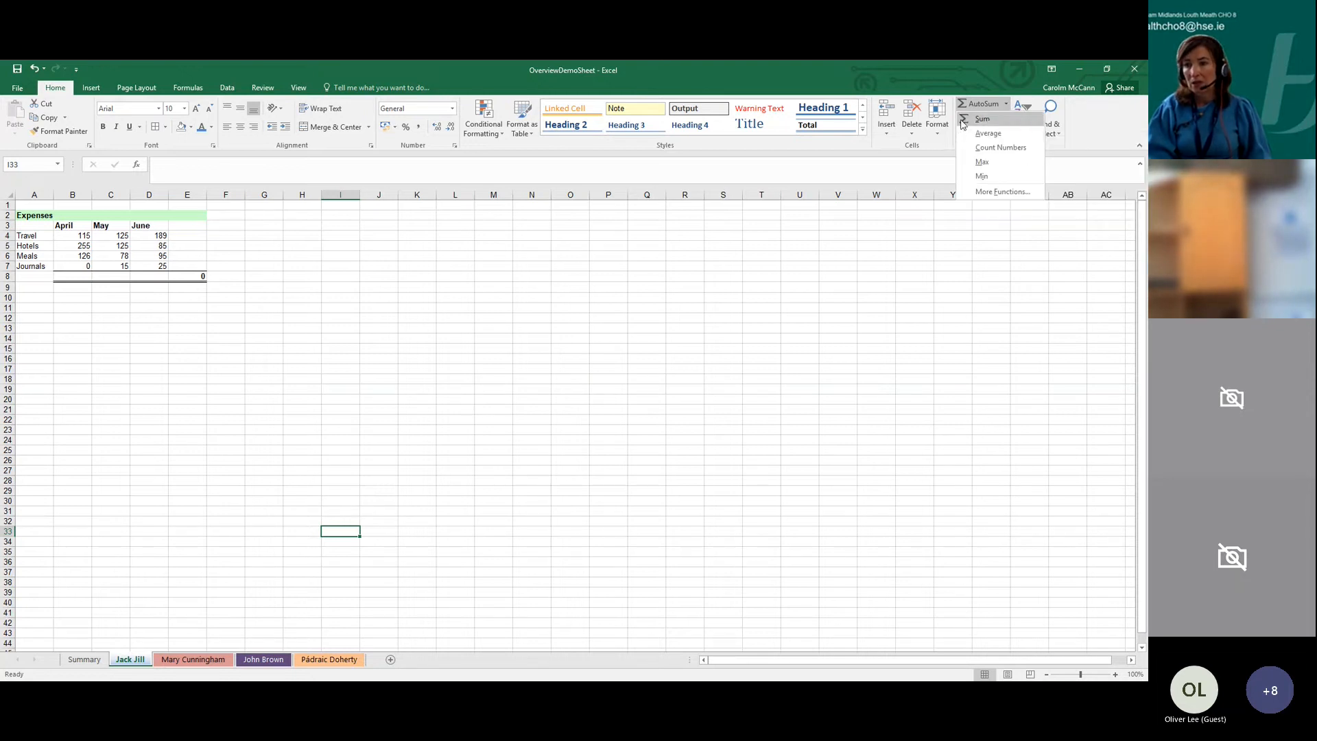
click(993, 192)
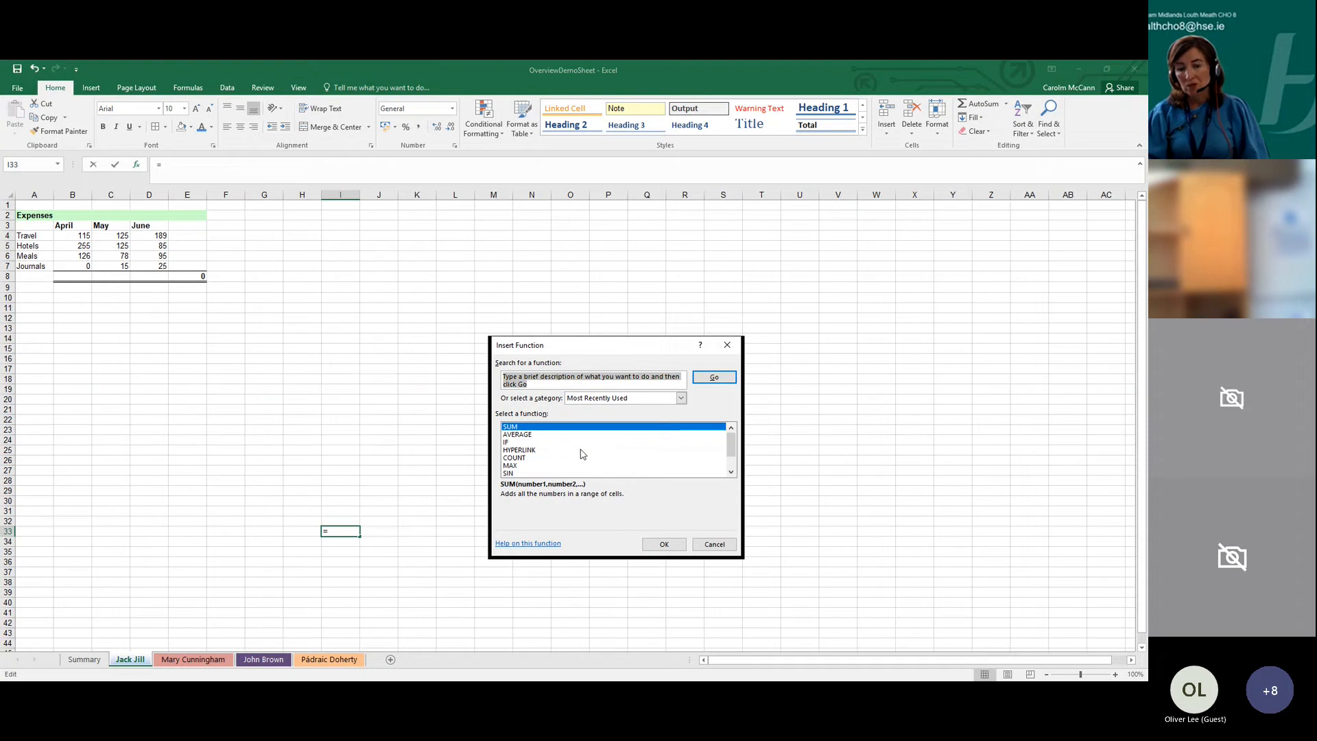
click(580, 443)
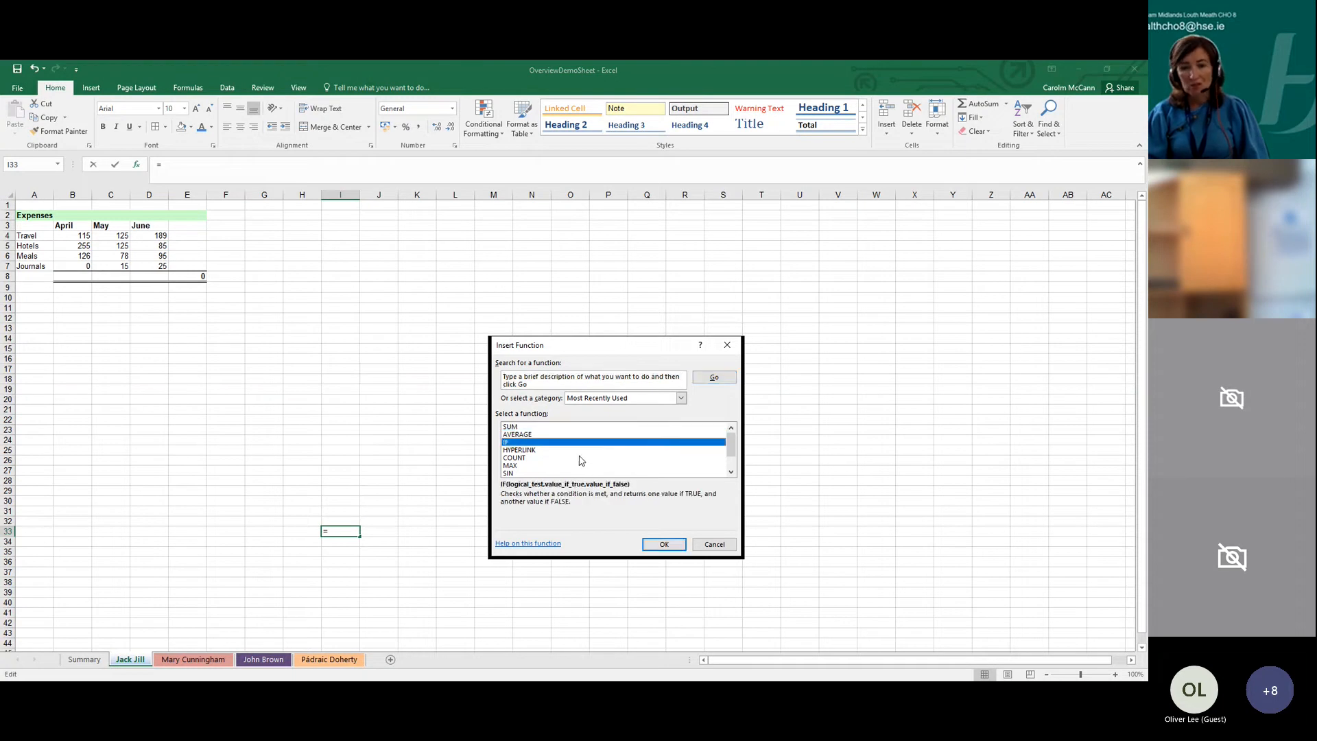
click(582, 457)
click(731, 472)
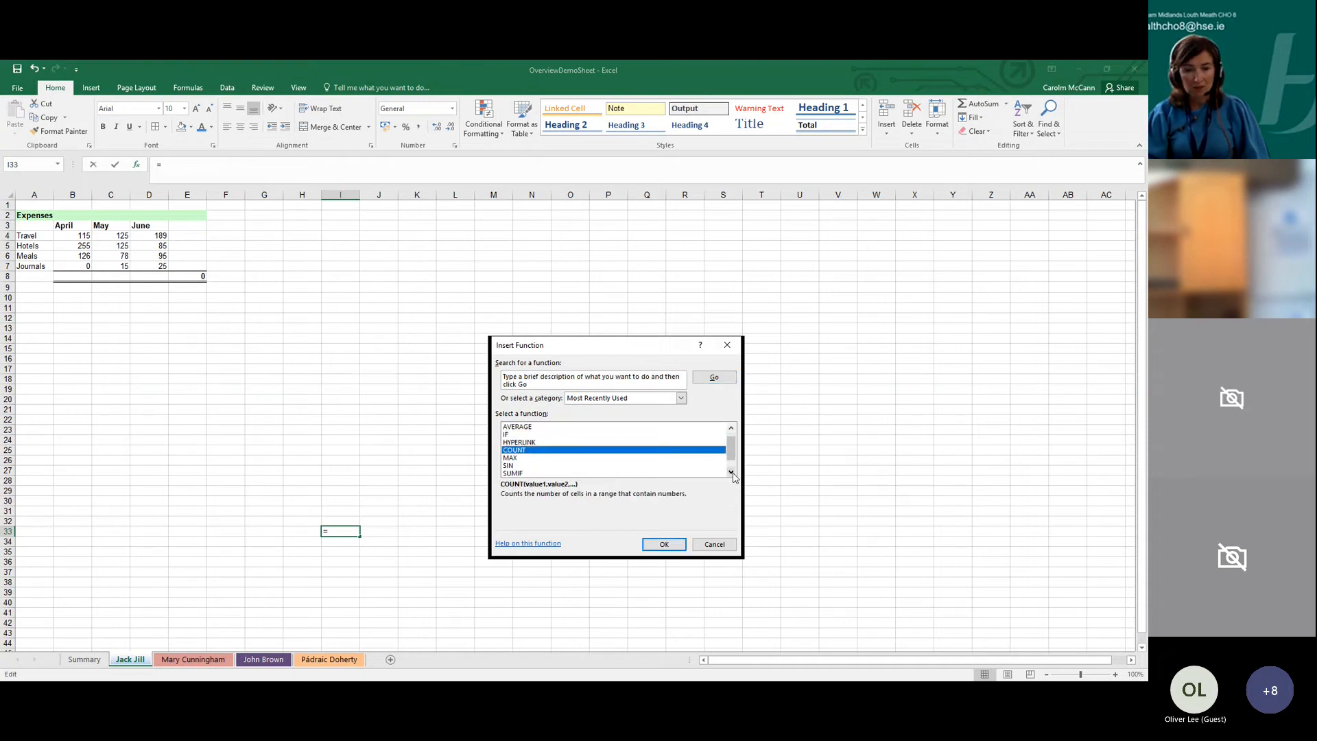
click(732, 473)
click(732, 473)
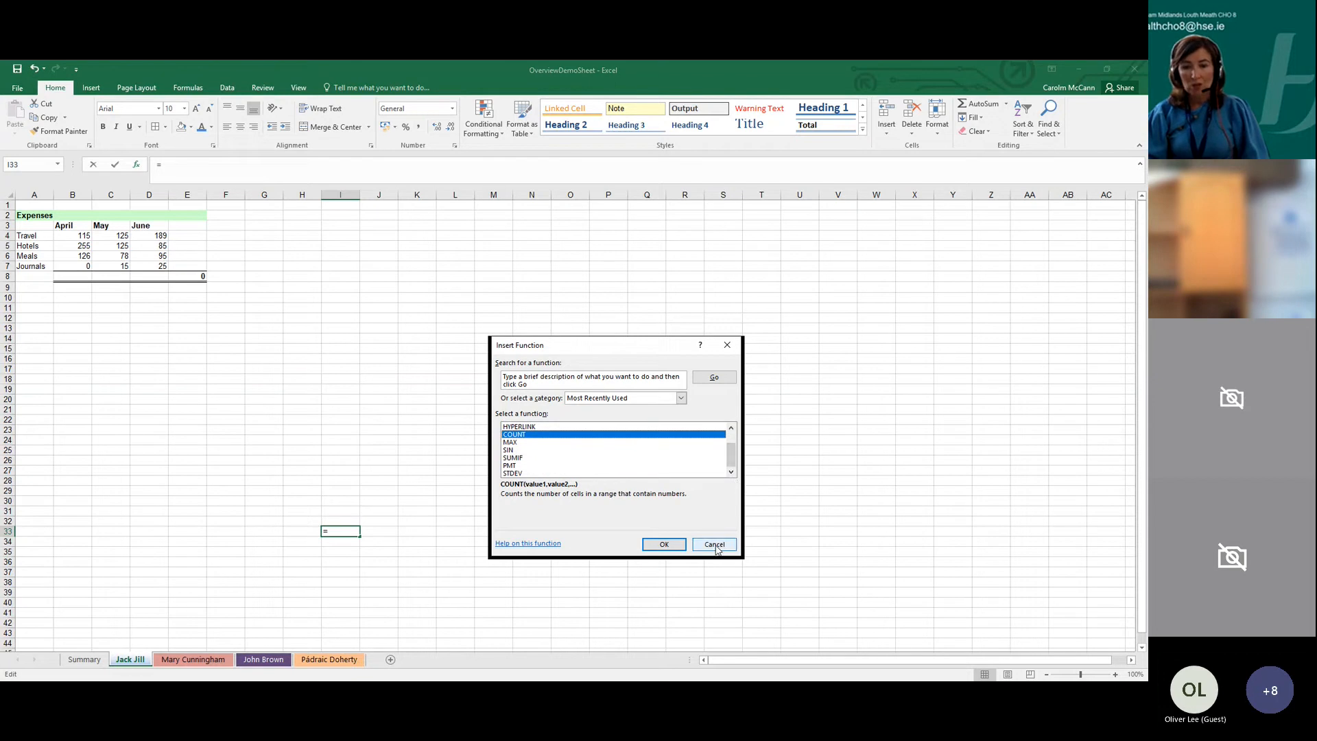
click(715, 545)
click(724, 490)
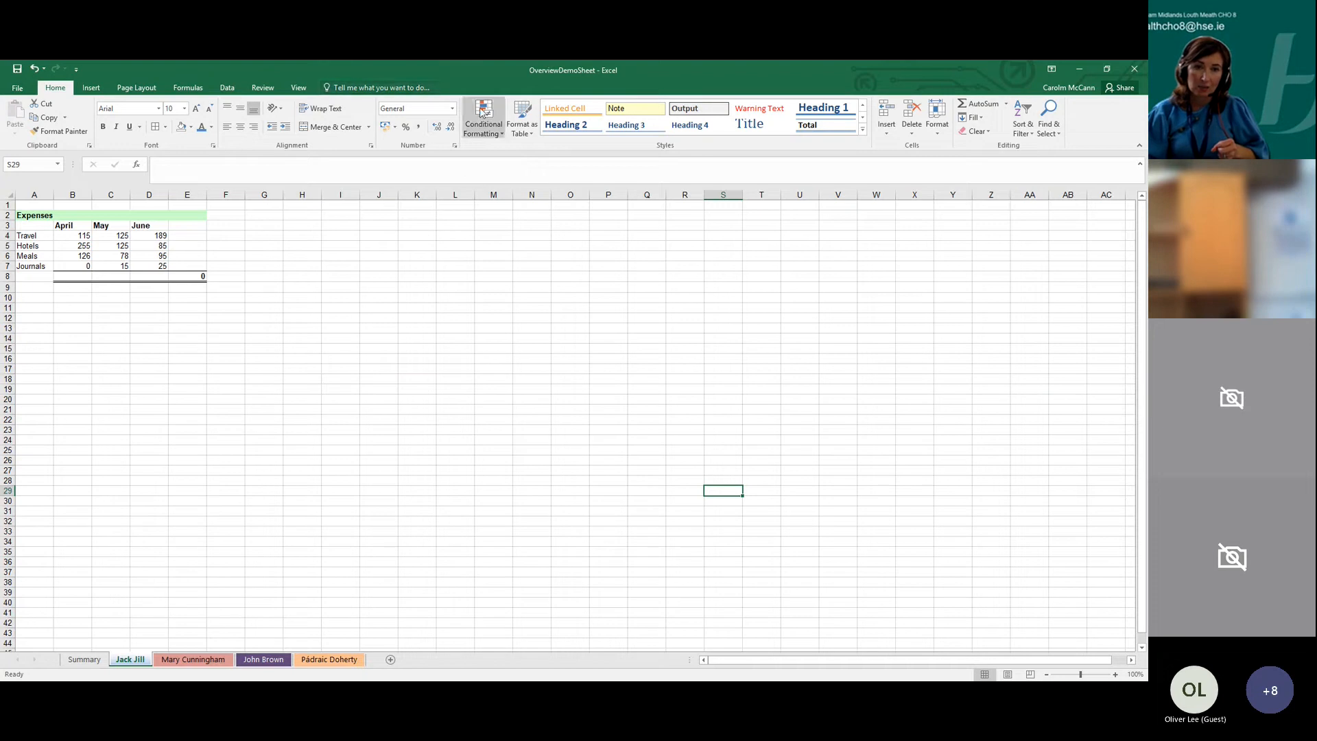
Look up "calculate age from date of birt" in the command search, clear the query and return to the sheet
click(348, 88)
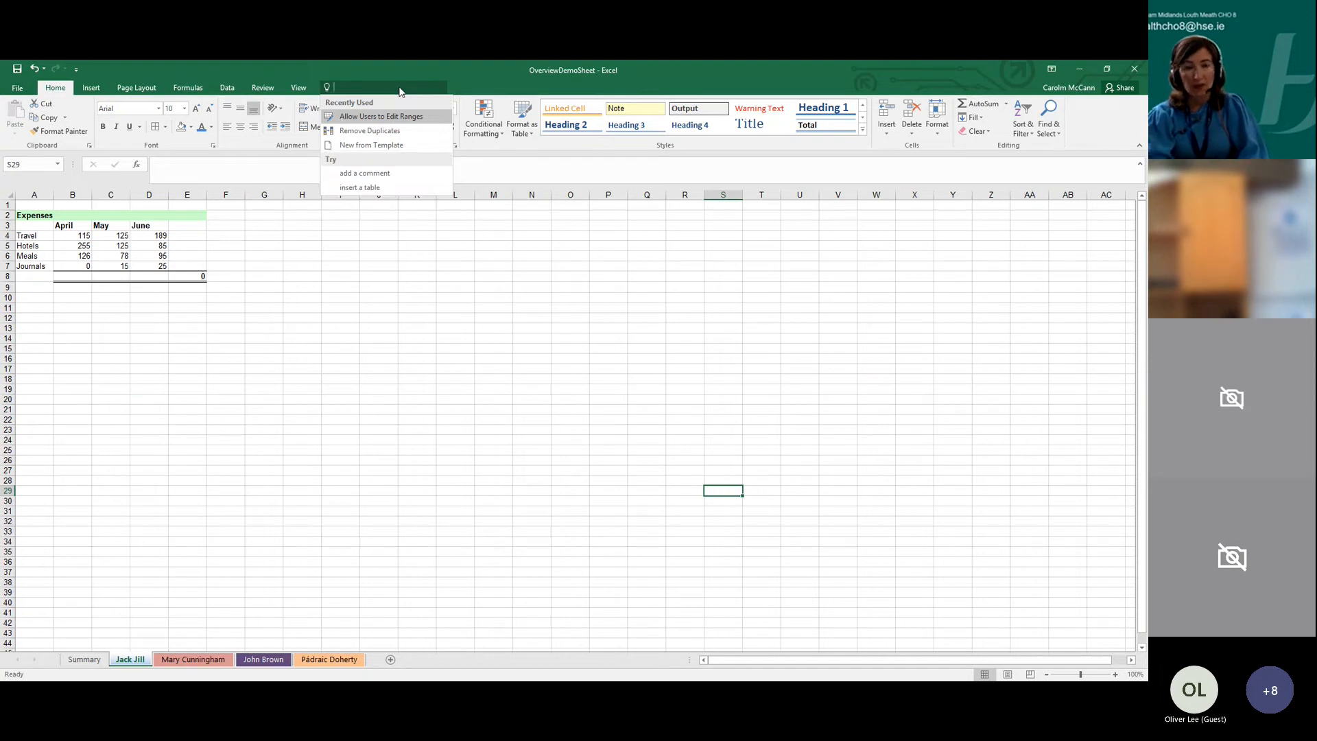
text(calcul)
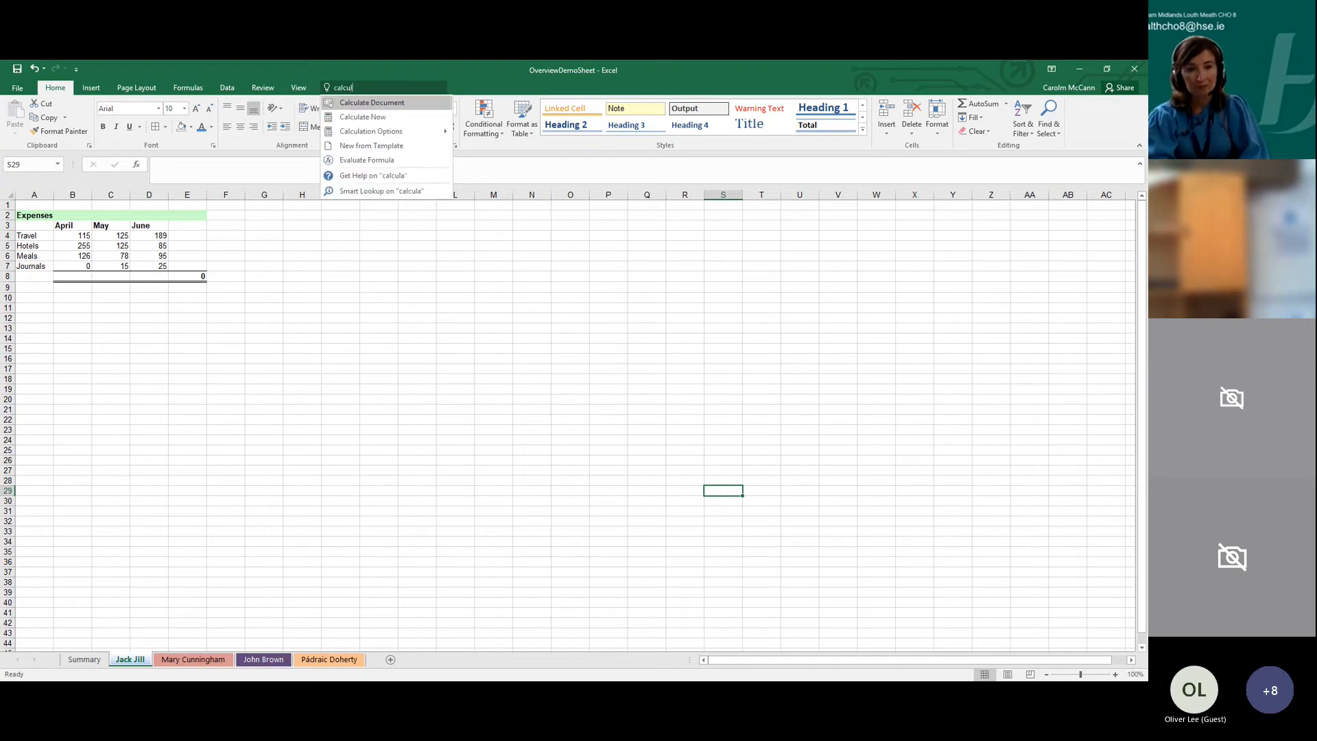
text(ate age)
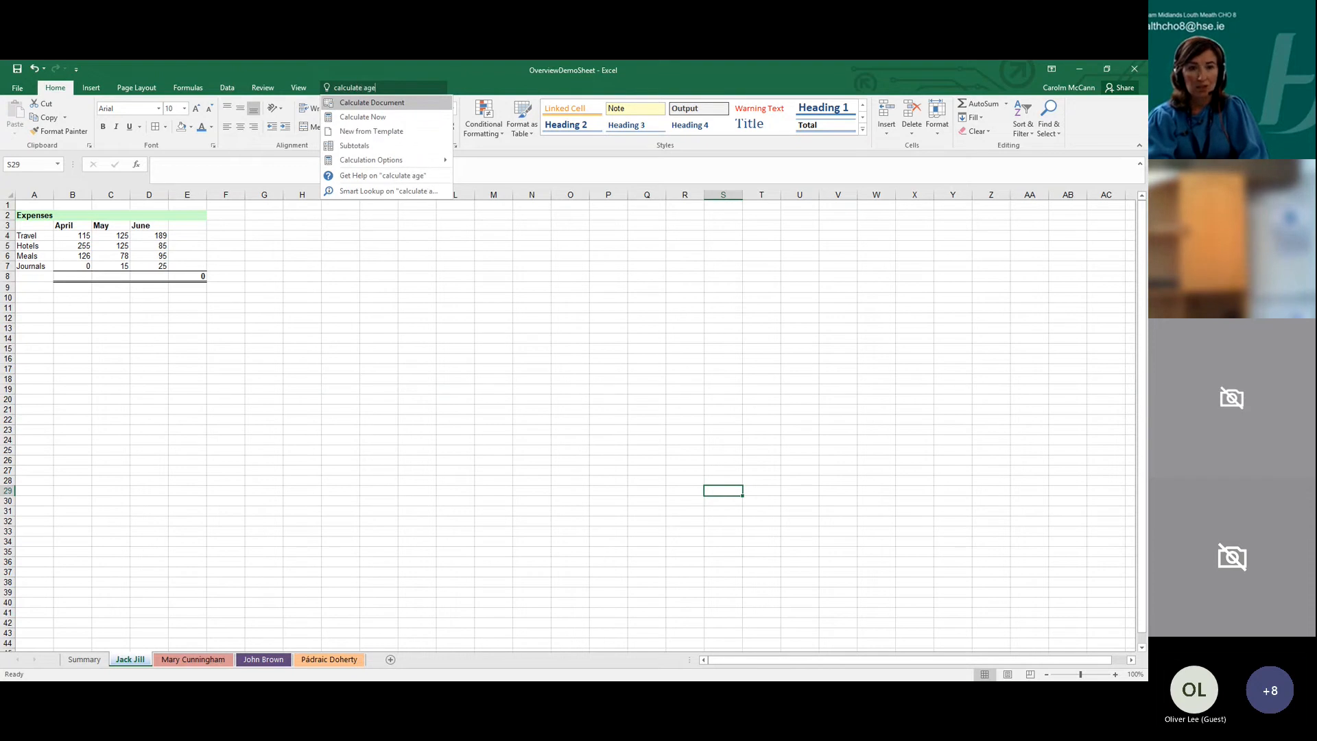
text( from da)
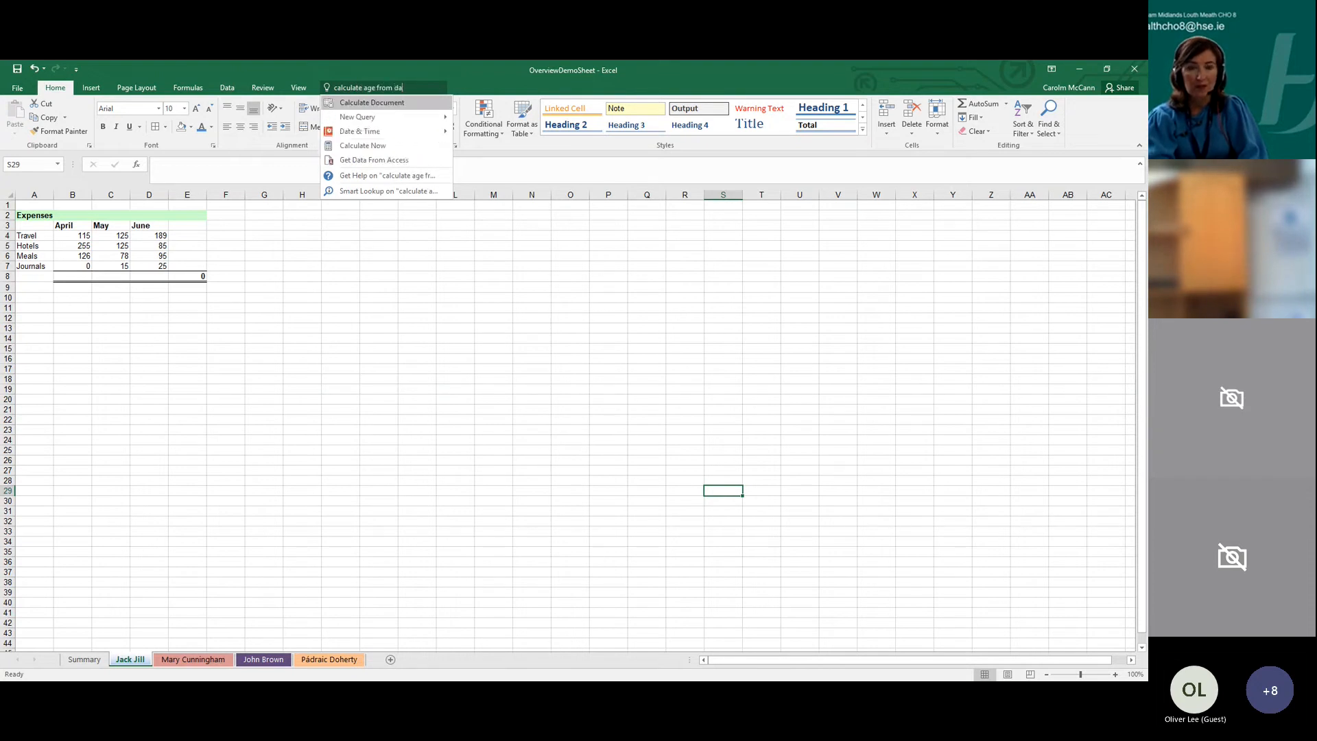
text(te of birt)
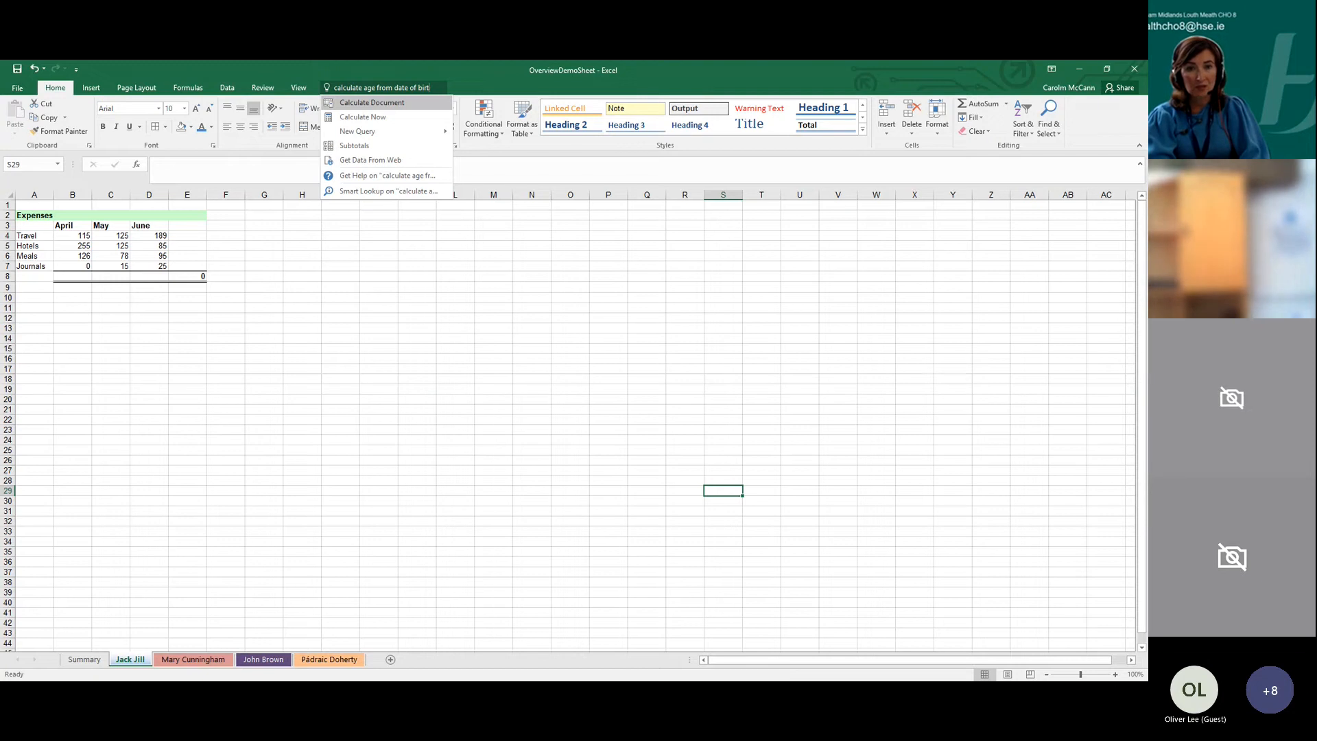
key(BackSpace)
key(BackSpace)
key(BackSpace)
key(BackSpace)
key(BackSpace)
key(BackSpace)
key(BackSpace)
key(BackSpace)
key(BackSpace)
key(BackSpace)
key(BackSpace)
key(BackSpace)
key(BackSpace)
key(BackSpace)
key(BackSpace)
key(BackSpace)
key(BackSpace)
key(BackSpace)
key(BackSpace)
key(BackSpace)
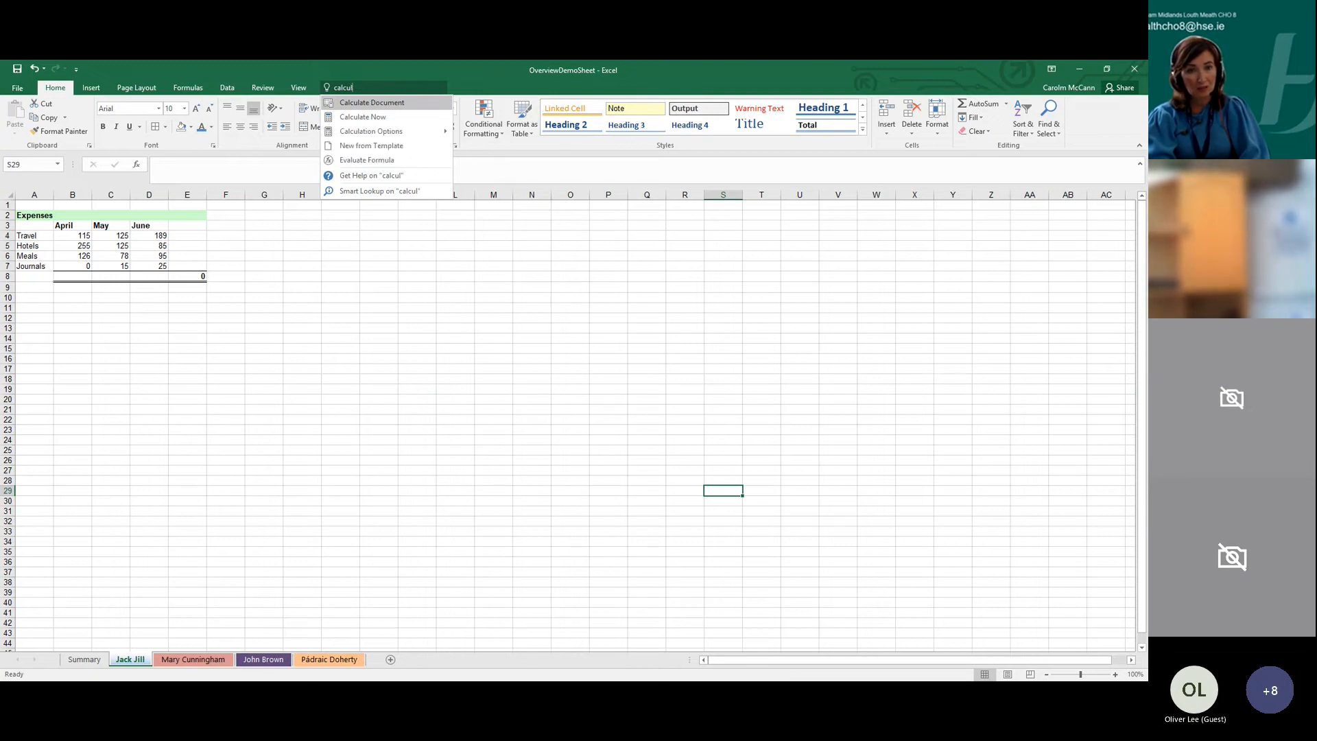
key(BackSpace)
key(BackSpace)
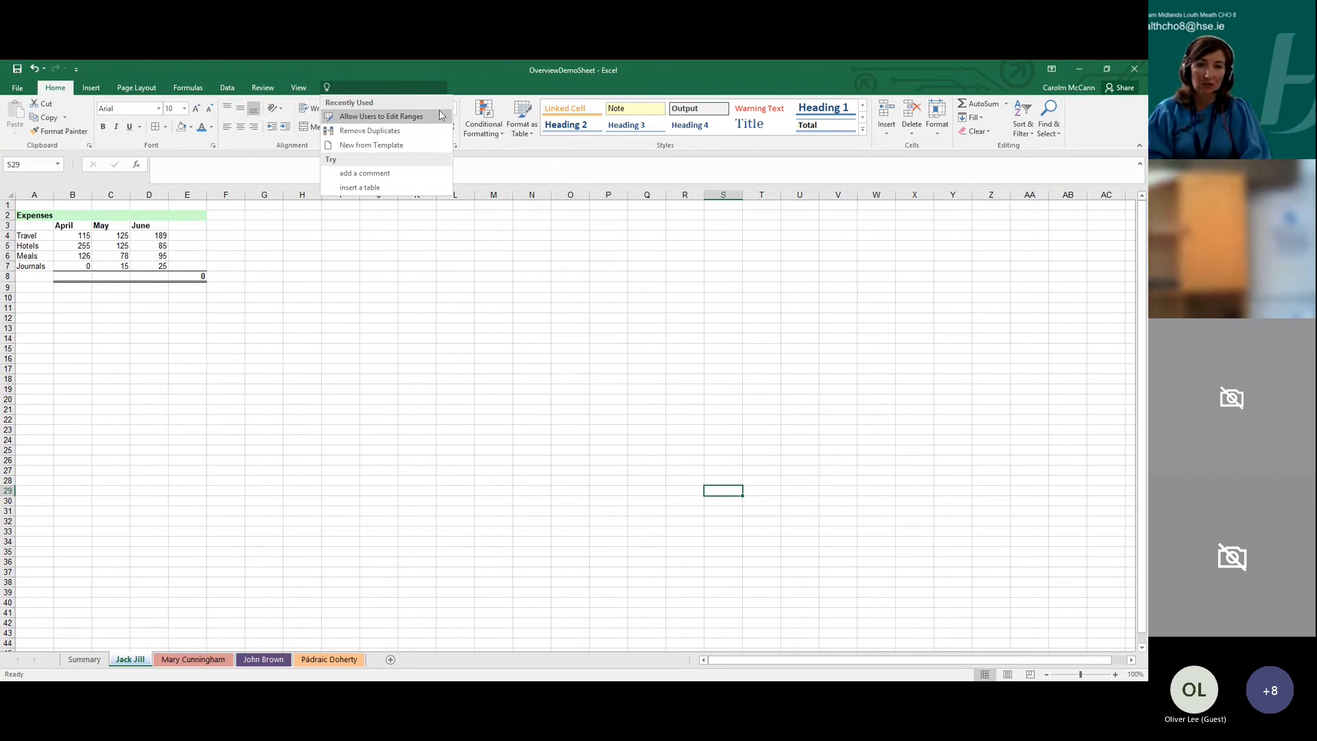
key(Escape)
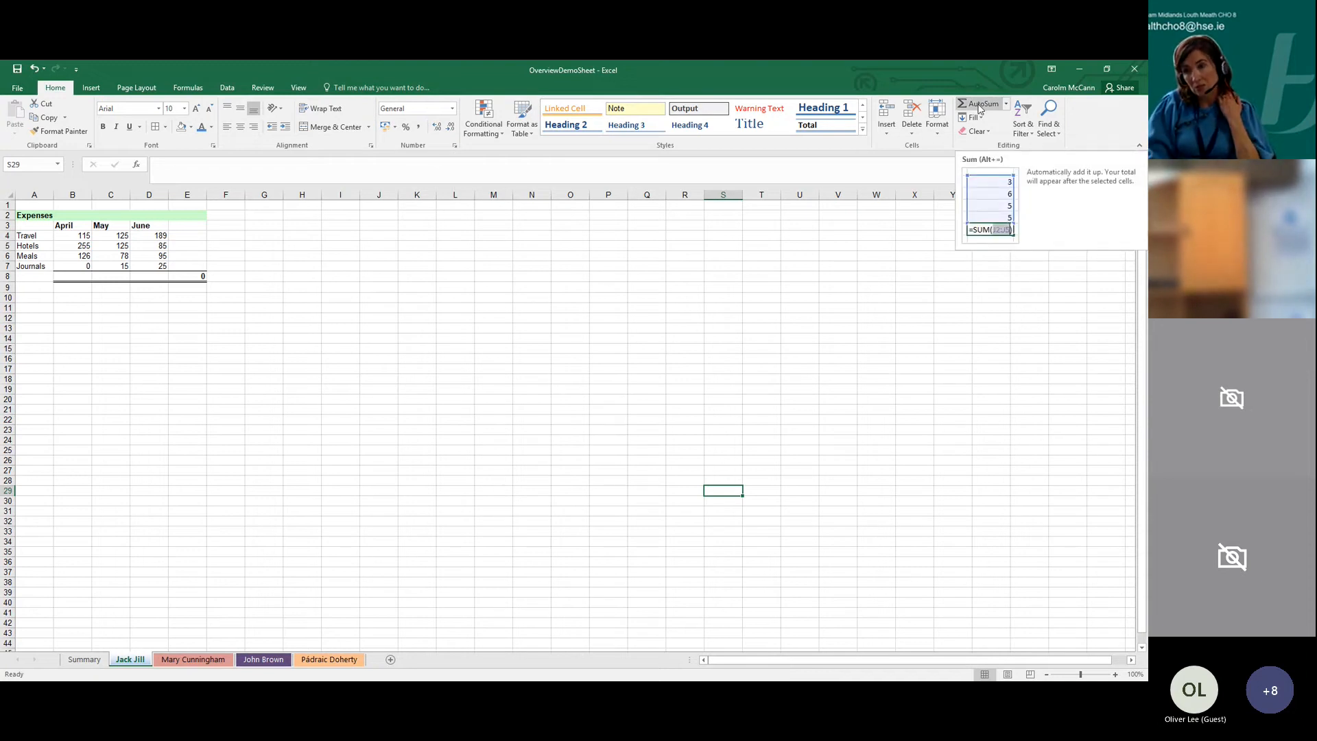
click(765, 264)
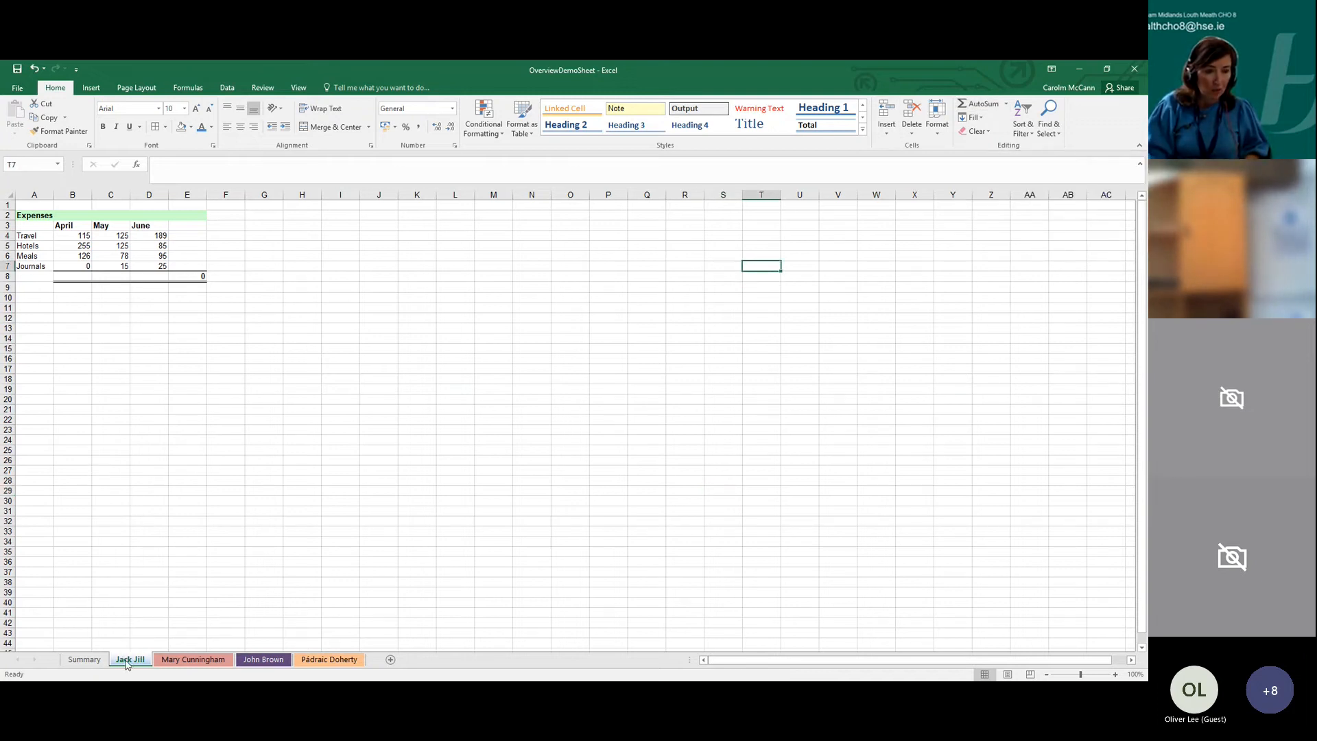
On the individual's sheet with the red tab, total the April expenses B4:B7 in cell B8 with AutoSum
click(191, 663)
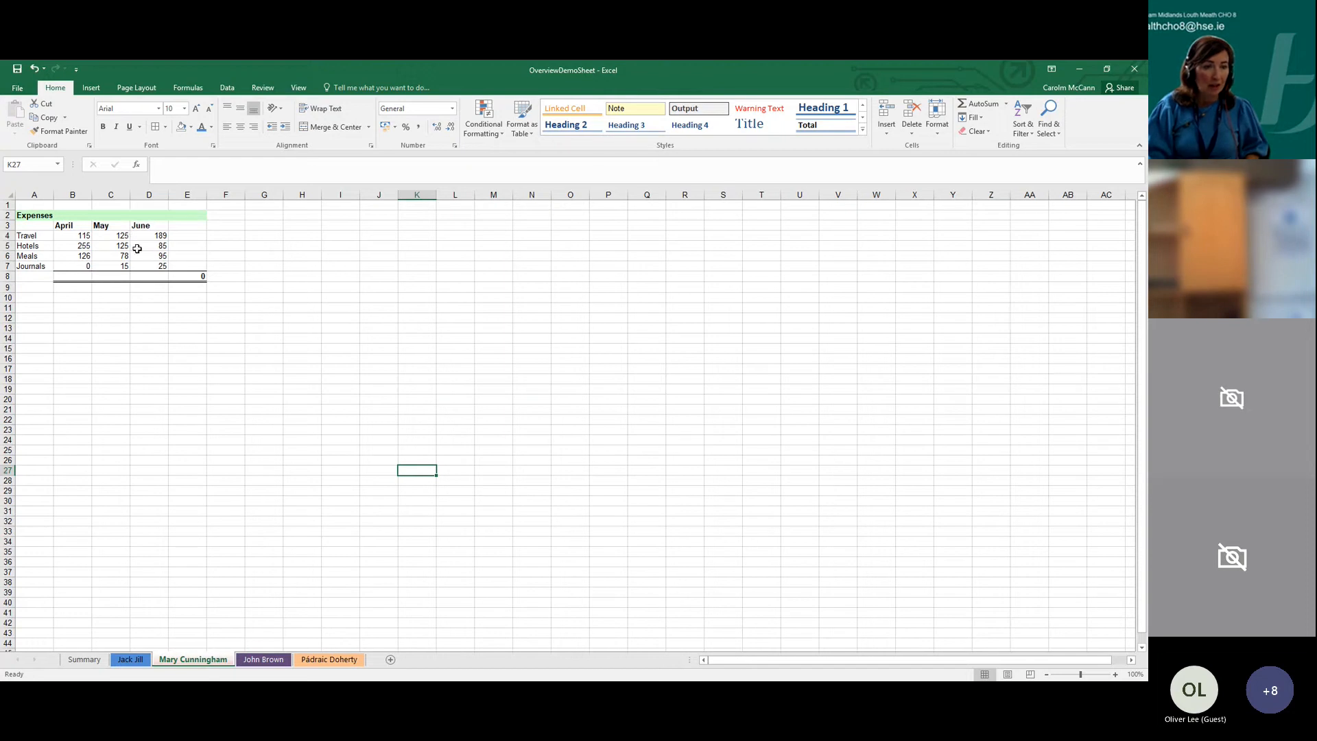
click(72, 276)
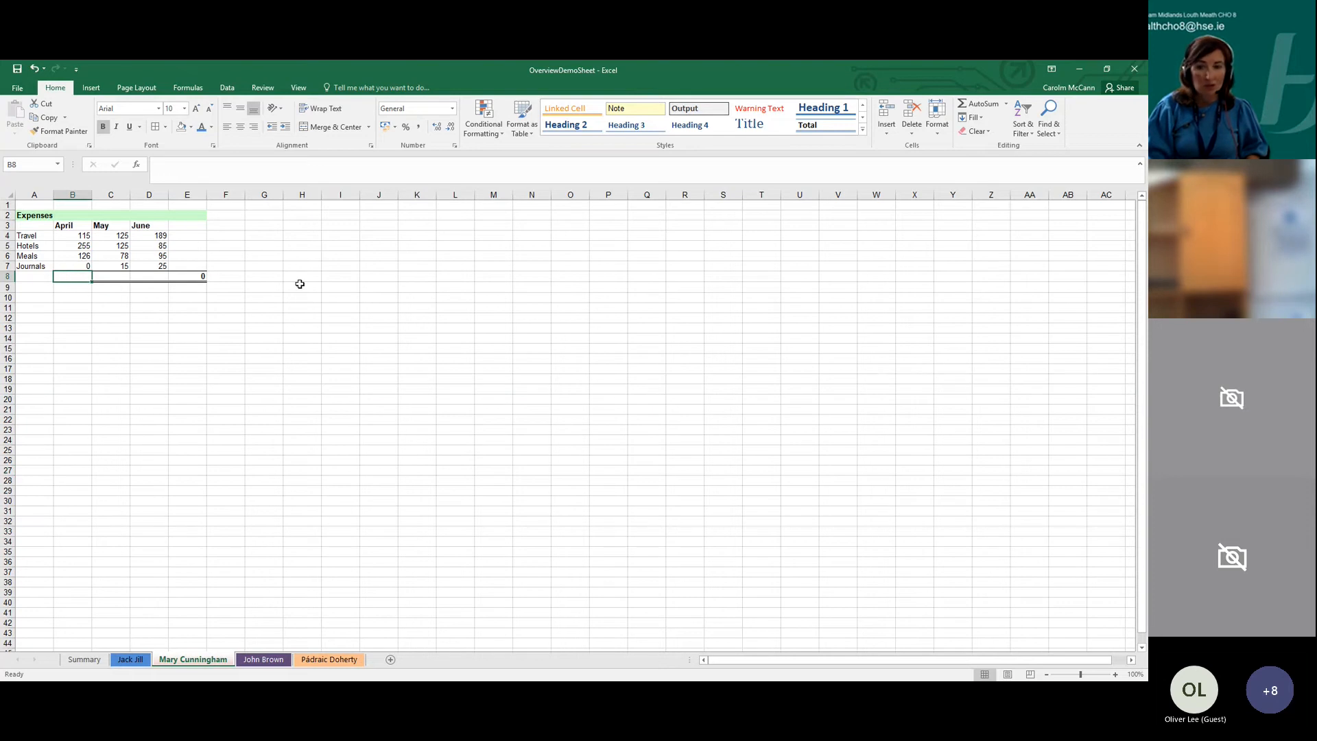
click(685, 296)
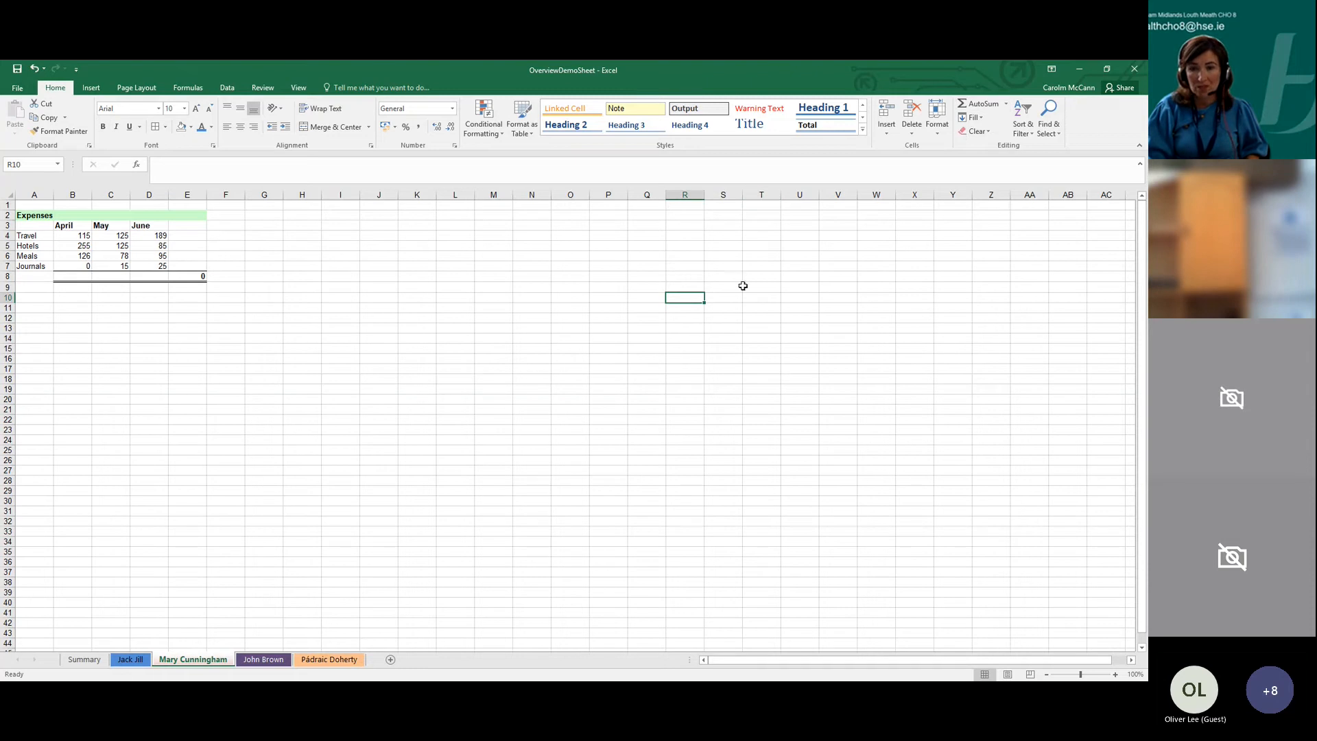
click(77, 274)
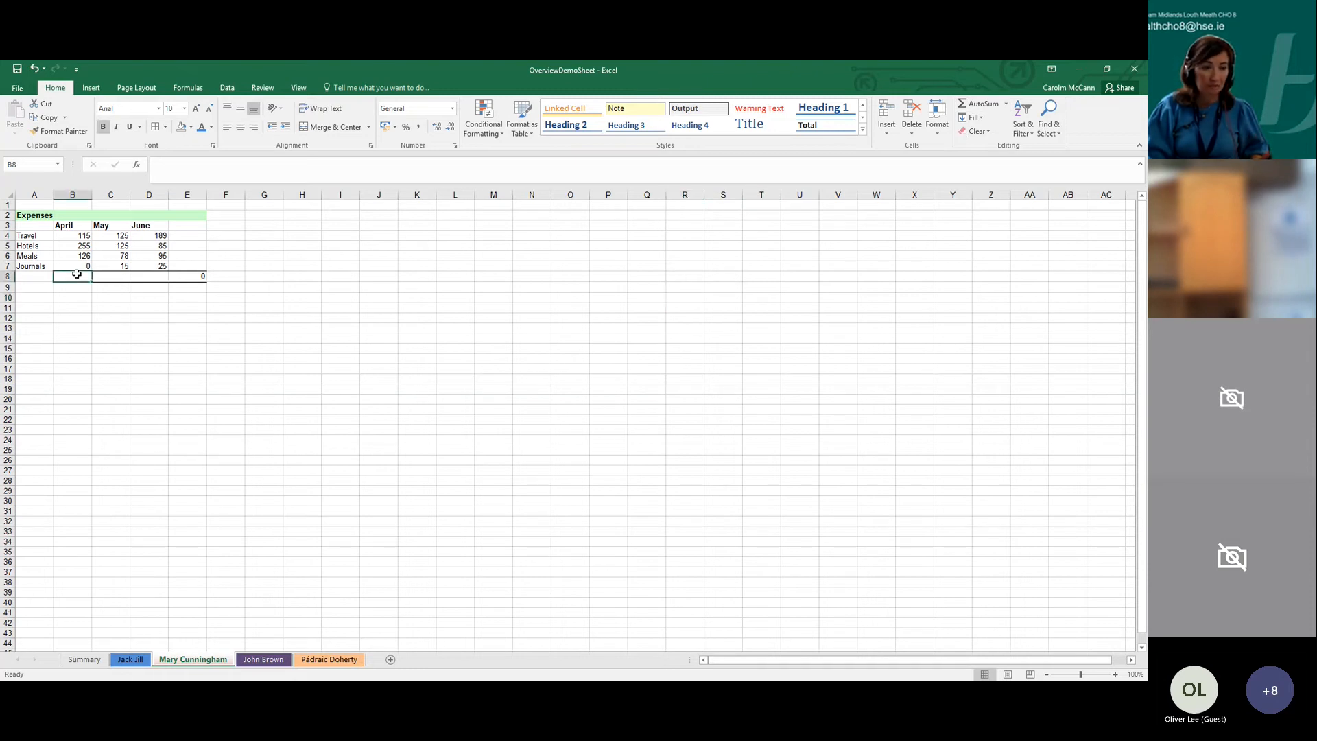
click(983, 105)
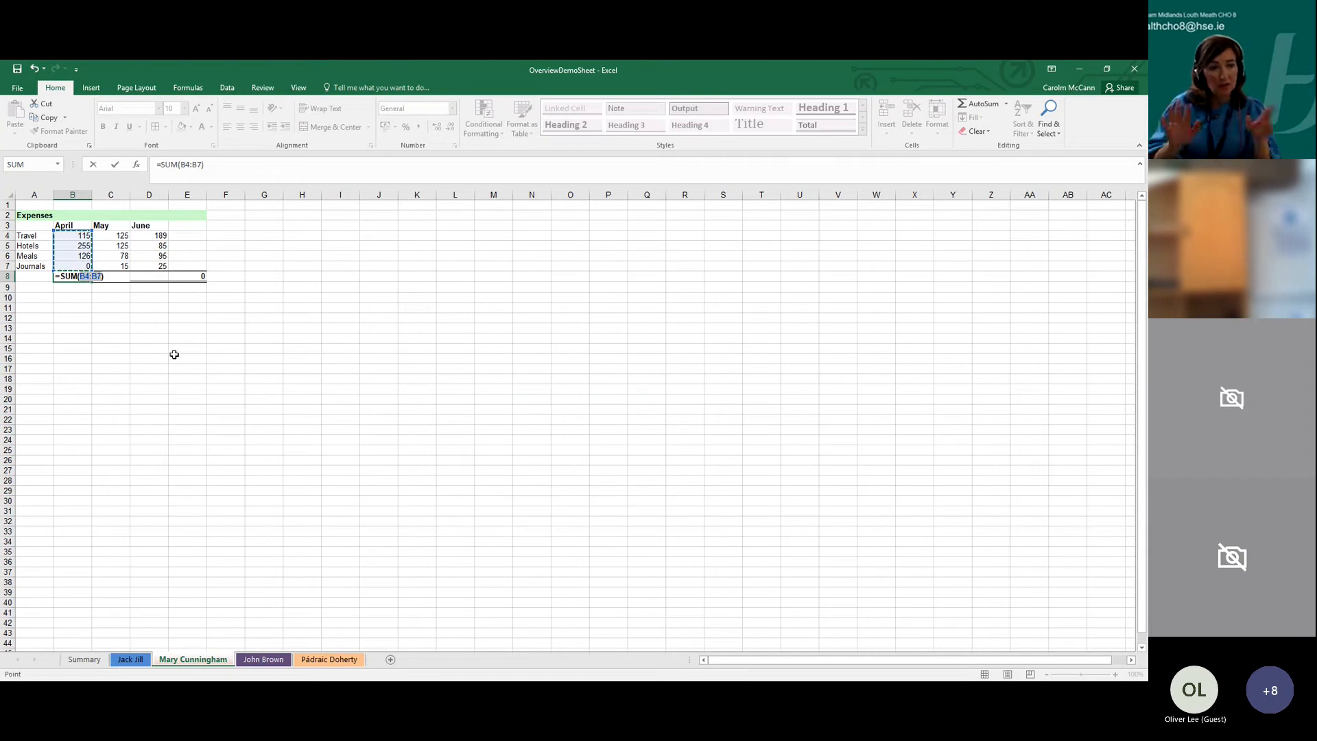
key(Return)
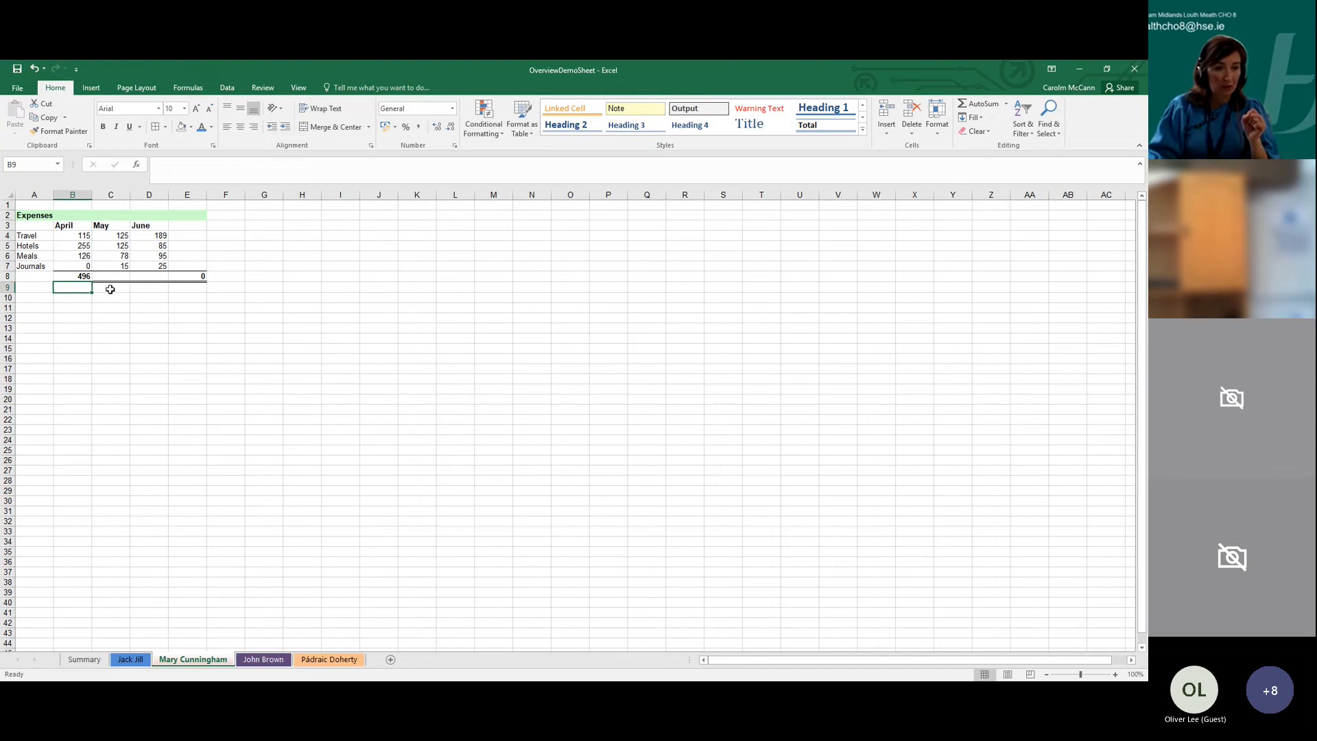
click(76, 276)
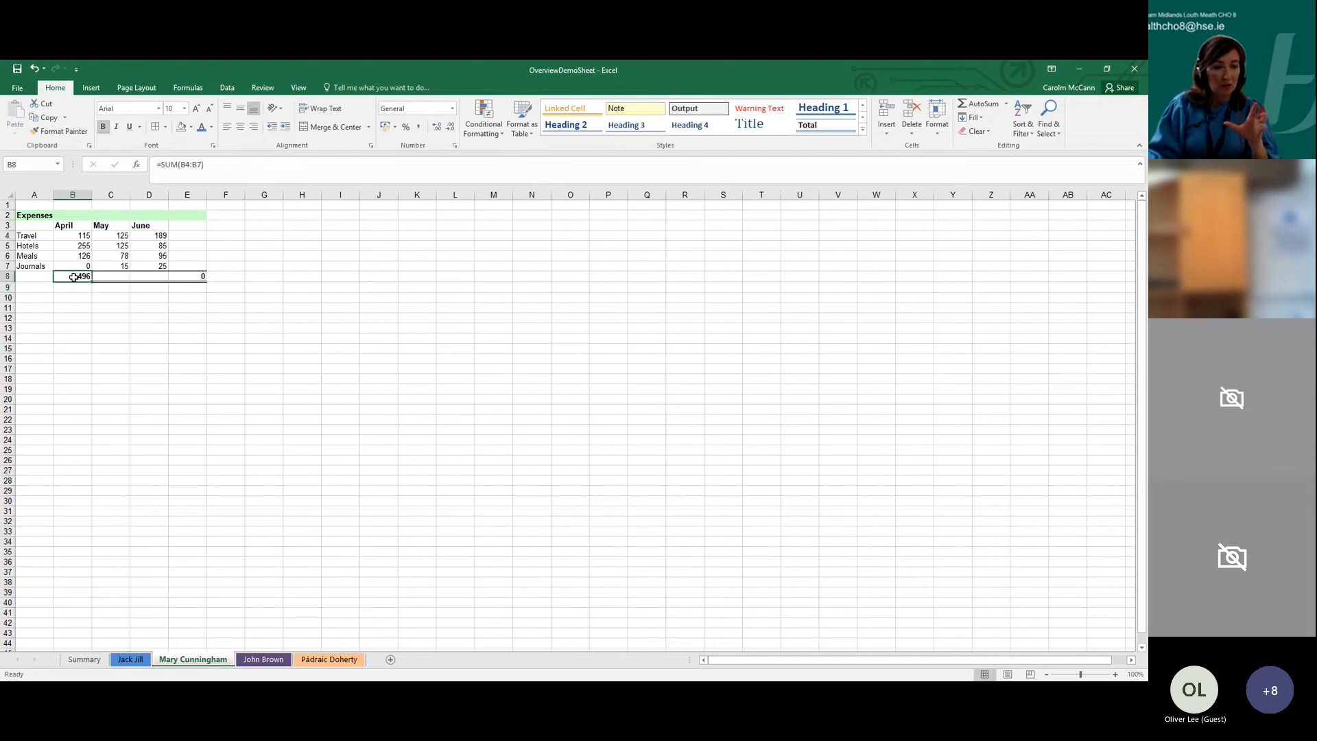
Change the April expenses to 382 for Journals, 77 for Hotels and 986 for Meals
click(72, 267)
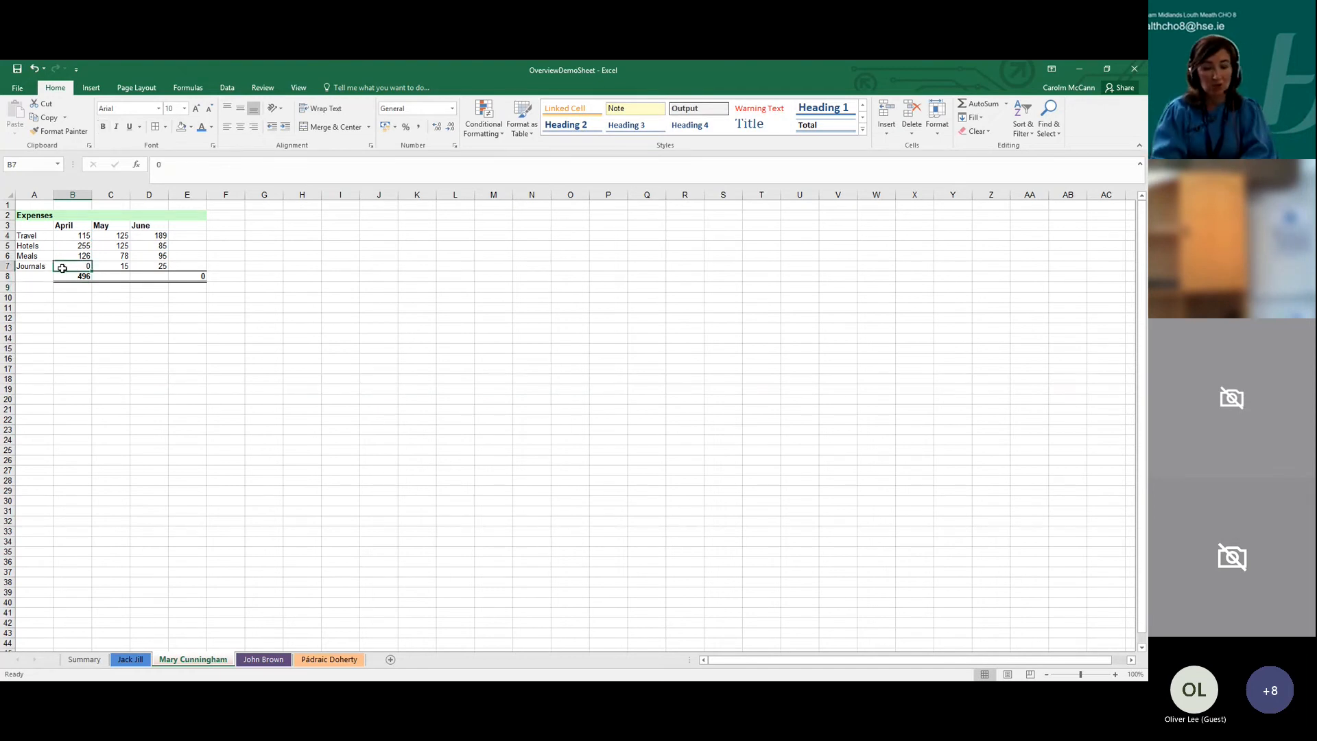
text(382)
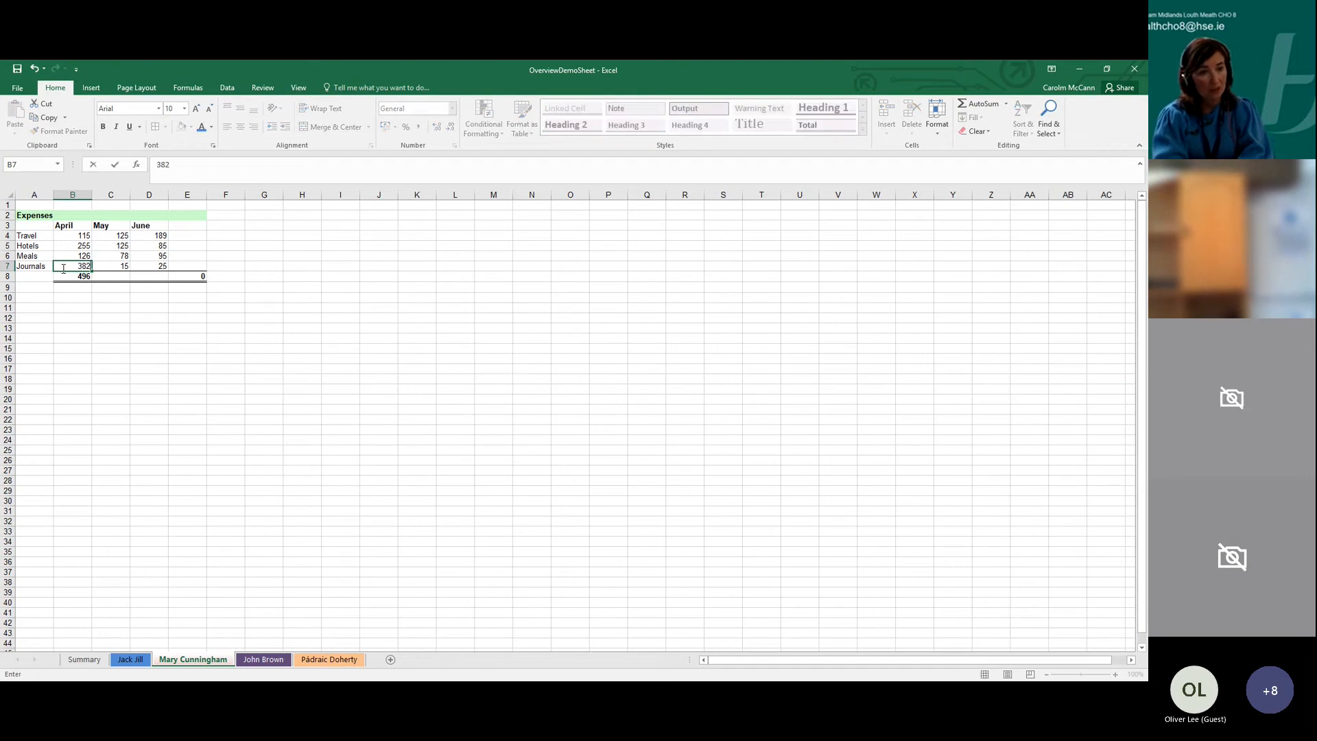
key(Return)
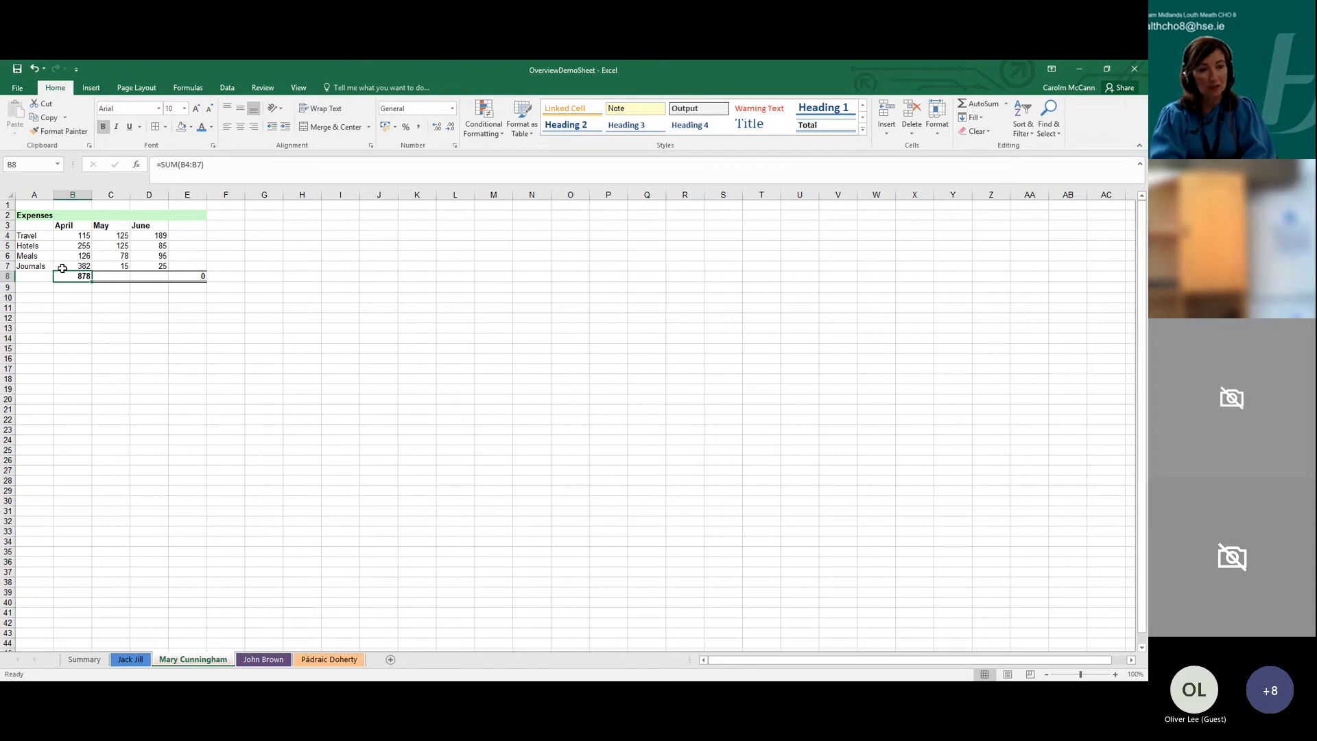
key(Up)
key(Up)
key(Up)
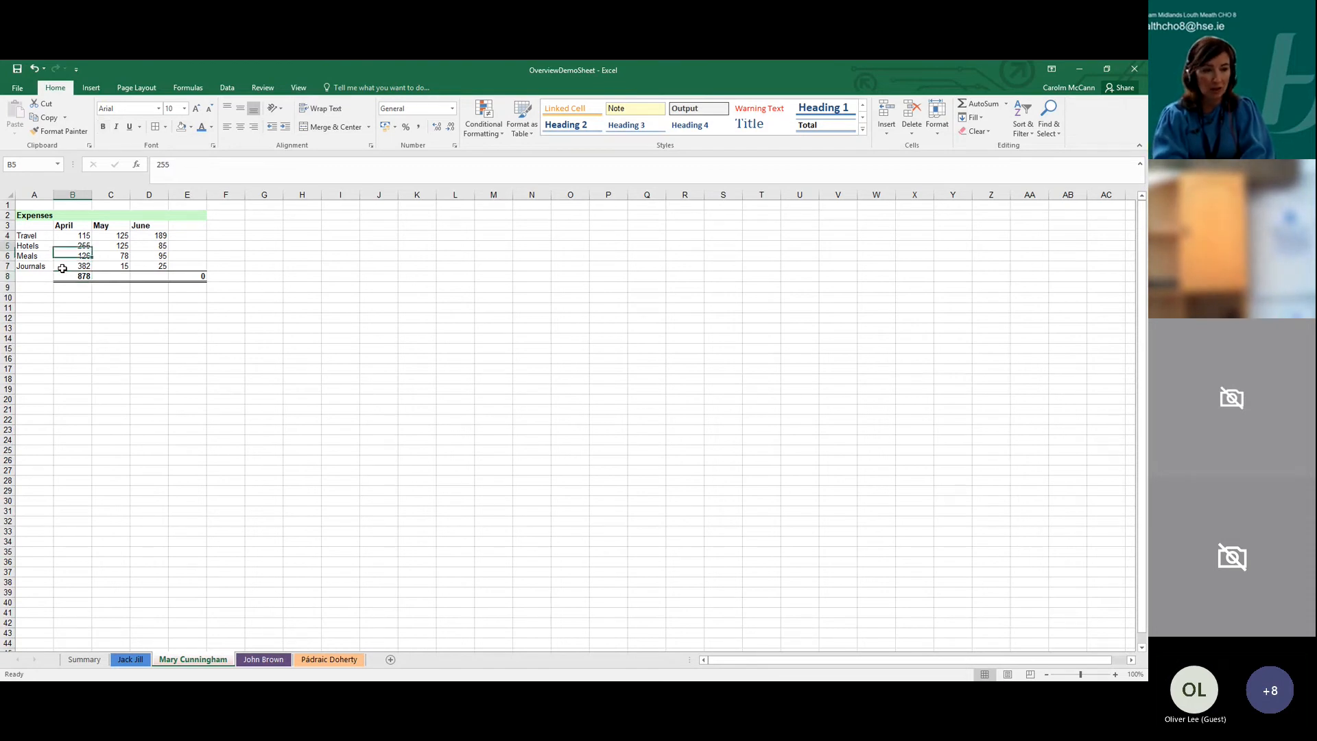
text(77)
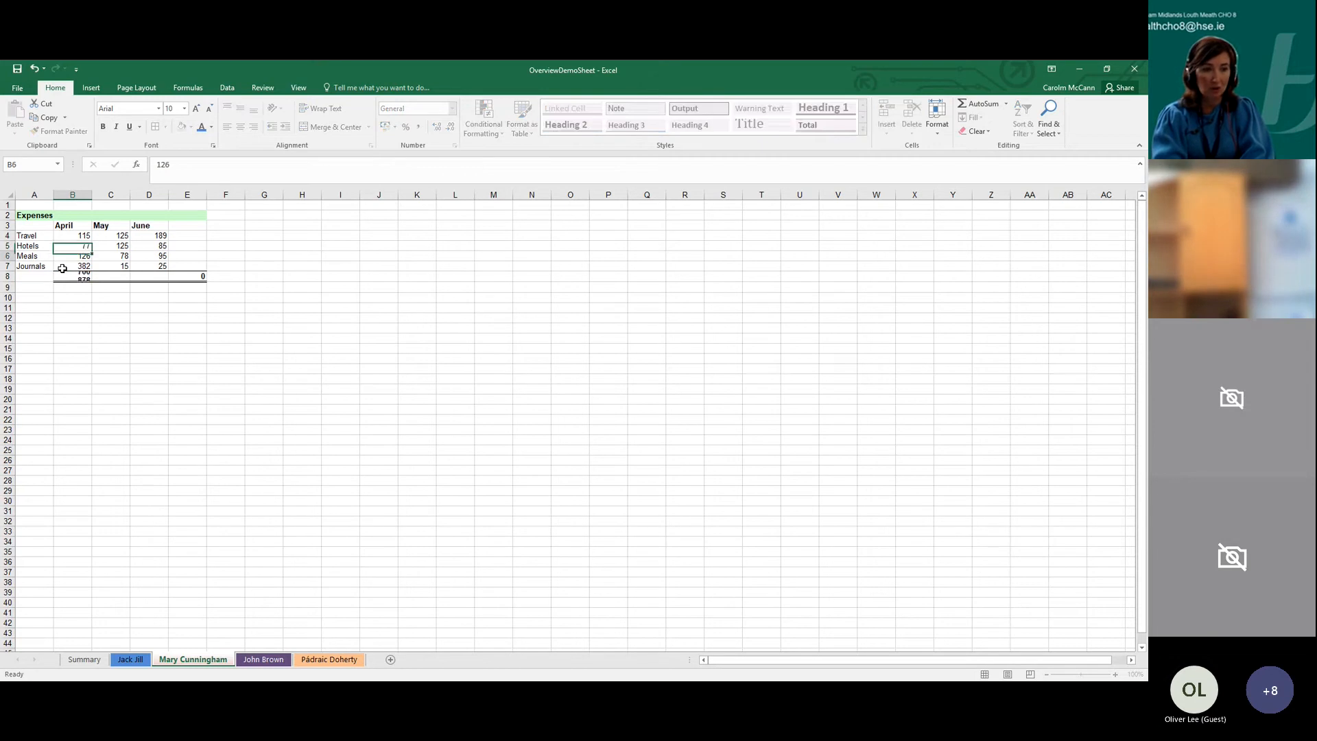
key(Return)
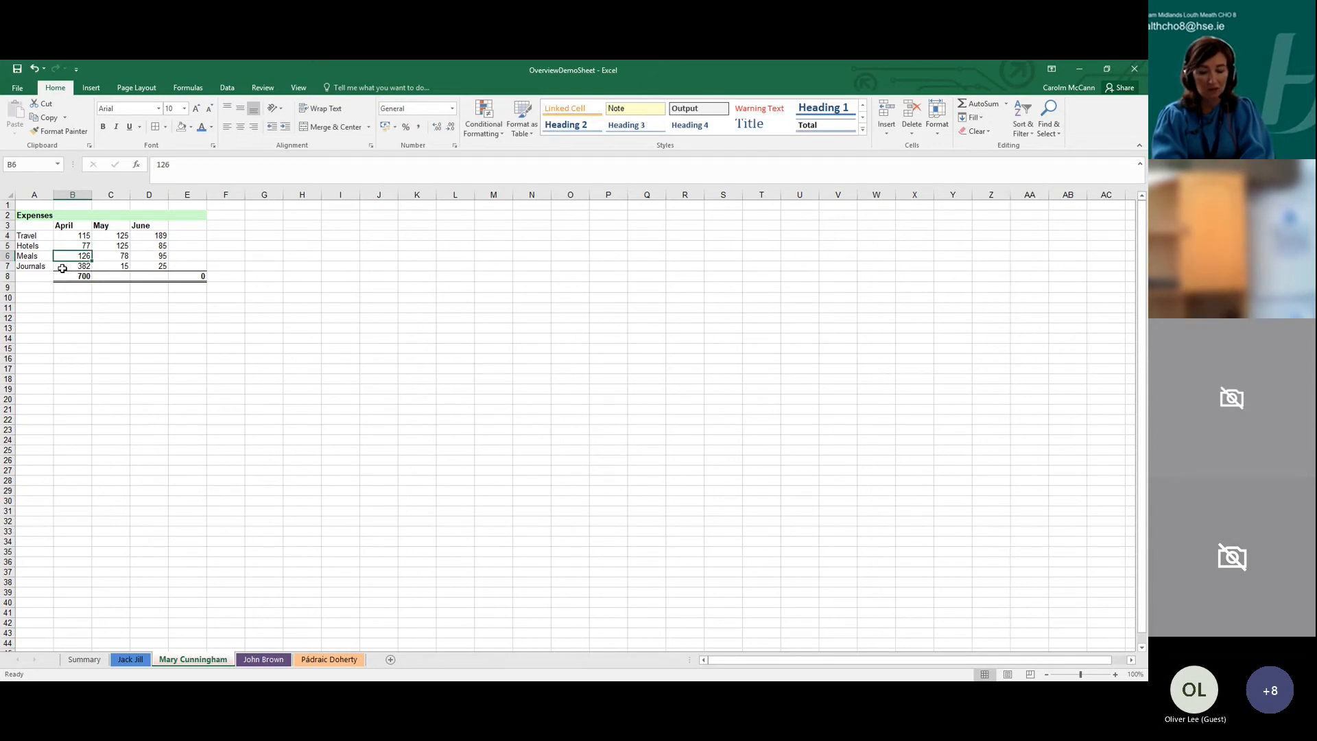
text(986)
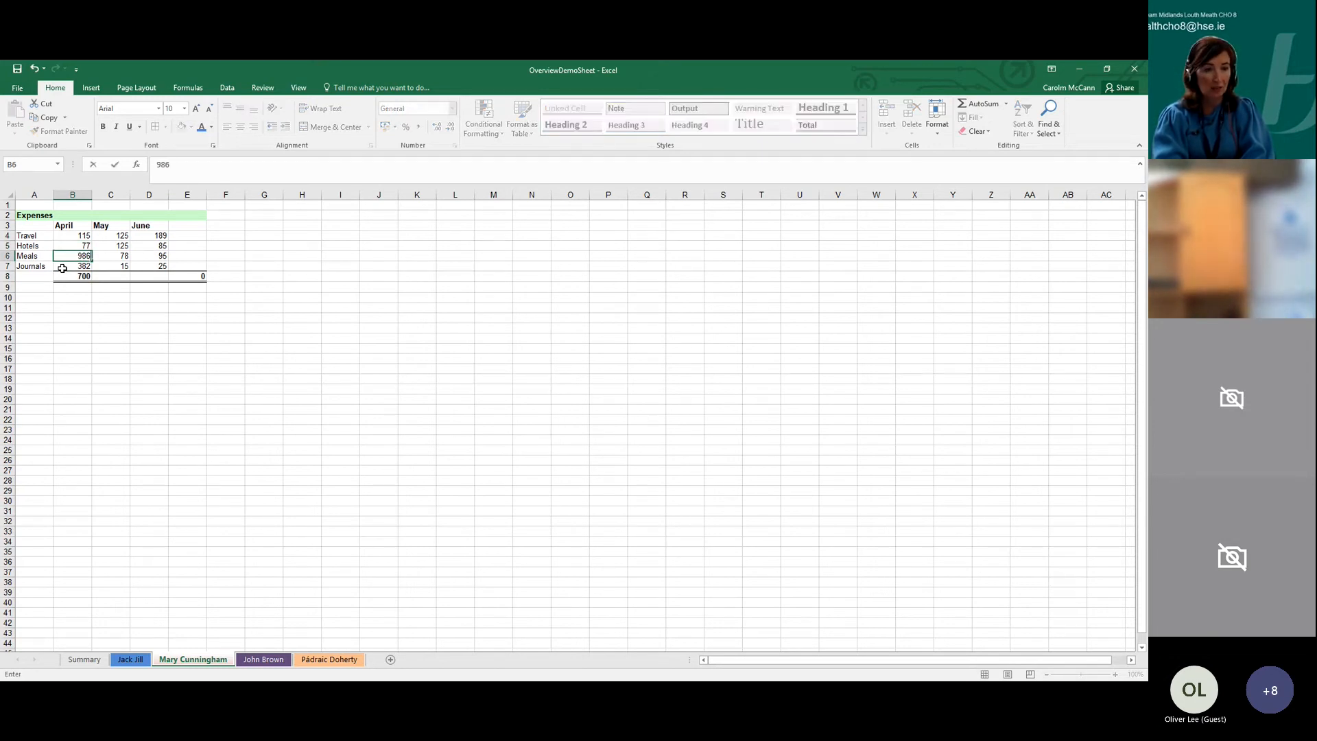
key(Return)
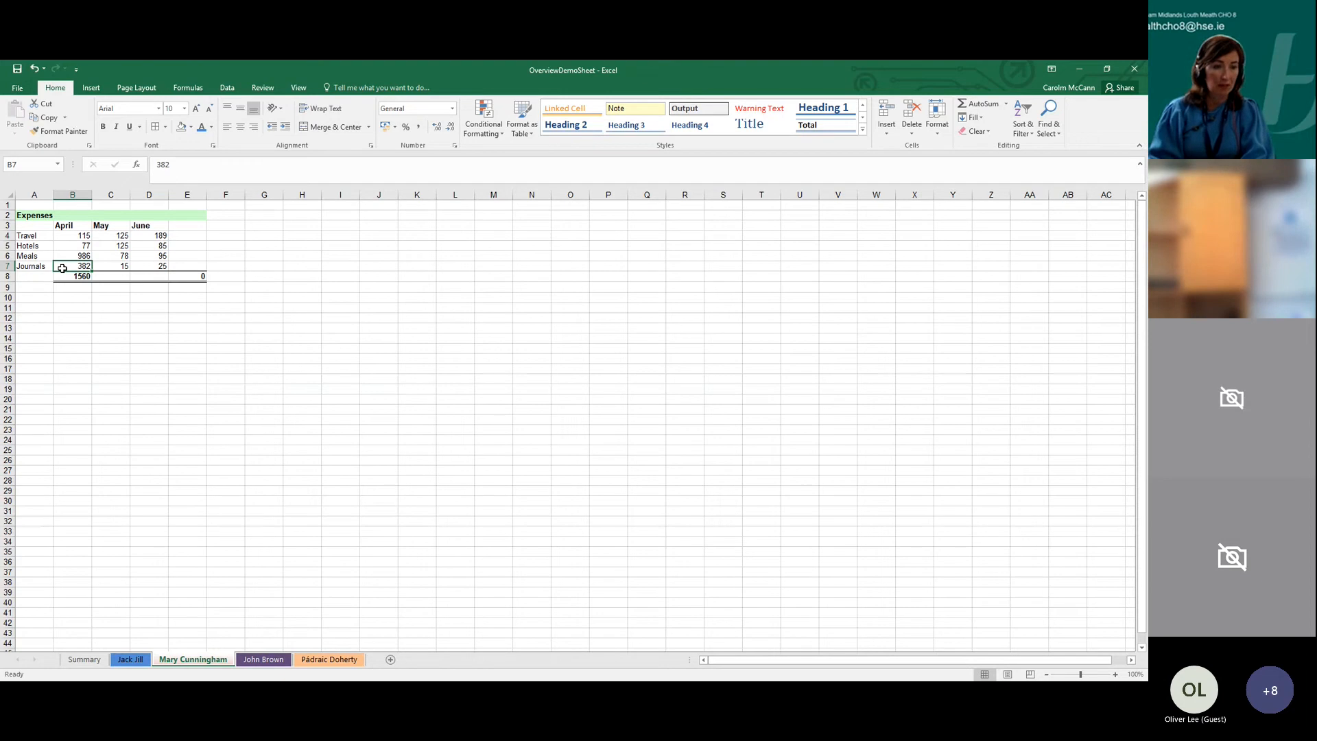
Fill the April total formula from B8 across to May and June in C8:D8 and check the three totals' formulas
click(60, 288)
click(72, 276)
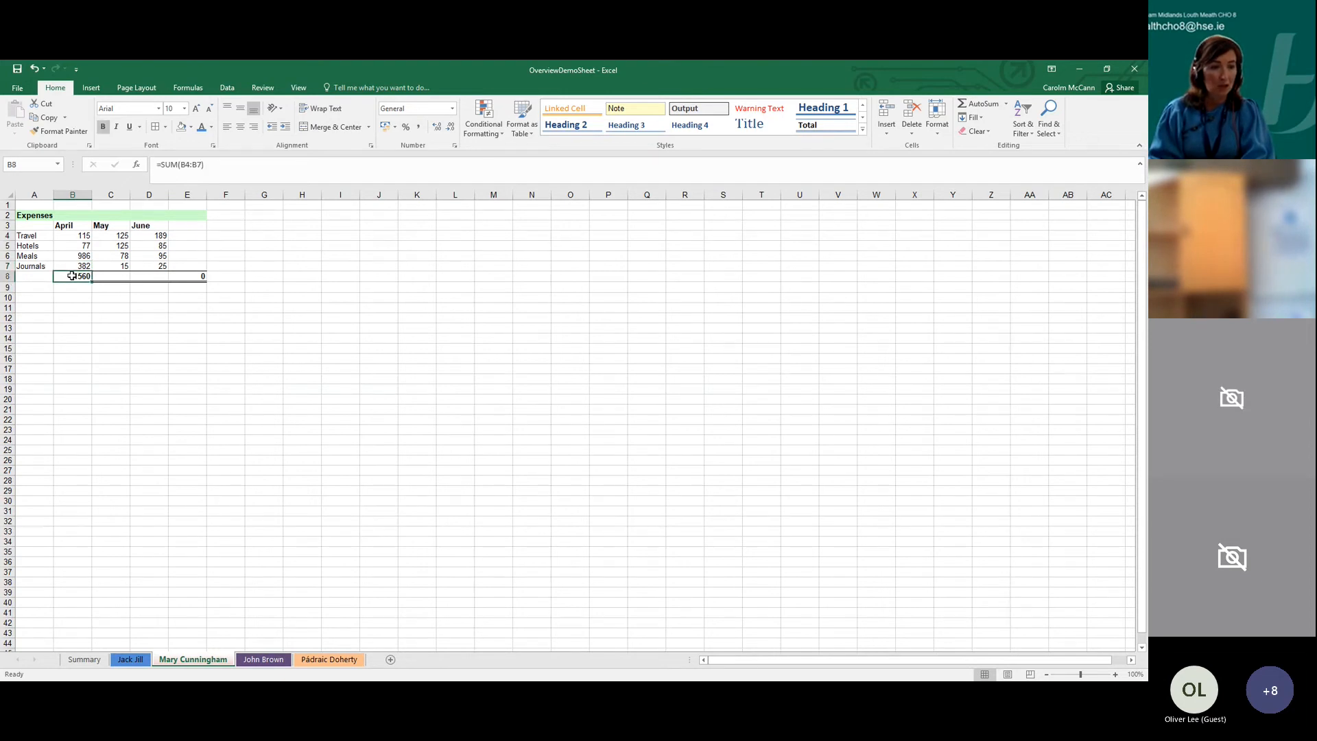
click(95, 306)
click(81, 277)
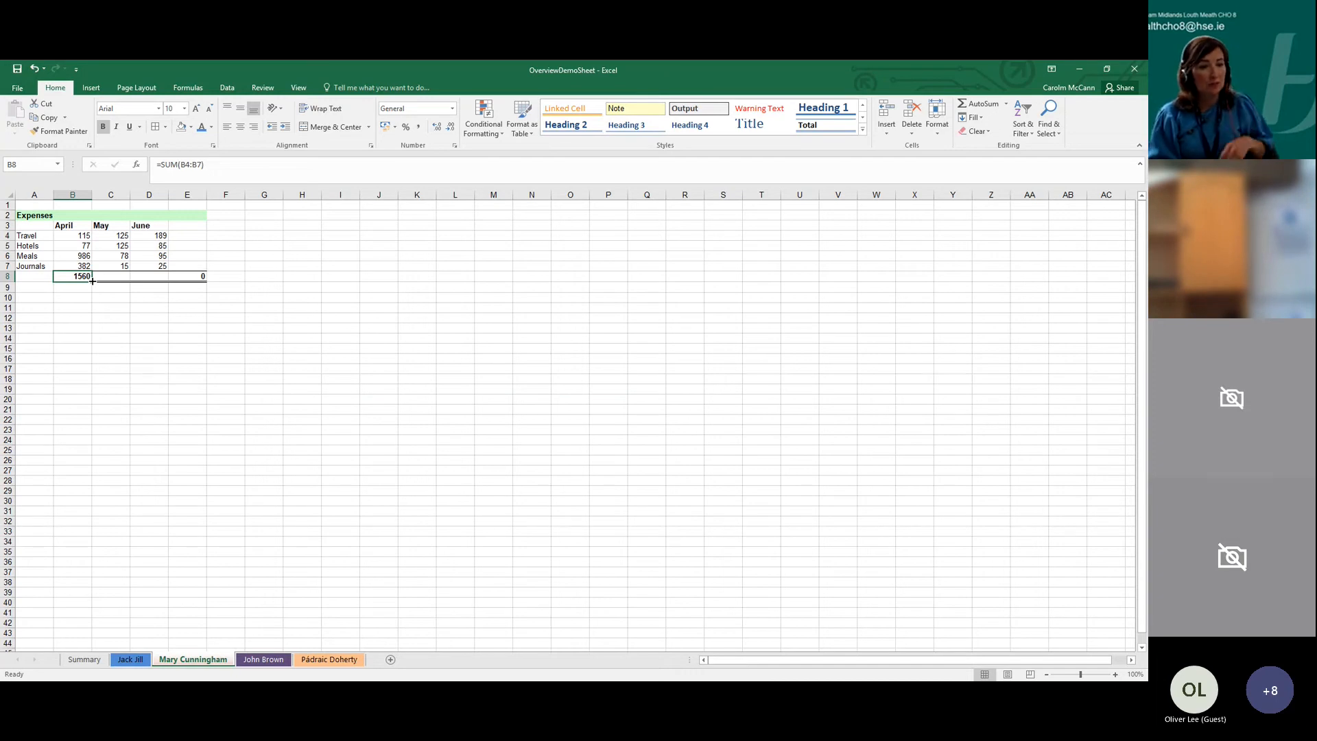
drag(93, 280, 160, 284)
click(161, 330)
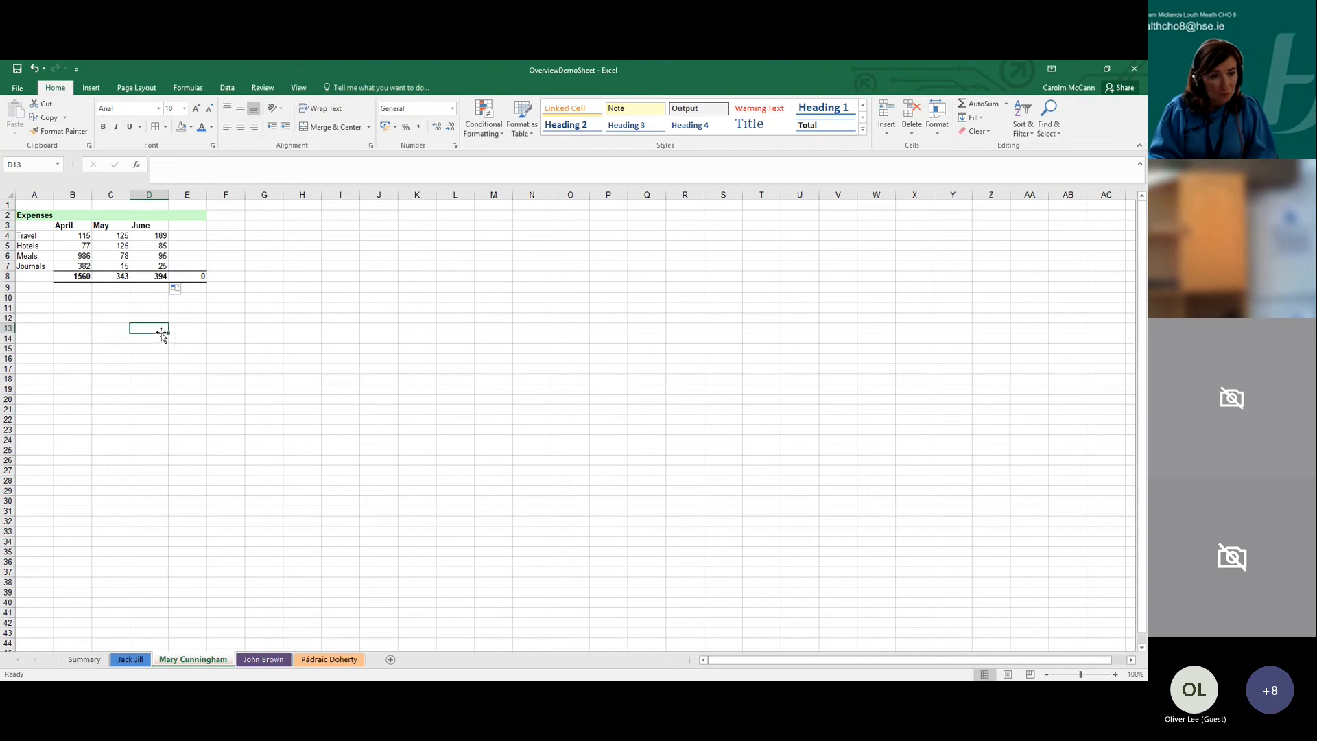
click(81, 276)
click(108, 274)
click(156, 276)
click(83, 274)
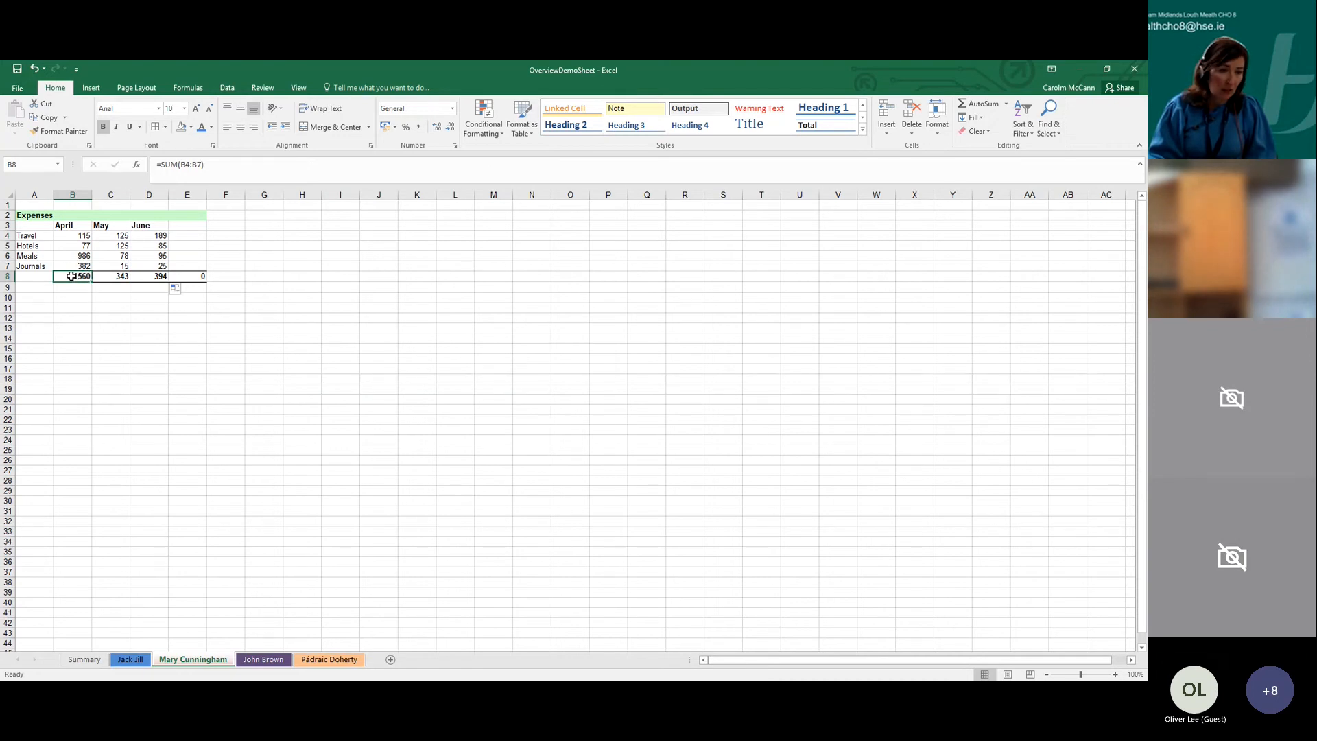
Examine the SUM formulas behind the April, May and June totals in B8:D8 and the cells they refer to
click(216, 167)
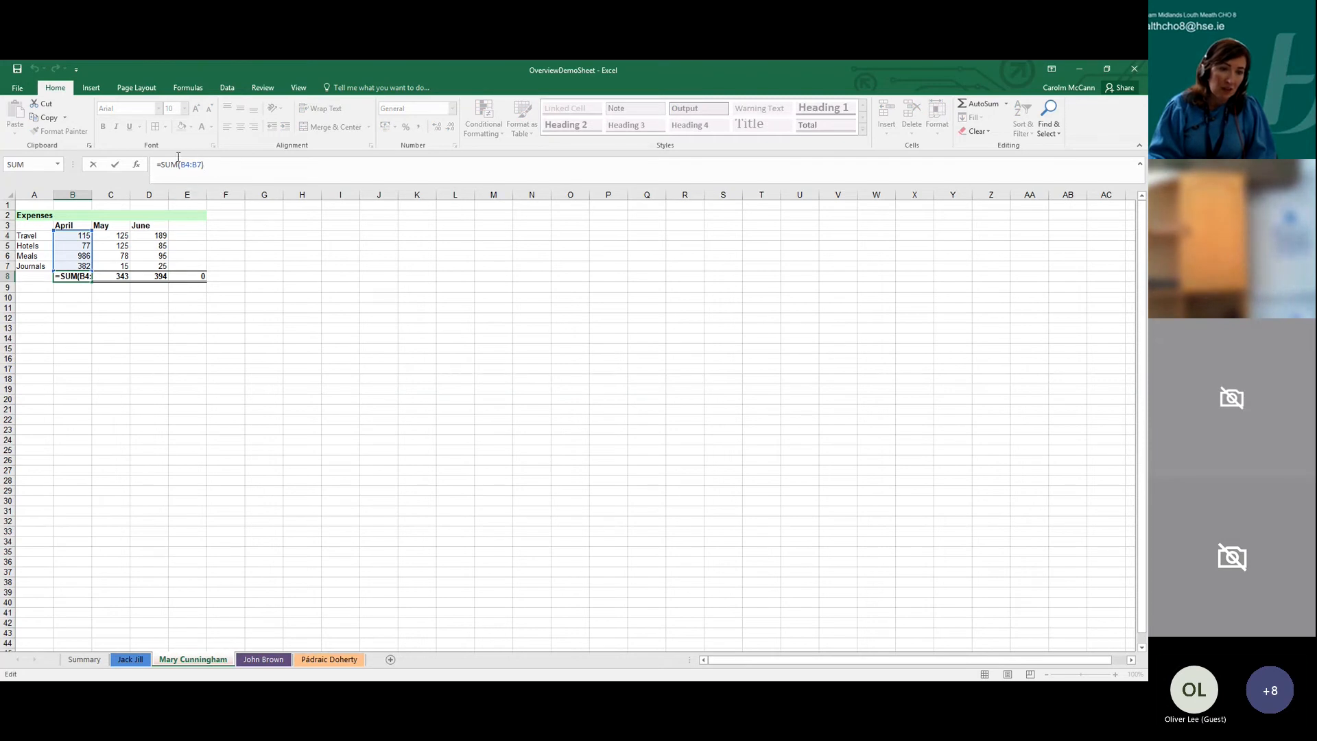
click(96, 347)
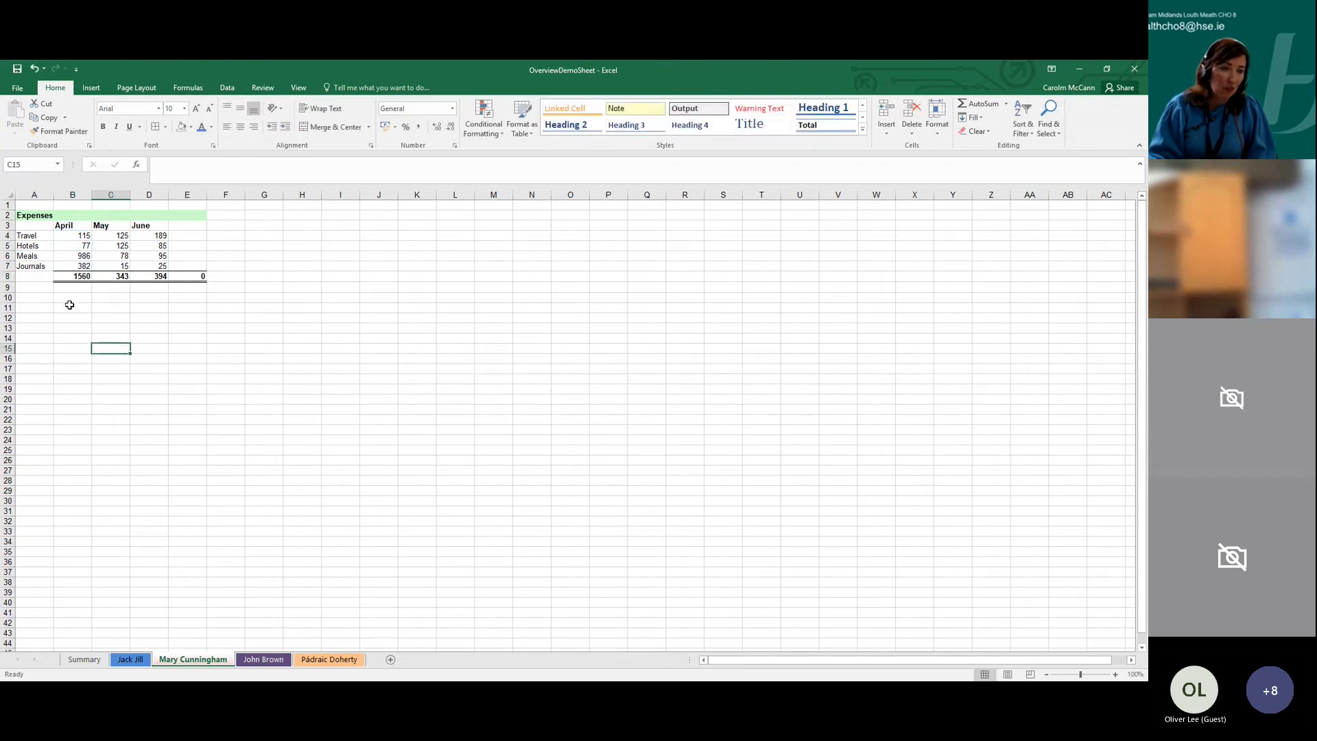
click(65, 276)
click(117, 277)
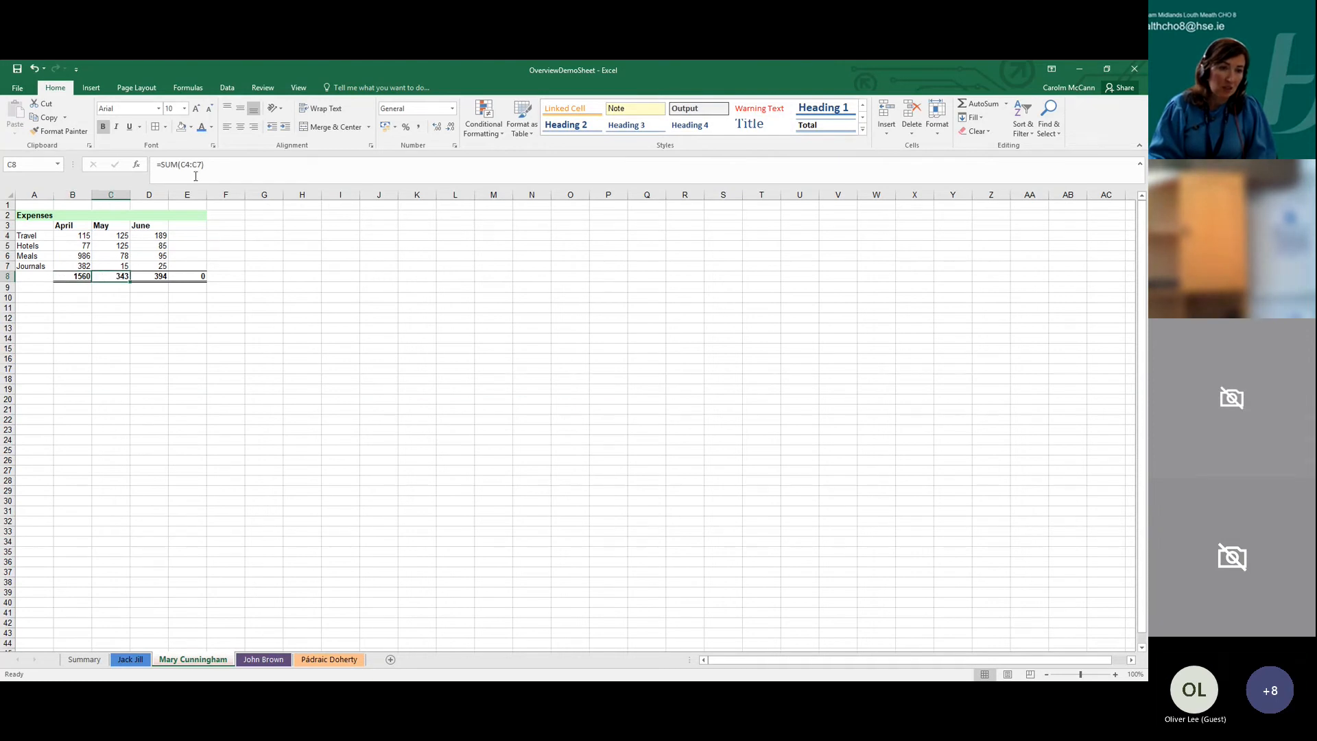
click(147, 277)
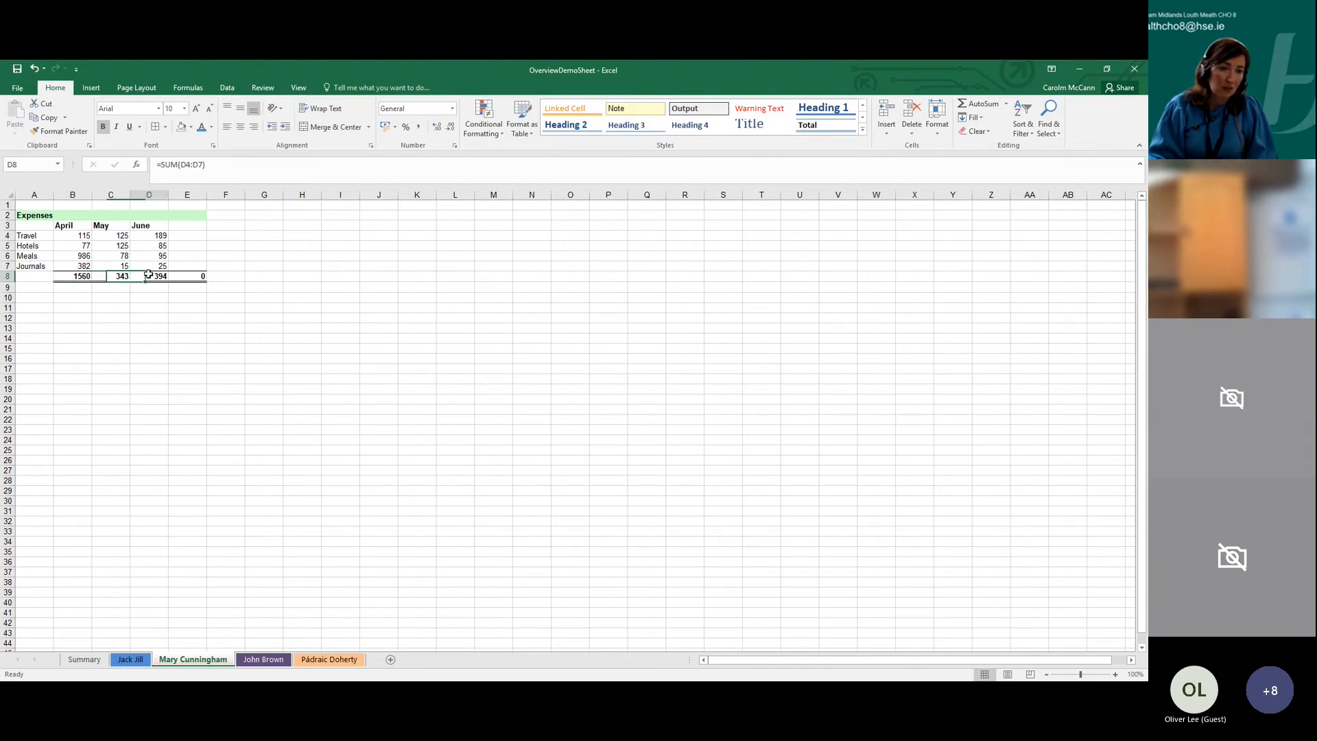
click(114, 278)
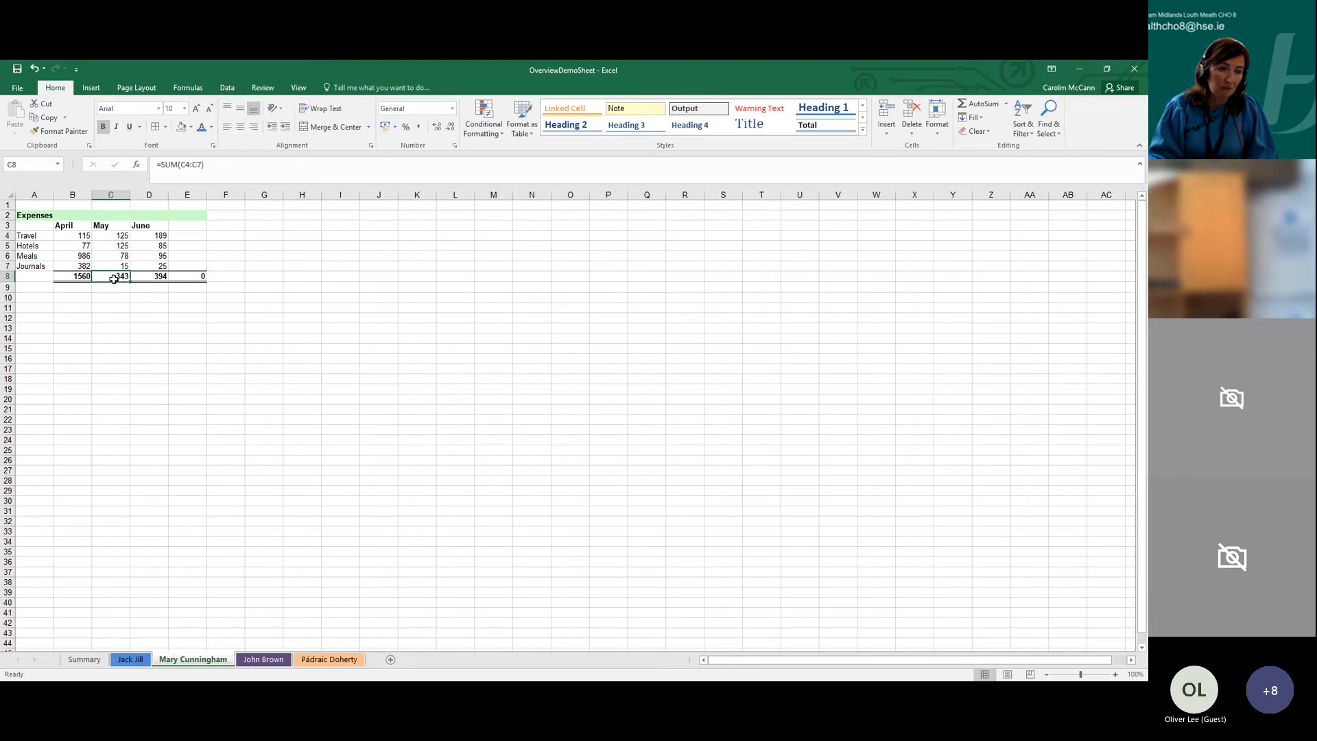
click(147, 275)
click(109, 277)
click(84, 278)
click(85, 353)
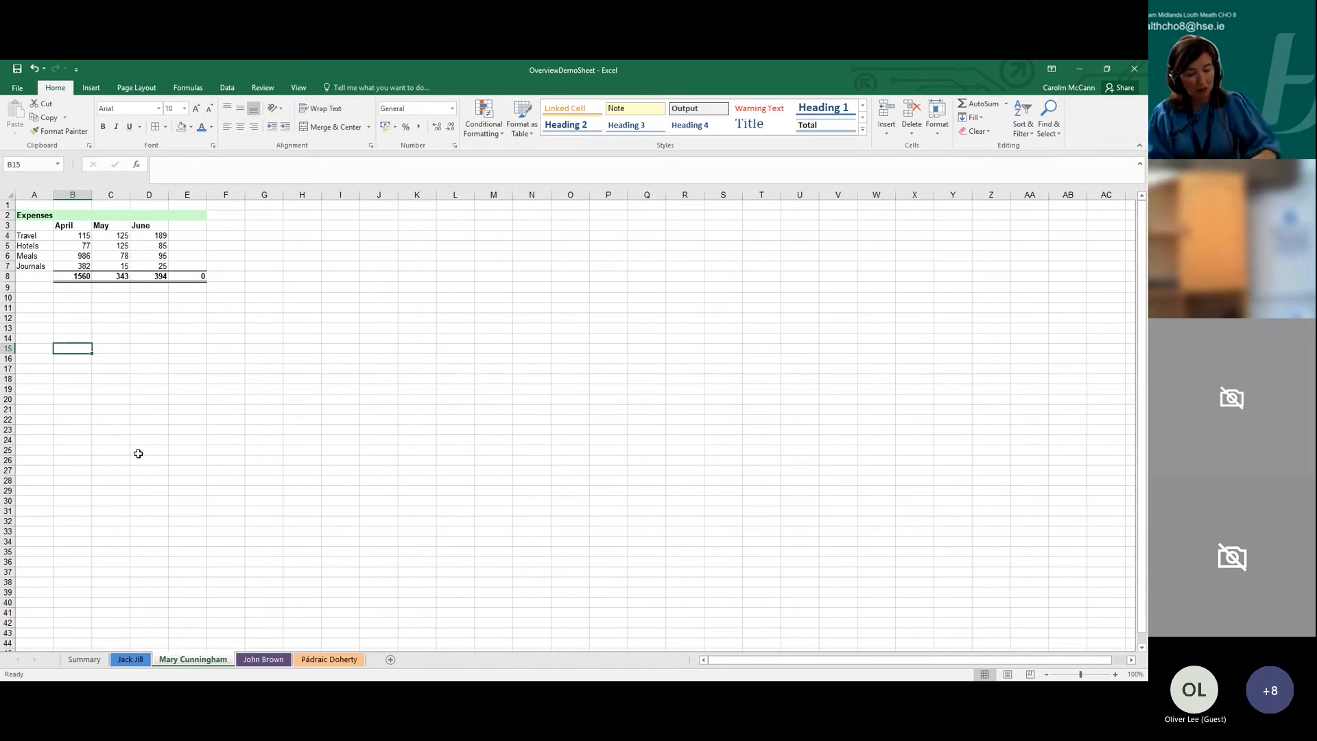
Add the column heading Total in cell E3, beside June
click(198, 225)
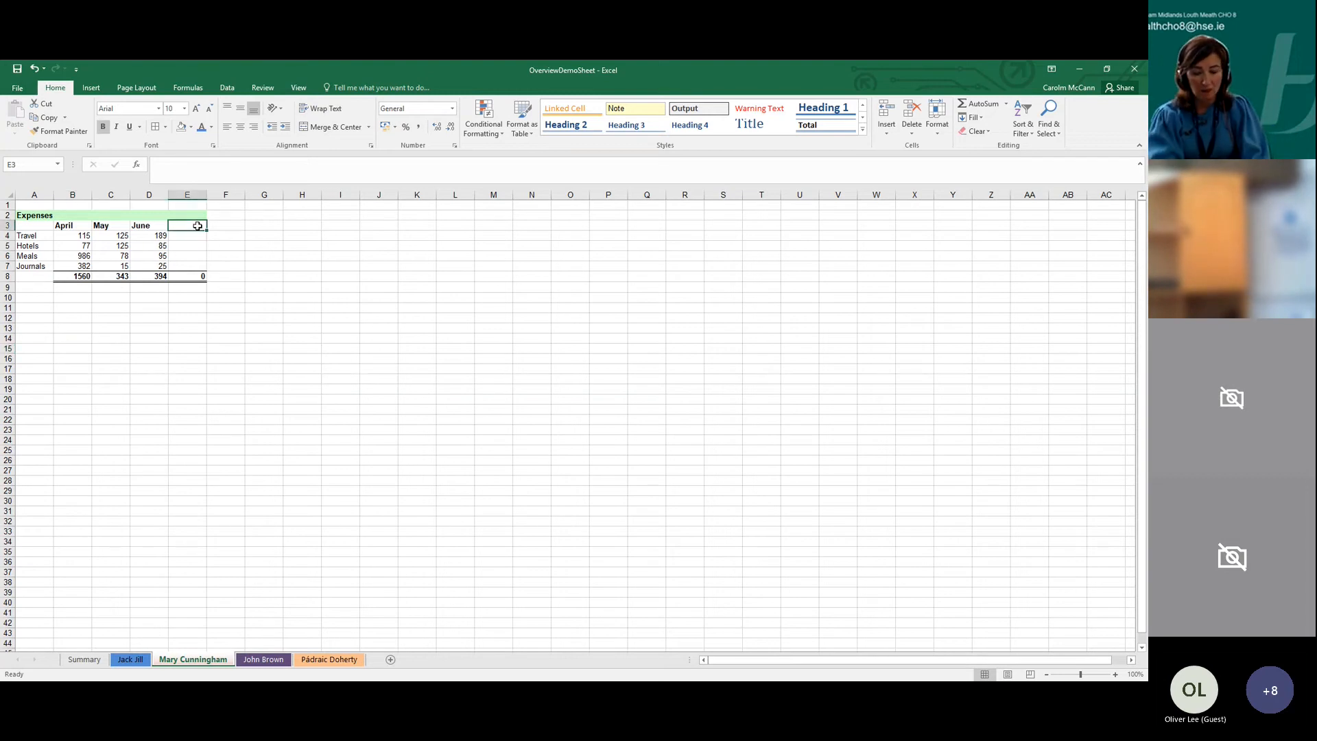
text(Total)
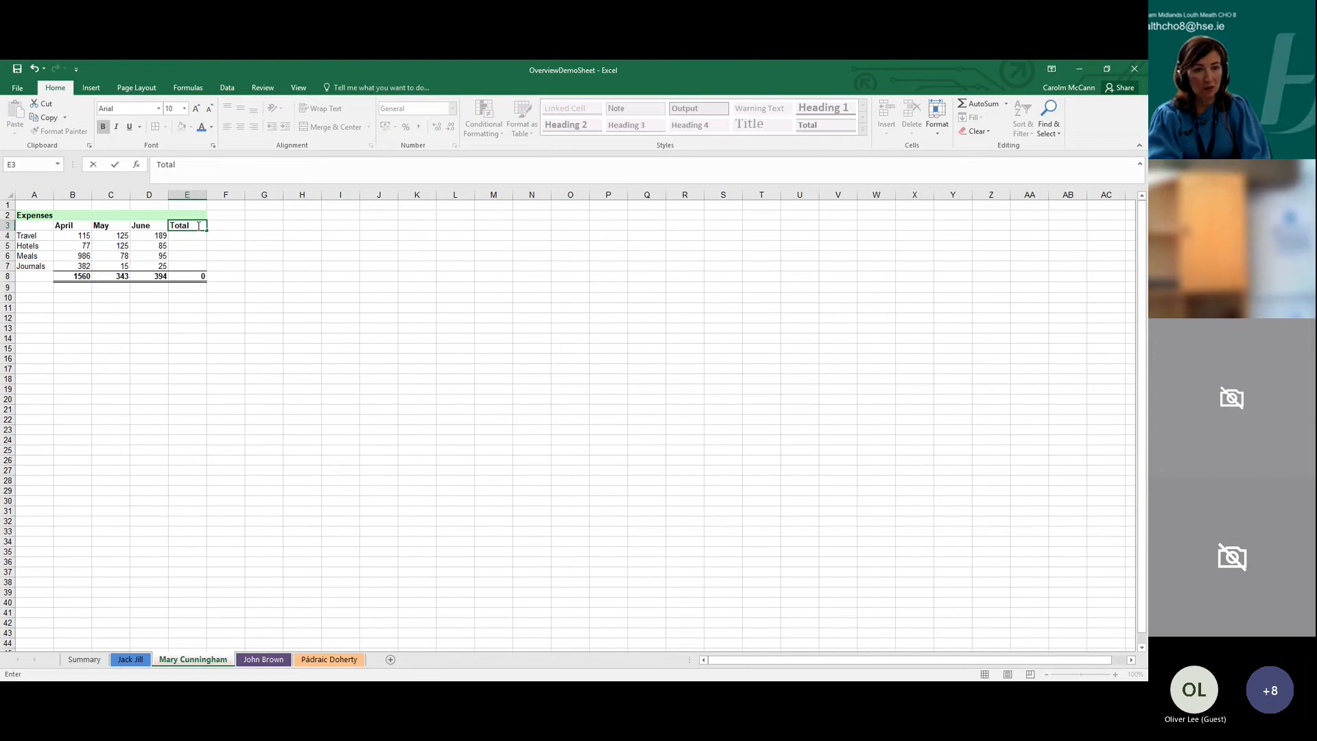
key(Return)
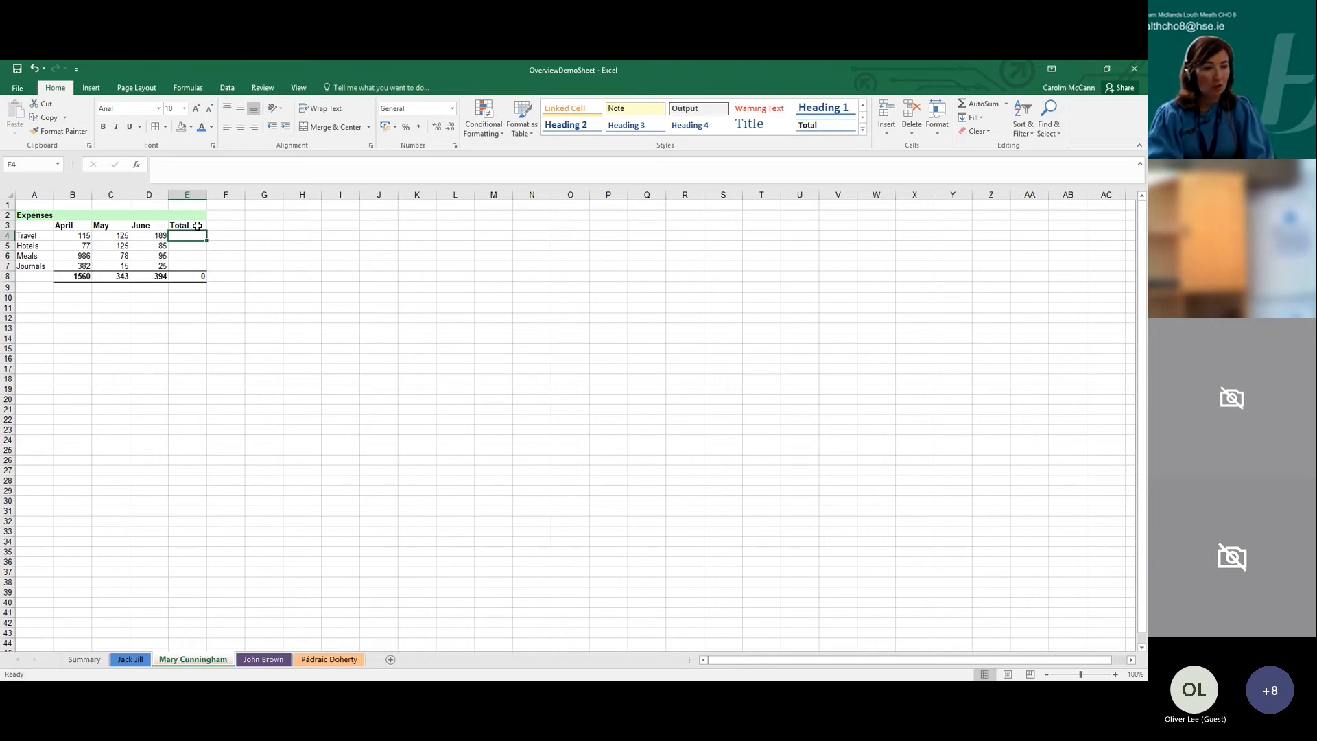
Total the Travel expenses for April to June in cell E4 with AutoSum
click(24, 238)
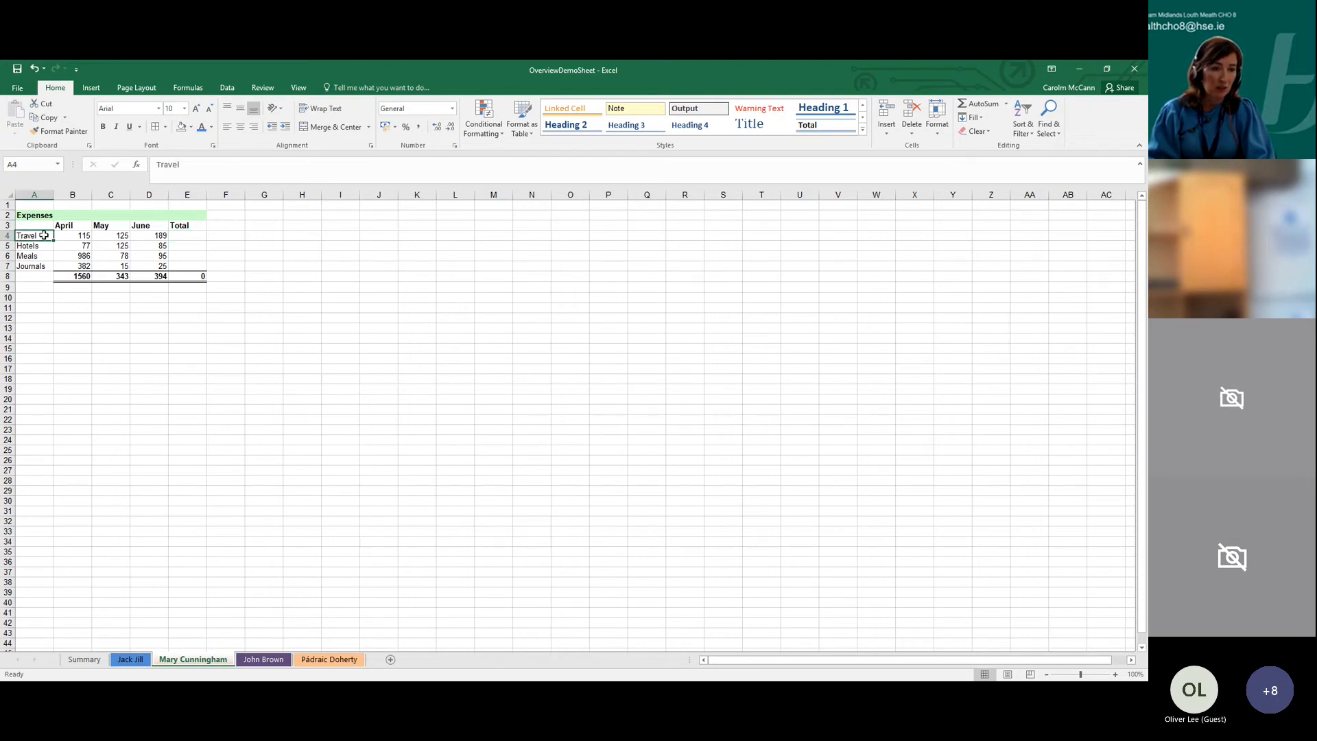
click(193, 234)
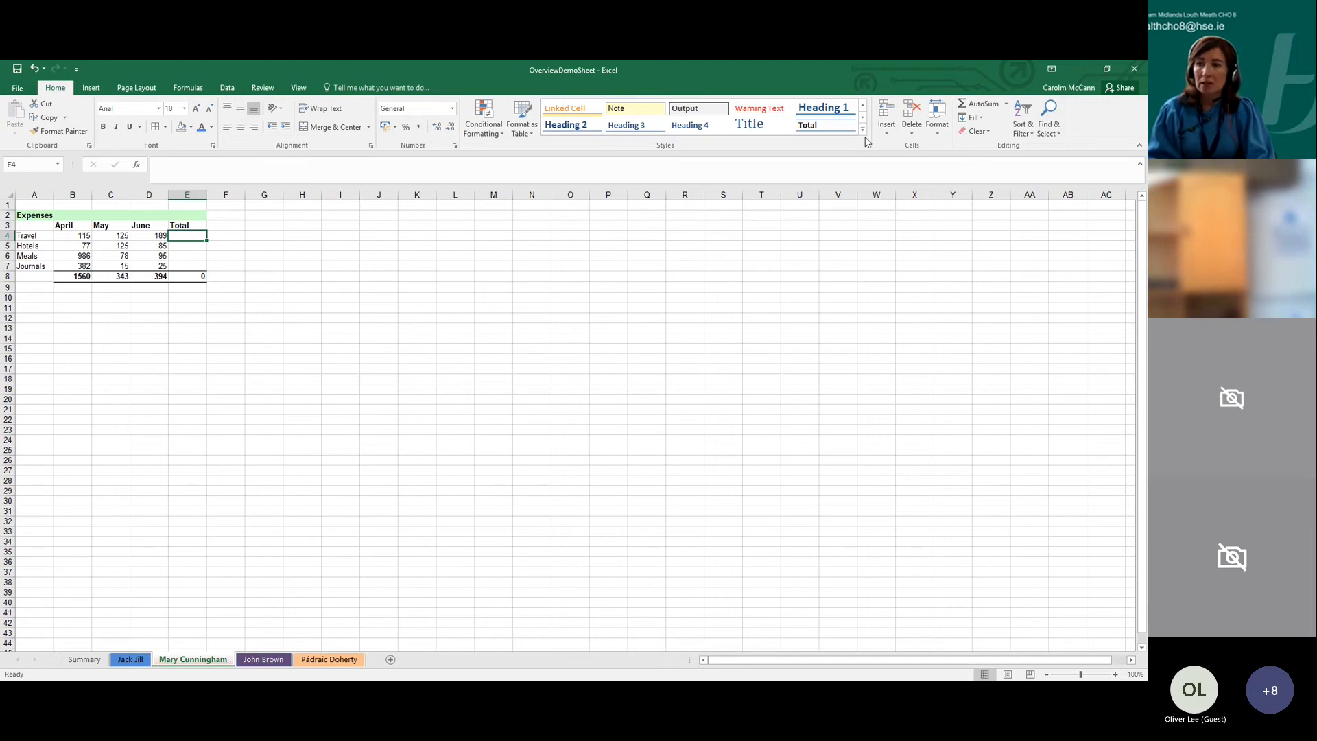
click(976, 105)
key(Return)
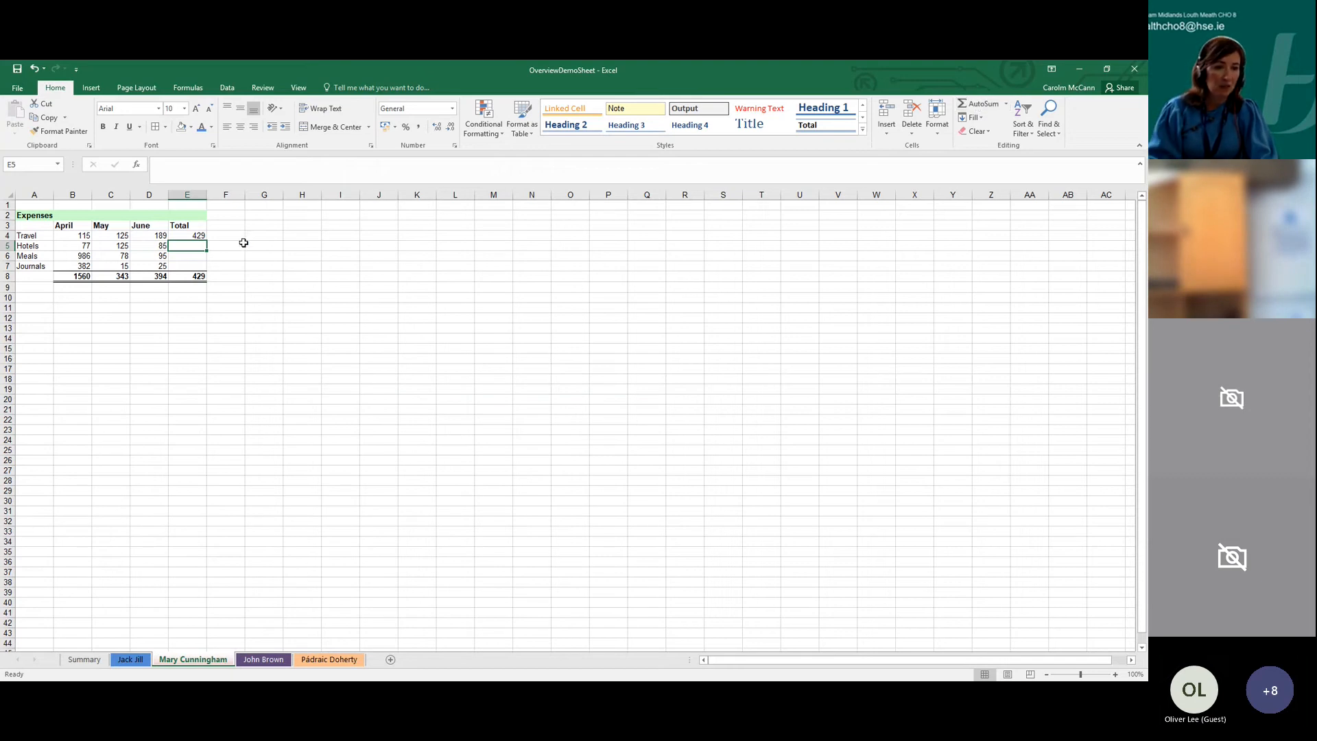
Fill the Travel total formula from E4 down to Hotels, Meals and Journals in E5:E7, and check the overall total in E8
click(190, 234)
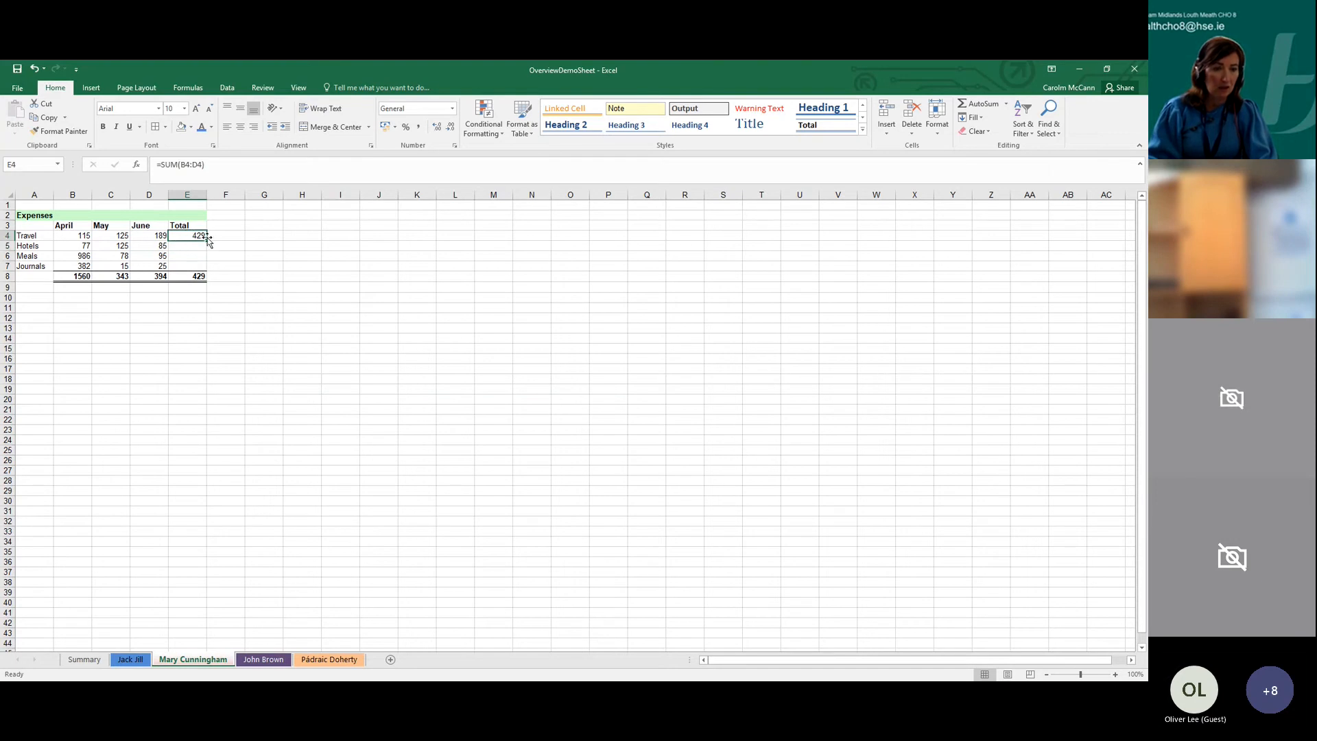
drag(207, 241, 204, 269)
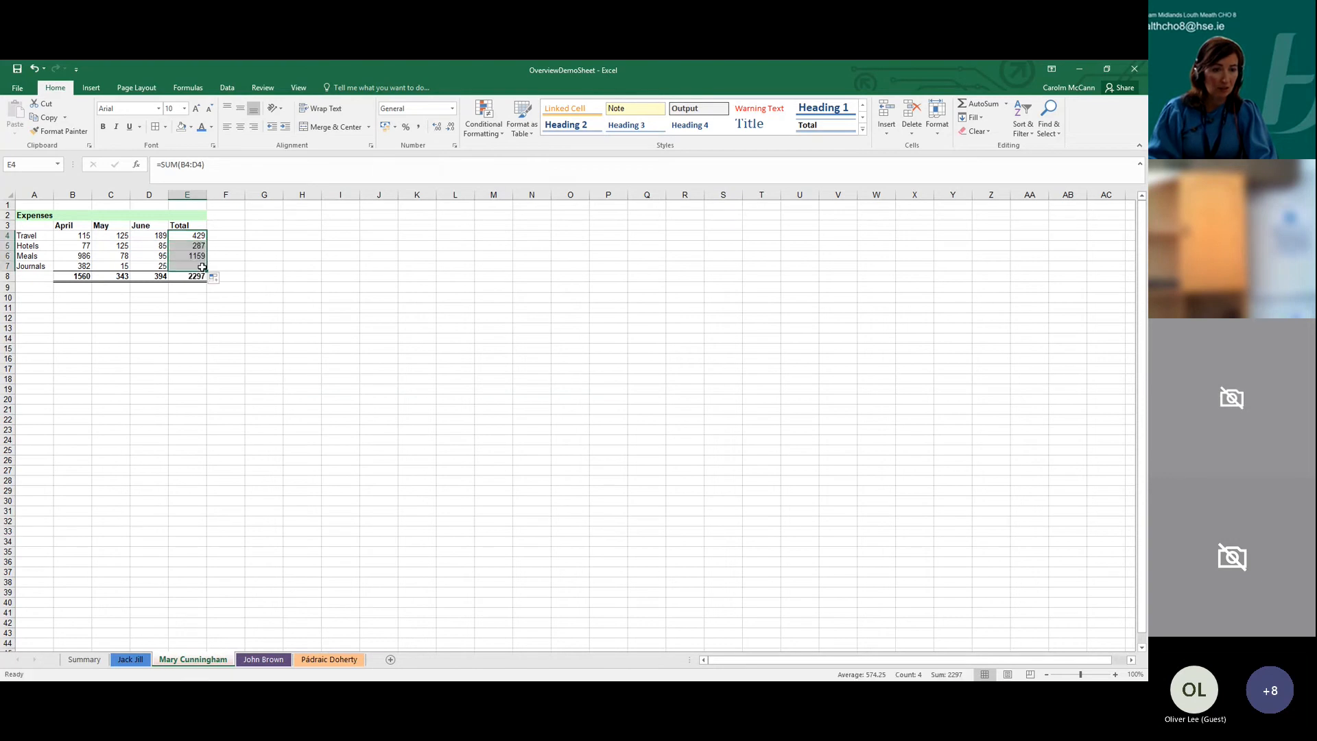
click(292, 258)
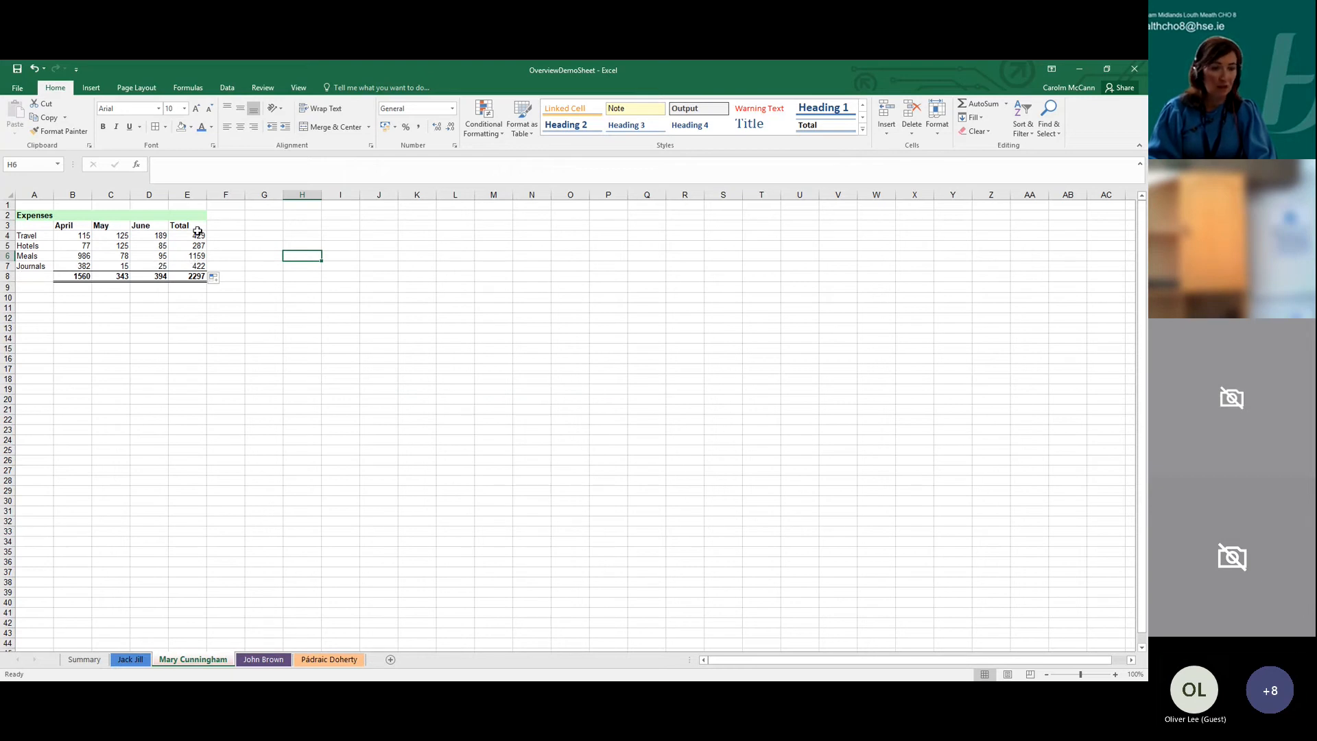
click(198, 277)
click(198, 309)
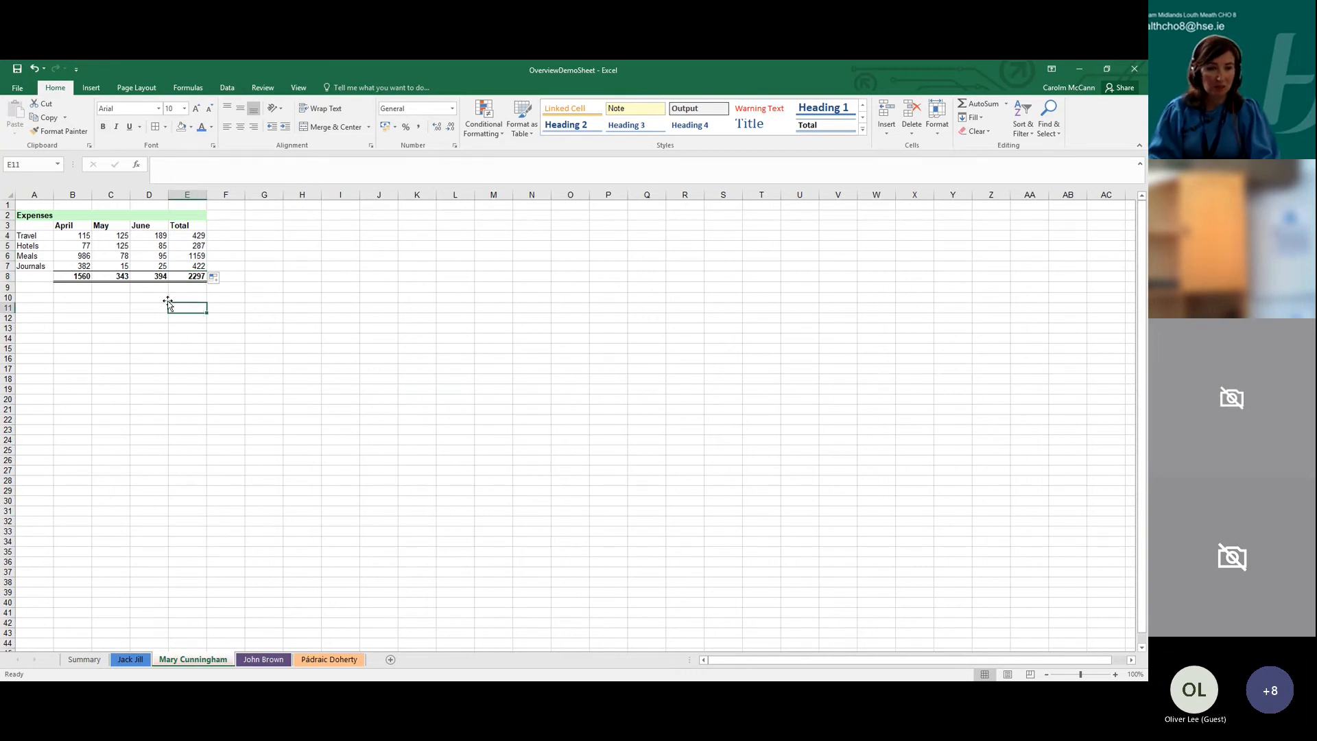
click(426, 368)
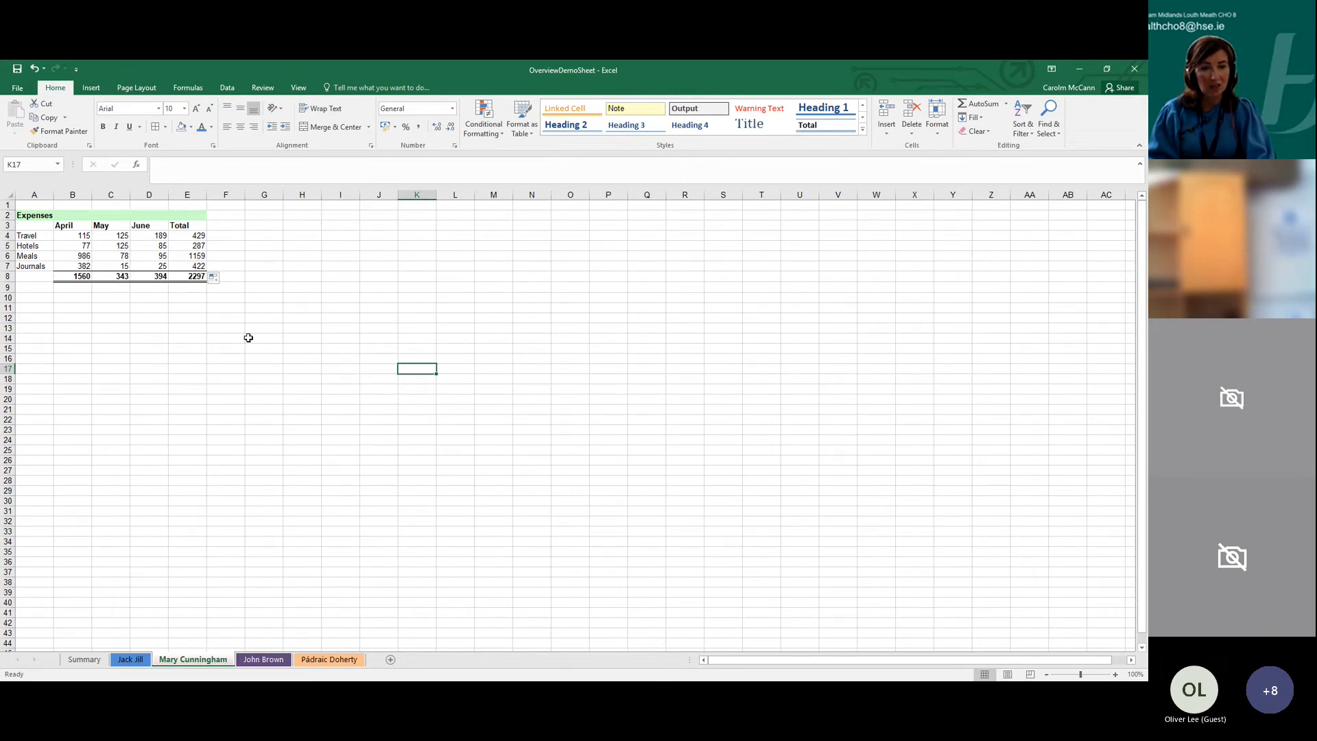
Enter the example numbers 100 in cell I8 and 25 in cell I9
click(332, 276)
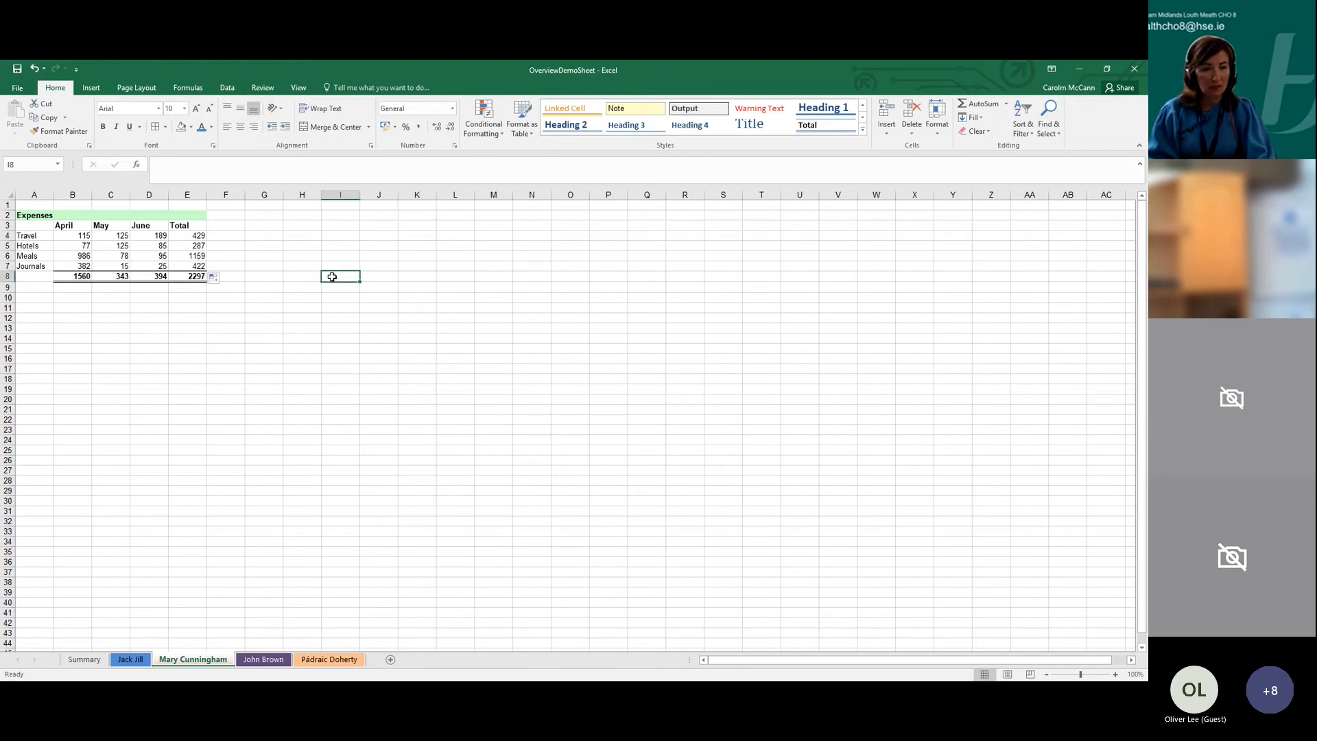
text(1)
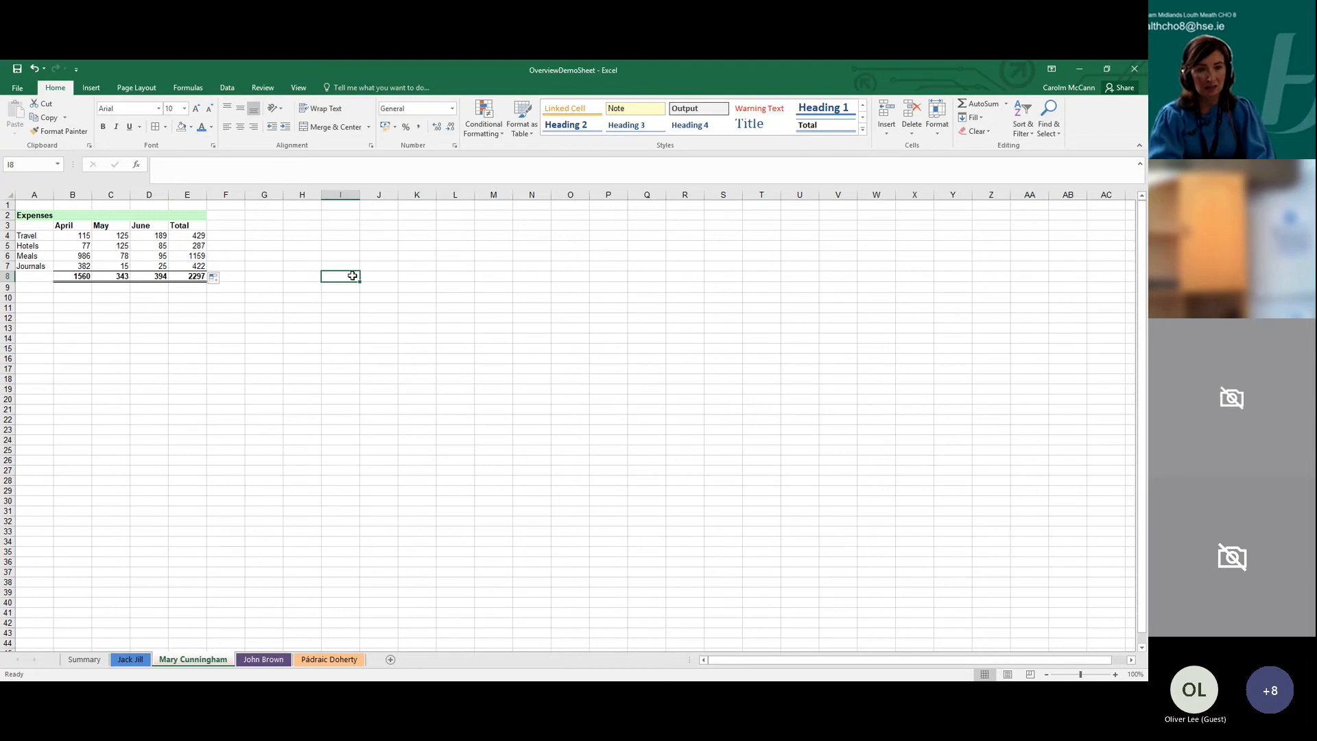
text(00)
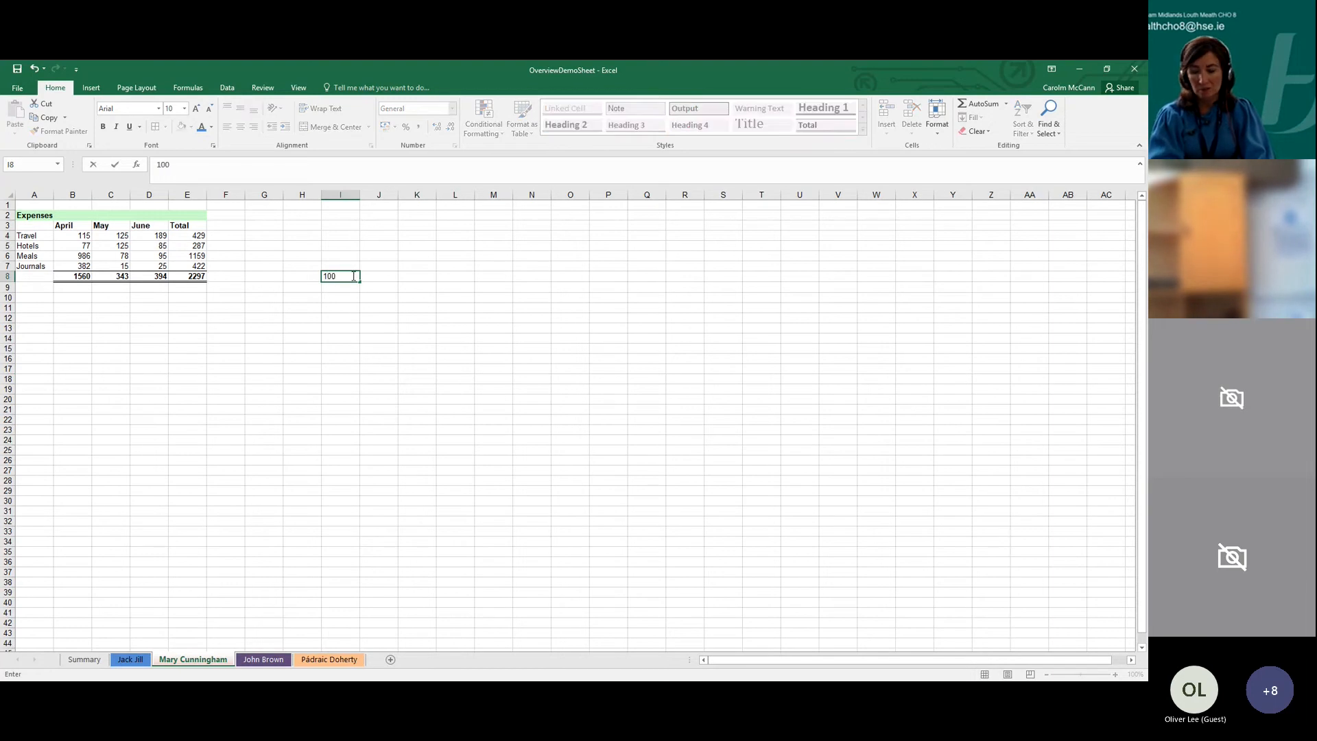
key(Return)
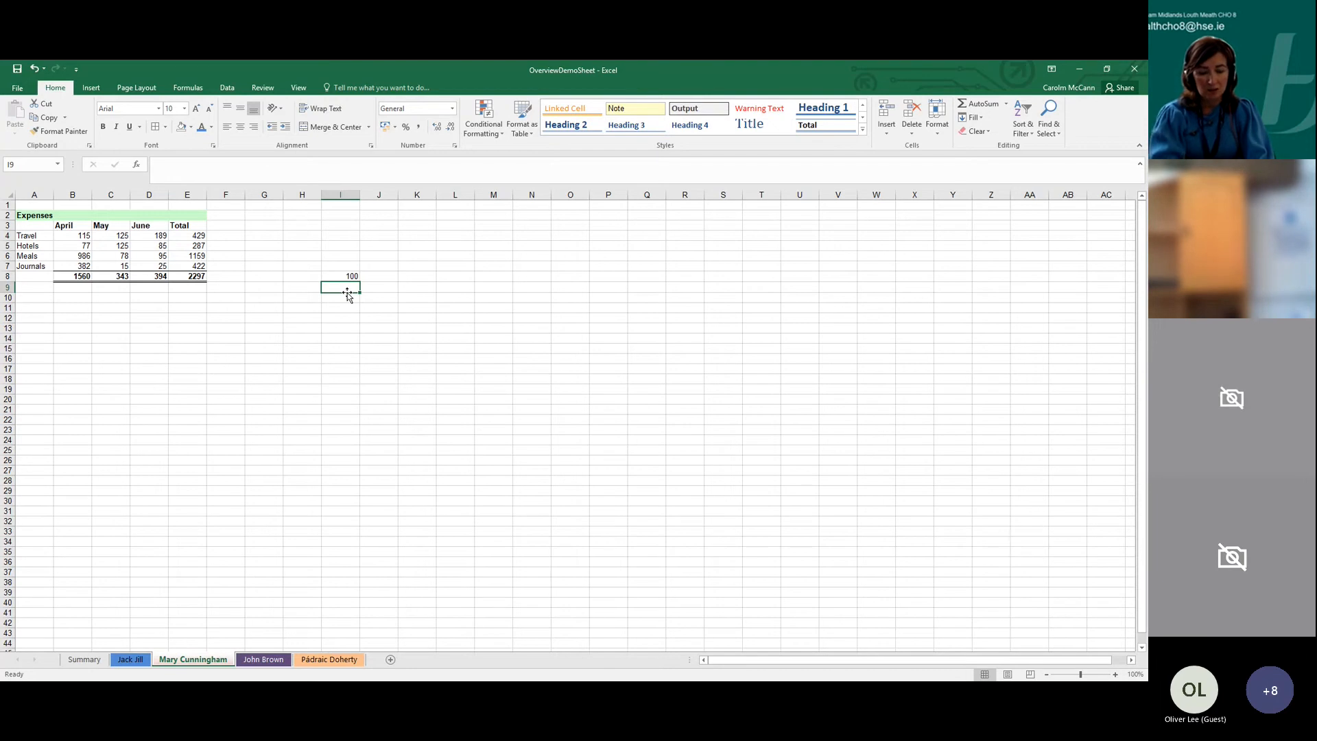
text(25)
key(Return)
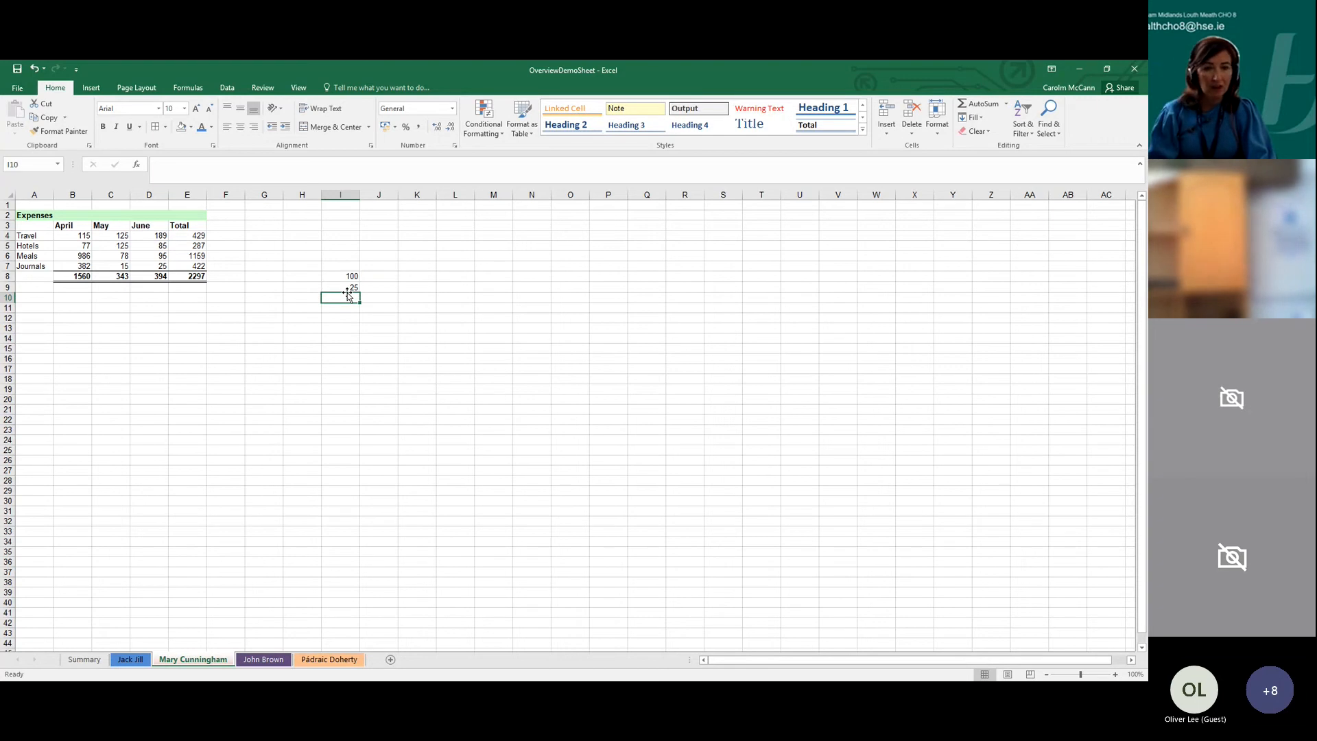
Add the two example numbers in cell I10 with the cell-reference formula =I8+I9
click(331, 274)
click(331, 285)
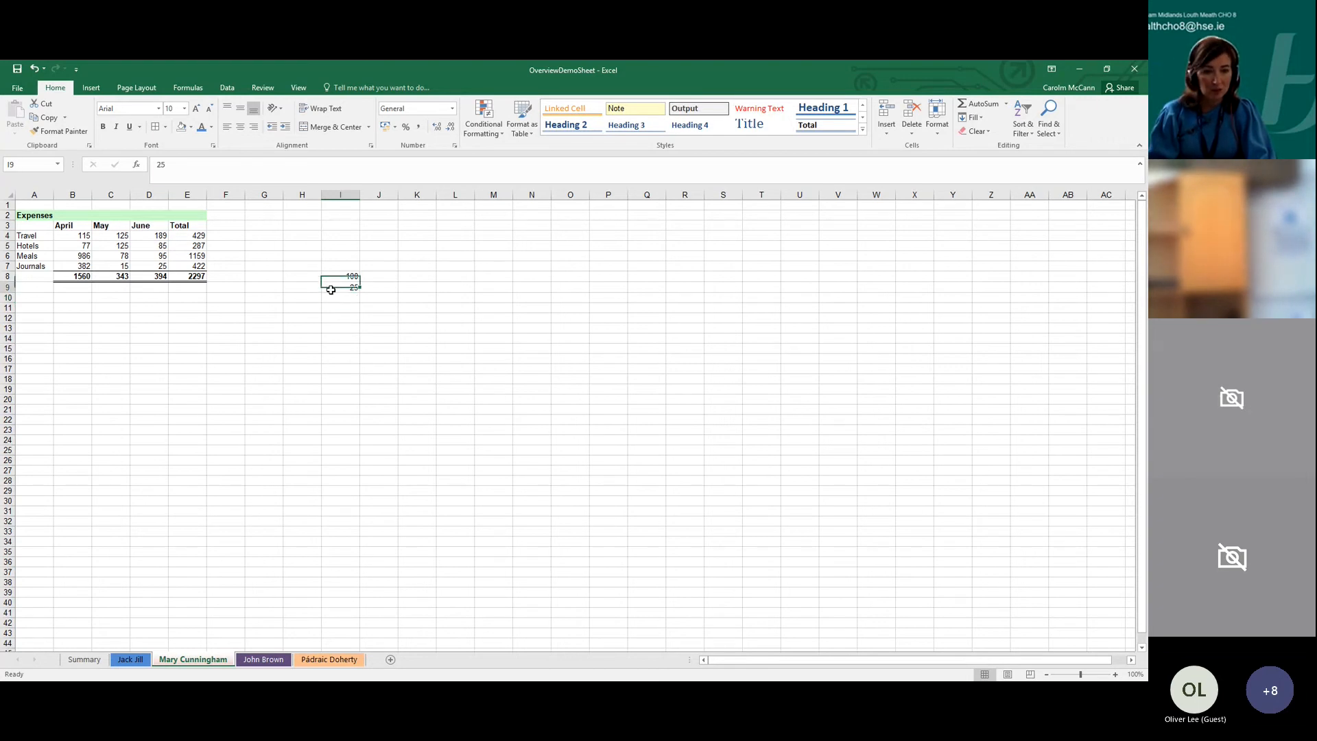
click(329, 273)
click(330, 285)
click(334, 300)
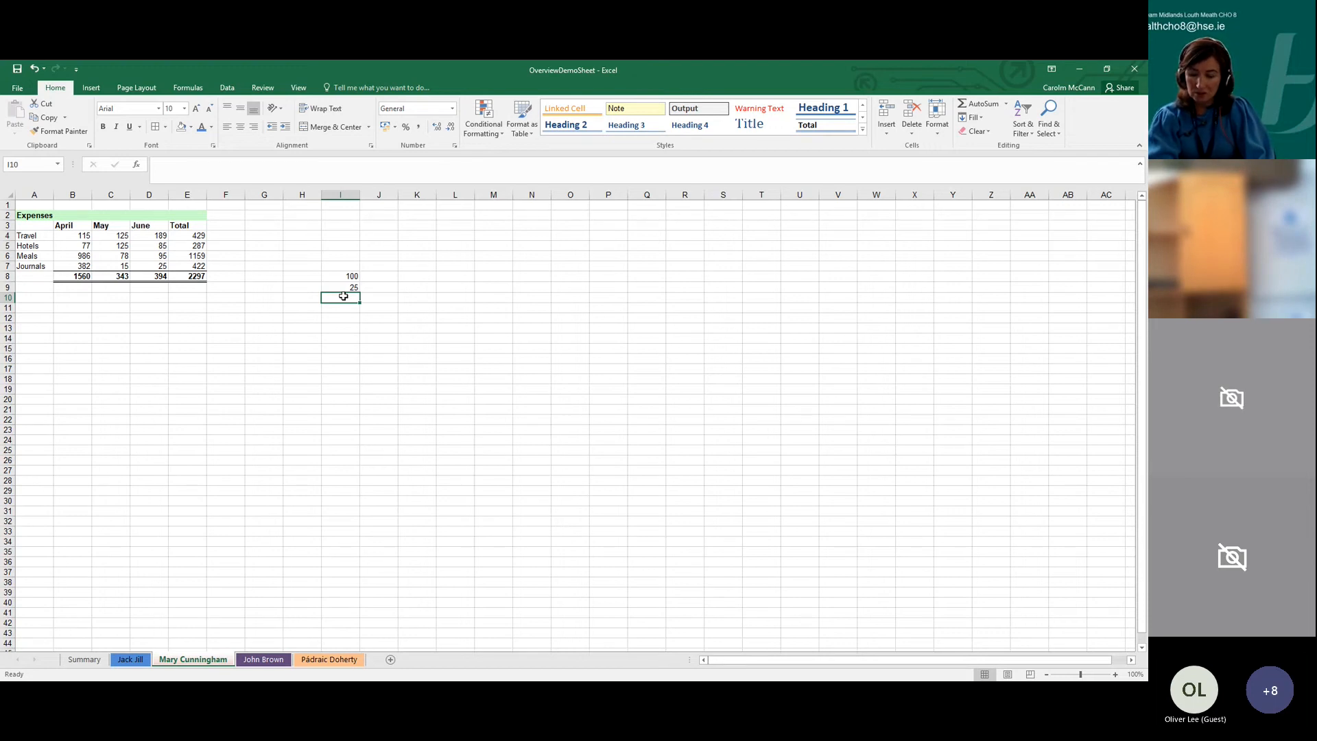
text(=)
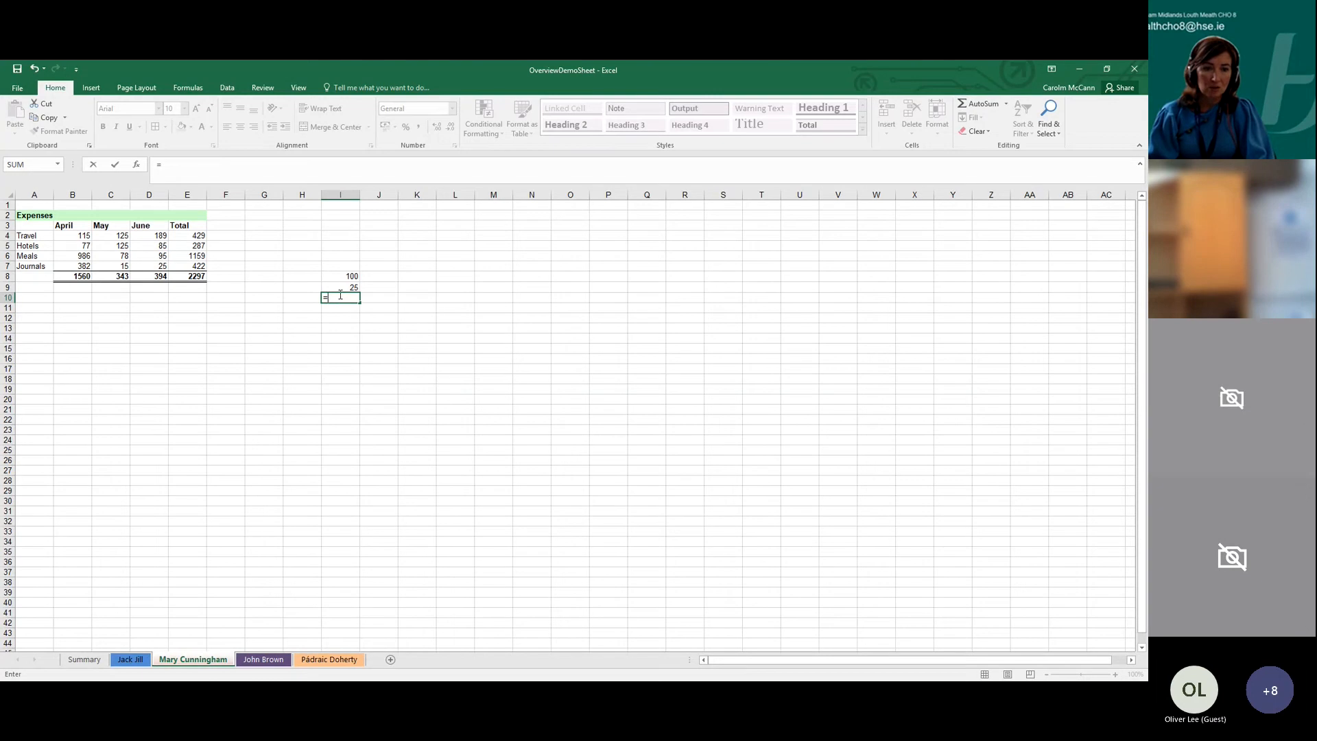
click(339, 275)
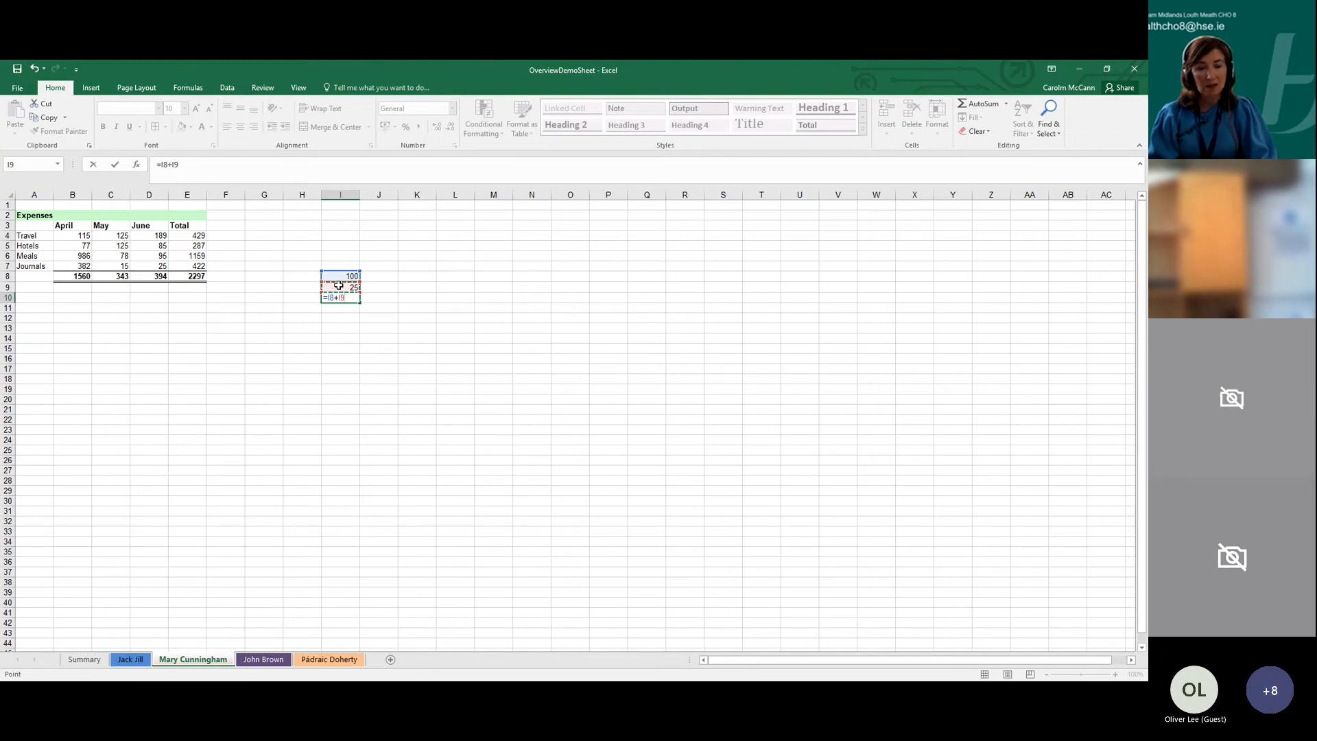
key(Return)
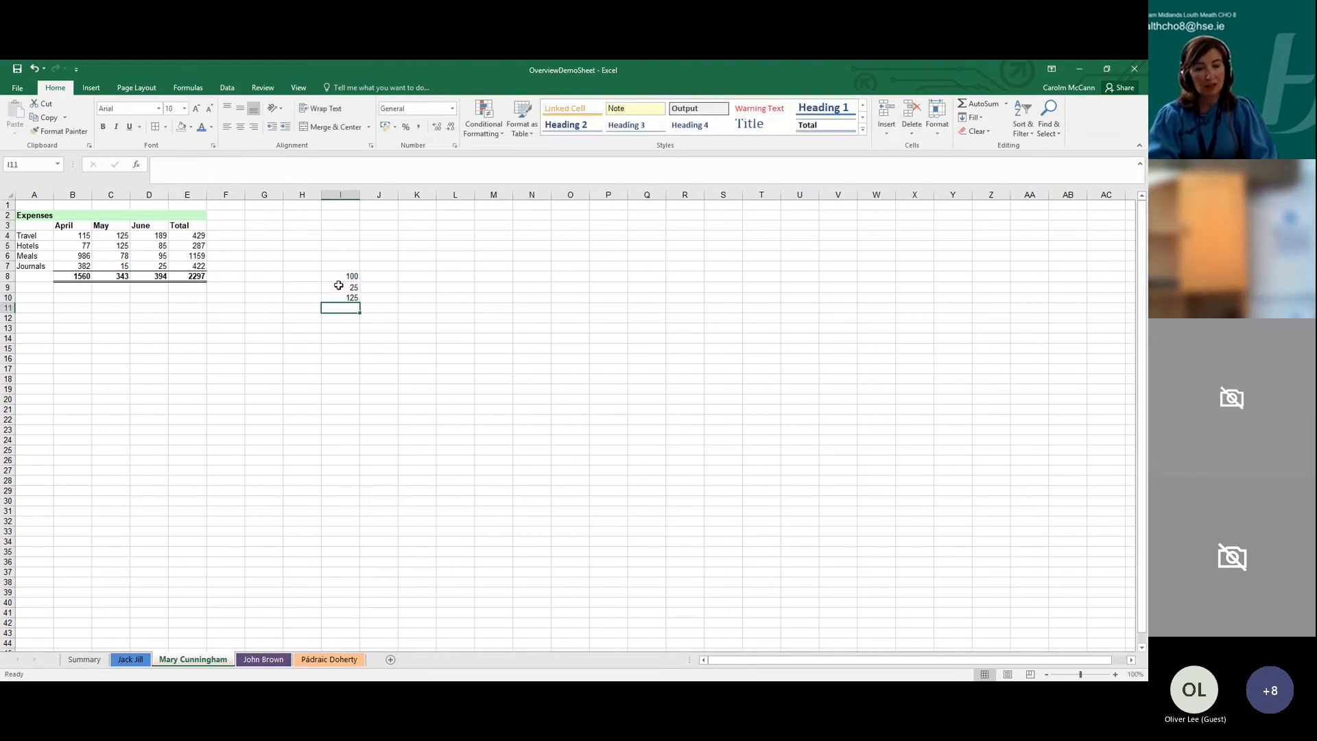
Replace the formula in I10 with the fixed-number sum =100+25 and compare it with the number in I9
key(Up)
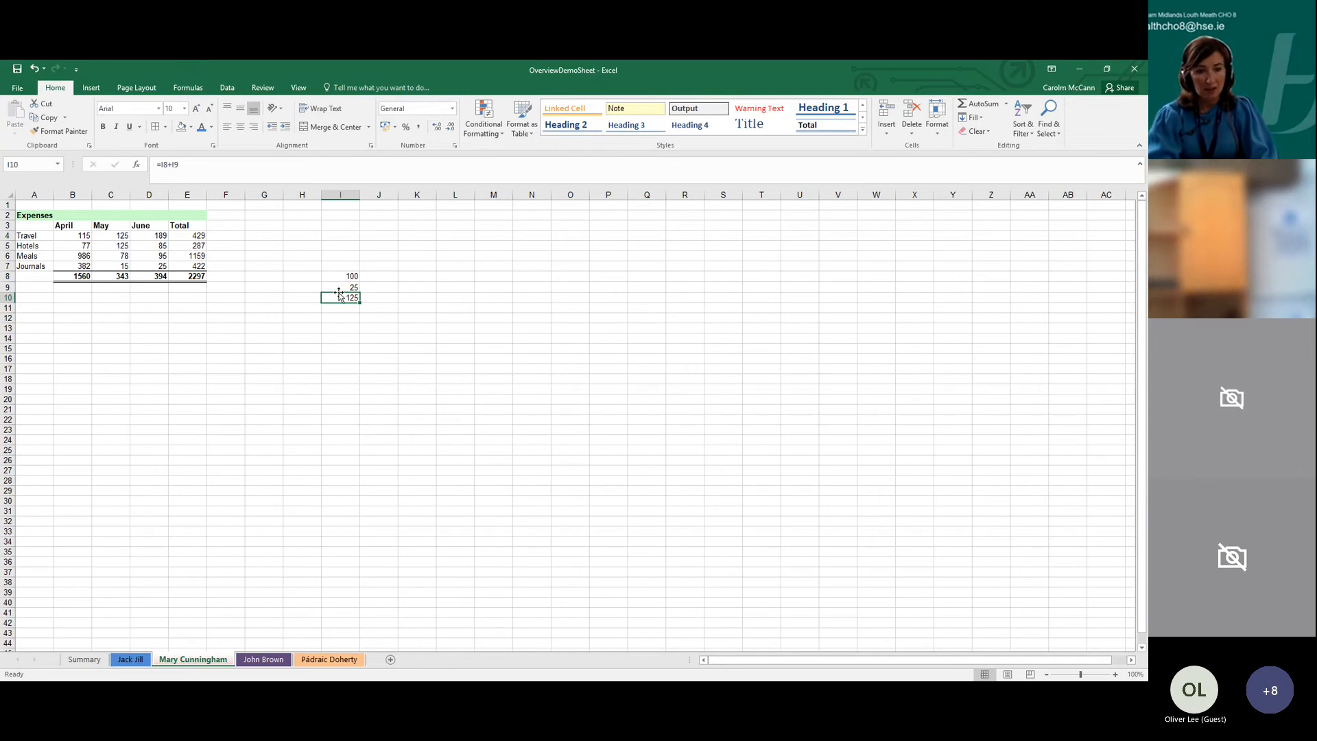
text(=100+25)
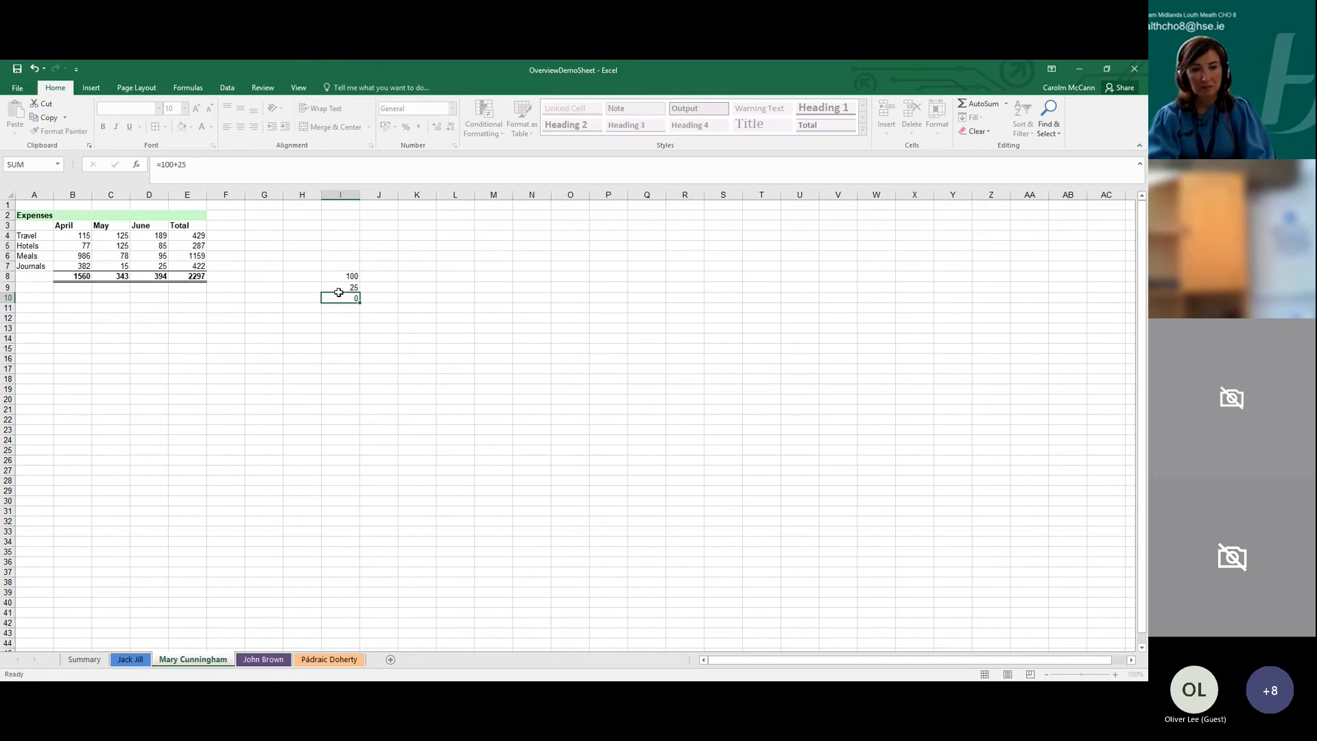
key(Return)
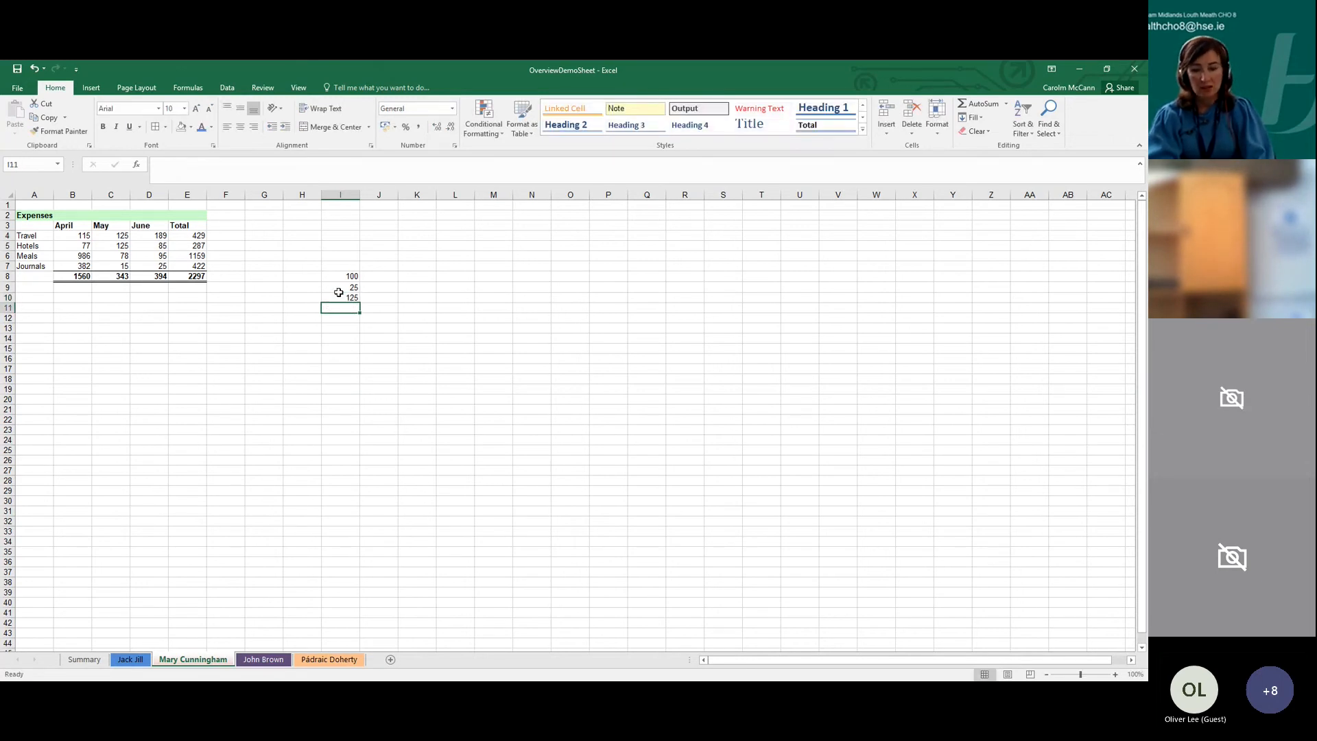
click(340, 296)
key(Up)
key(Up)
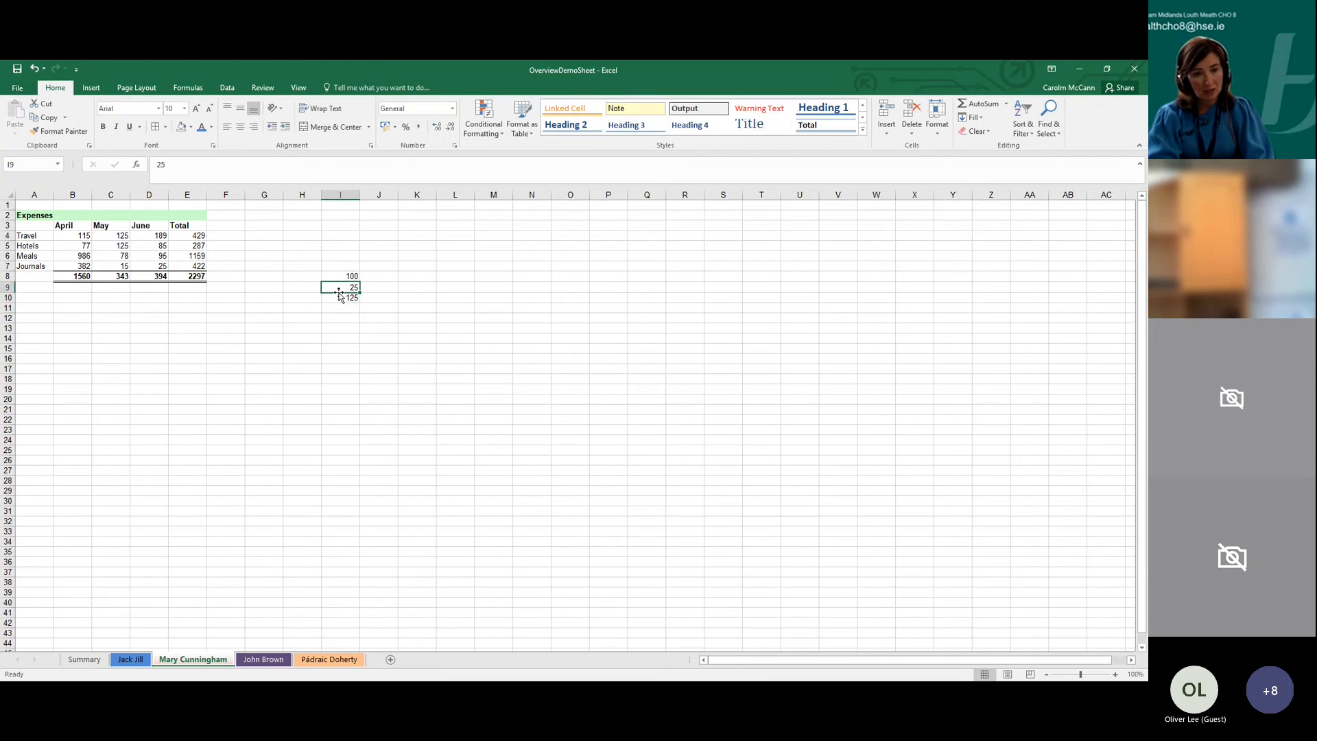
key(Down)
key(Up)
key(Down)
key(Down)
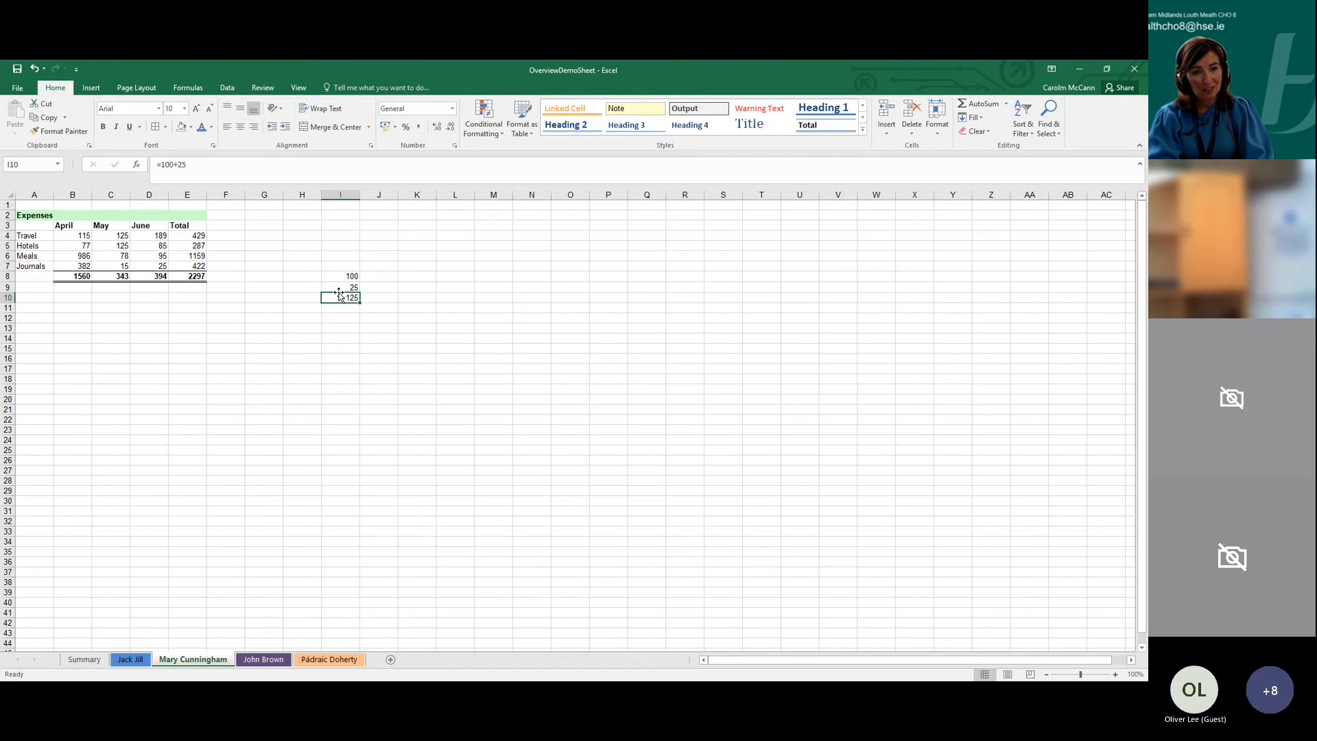
Change the second example number in cell I9 to 50
key(Up)
text(50)
key(Return)
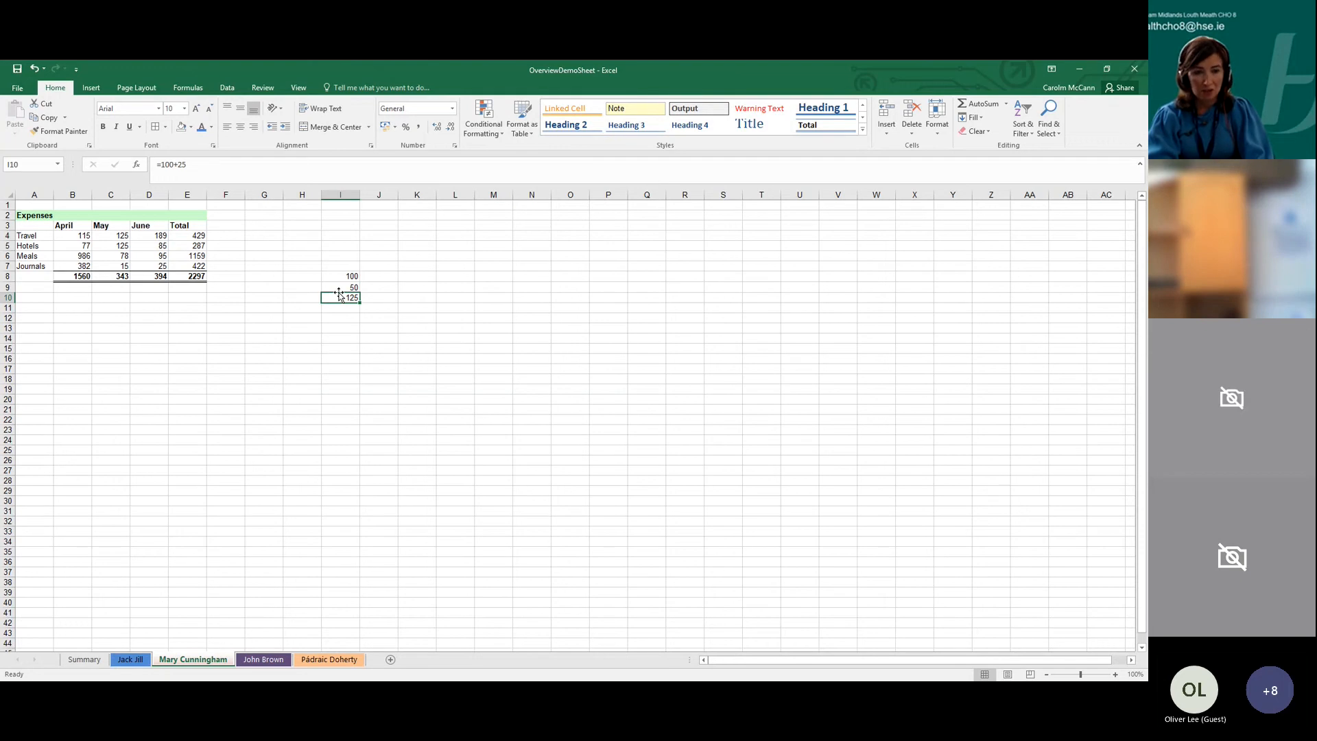
Replace the fixed-number sum in I10 with the cell-reference formula =I8+I9
text(=)
click(345, 276)
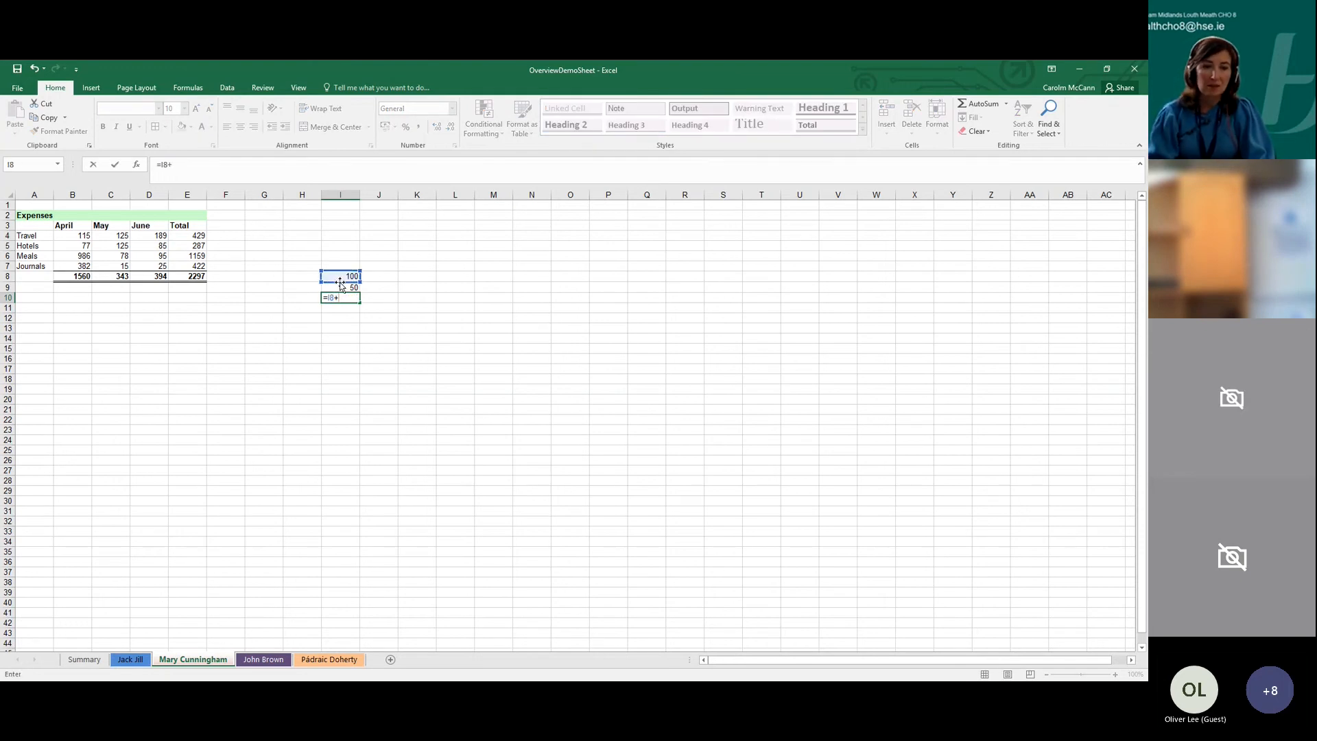
click(344, 286)
key(Return)
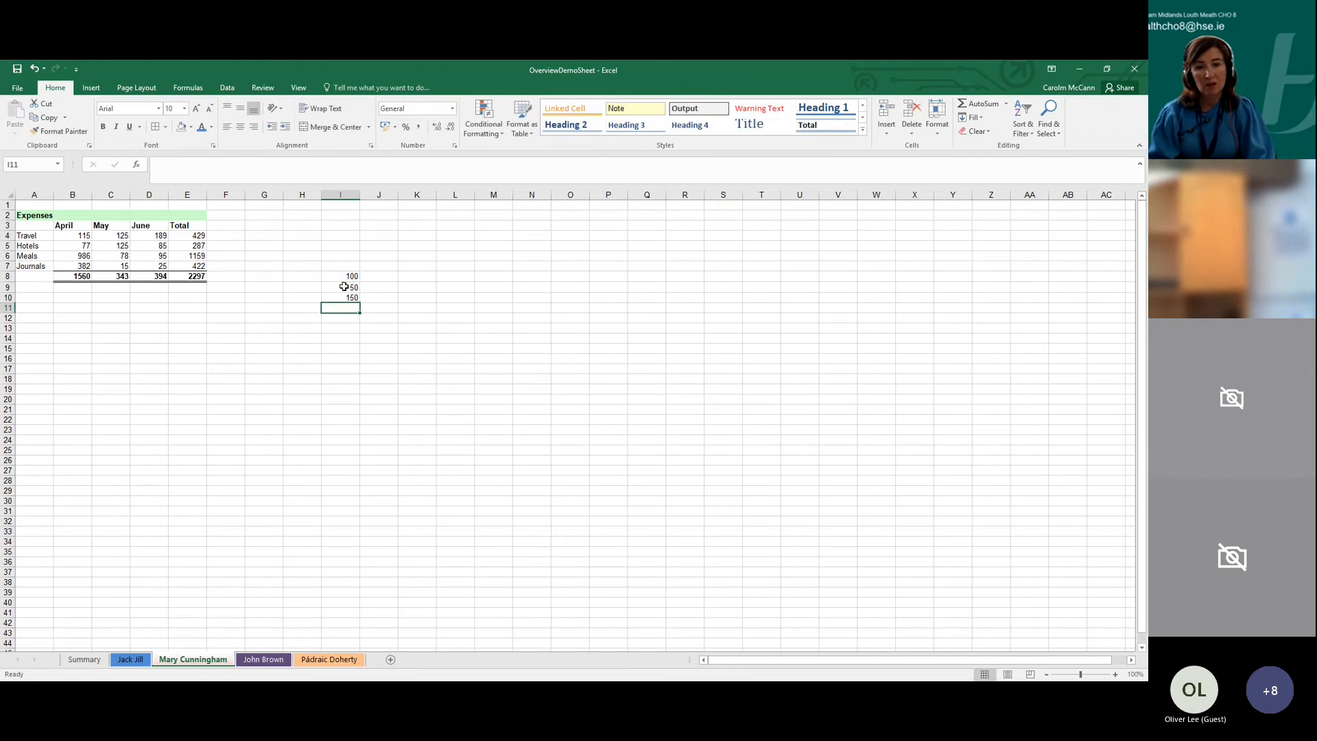
Change the first example number in cell I8 to 65
click(342, 297)
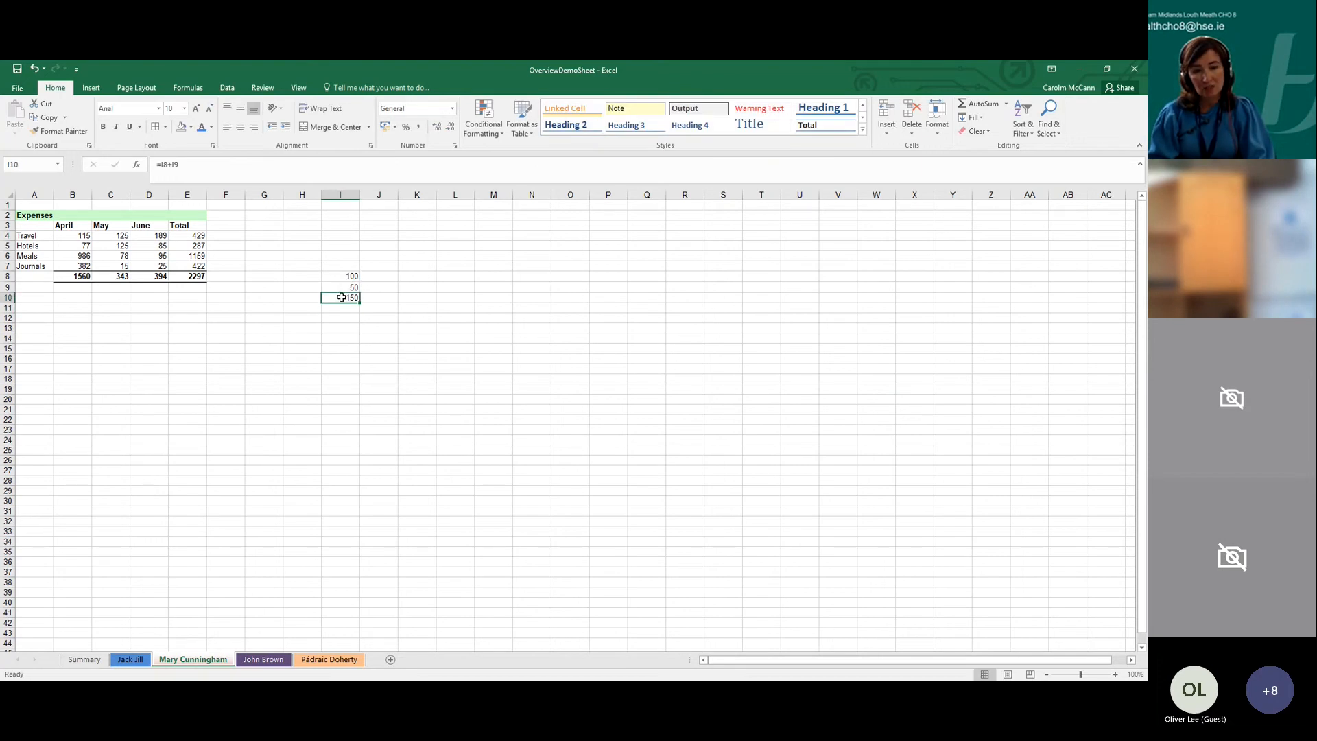
click(343, 287)
click(342, 275)
text(65)
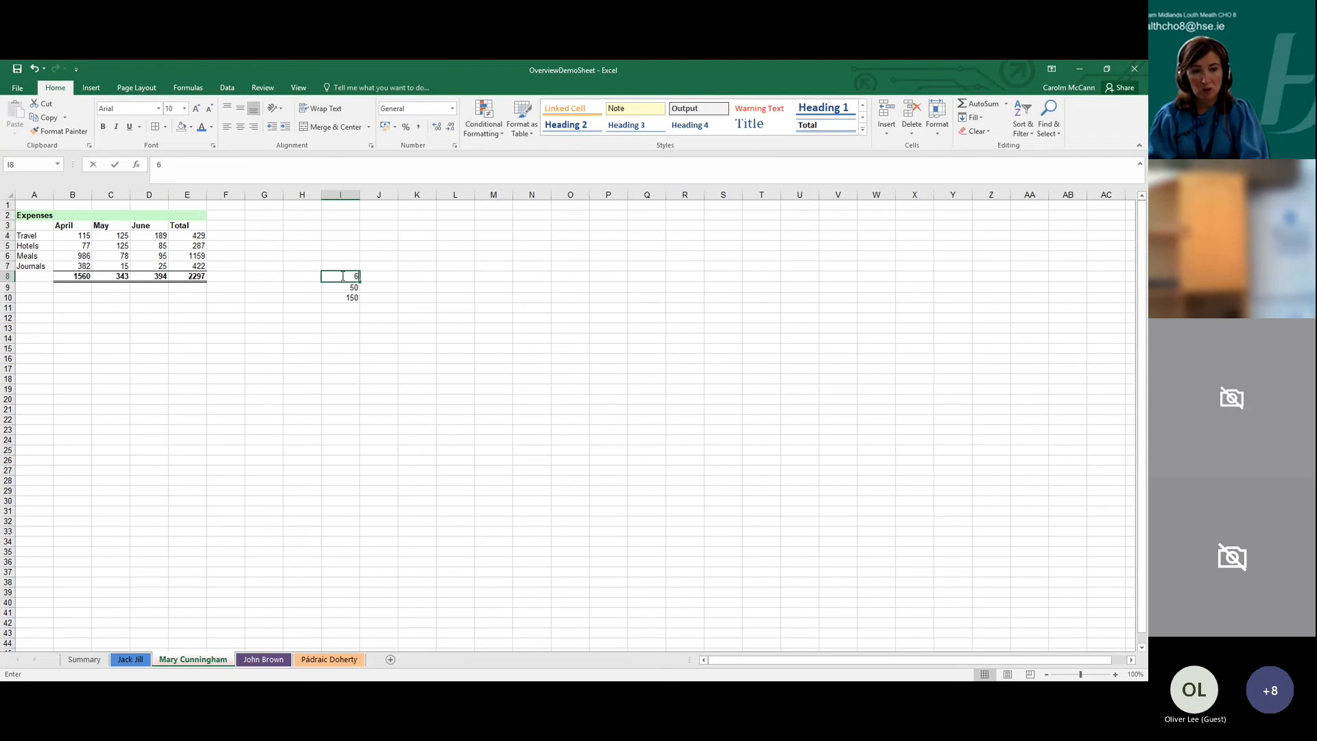
click(359, 347)
Make the total in cell I10 bold and recheck its cell-reference formula
click(346, 297)
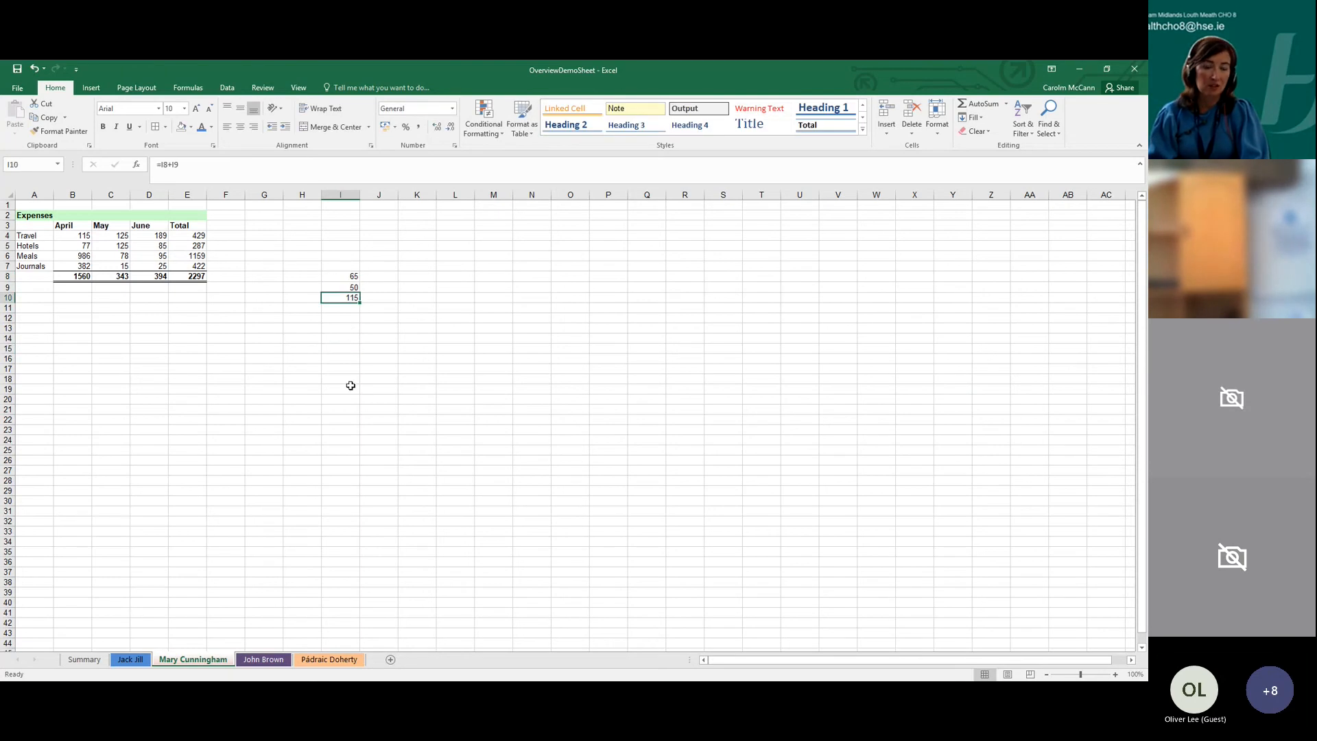
click(103, 127)
click(323, 410)
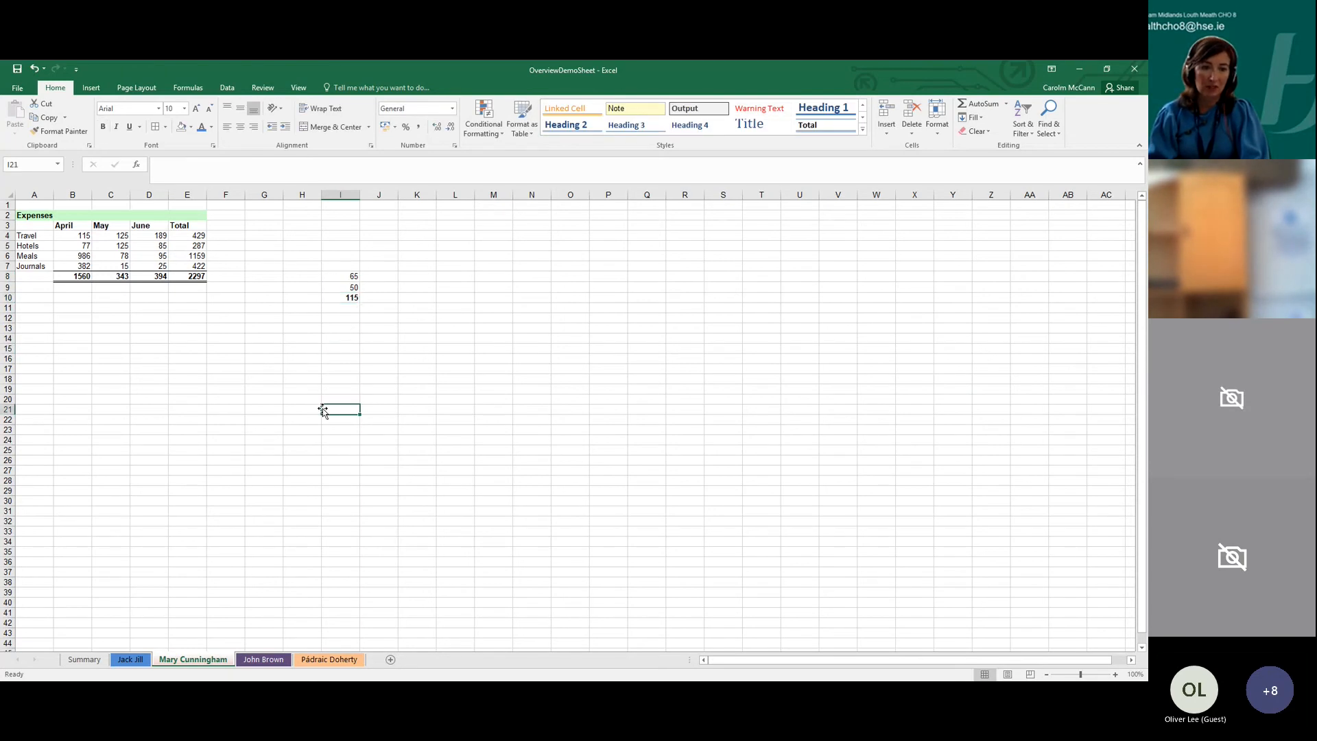
click(337, 297)
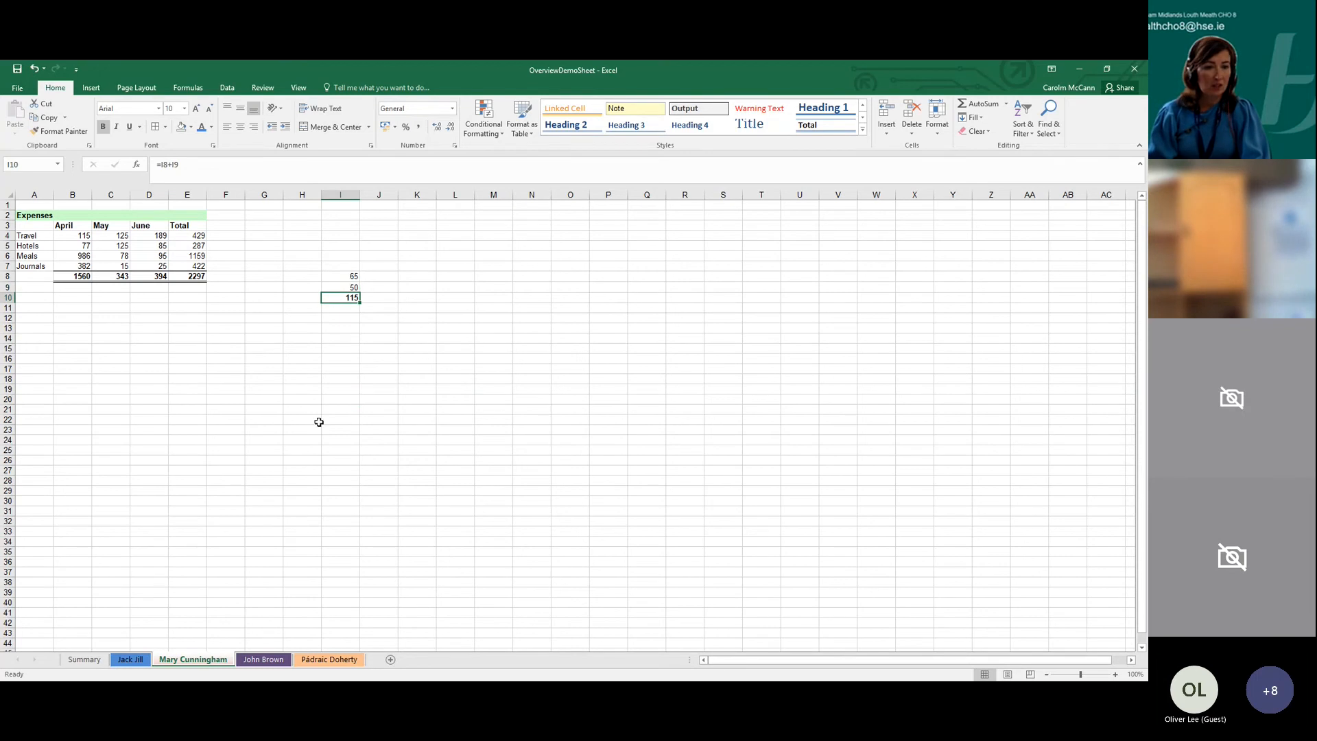
click(457, 410)
click(389, 693)
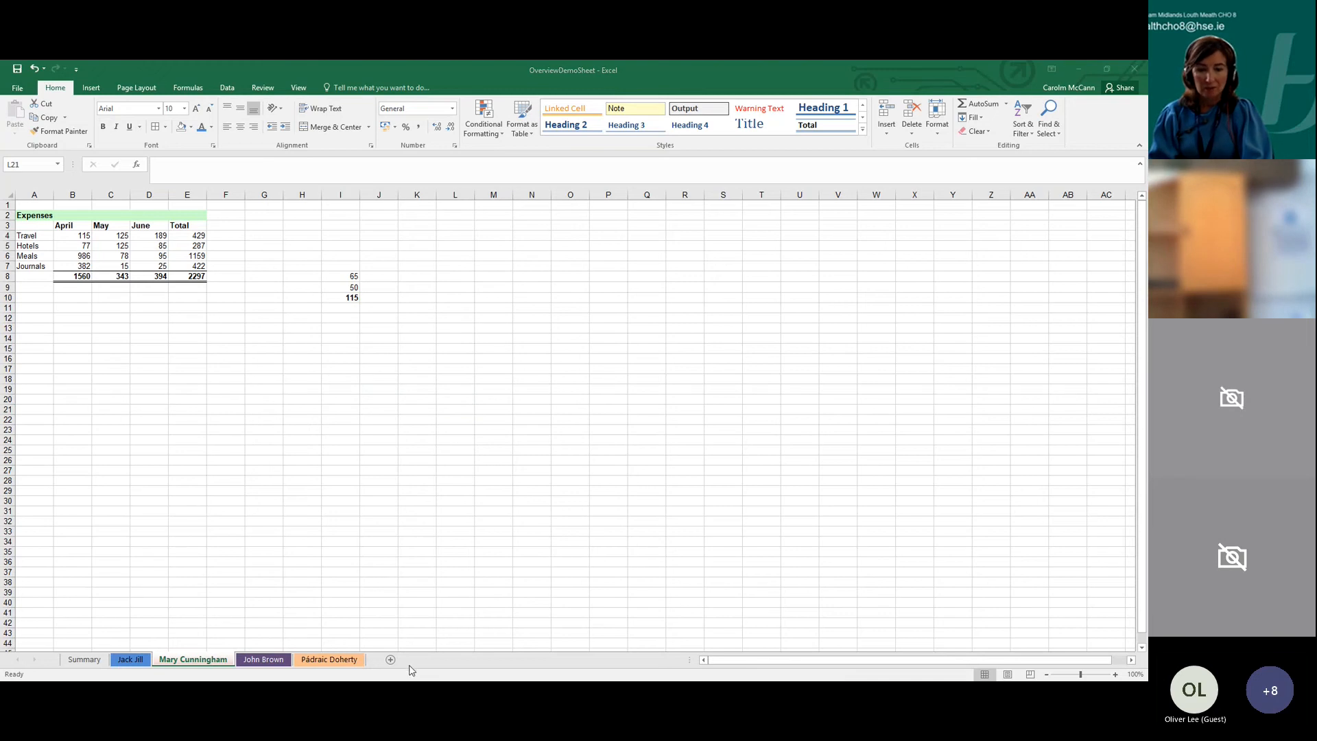